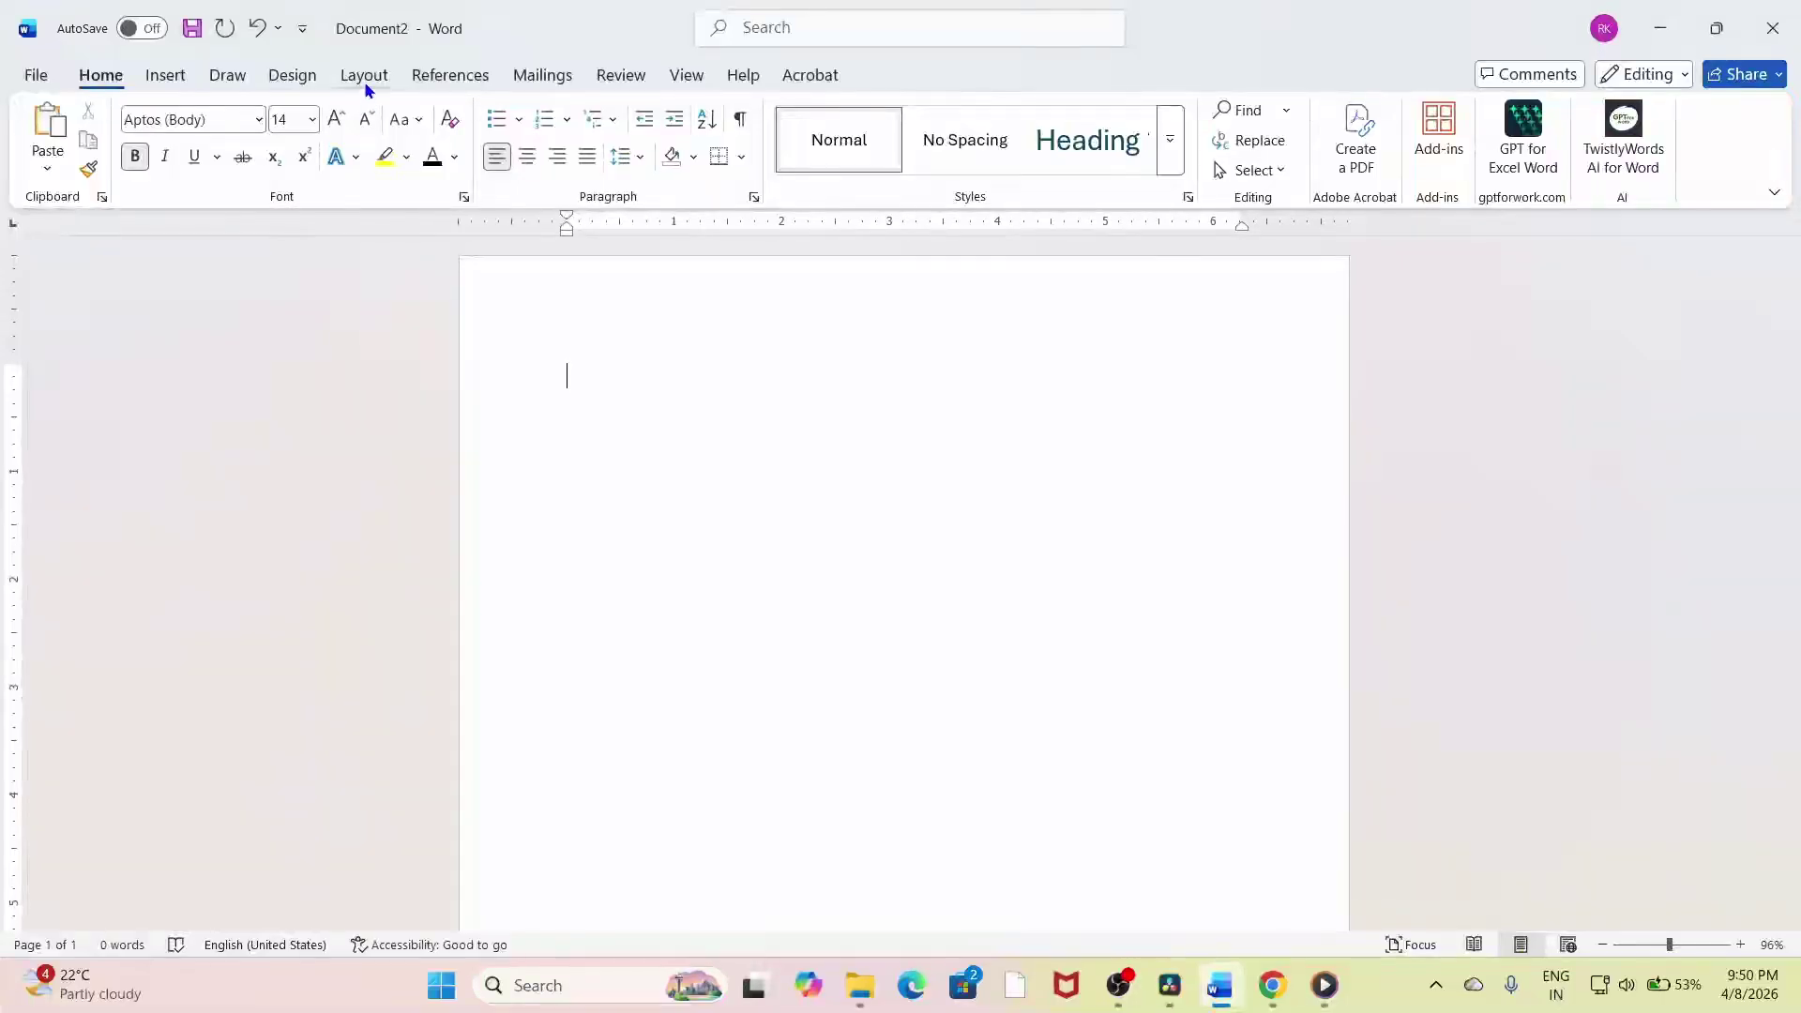
left_click(364, 79)
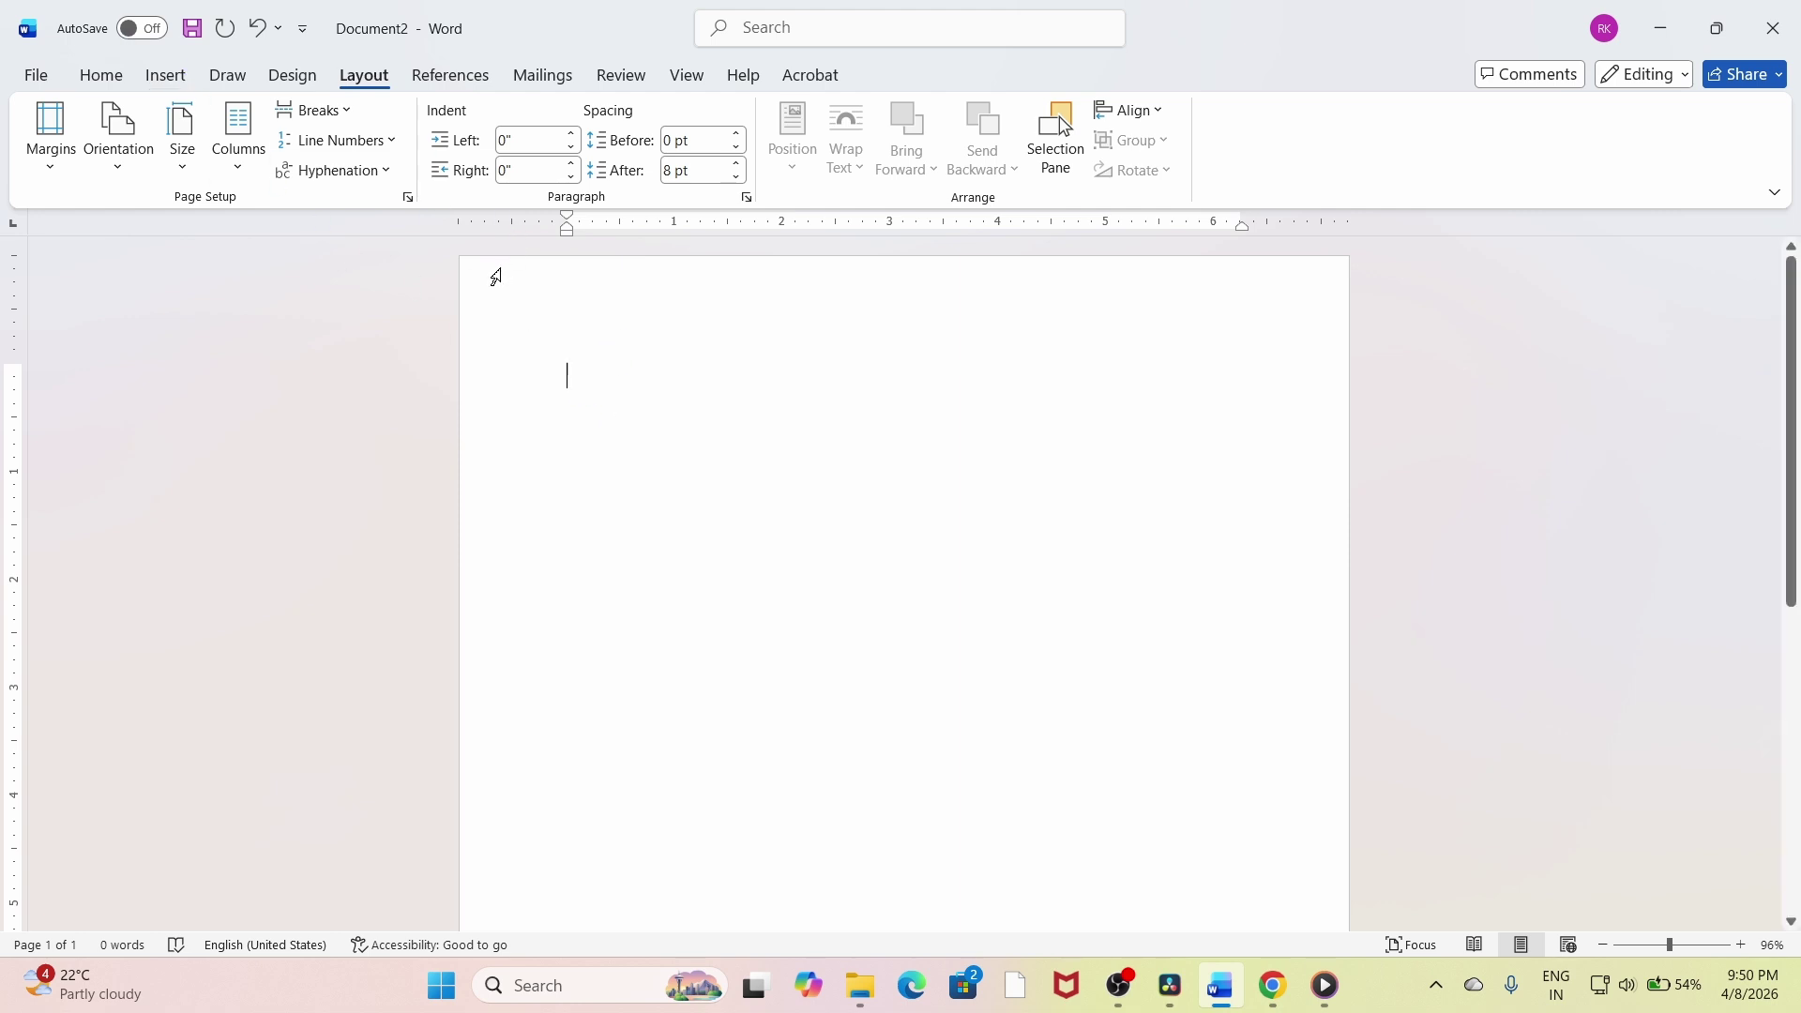
left_click(166, 77)
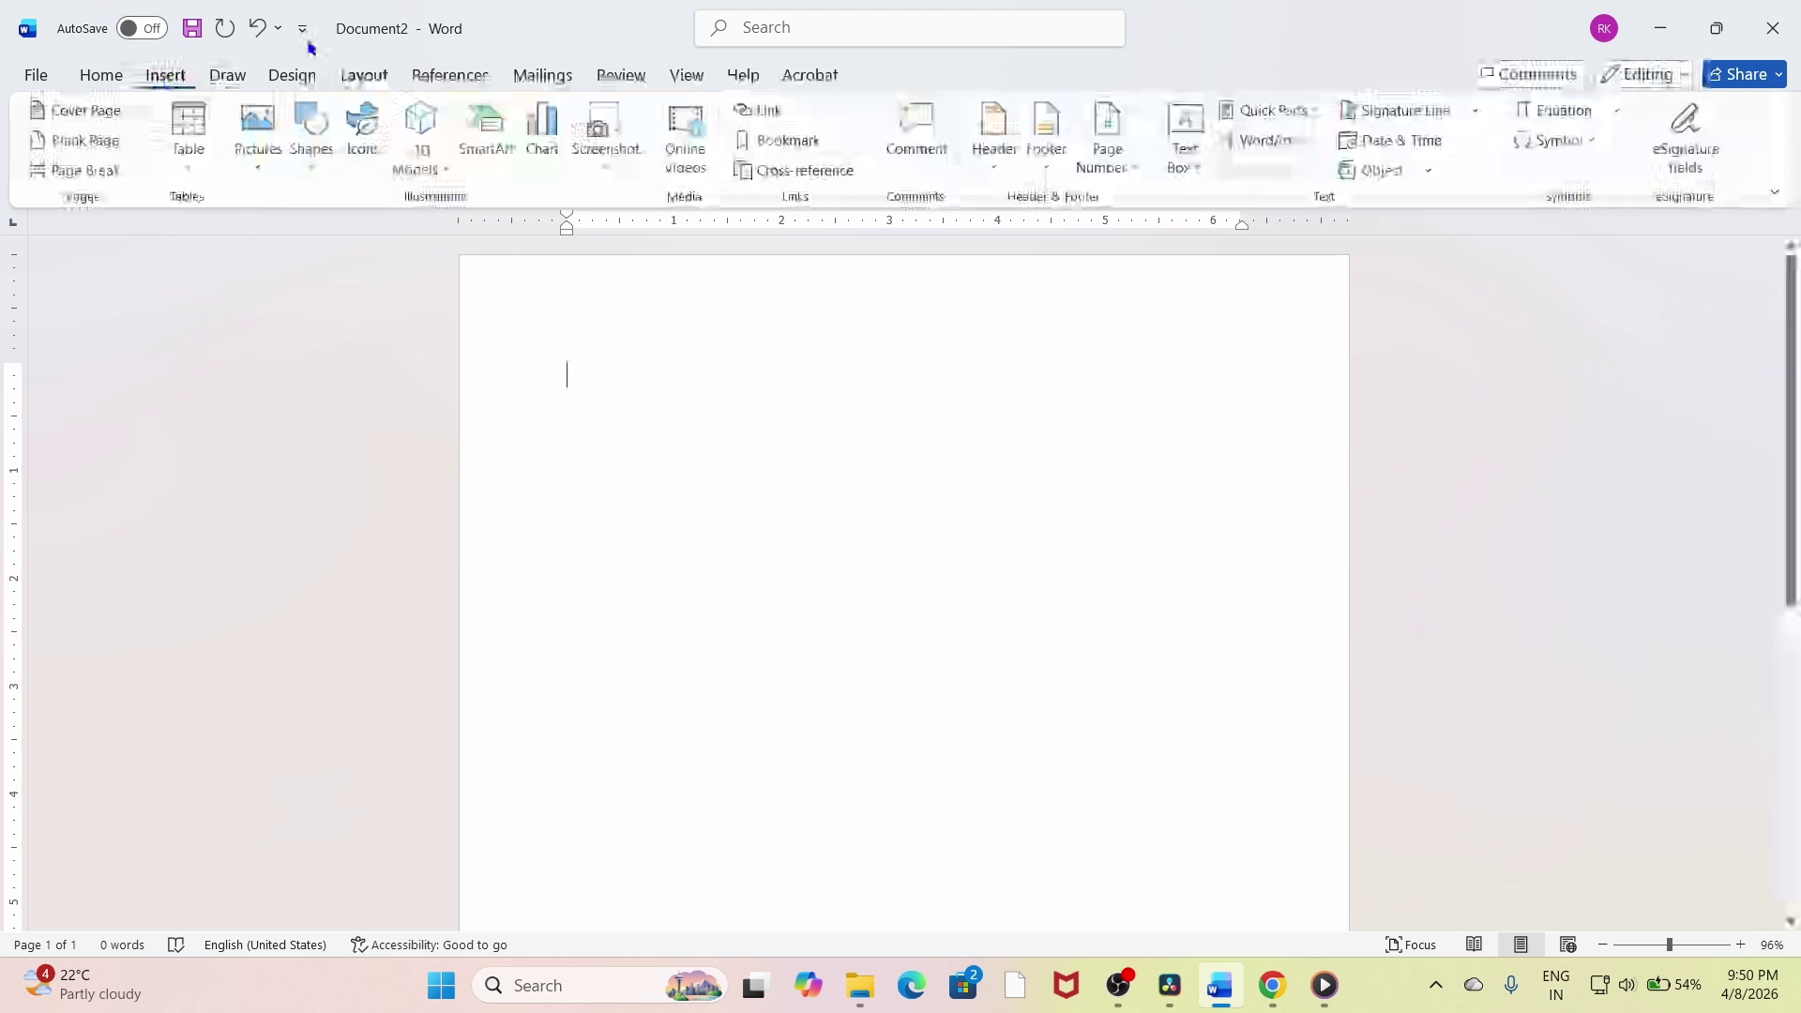
left_click(103, 75)
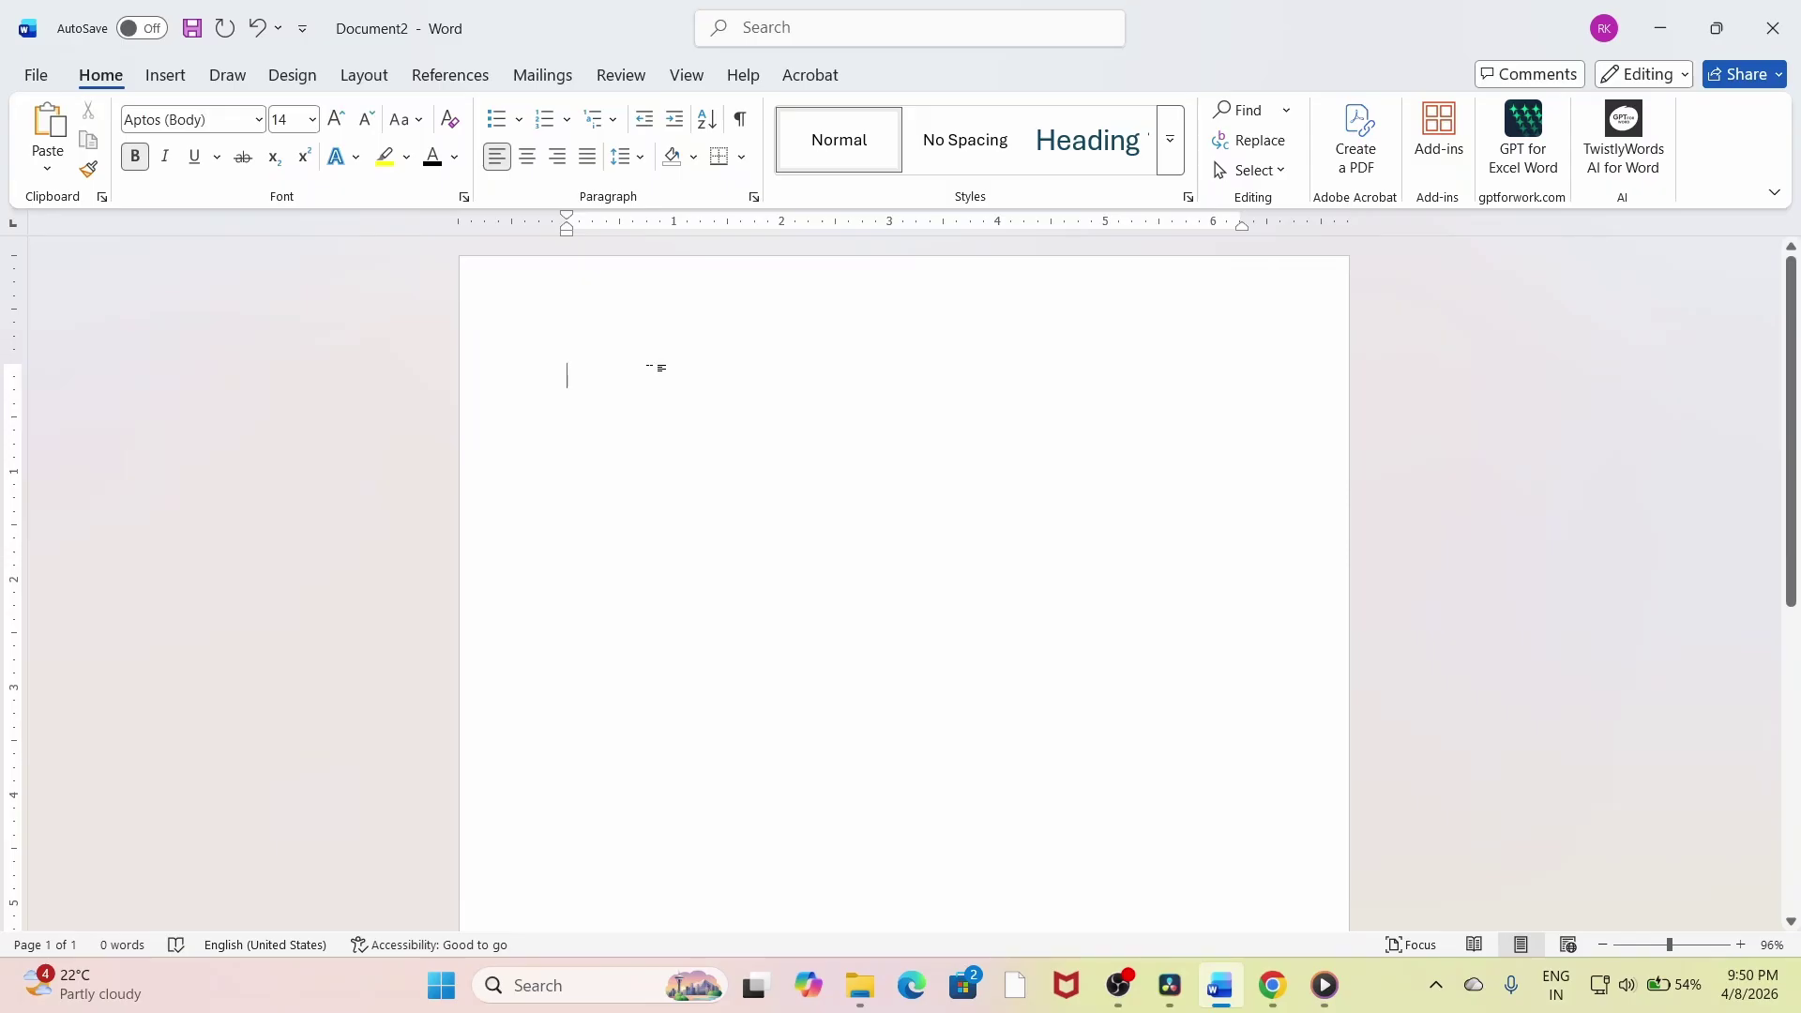
Fill the blank document with sample paragraphs using =rand().
type("=")
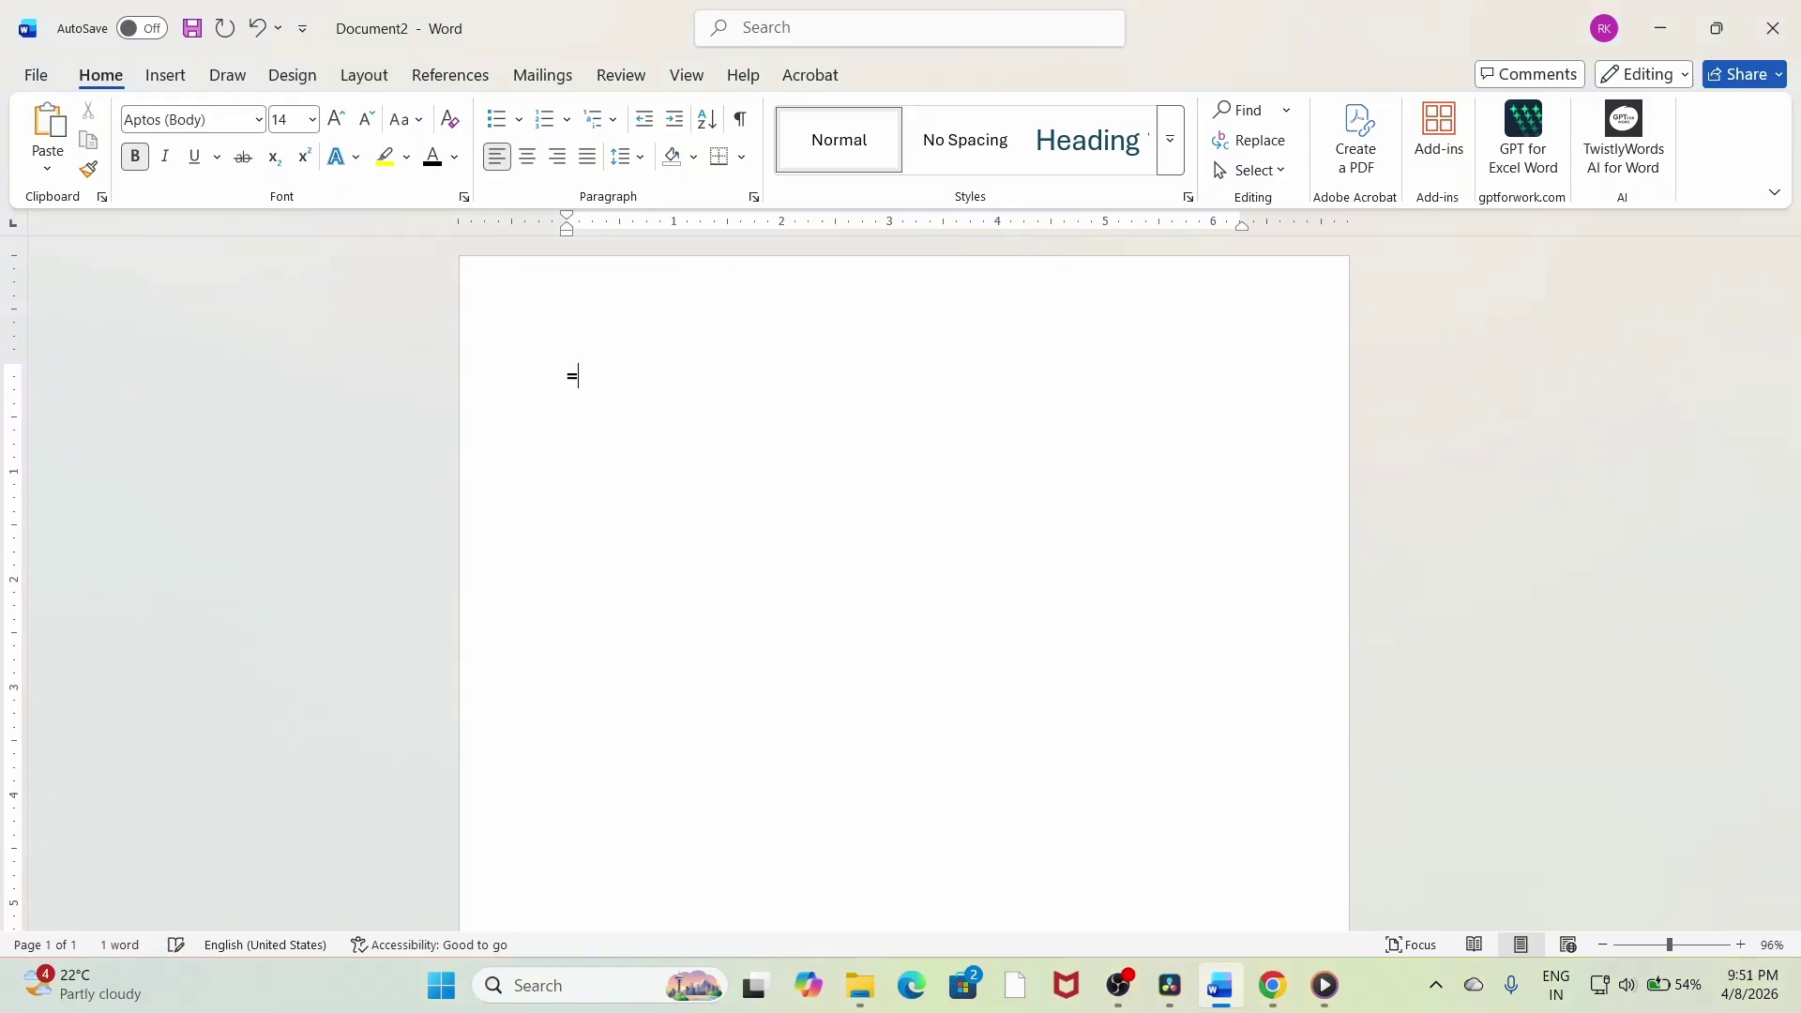
type("rand()")
key("Return")
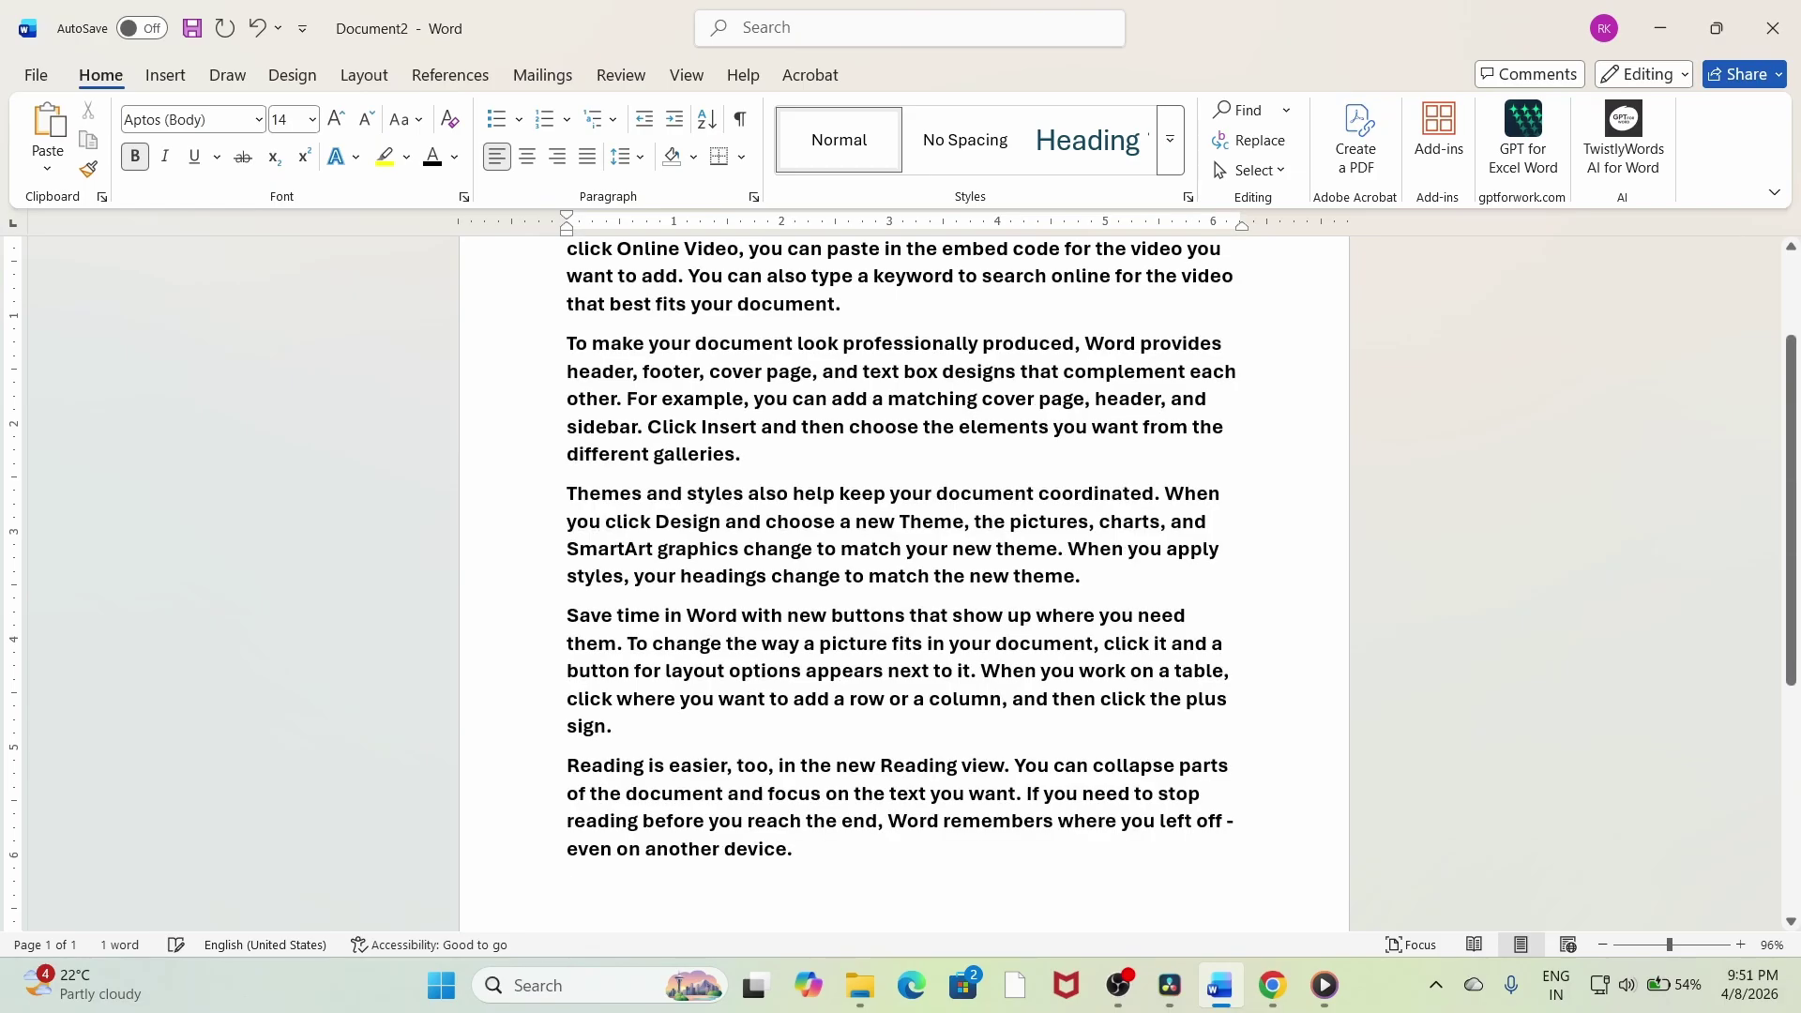
left_click_drag(823, 816, 511, 457)
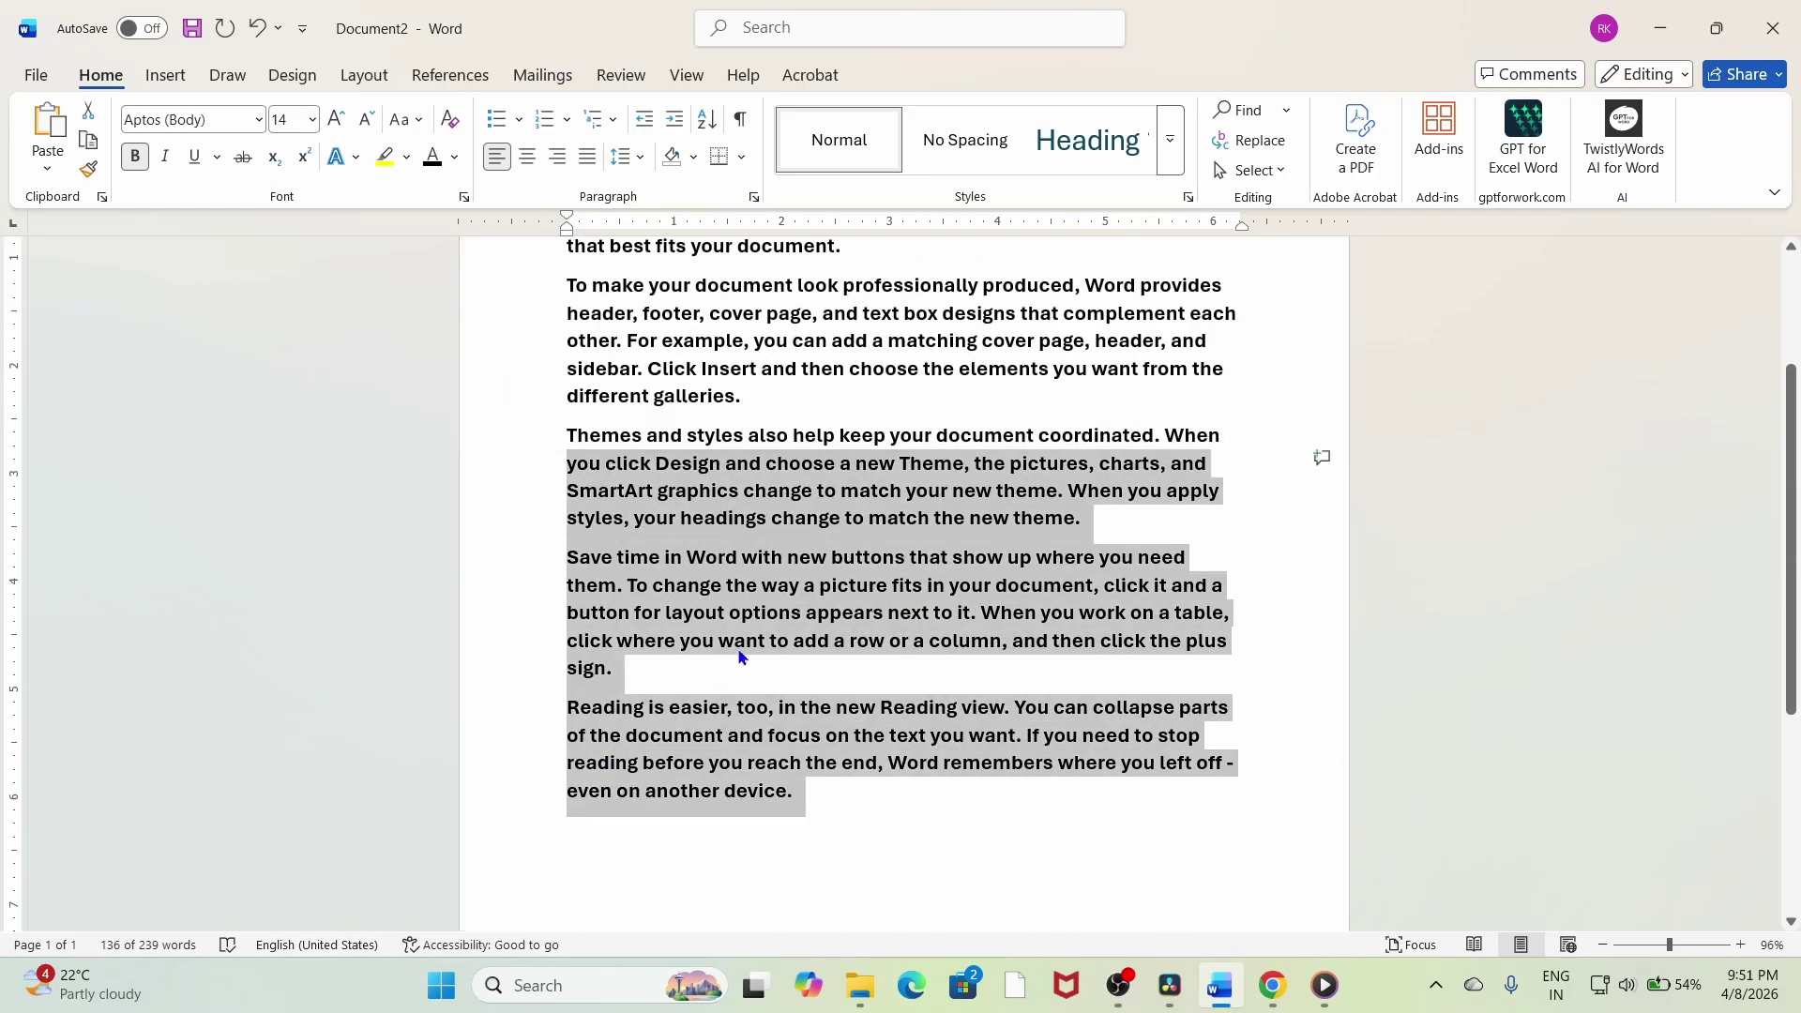
scroll(735, 644, "up", 3)
Insert the picture car1.jpeg from this device after "want to add" in the first paragraph and shrink it to under half the text width.
left_click(673, 432)
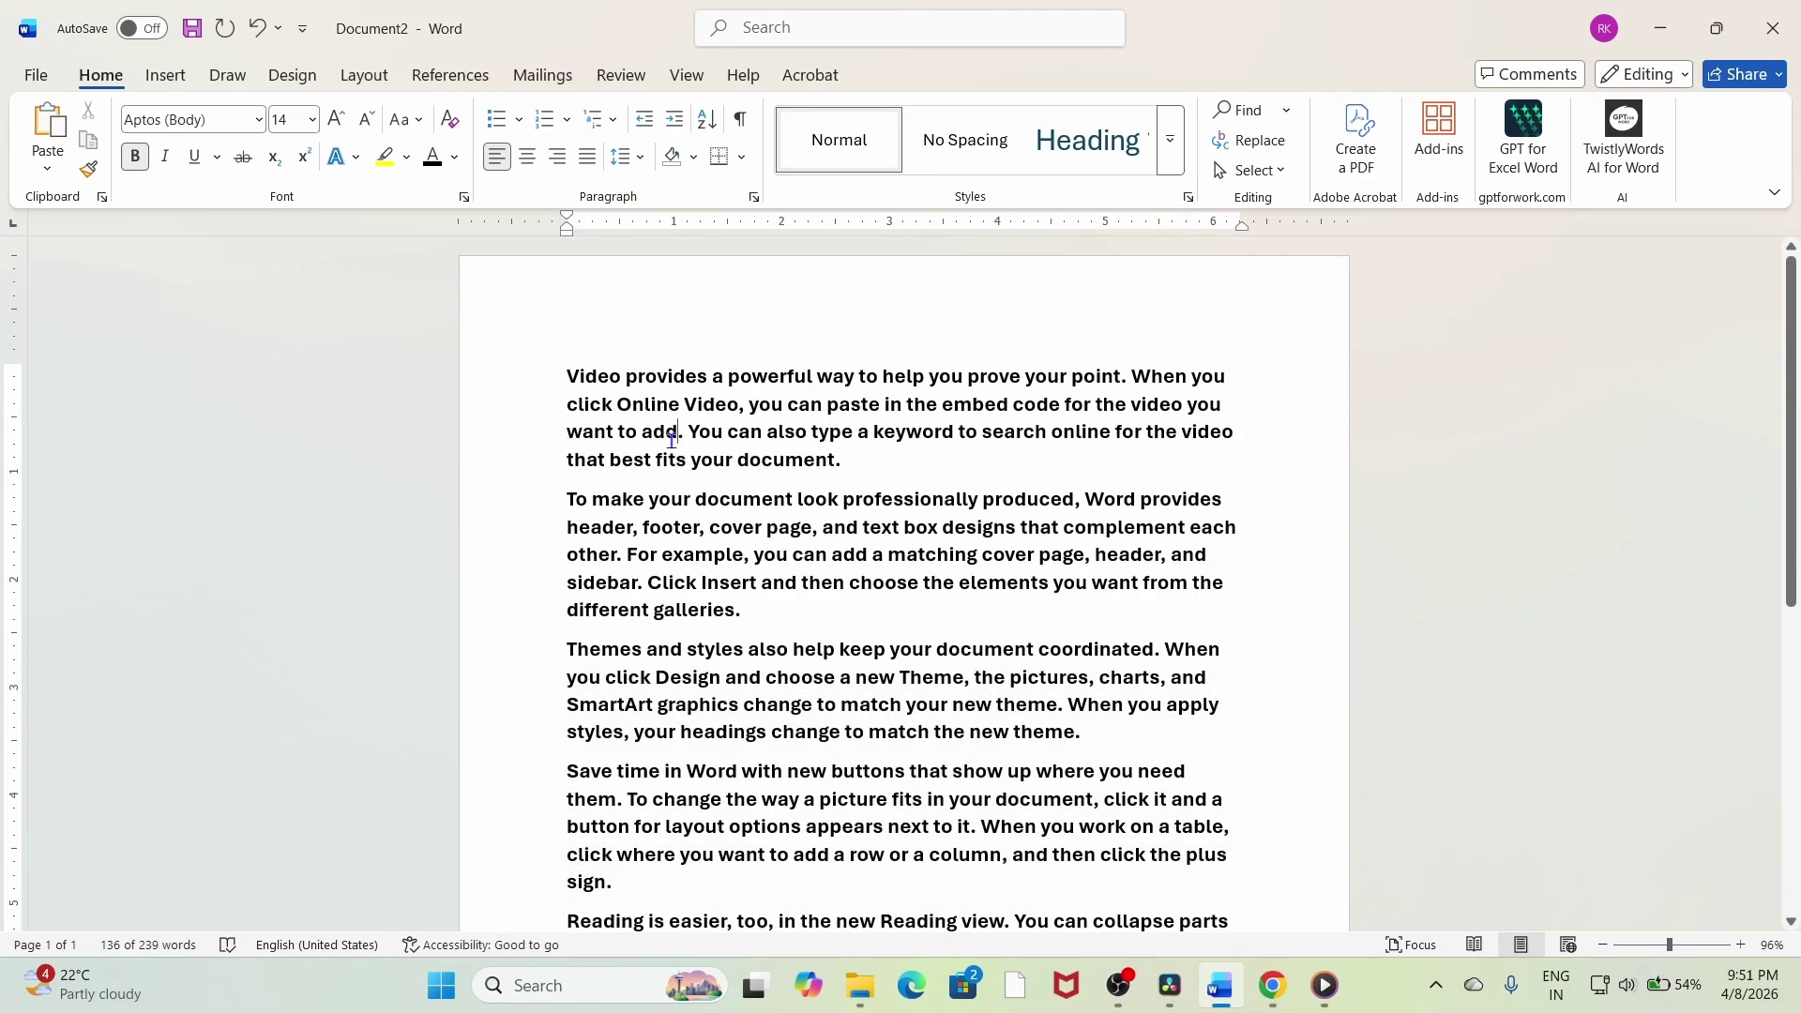
left_click(165, 75)
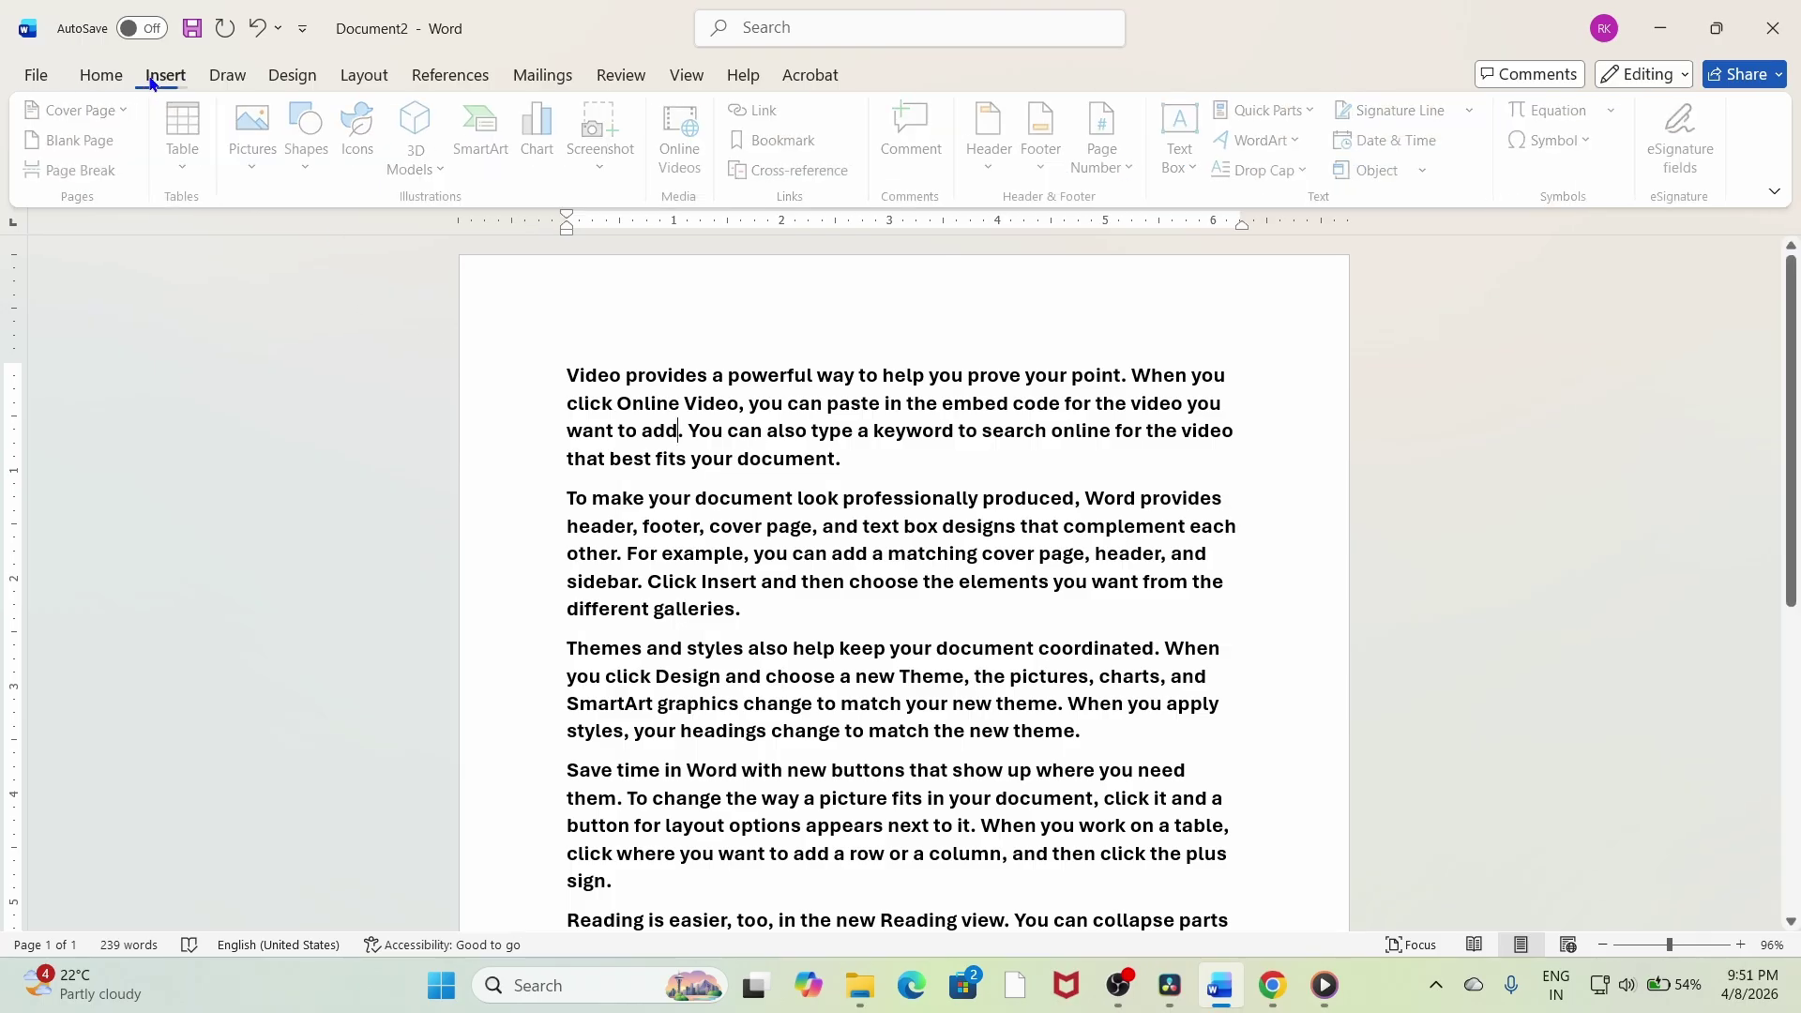
left_click(258, 136)
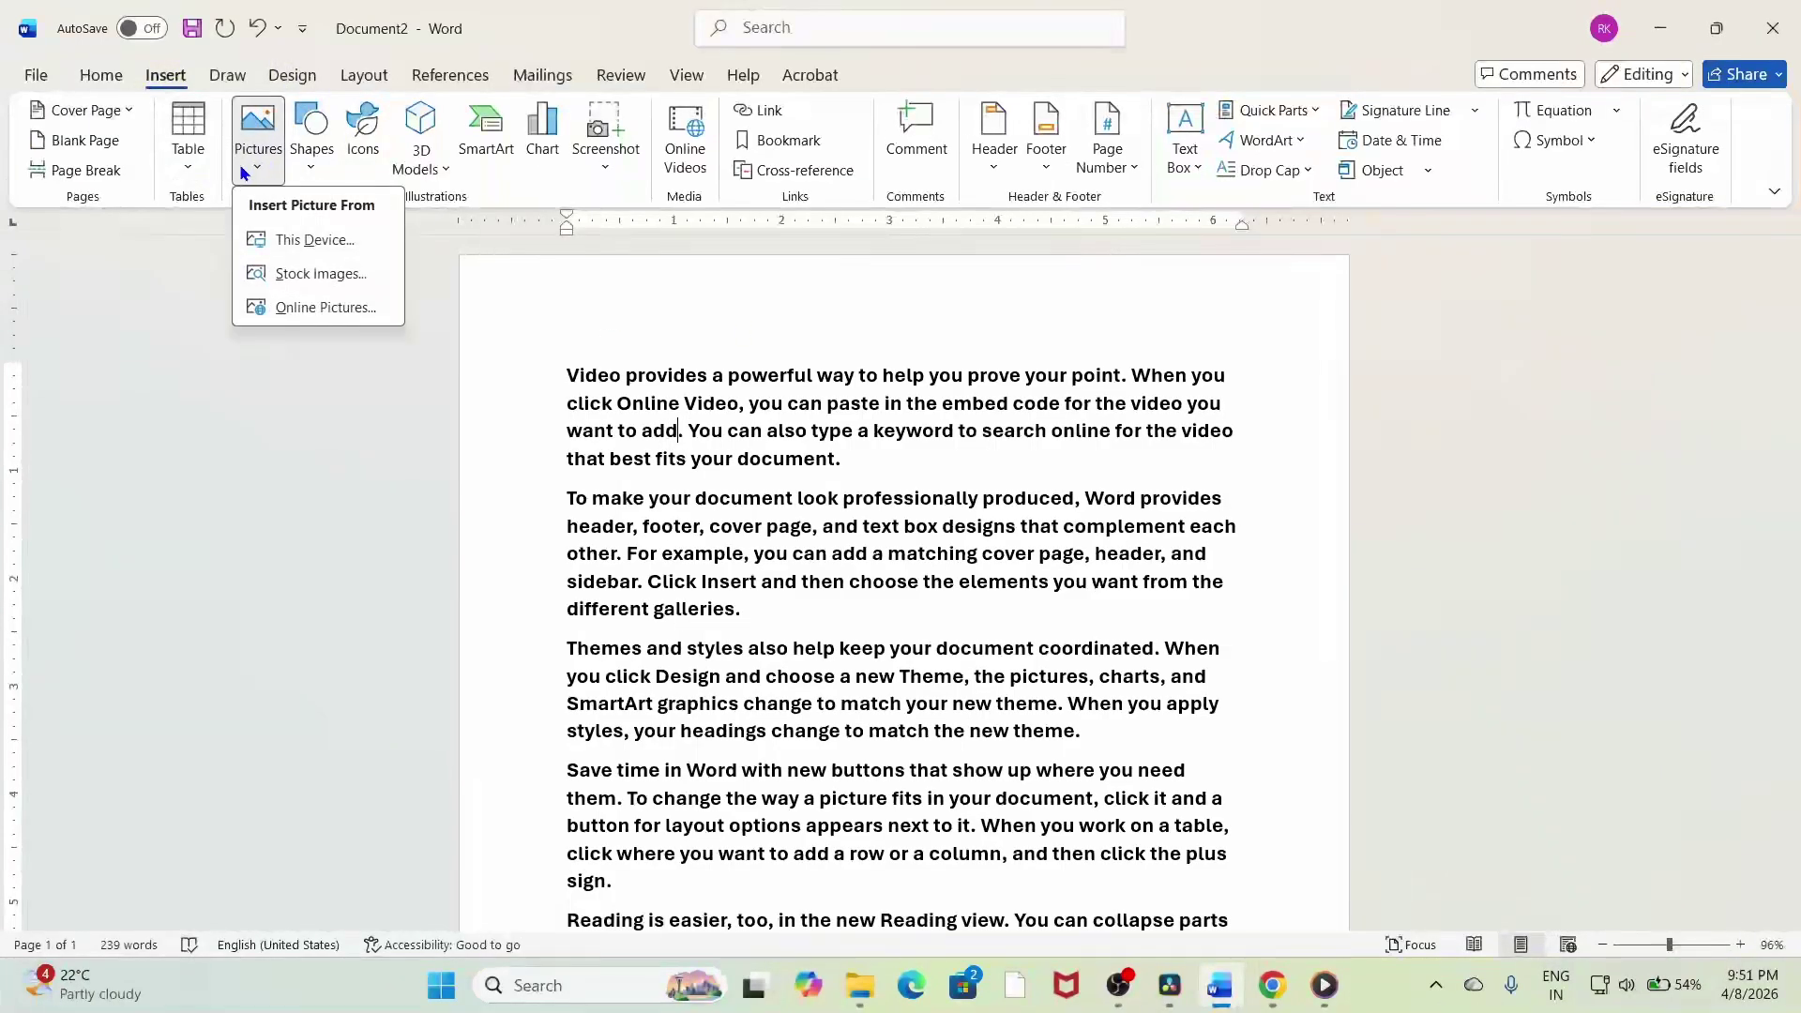
left_click(284, 242)
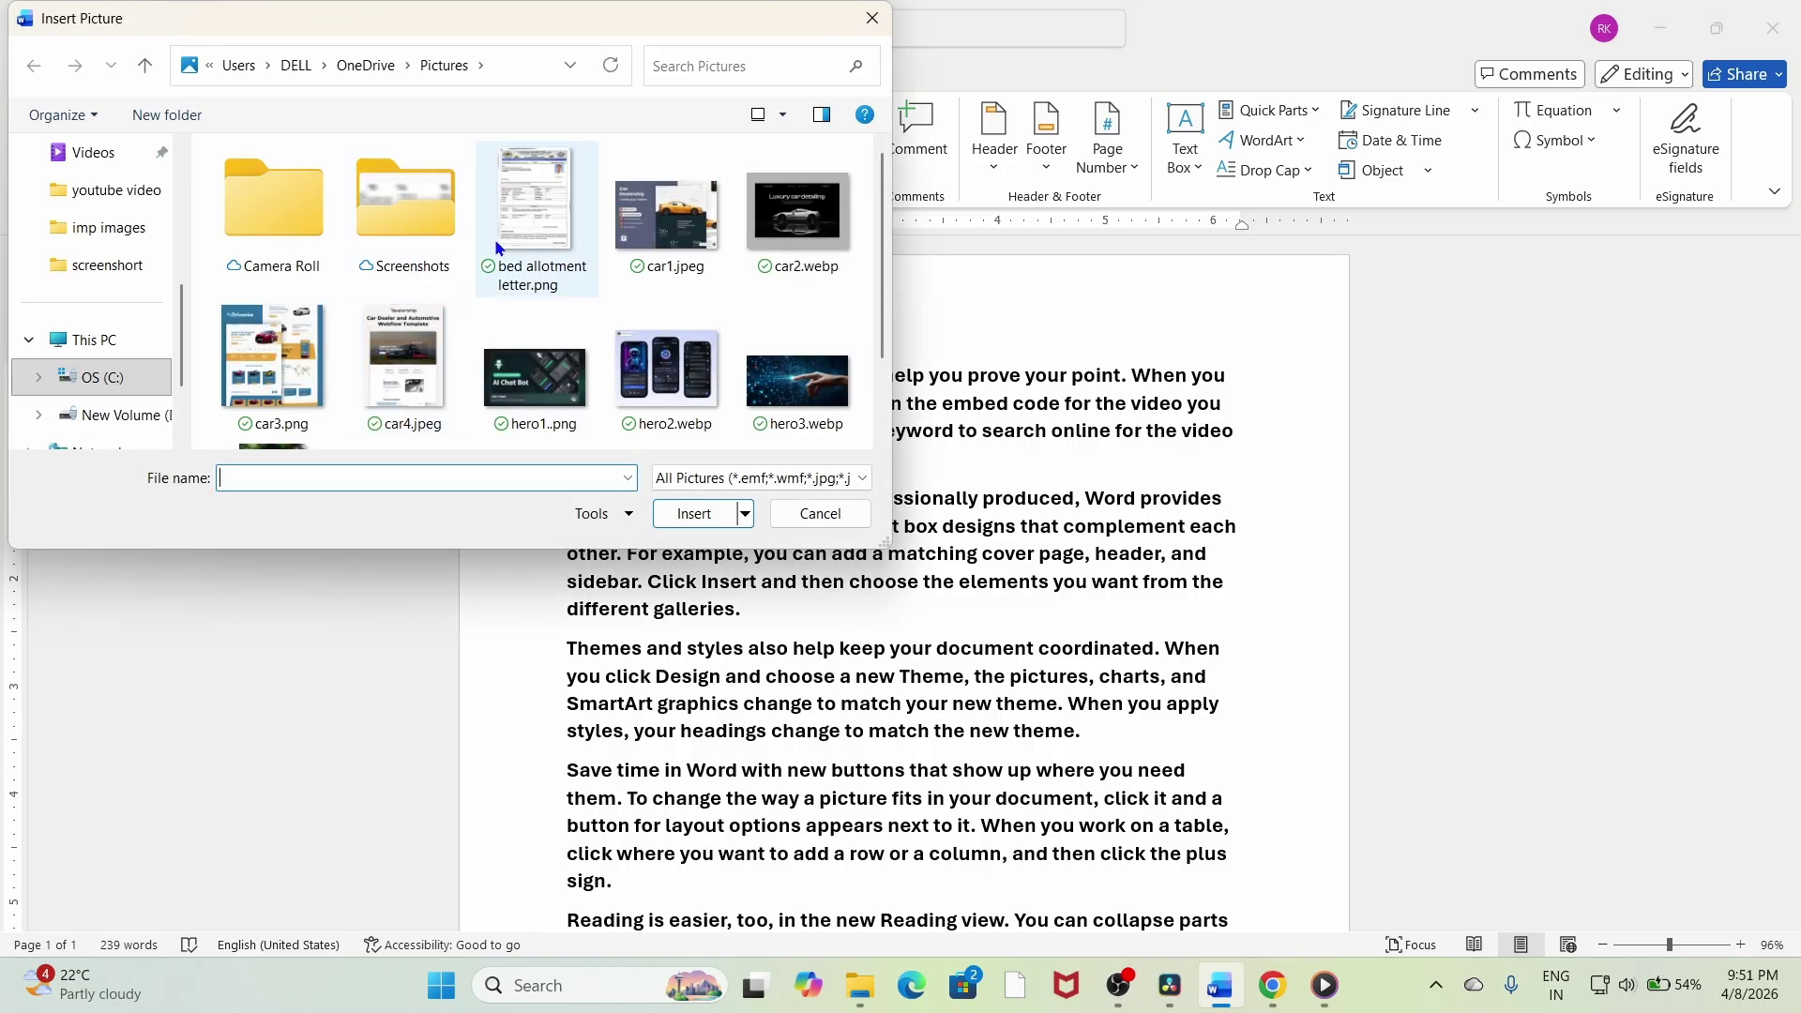
left_click(672, 234)
left_click(694, 513)
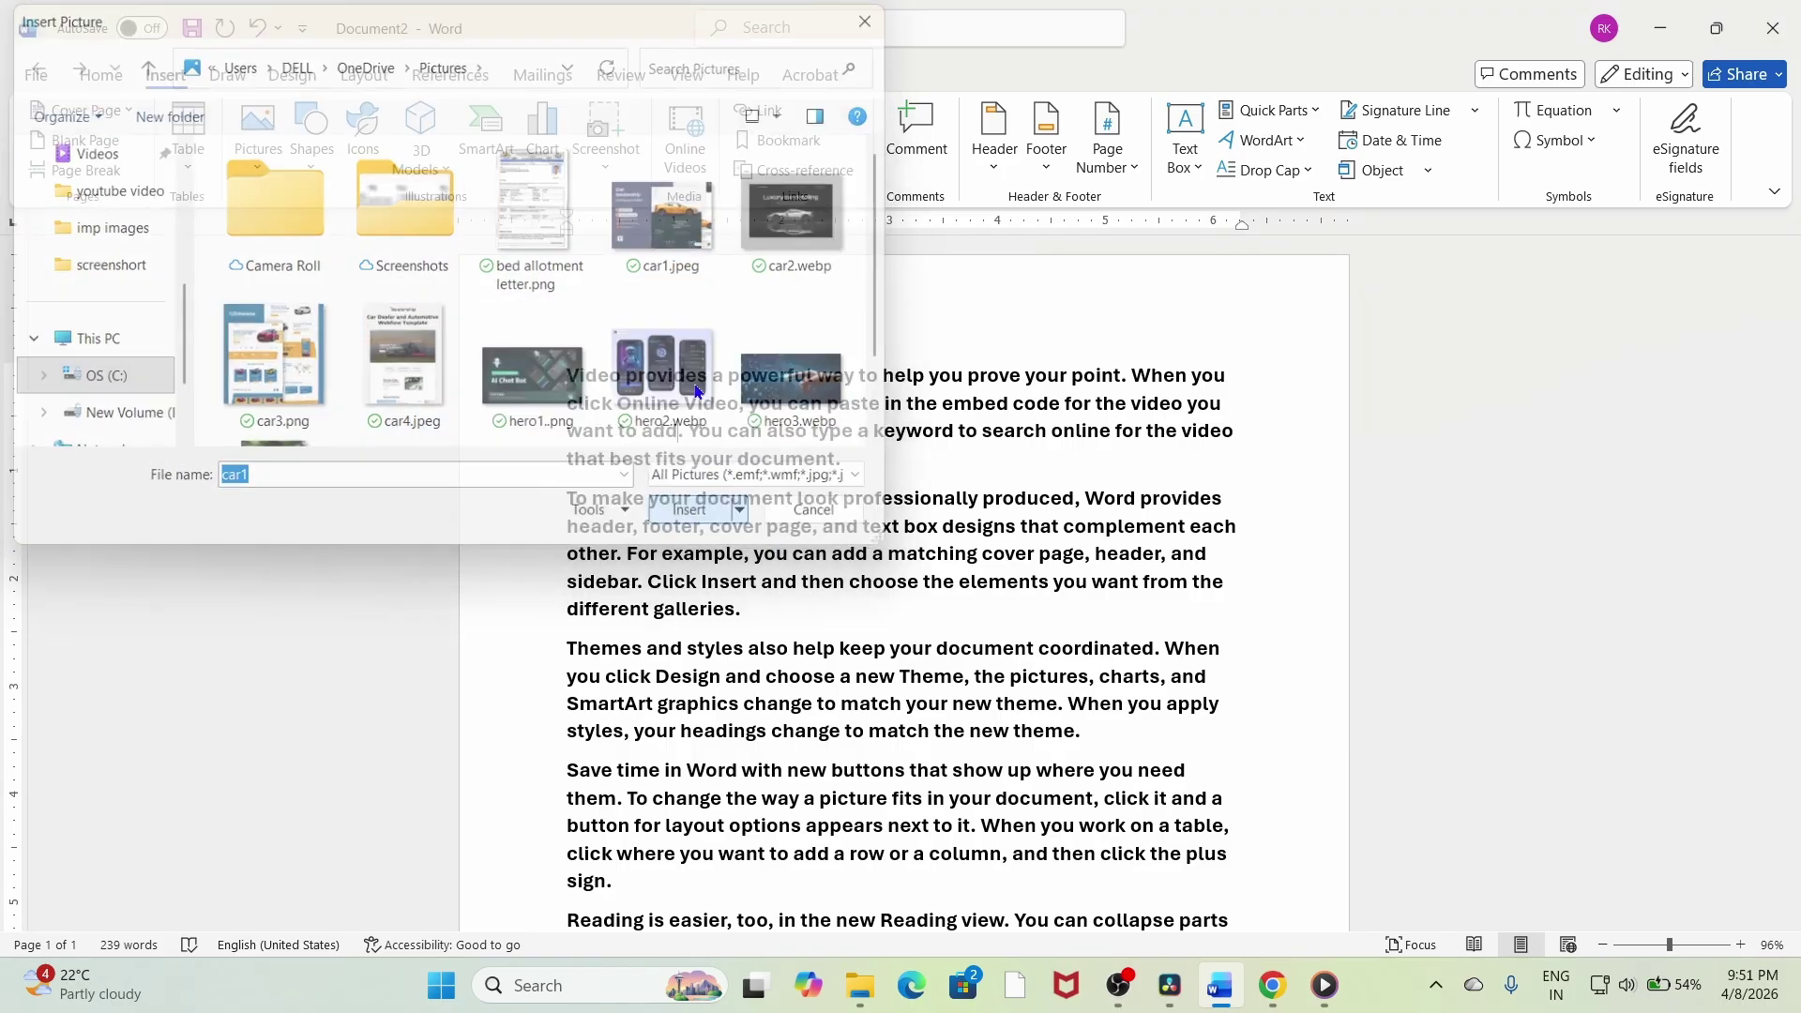
left_click_drag(1088, 691, 978, 618)
Position the picture in the top left of the page with square text wrapping.
left_click(363, 75)
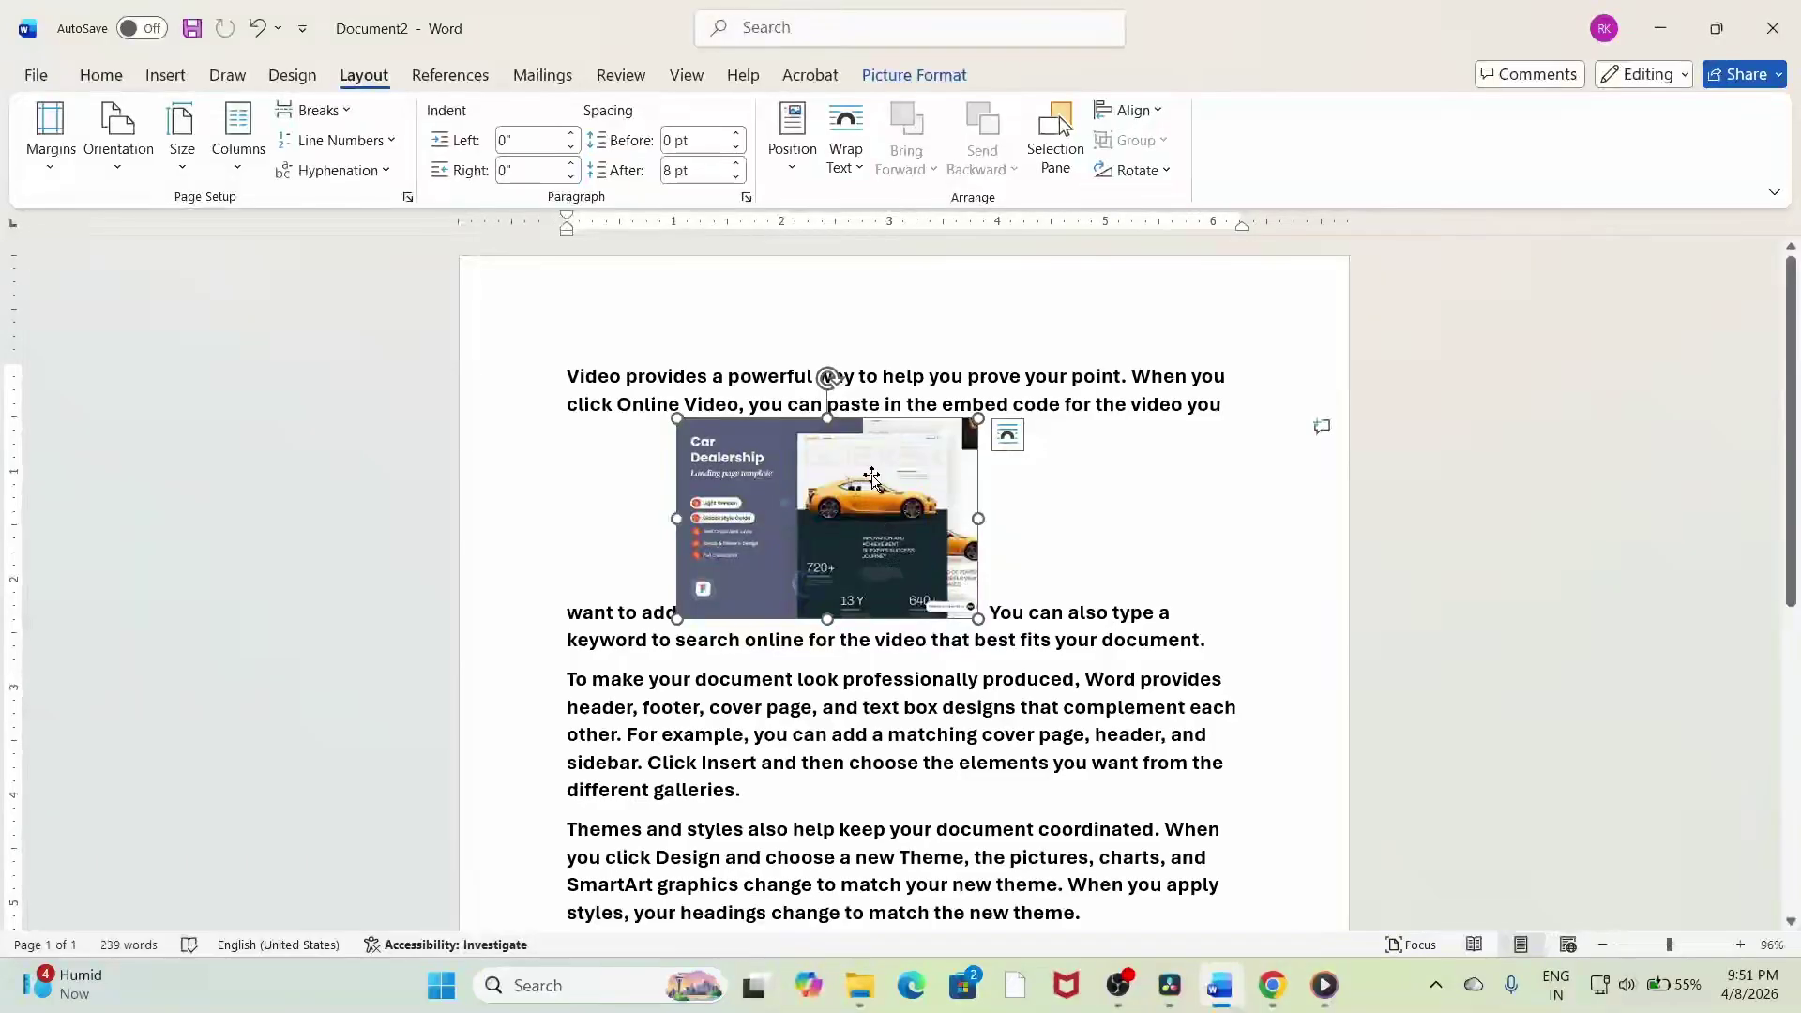
left_click(791, 174)
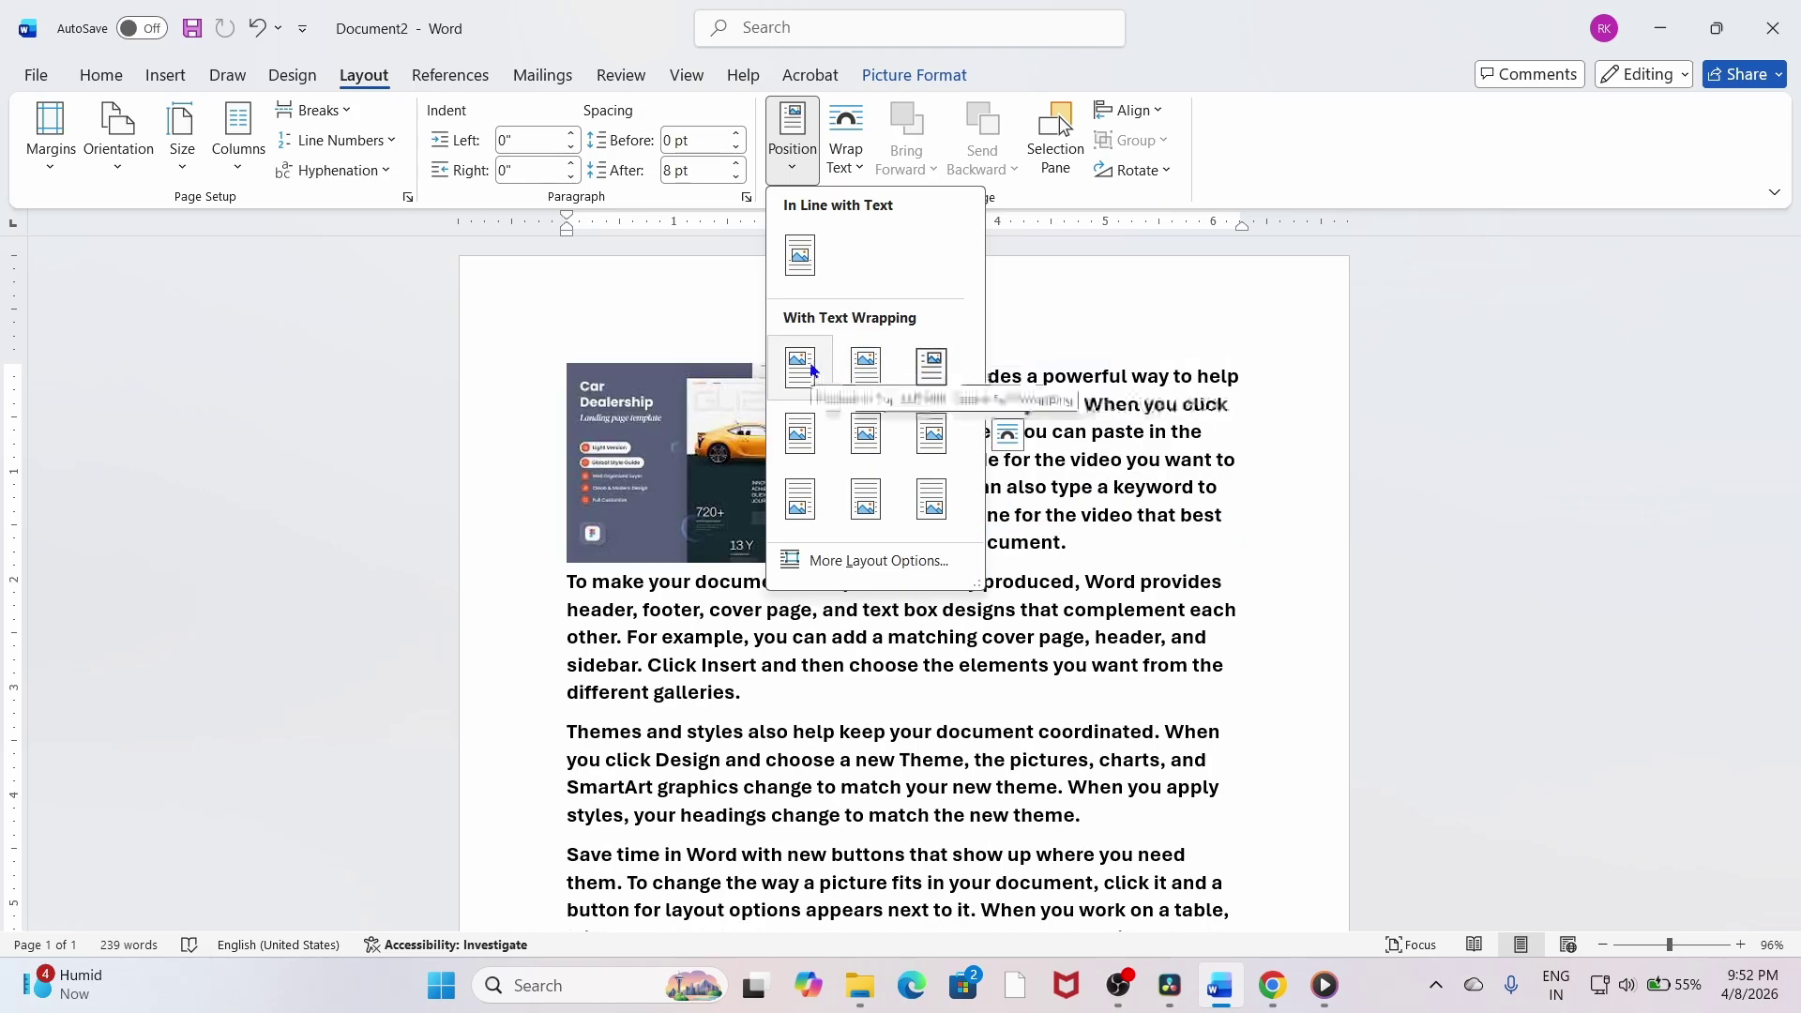
left_click(805, 364)
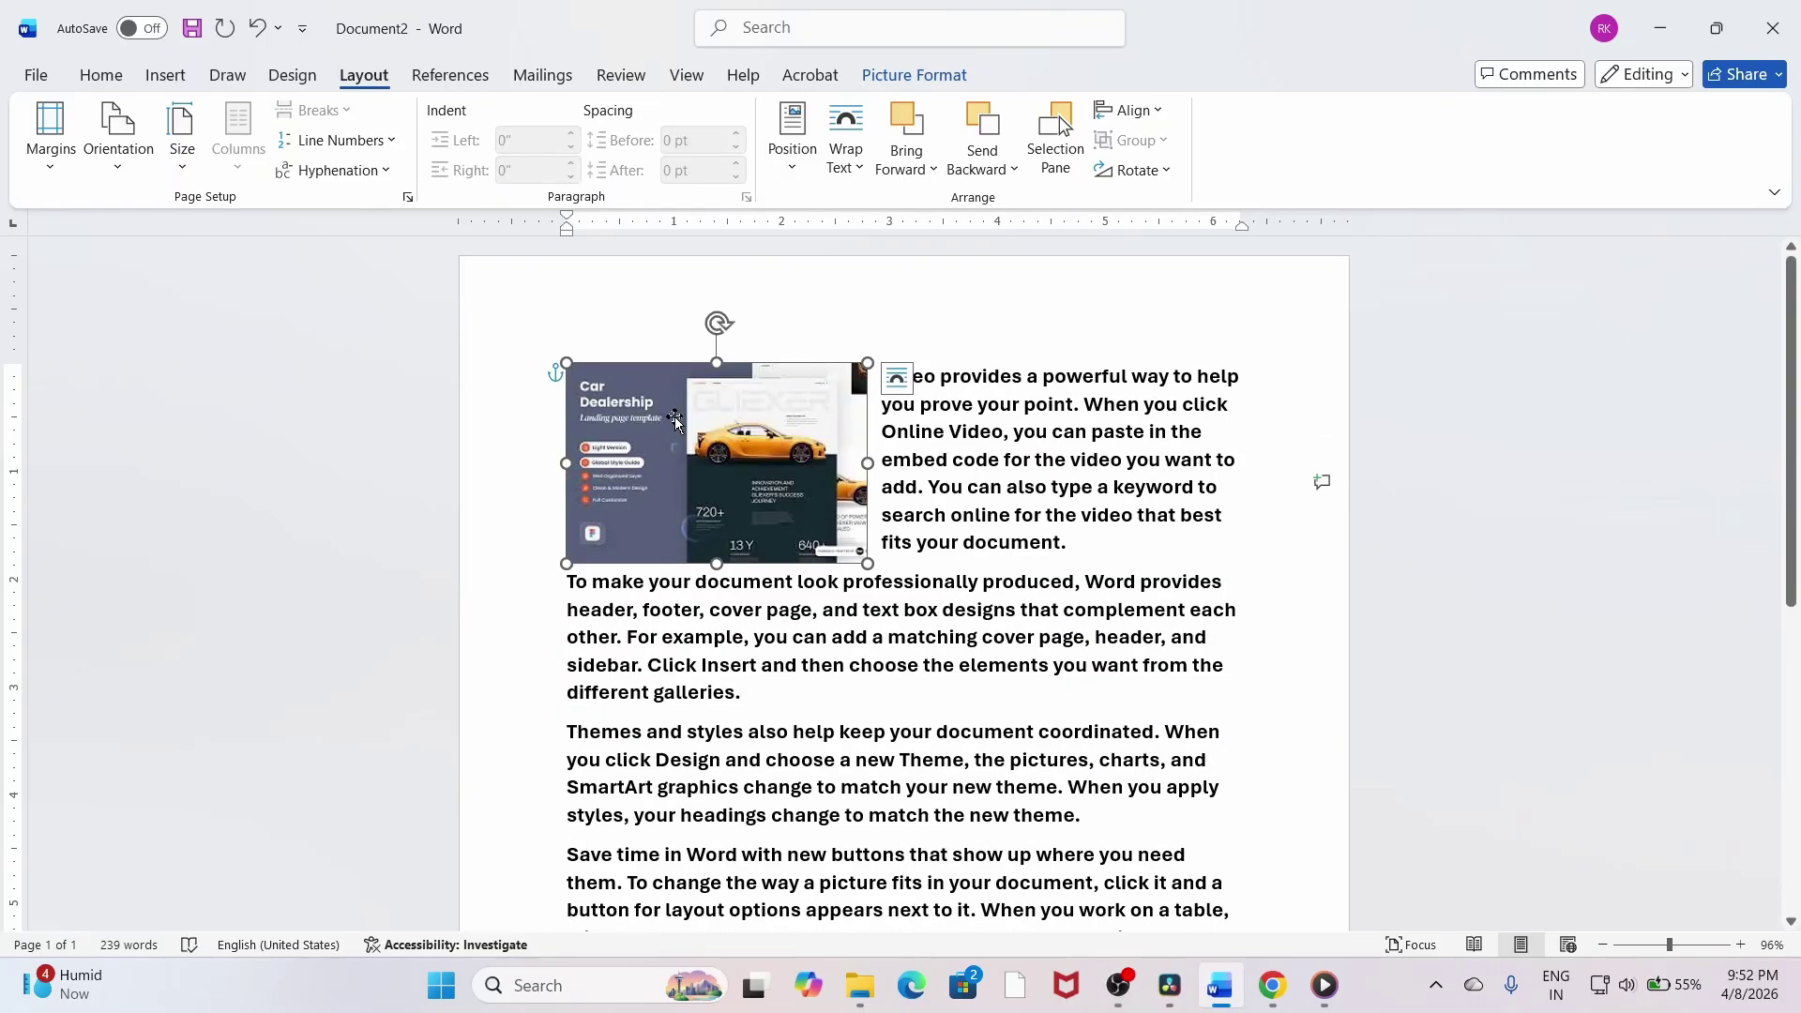
Try the picture in the top center of the page and in the top right, both with square text wrapping.
left_click(790, 165)
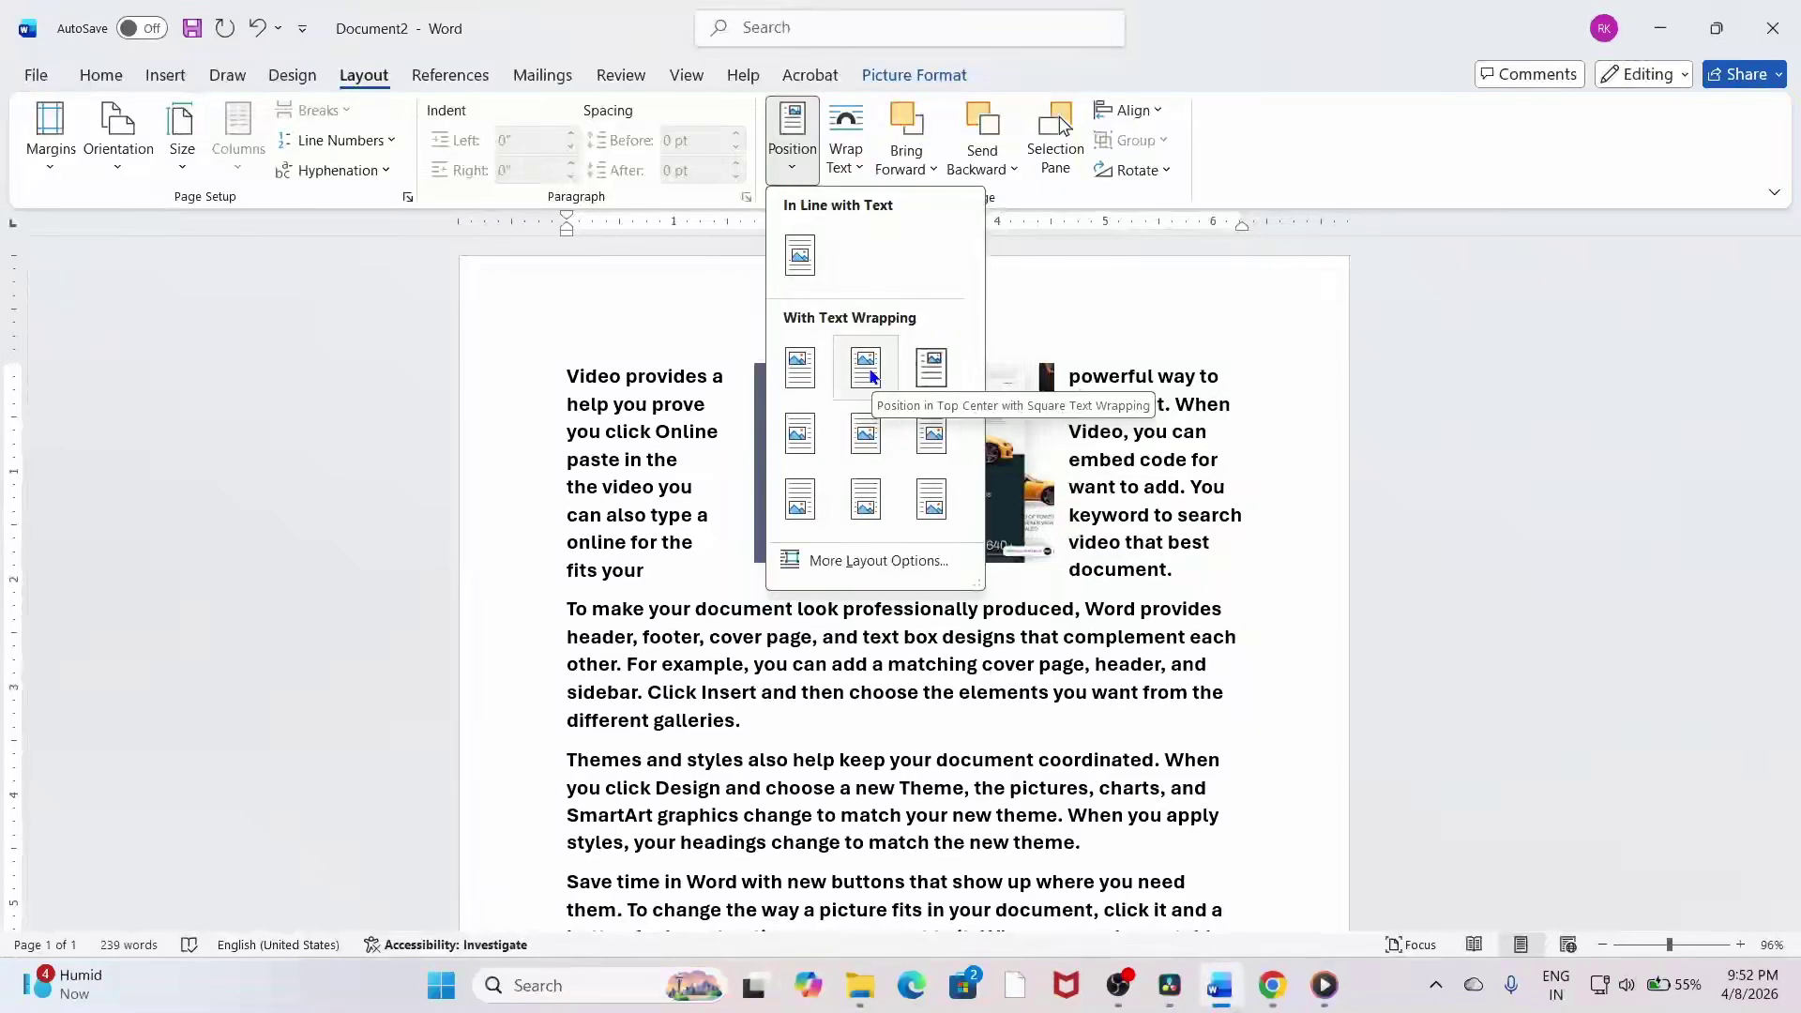
left_click(867, 370)
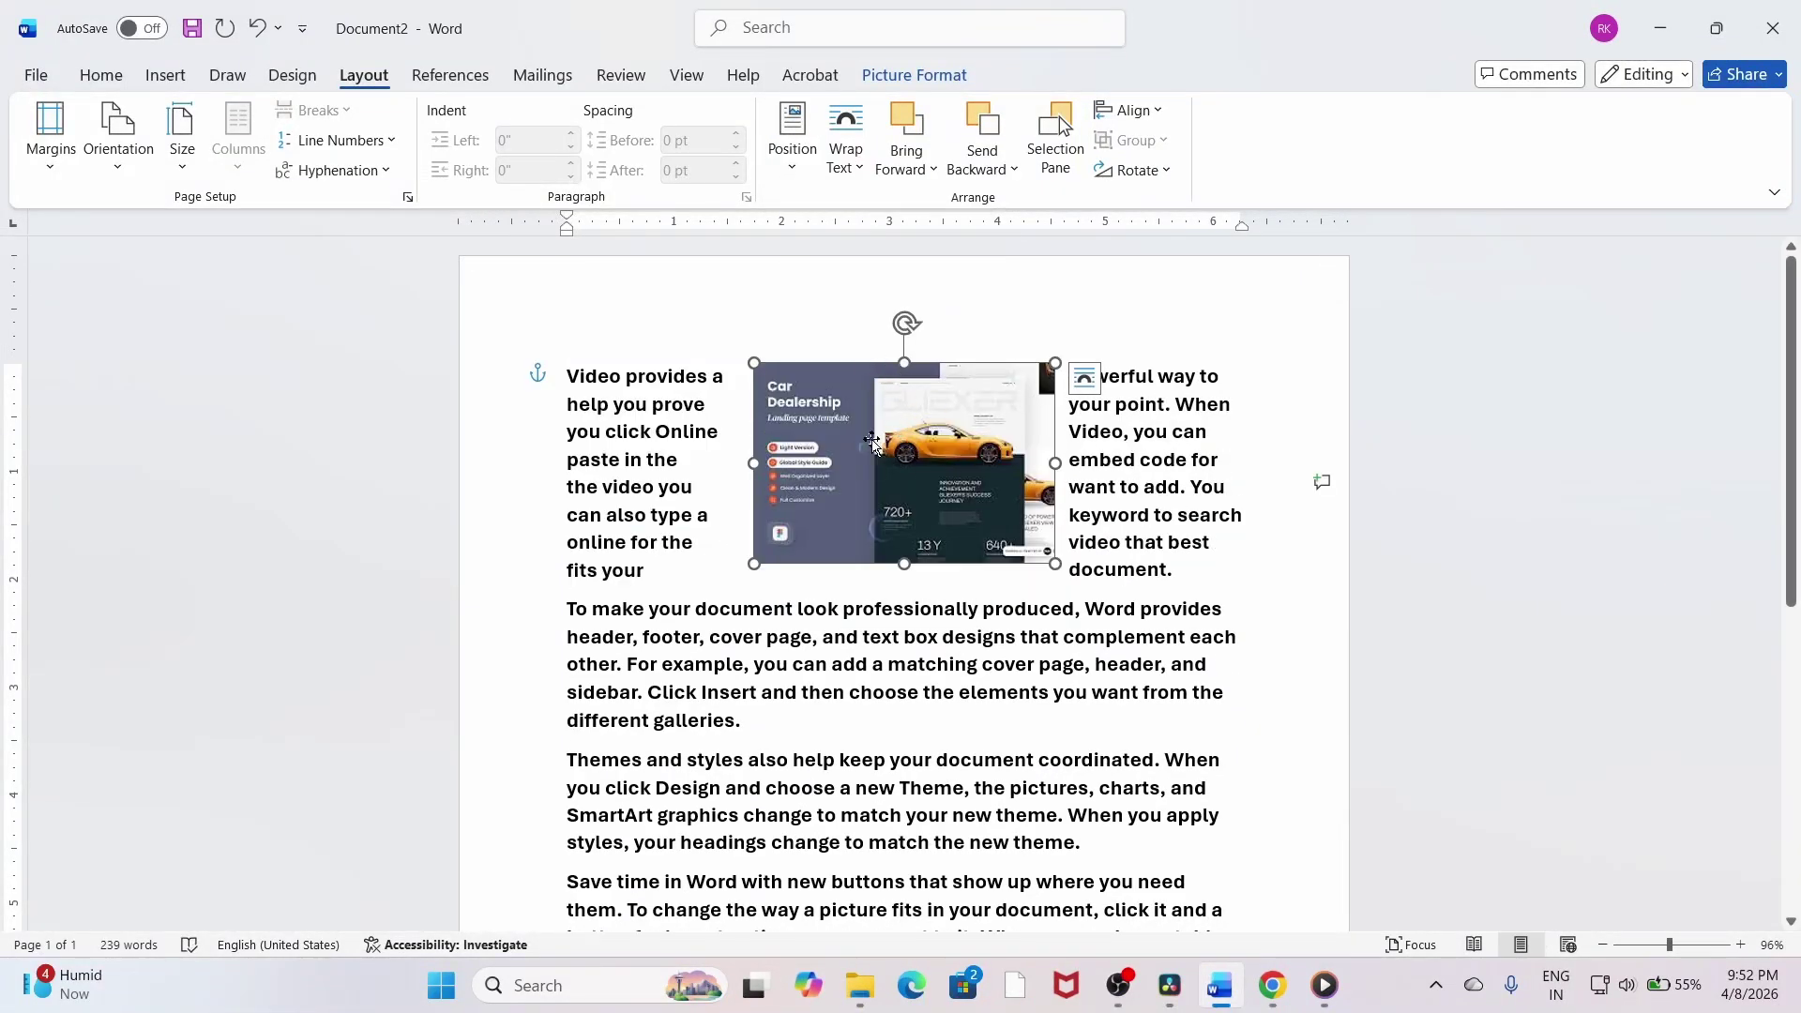
left_click(793, 145)
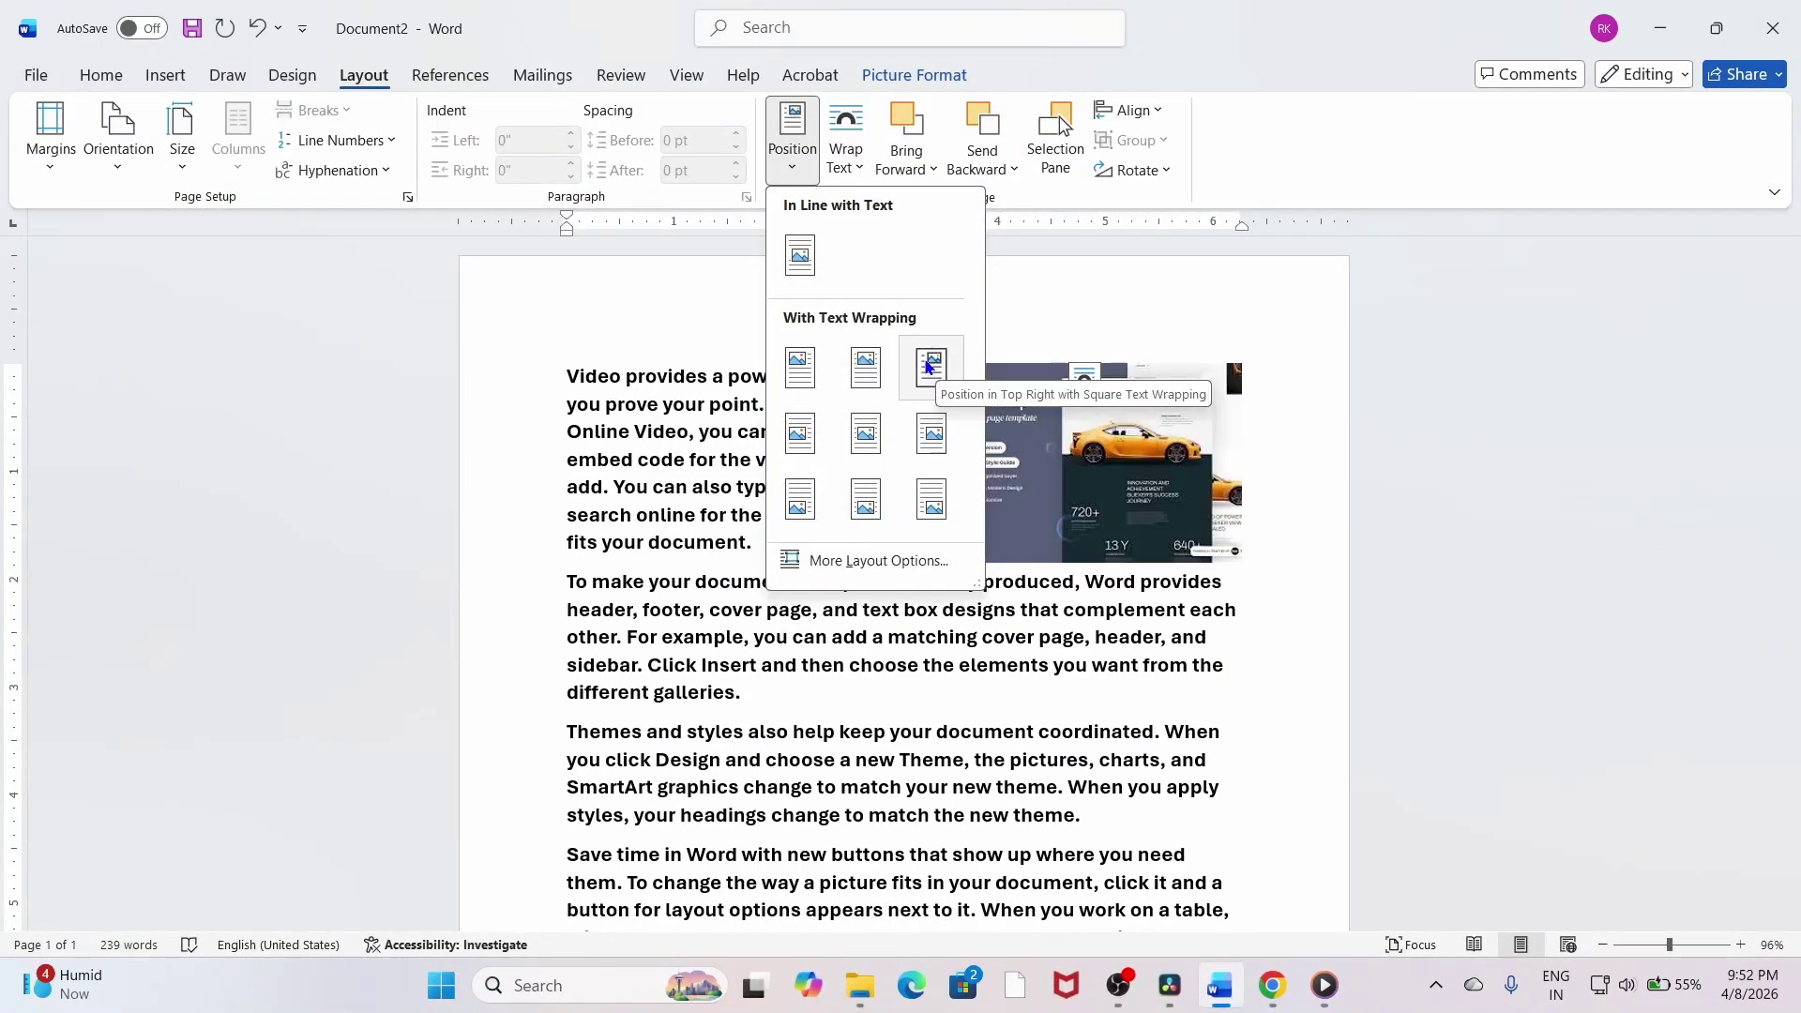
left_click(929, 366)
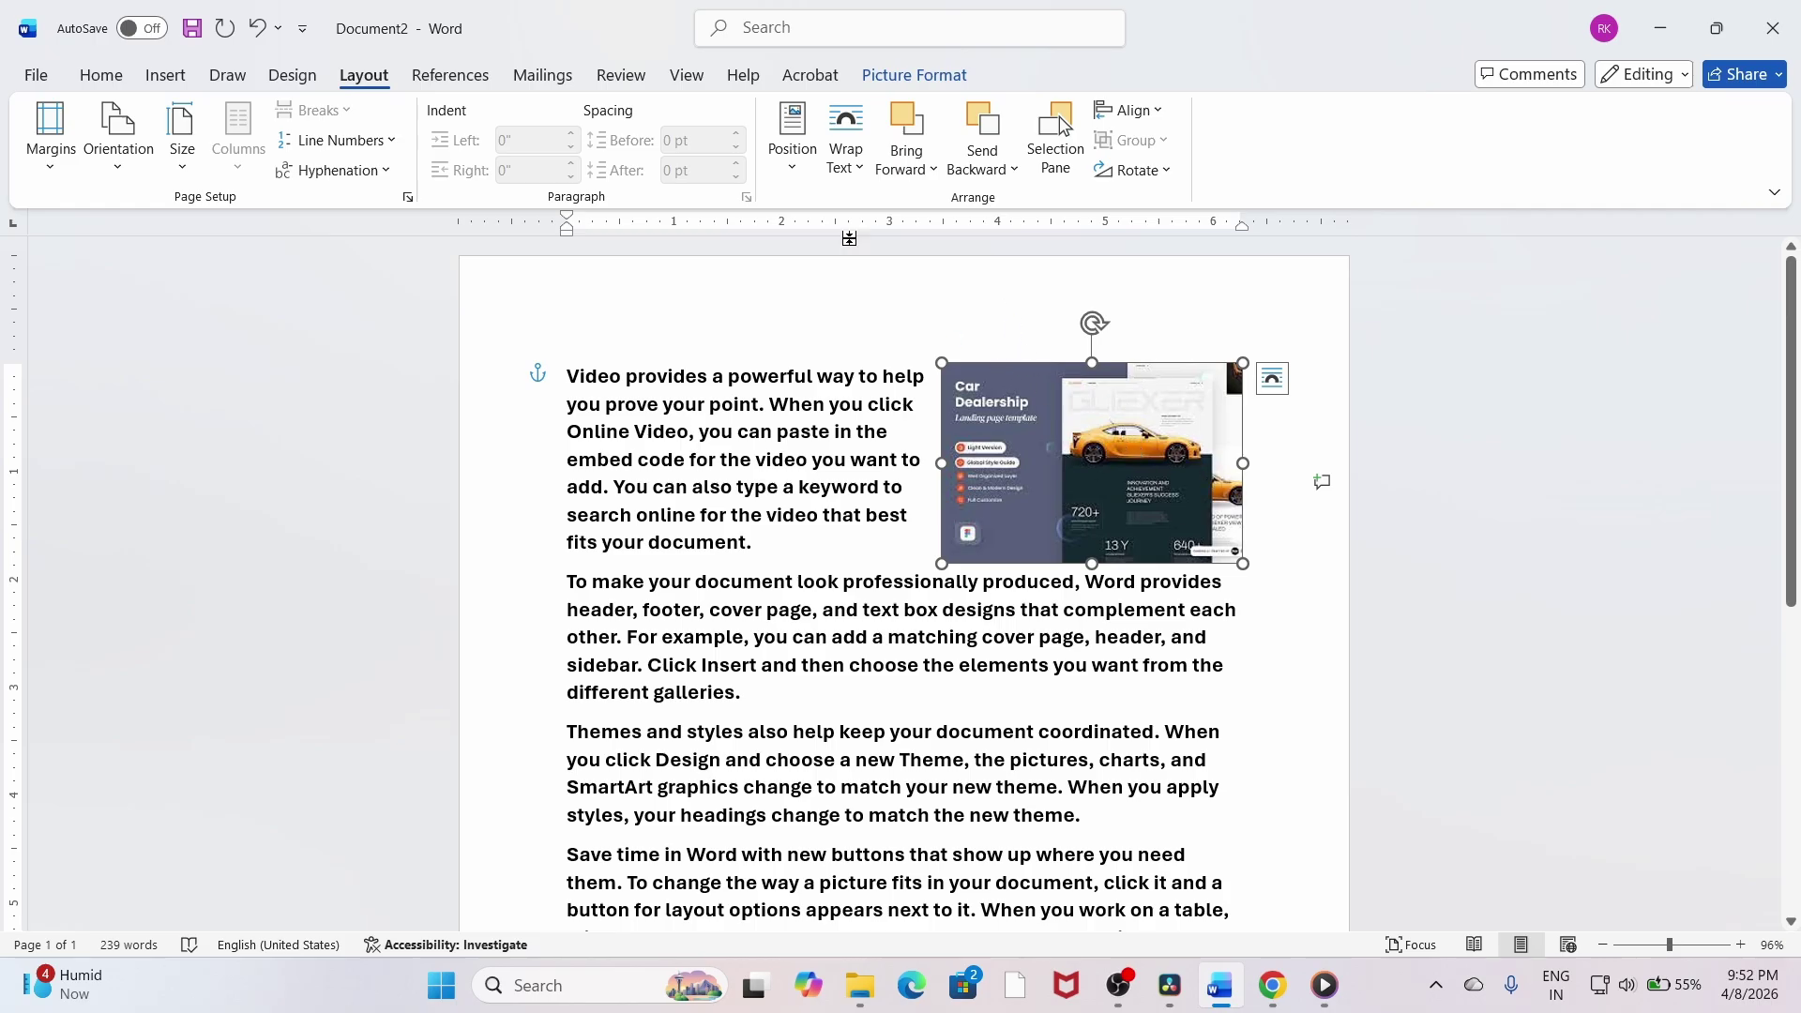
Position the picture in the middle left of the page with square text wrapping and check how the text flows around it.
left_click(786, 173)
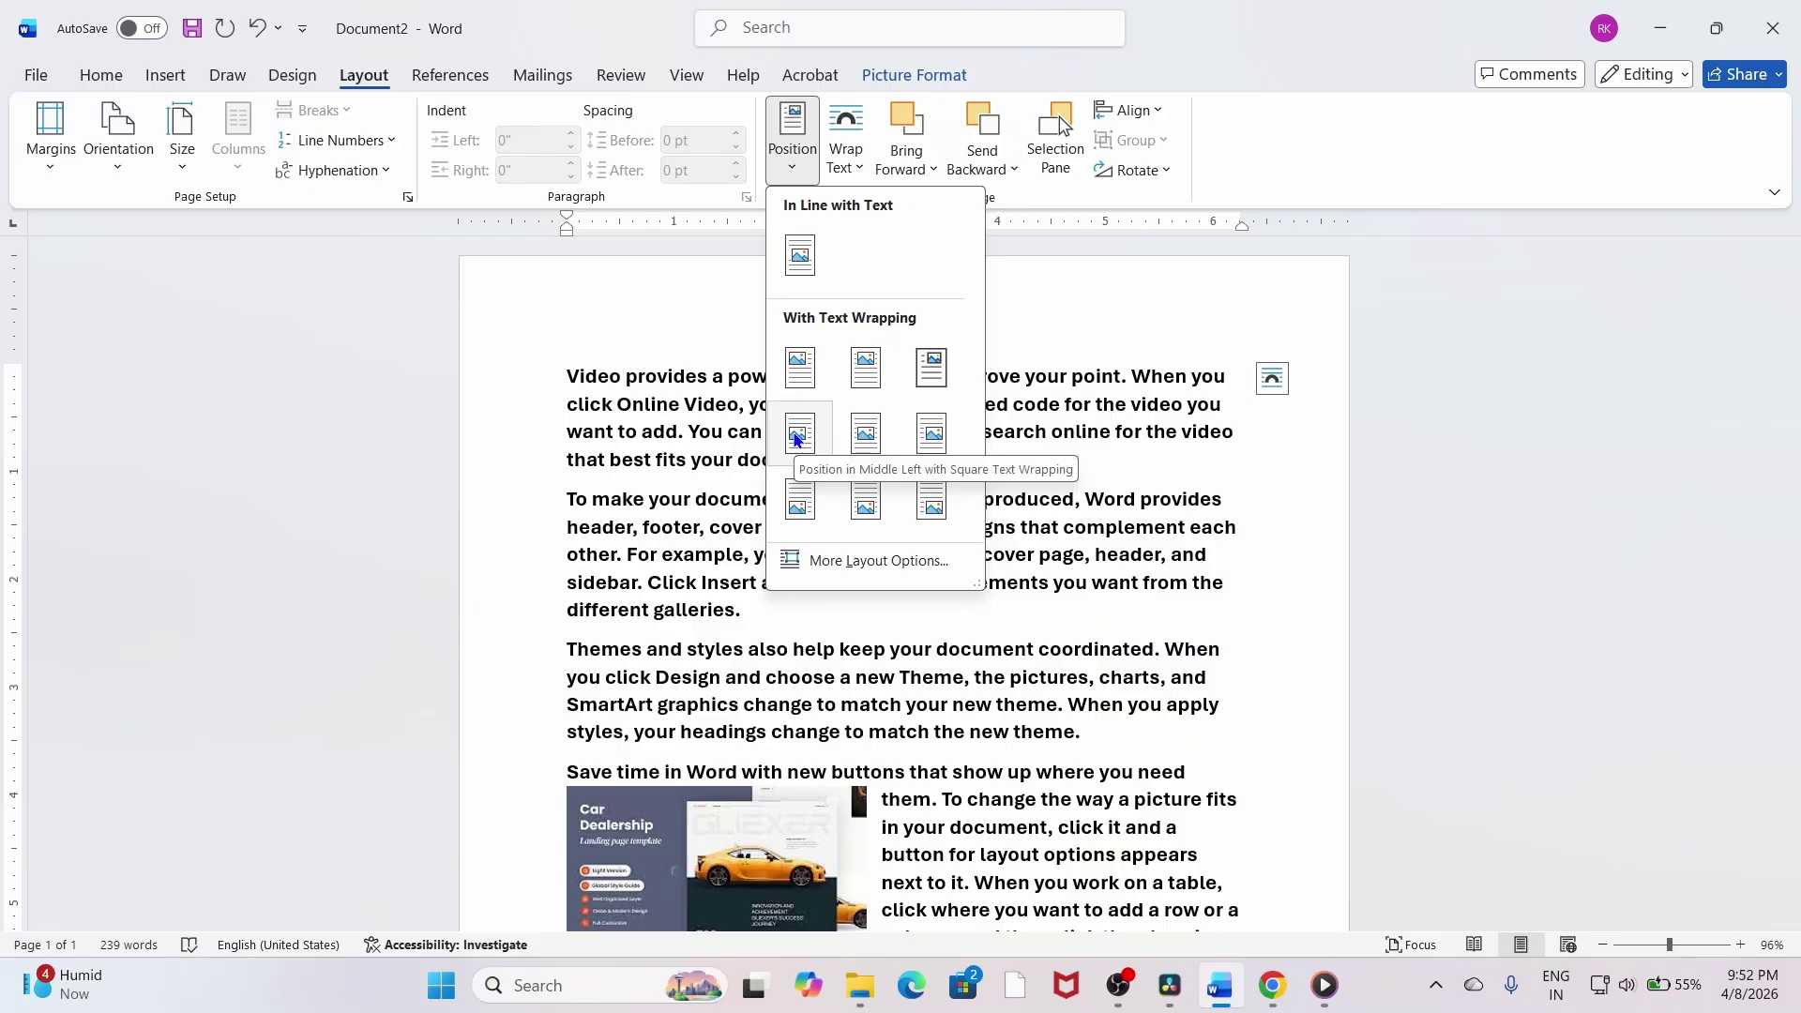
key("Escape")
scroll(847, 501, "down", 5)
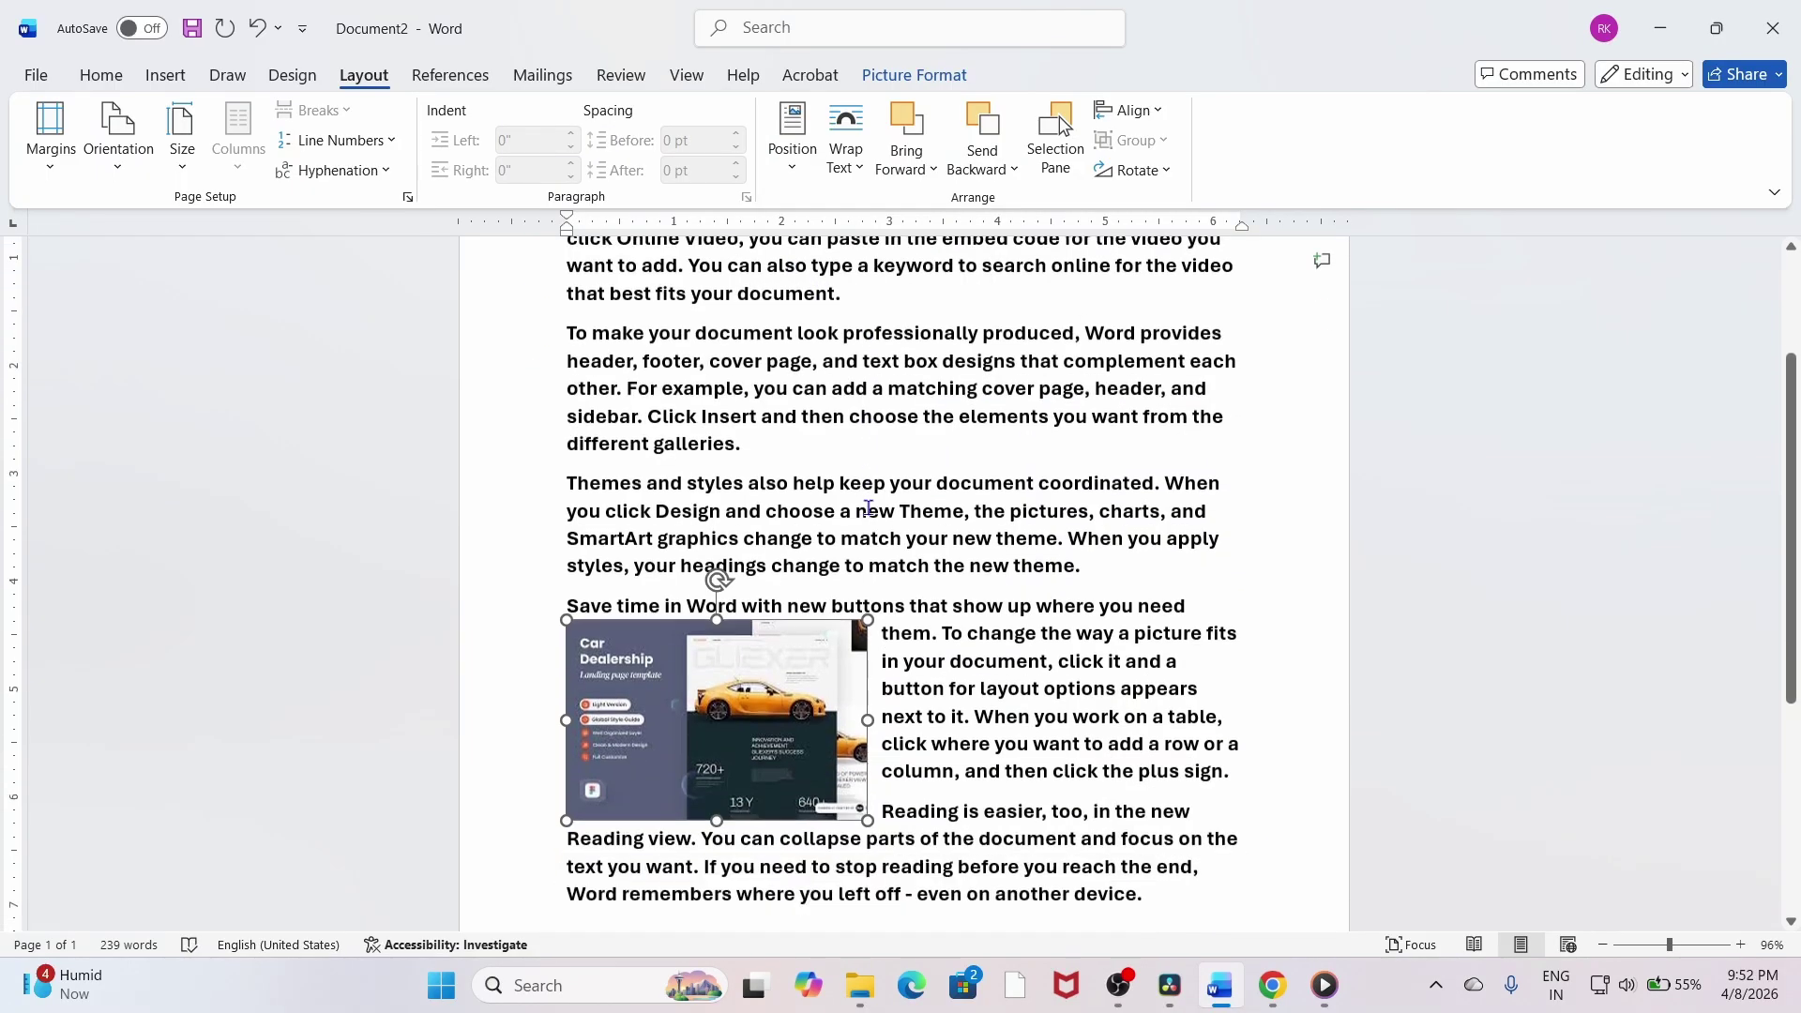
scroll(844, 502, "down", 1)
scroll(837, 498, "up", 4)
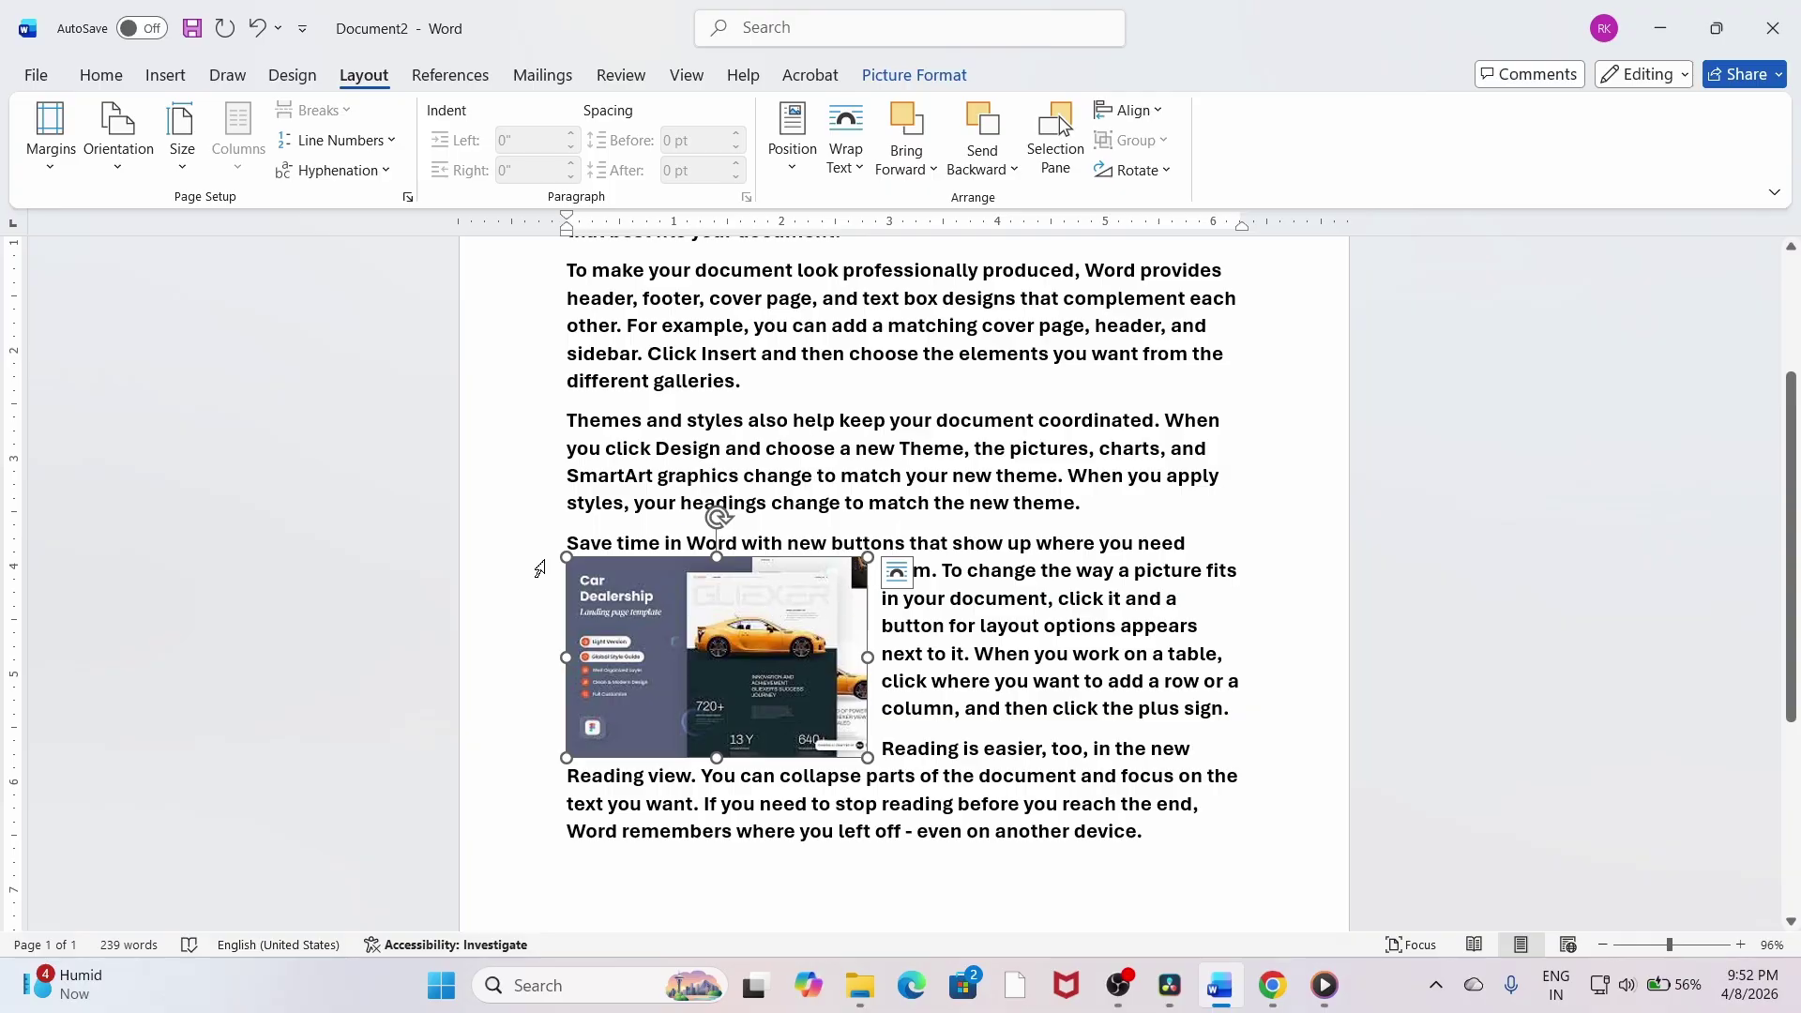
Try the picture in the middle center of the page and in the middle right, both with square text wrapping.
left_click(797, 160)
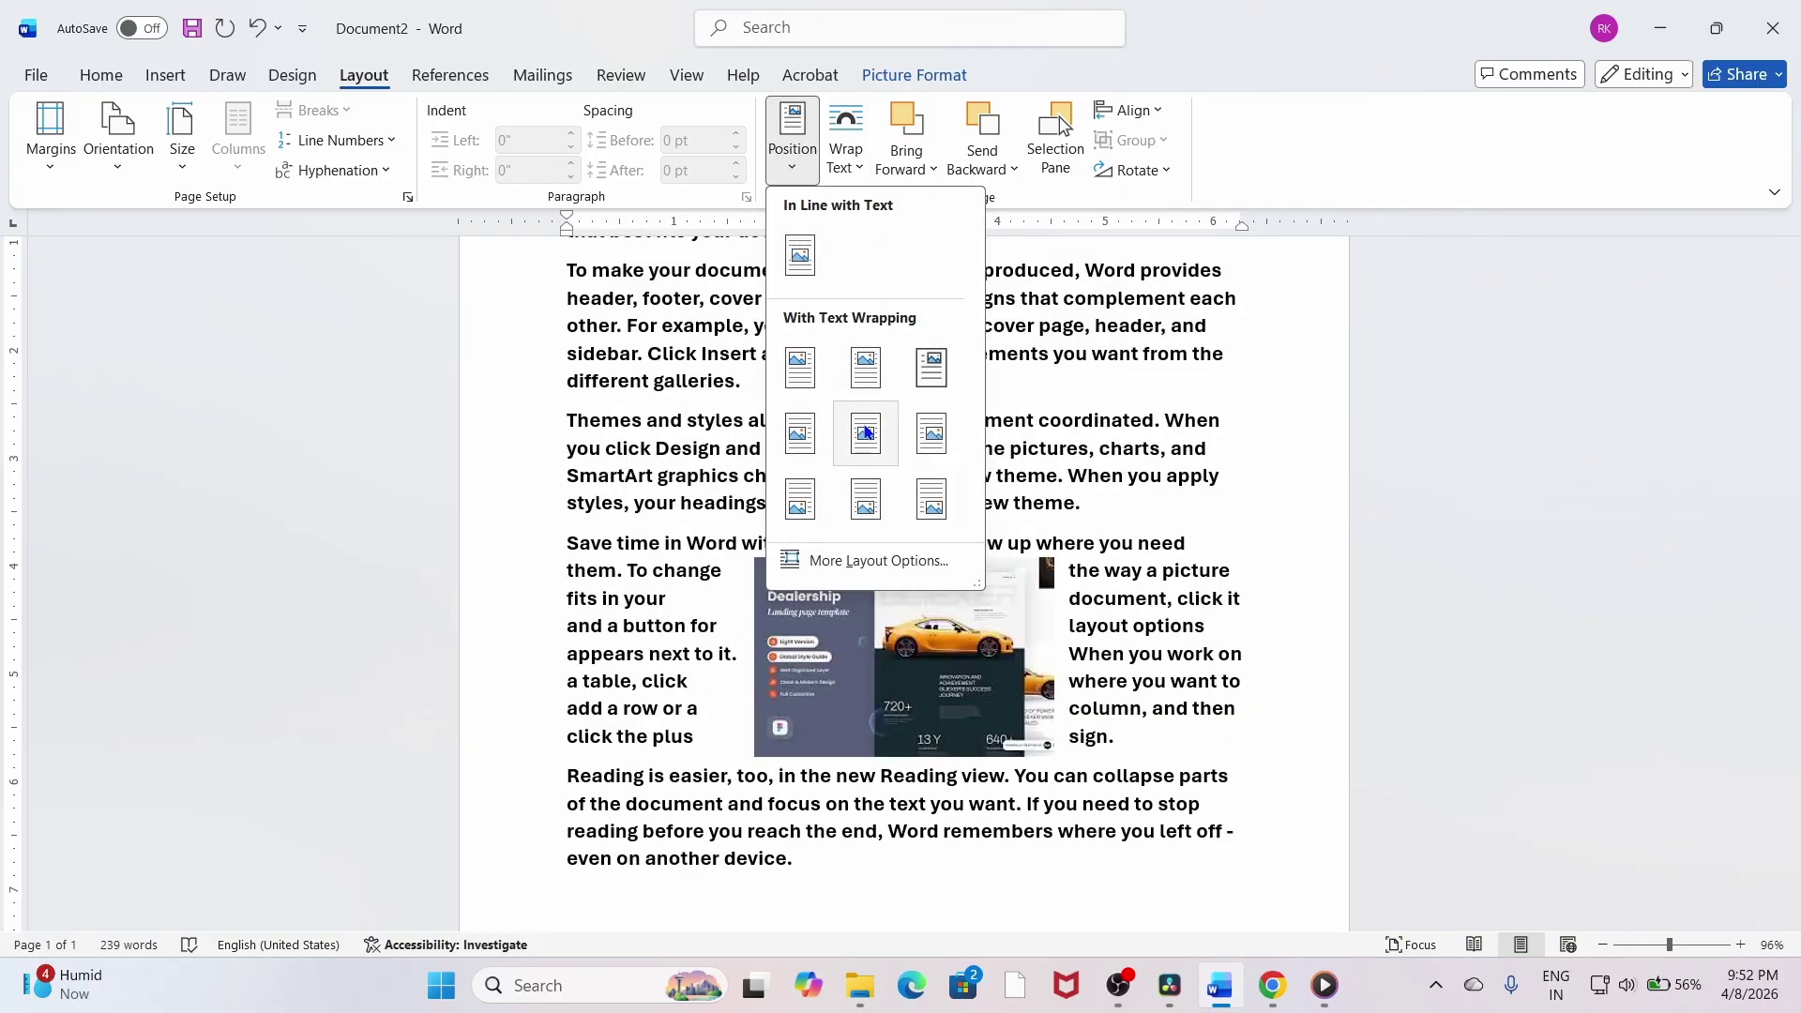
left_click(865, 431)
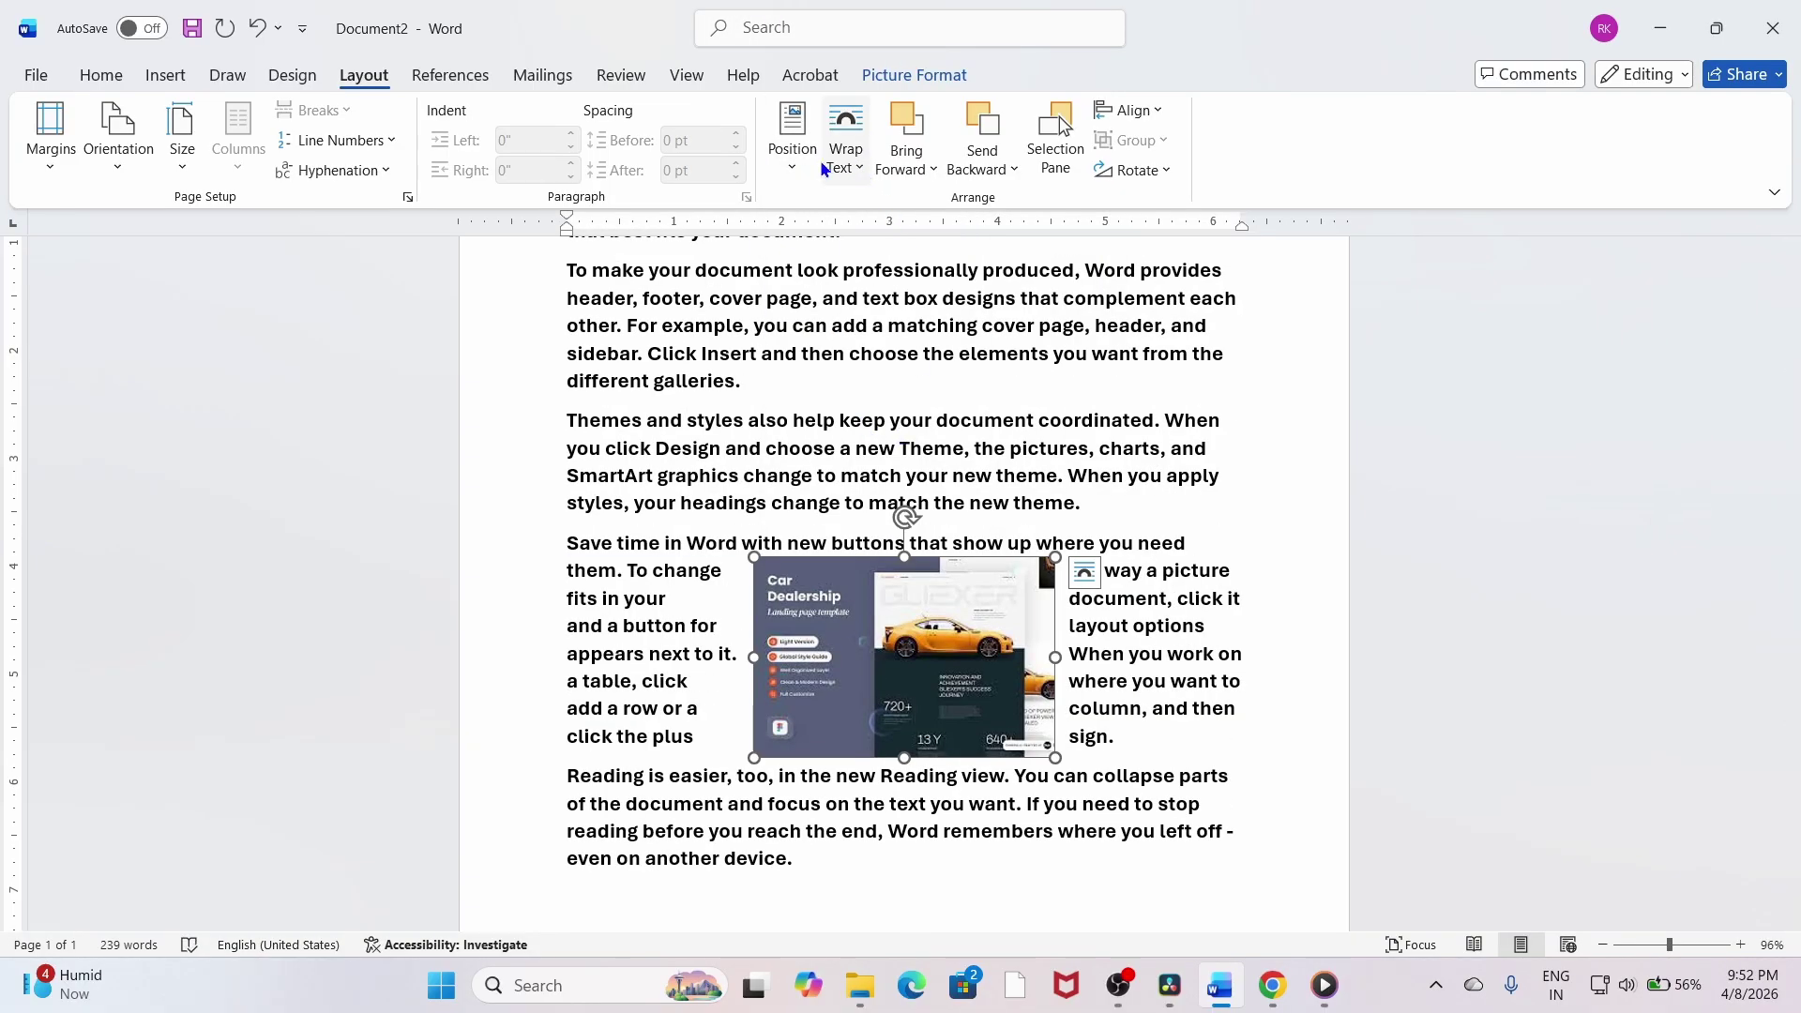
left_click(793, 141)
left_click(931, 432)
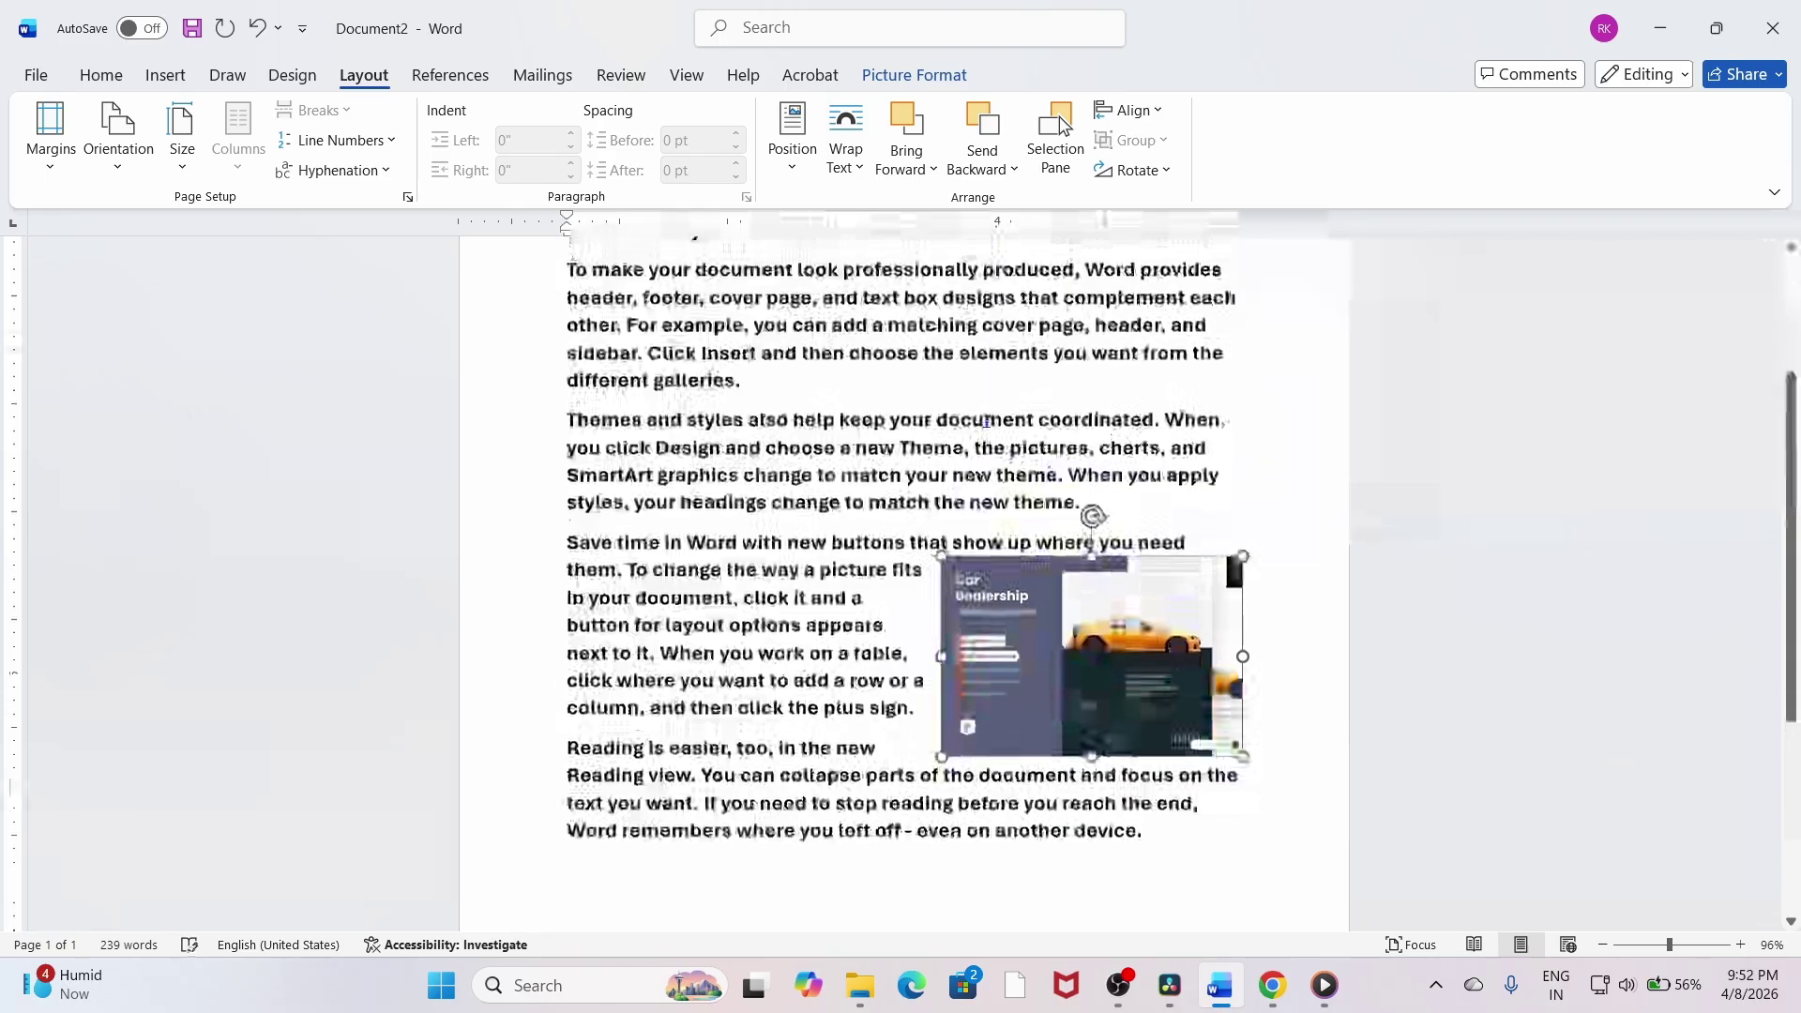
Try the picture in the bottom right of the page and in the bottom left, both with square text wrapping.
scroll(986, 421, "up", 3)
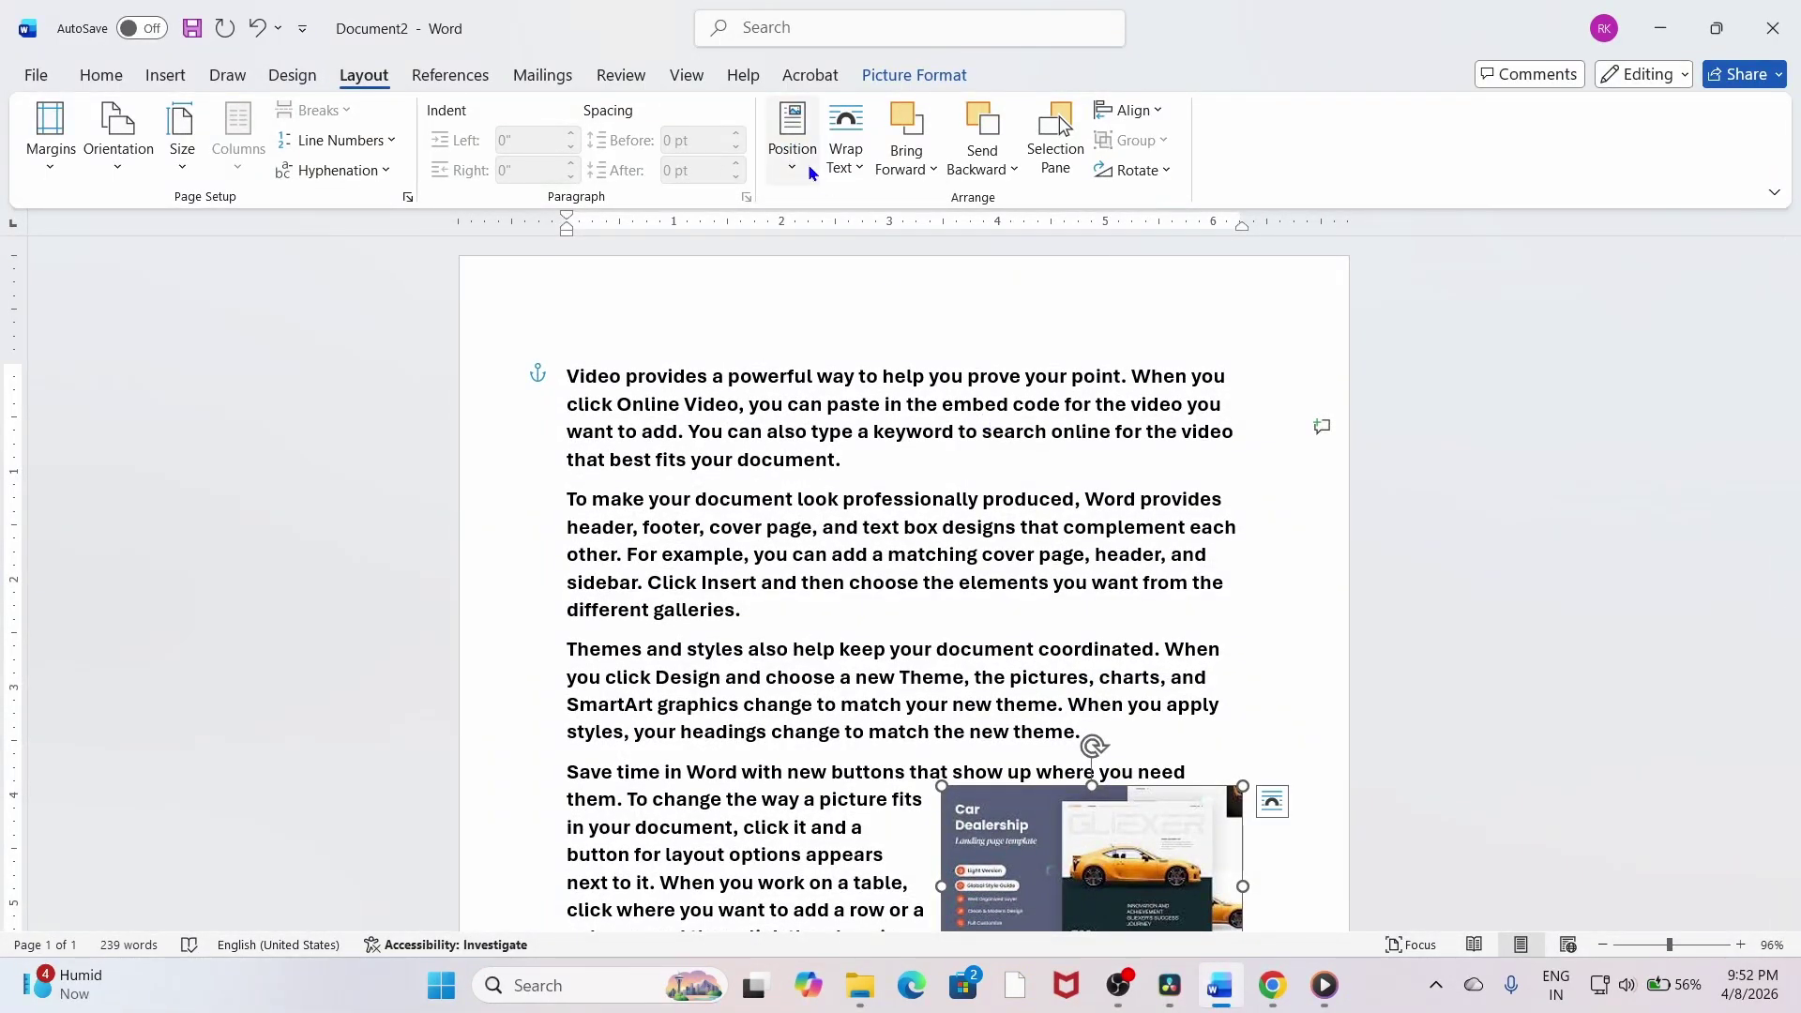
left_click(793, 141)
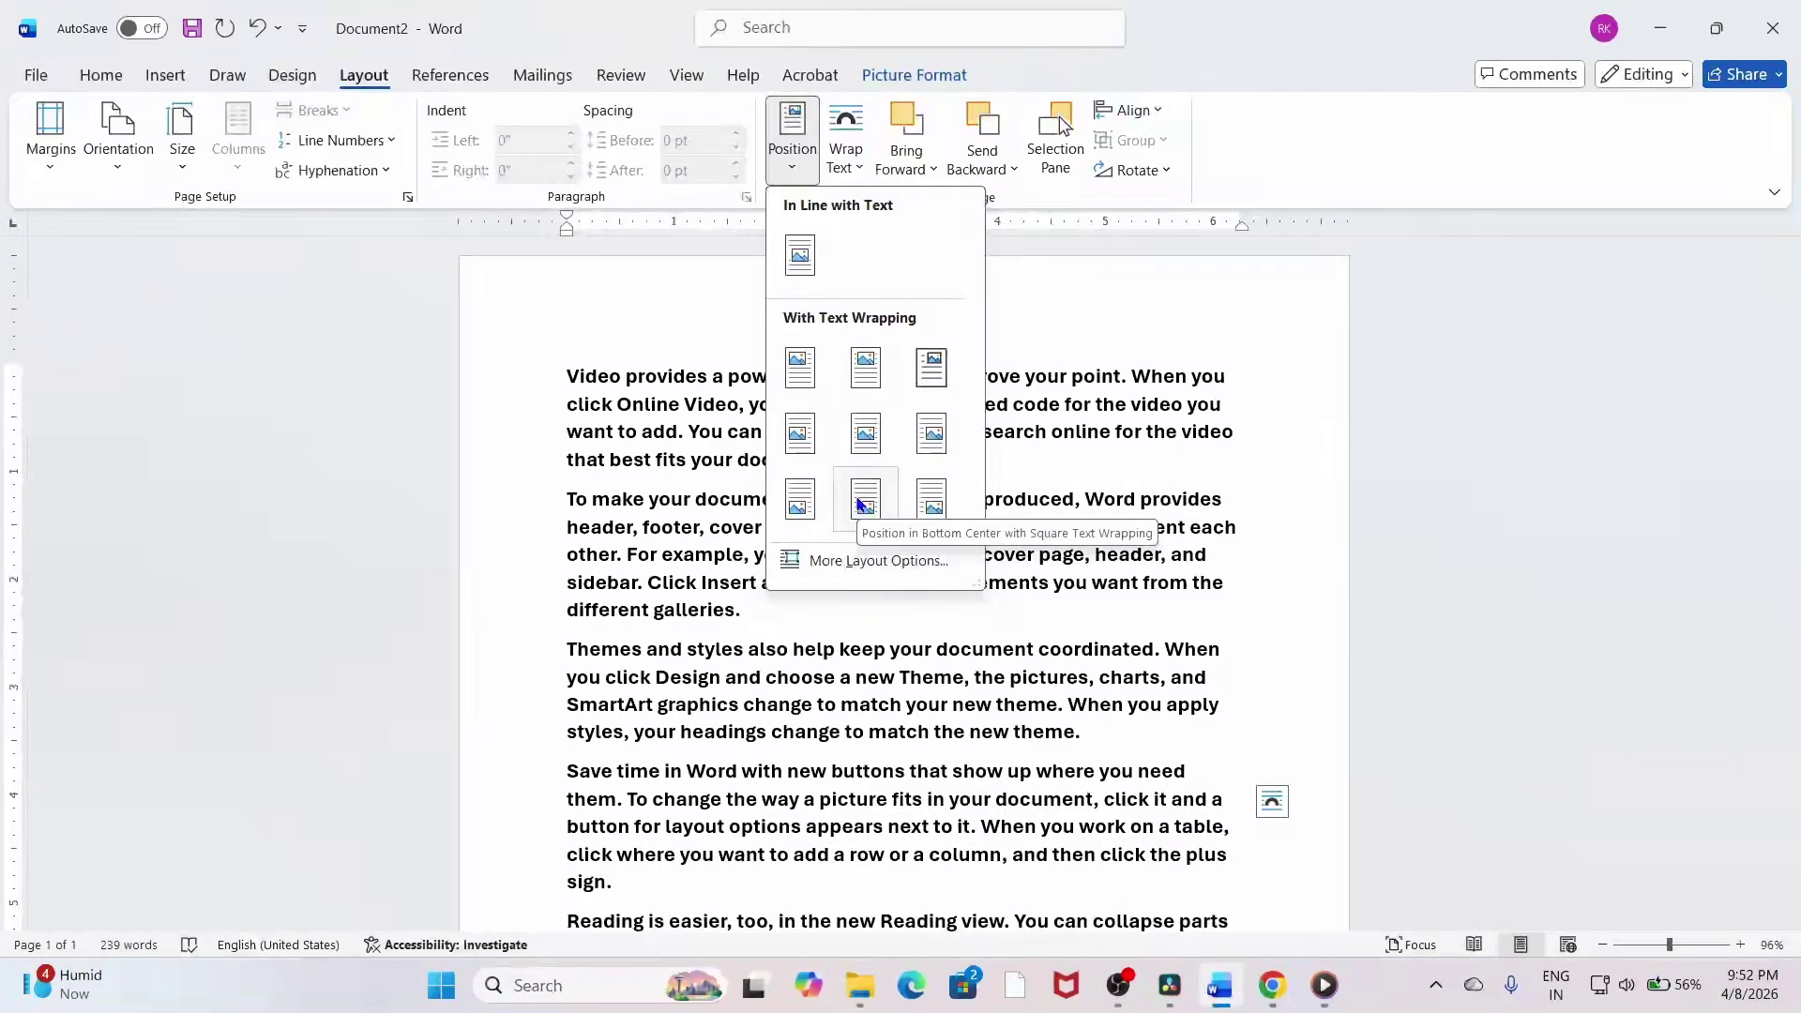
left_click(947, 501)
scroll(969, 512, "down", 7)
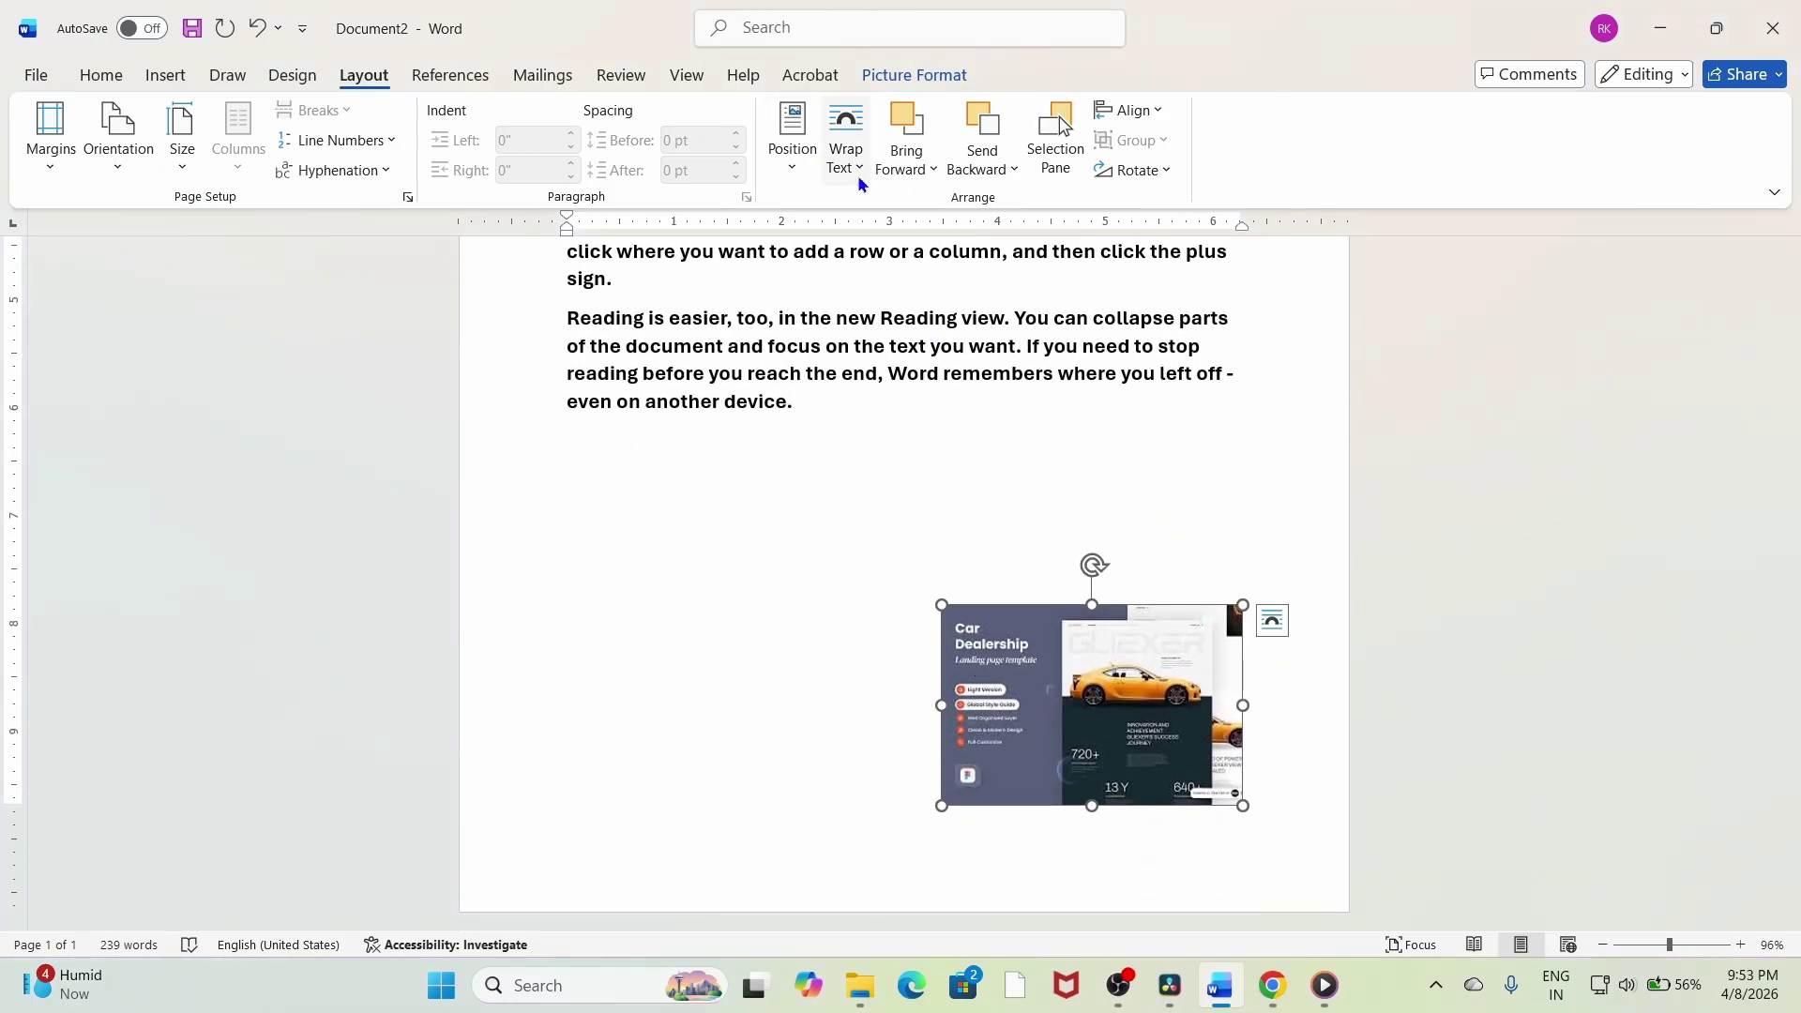
left_click(792, 141)
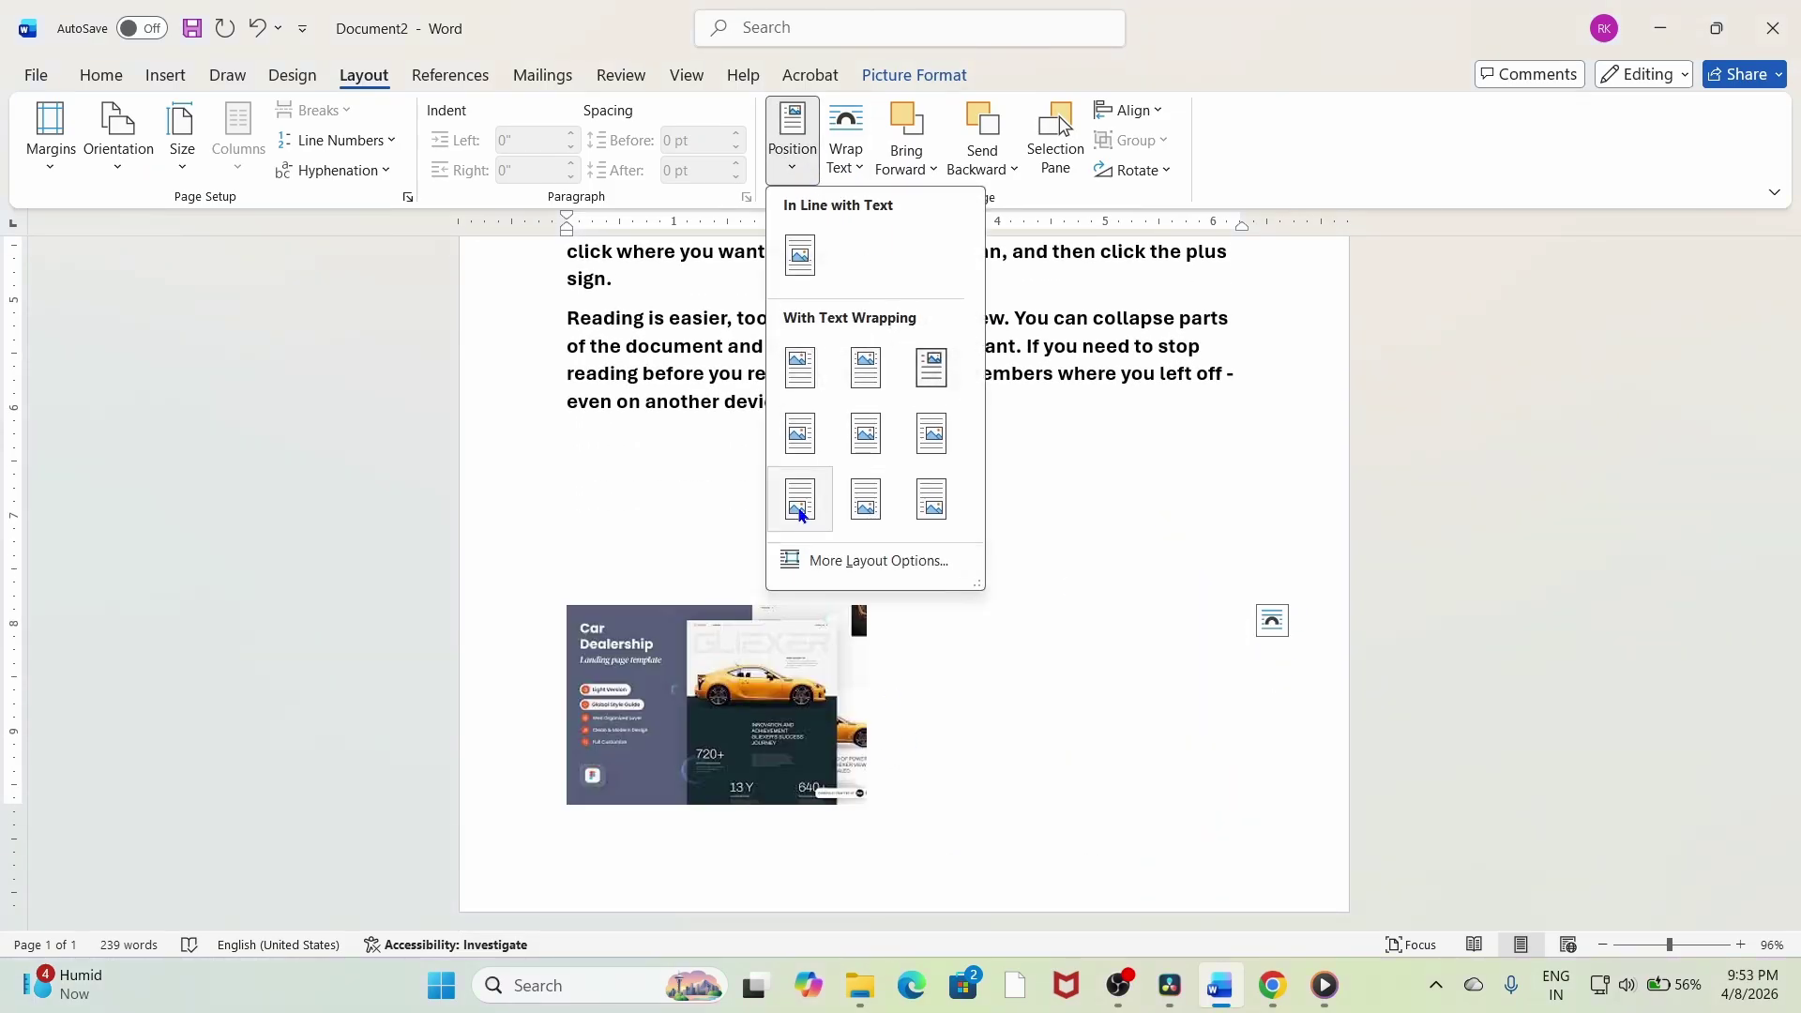
left_click(803, 507)
scroll(1077, 523, "up", 5)
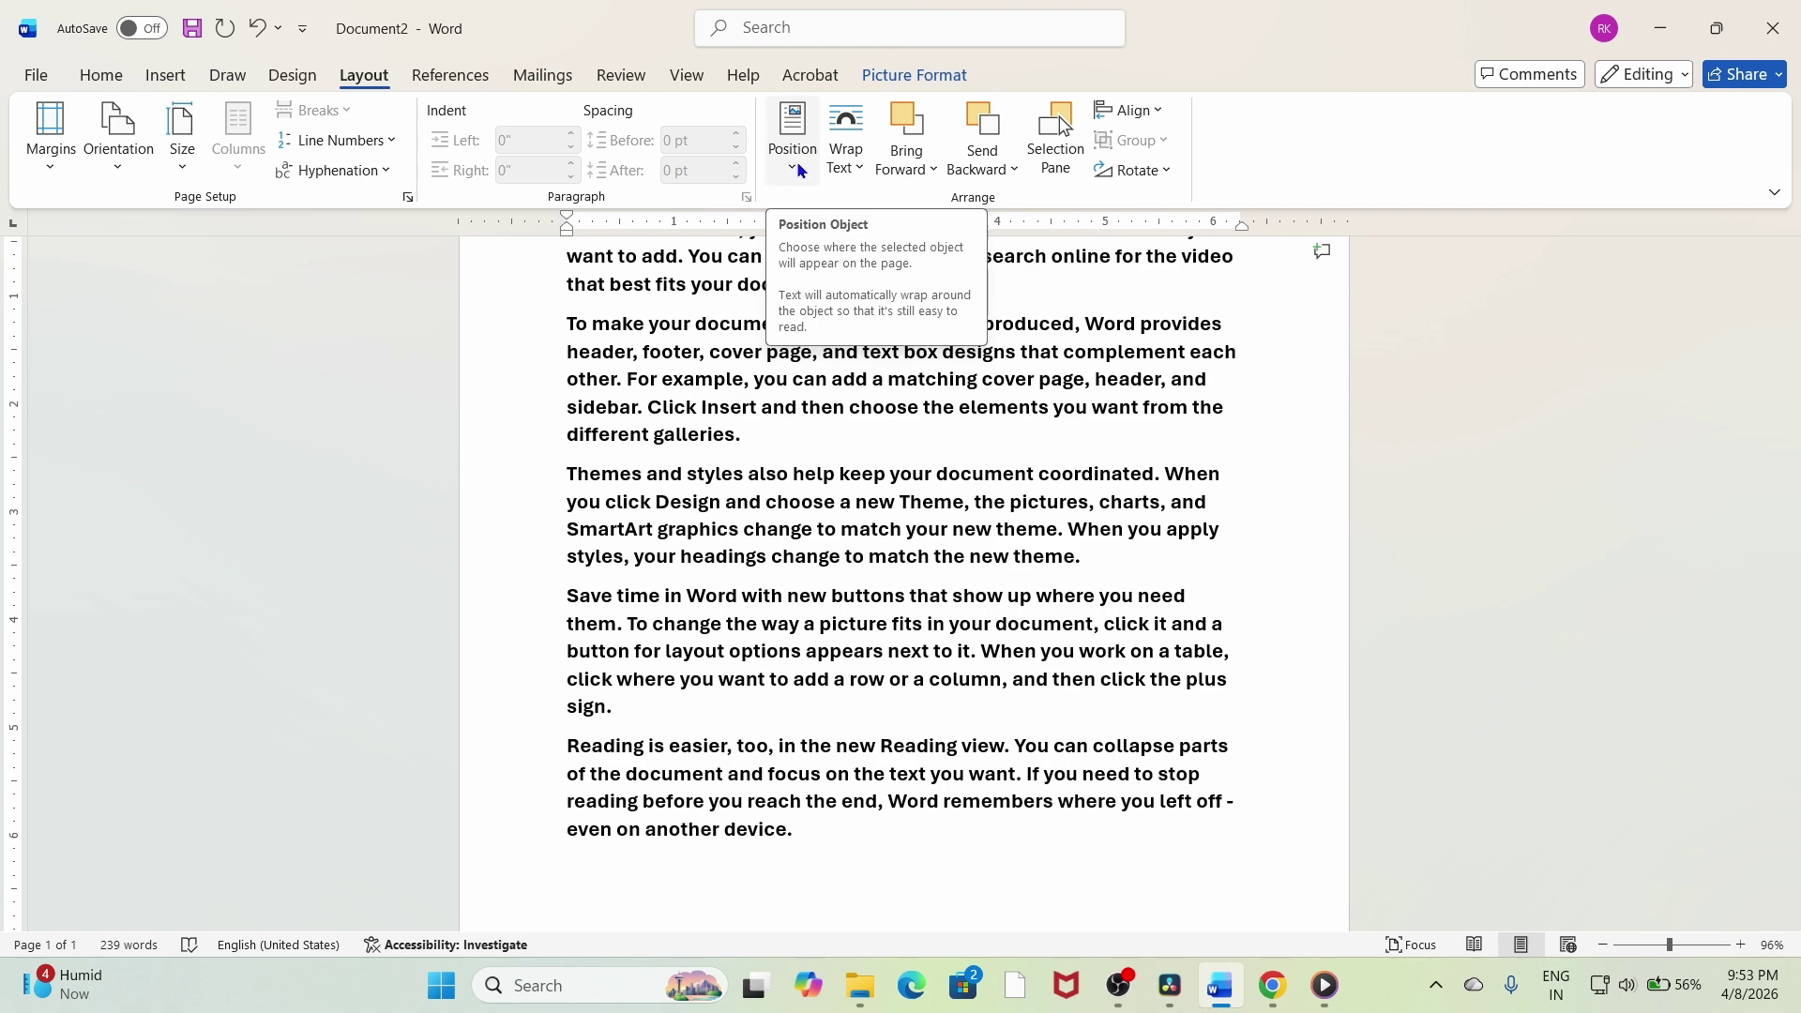
left_click(792, 155)
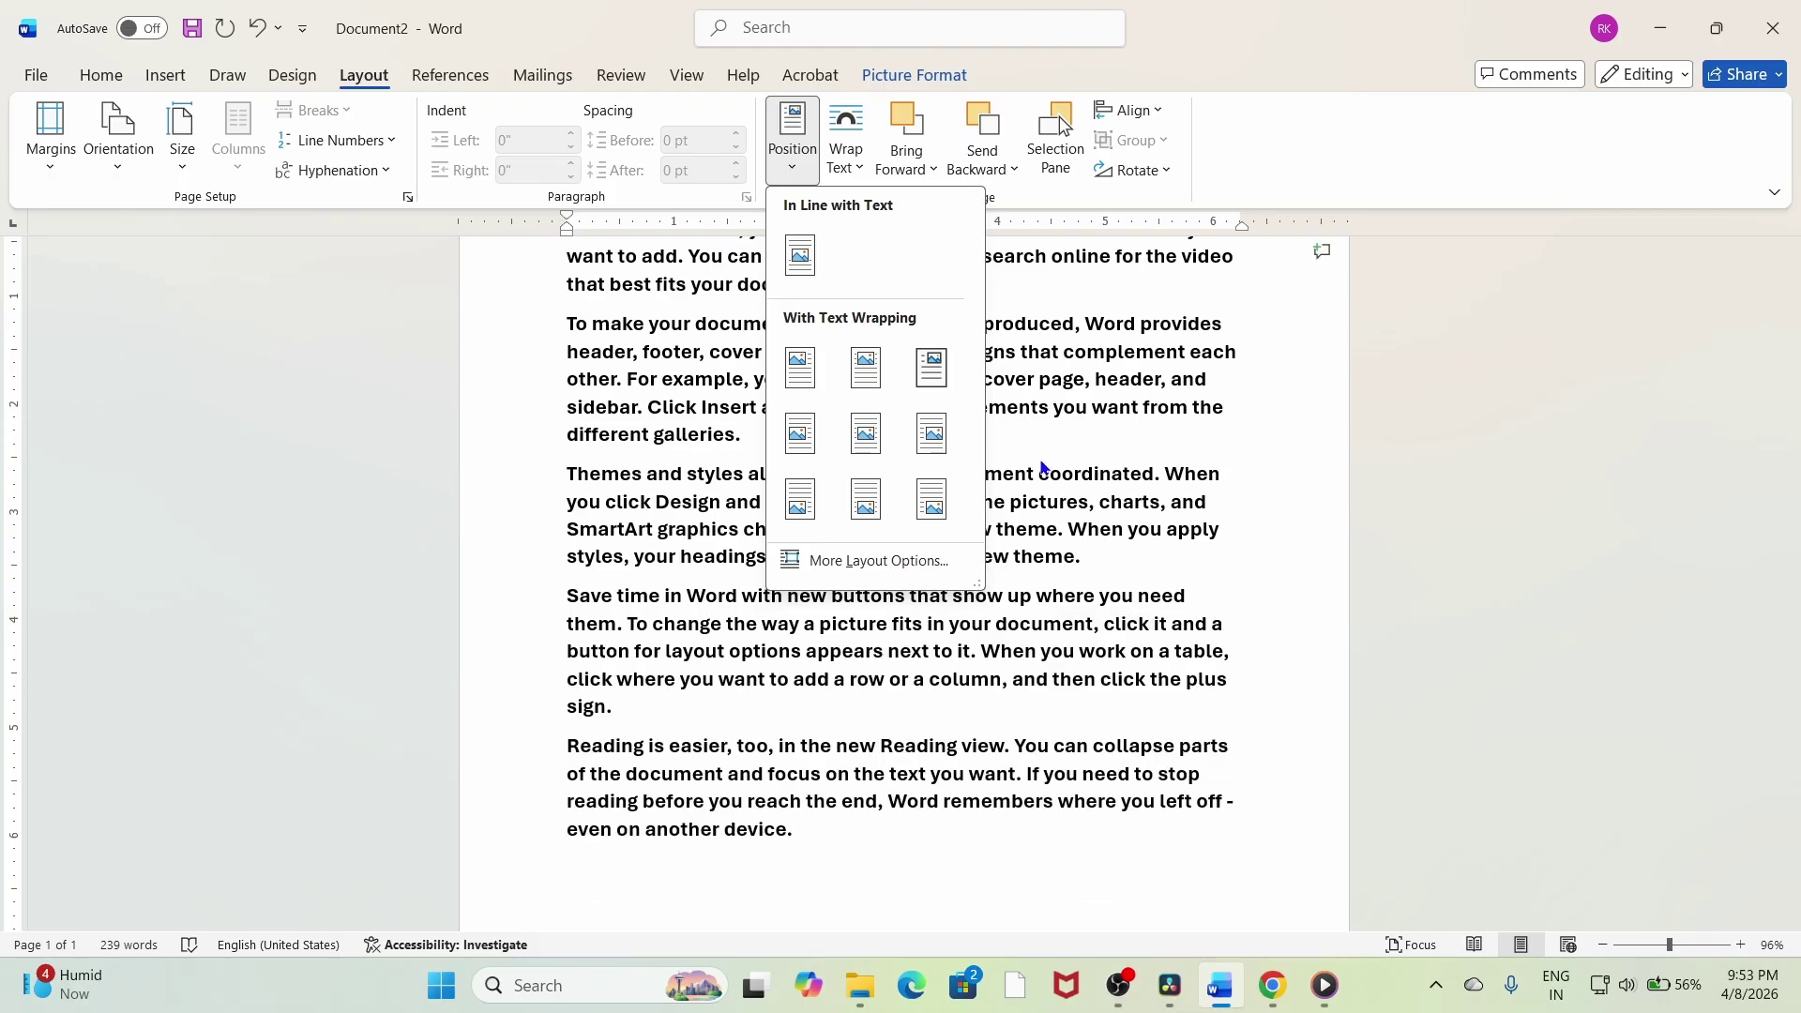
key("Escape")
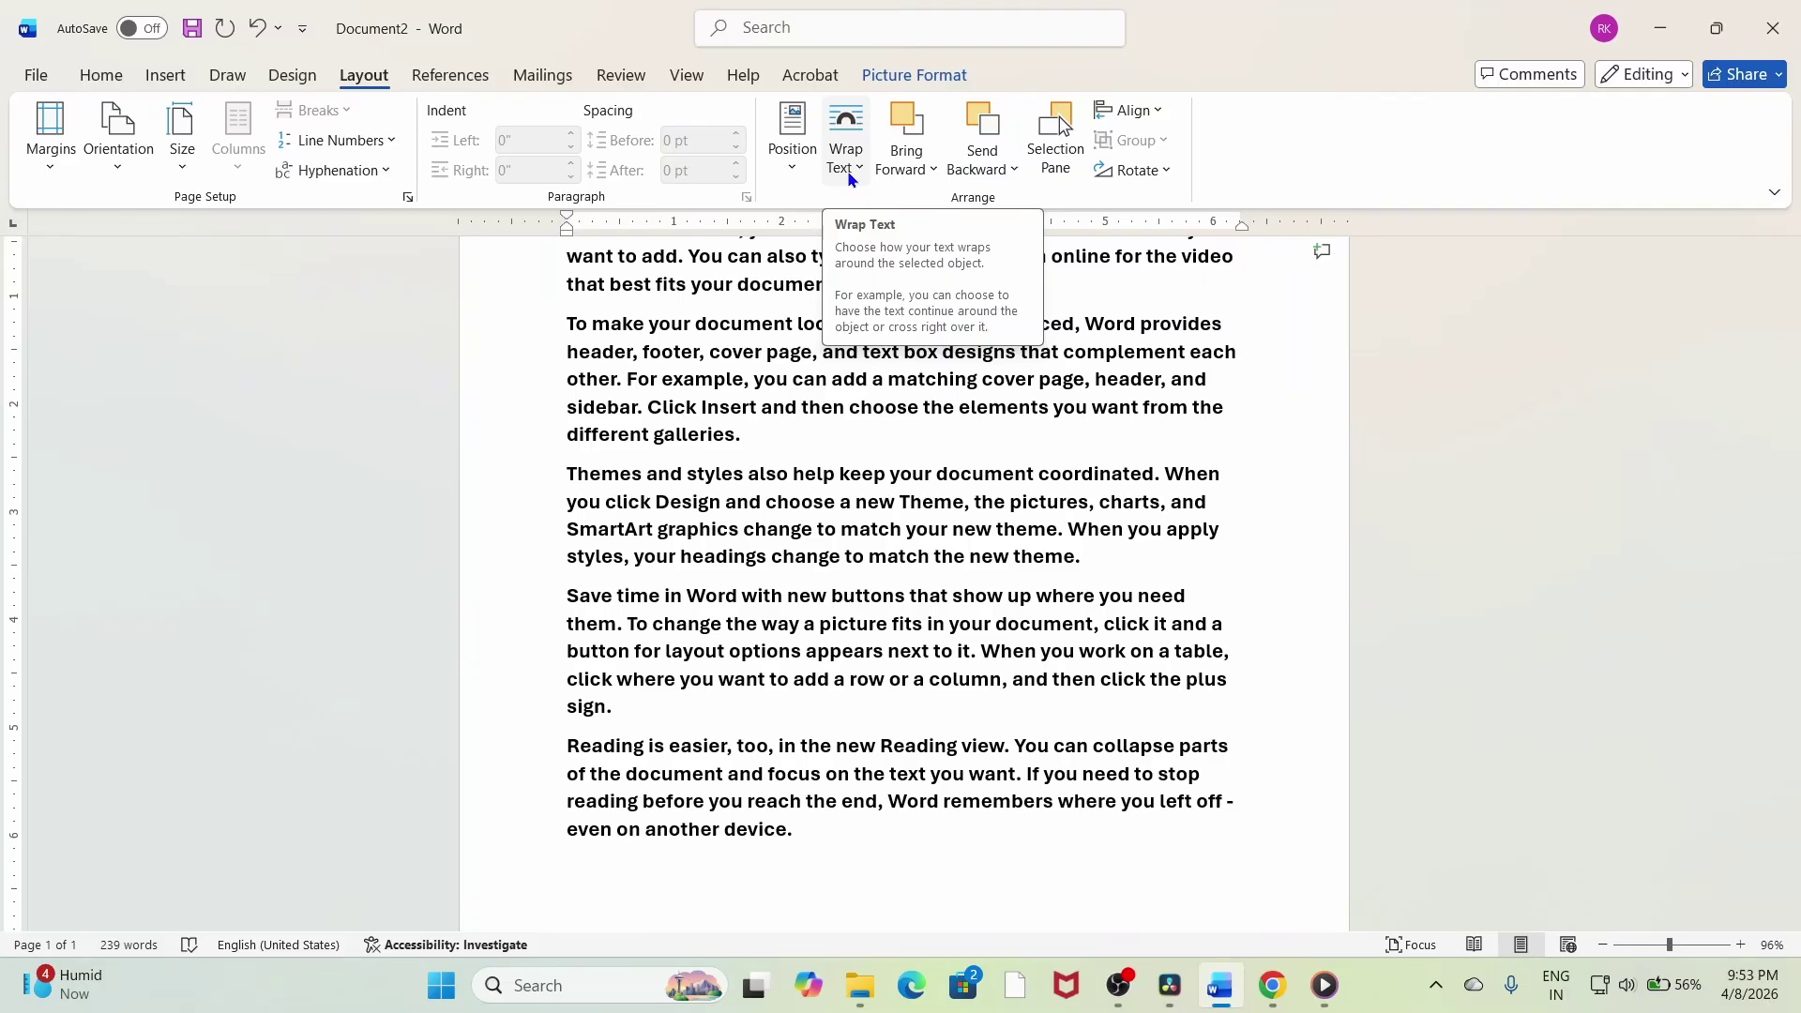
scroll(877, 359, "up", 3)
scroll(877, 359, "down", 10)
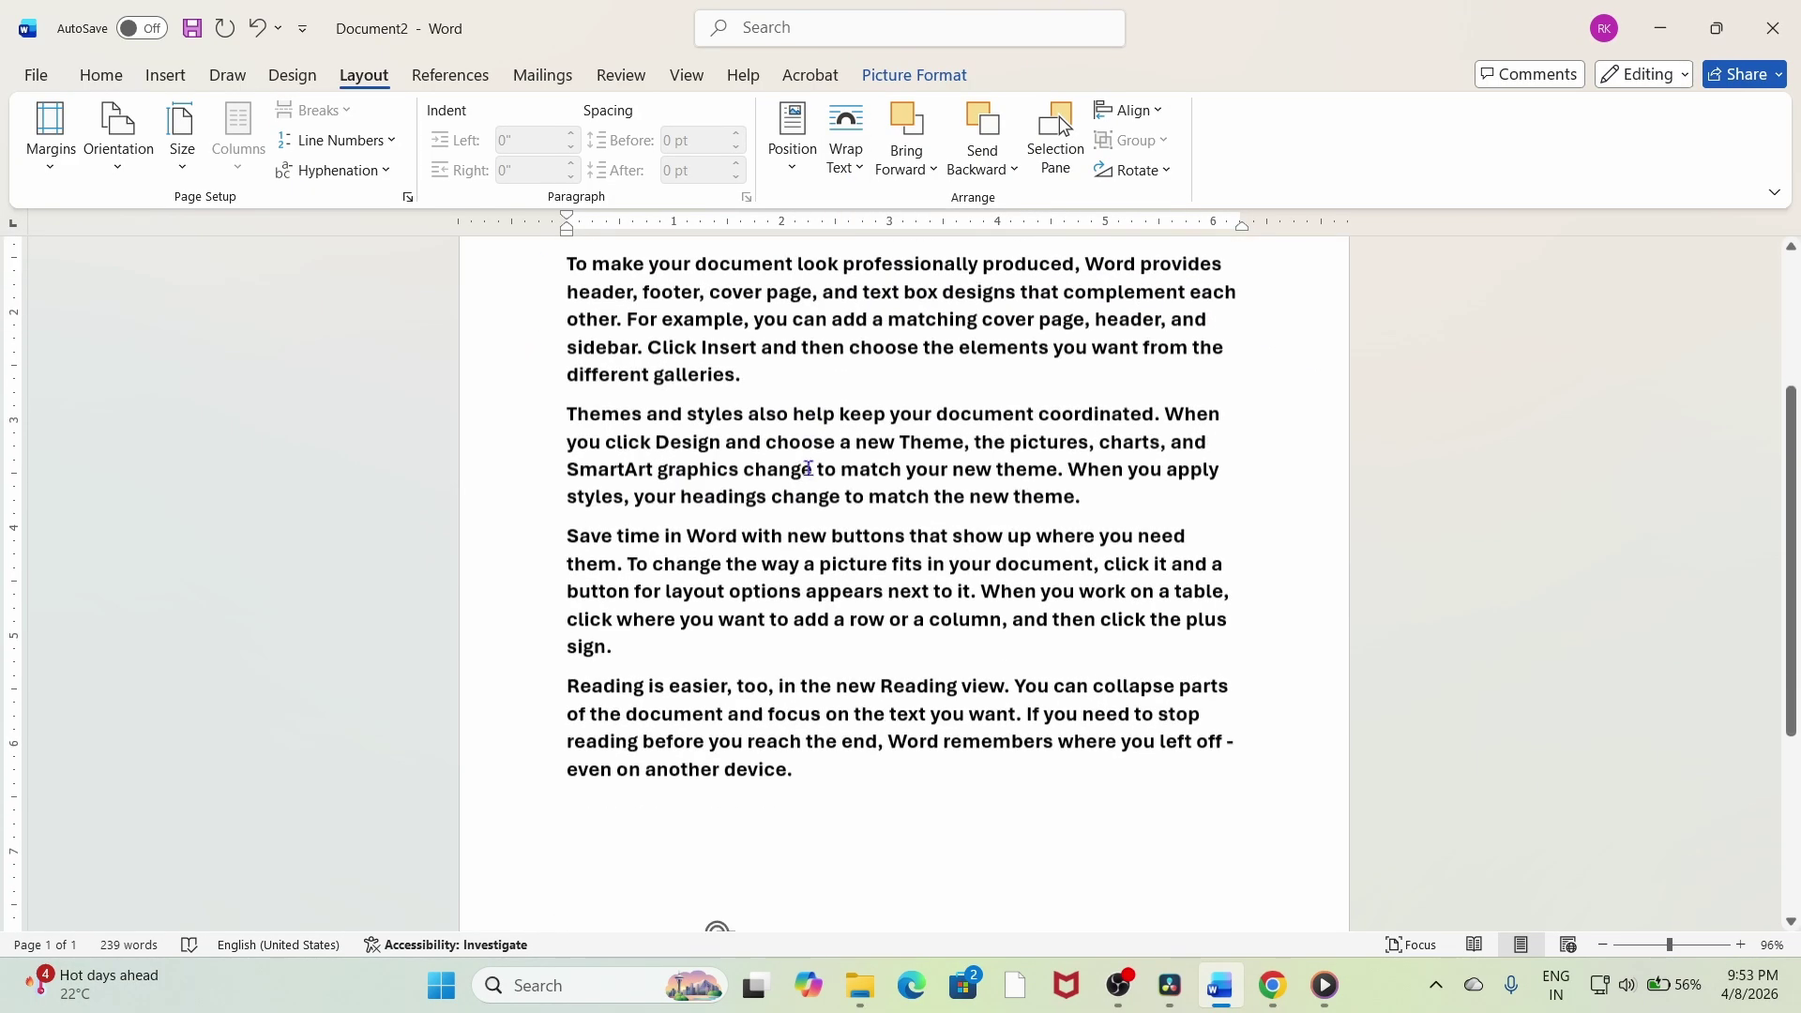
Position the picture in the top center of the page with square text wrapping.
left_click(792, 141)
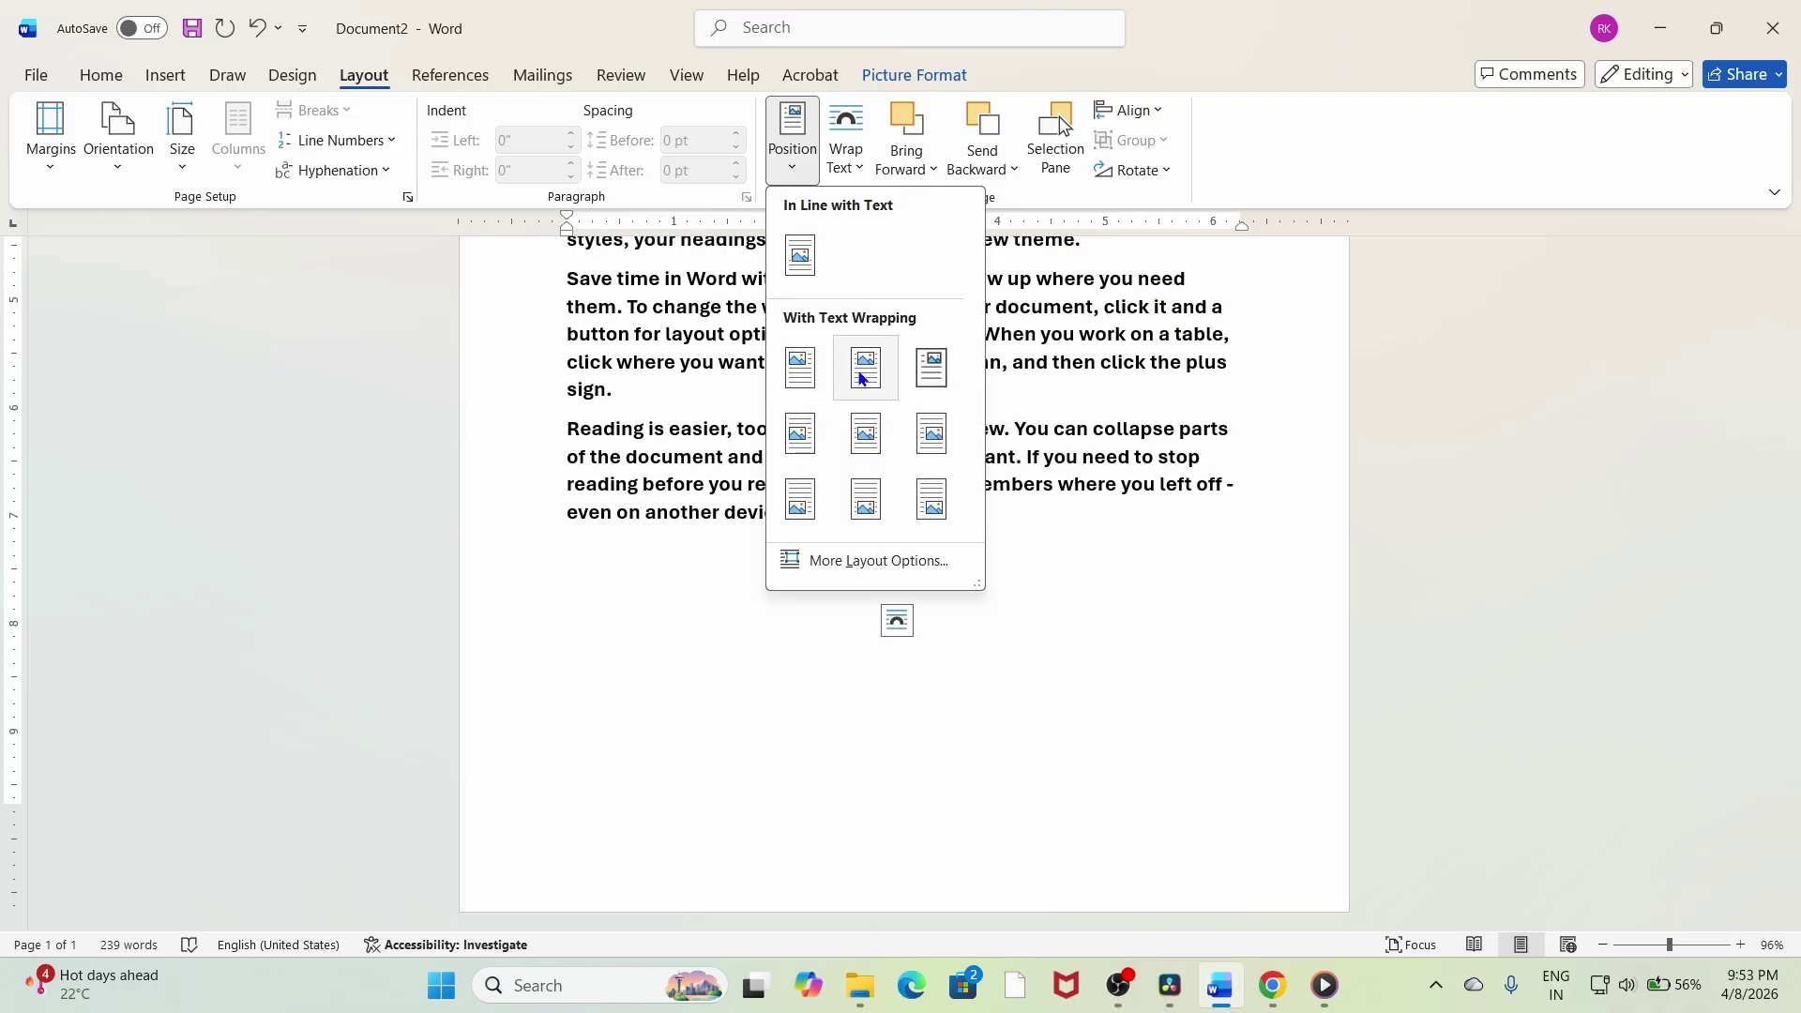
left_click(884, 359)
scroll(883, 357, "up", 6)
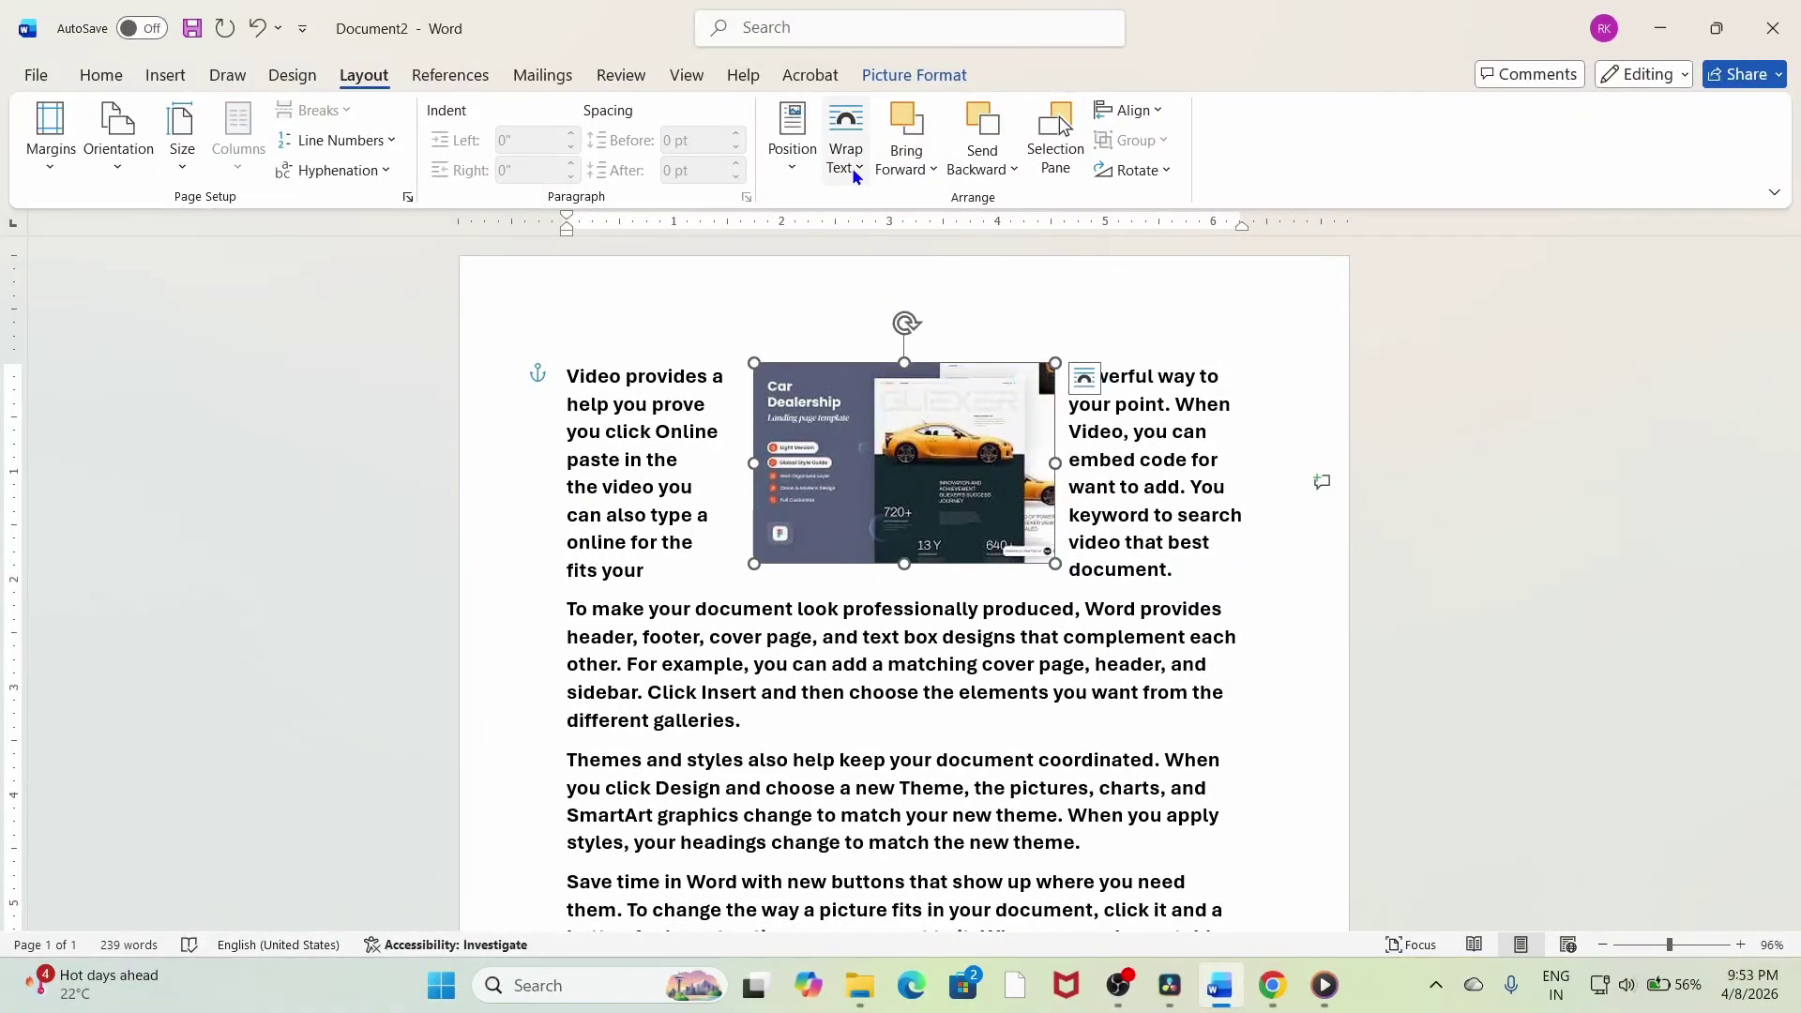
Try square text wrapping on the picture, and switch it to tight wrapping to compare how the text flows.
left_click(852, 167)
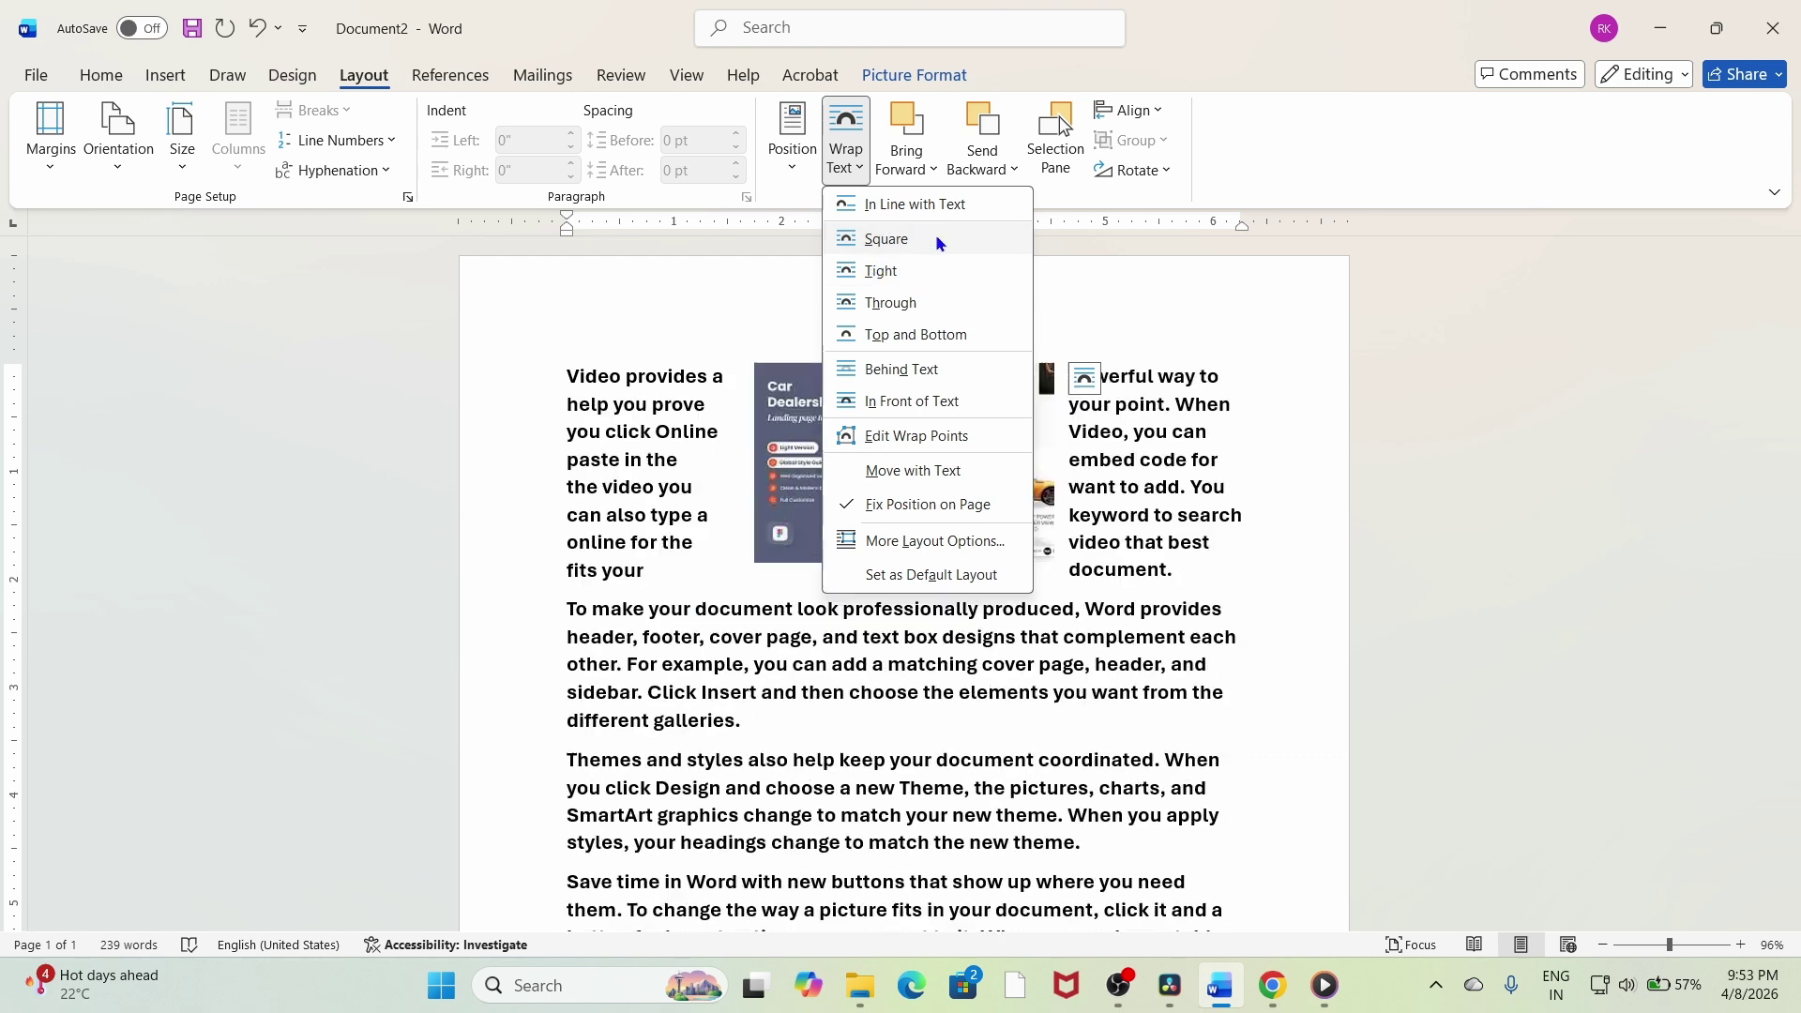
left_click(885, 240)
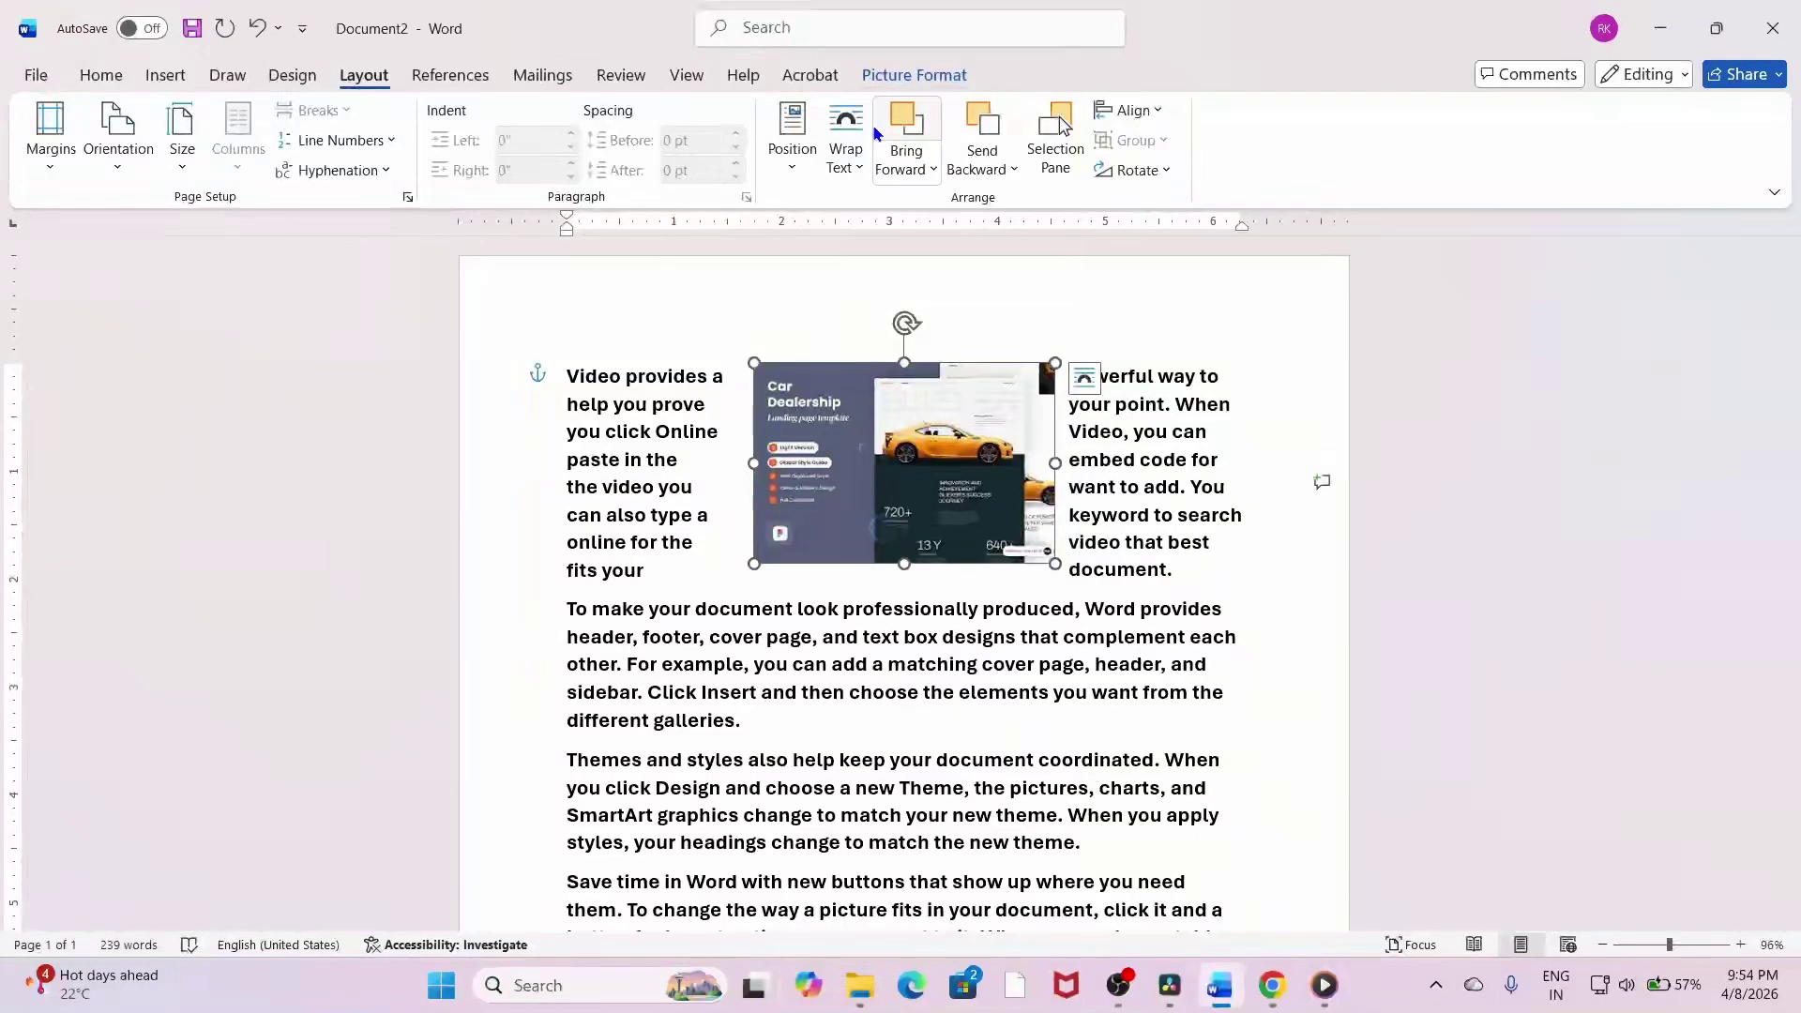
left_click(845, 155)
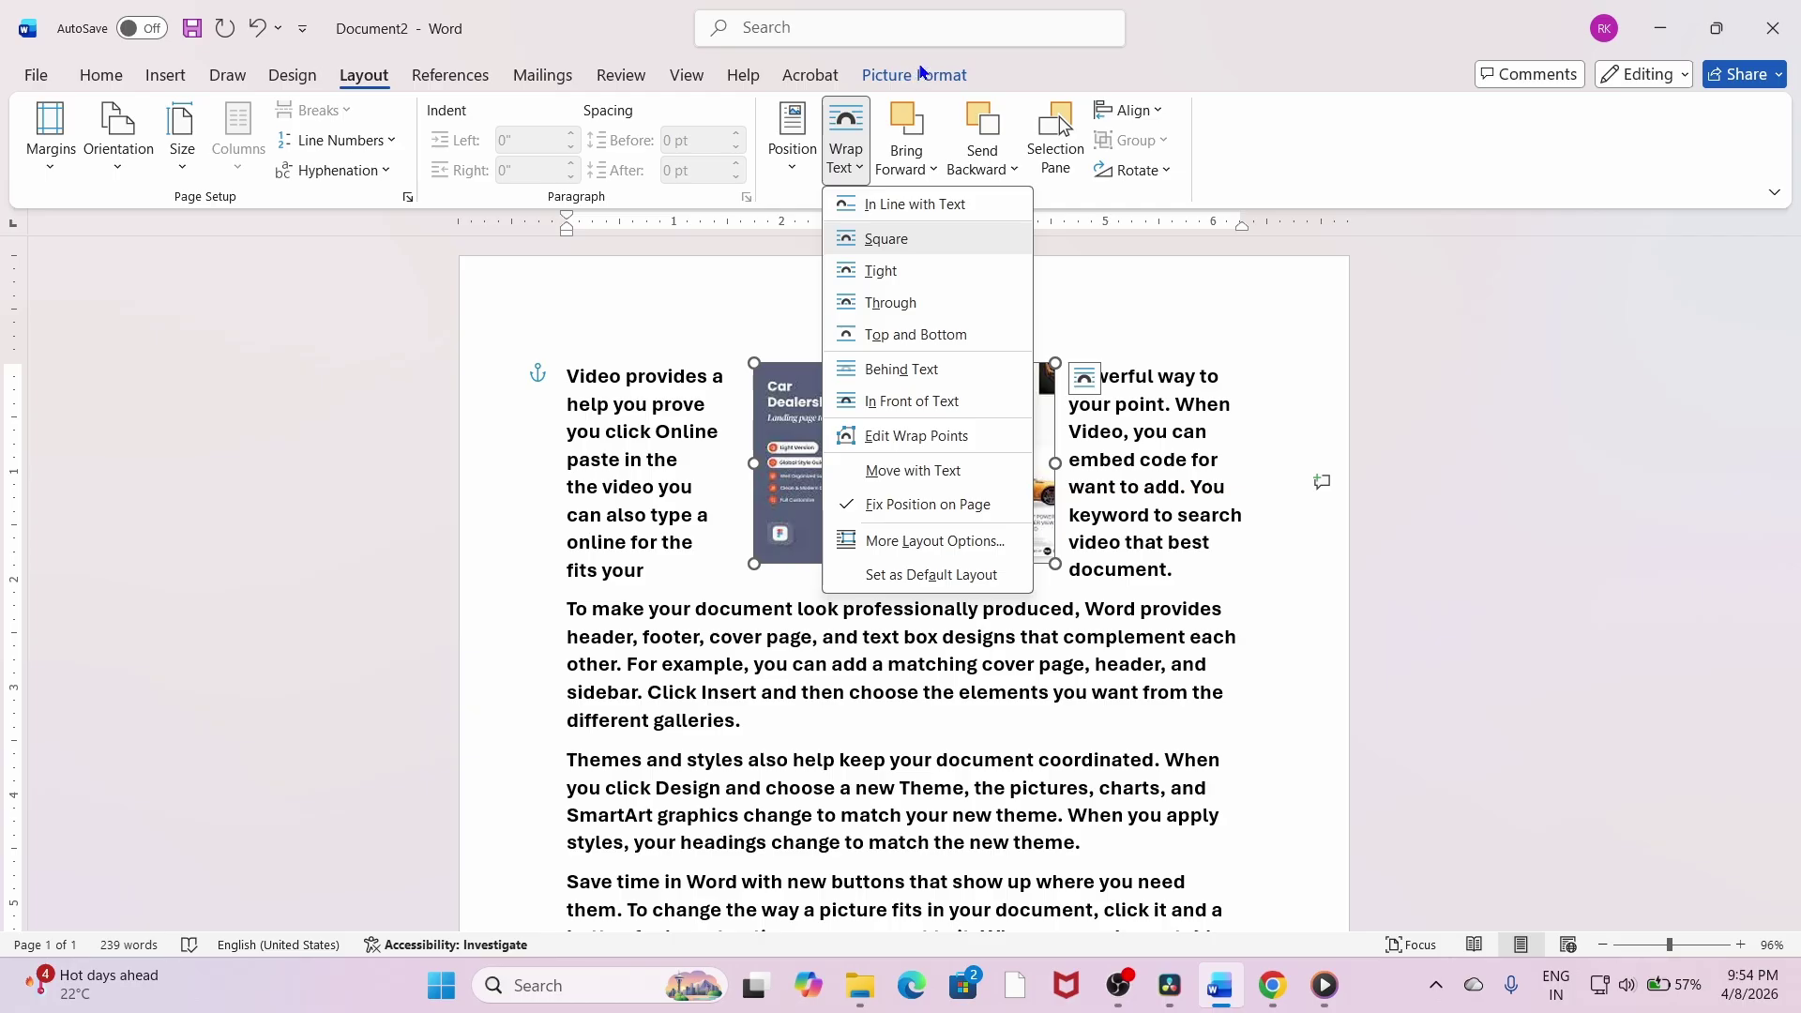
left_click(880, 272)
left_click(845, 141)
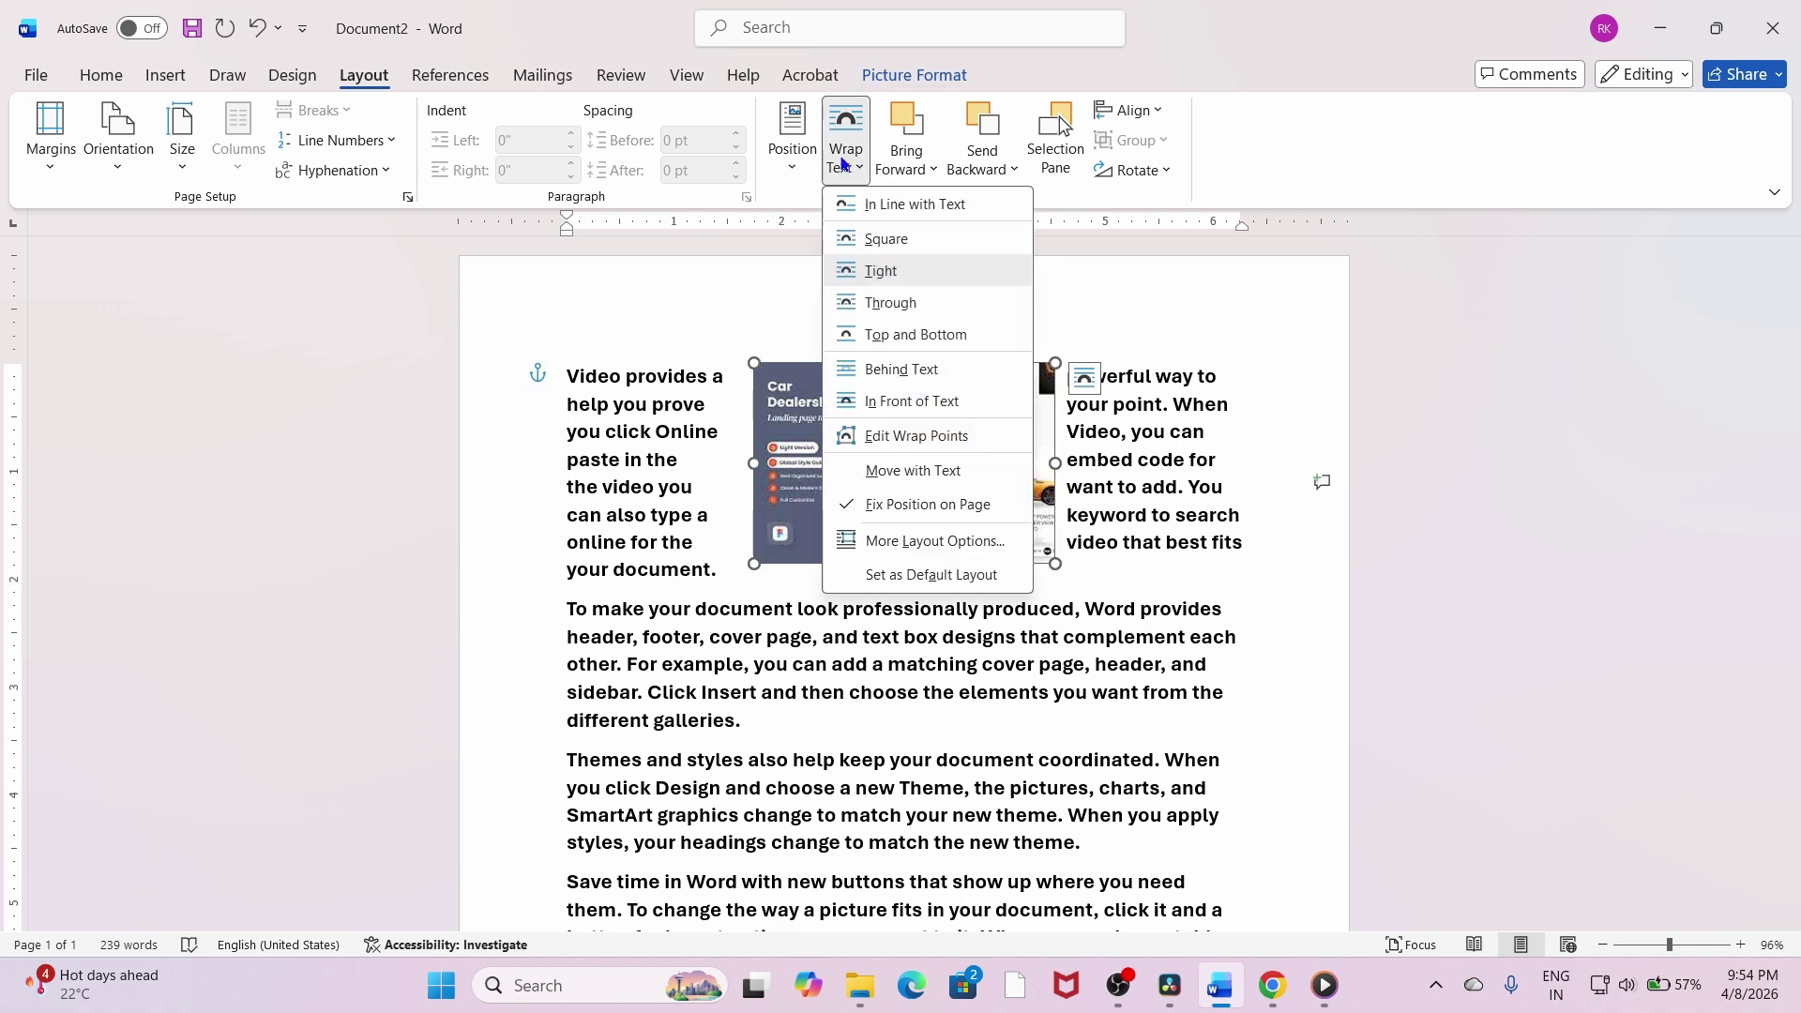
left_click(872, 273)
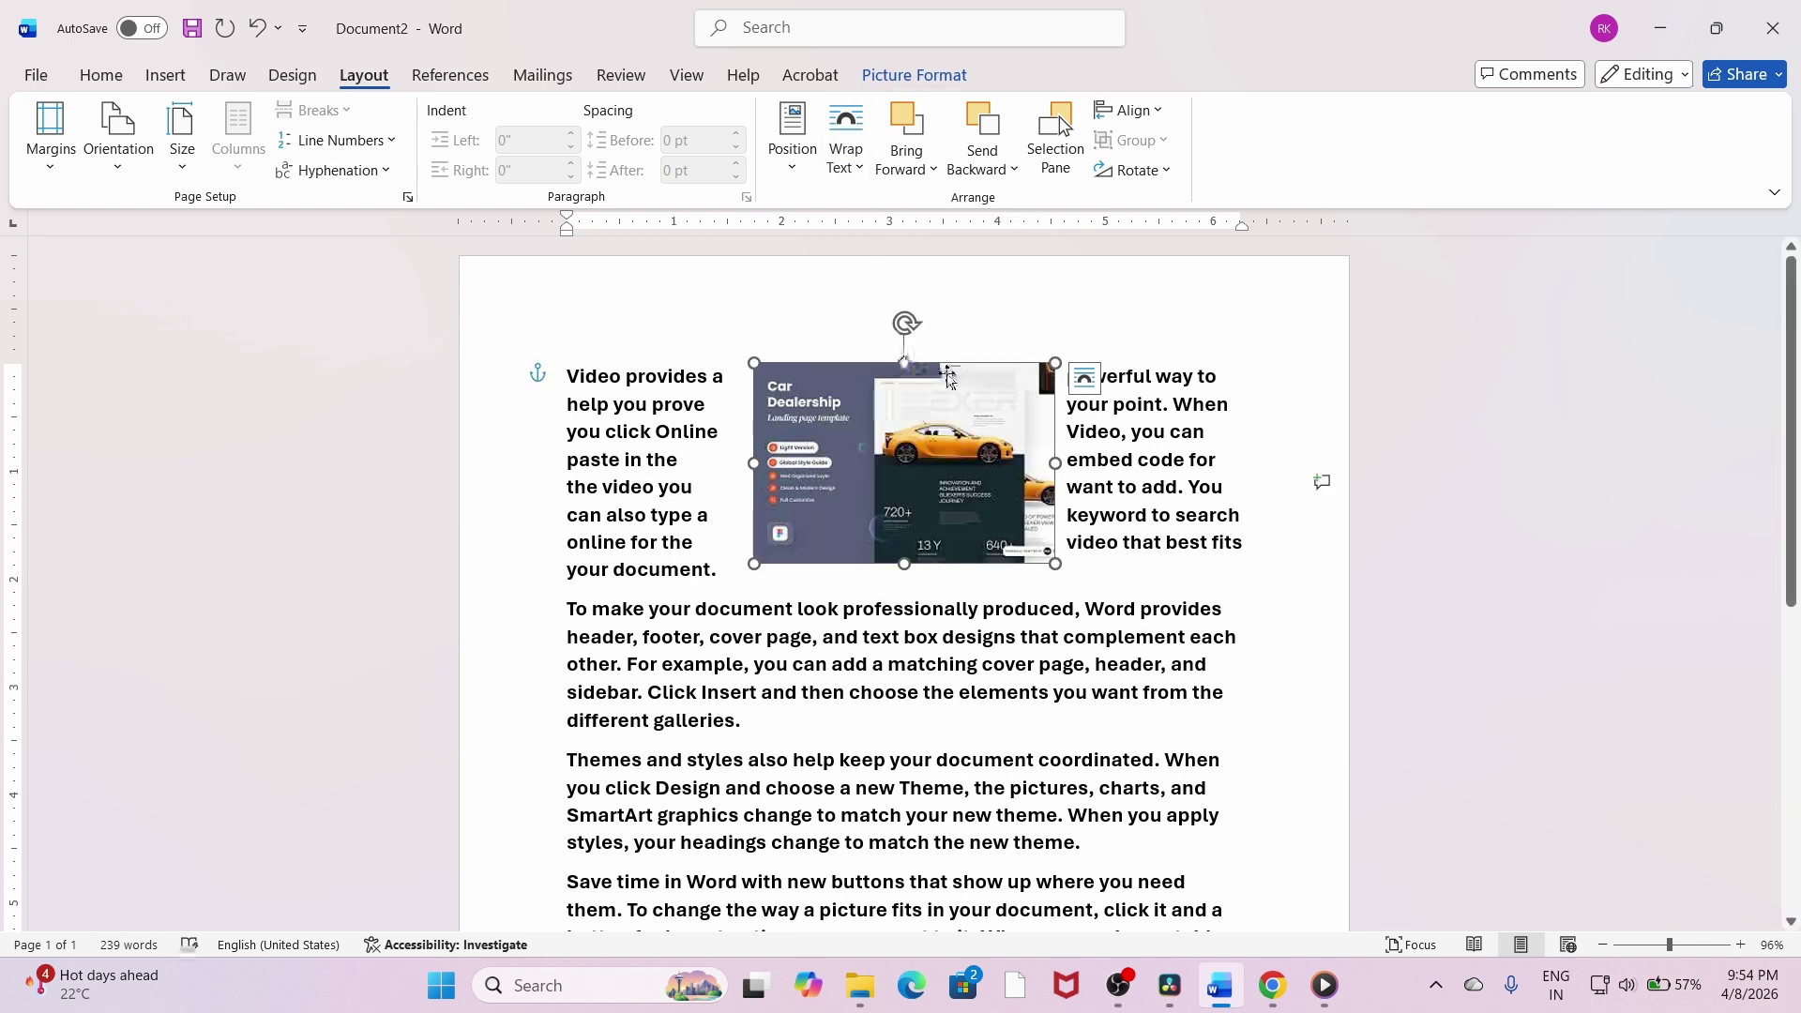
Position the picture in the middle center of the page with square text wrapping.
left_click(802, 167)
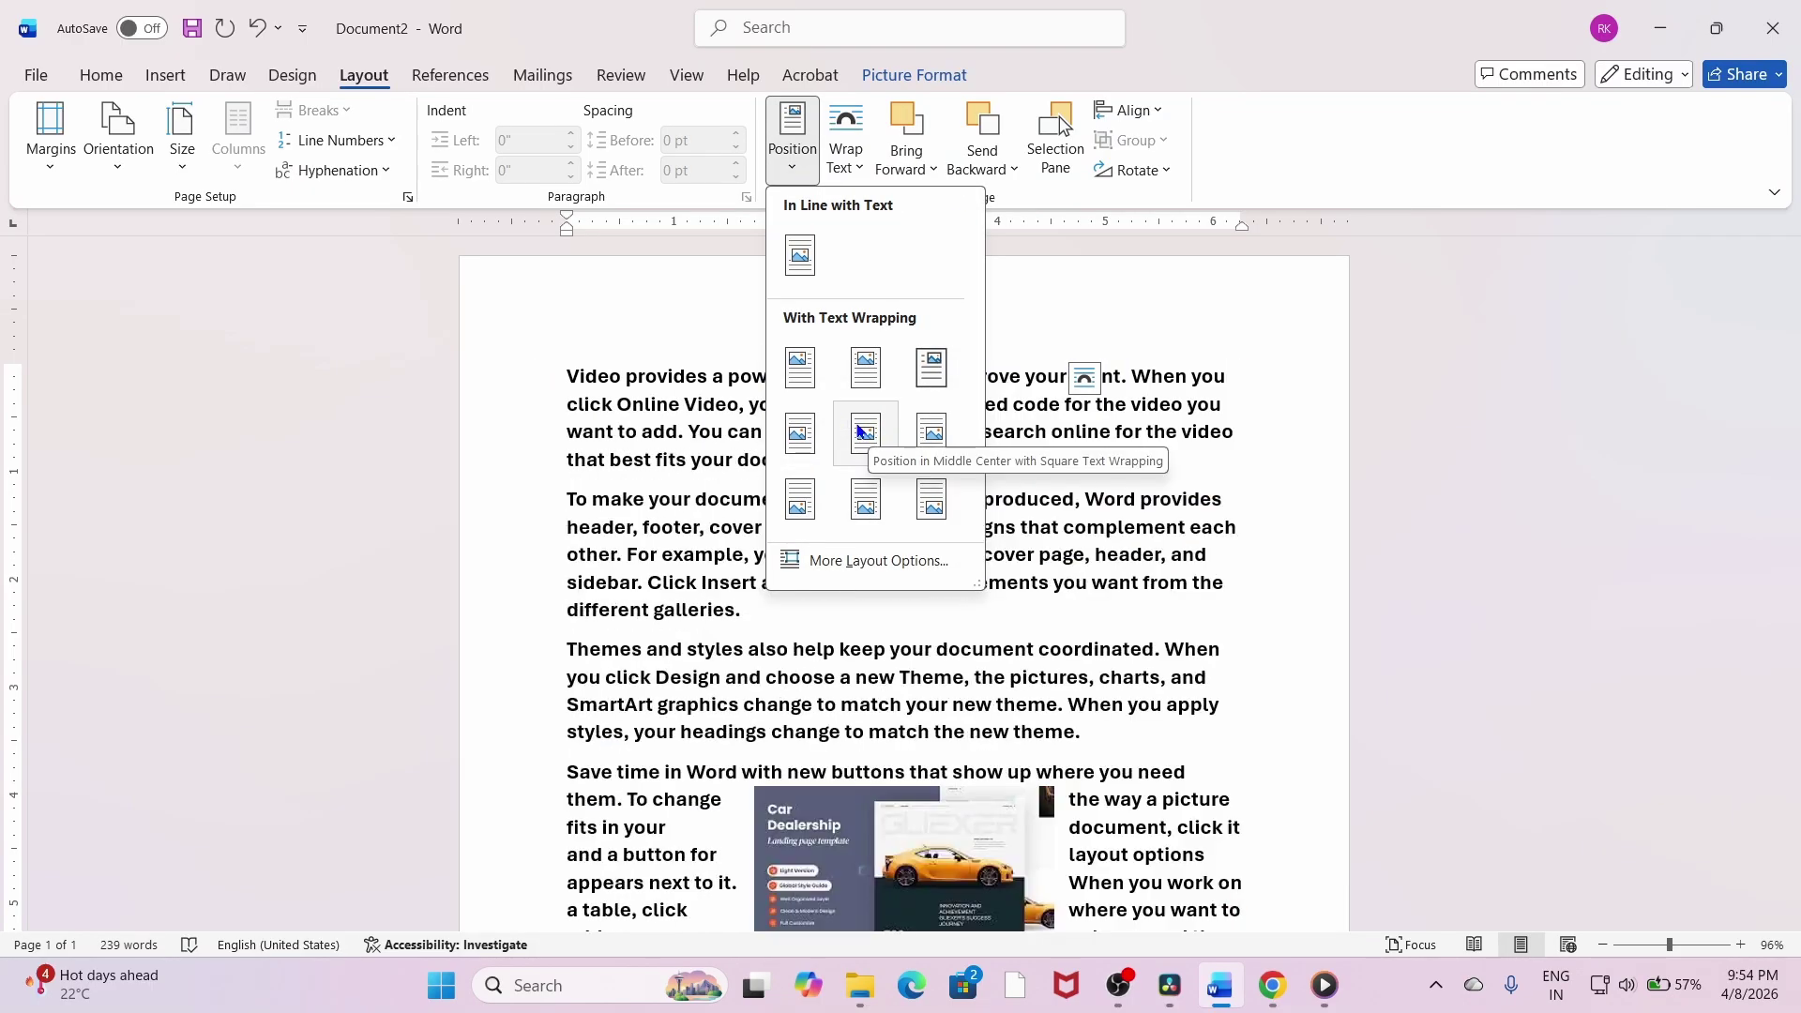
left_click(865, 433)
scroll(920, 442, "down", 2)
scroll(919, 442, "down", 2)
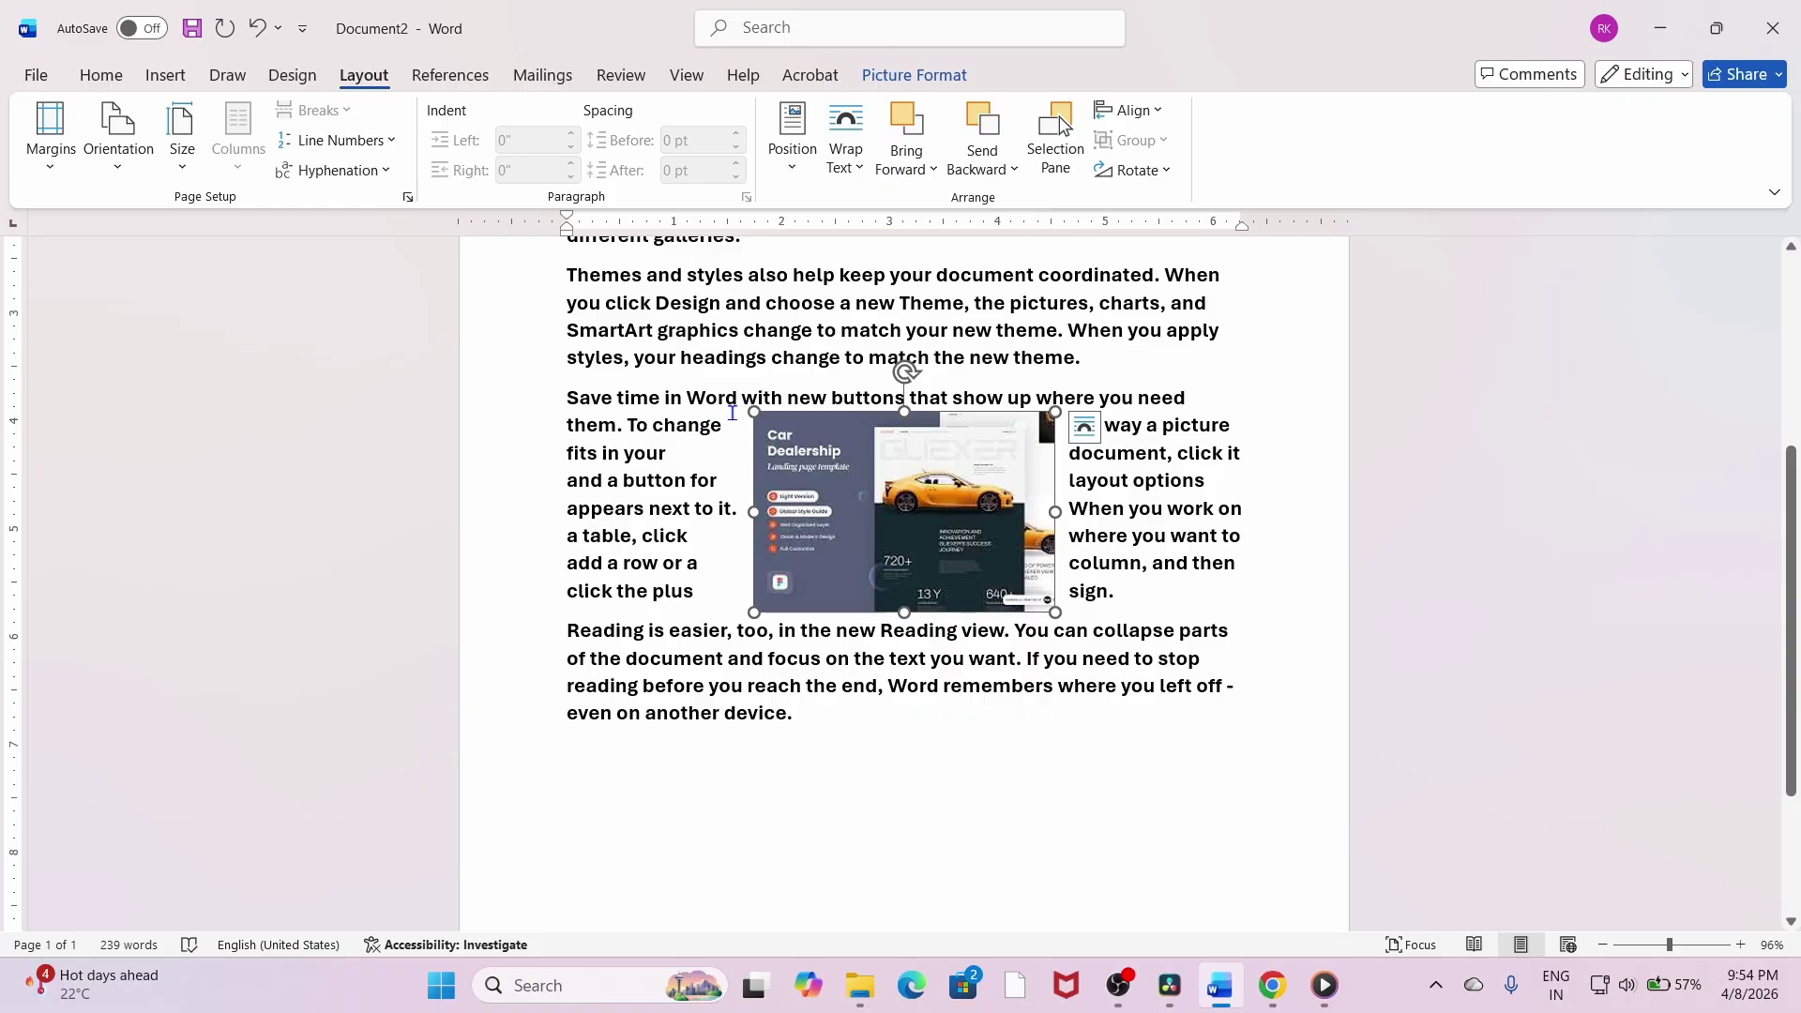
Examine how the lines of the paragraph beginning "Save time in Word" break and continue on both sides of the picture.
scroll(677, 397, "up", 3)
scroll(718, 542, "down", 2)
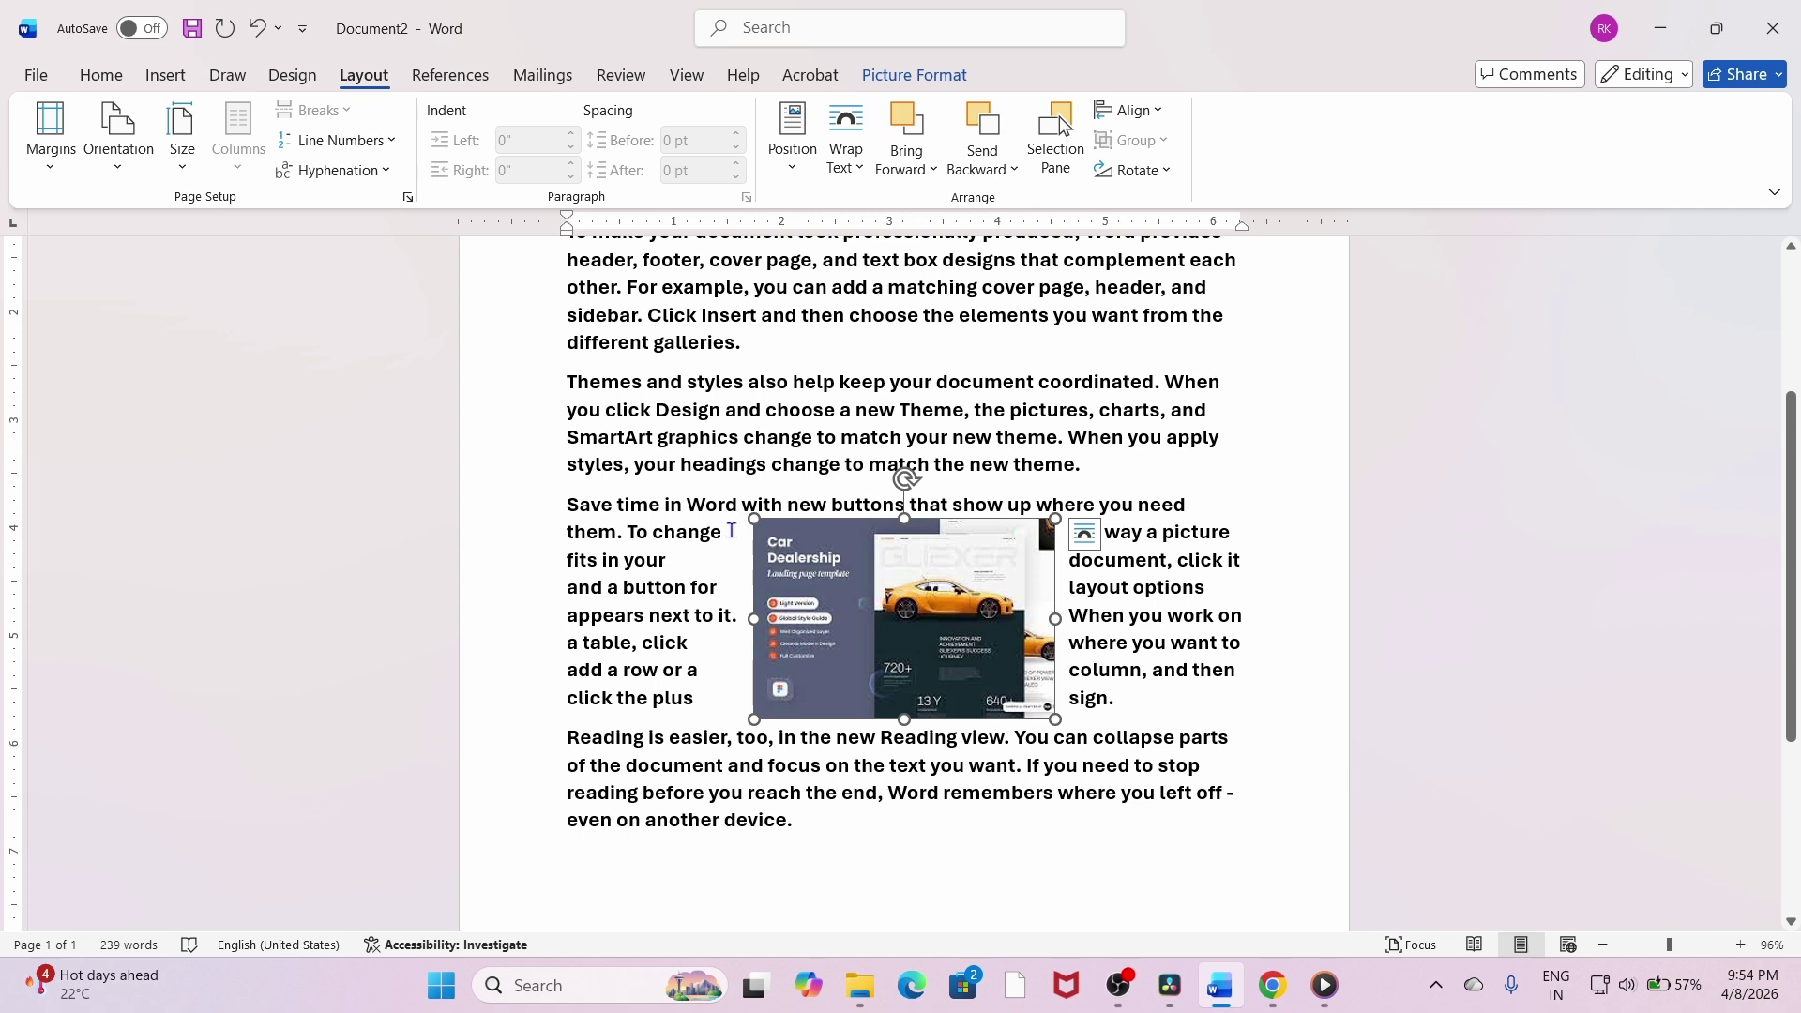
left_click_drag(720, 533, 661, 532)
left_click(1076, 559)
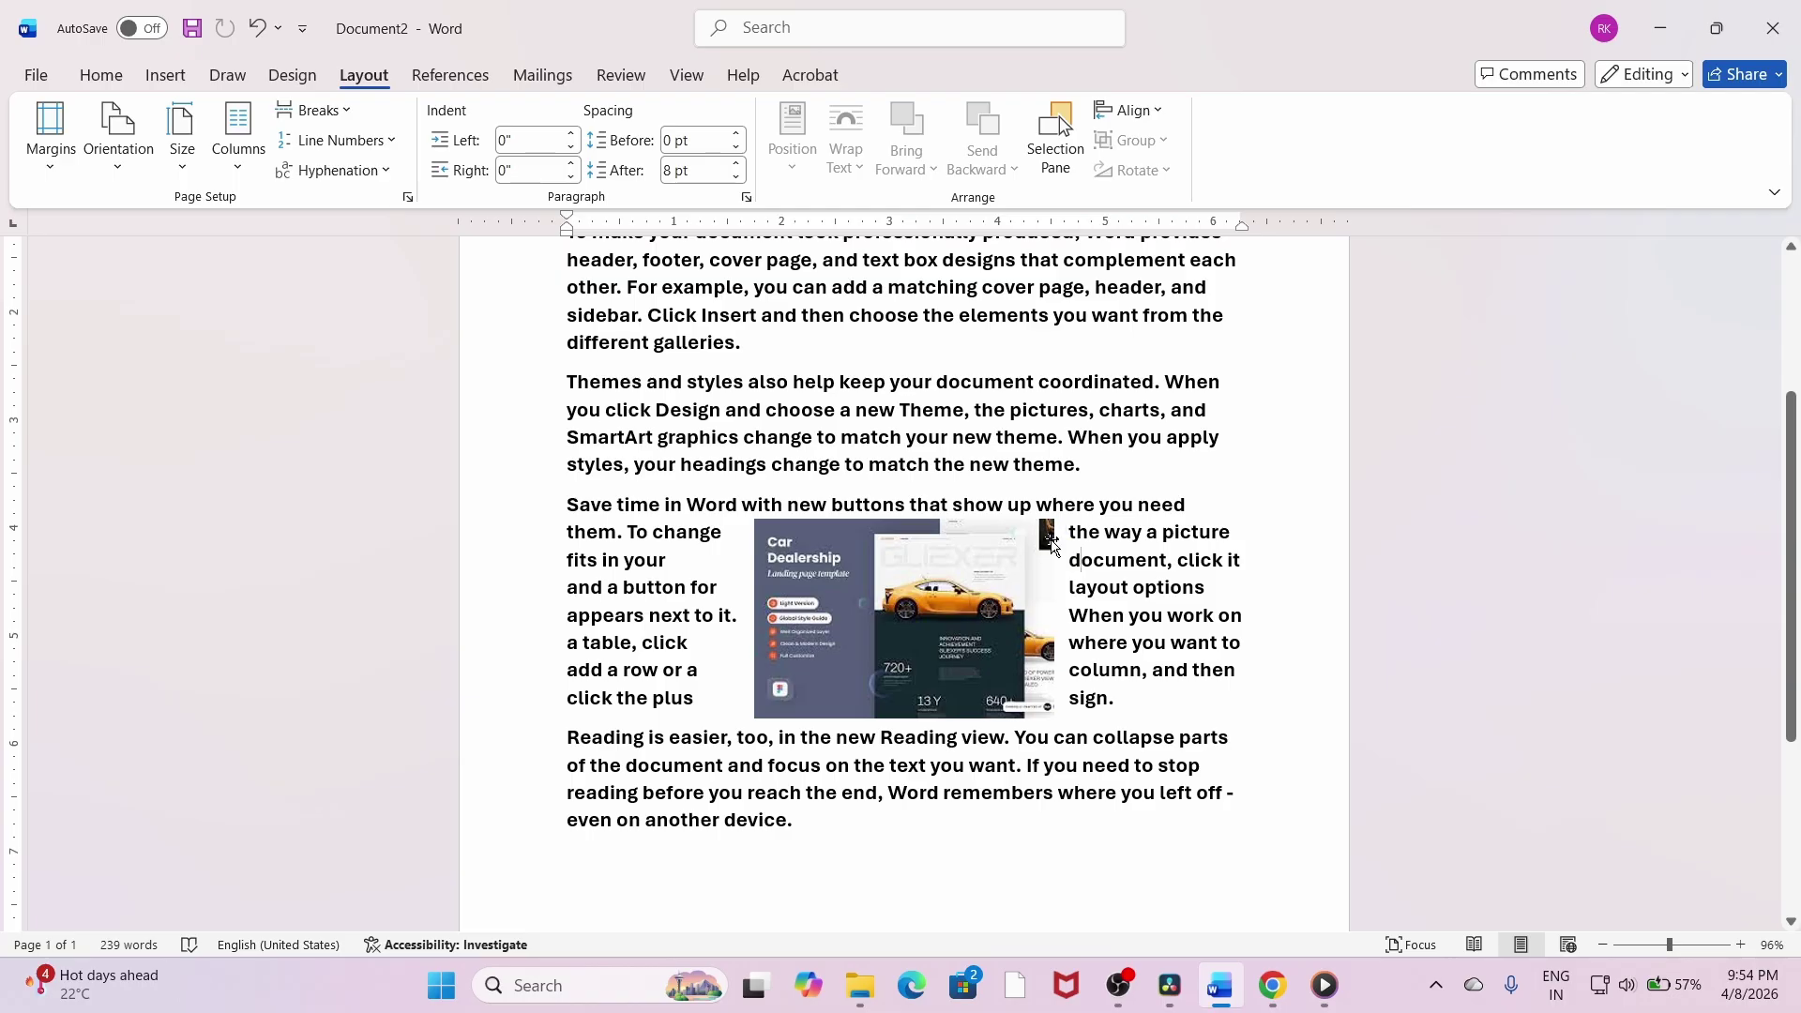
left_click_drag(1069, 533, 1130, 615)
left_click(1093, 670)
scroll(964, 653, "down", 1)
scroll(957, 523, "up", 2)
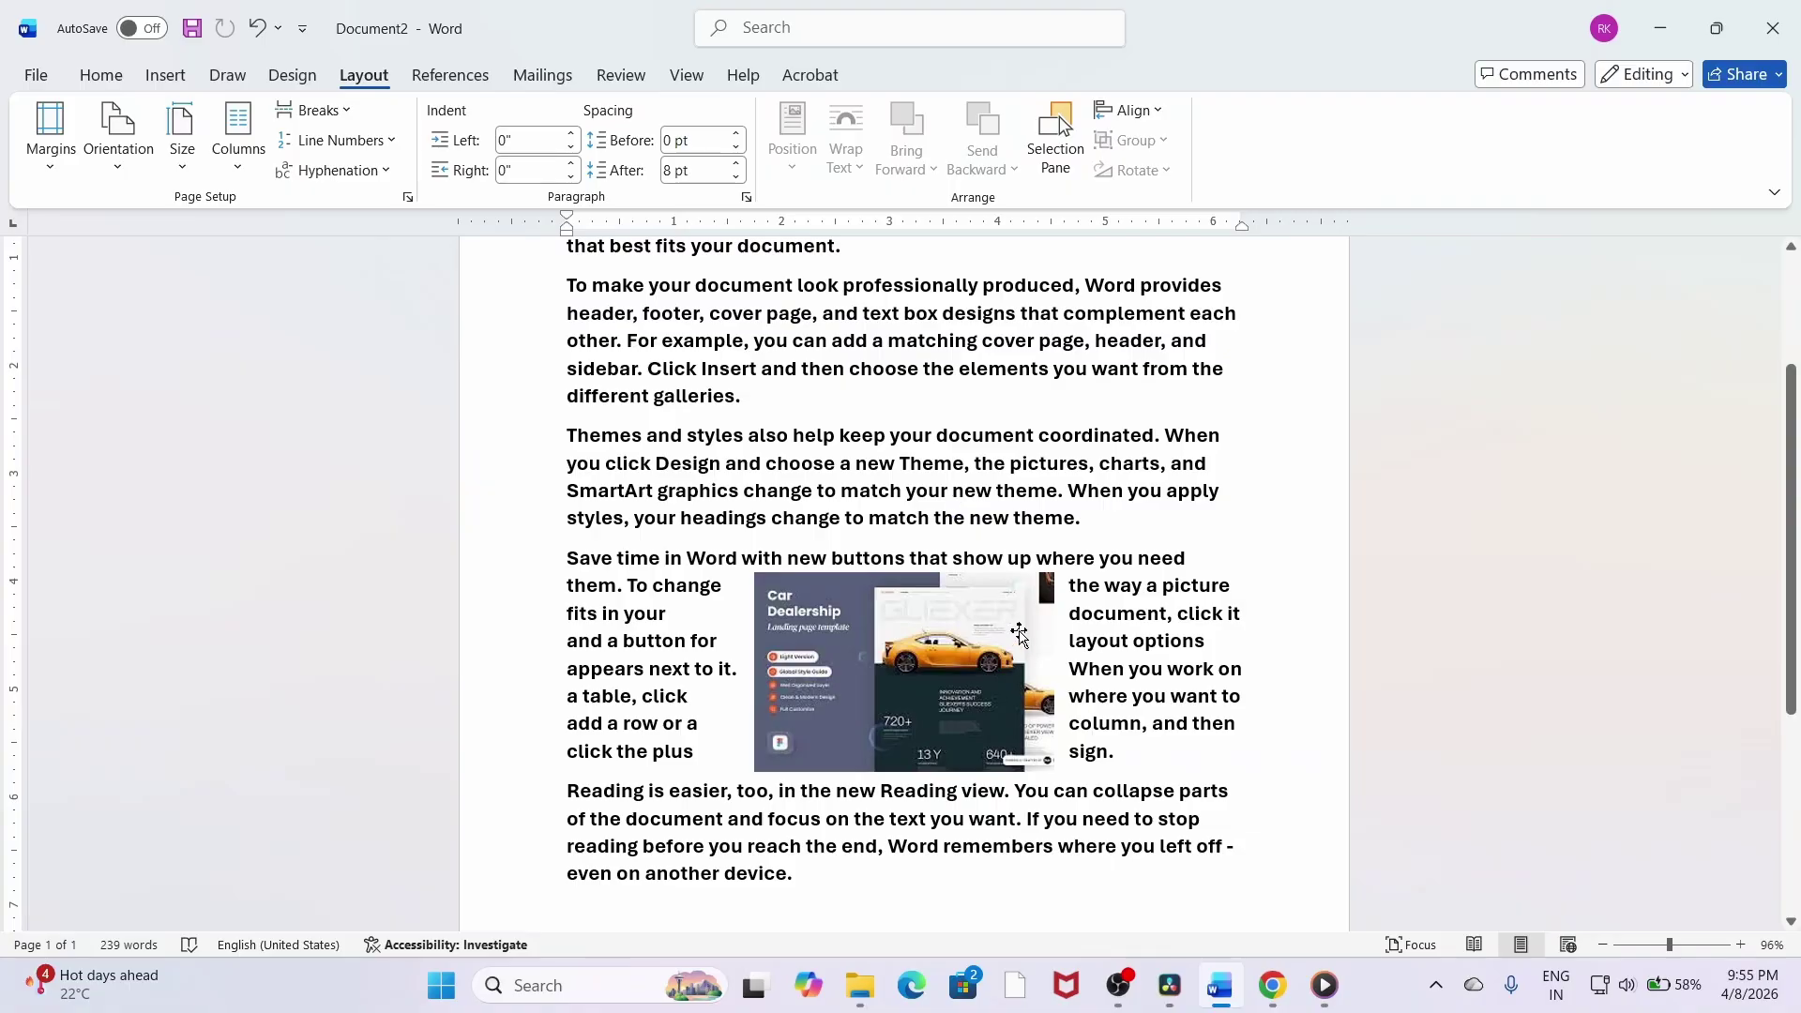
Apply tight text wrapping to the picture in the middle of the page.
left_click(859, 642)
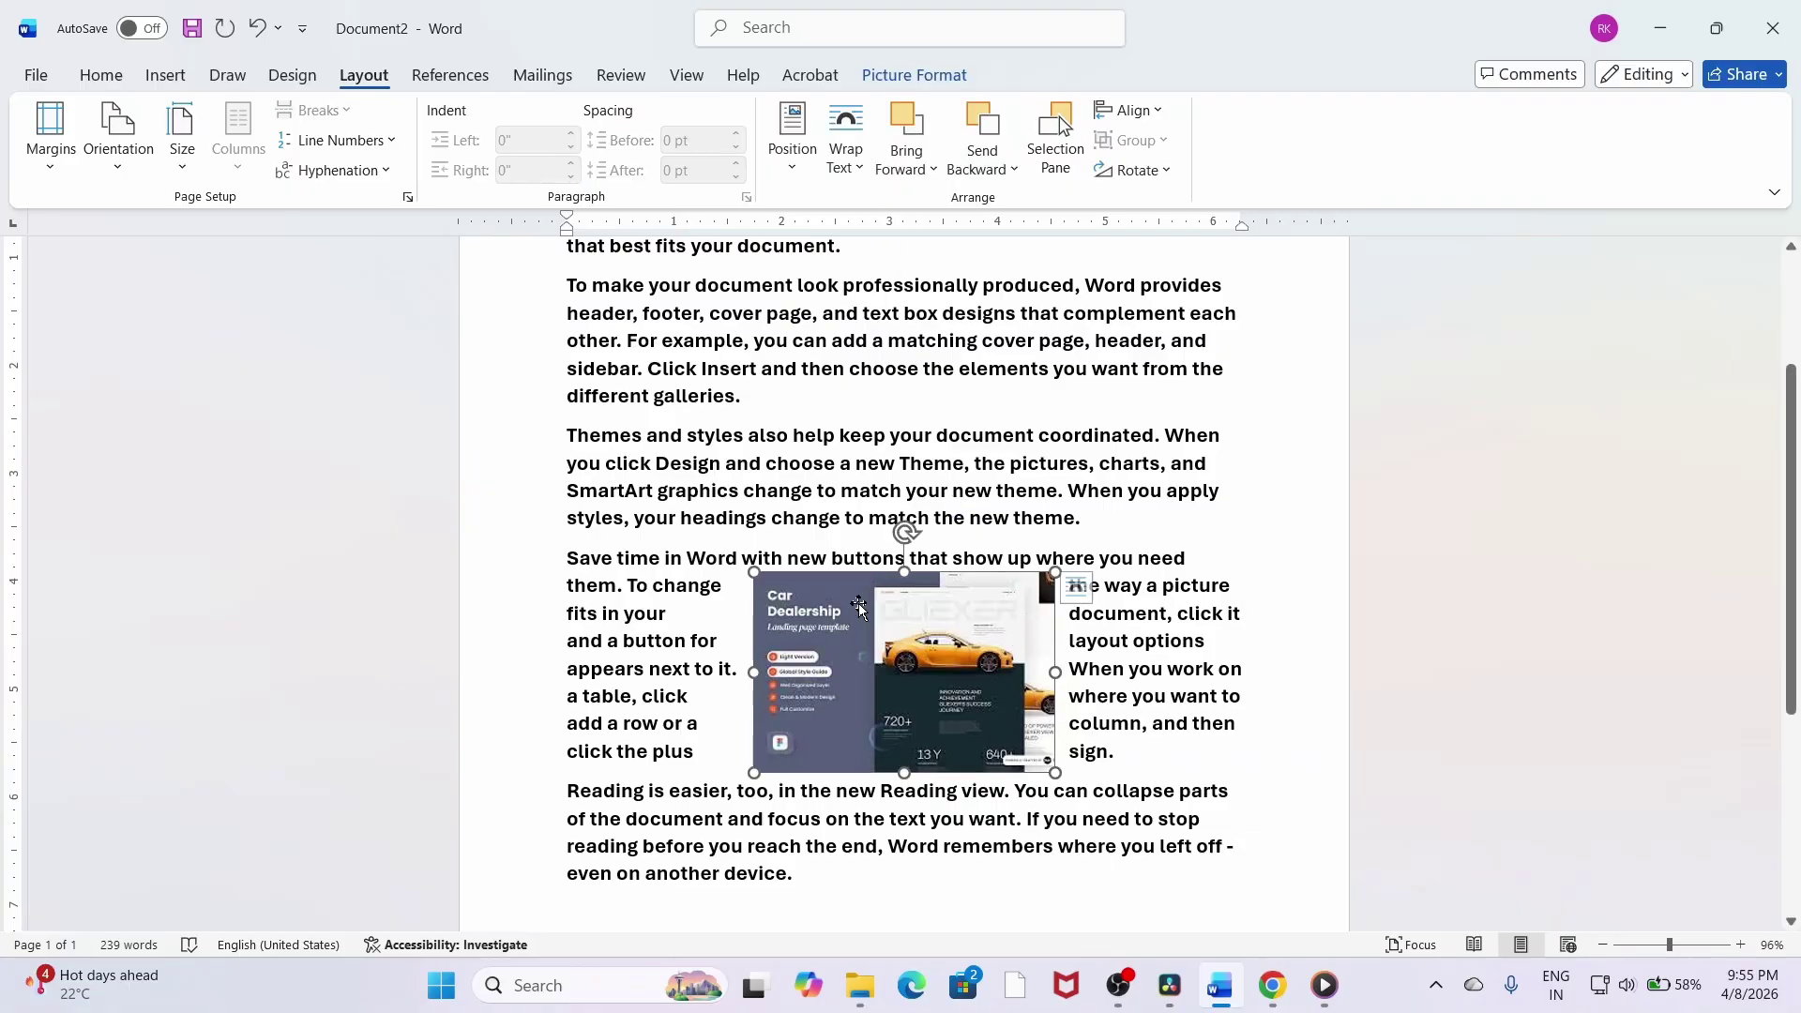
left_click(845, 146)
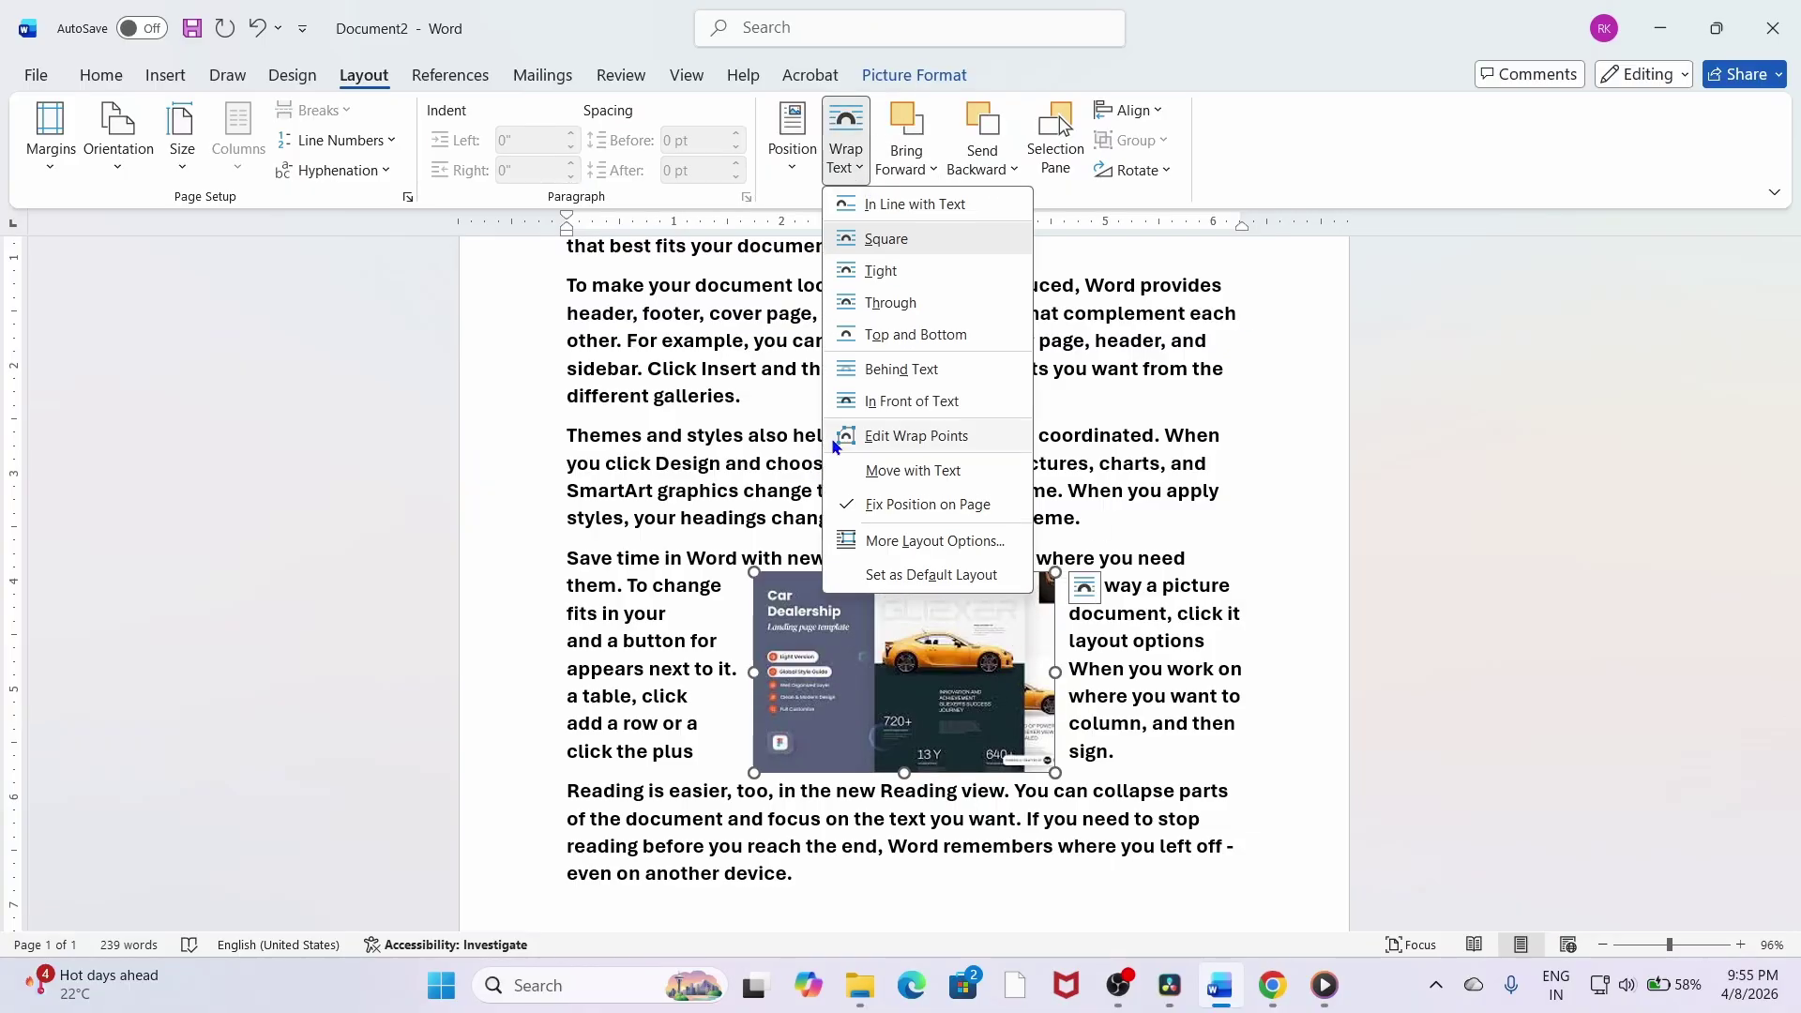
left_click(919, 272)
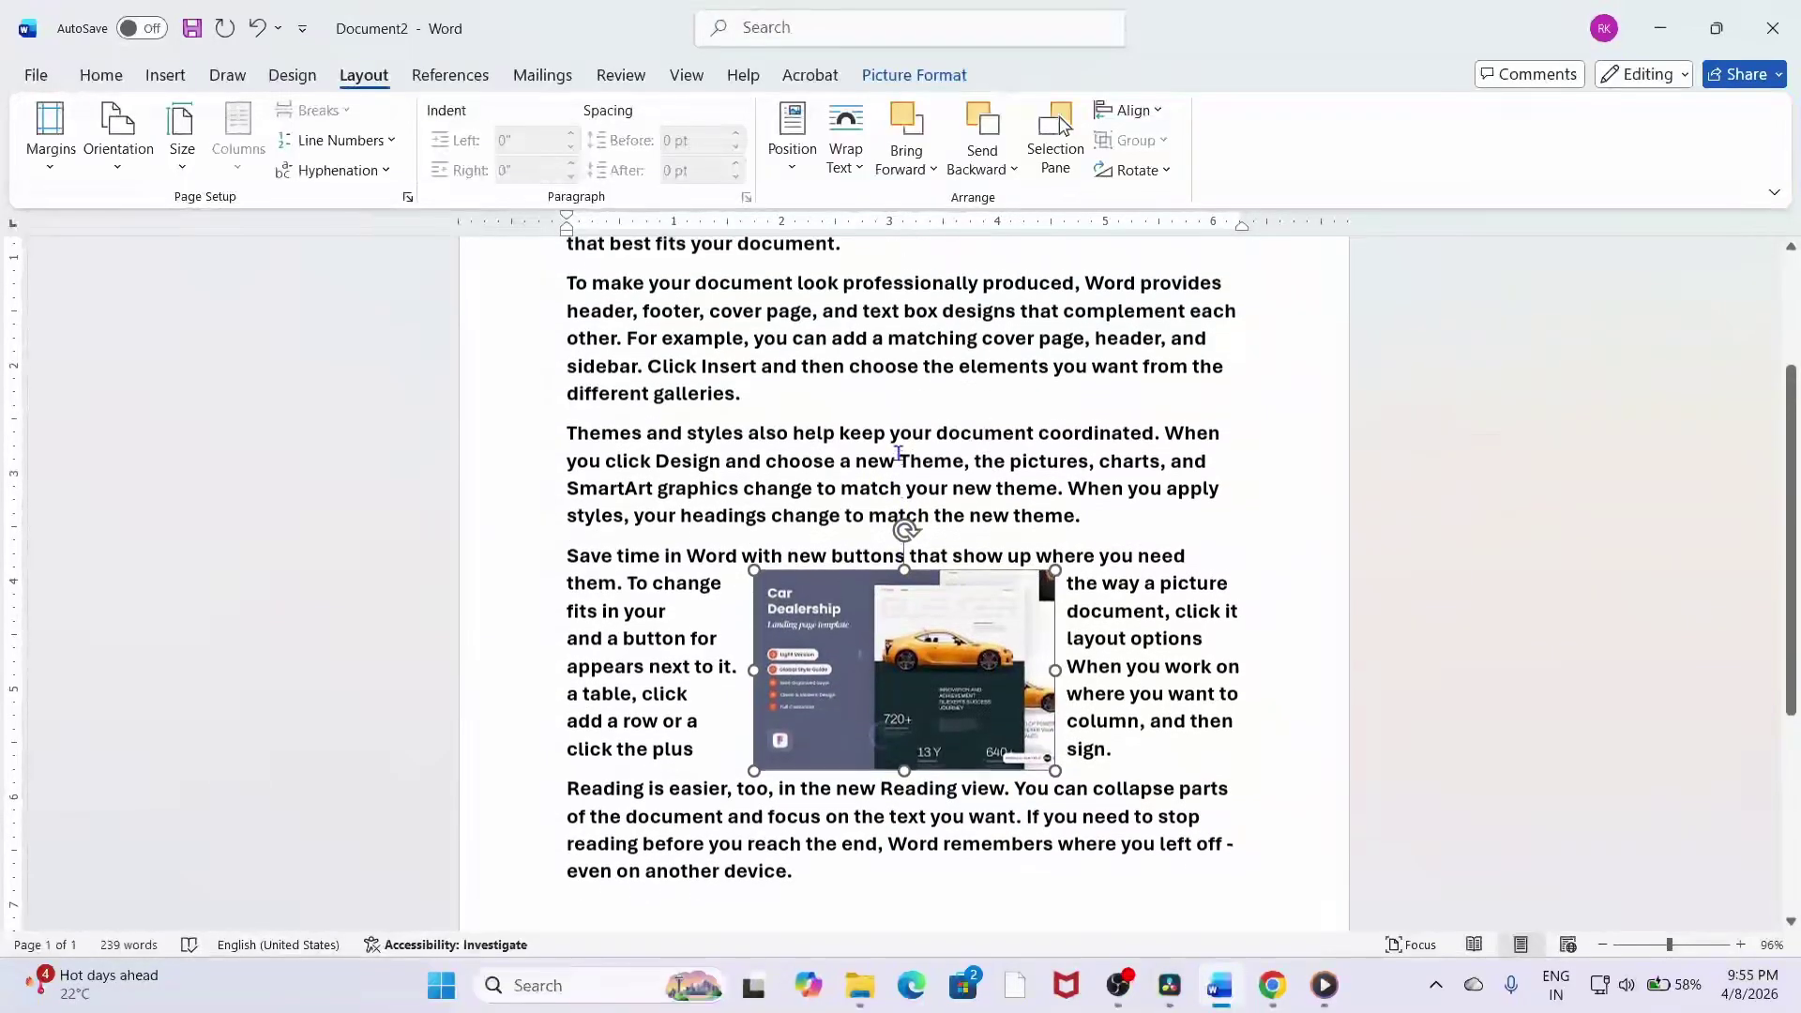
left_click(845, 145)
left_click(1072, 638)
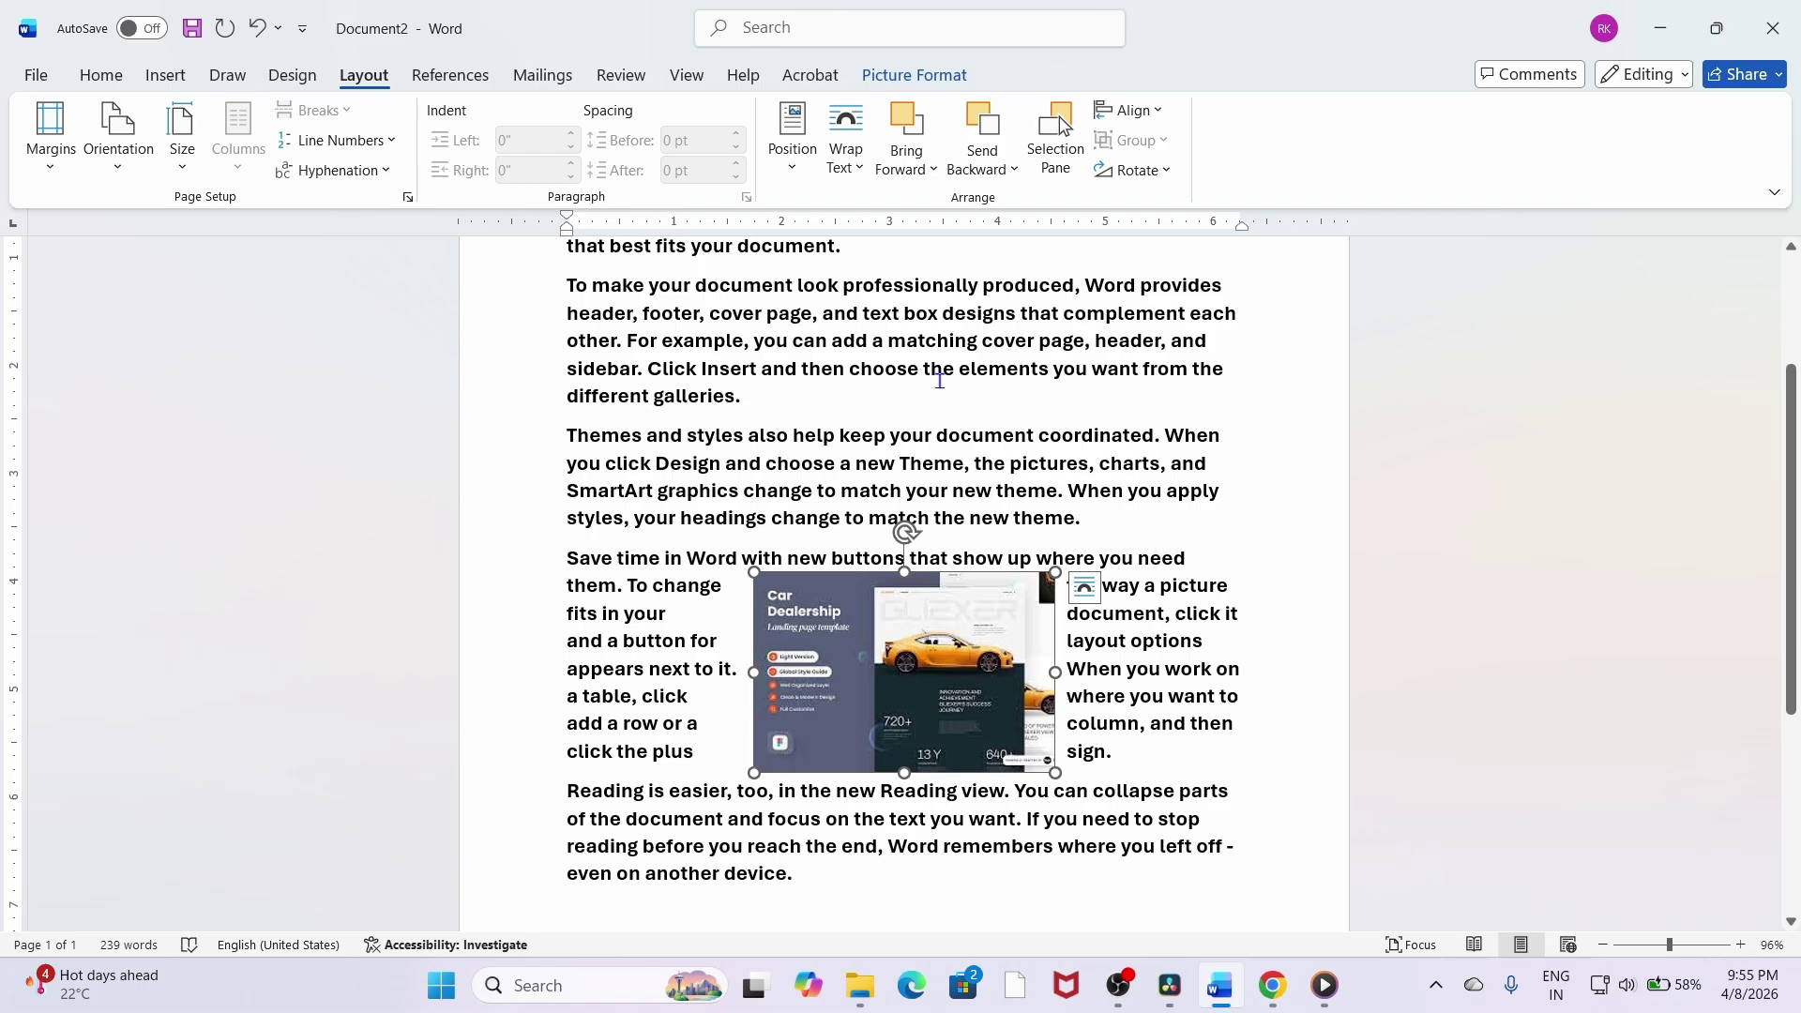
Place the picture in front of the text and move it up over the "Themes and styles" paragraph.
left_click(848, 161)
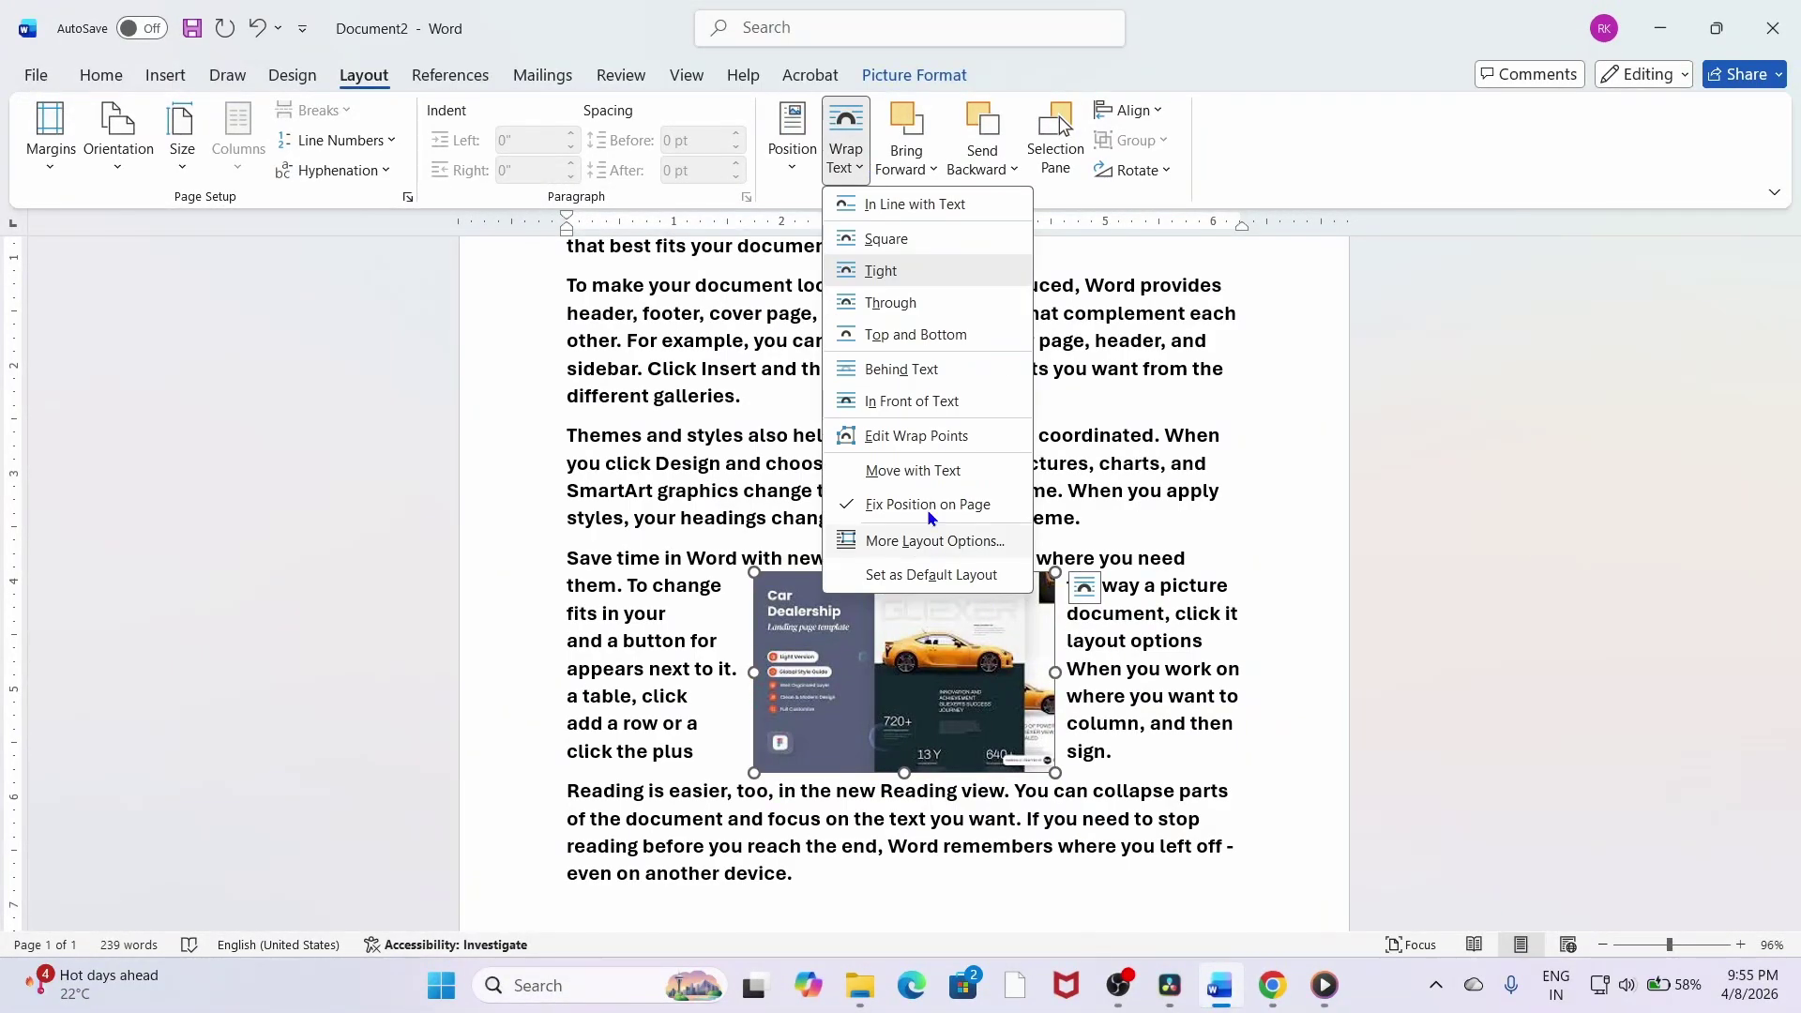
left_click(872, 403)
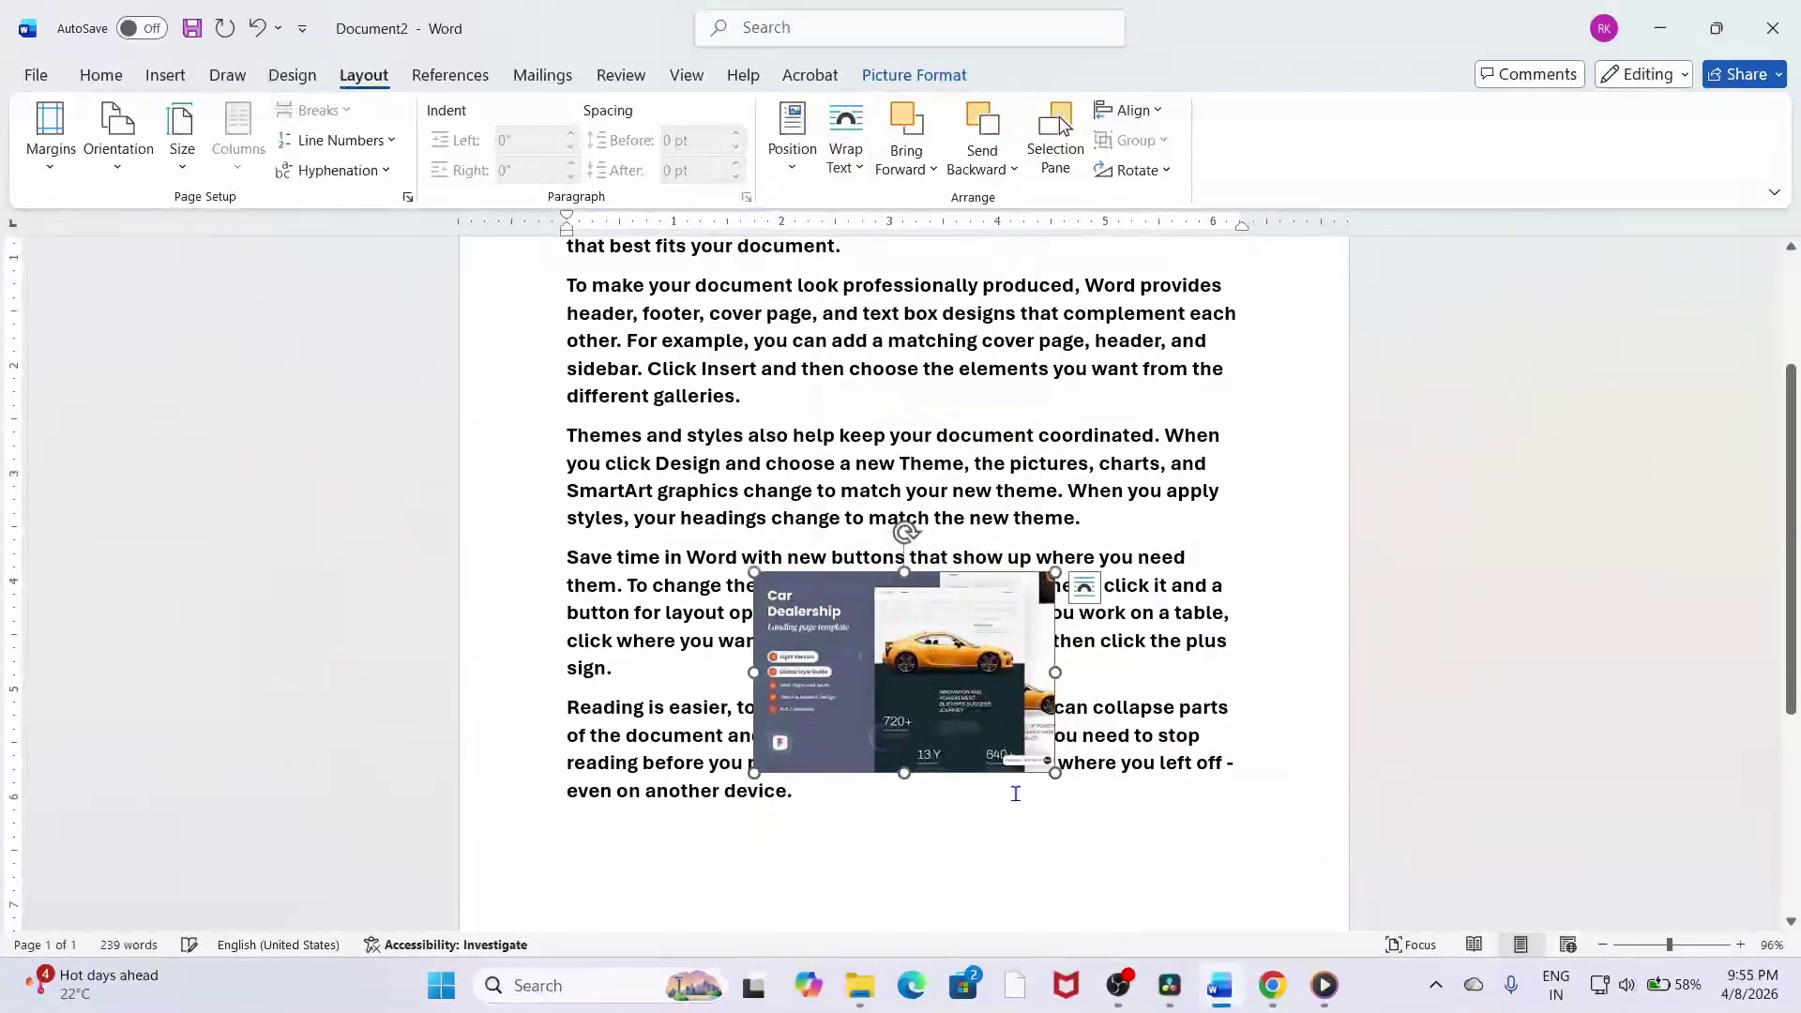
left_click_drag(927, 687, 913, 499)
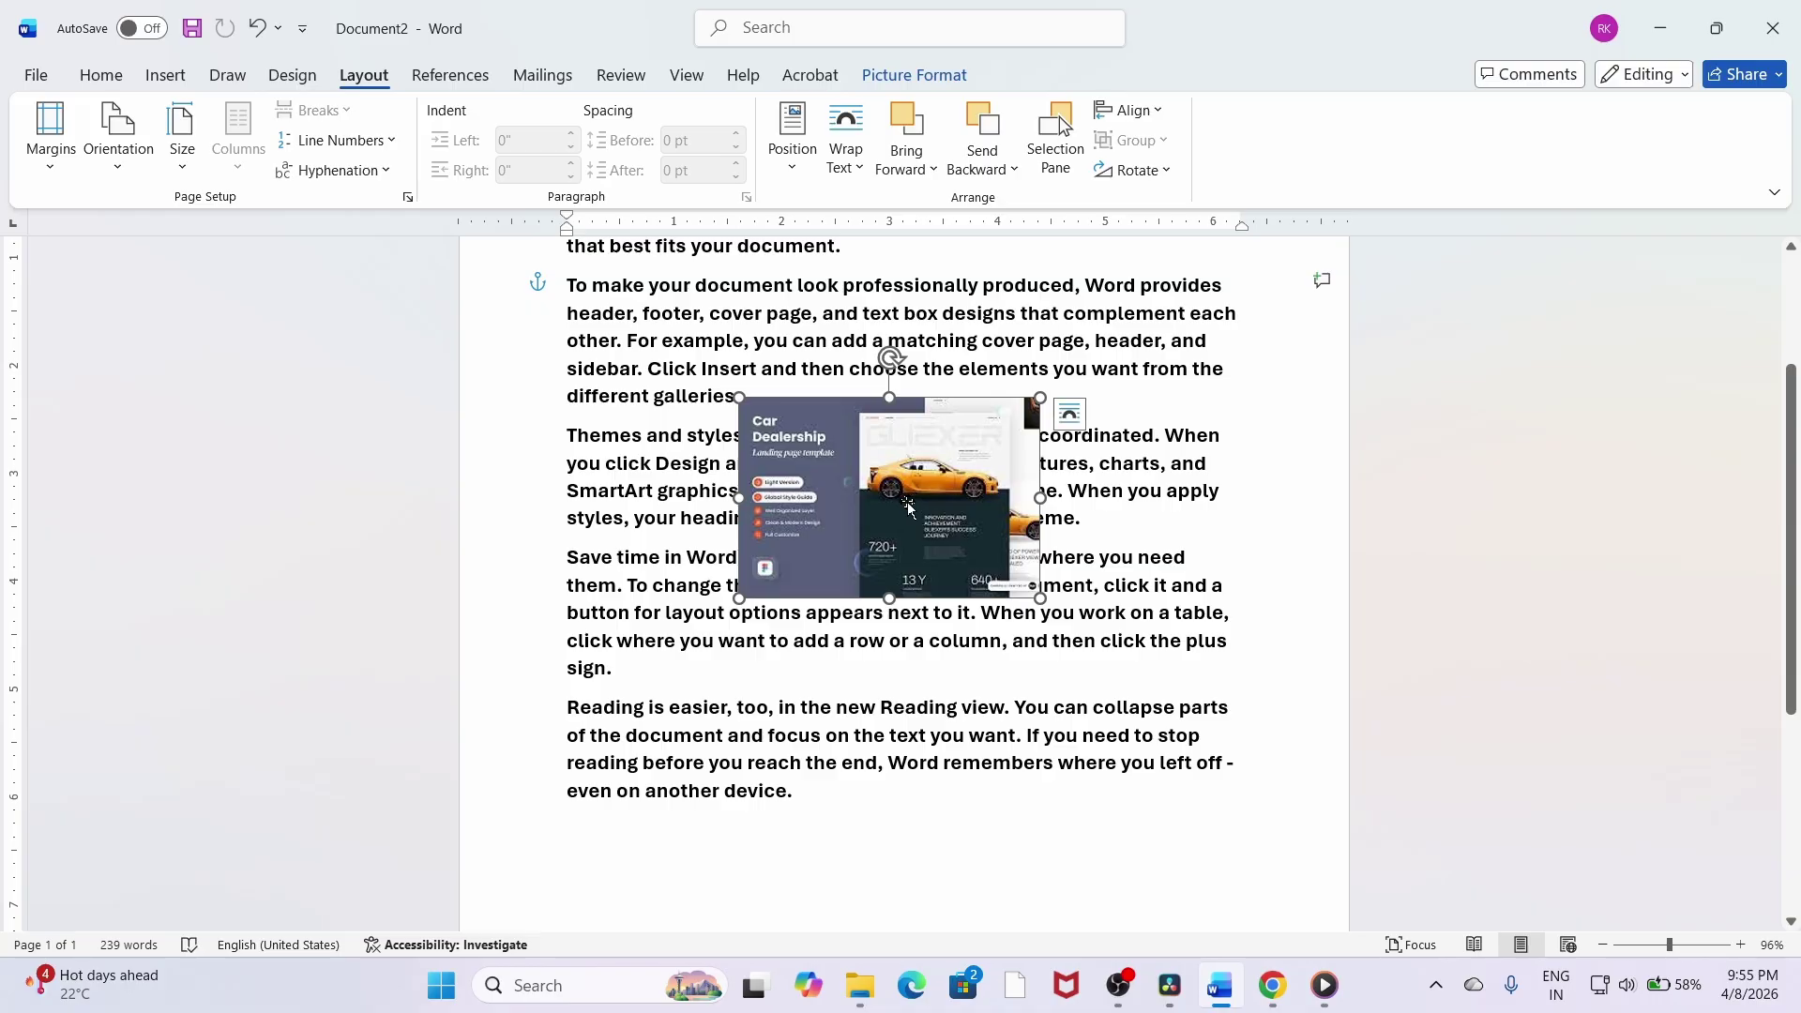
Reapply the In Front of Text wrapping, shift the picture slightly down over the text, and deselect it.
left_click(869, 169)
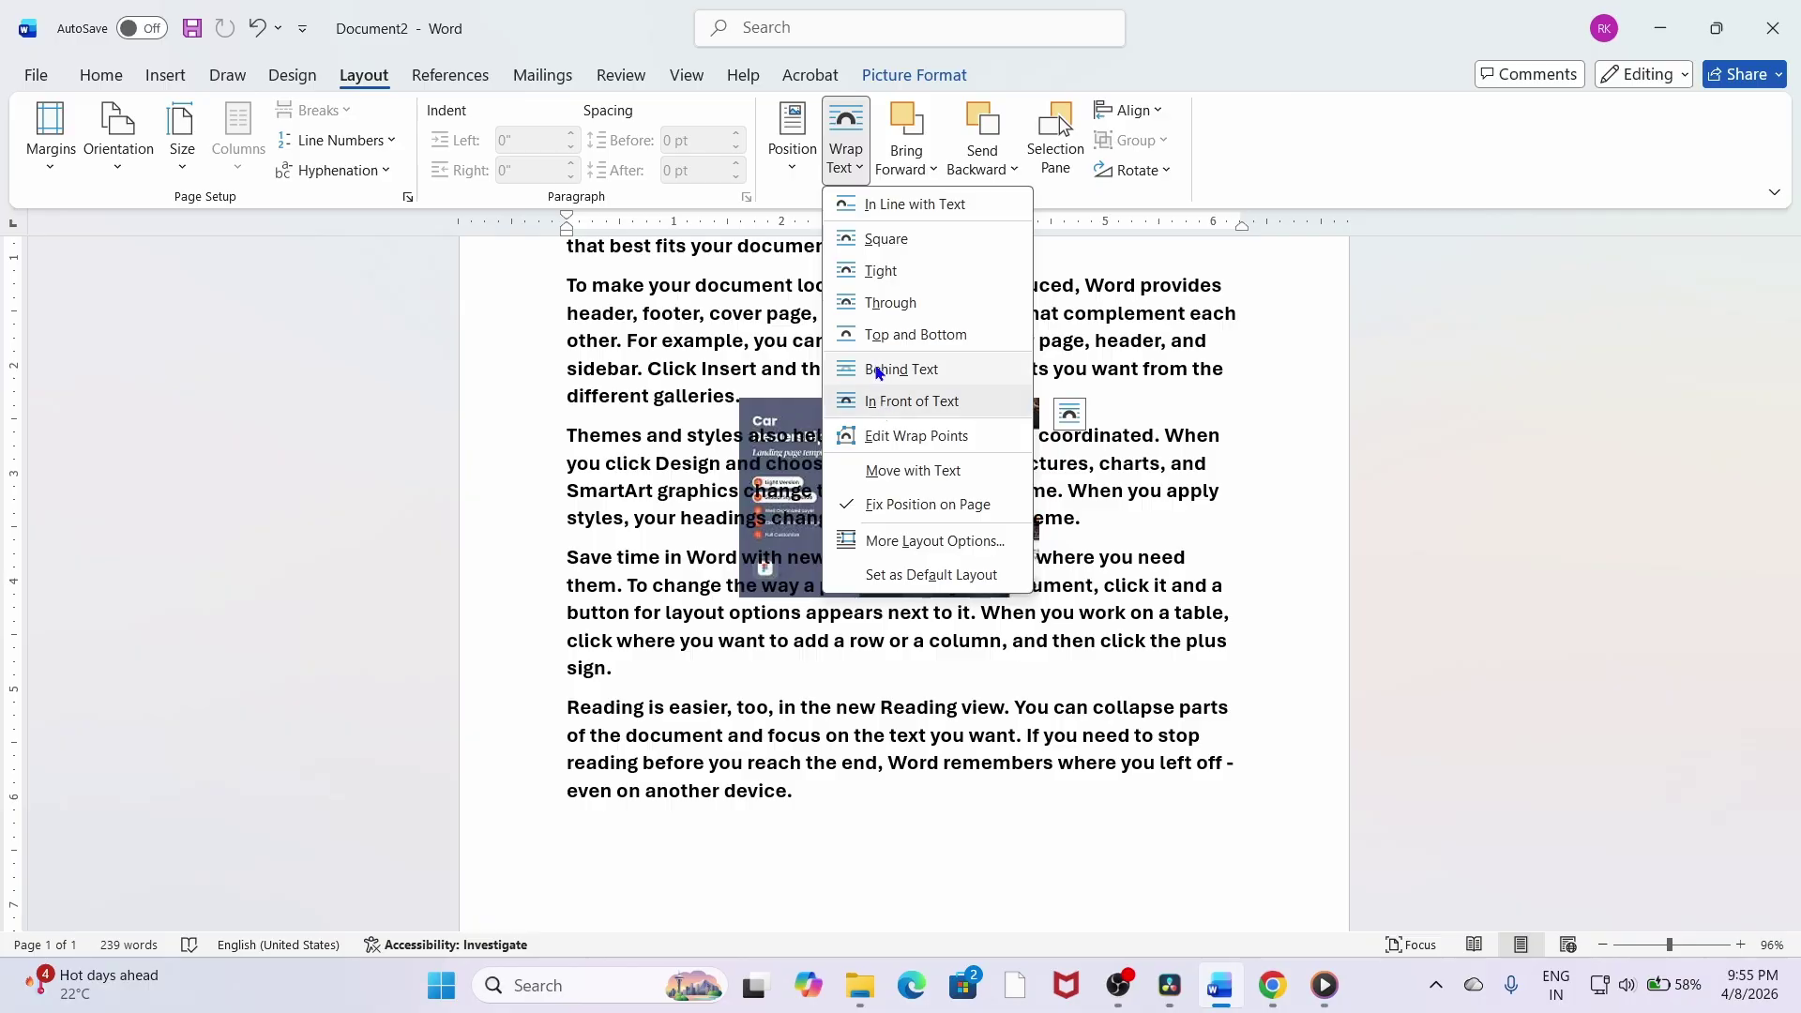
left_click(900, 402)
left_click_drag(903, 507, 914, 562)
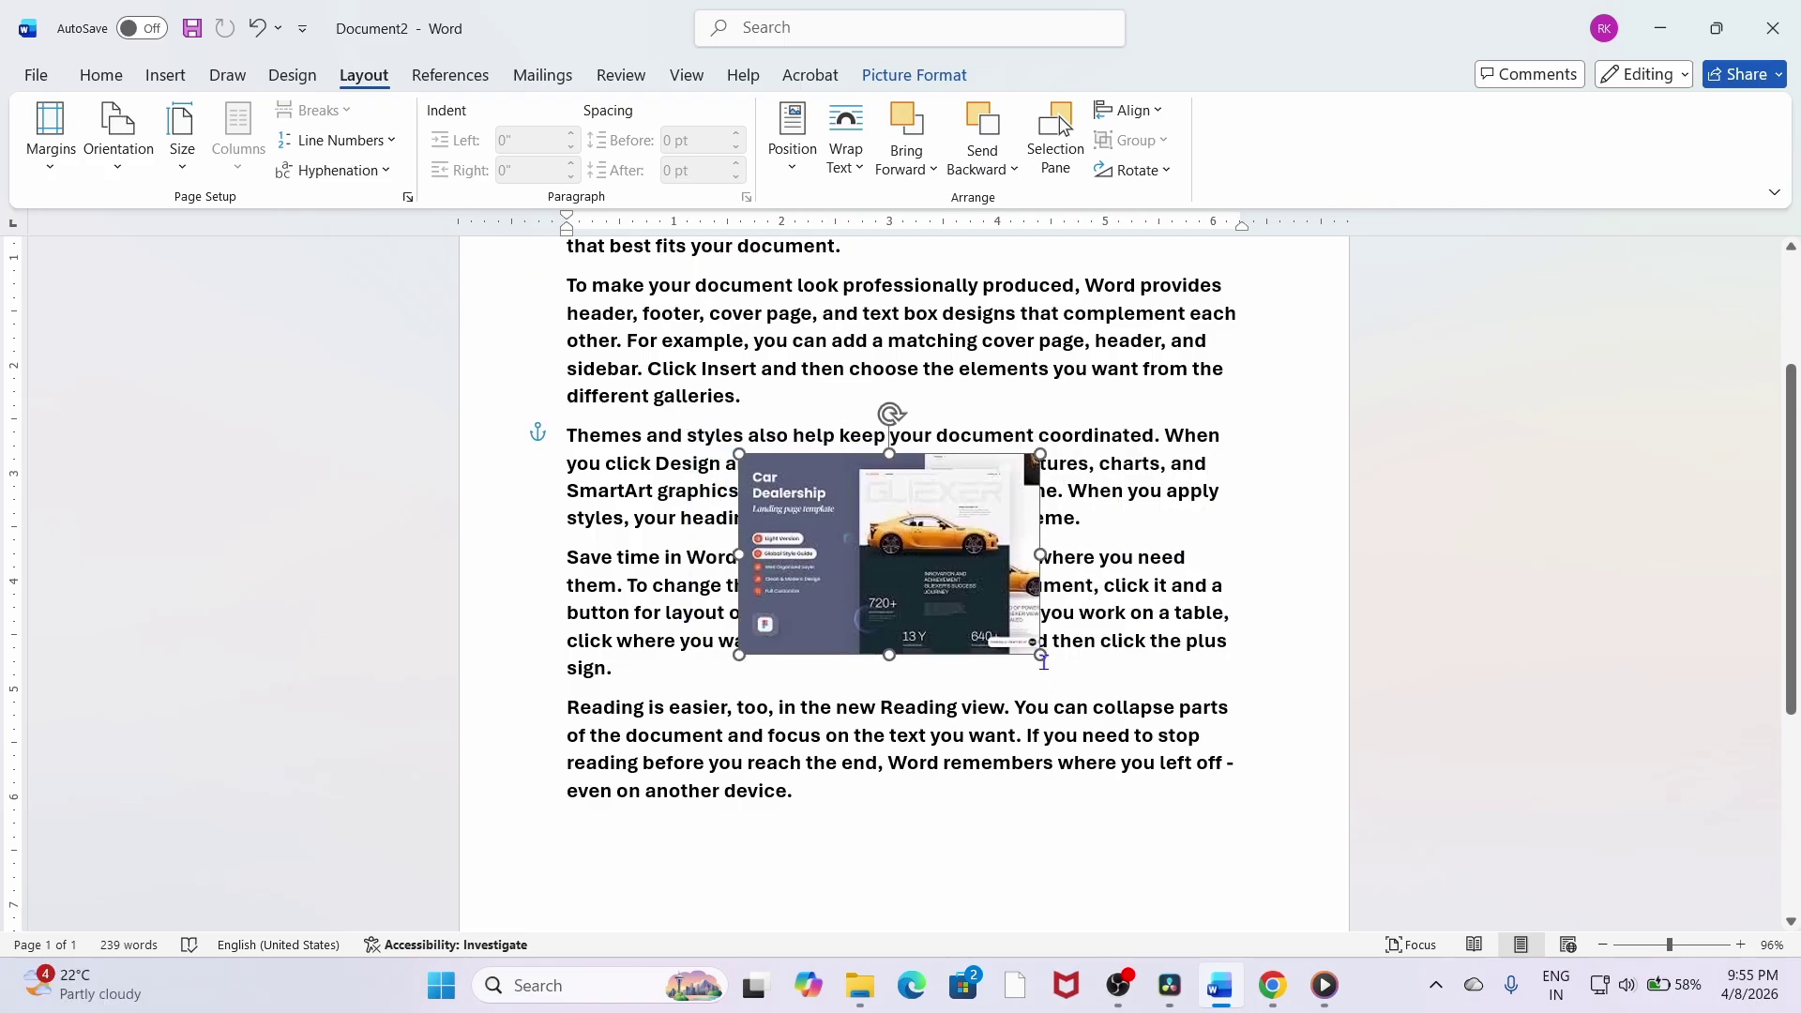
mouse_move(1047, 661)
left_mouse_down()
mouse_move(1037, 556)
mouse_move(1067, 665)
left_mouse_up()
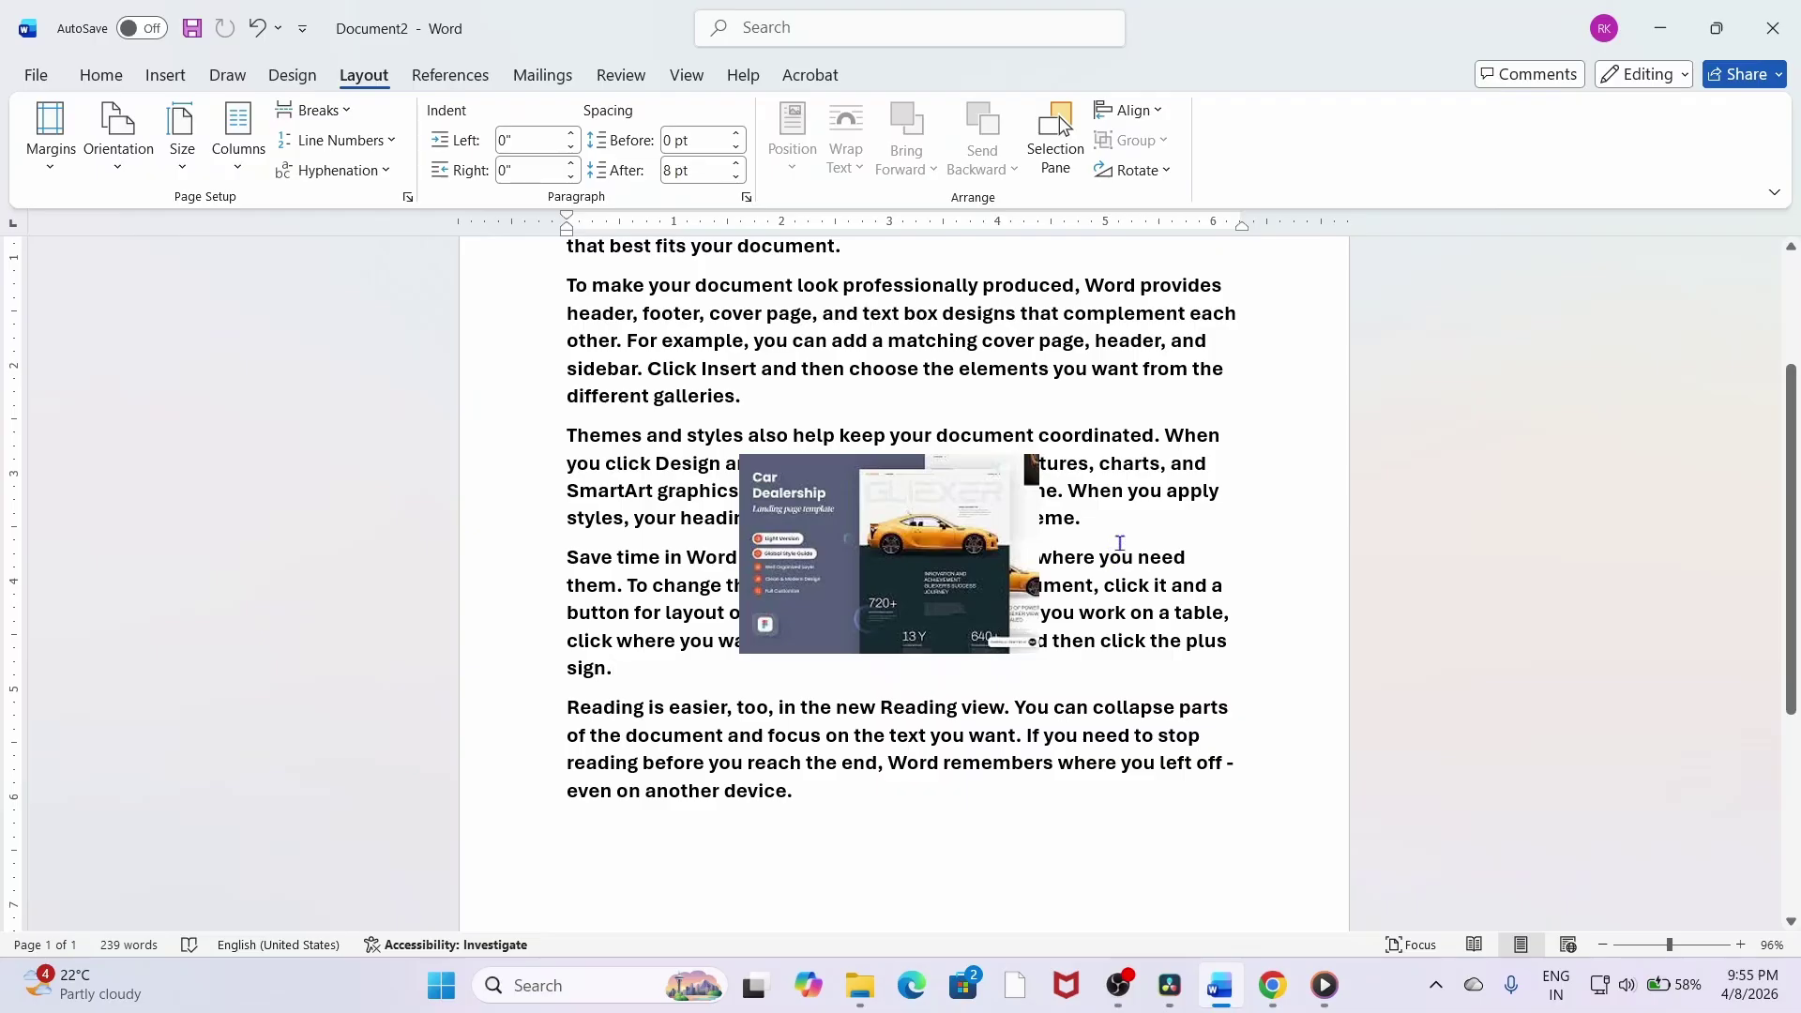
Place the picture behind the text and try to move and select it there.
left_click(931, 567)
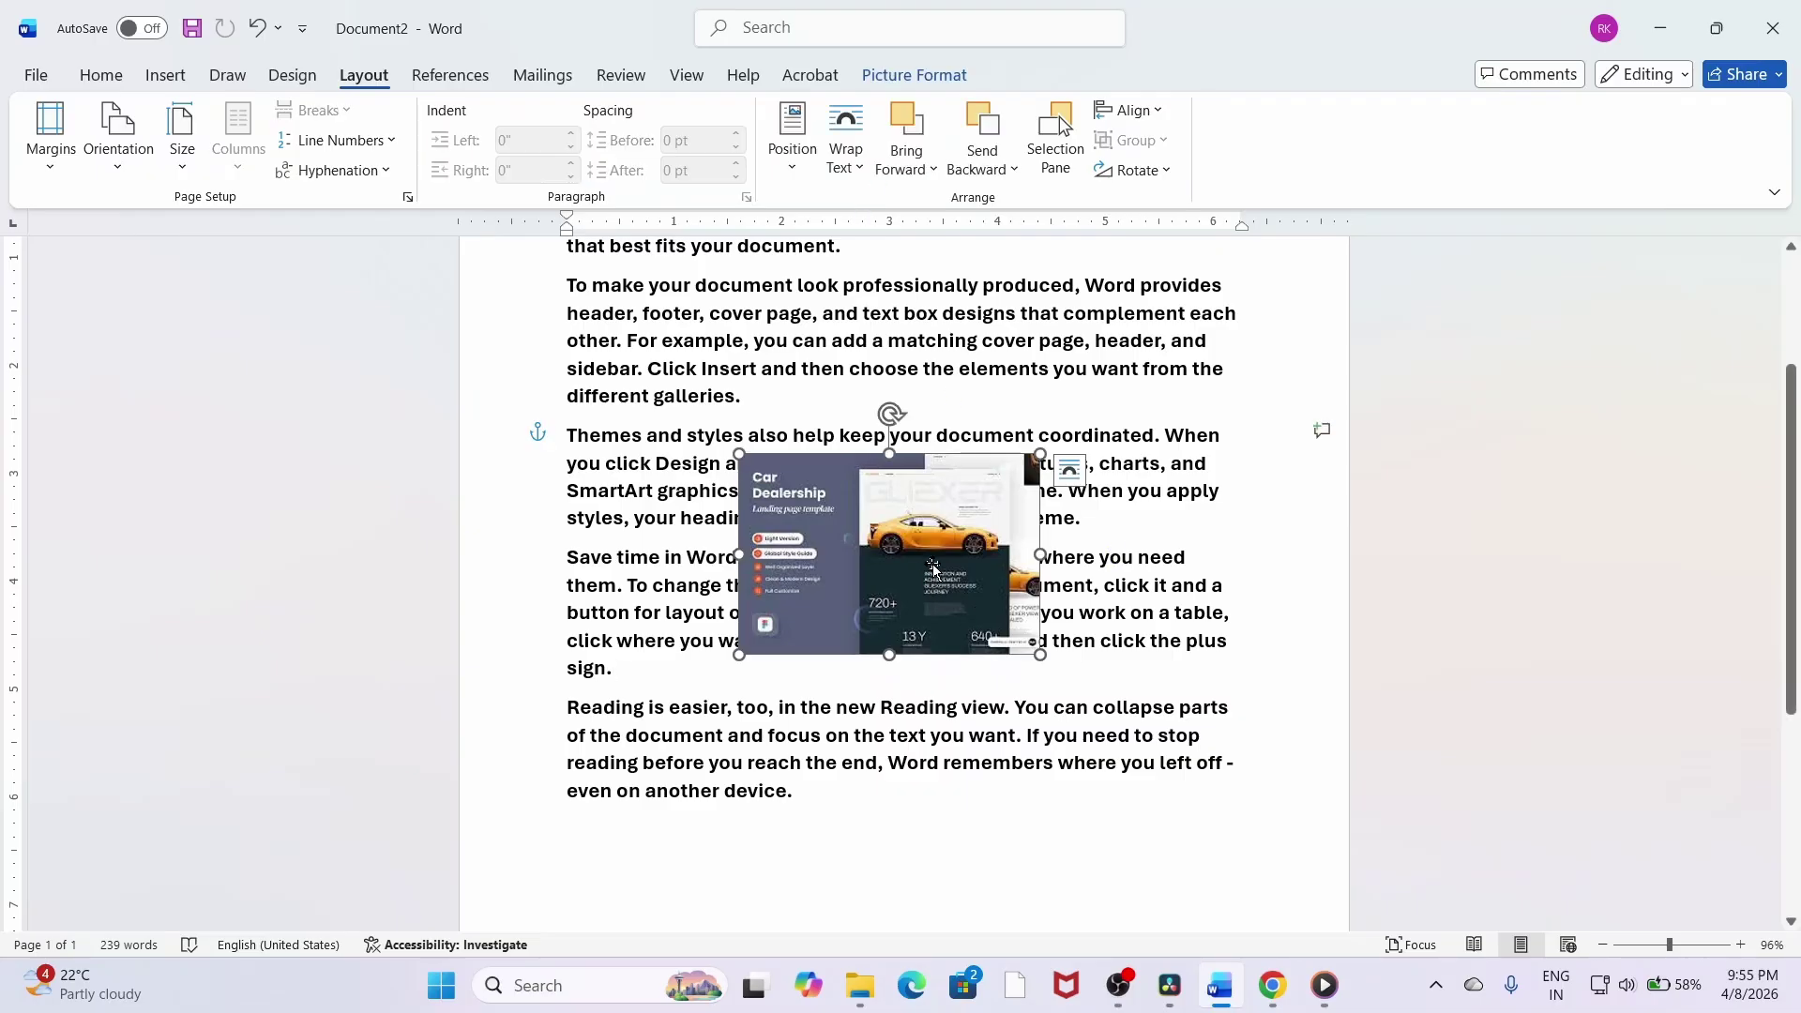
left_click(846, 141)
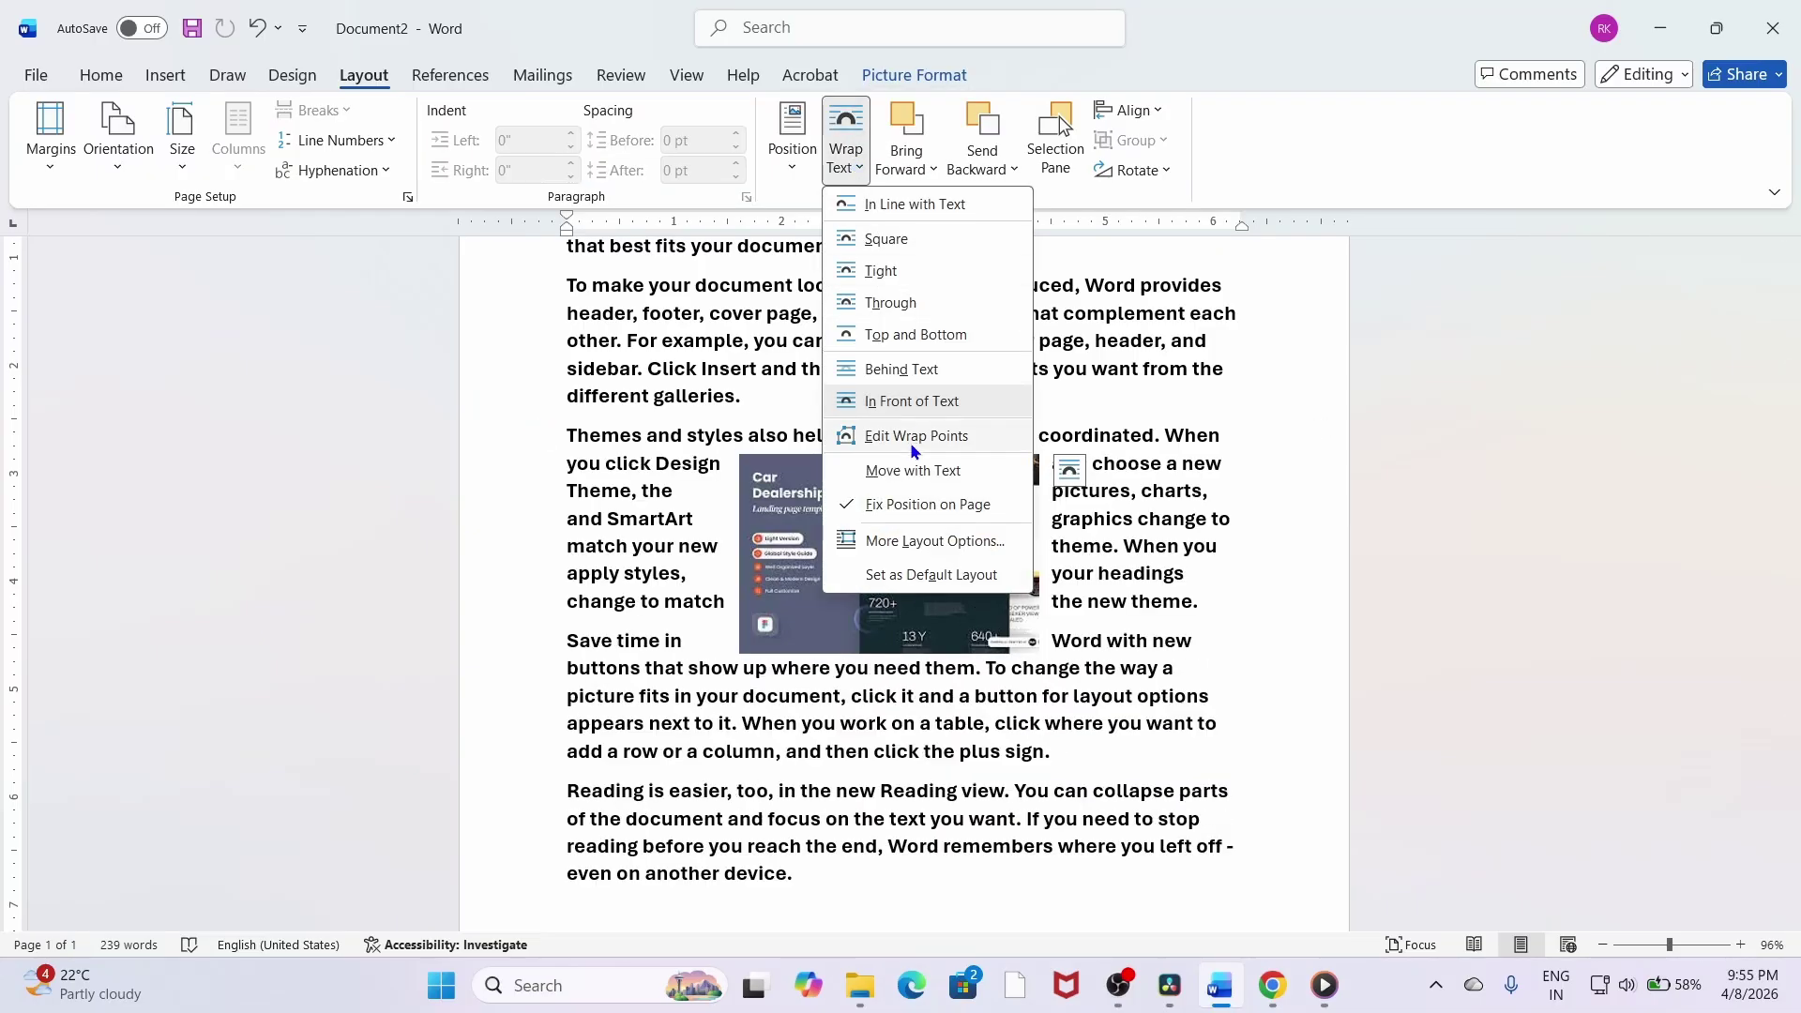
left_click(896, 369)
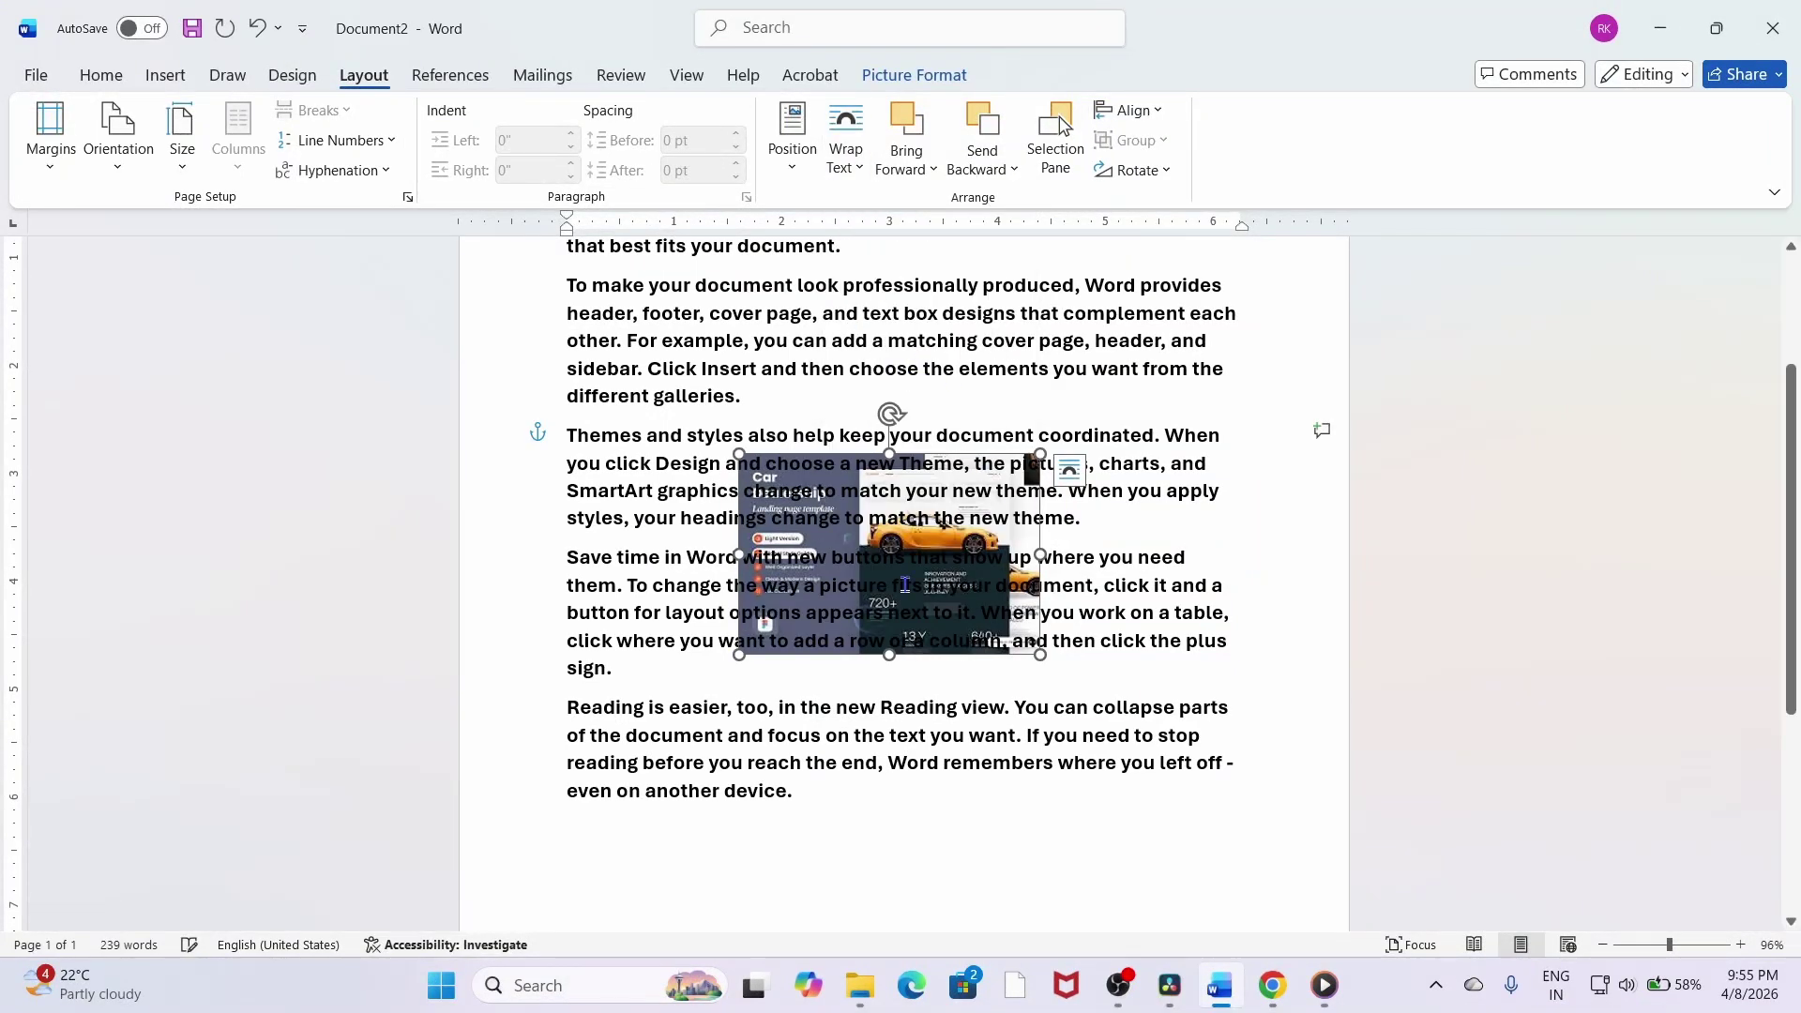
left_click_drag(1032, 587, 1034, 469)
left_click(1143, 604)
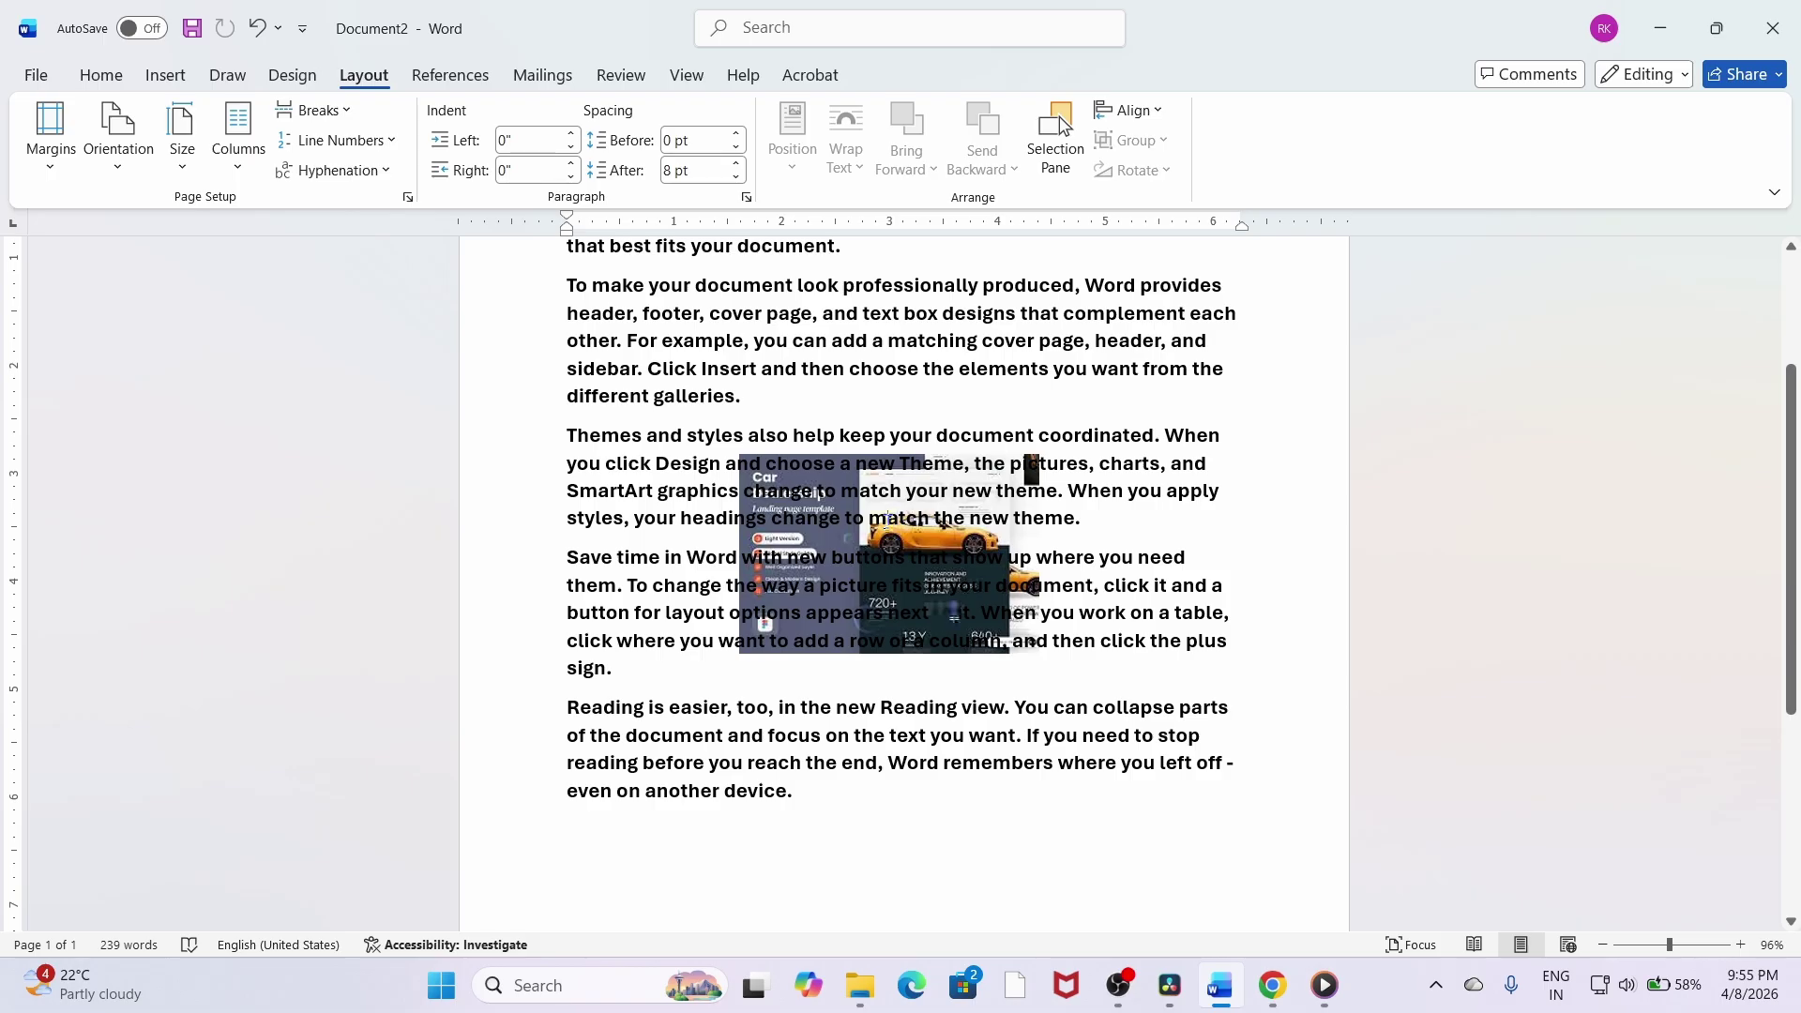
left_click(921, 626)
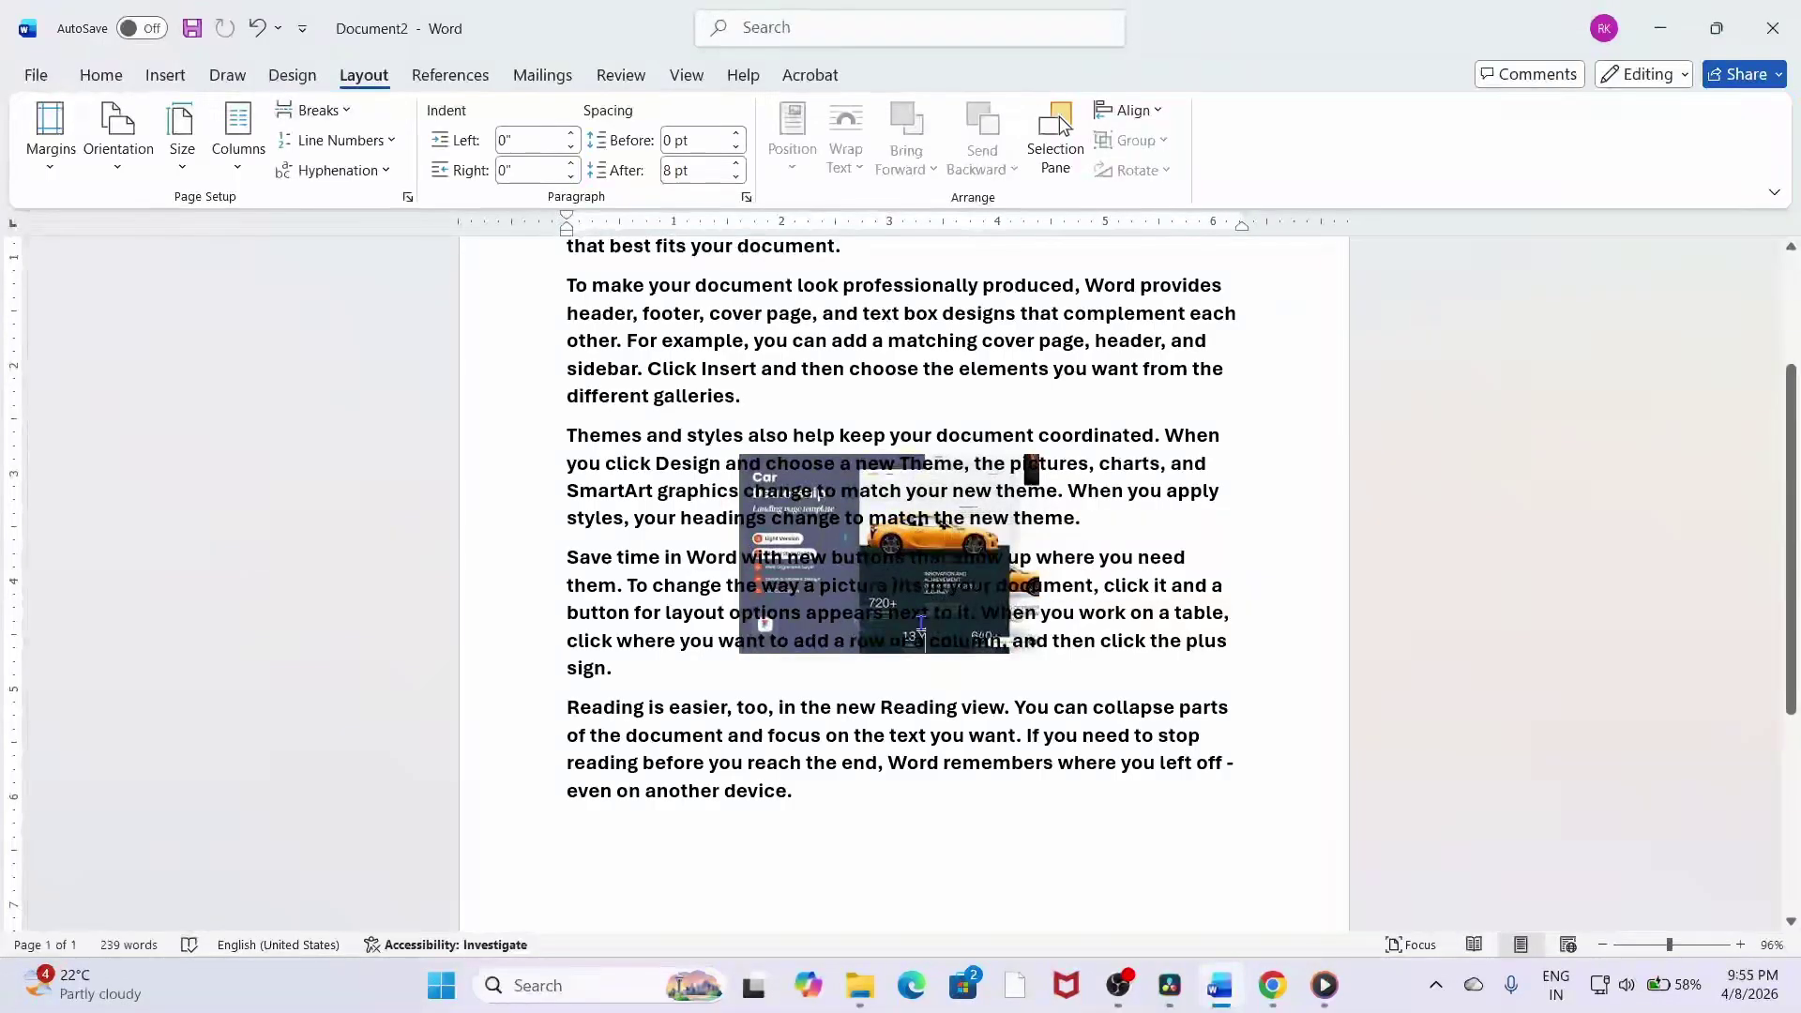
Bring the picture back in front of the text.
left_click(865, 529)
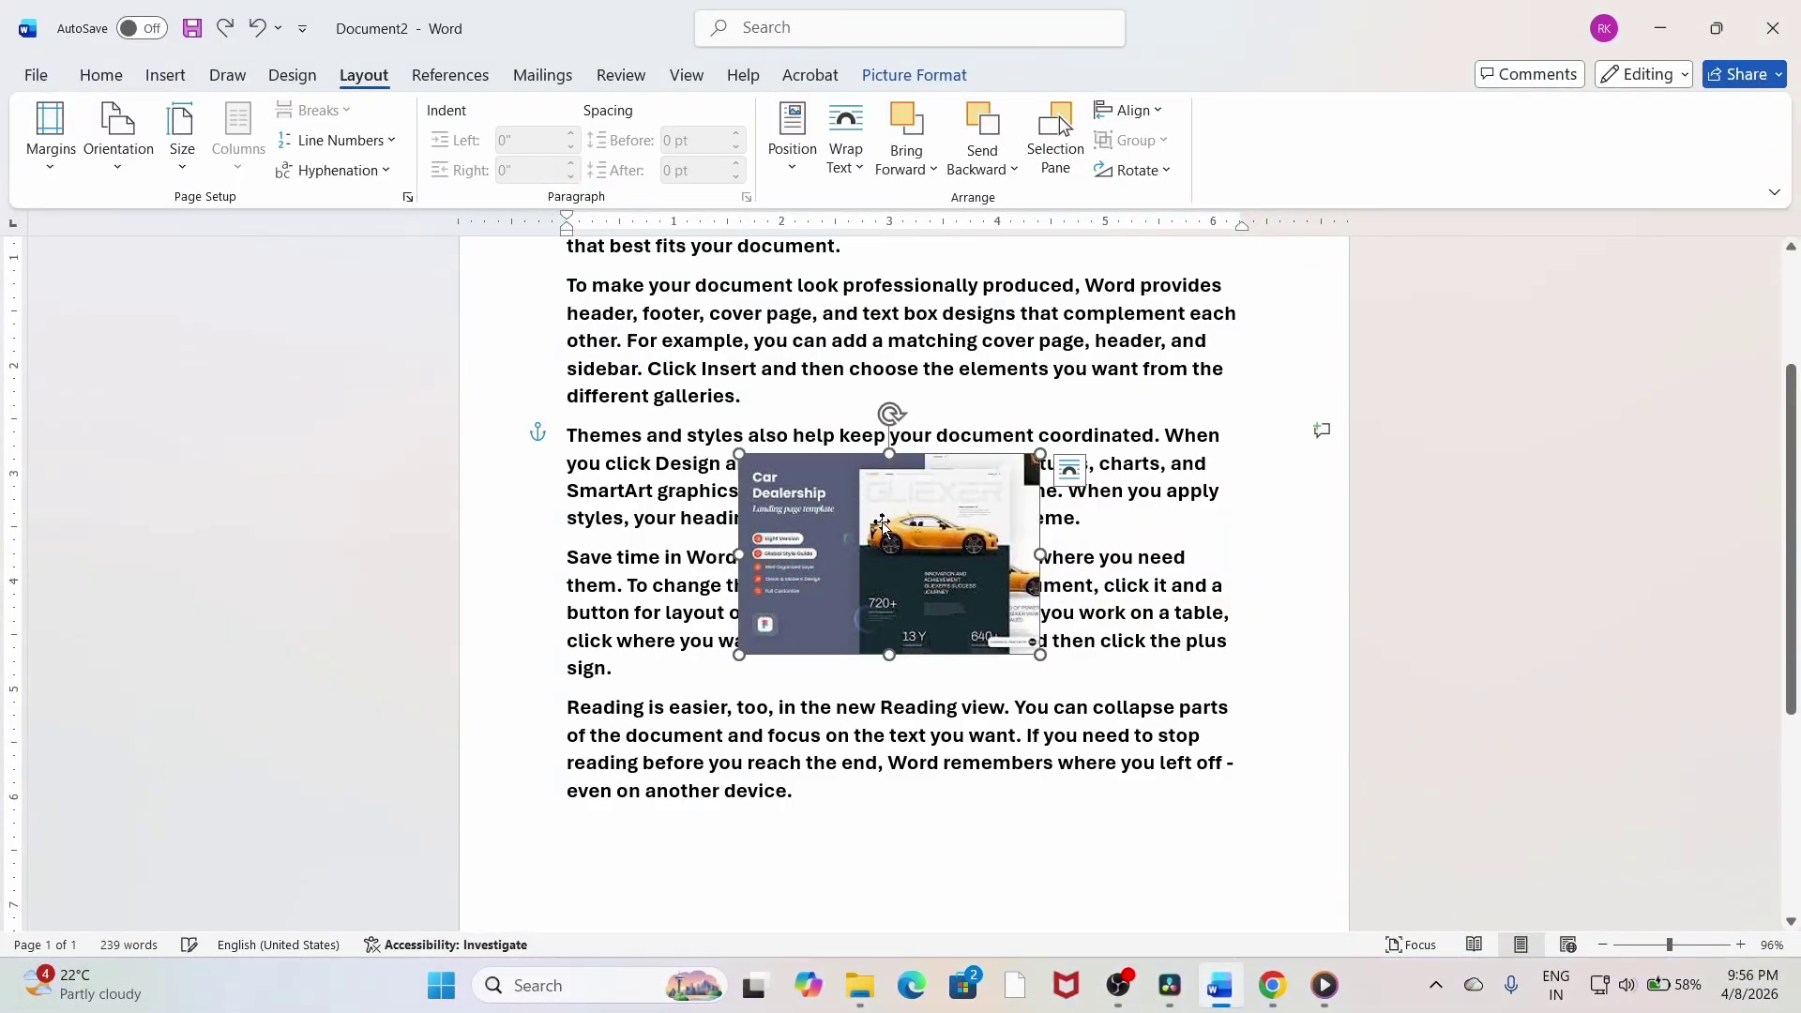
left_click(854, 167)
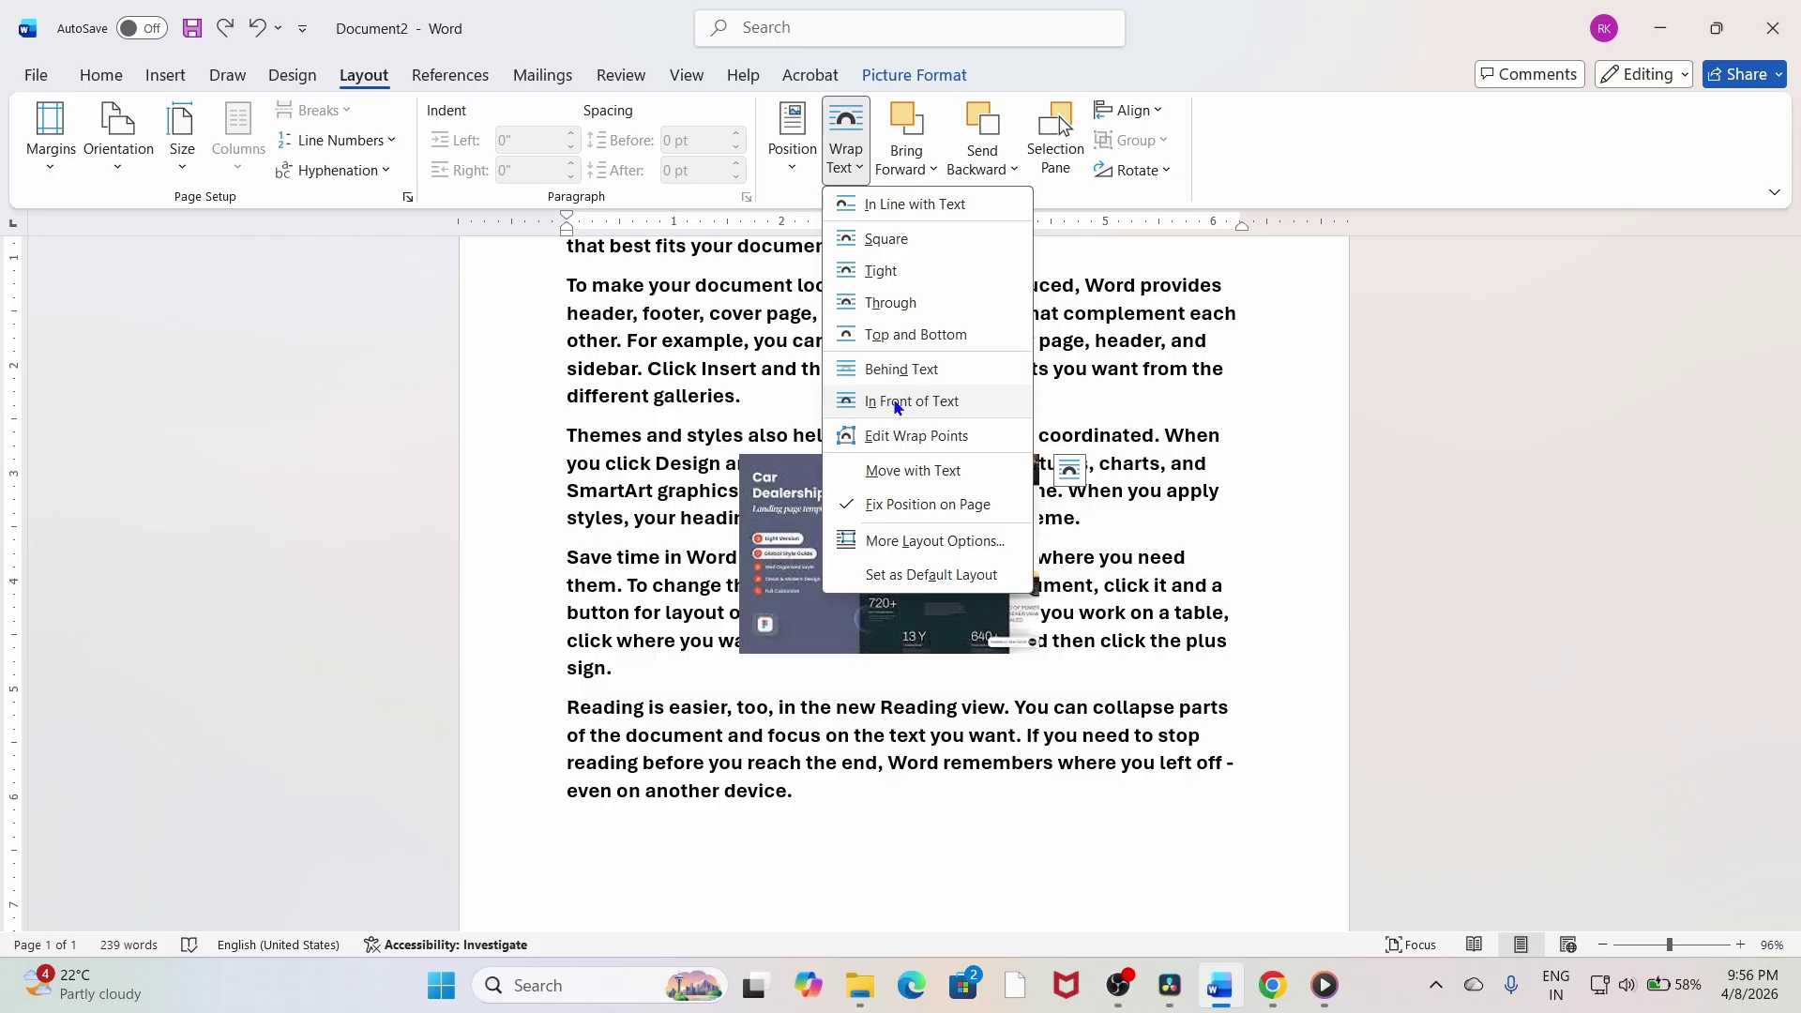
left_click(1010, 546)
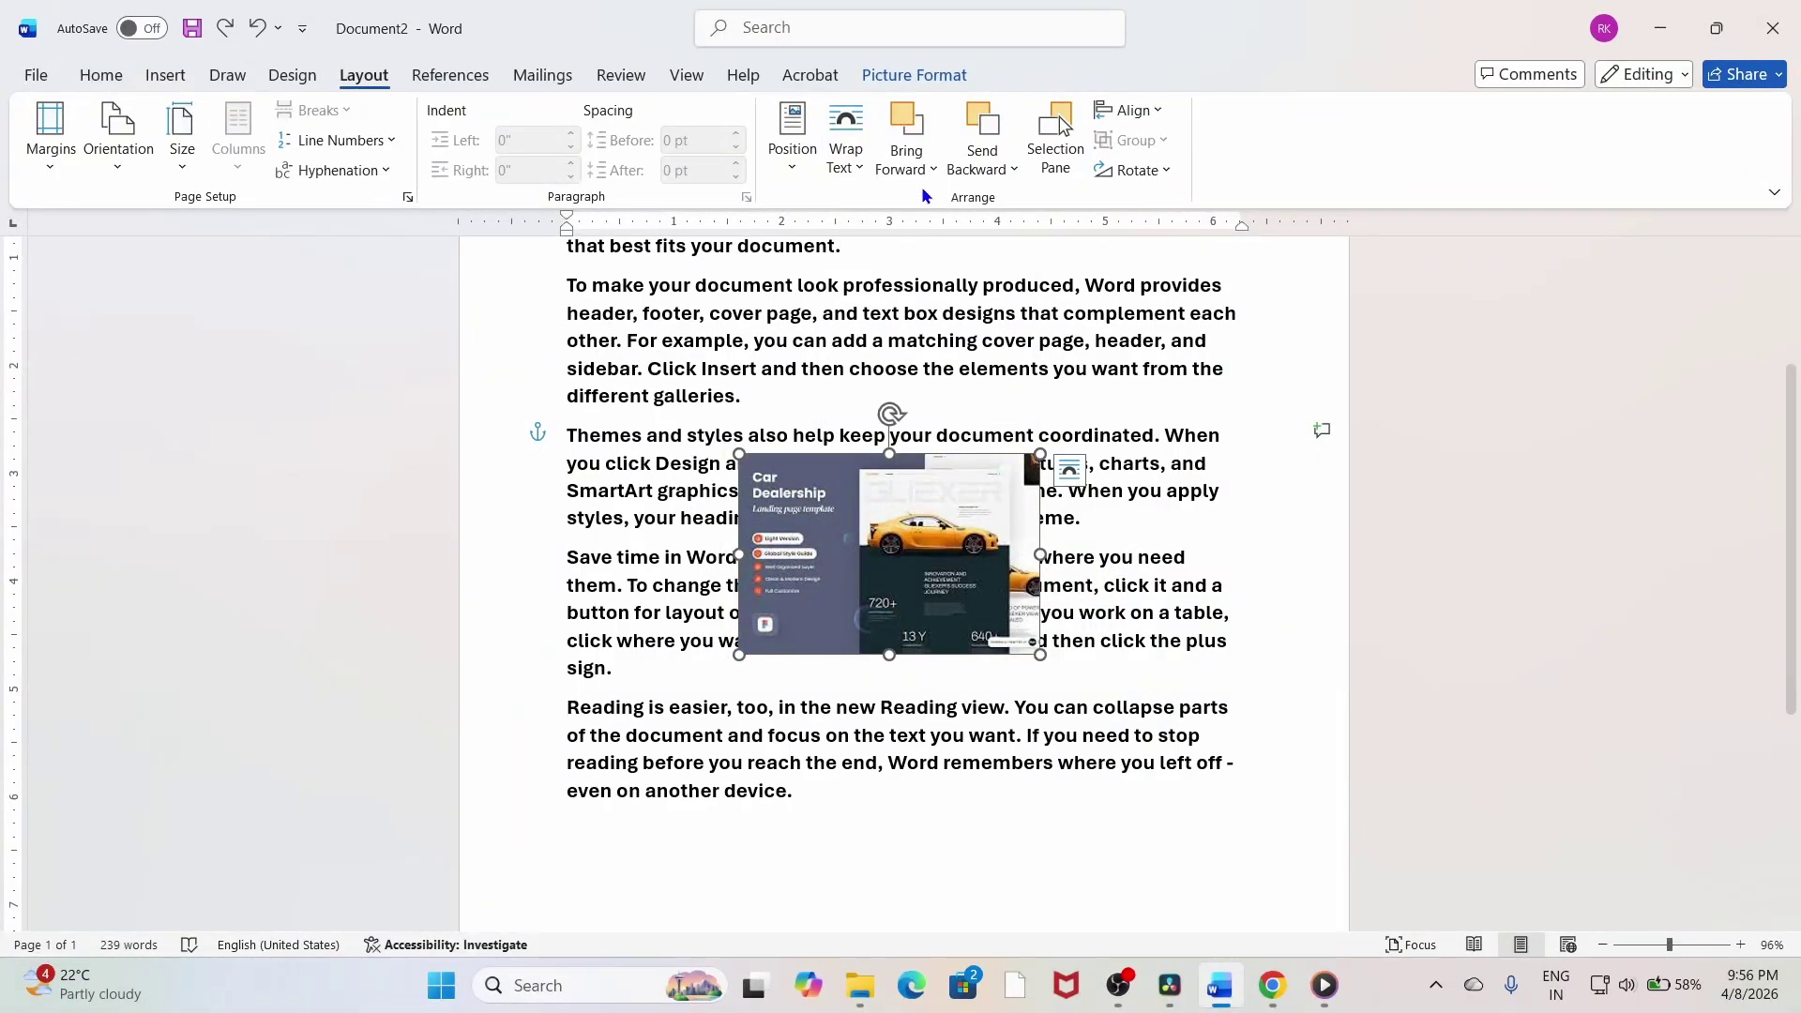
Place the picture behind the text again, and change its text wrapping to Through.
left_click(845, 152)
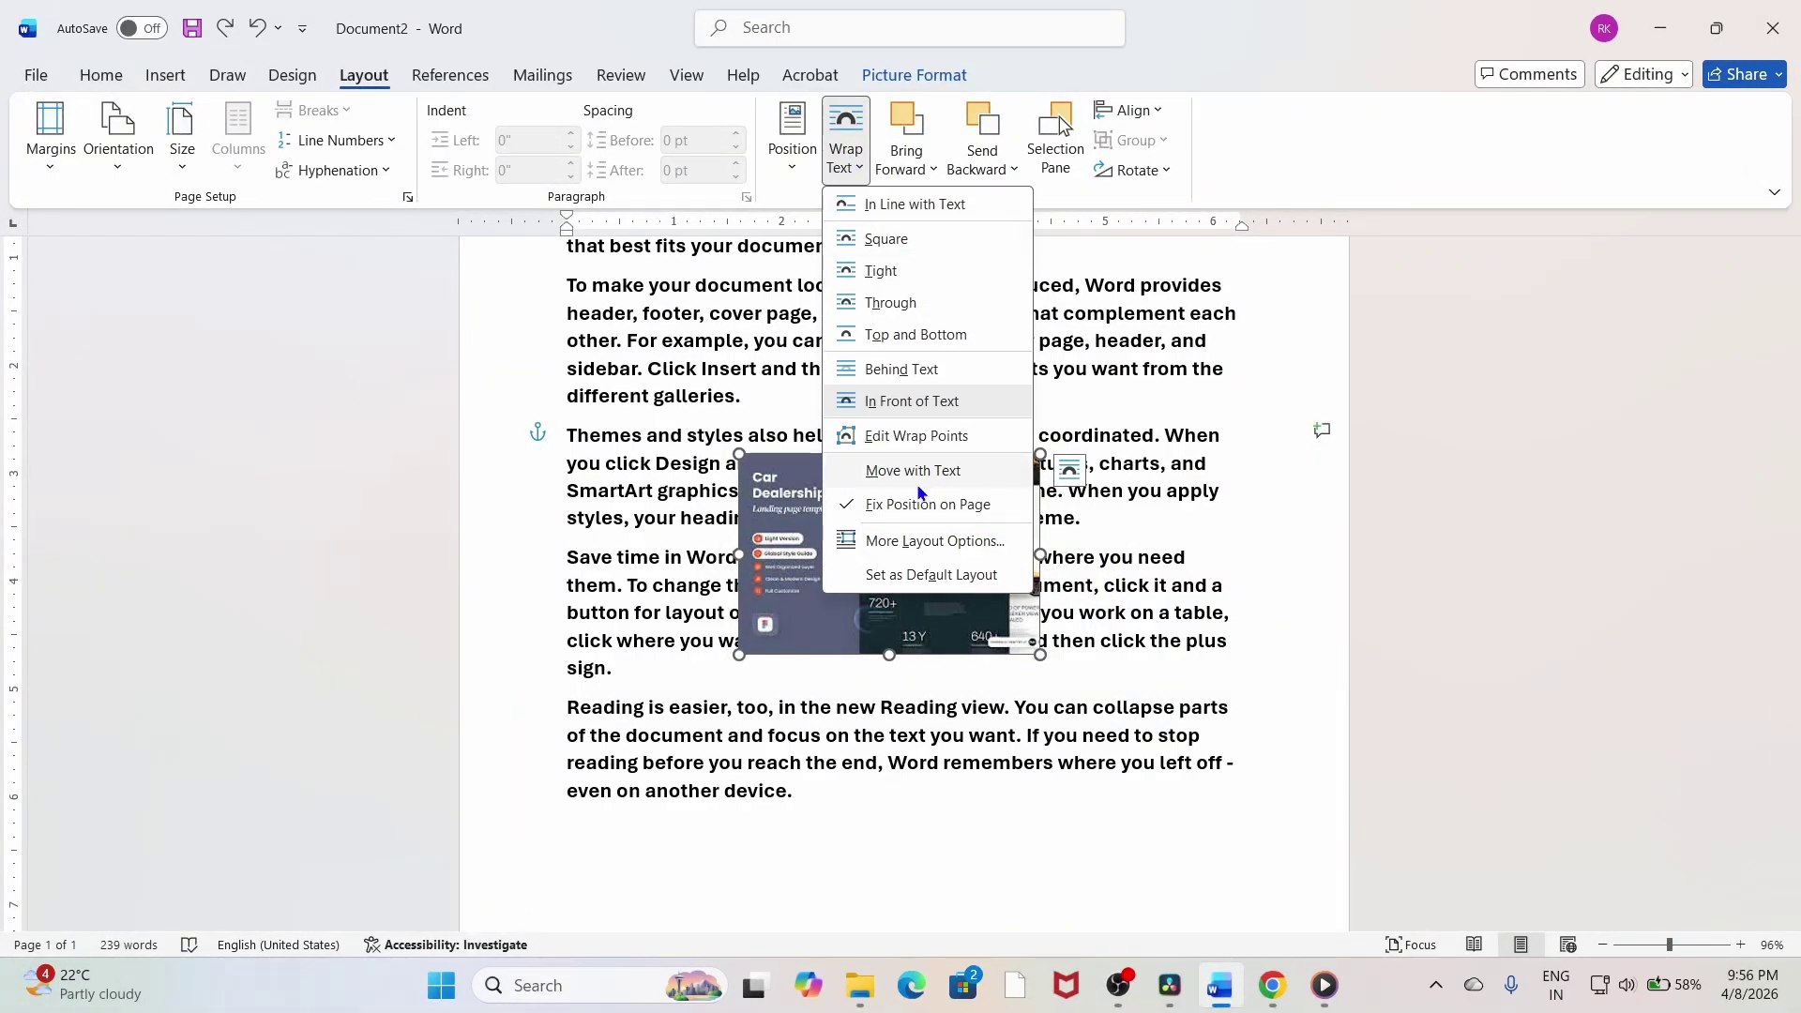
left_click(870, 372)
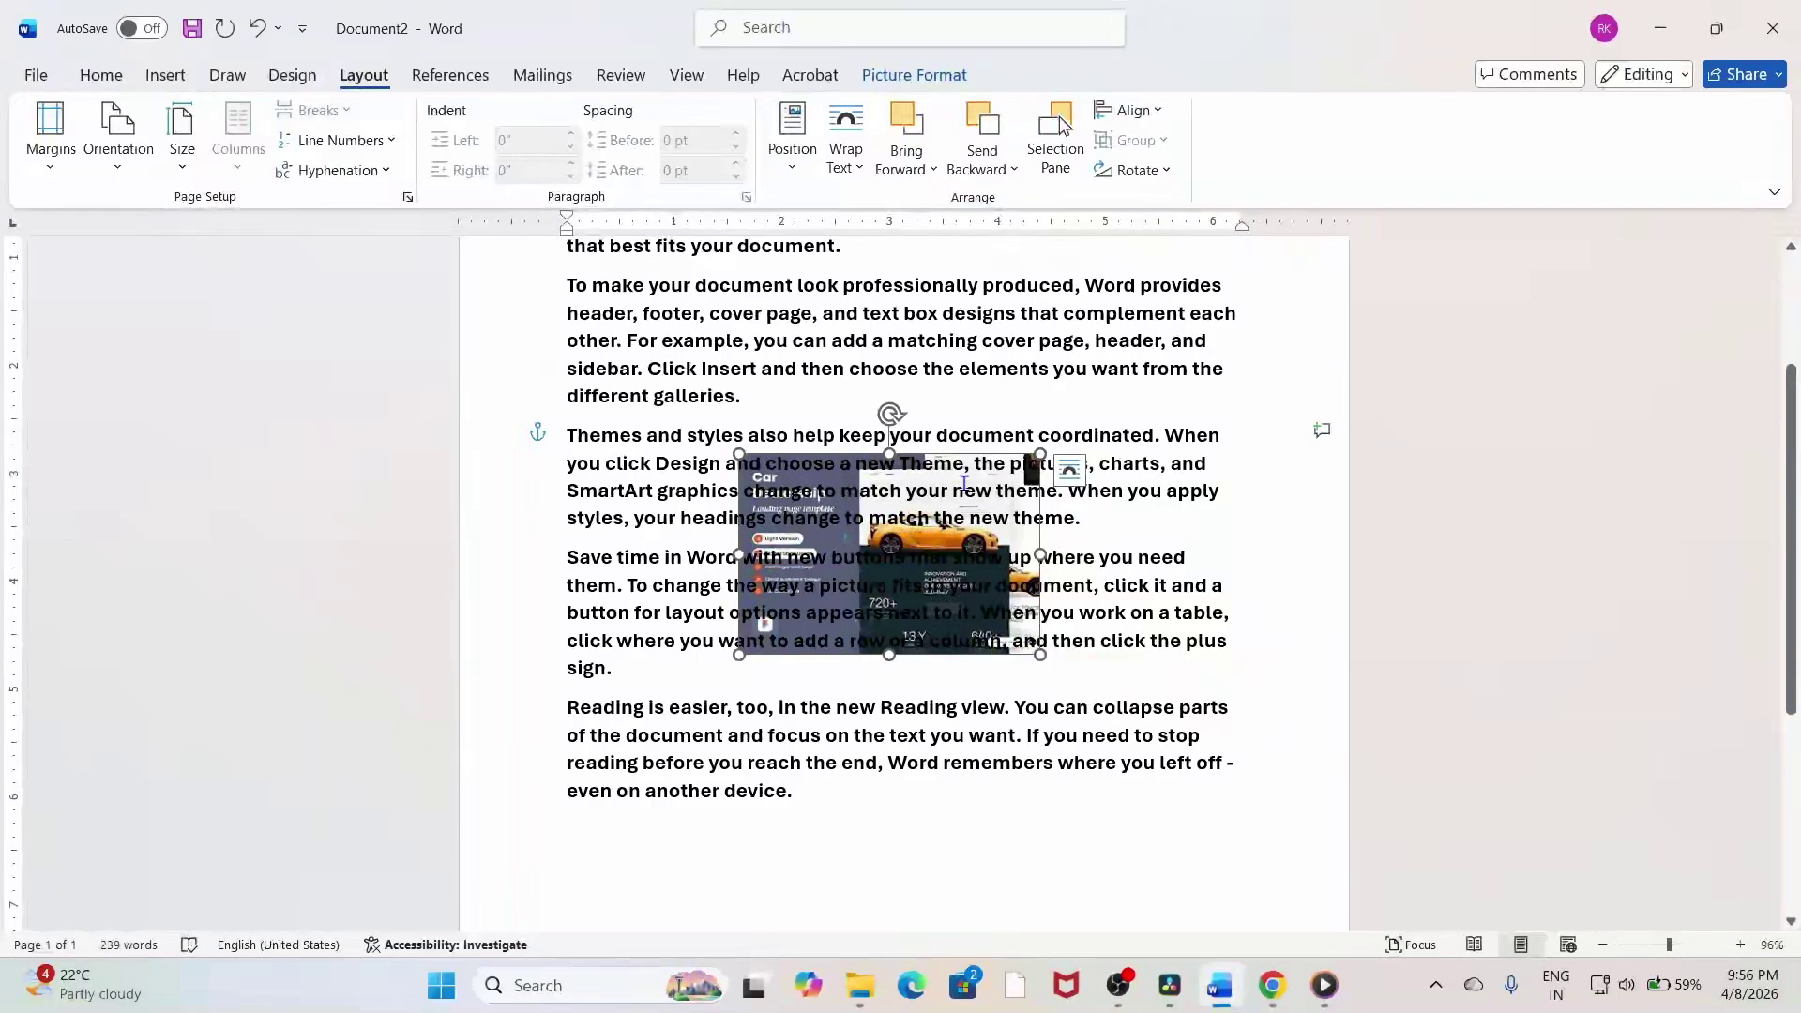
left_click(862, 166)
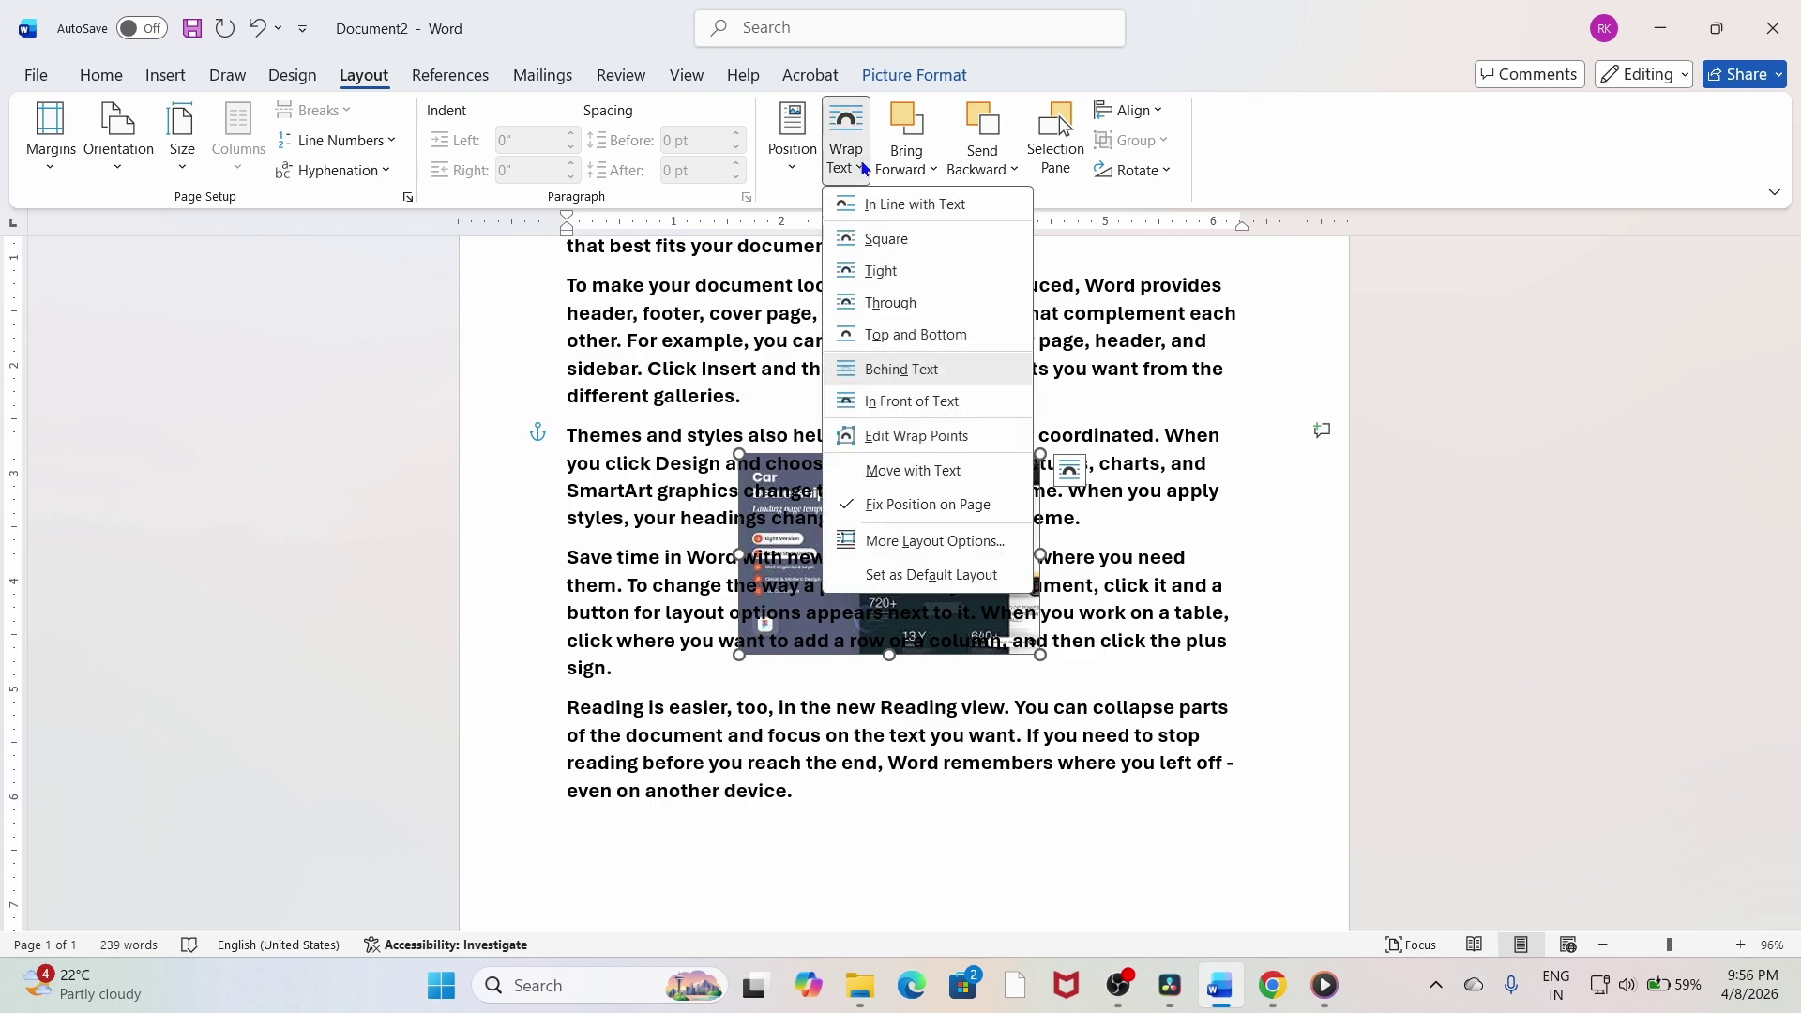
left_click(891, 302)
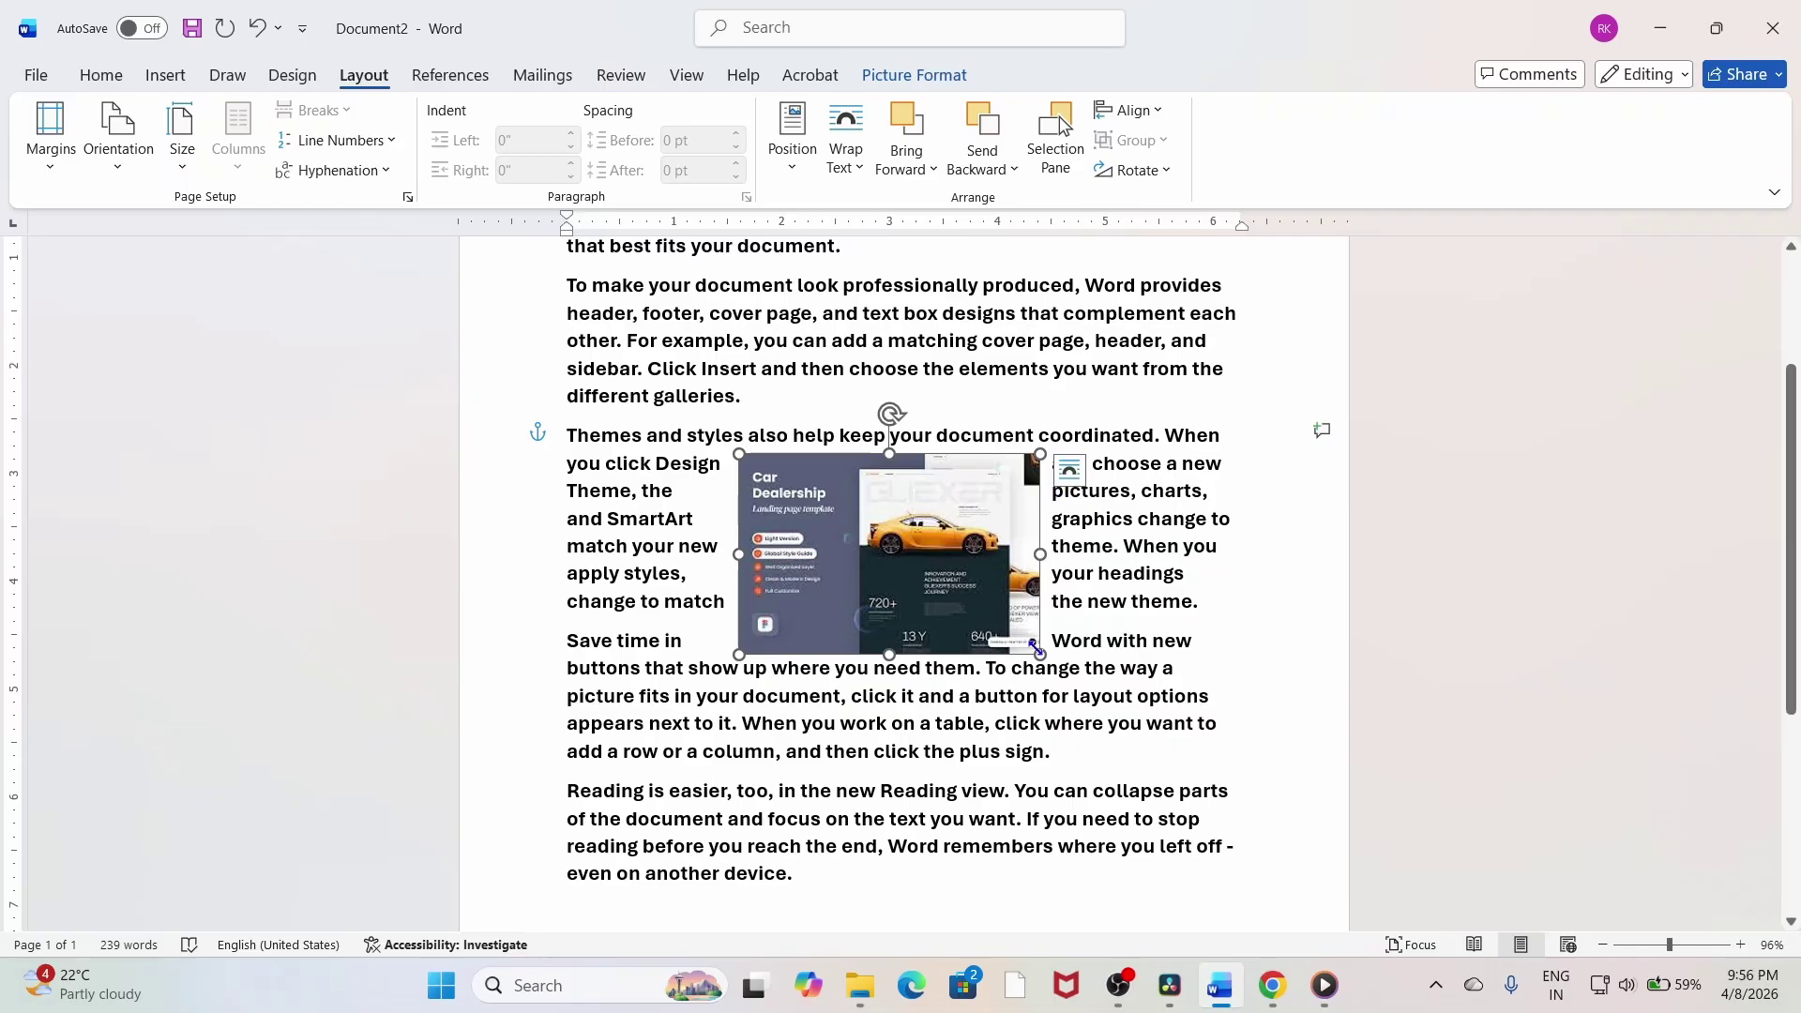
Apply the black-framed oval picture style with a shadow below to the picture.
left_click(913, 75)
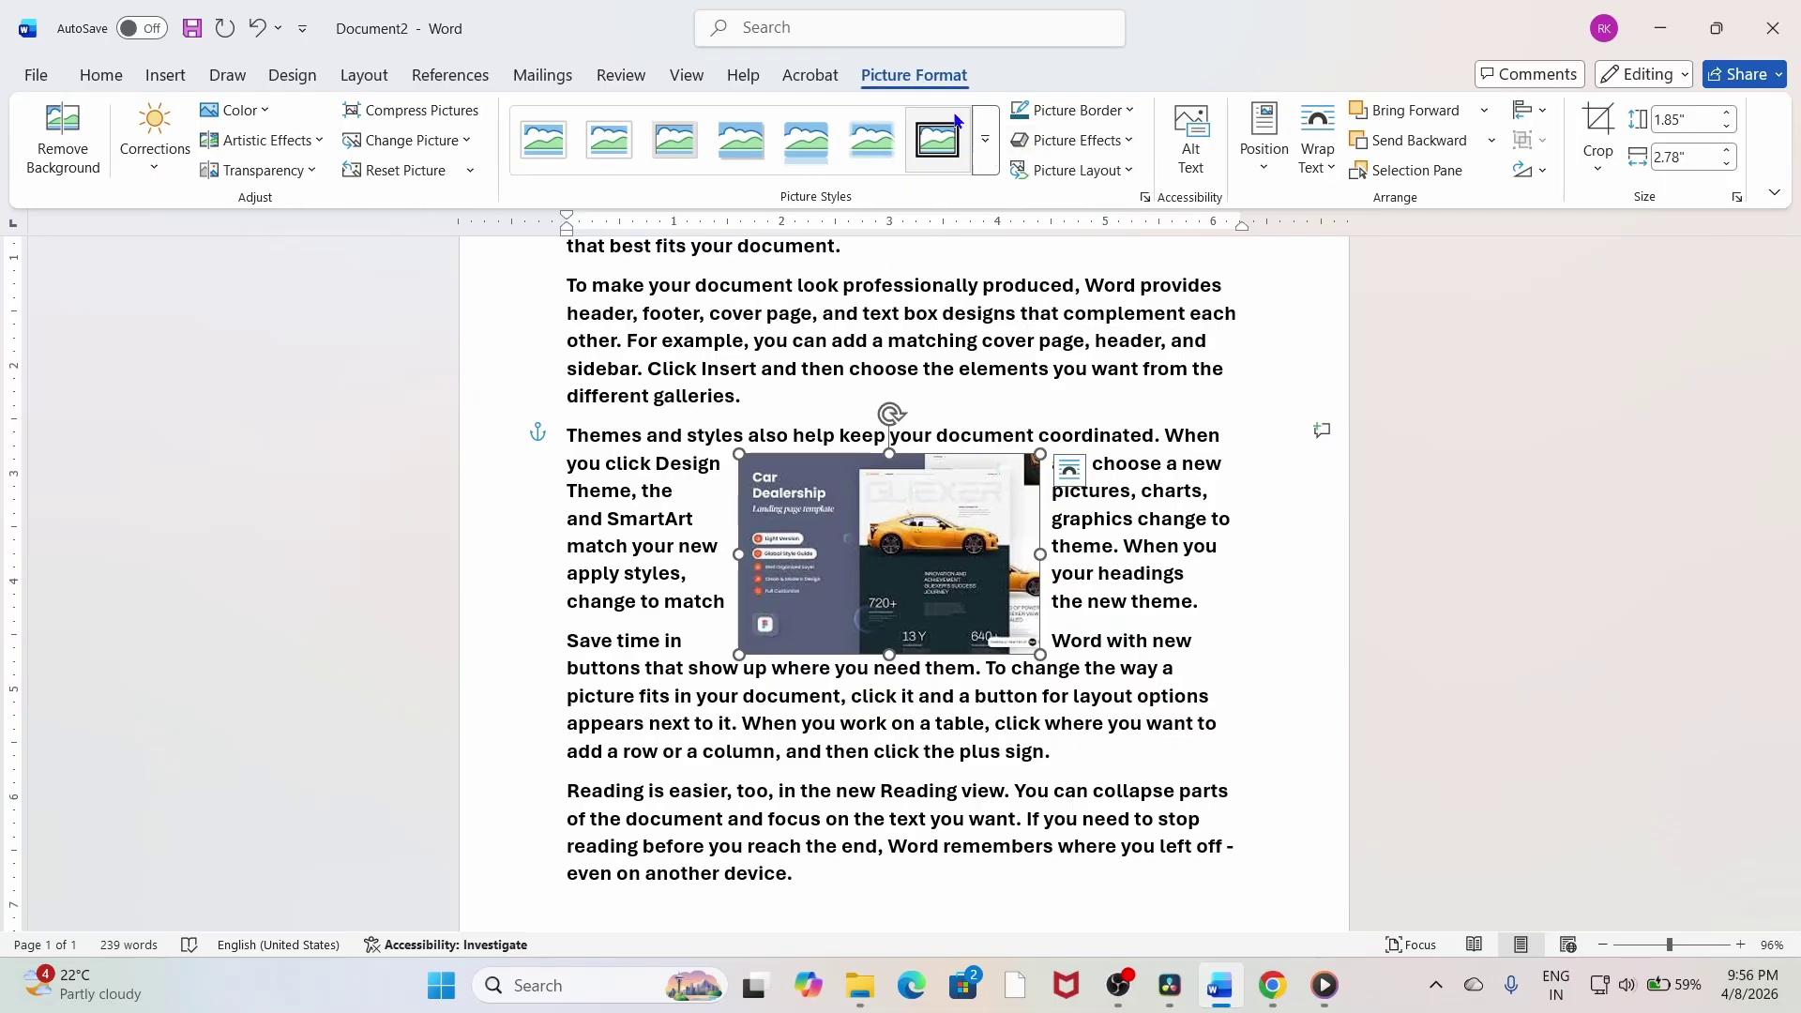
left_click(984, 138)
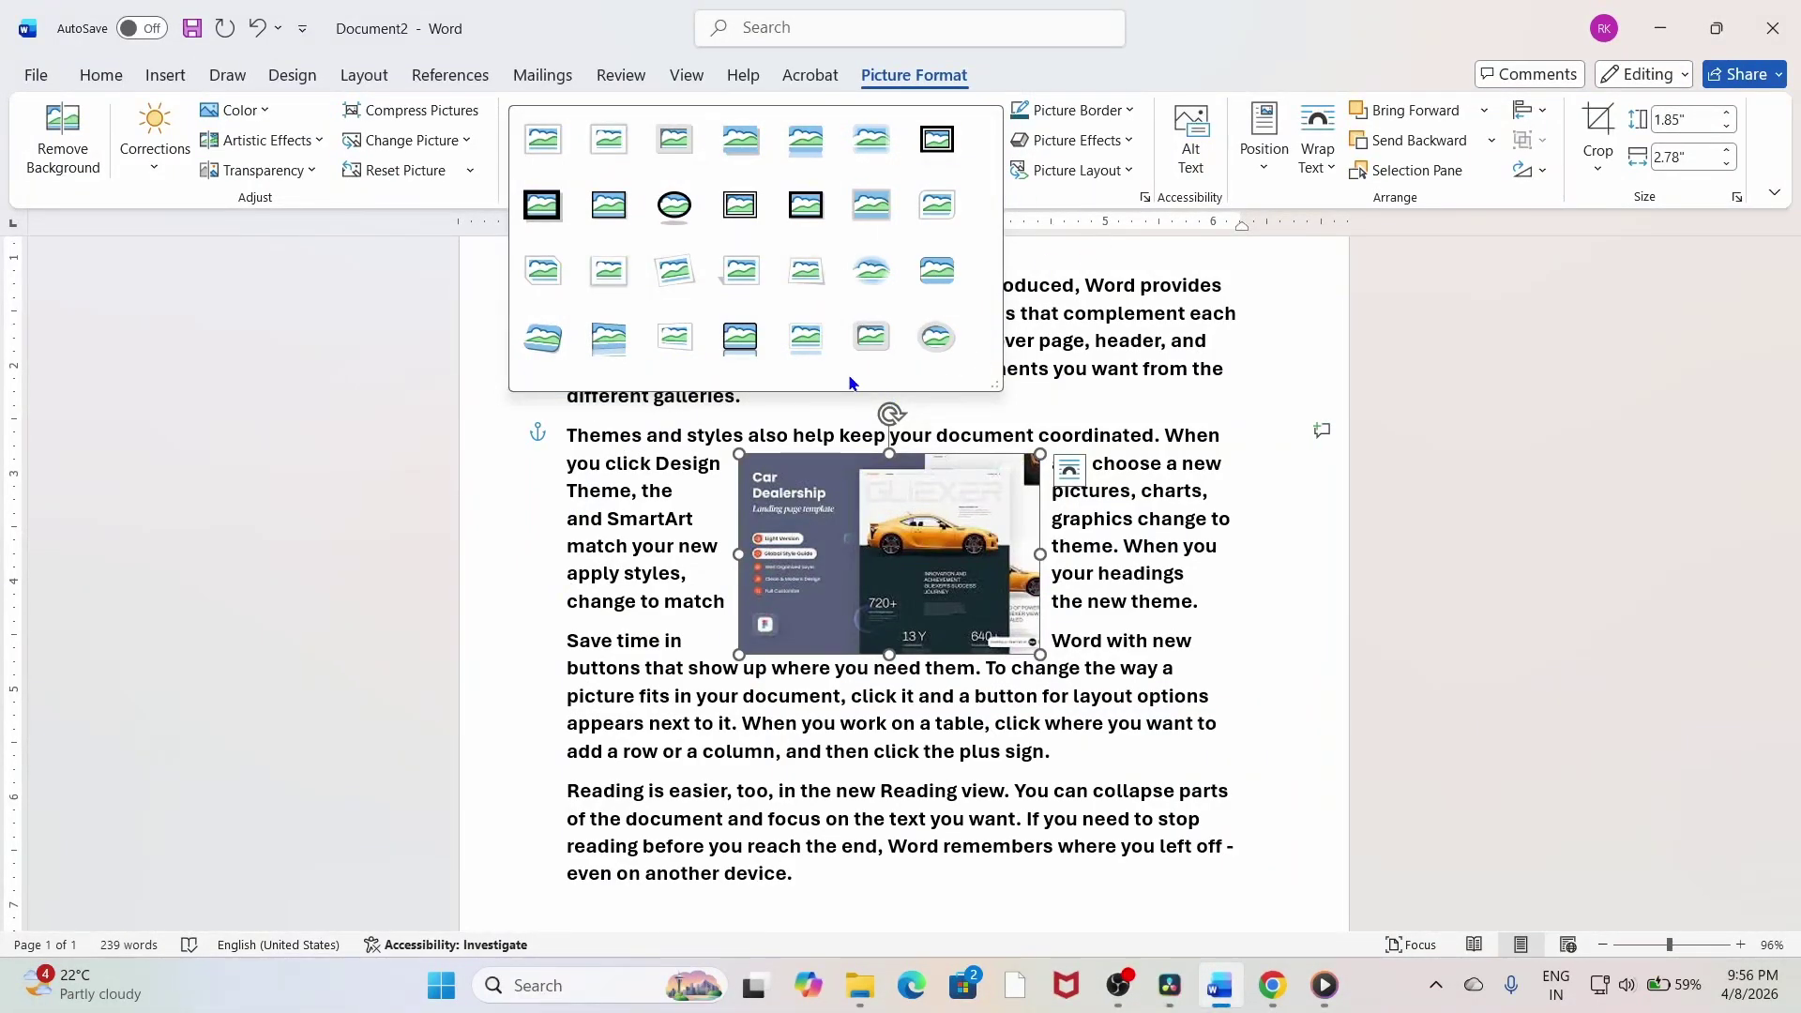
left_click(675, 206)
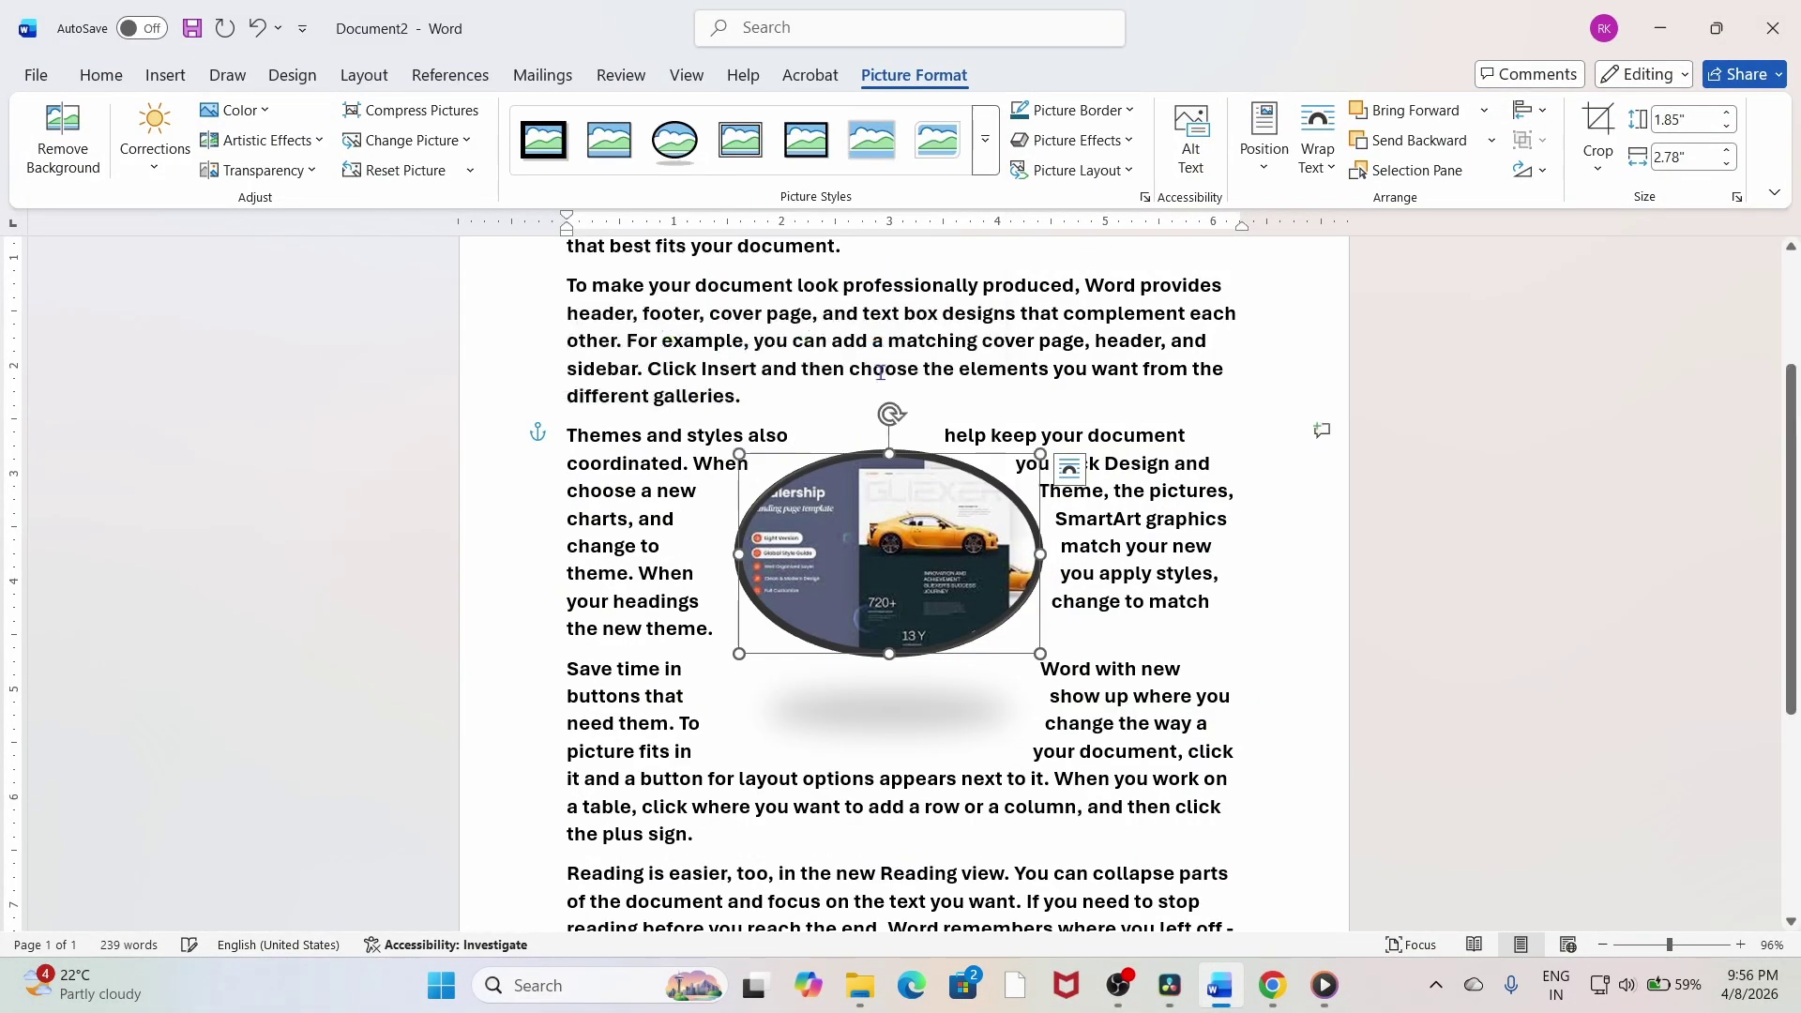
Try Square text wrapping on the oval picture, and change its wrapping to Tight.
scroll(951, 637, "up", 1)
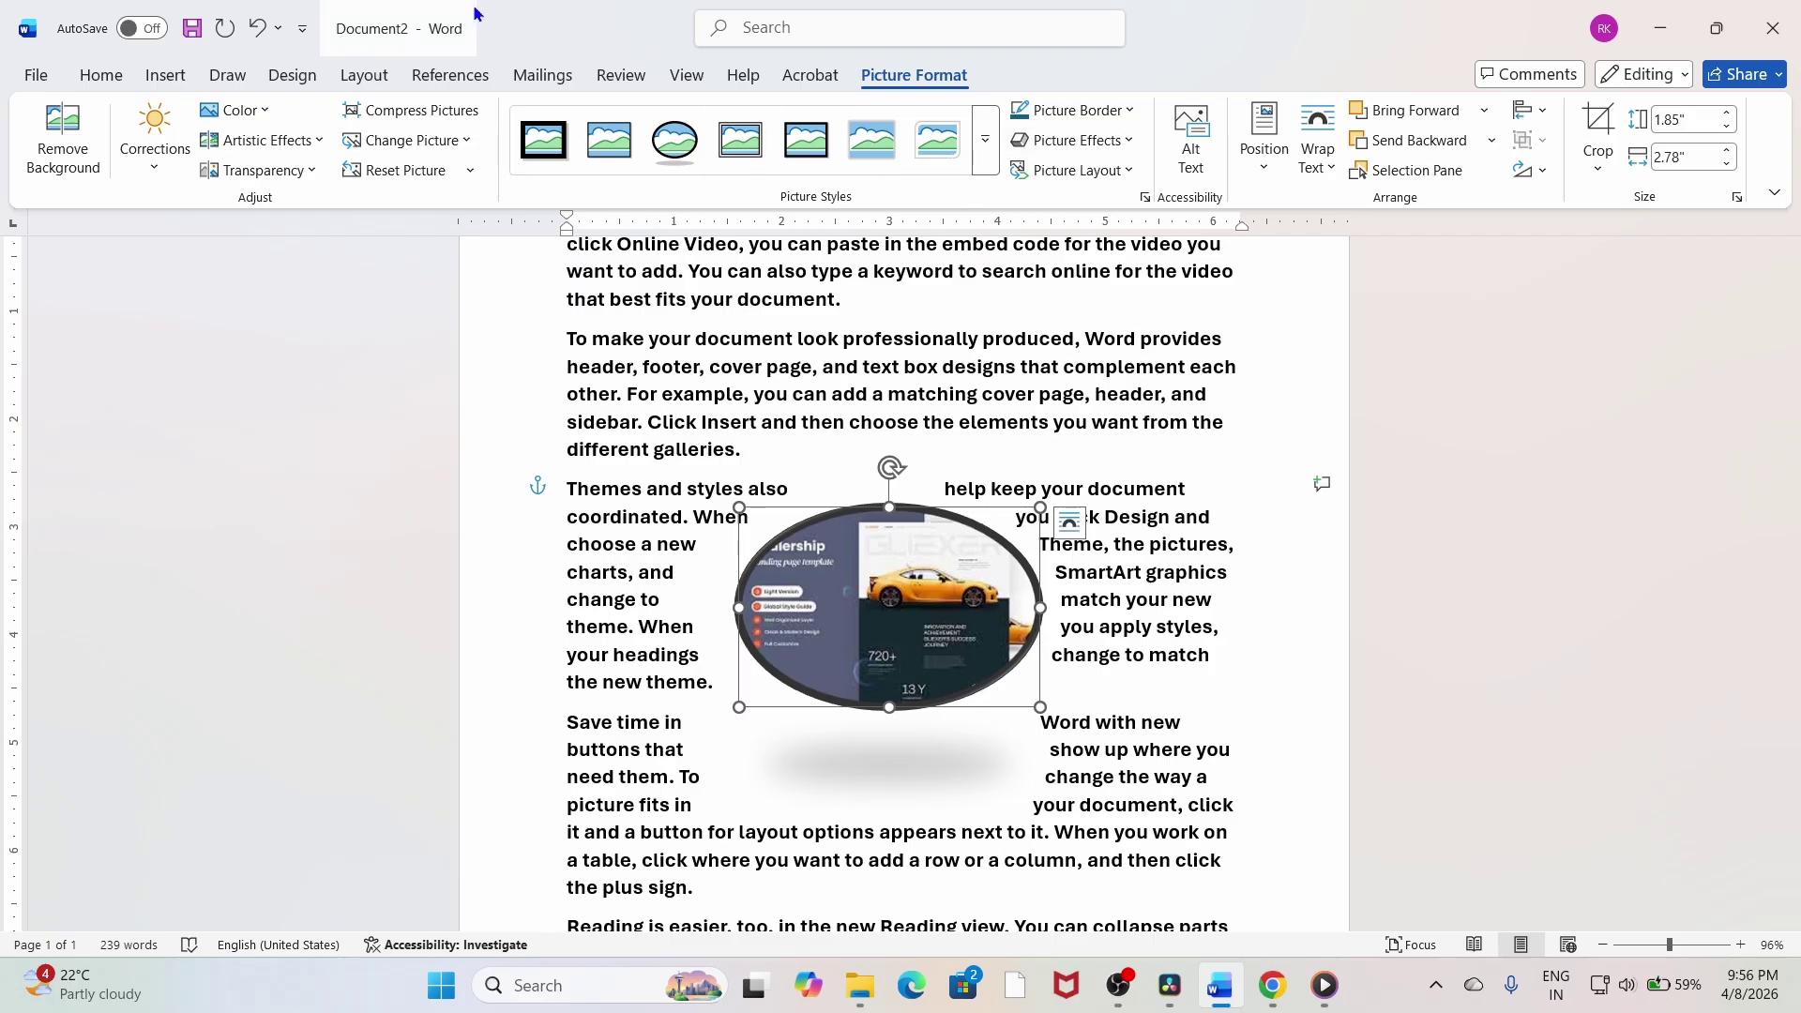
left_click(362, 75)
left_click(845, 150)
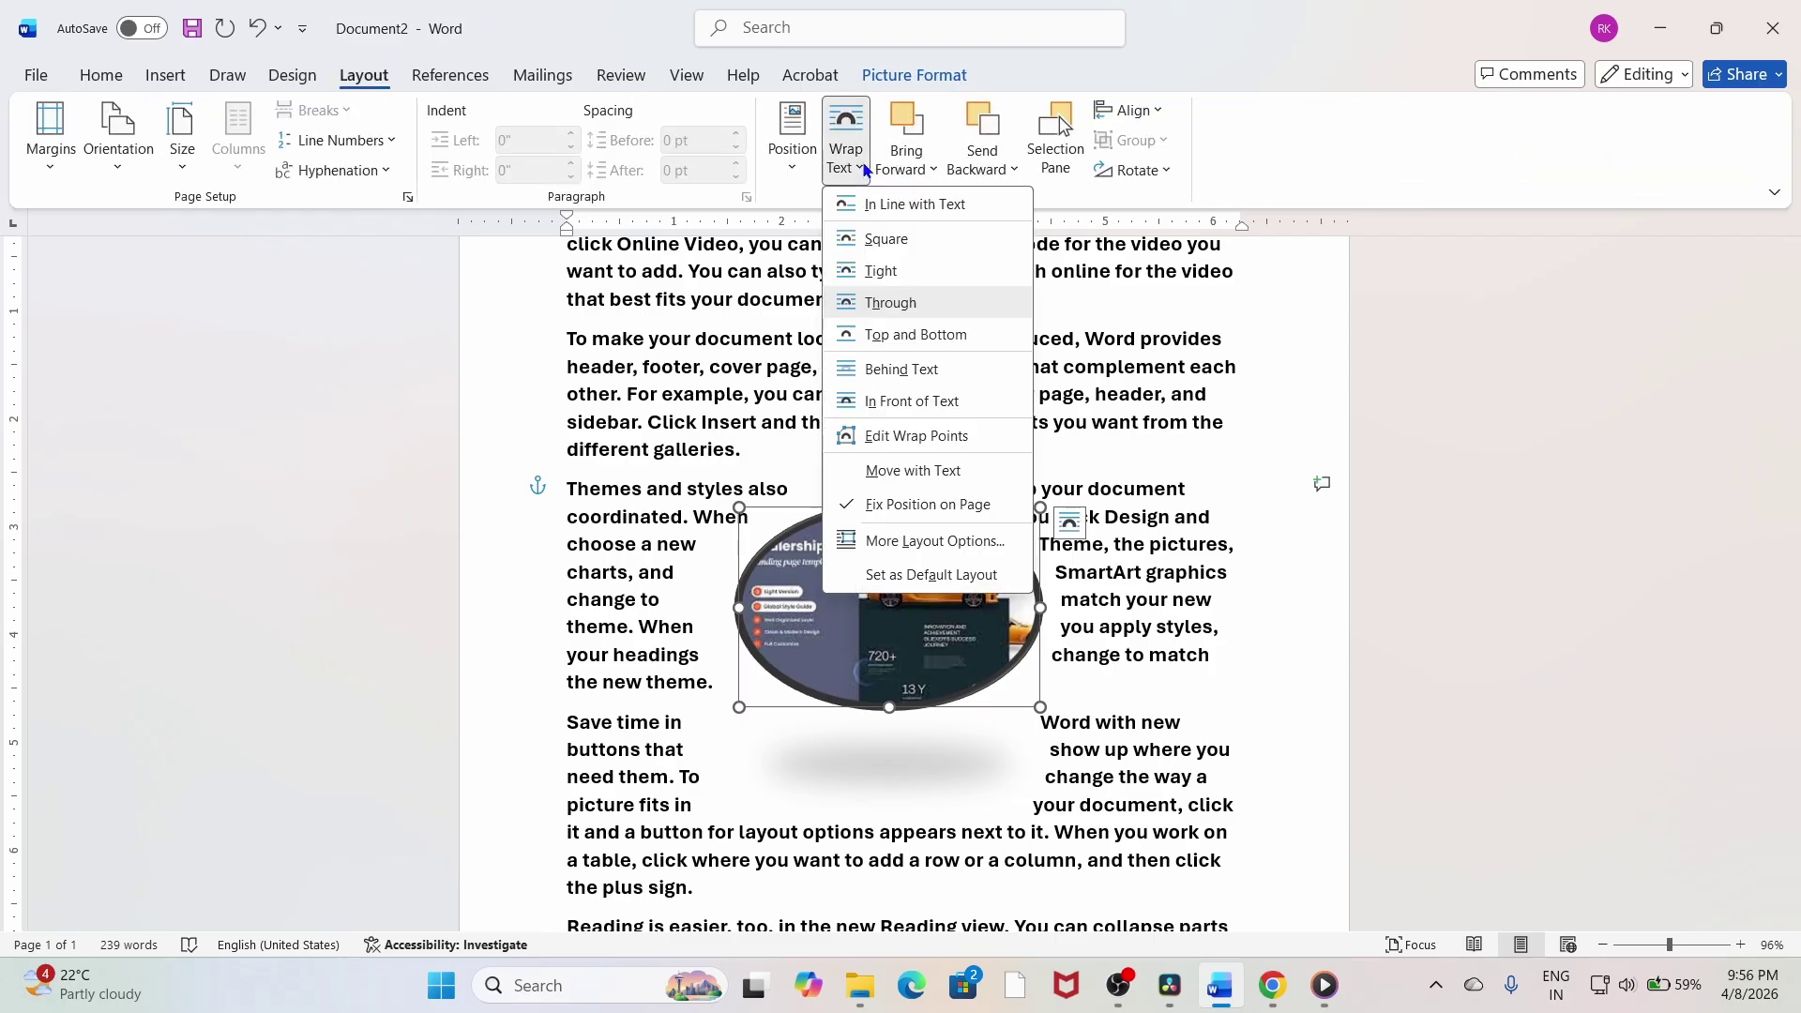
left_click(887, 272)
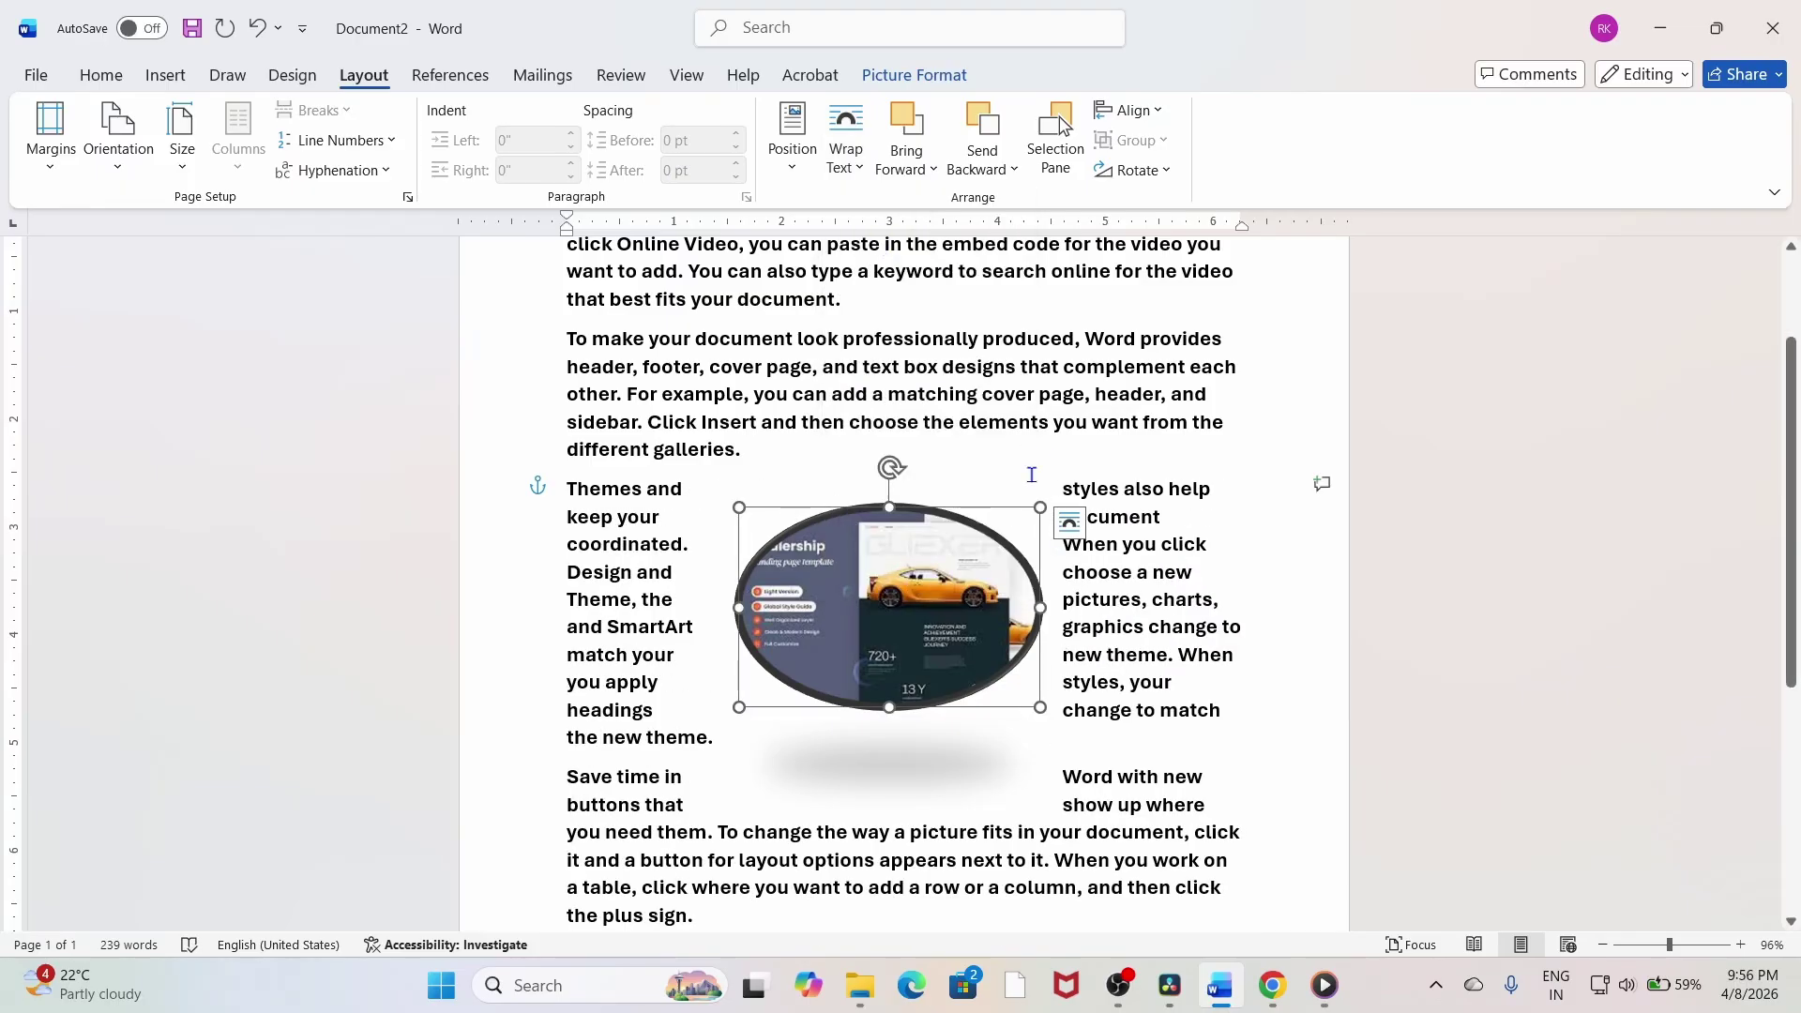
left_click(845, 140)
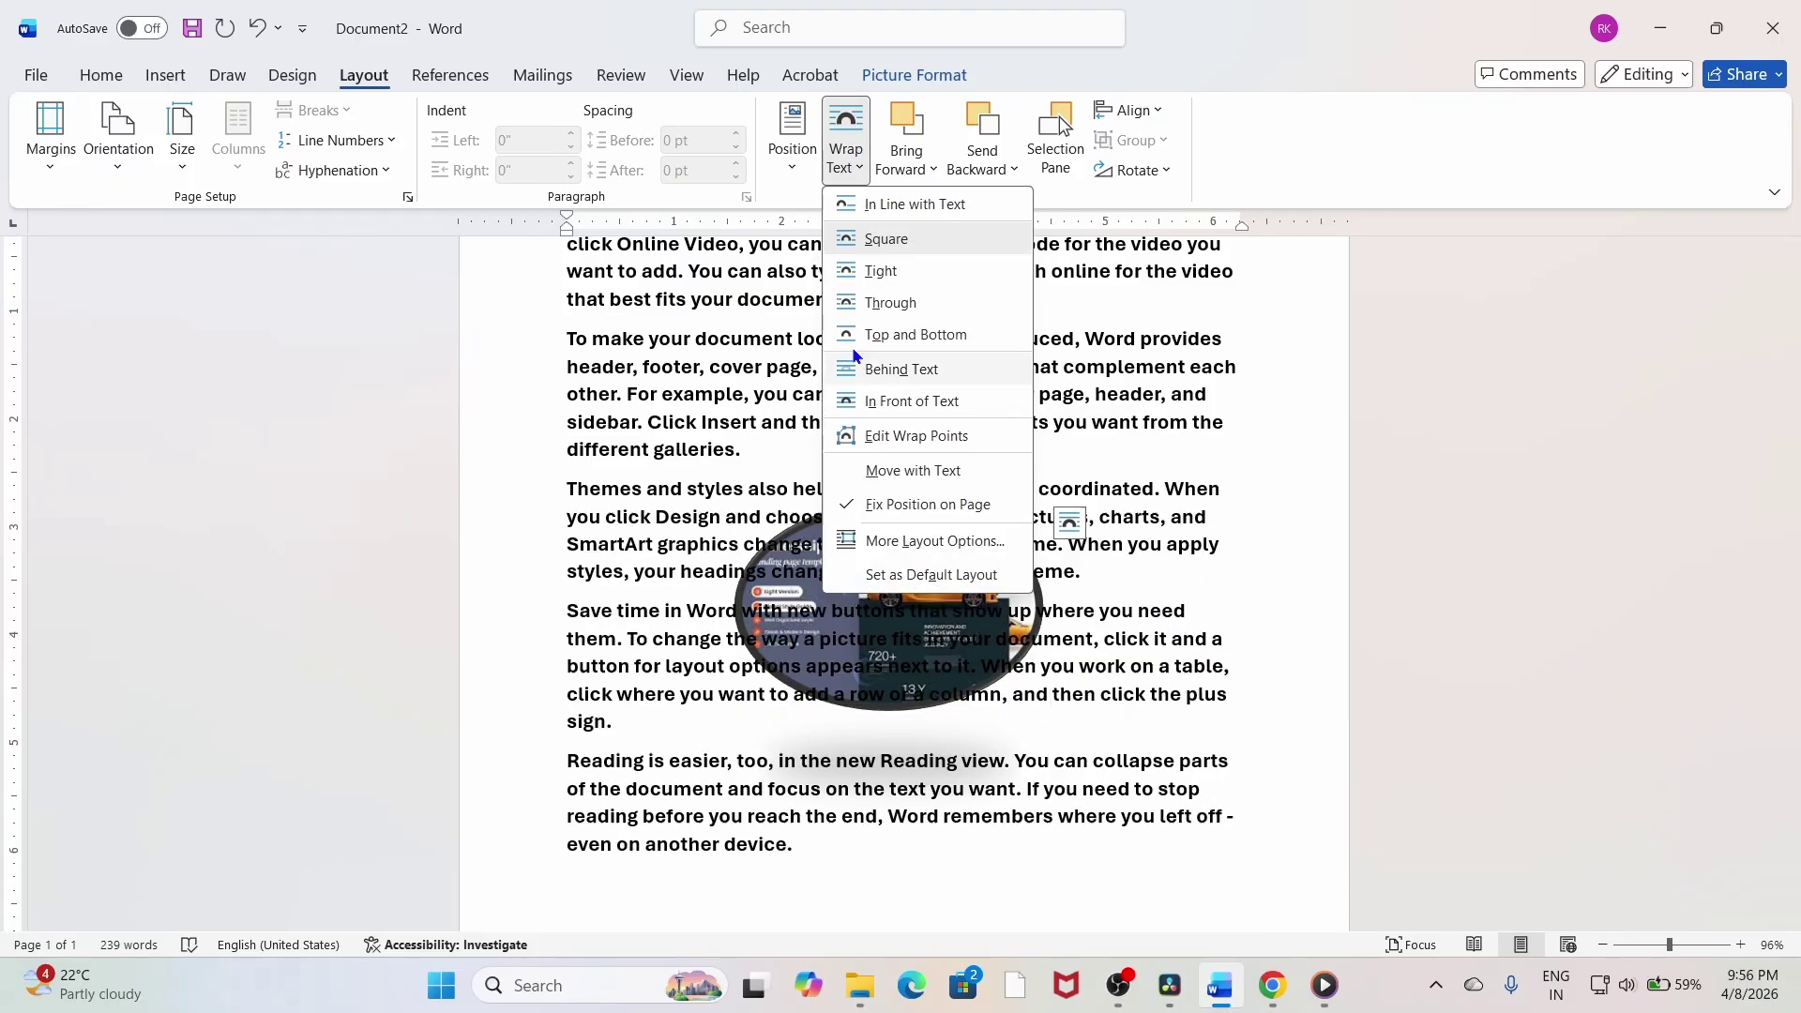
left_click(887, 272)
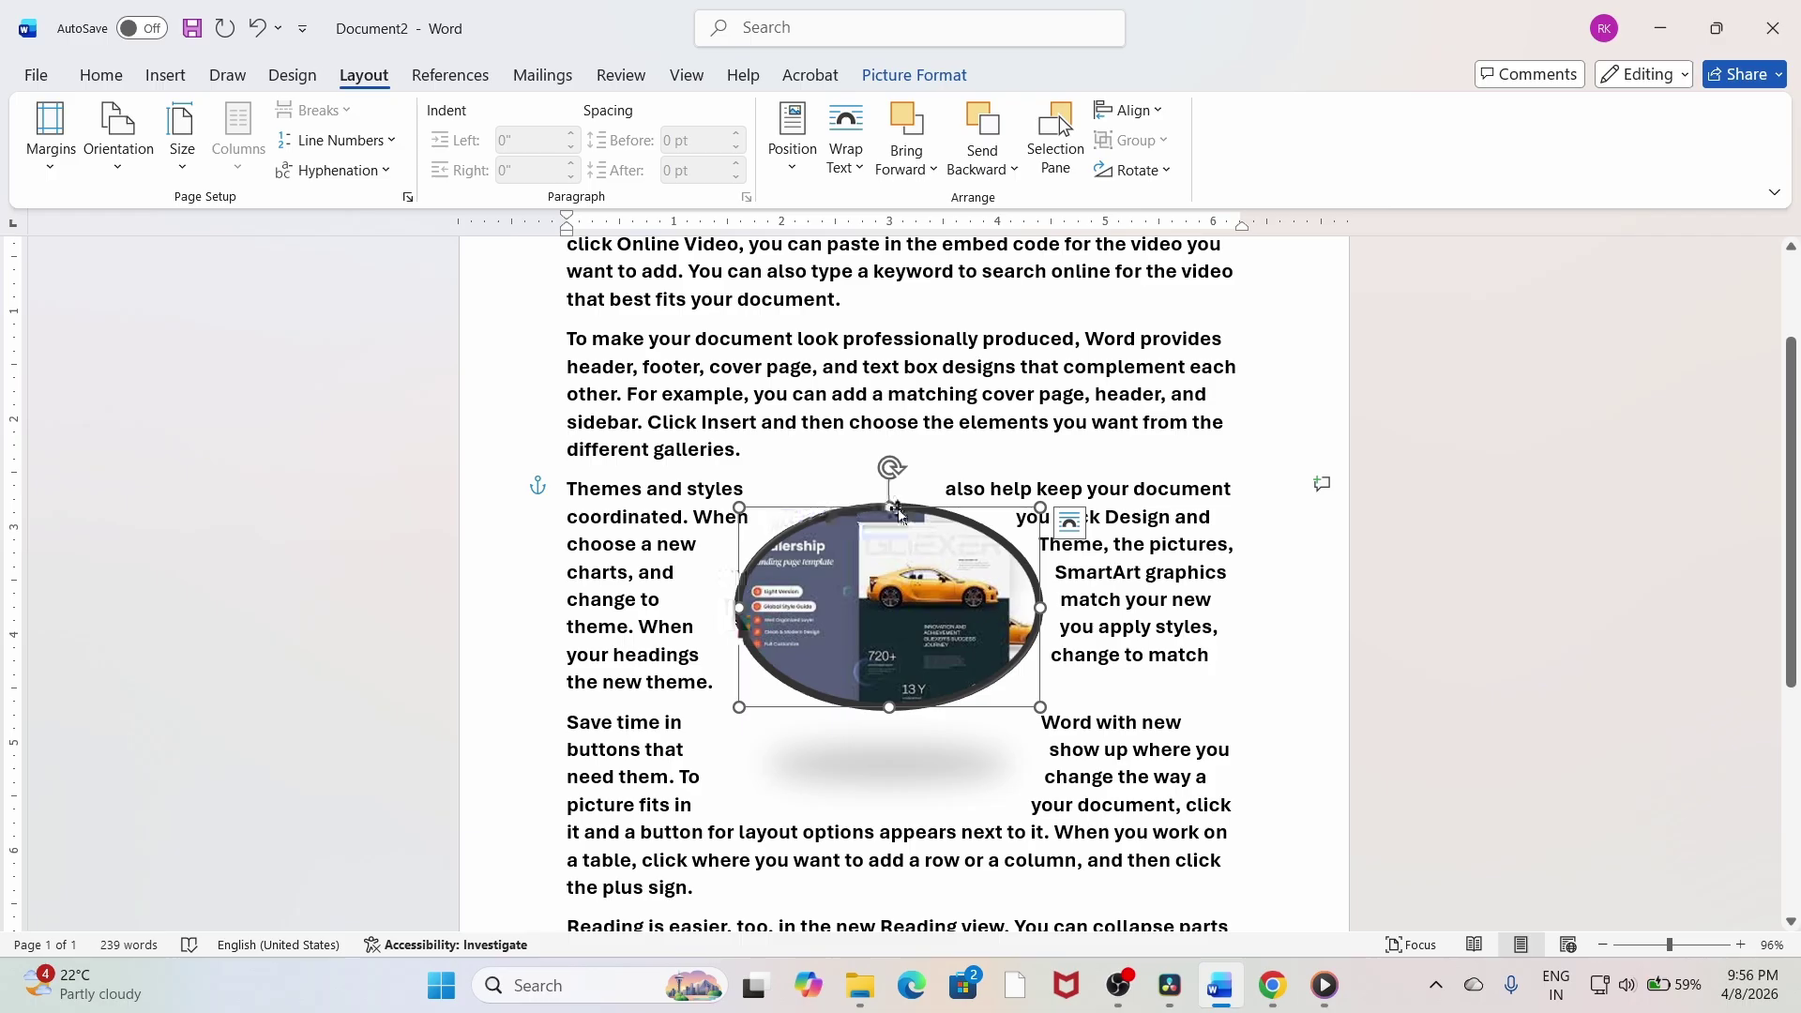
left_click(852, 163)
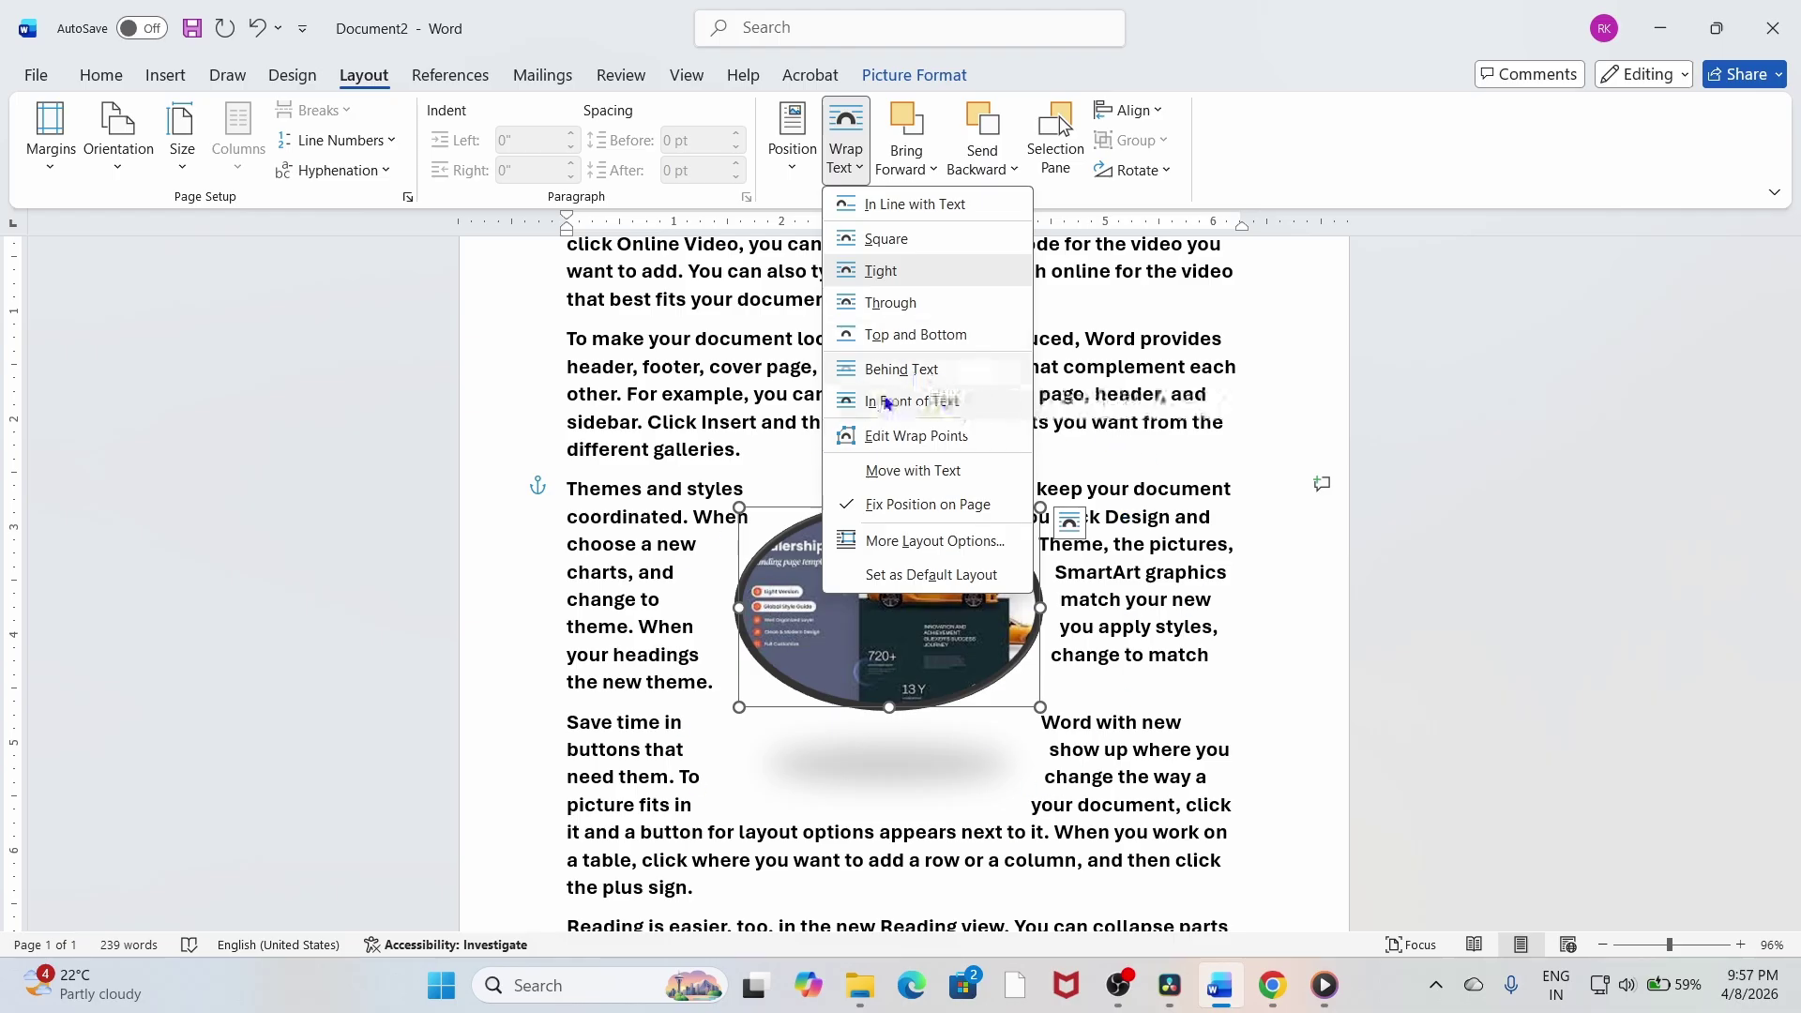
left_click(1111, 412)
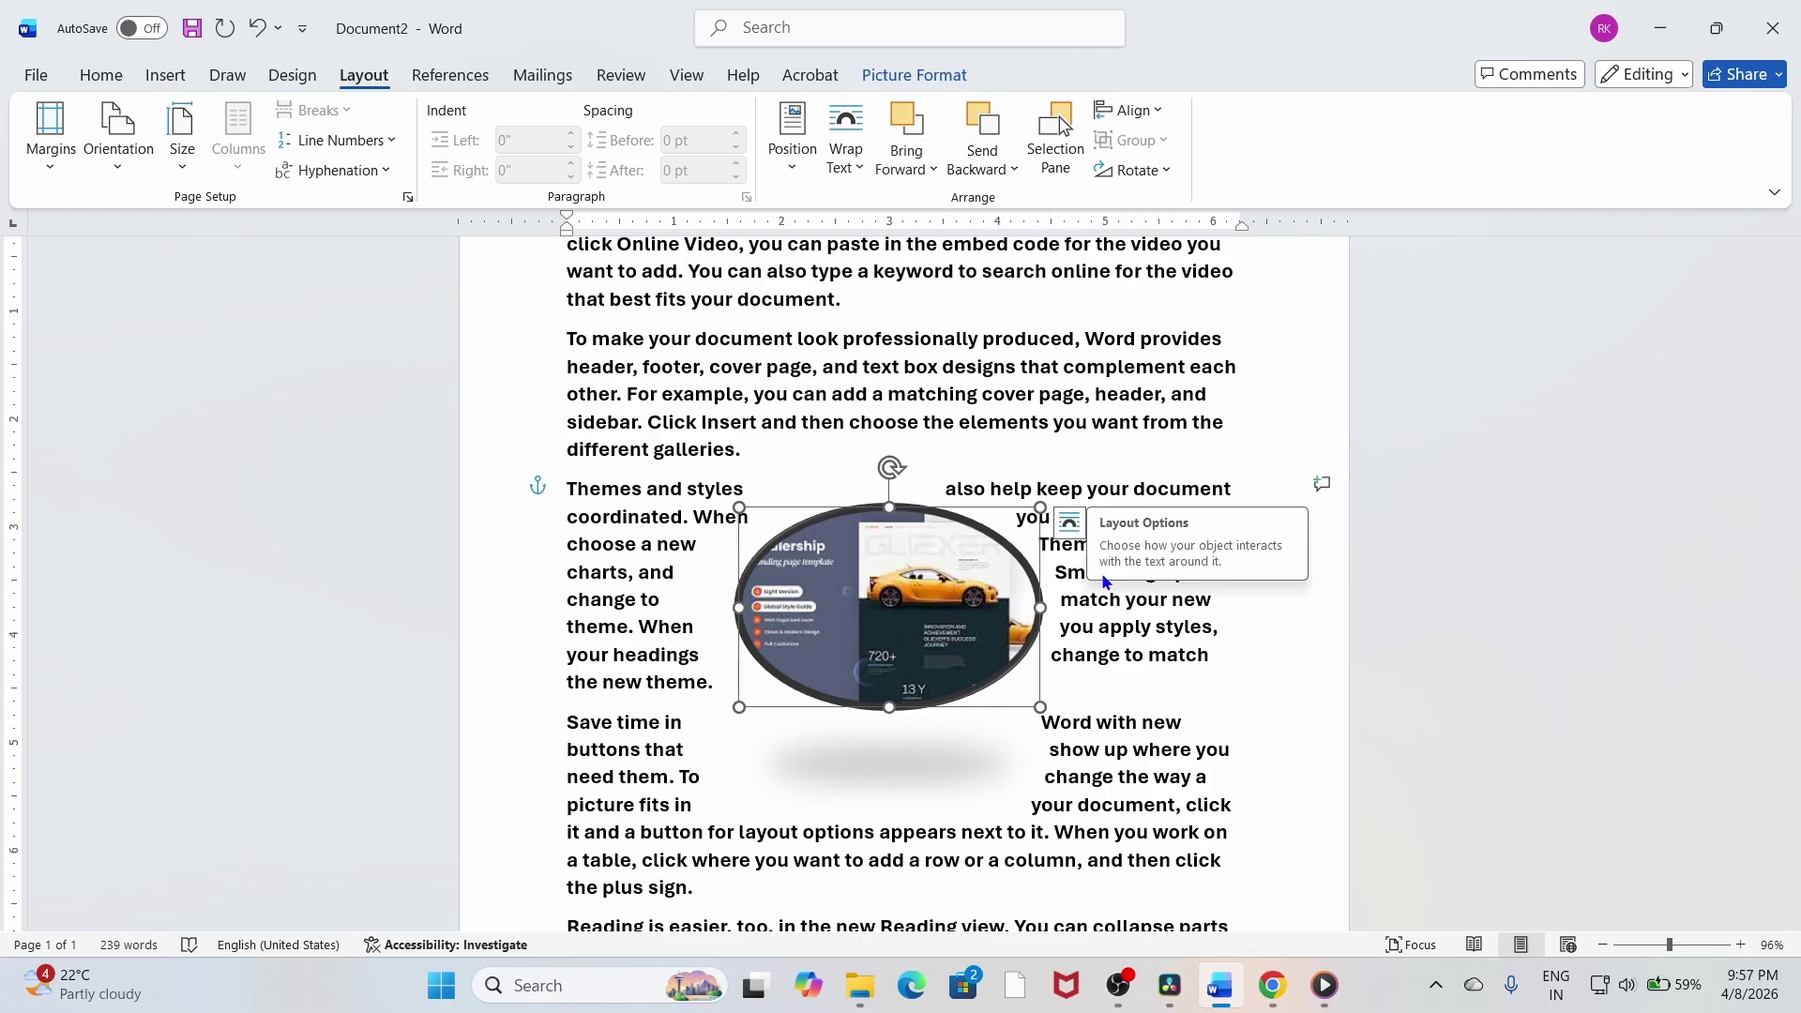
Delete all text and the oval picture from the document, leaving a blank page.
scroll(1074, 525, "up", 2)
scroll(892, 479, "down", 2)
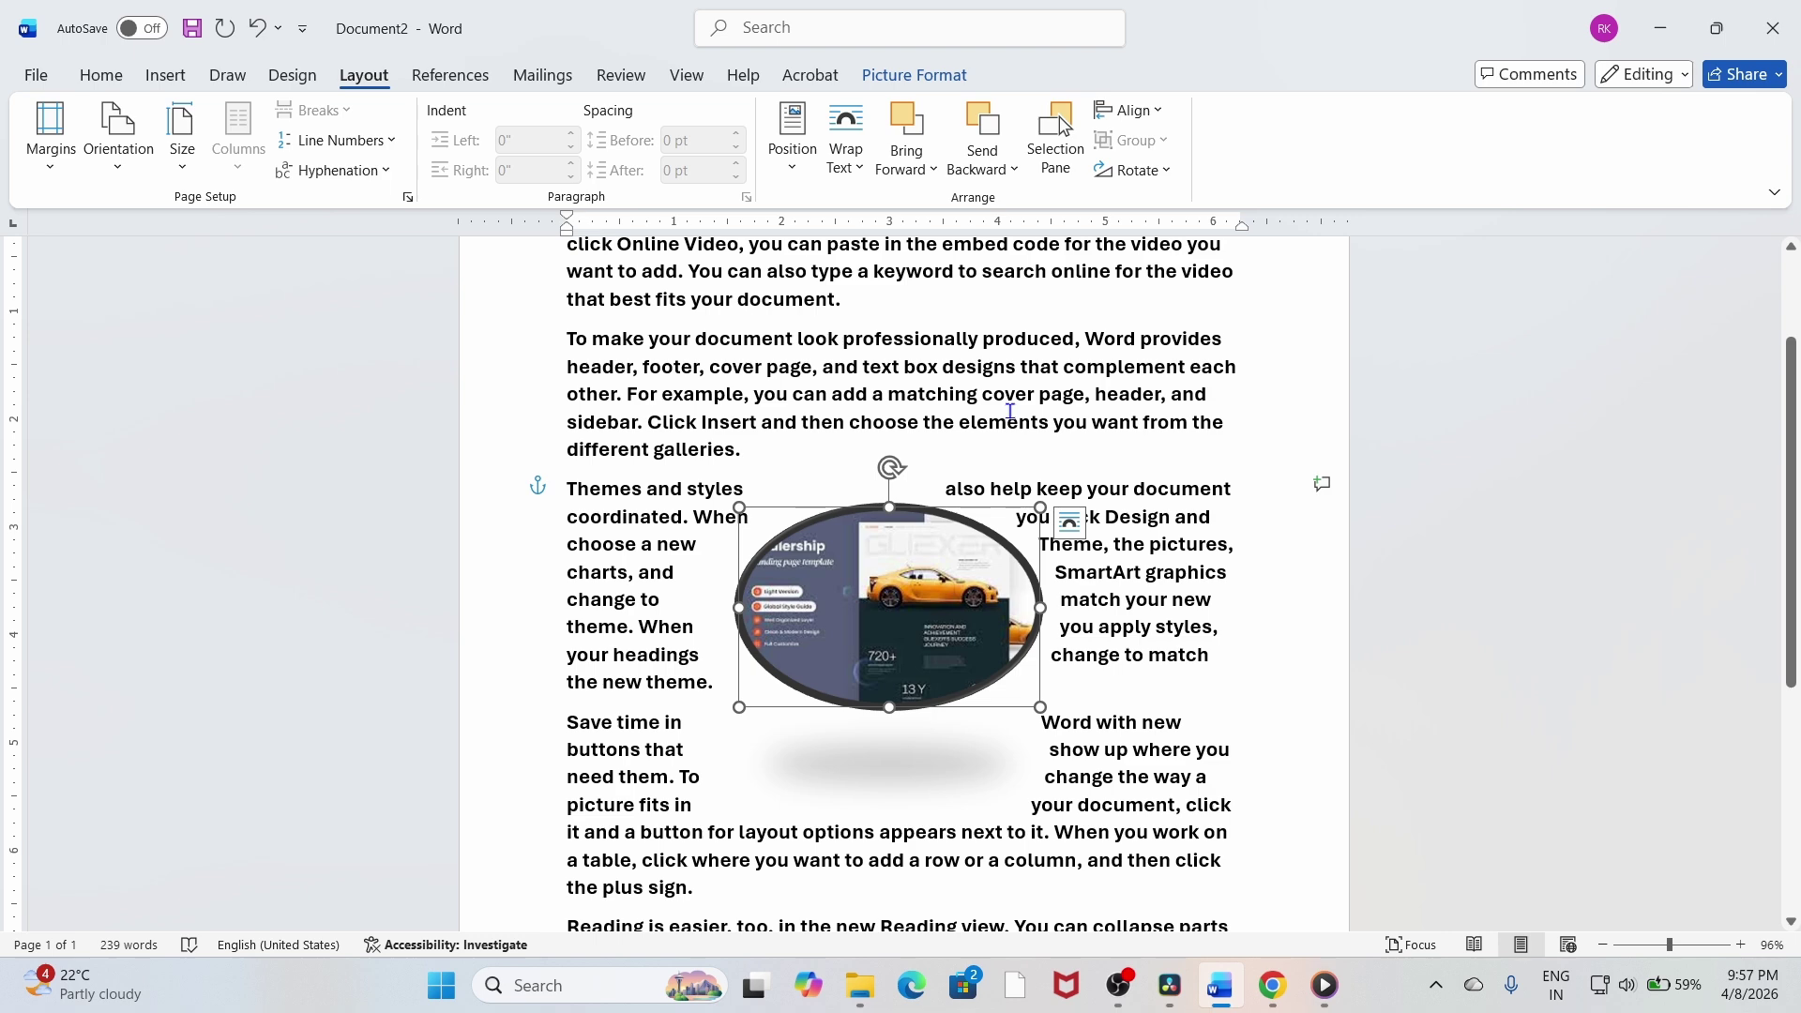
scroll(1010, 410, "up", 1)
scroll(963, 487, "down", 3)
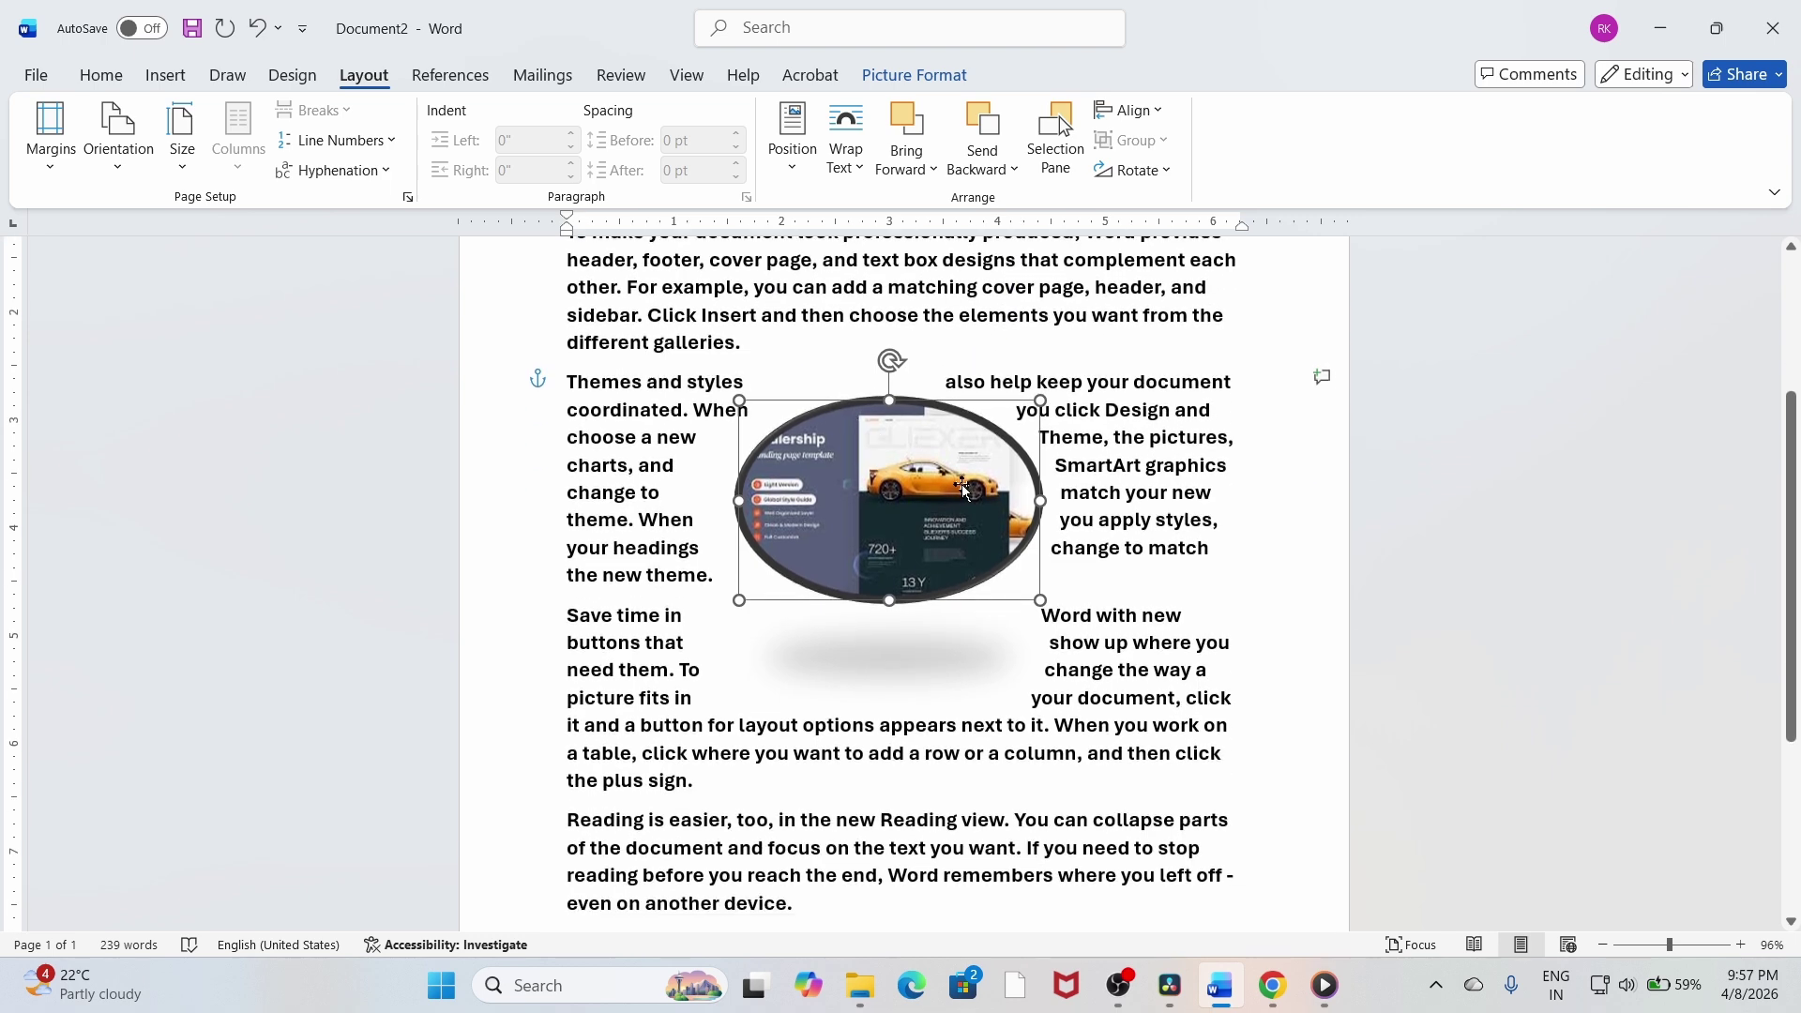
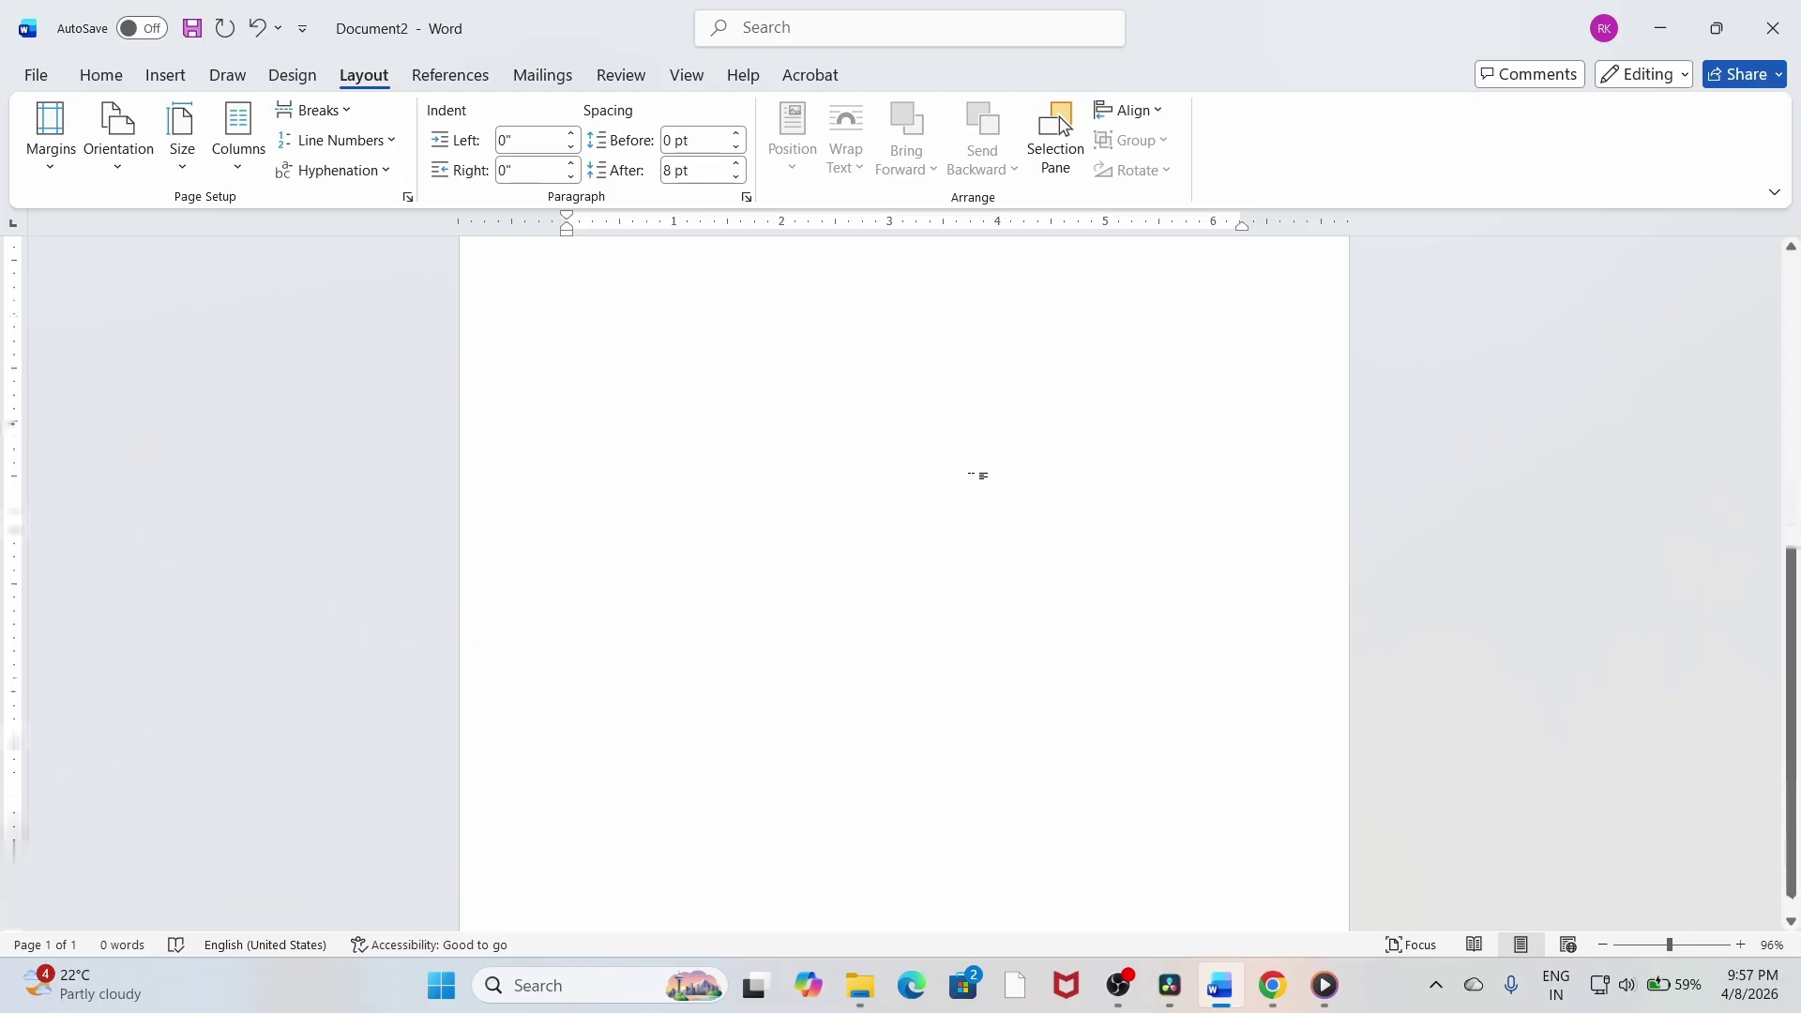
scroll(976, 476, "up", 5)
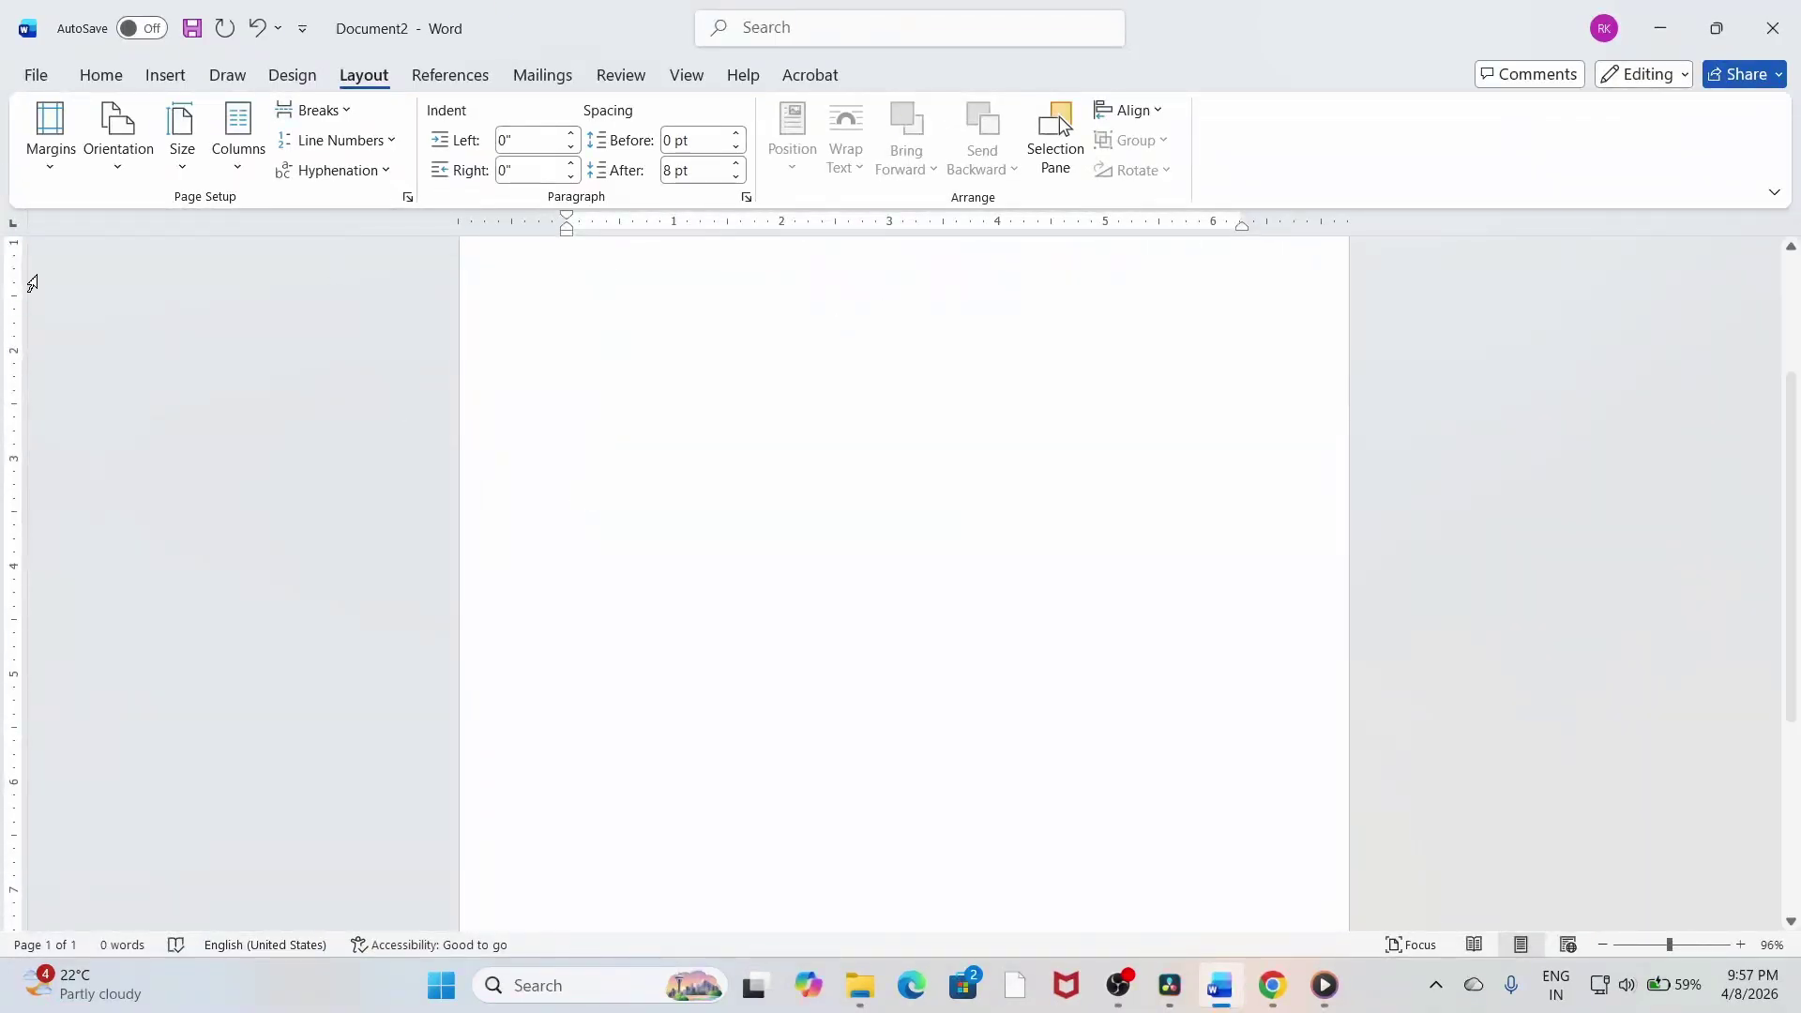
Insert the picture car1.jpeg from the device and shrink it to about 1.42" high by 2.14" wide.
left_click(165, 75)
left_click(257, 141)
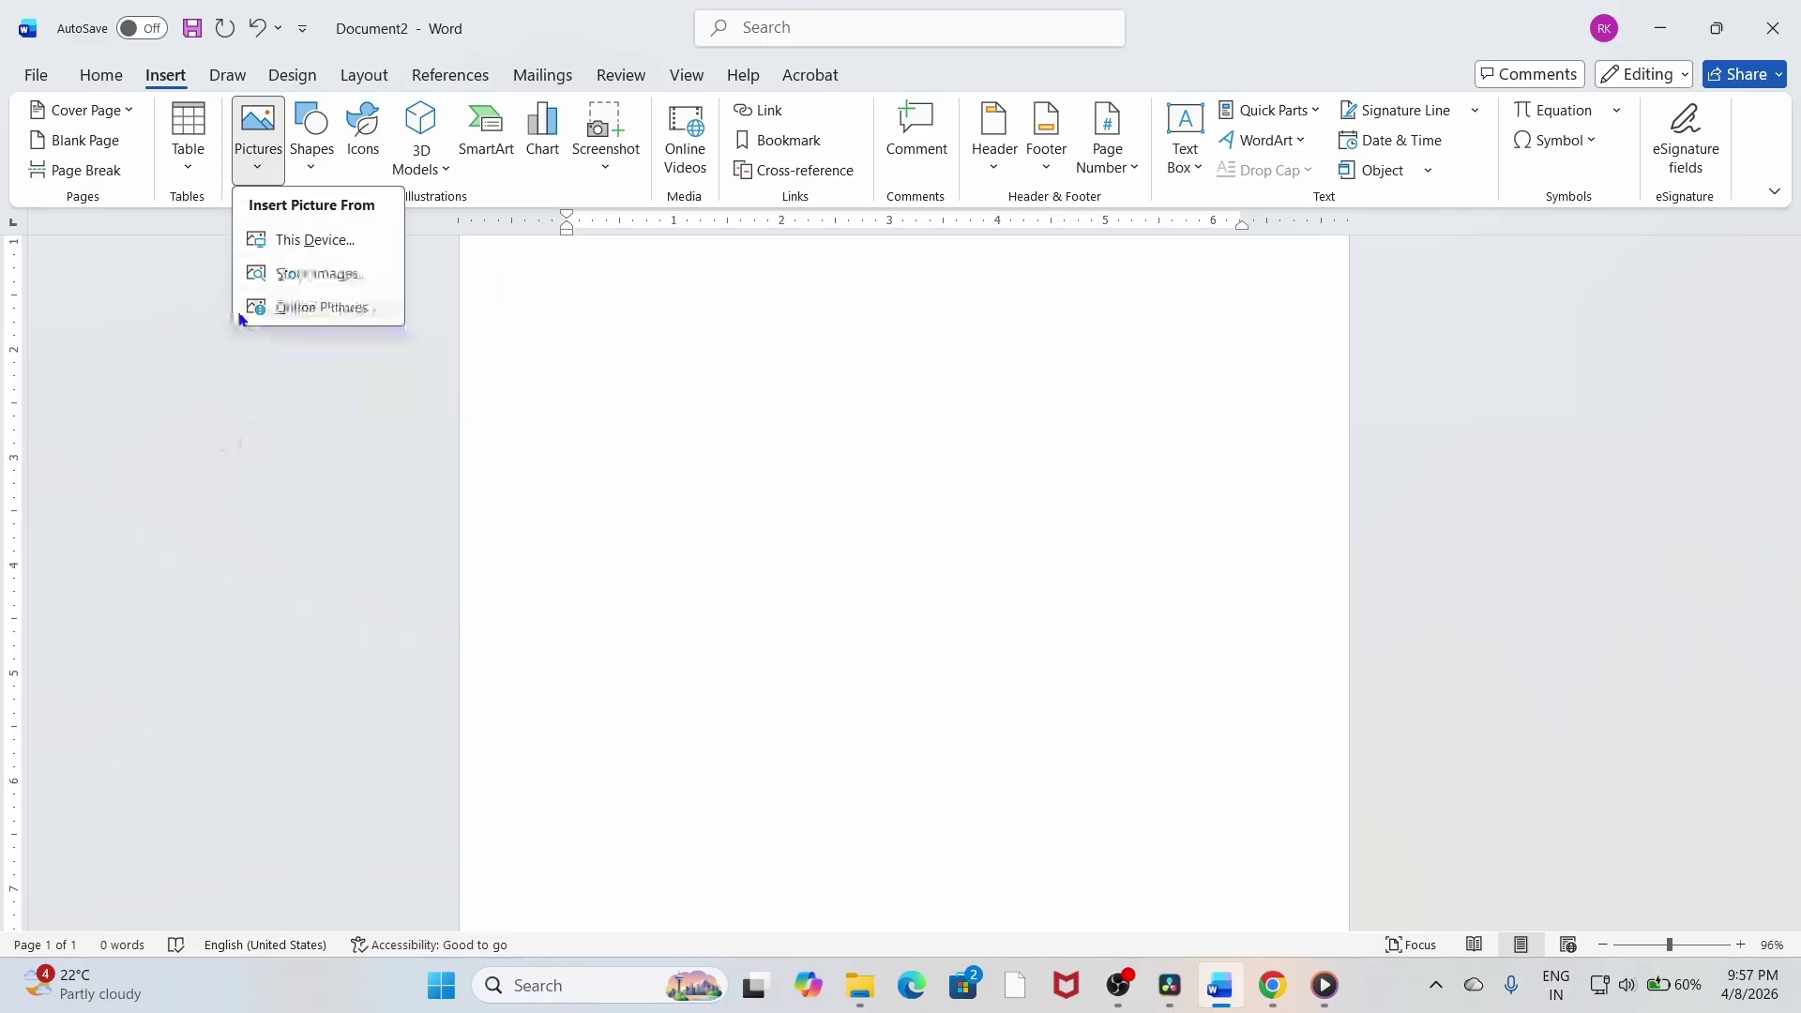
left_click(265, 241)
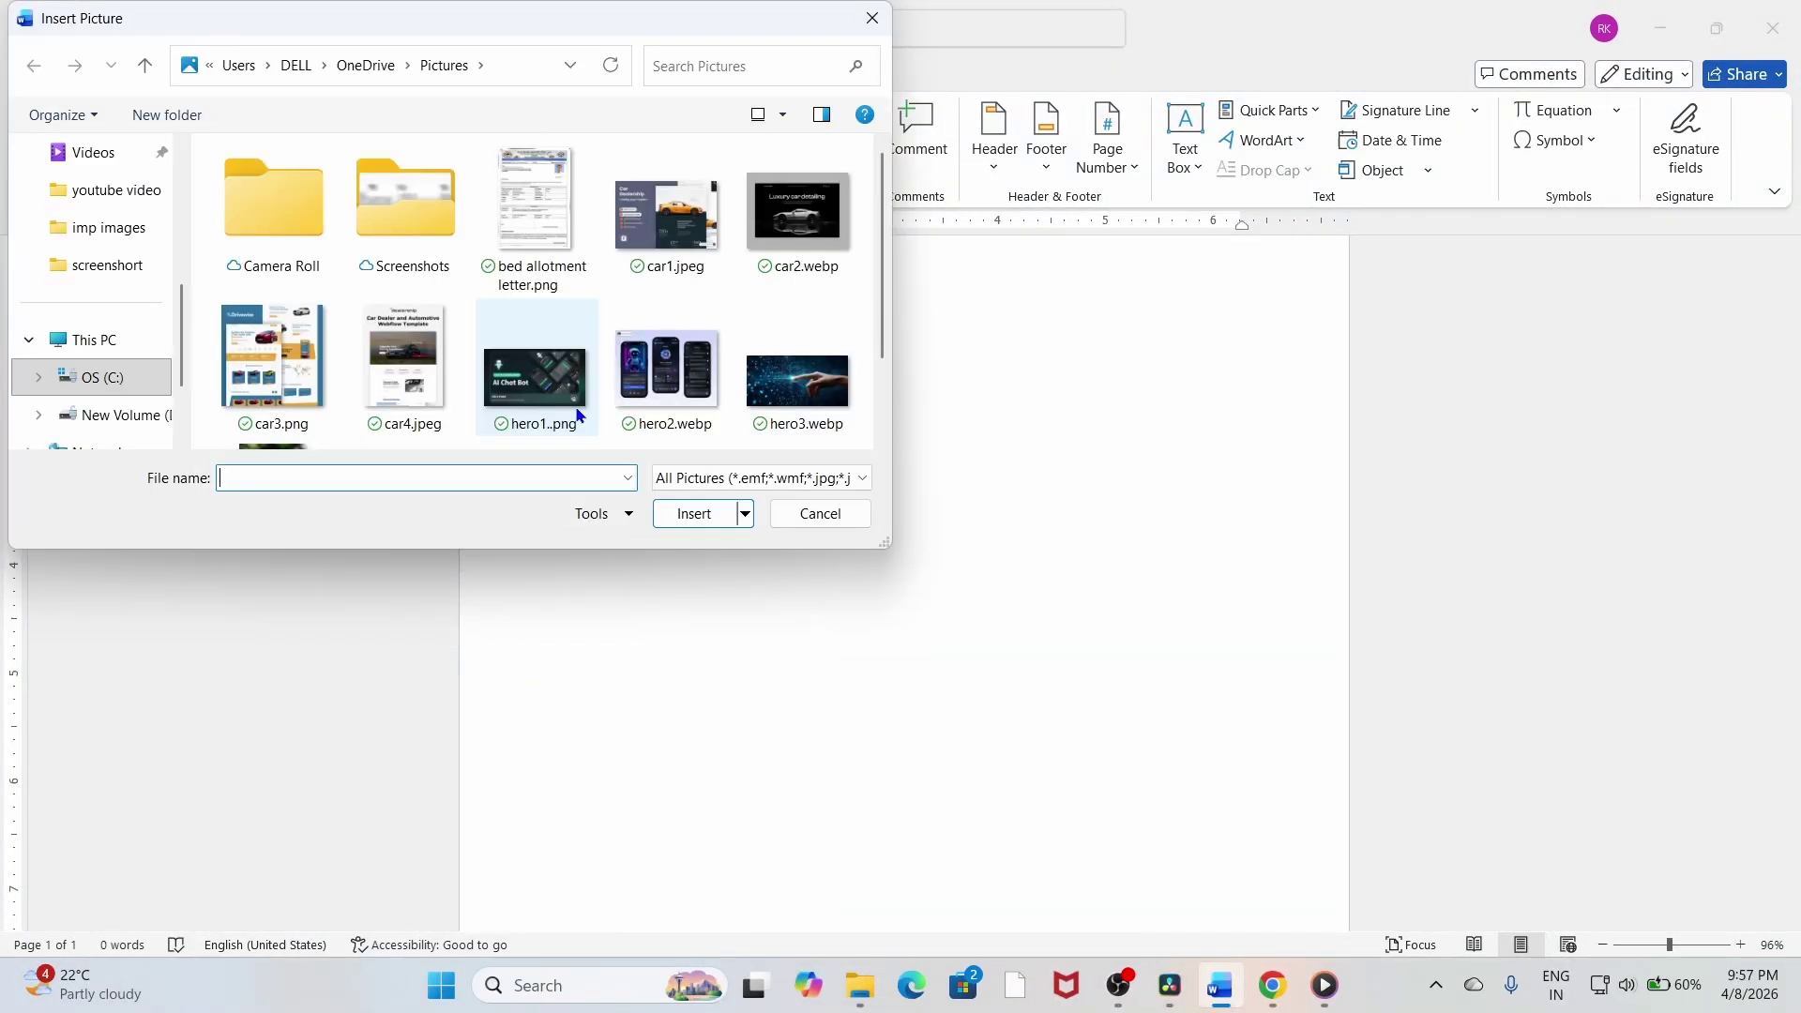
left_click(666, 214)
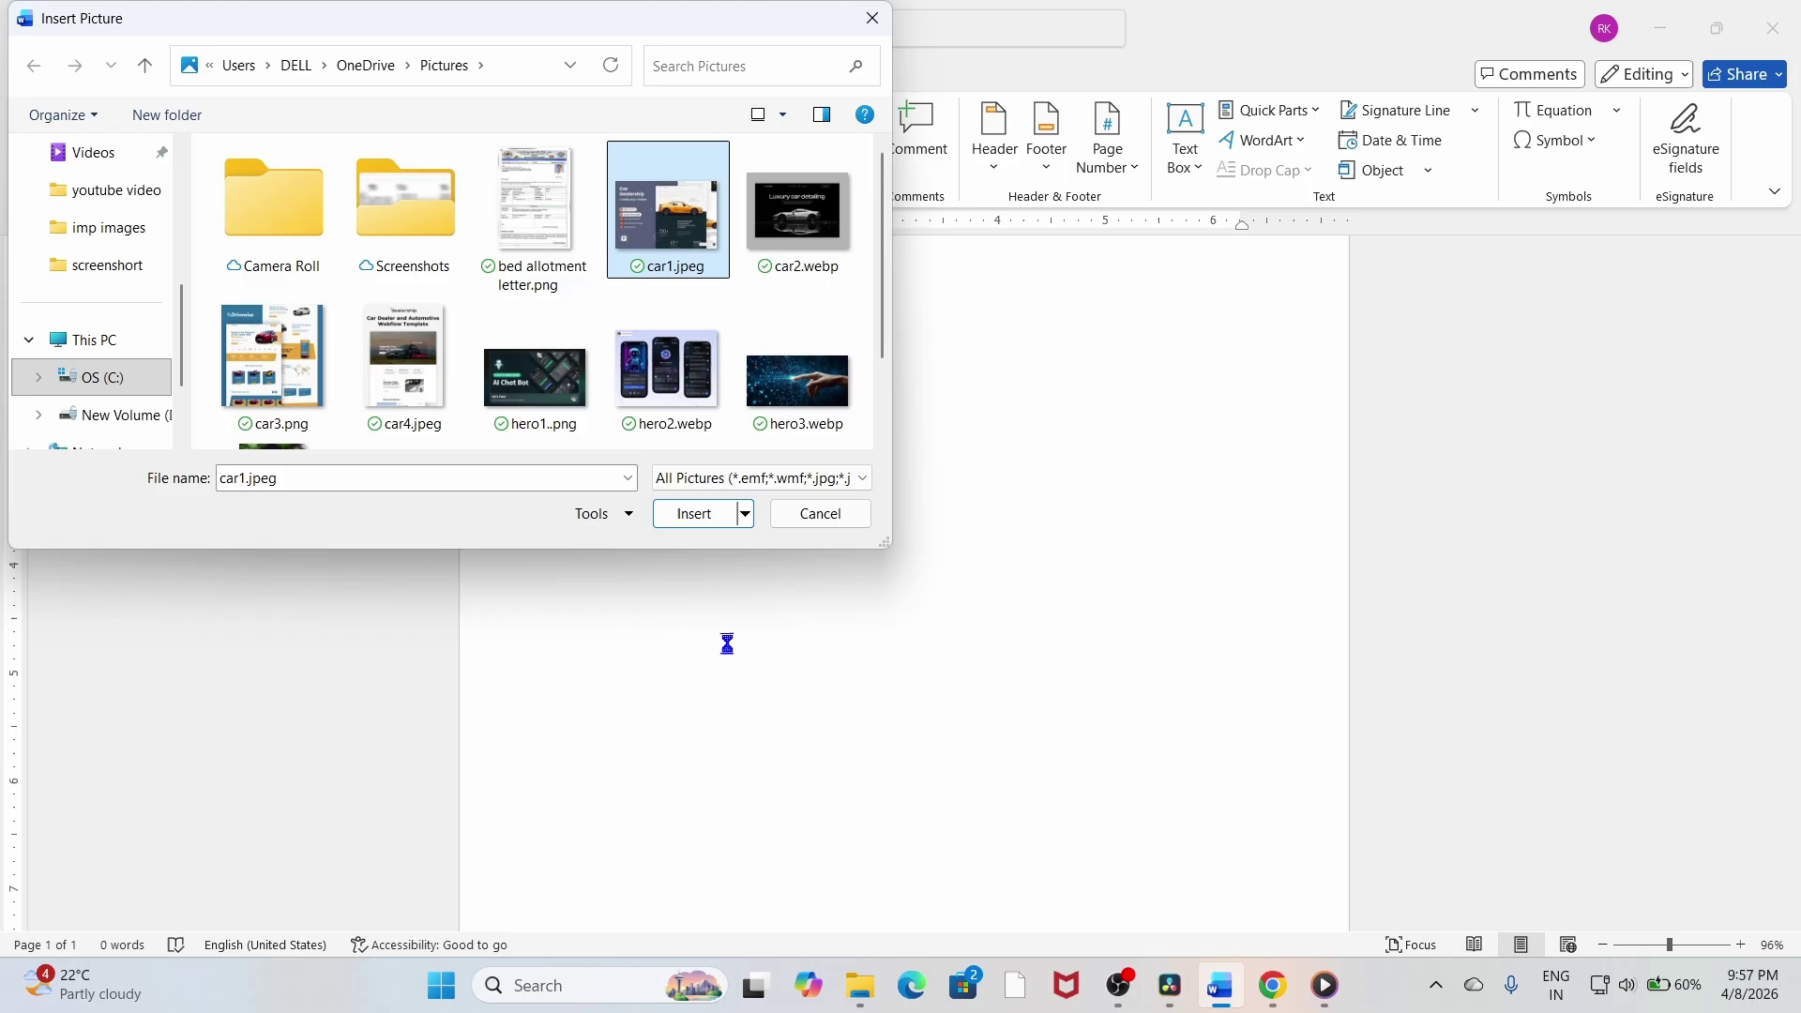
left_click(695, 514)
left_click_drag(980, 638, 799, 518)
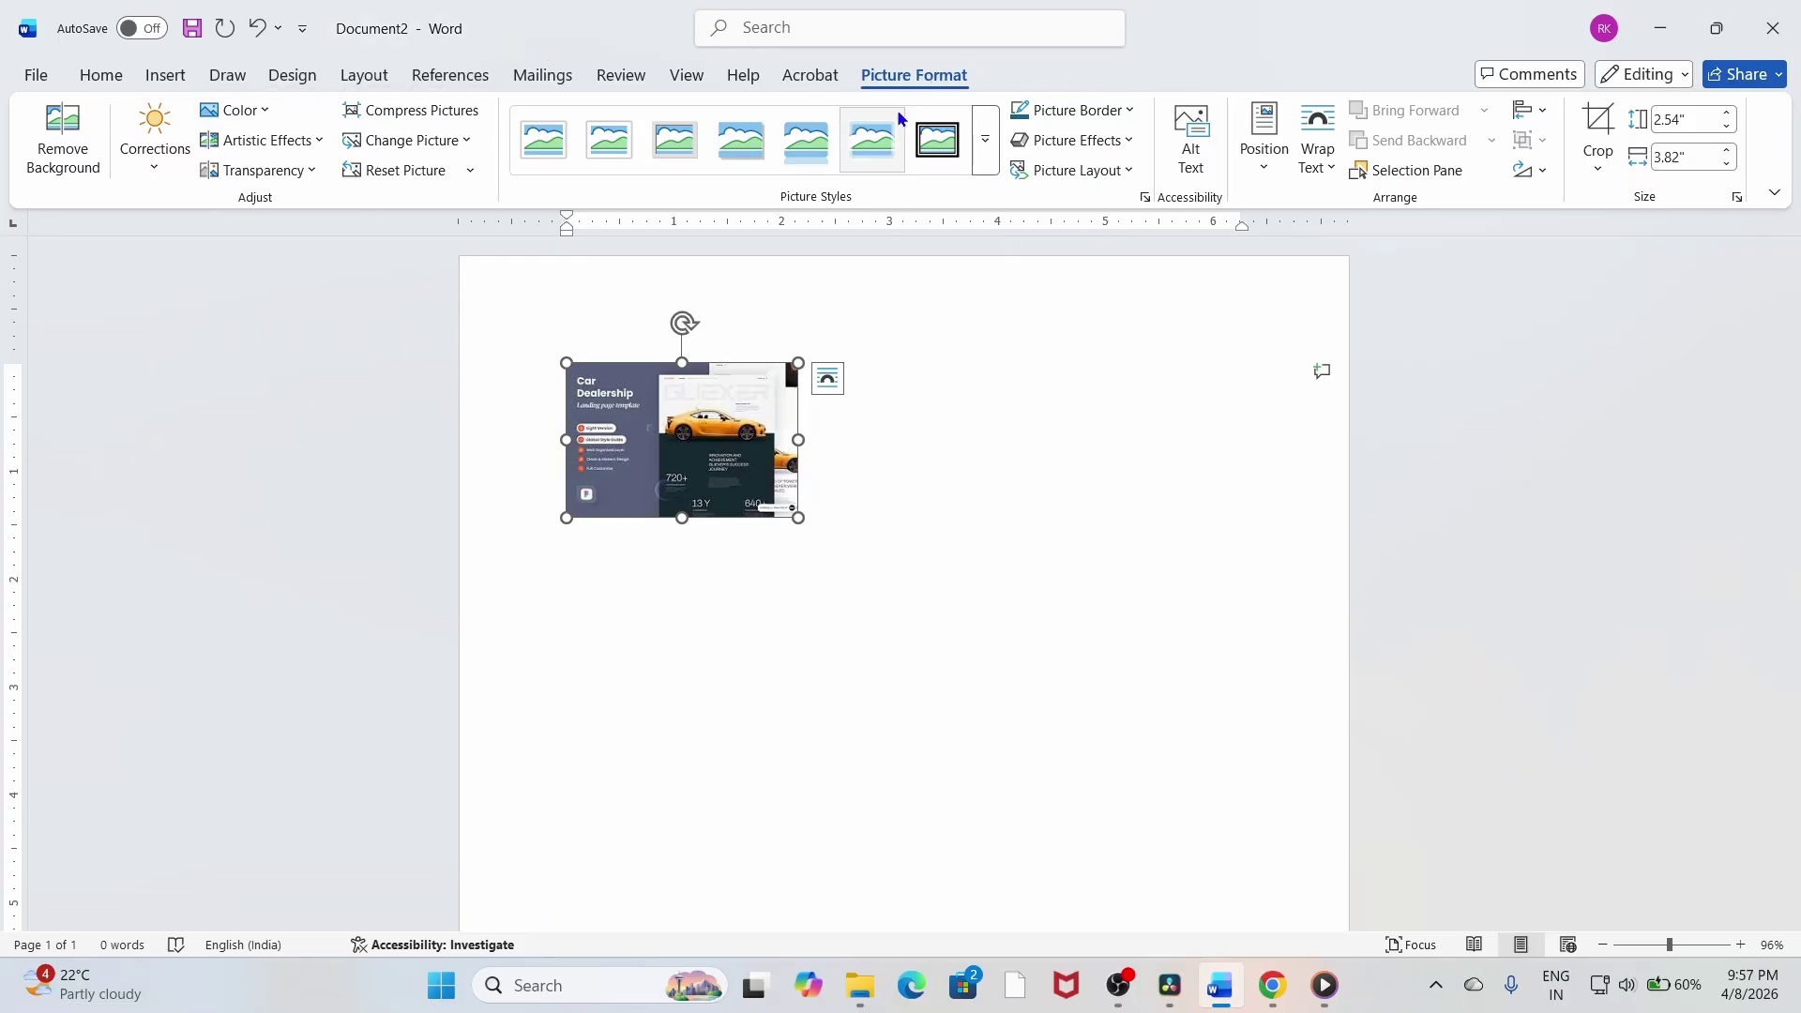
Set the car picture's text wrapping to In Front of Text and move it slightly past the page's left margin.
left_click(1317, 150)
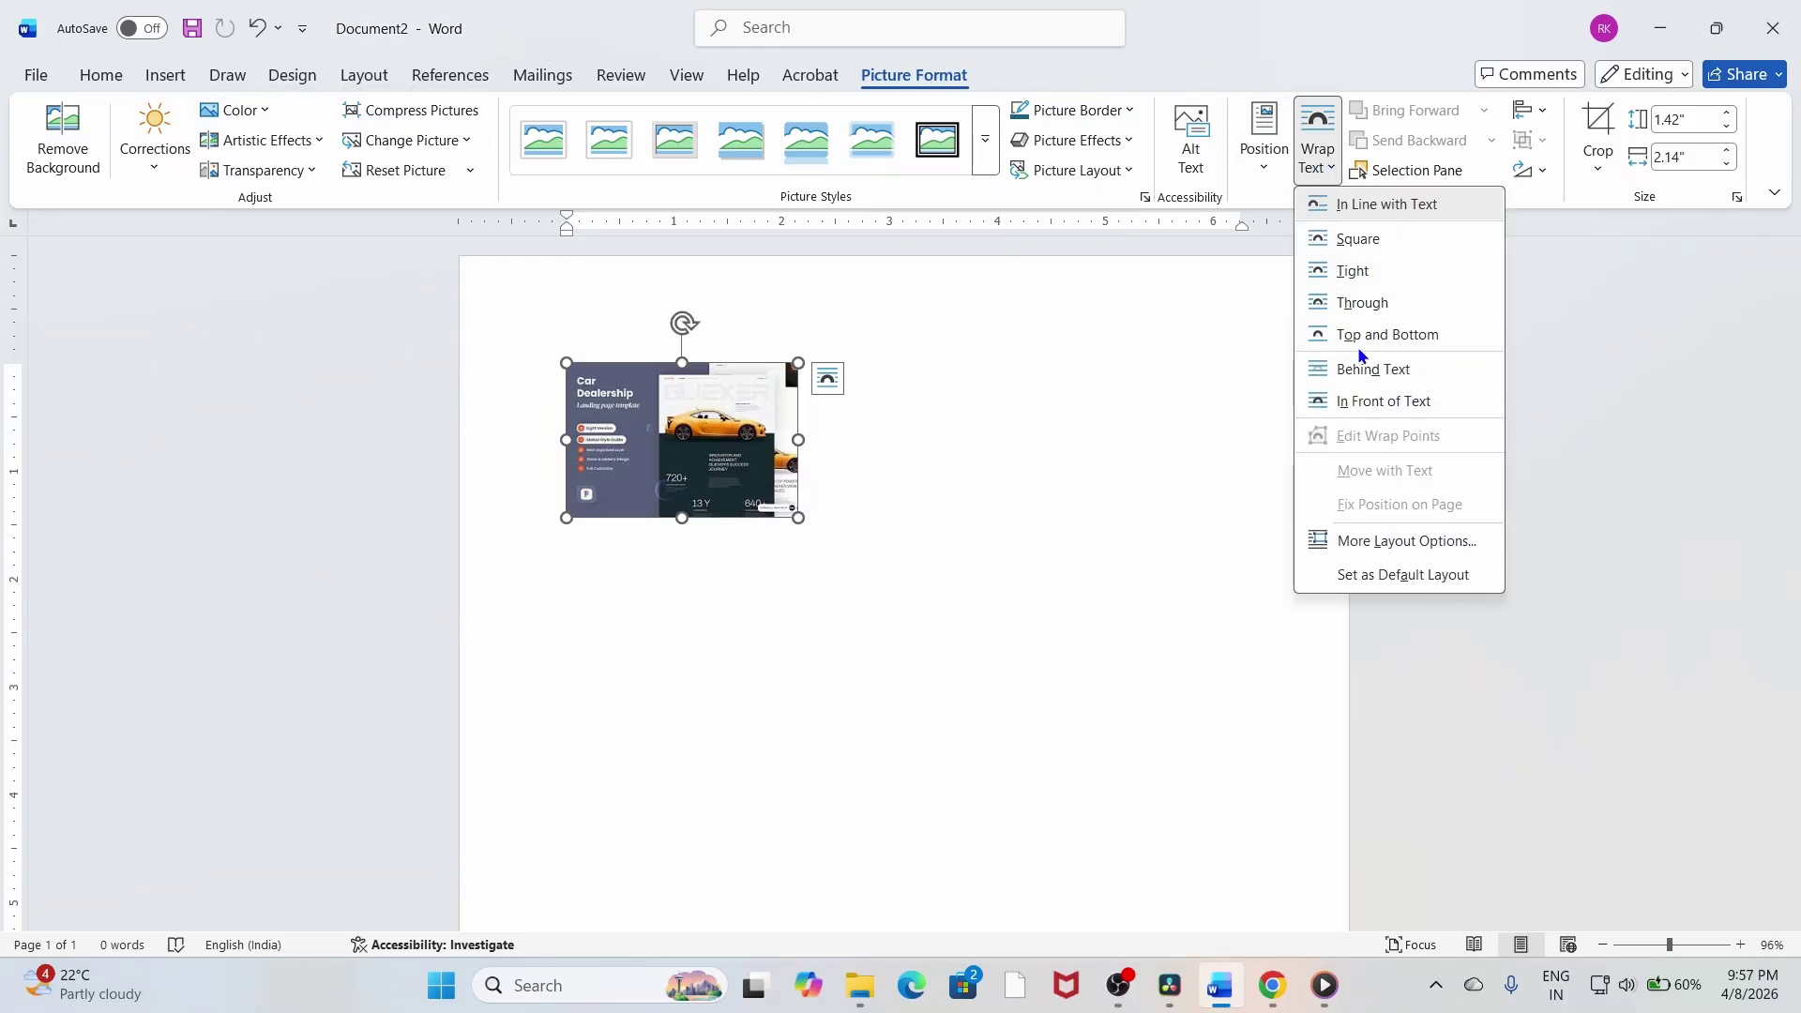
left_click(1366, 401)
left_click_drag(644, 439, 607, 445)
Insert the picture hero3.webp from the device and shrink it to about 1.64" high by 3.29" wide.
left_click(164, 74)
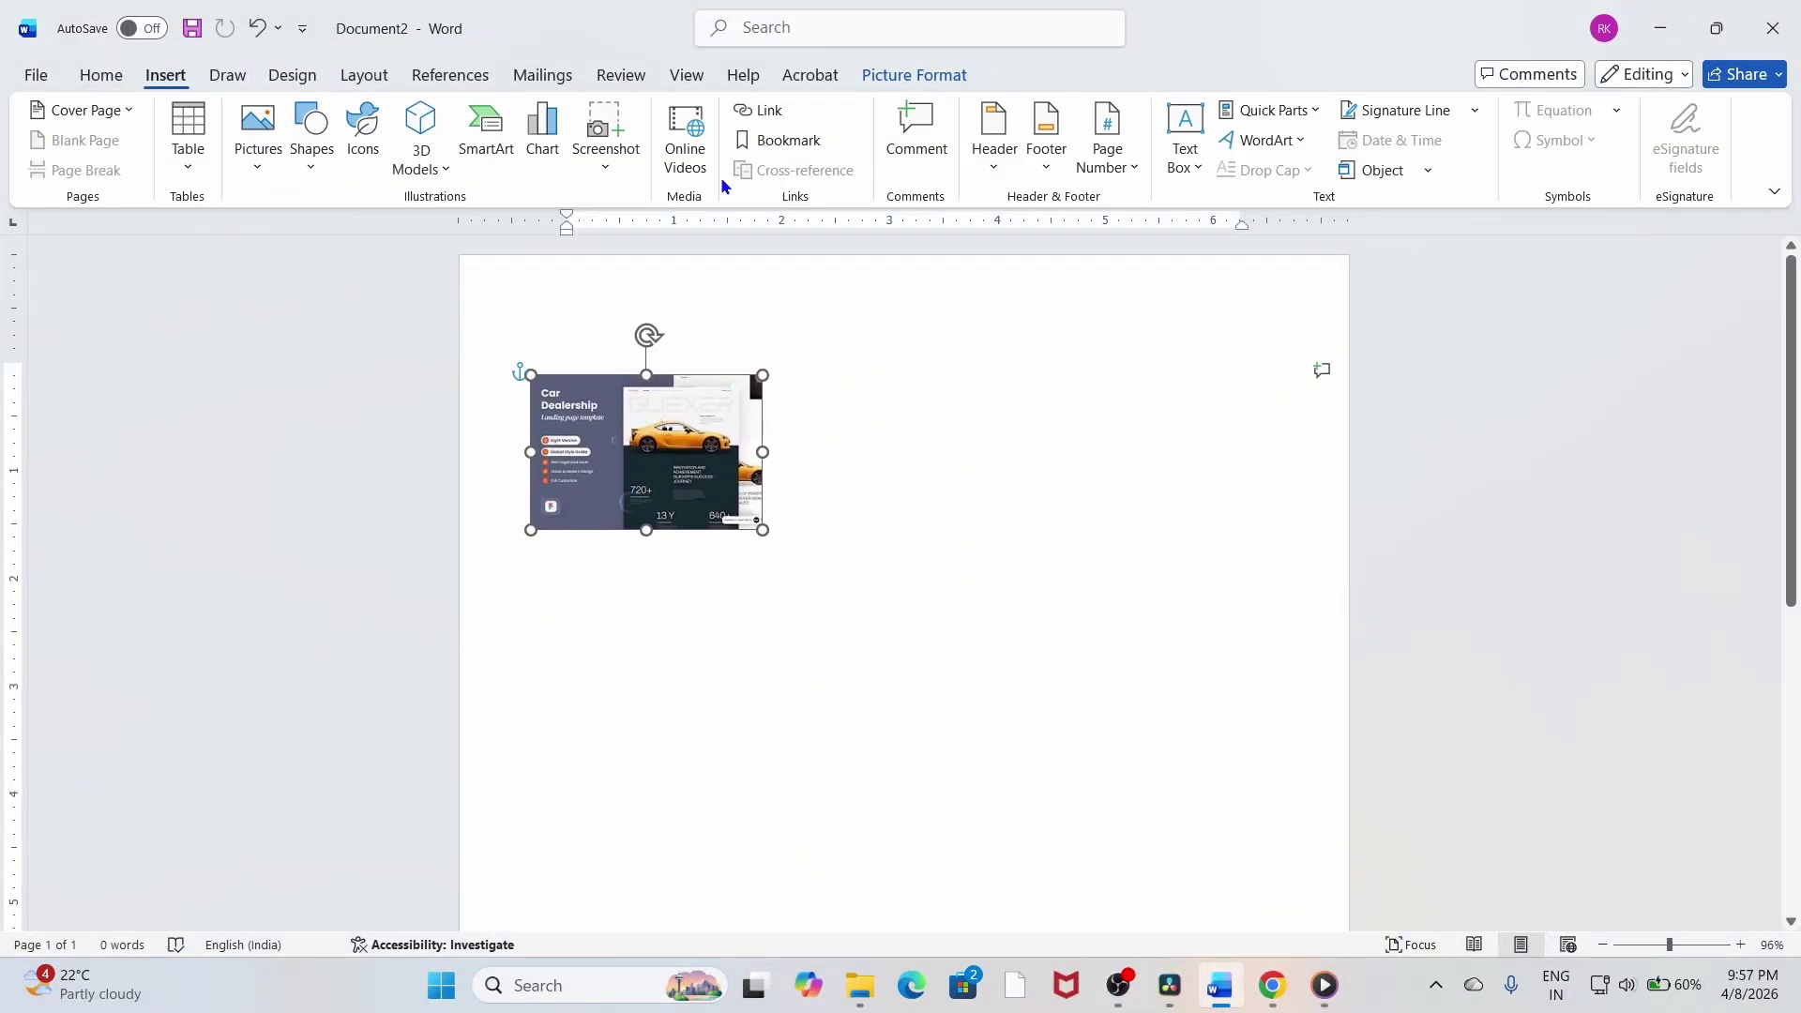
left_click(258, 155)
left_click(290, 242)
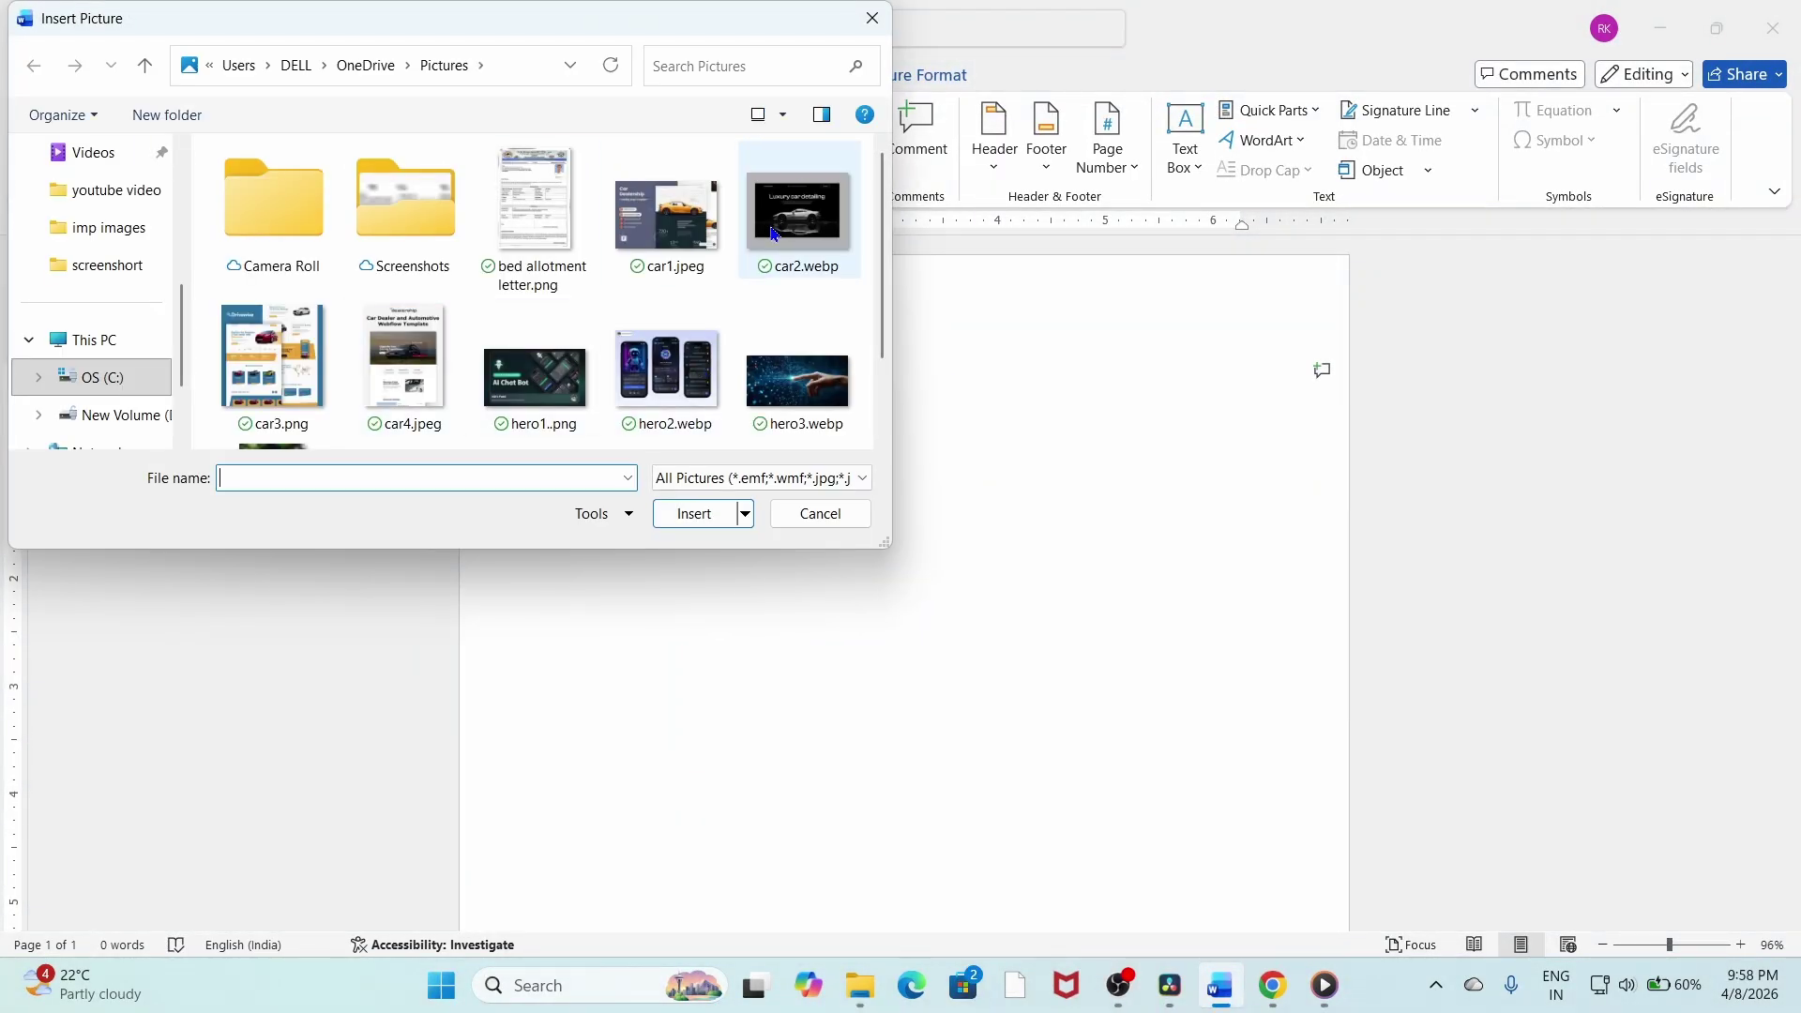
left_click(797, 211)
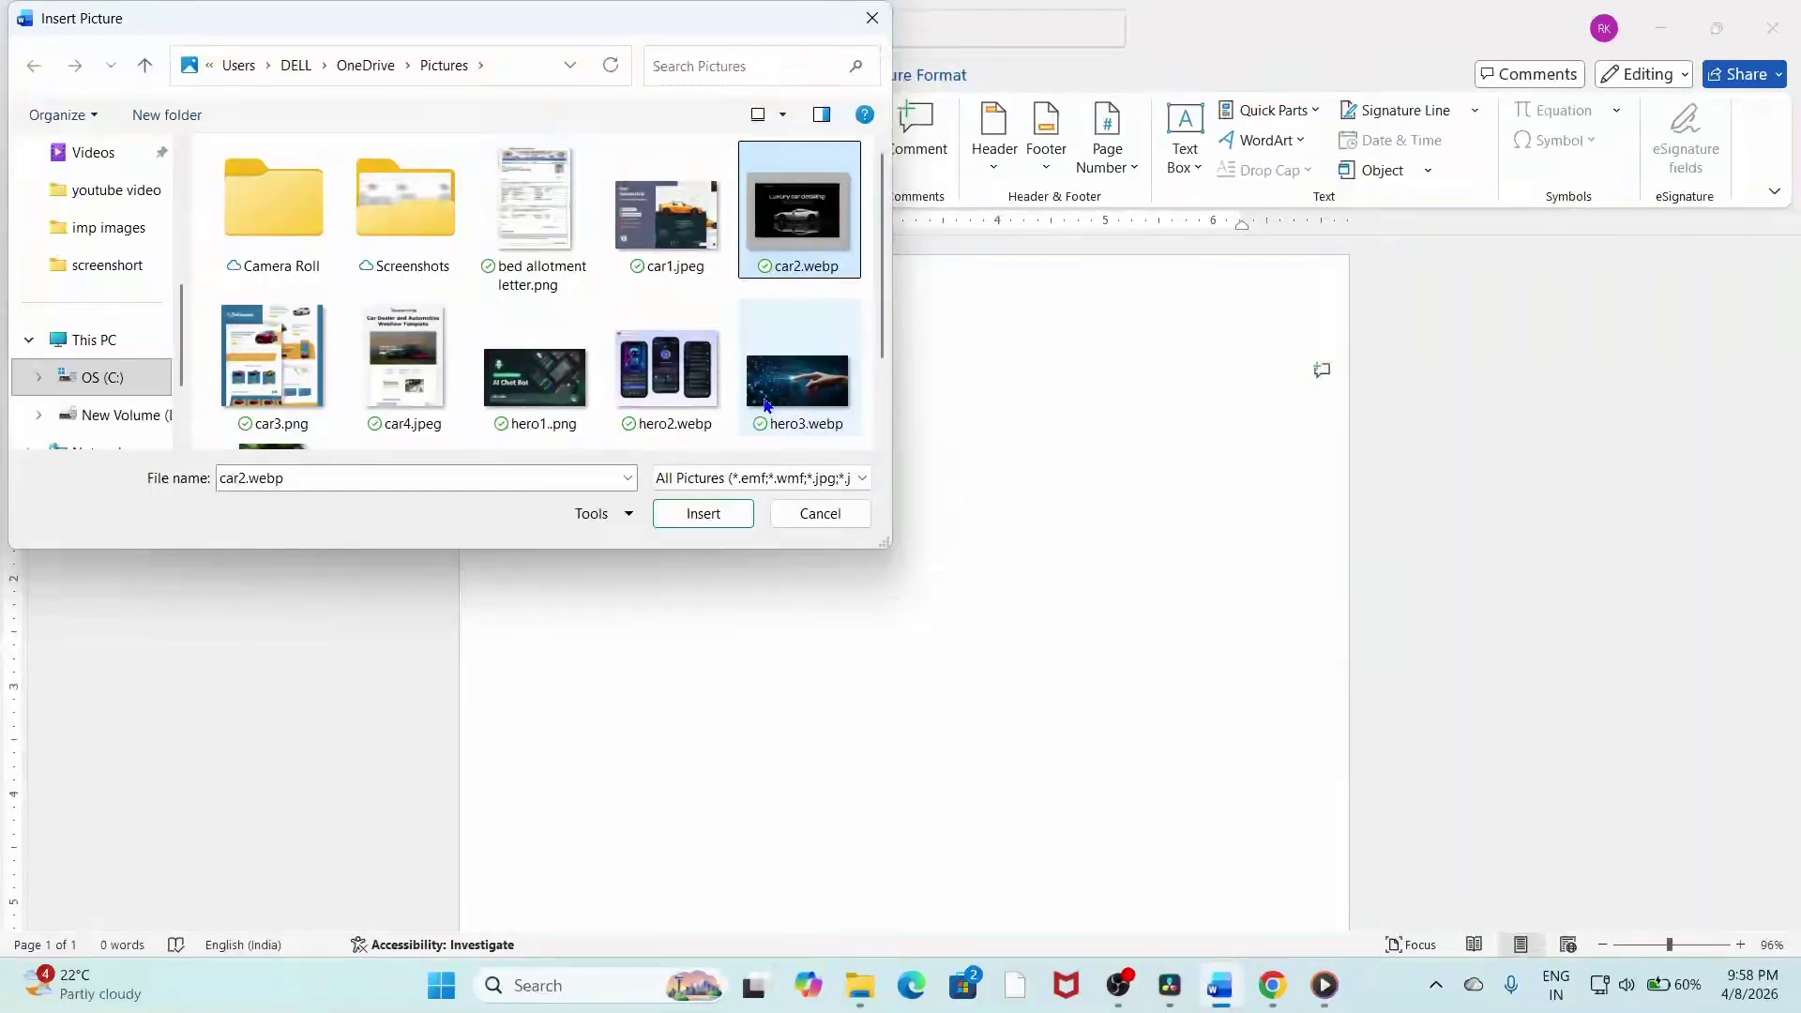
left_click(797, 380)
left_click(704, 513)
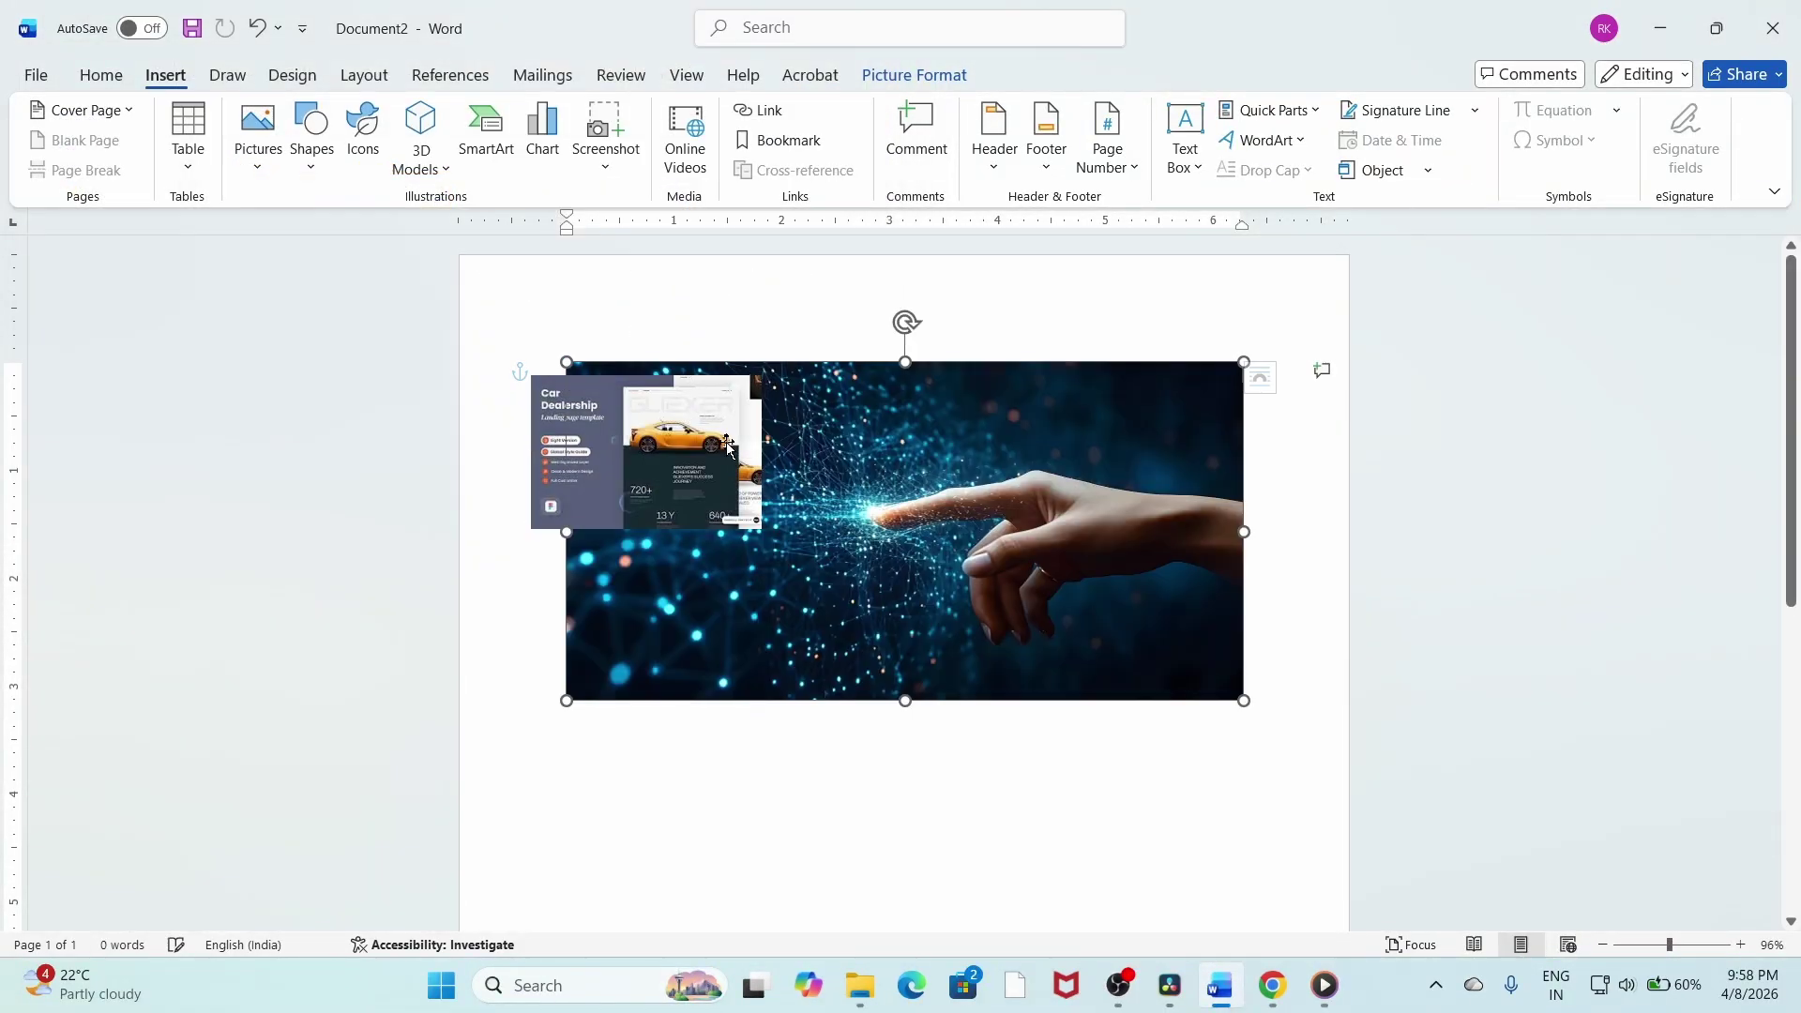
left_click_drag(1242, 699, 922, 541)
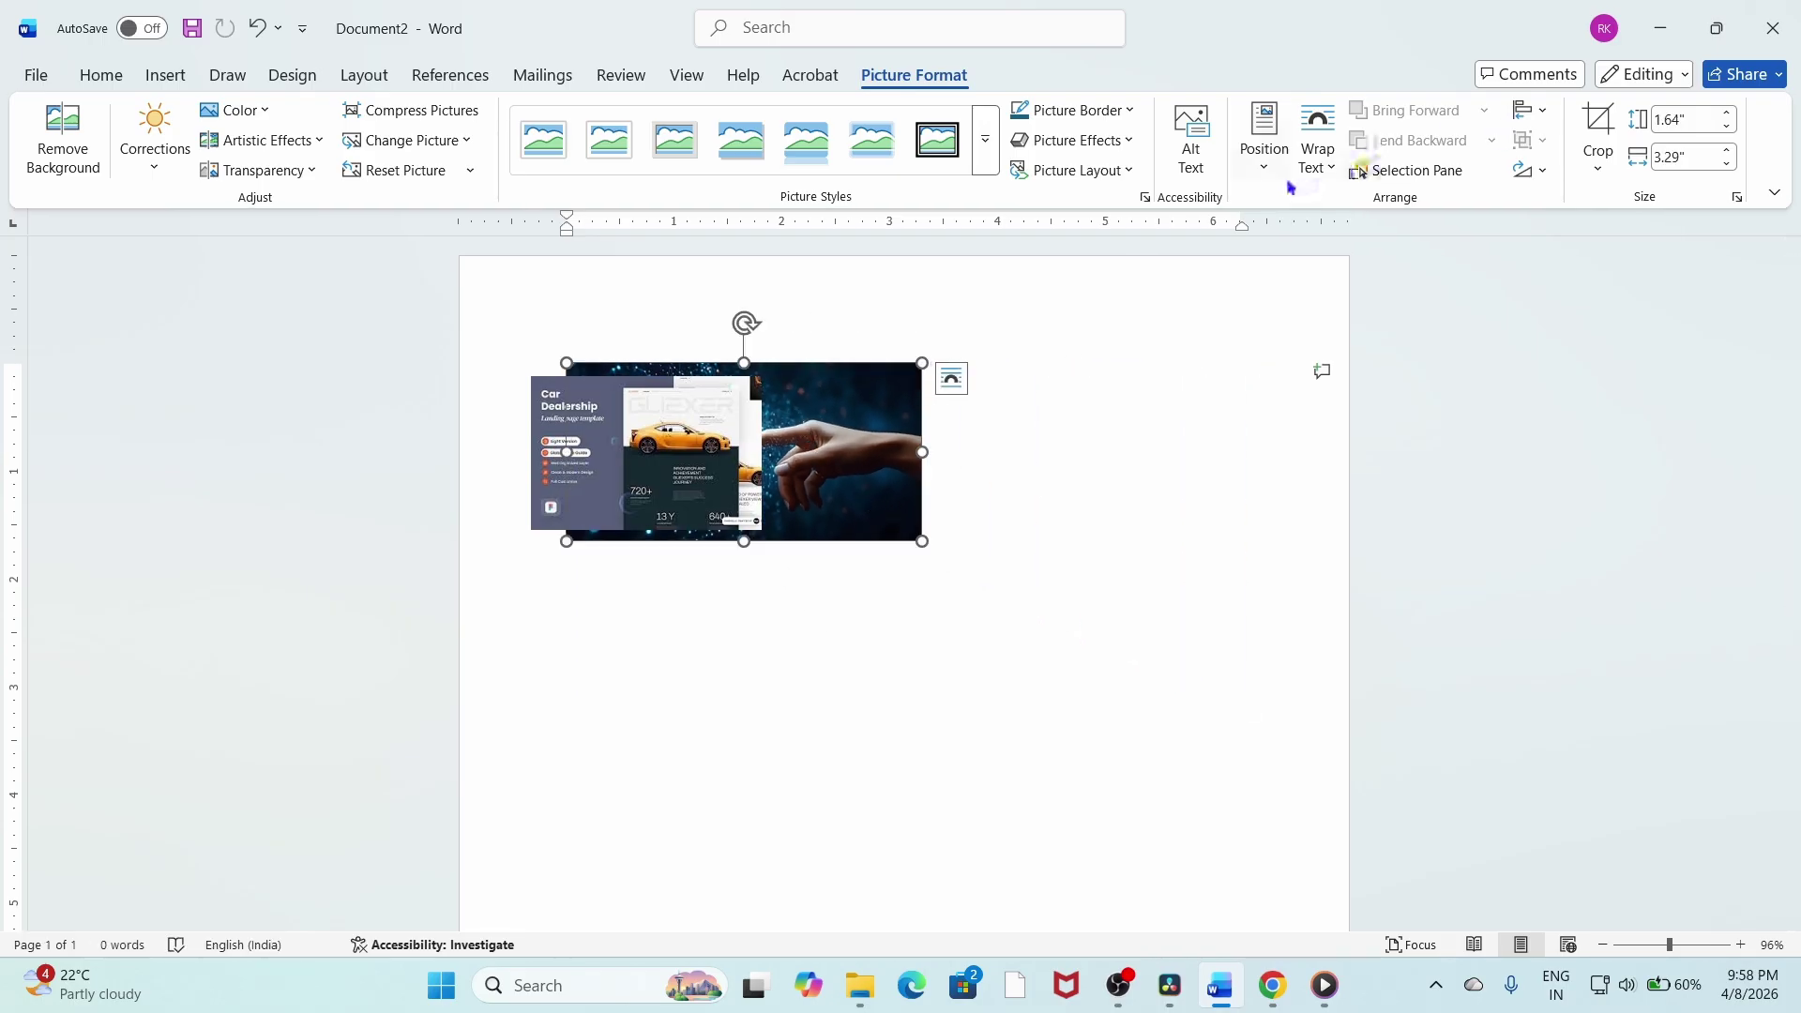
Set the hand picture's text wrapping to In Front of Text and move it right so it partly overlaps the car picture.
left_click(1316, 157)
left_click(1370, 401)
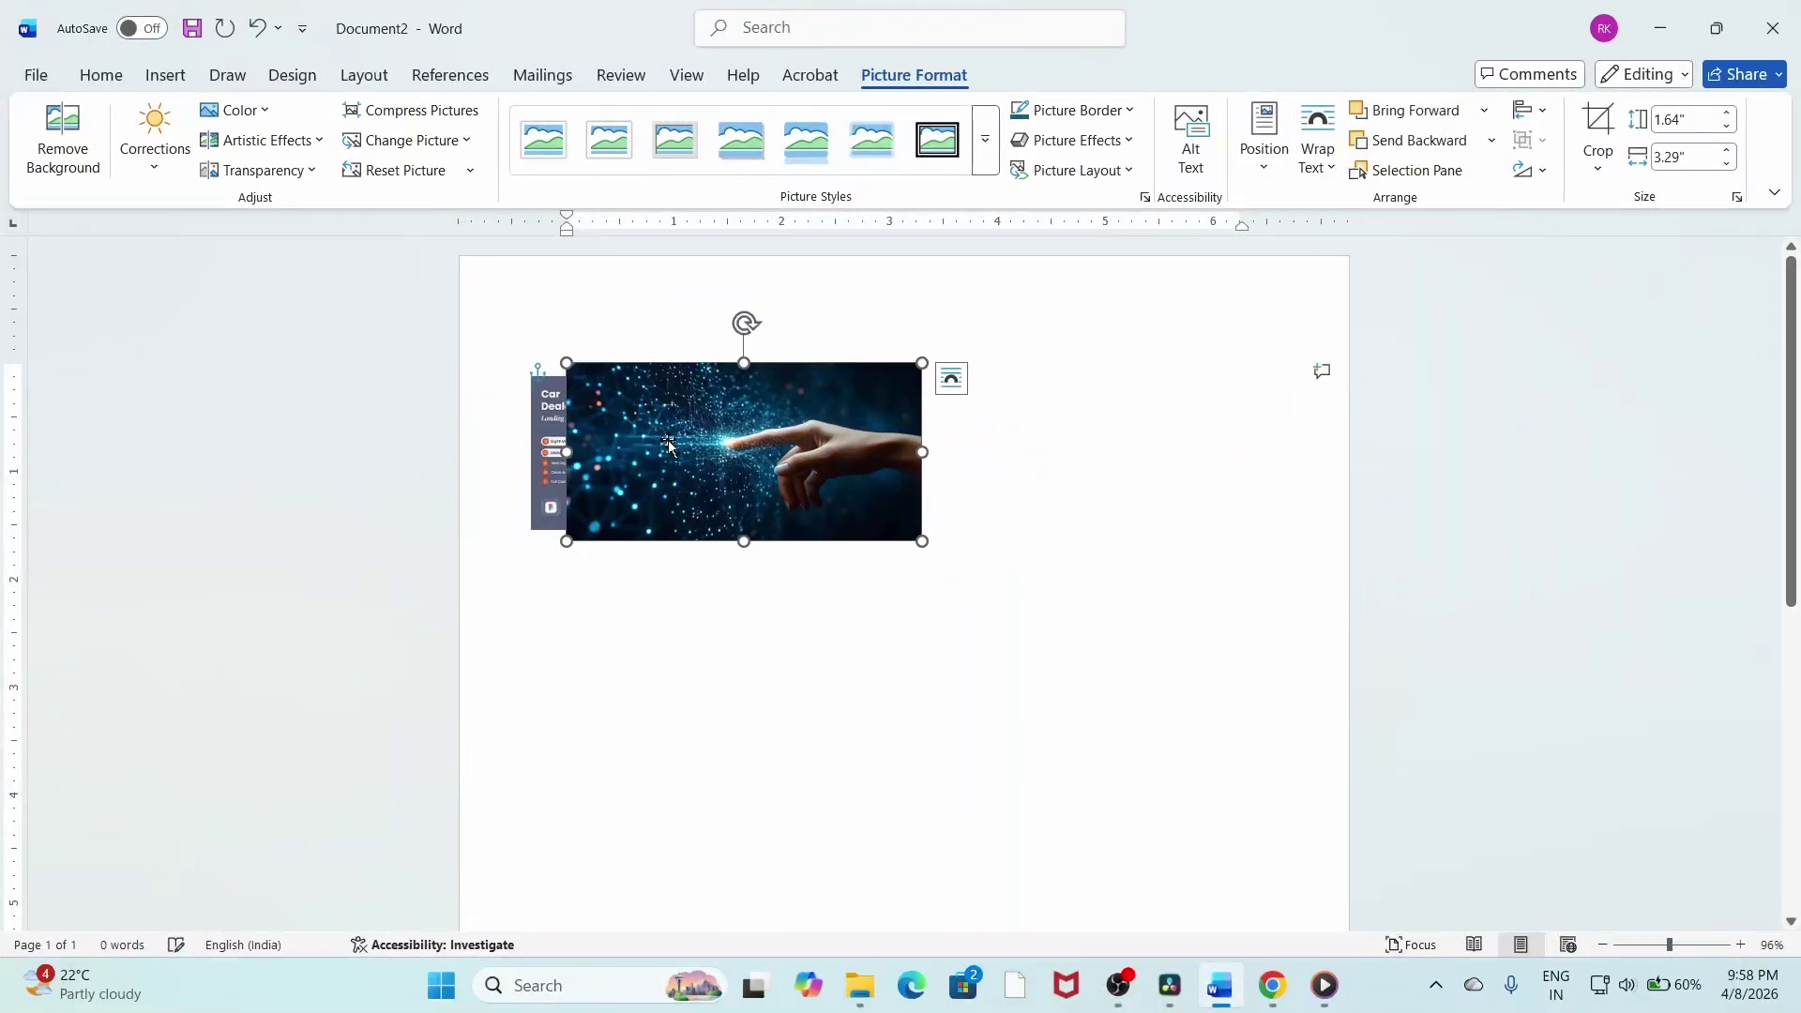
left_click_drag(669, 444, 744, 457)
Resize the hand picture to about 1.5" high by 2.44" wide and nudge it slightly left over the car picture.
left_click_drag(998, 555, 964, 538)
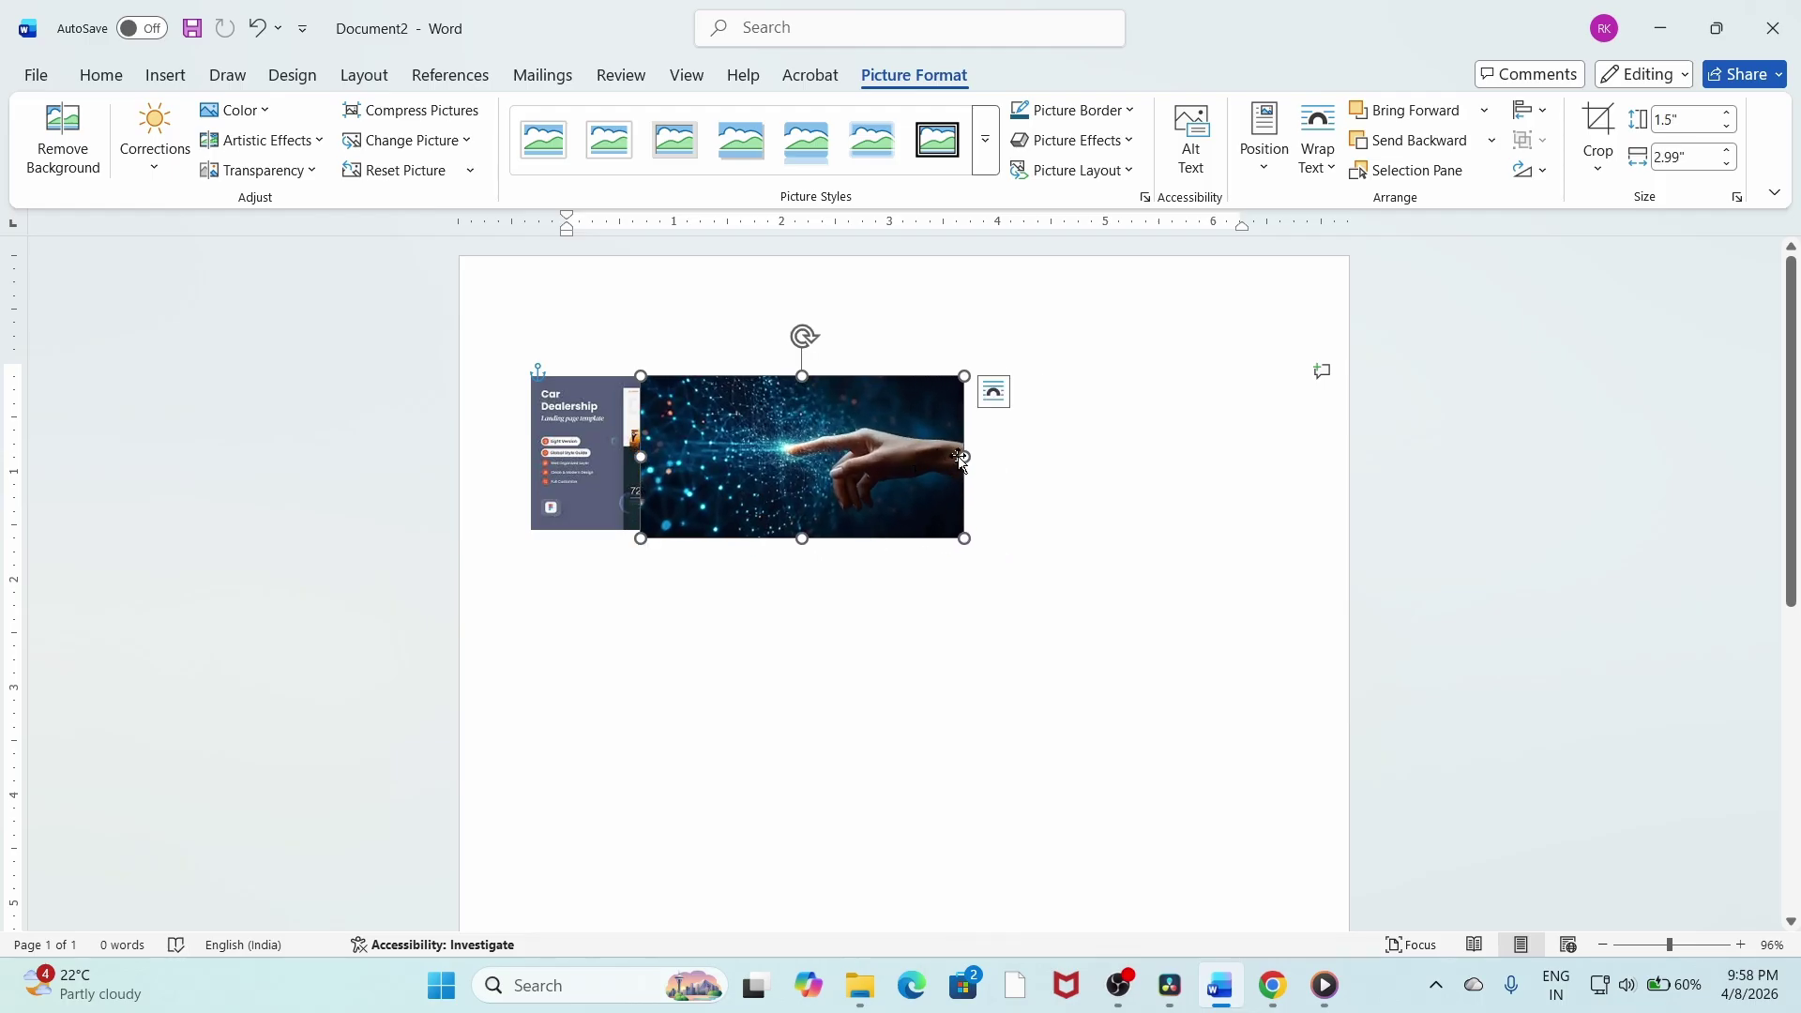
left_click_drag(961, 457, 905, 453)
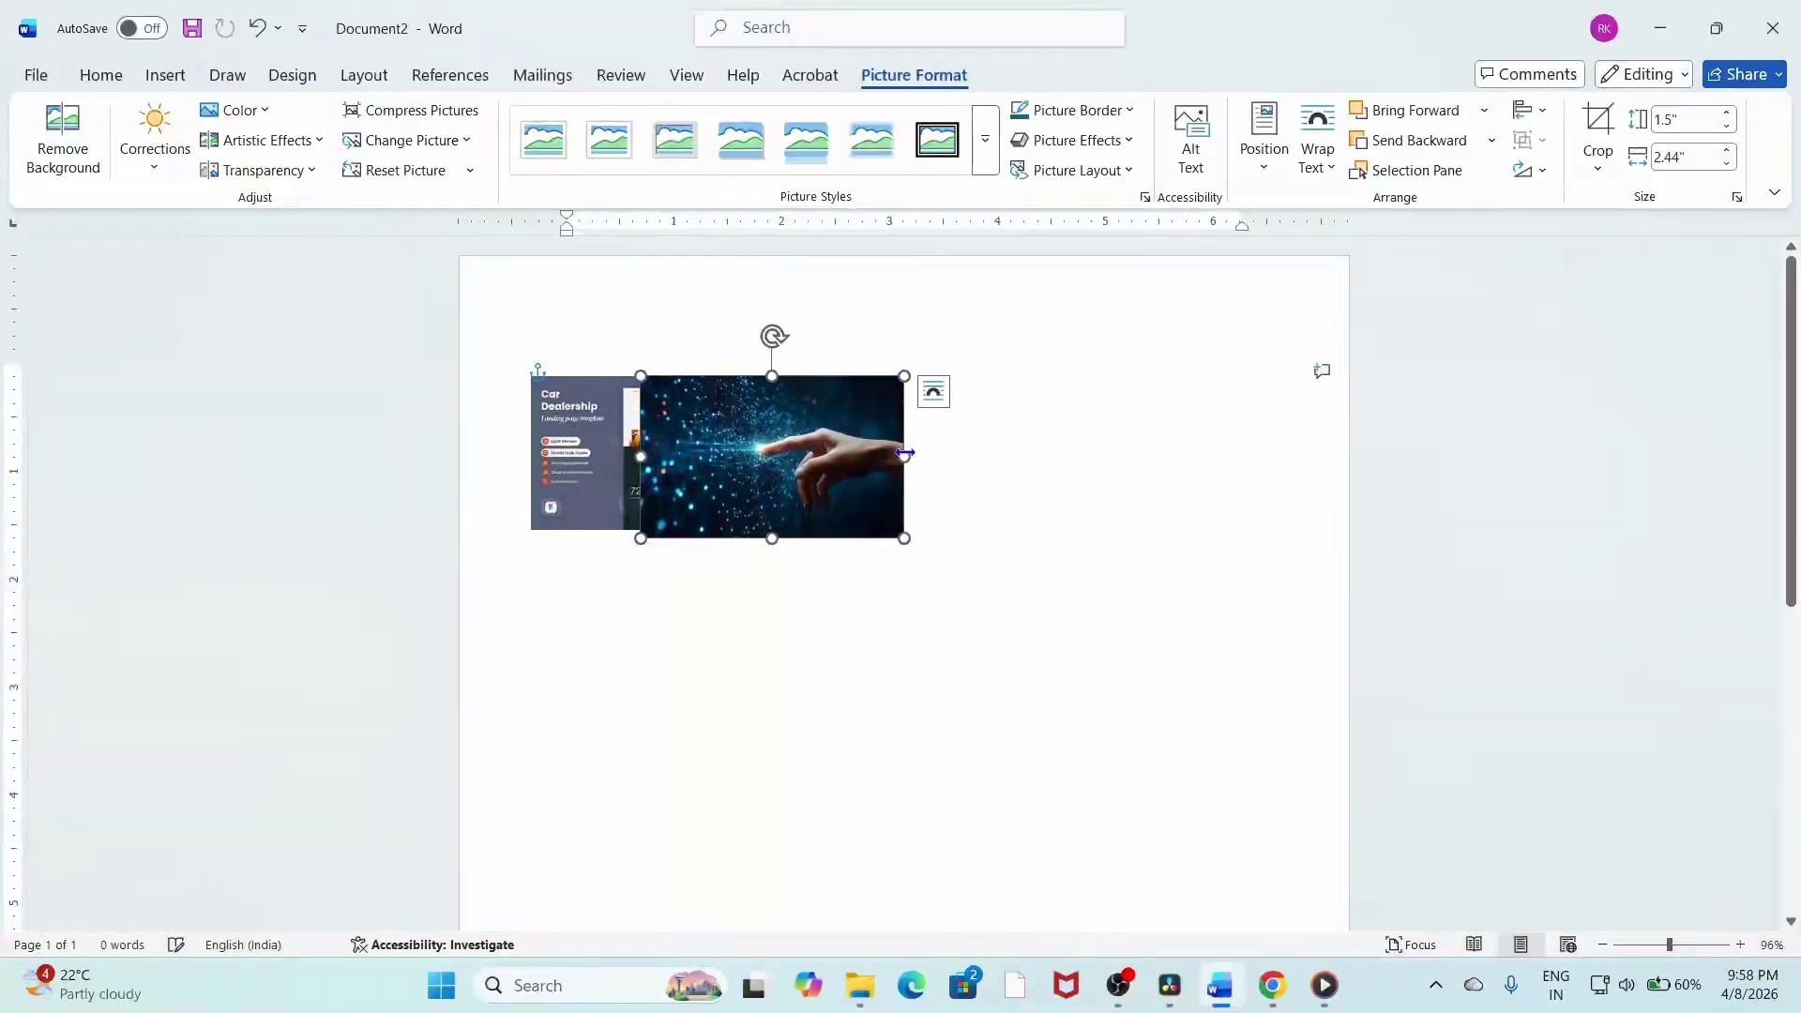
mouse_move(766, 448)
left_mouse_down()
mouse_move(745, 448)
mouse_move(759, 450)
left_mouse_up()
left_click(854, 640)
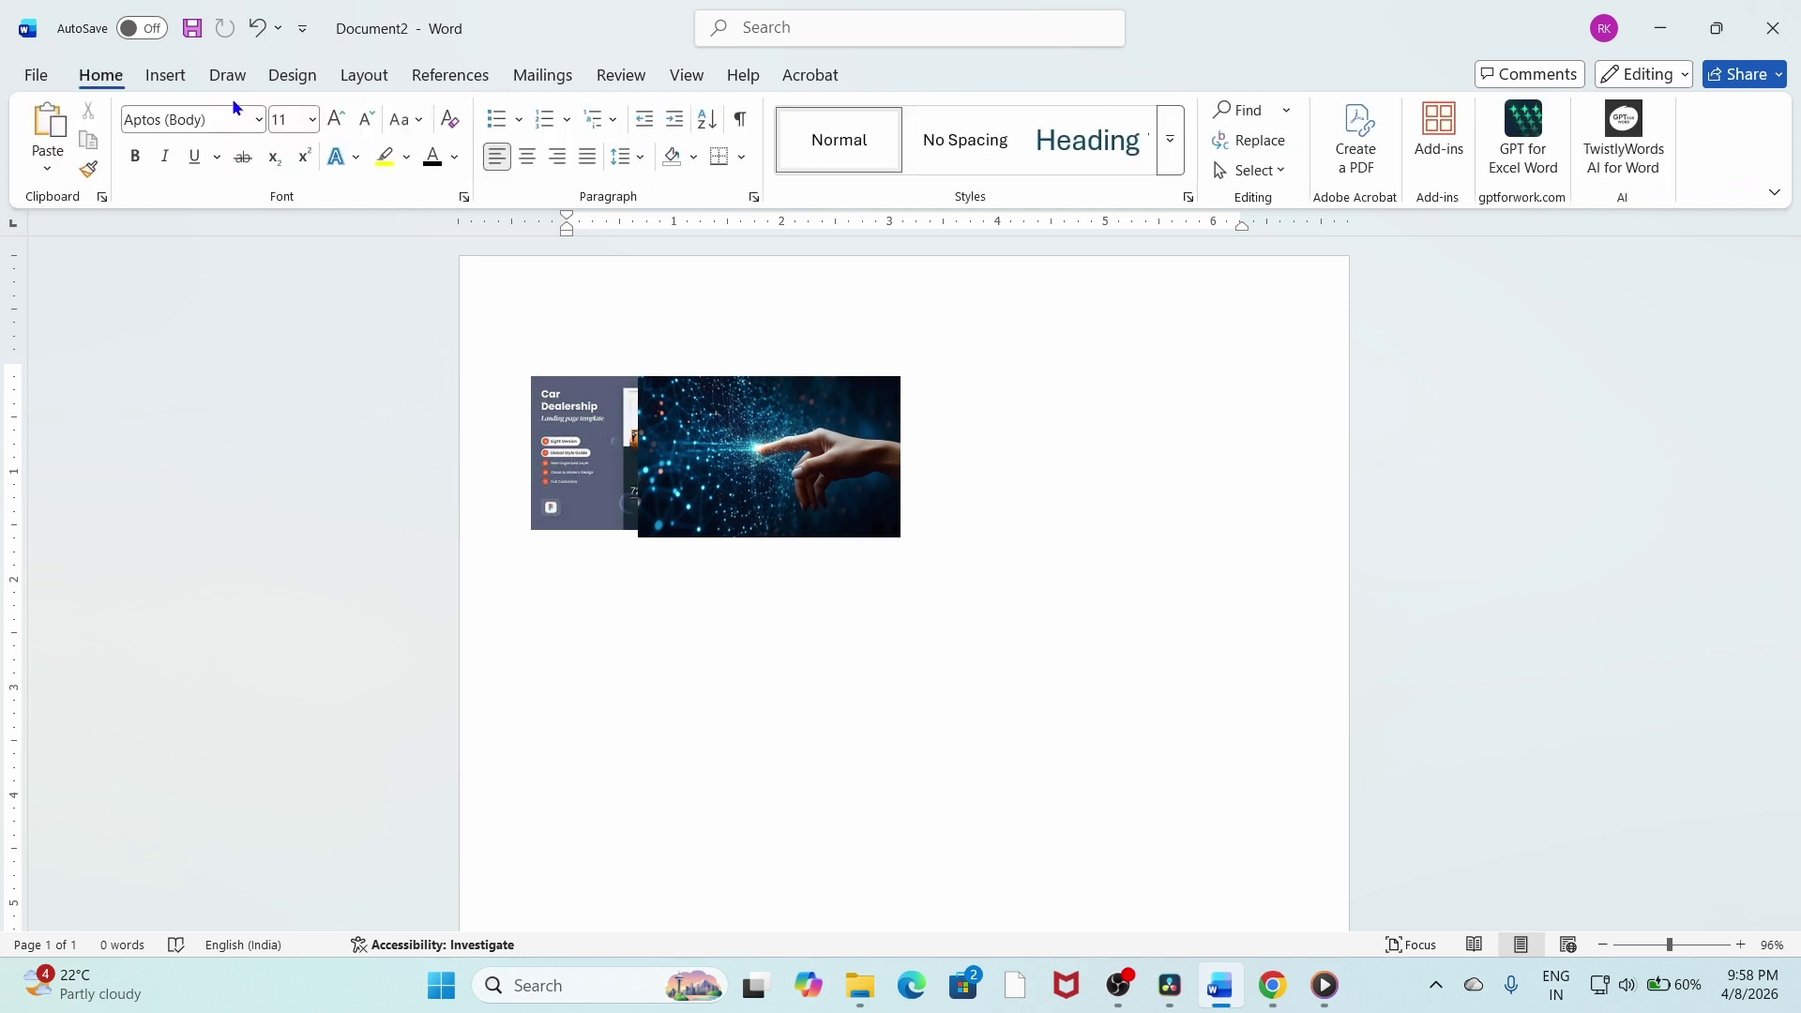
Insert the picture hero1..png from the device.
left_click(167, 75)
left_click(267, 141)
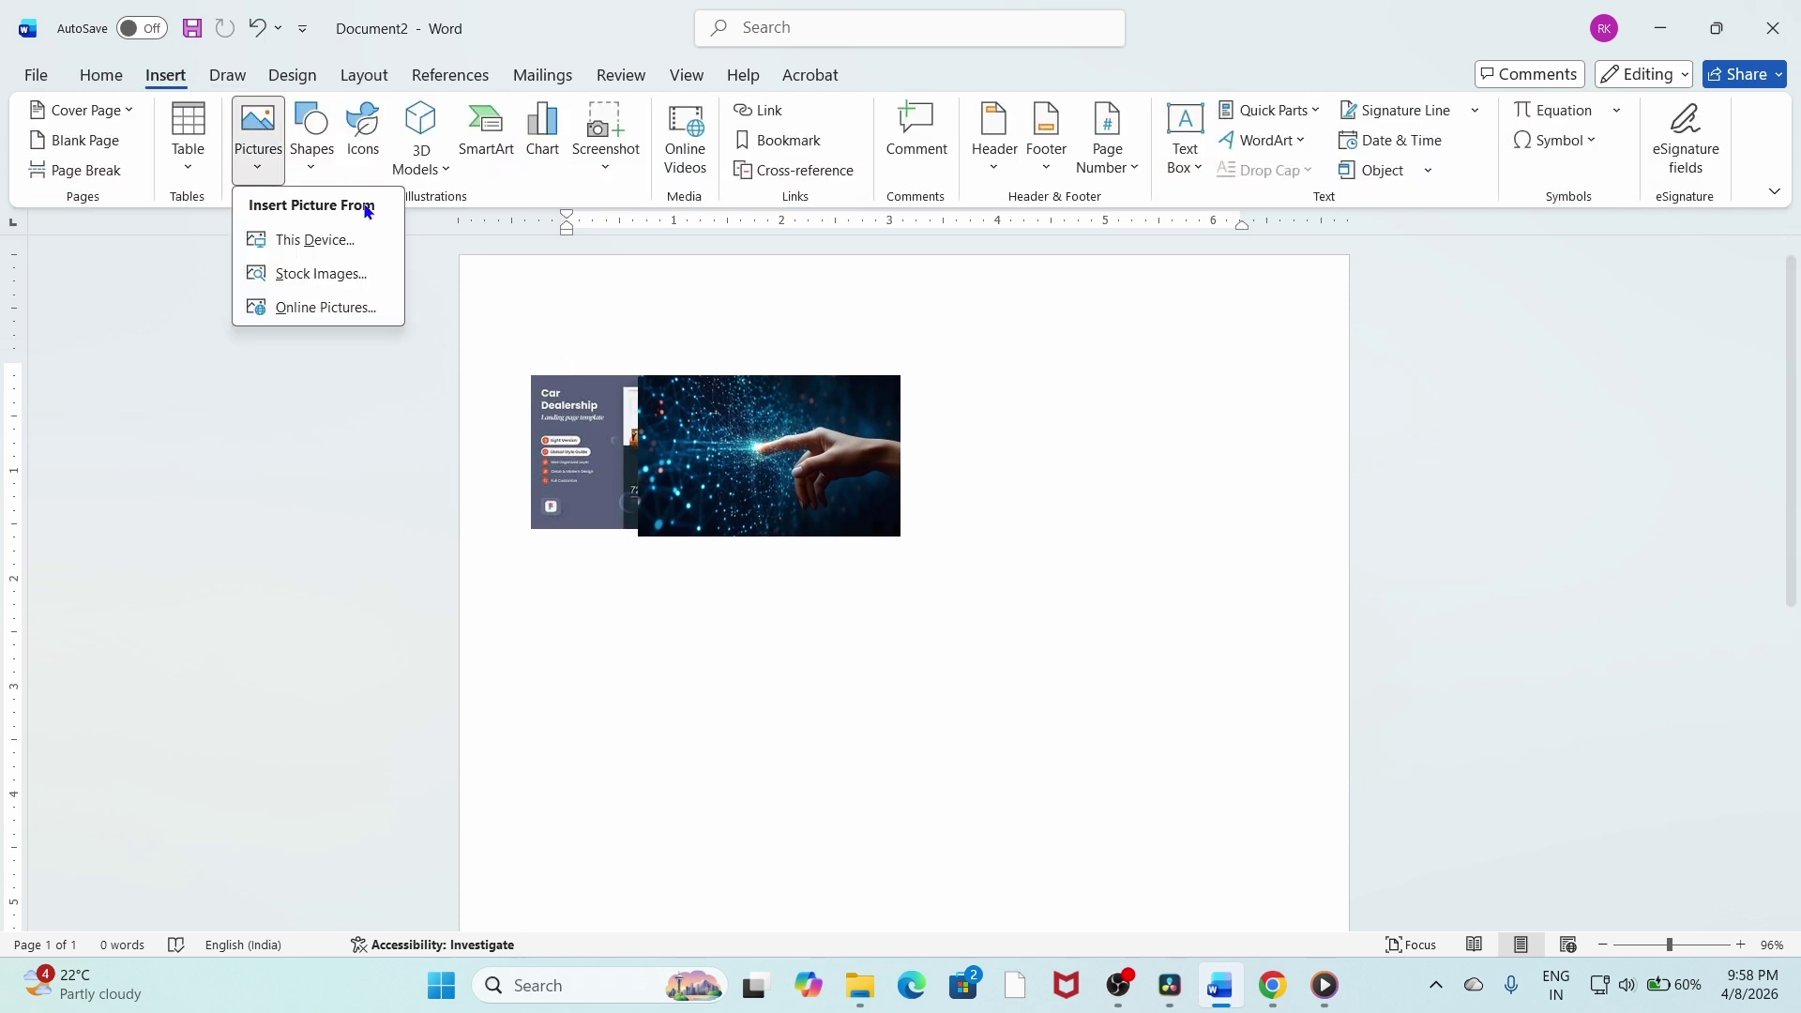
left_click(300, 233)
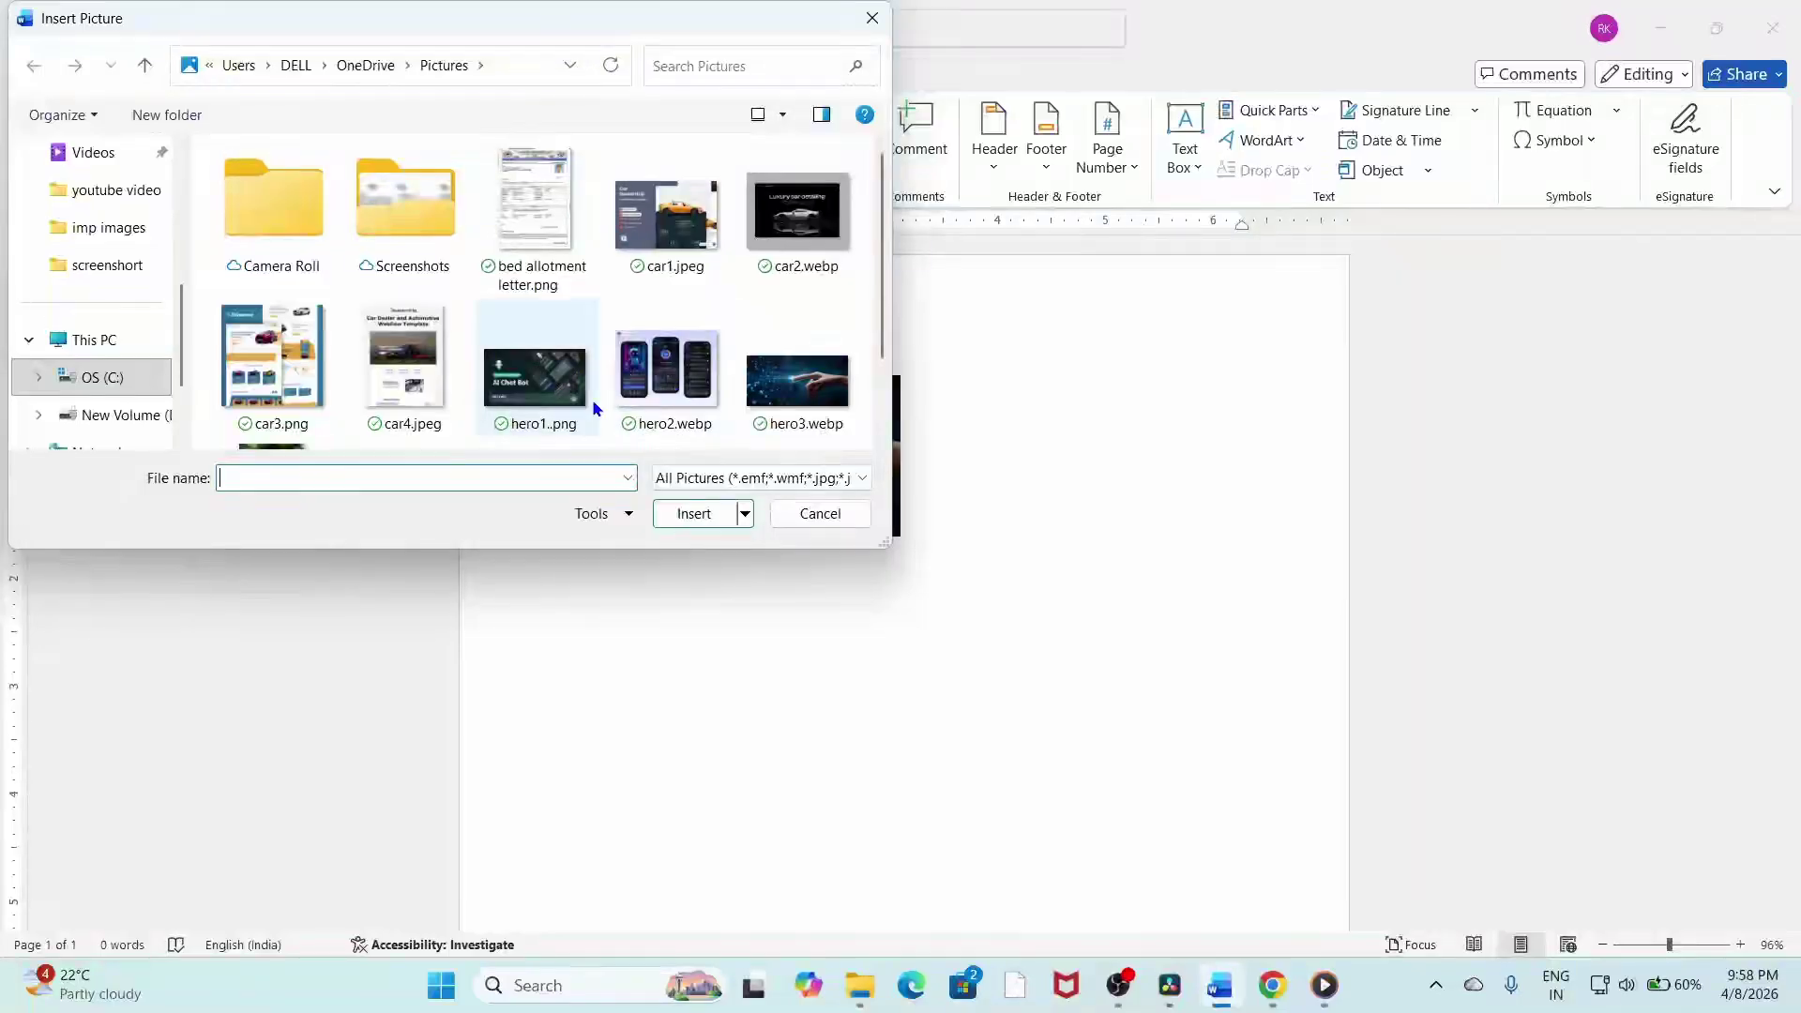
left_click(535, 375)
left_click(698, 523)
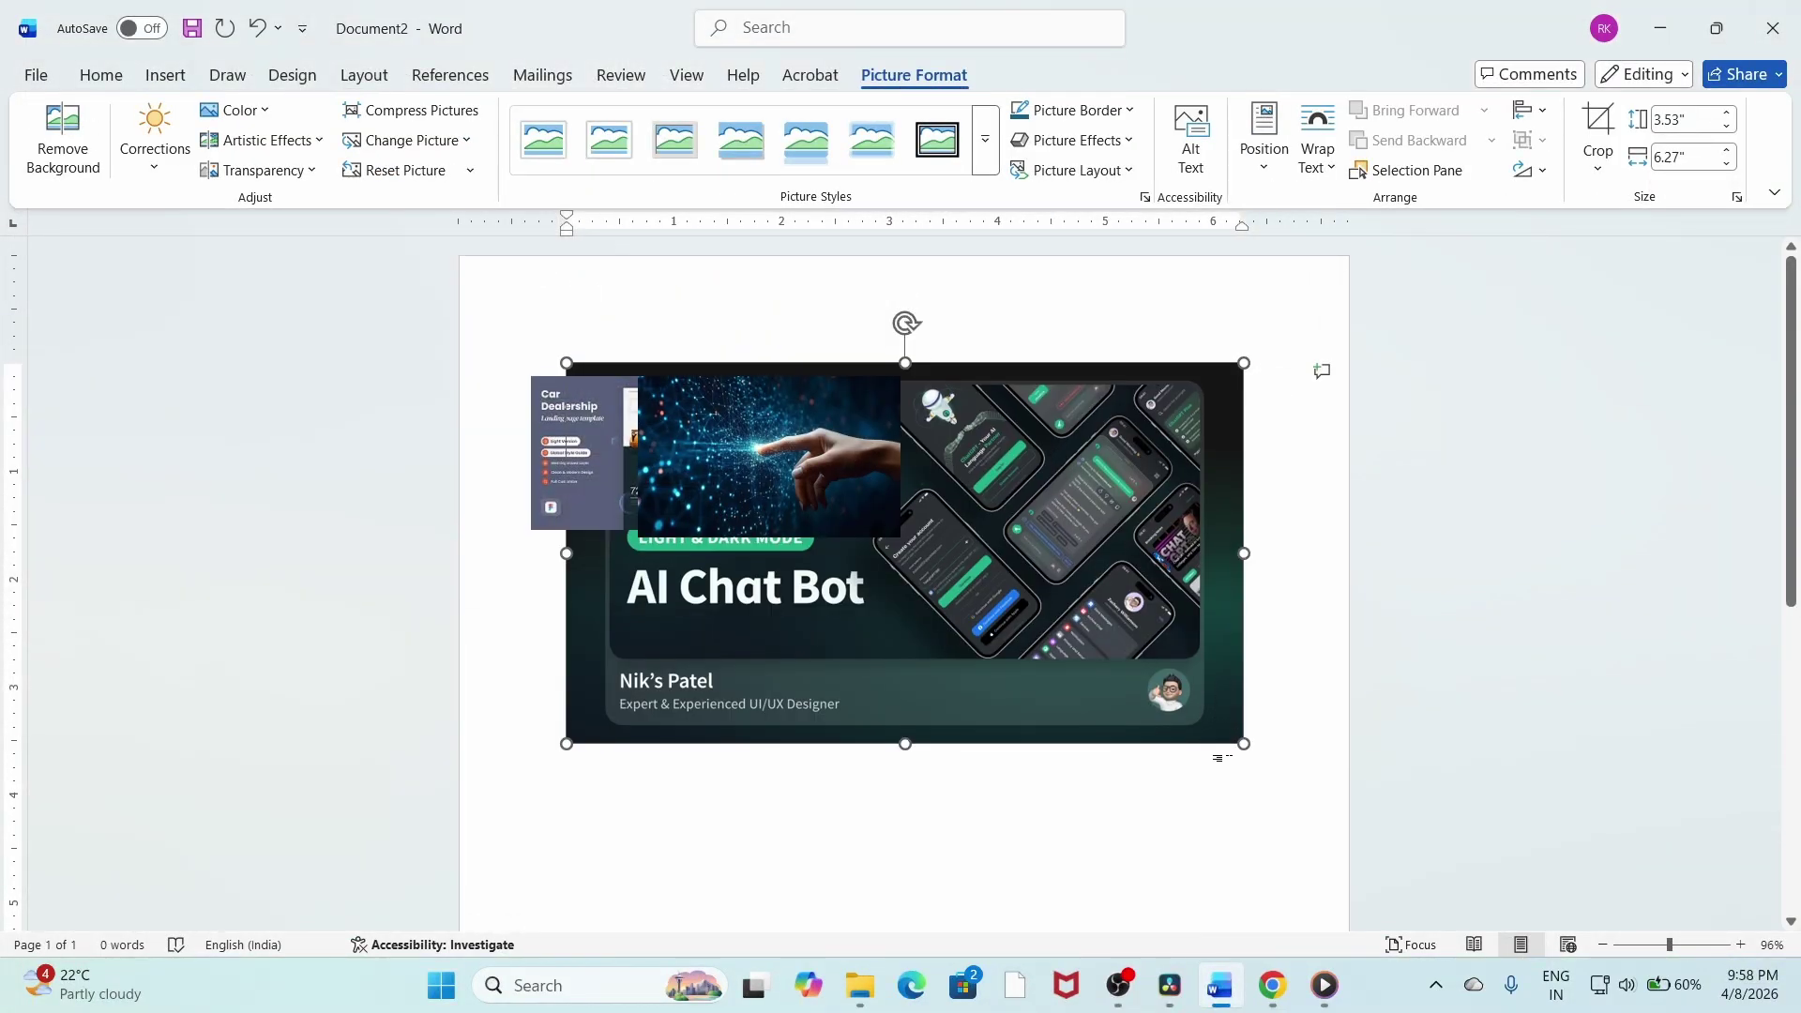
Shrink the AI Chat Bot picture to about 2.55" high by 4.53" wide and set its text wrapping to In Front of Text.
left_click_drag(1252, 744, 1207, 710)
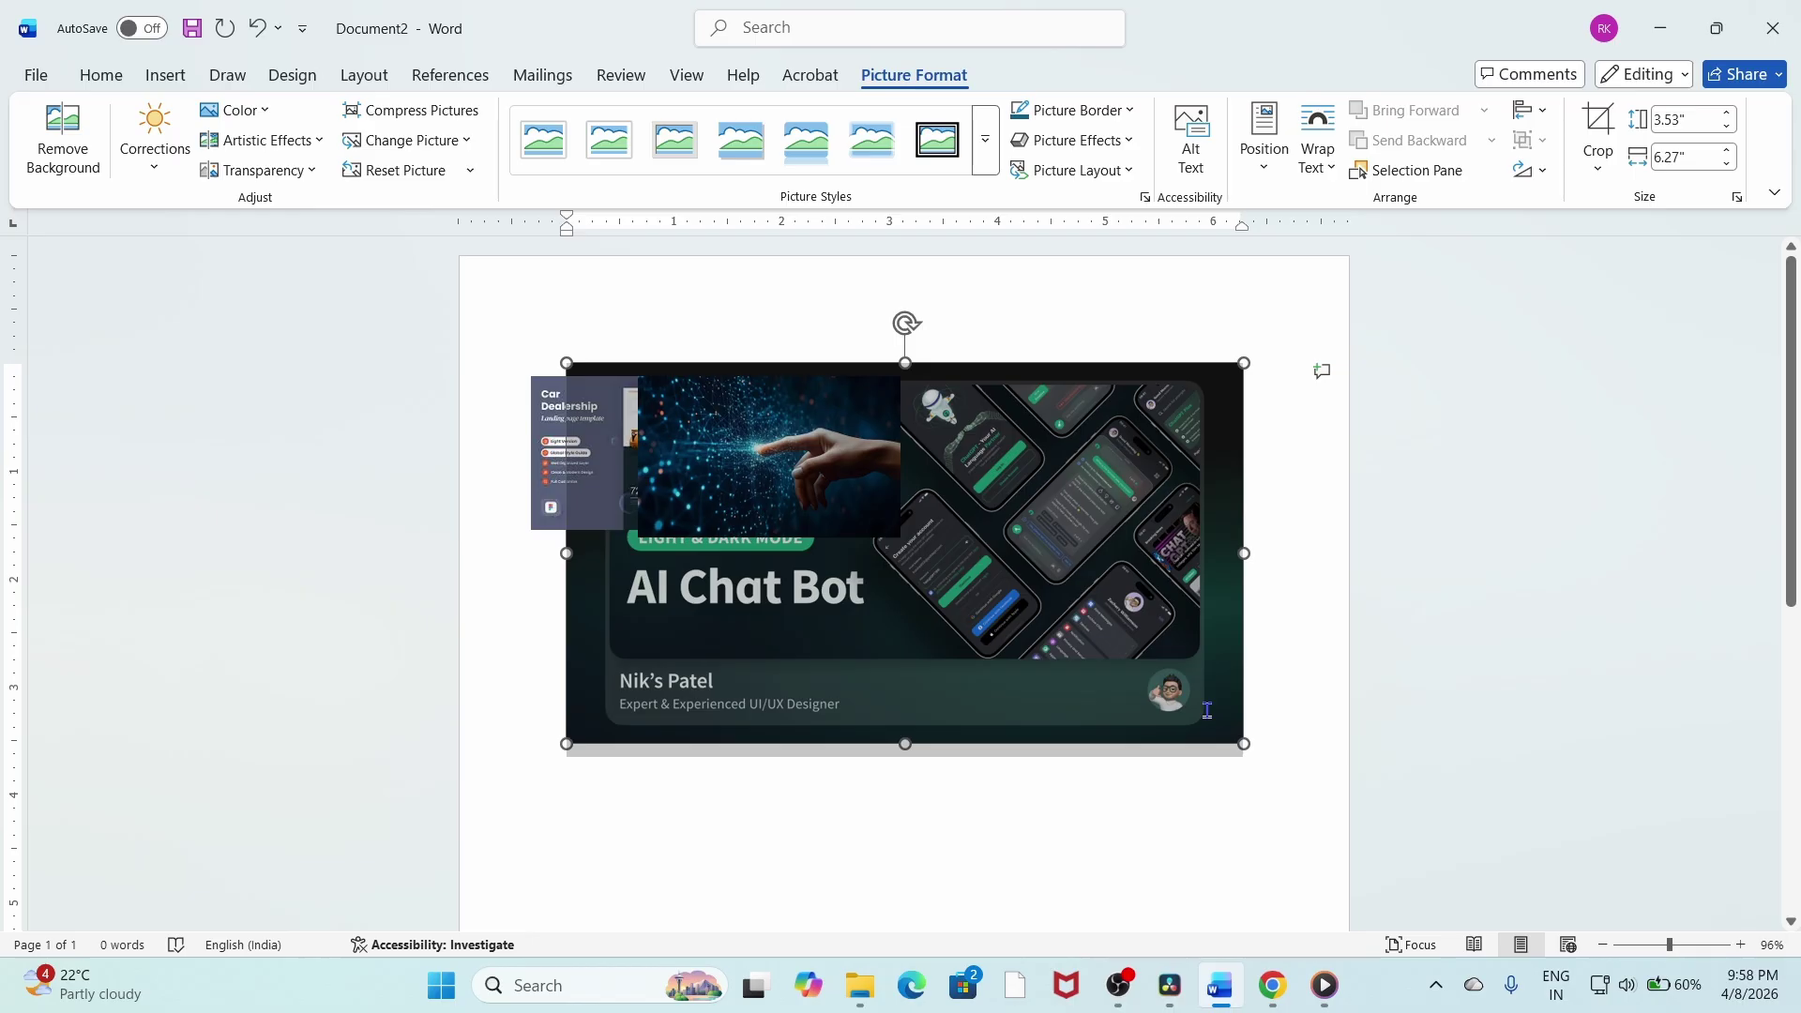
left_click(1244, 782)
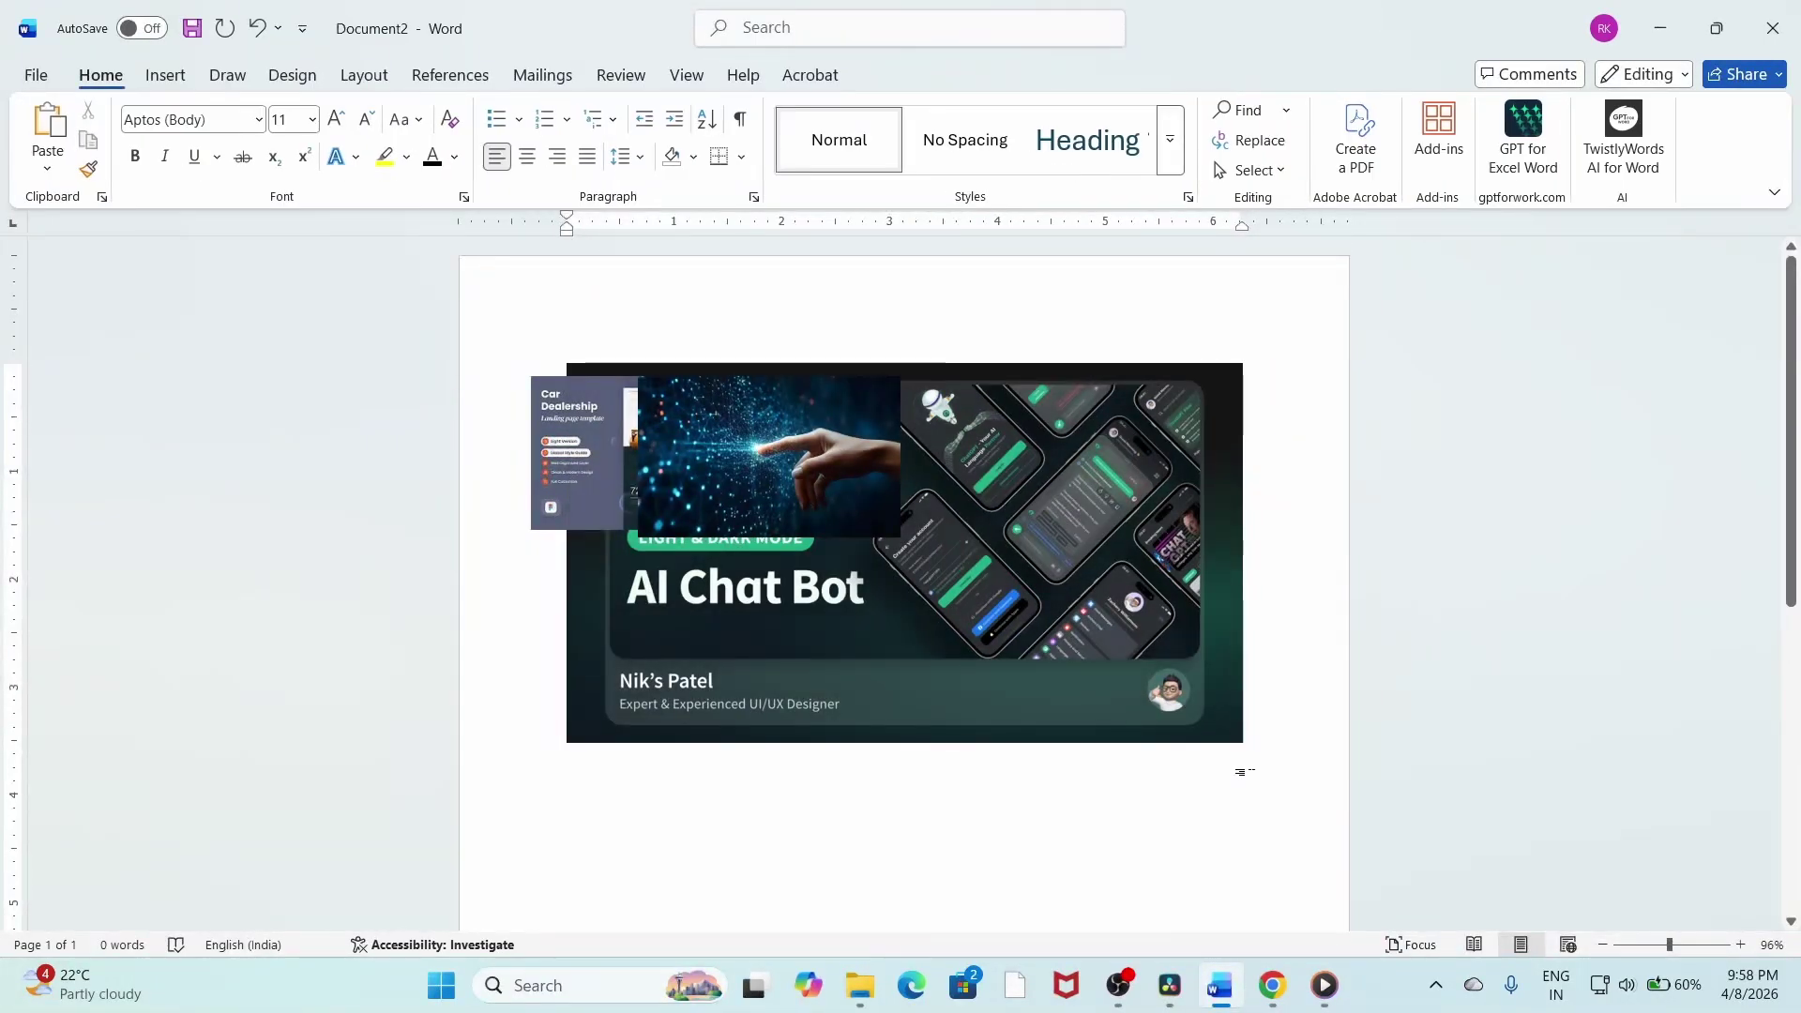
left_click(1150, 658)
left_click_drag(1239, 746, 1126, 677)
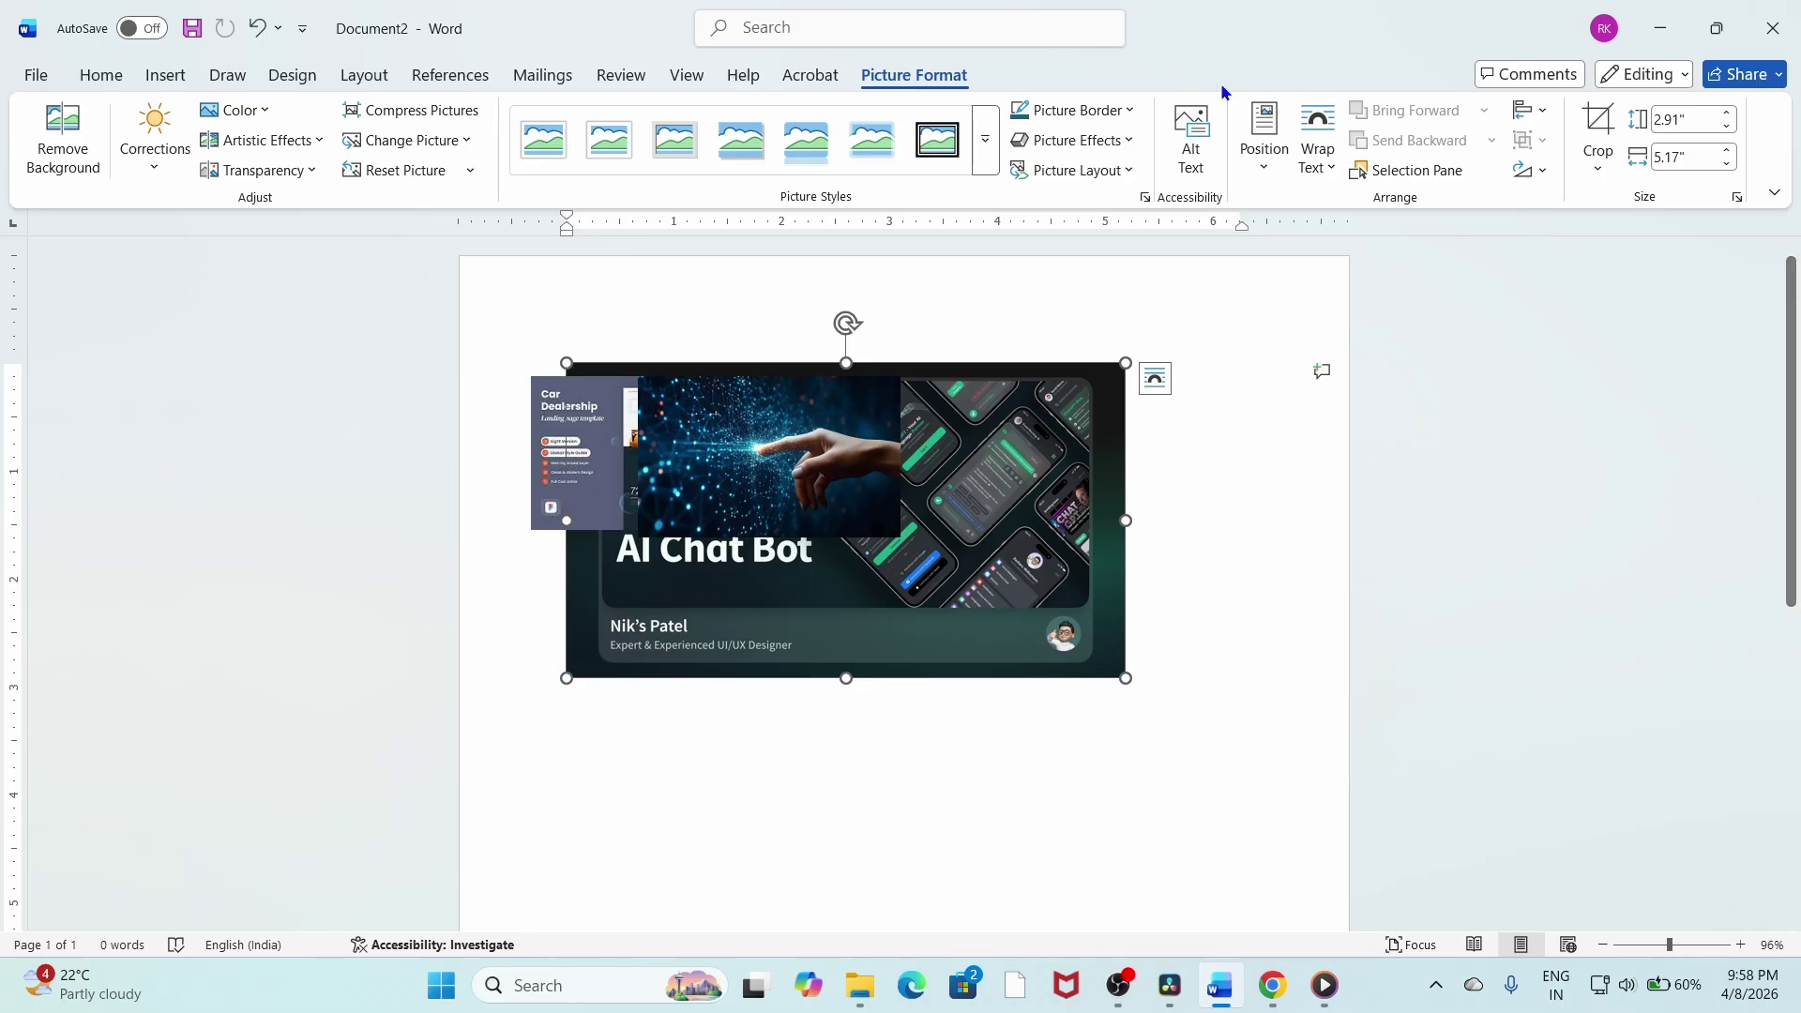
left_click_drag(1126, 677, 1056, 639)
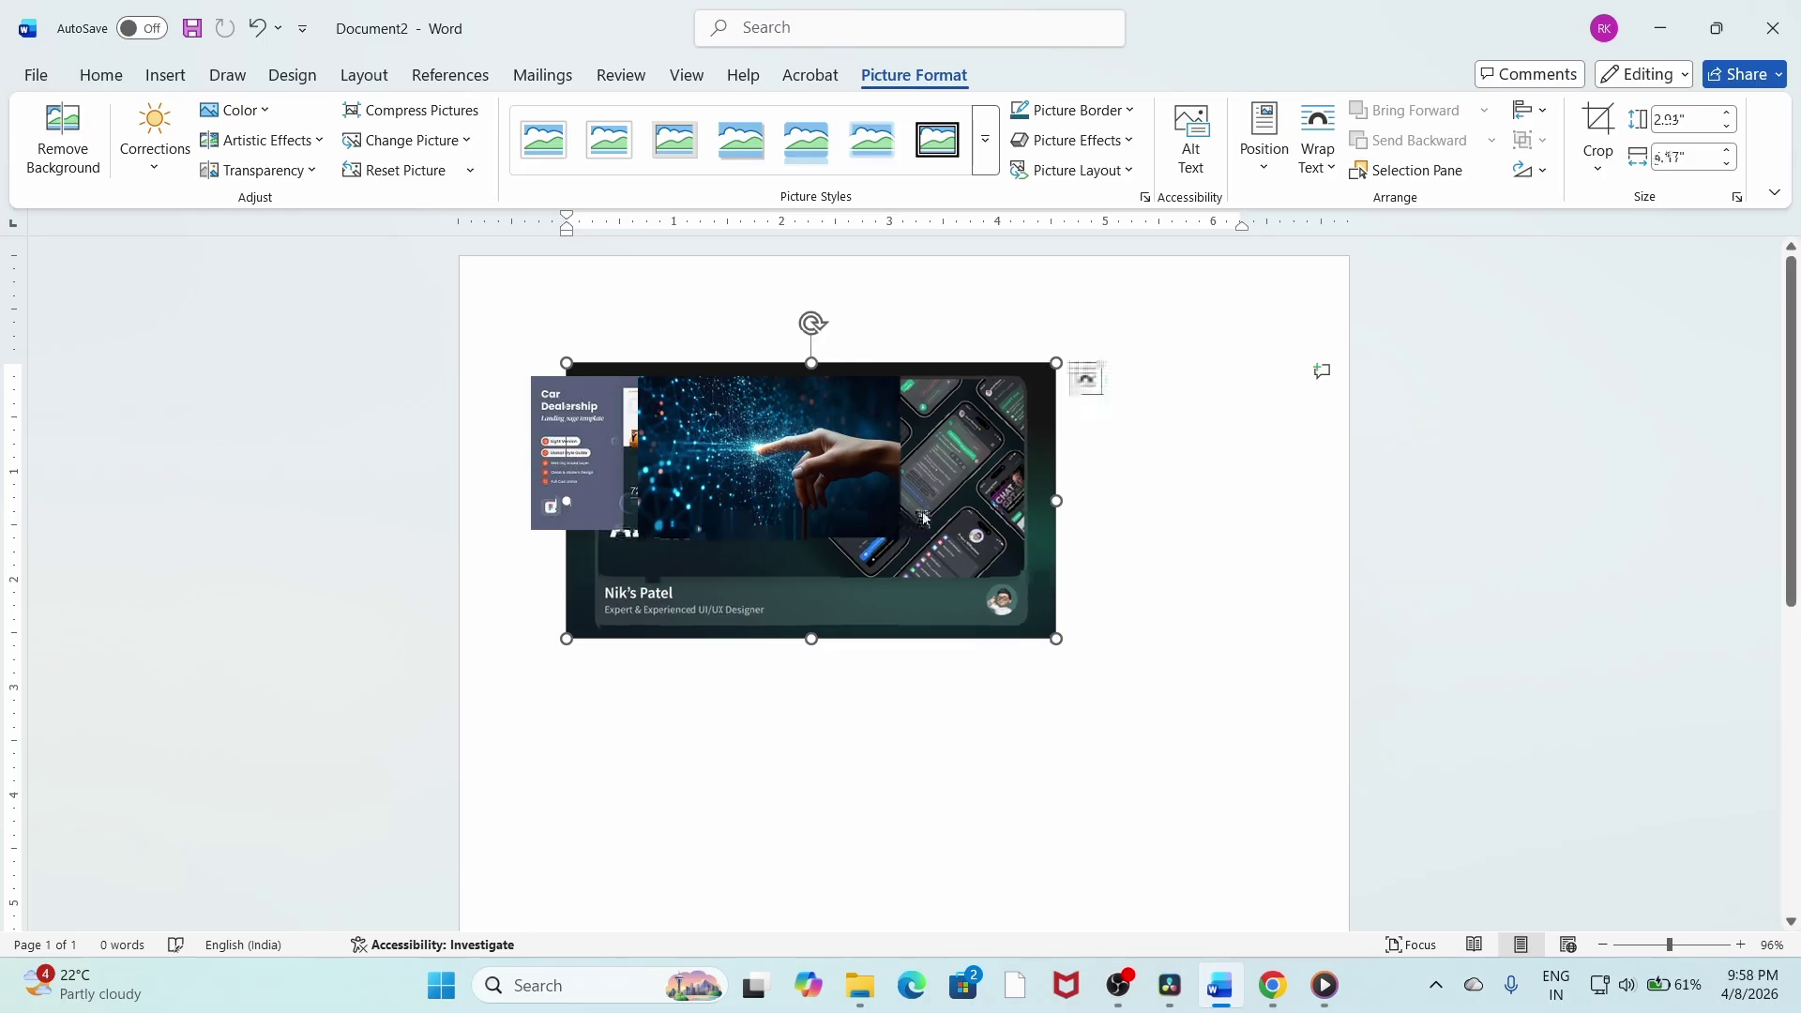
left_click(1331, 154)
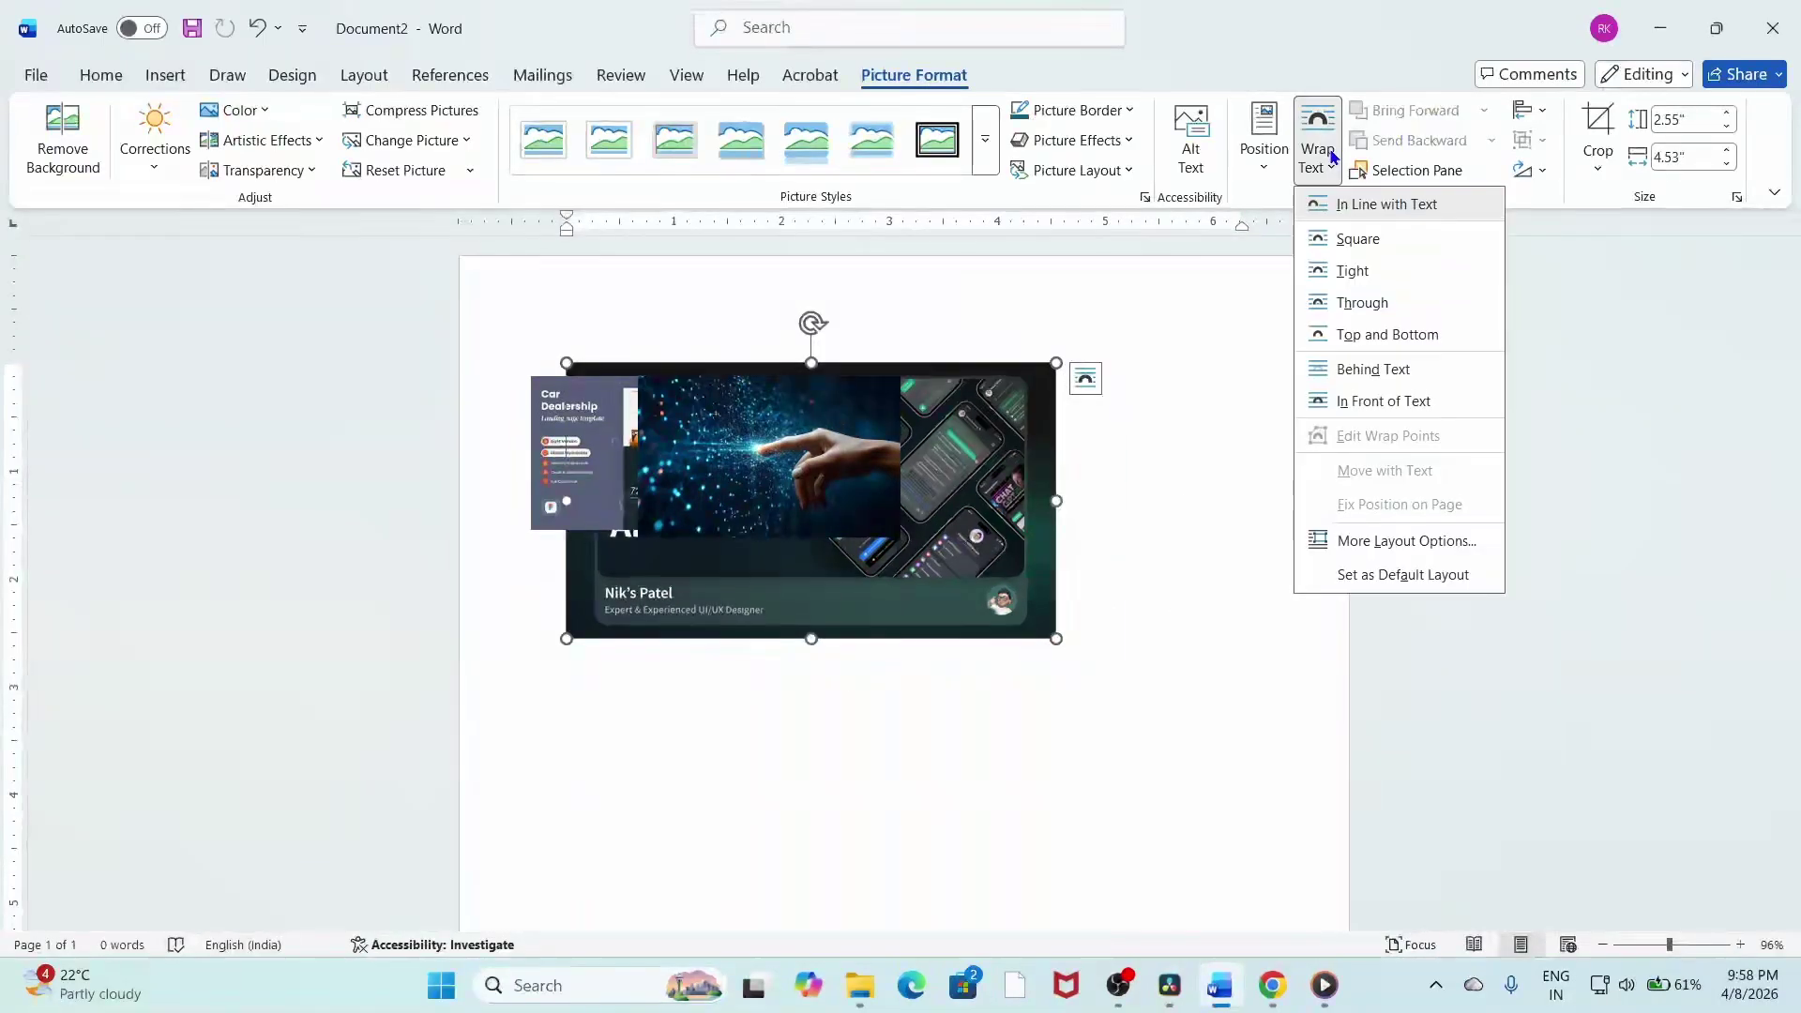
left_click(1355, 402)
Shrink the AI Chat Bot picture to about 1.7" high by 3.02" wide and move it to partly overlap the hand picture.
left_click(1049, 630)
left_click_drag(1048, 631, 1035, 546)
left_click_drag(950, 431, 1011, 454)
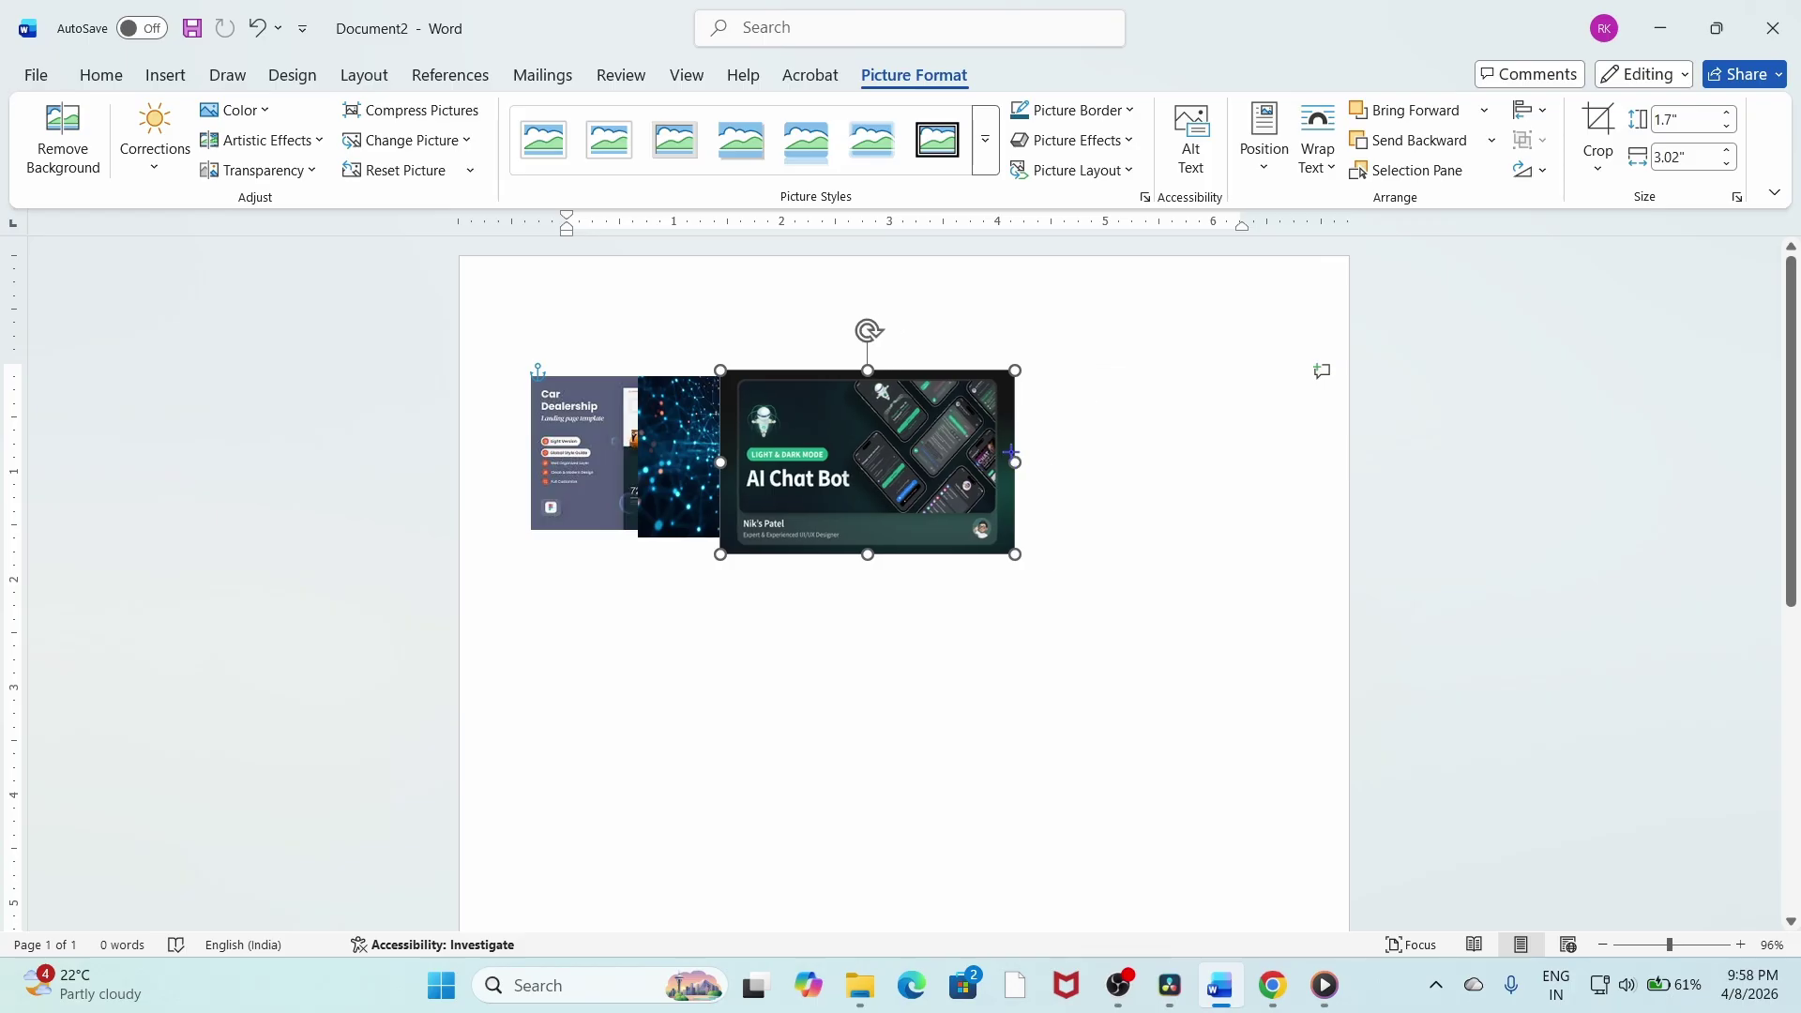
Insert the picture hero2.webp from the device.
left_click(165, 74)
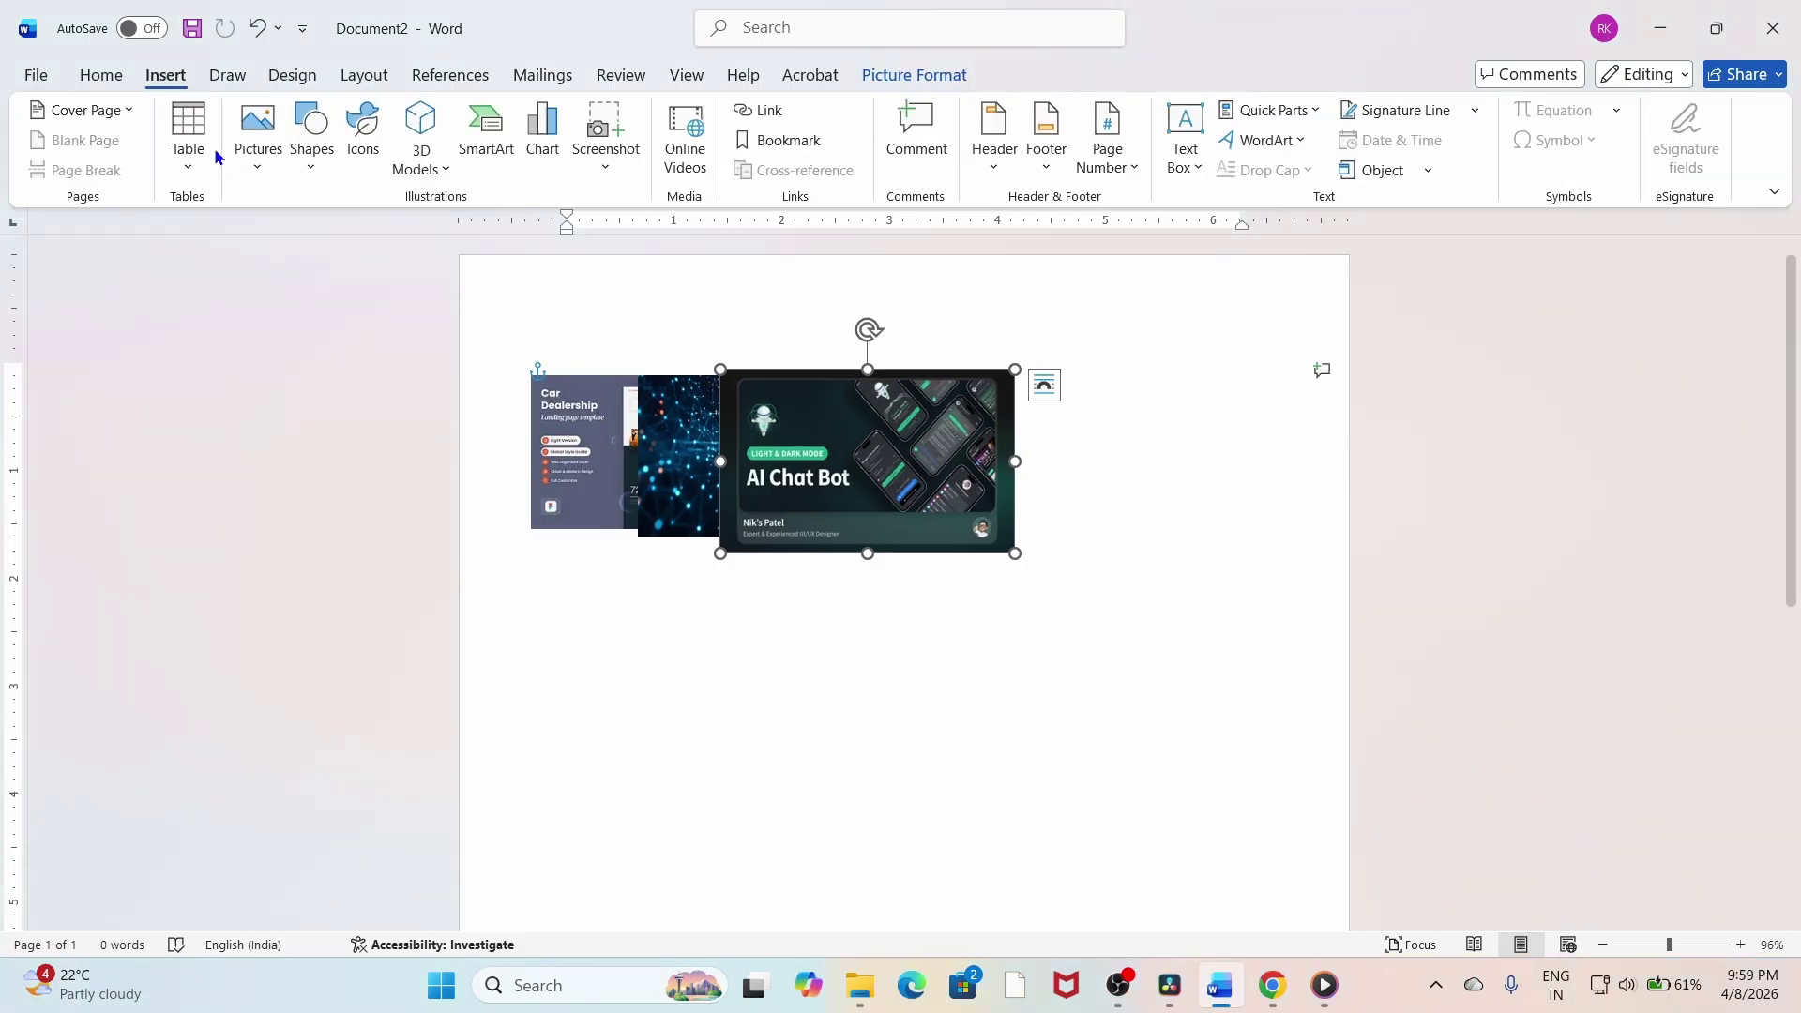
left_click(255, 141)
left_click(300, 234)
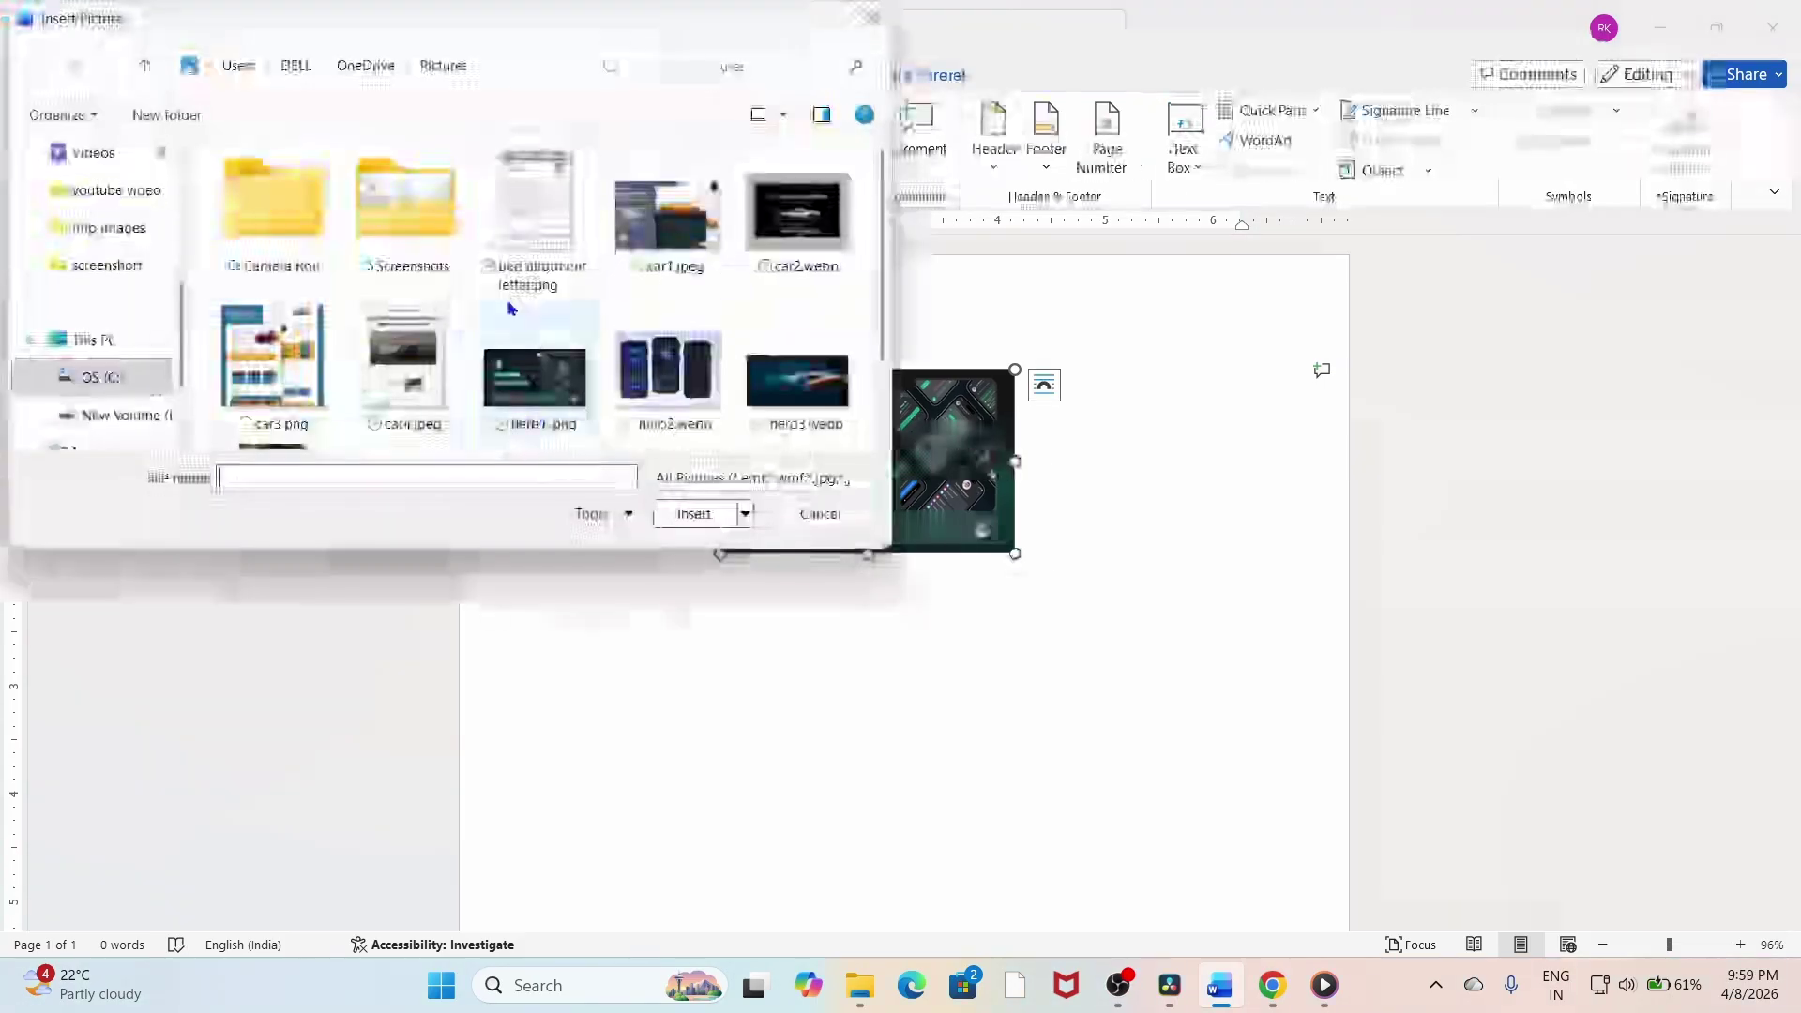
left_click(658, 369)
left_click(694, 513)
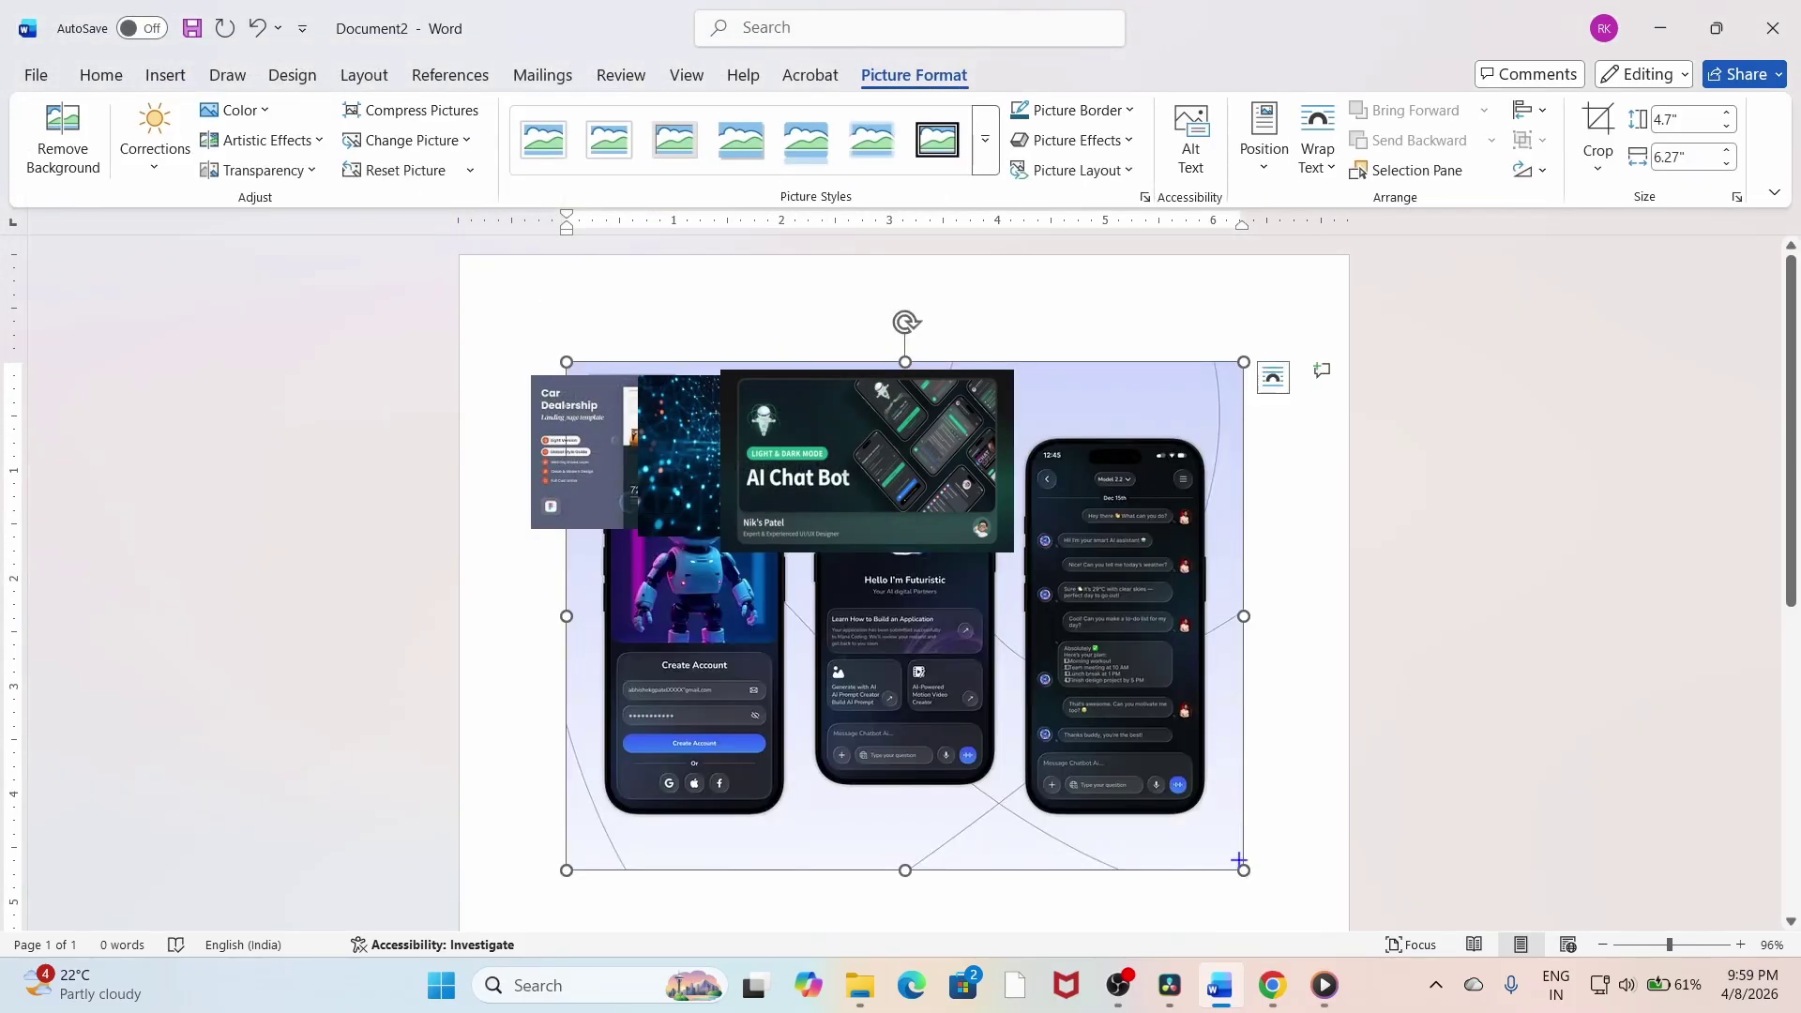
Shrink the phone mockups picture to about 3.42" high by 4.57" wide and set its text wrapping to In Front of Text.
left_click_drag(1238, 860, 1060, 733)
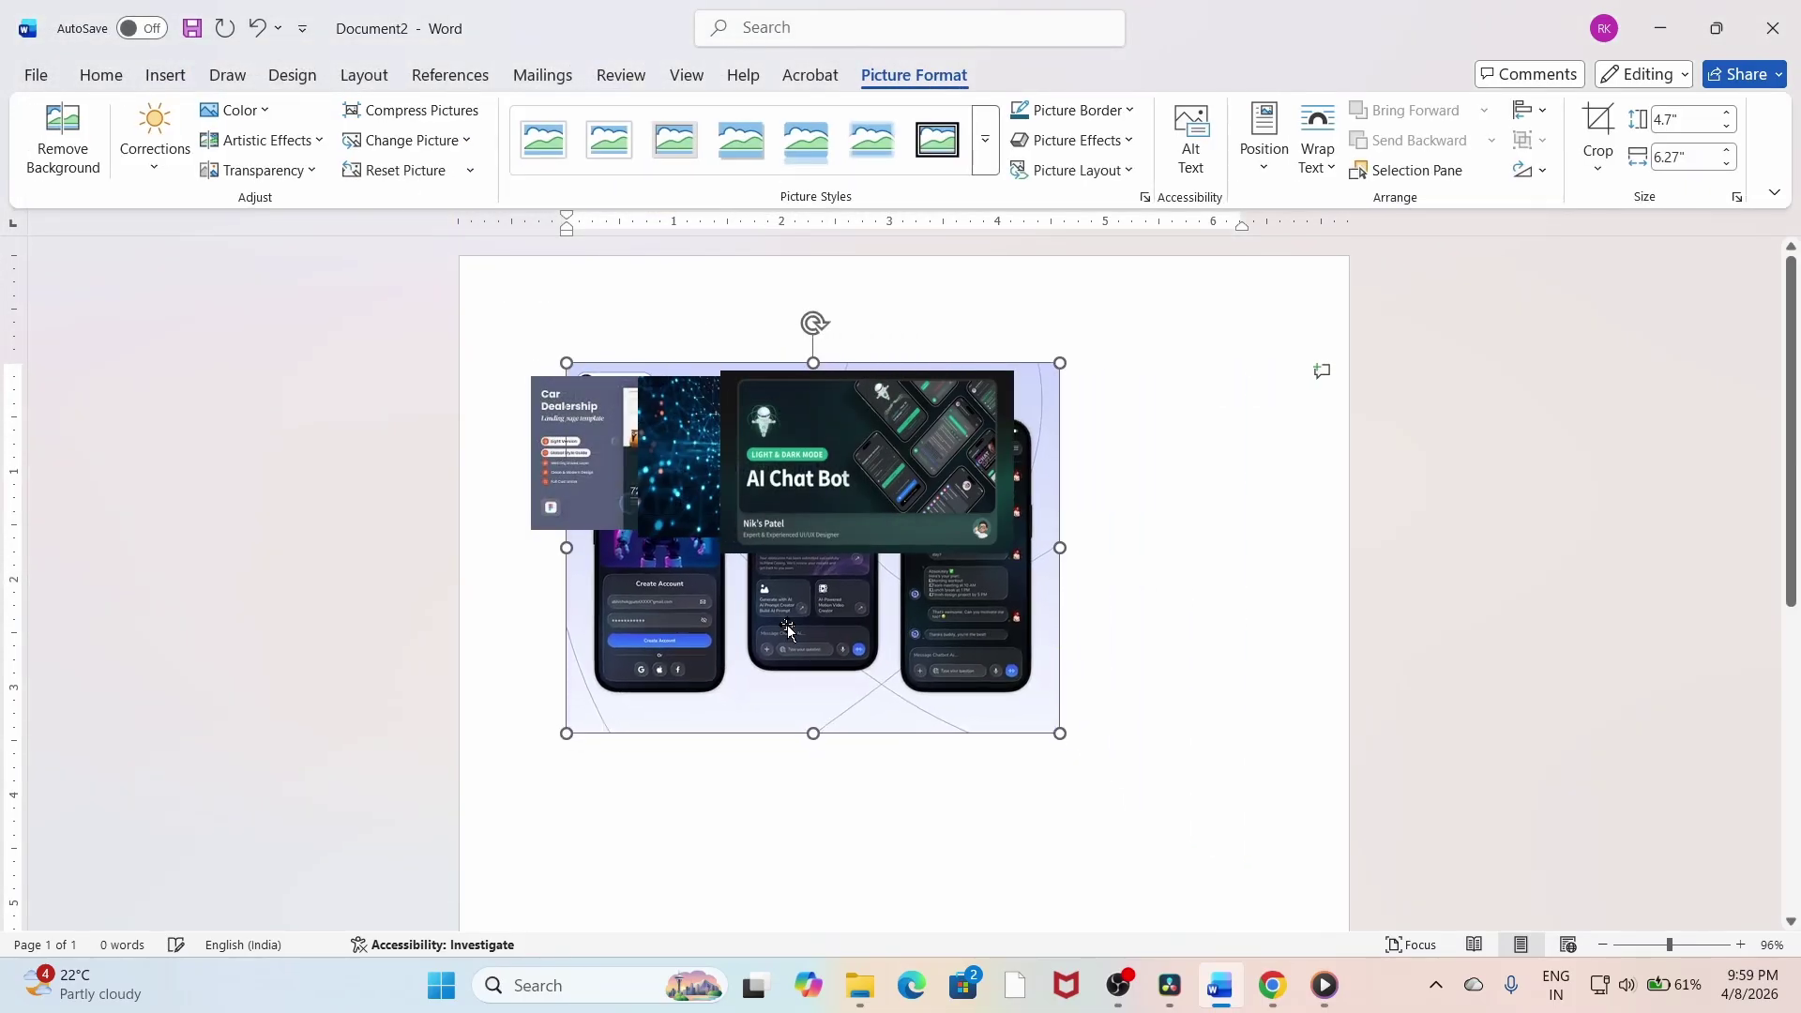
left_click(1298, 162)
left_click(1354, 407)
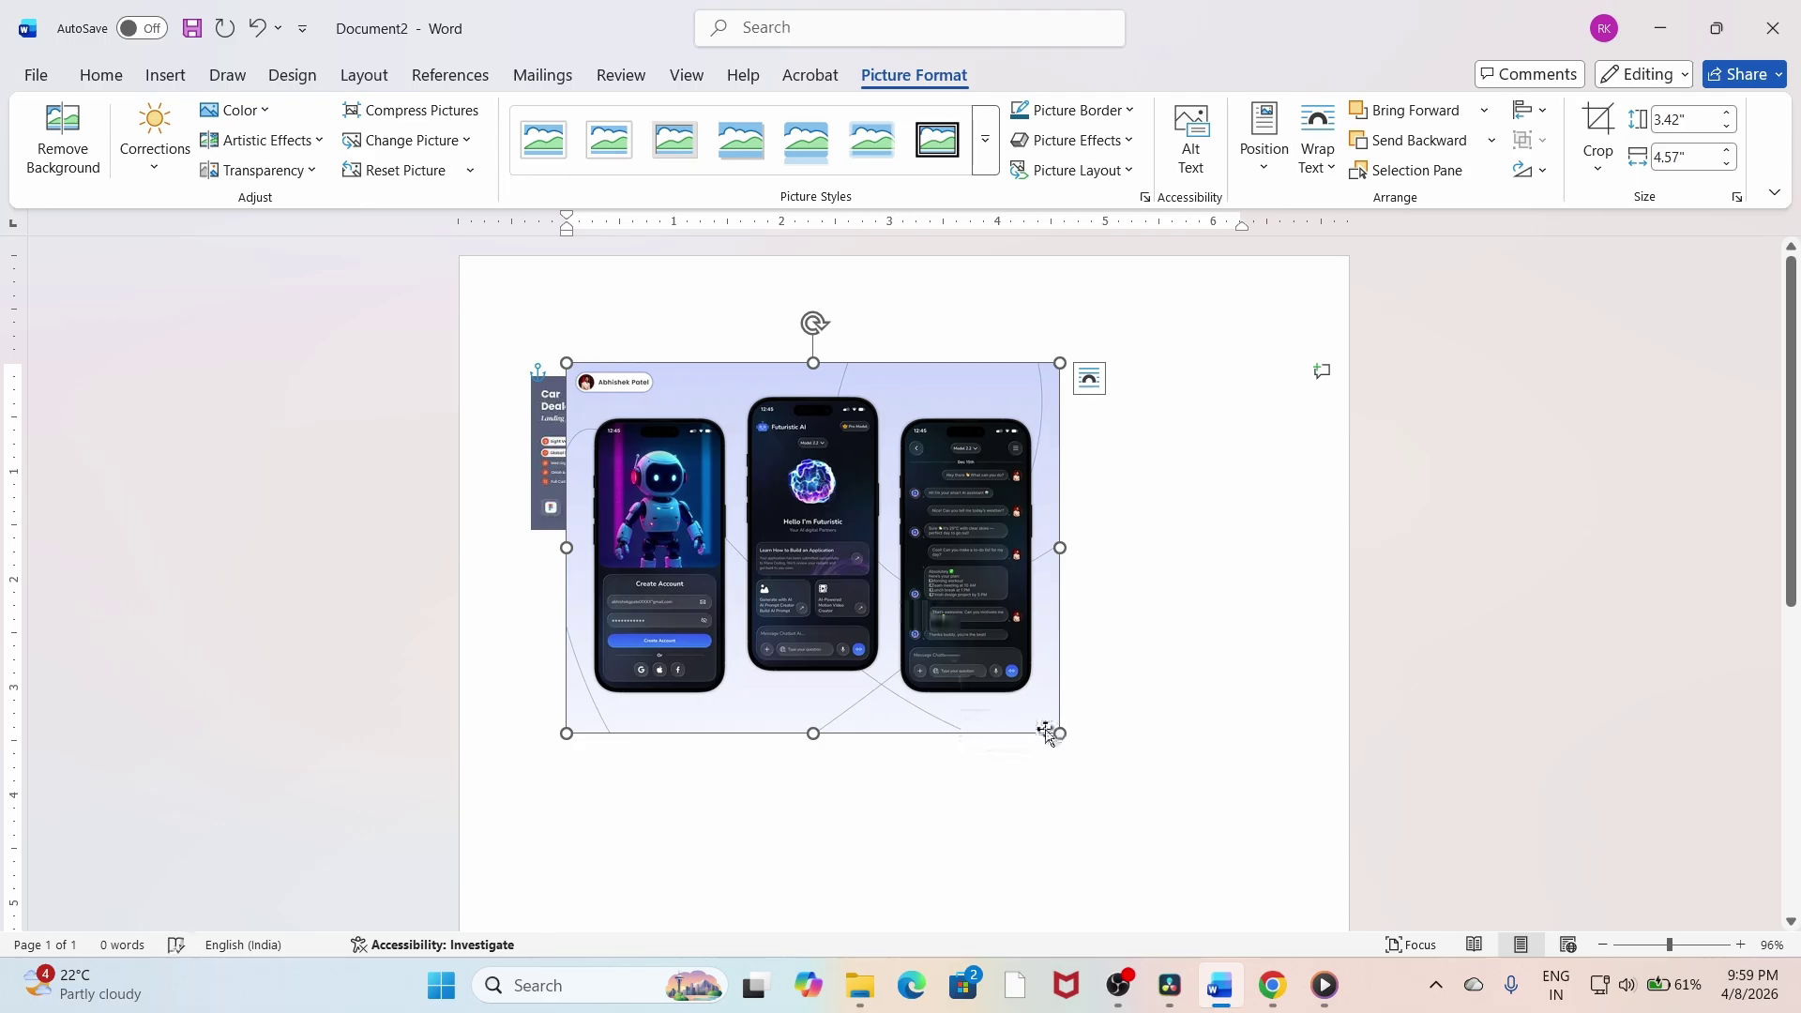
Shrink the phone mockups picture to about 1.77" high by 2.37" wide and move it to partly overlap the AI Chat Bot picture.
left_click_drag(1048, 734, 931, 636)
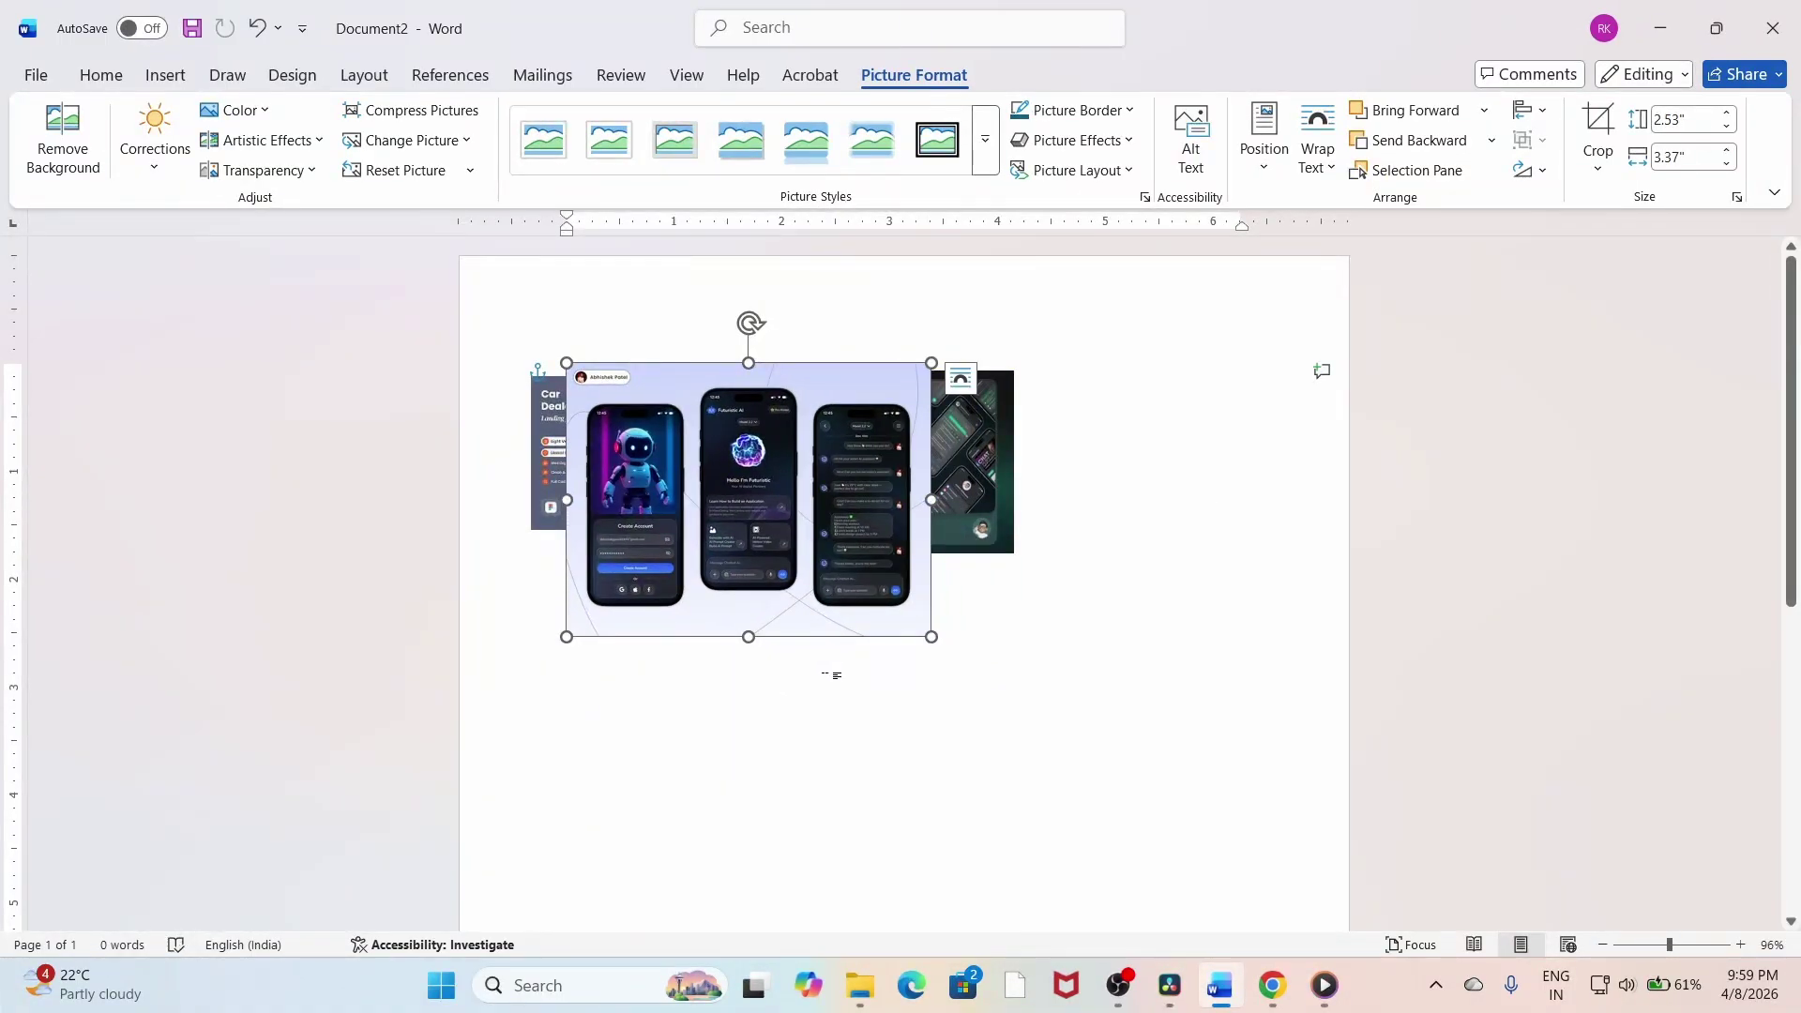
left_click(760, 641)
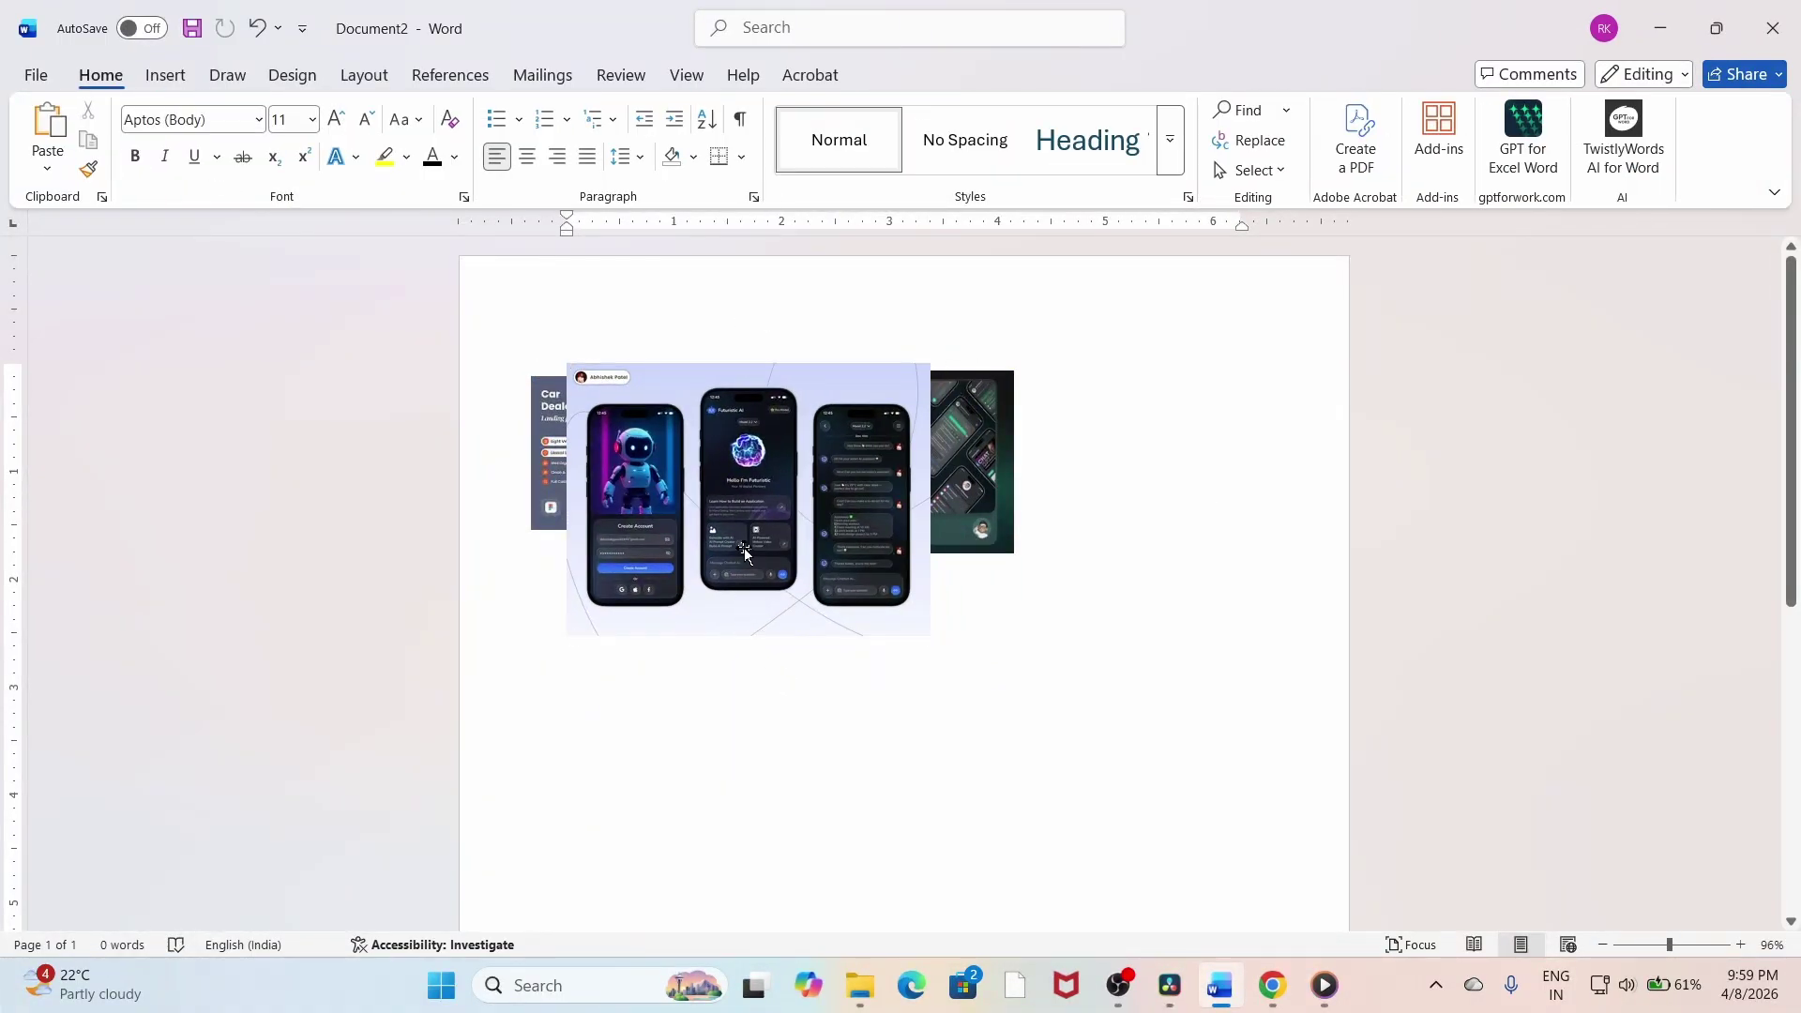
left_click(750, 629)
left_click_drag(749, 641, 749, 553)
left_click_drag(928, 460, 1053, 449)
mouse_move(970, 405)
left_mouse_down()
mouse_move(1002, 446)
mouse_move(998, 423)
left_mouse_up()
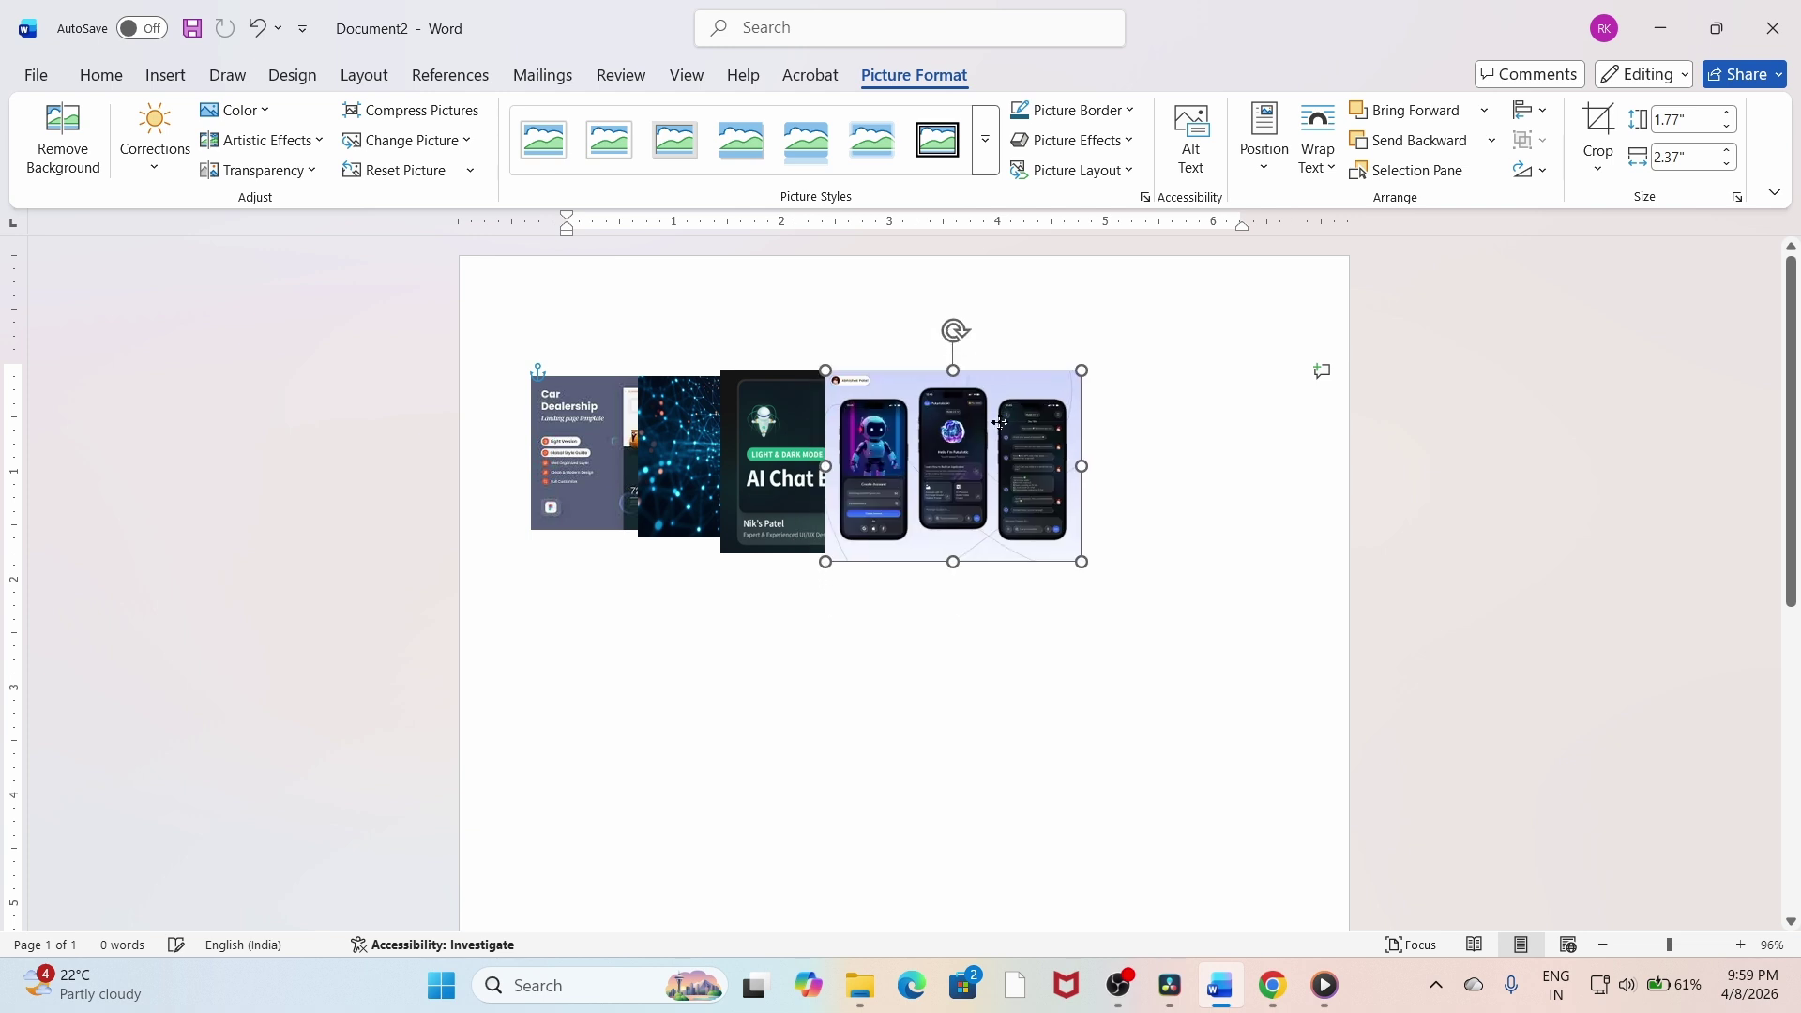
Examine the Bring Forward layering options available for the phone mockups picture in the overlapping row.
left_click(783, 460)
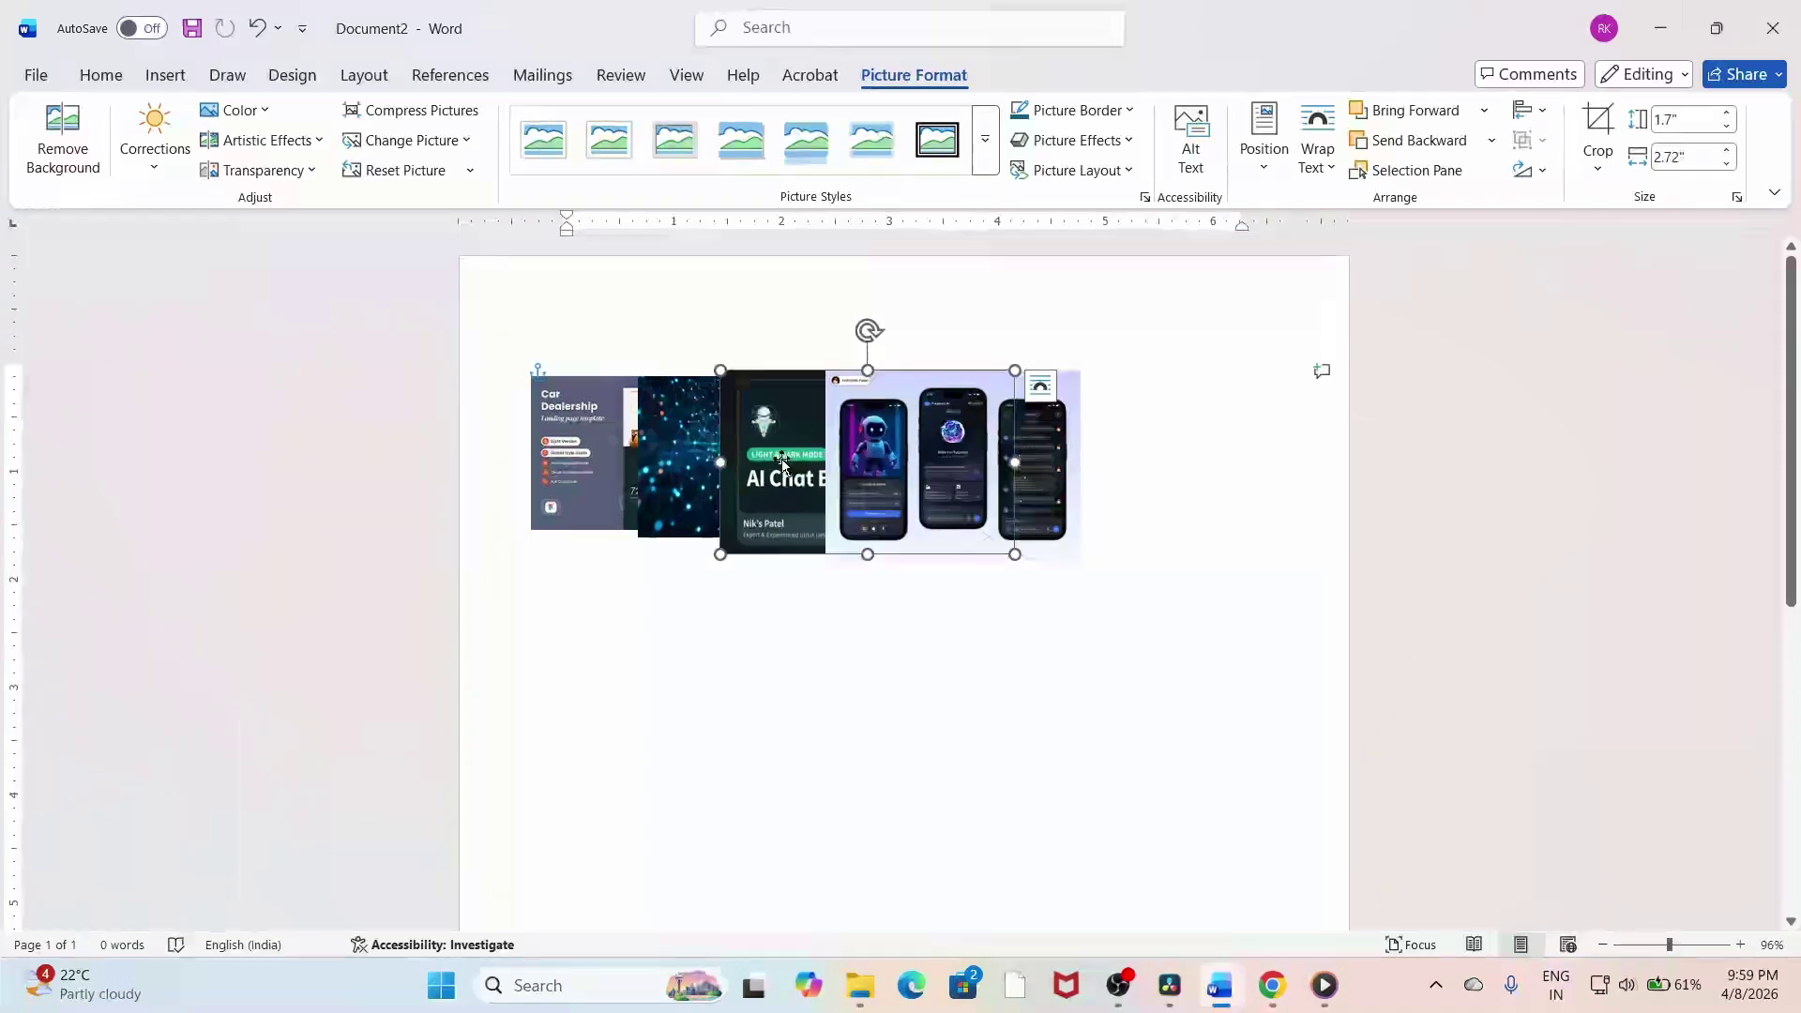
left_click(367, 79)
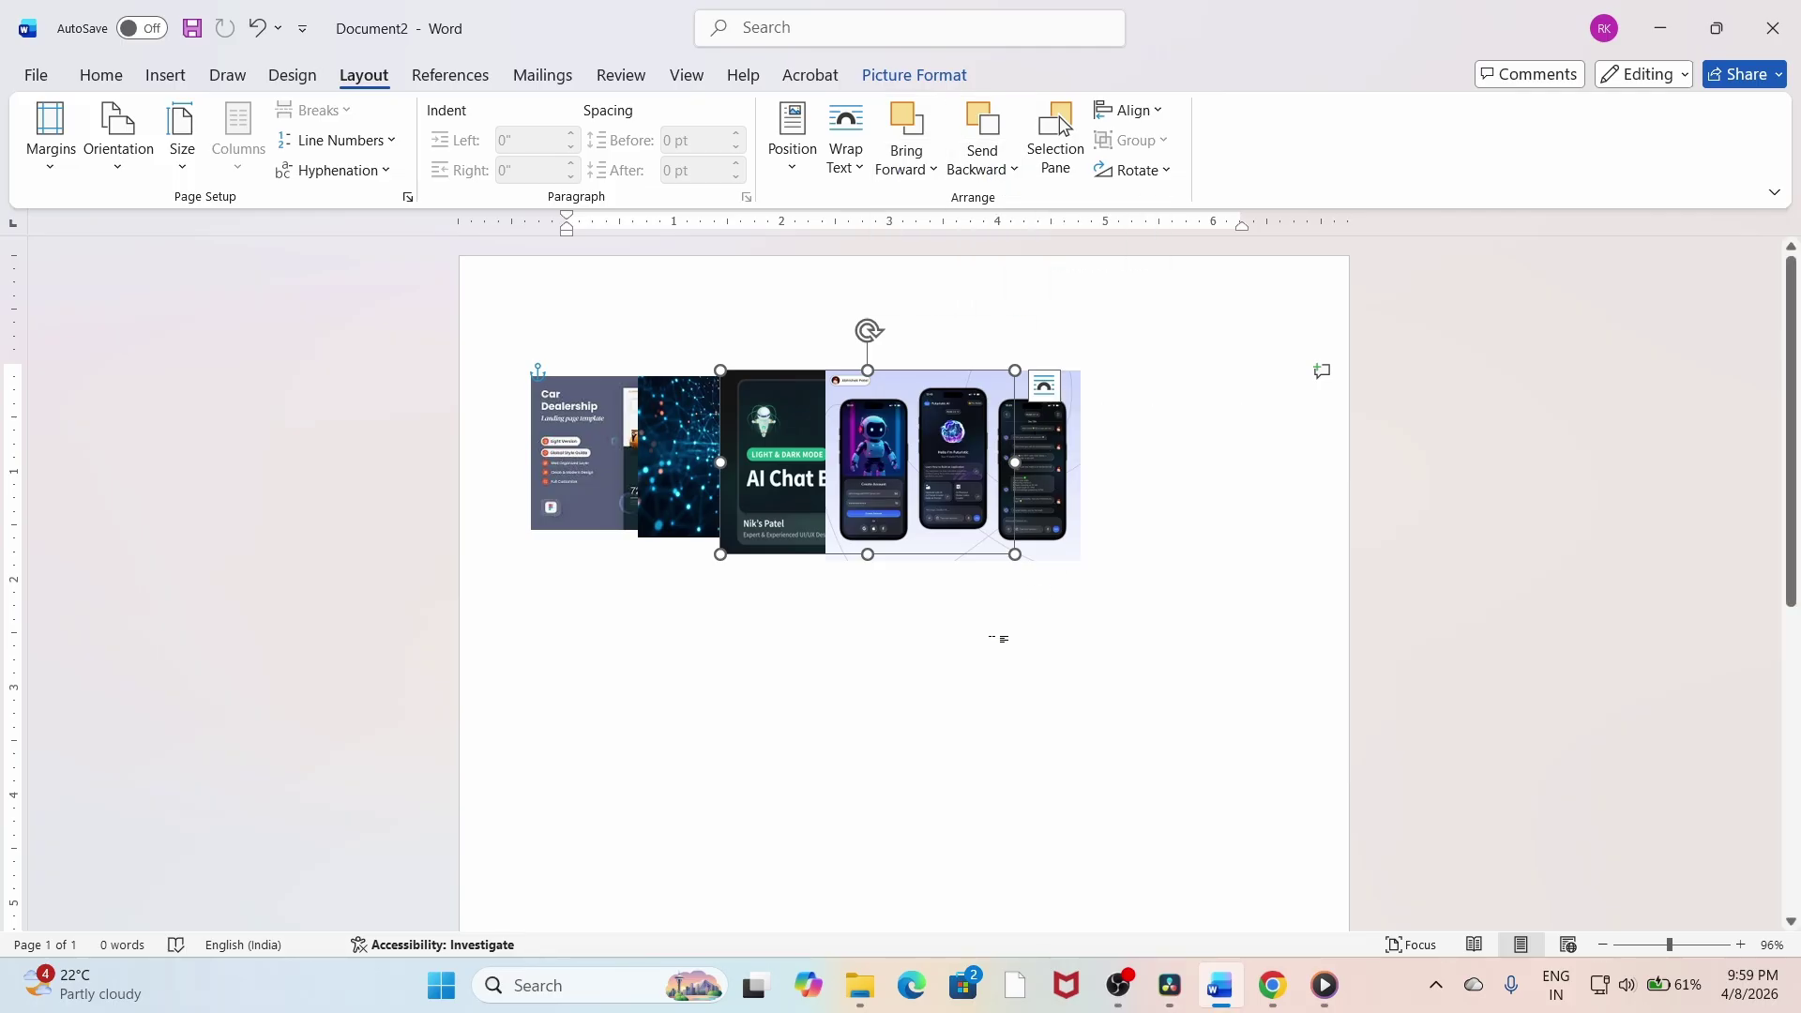
left_click(922, 612)
left_click(967, 459)
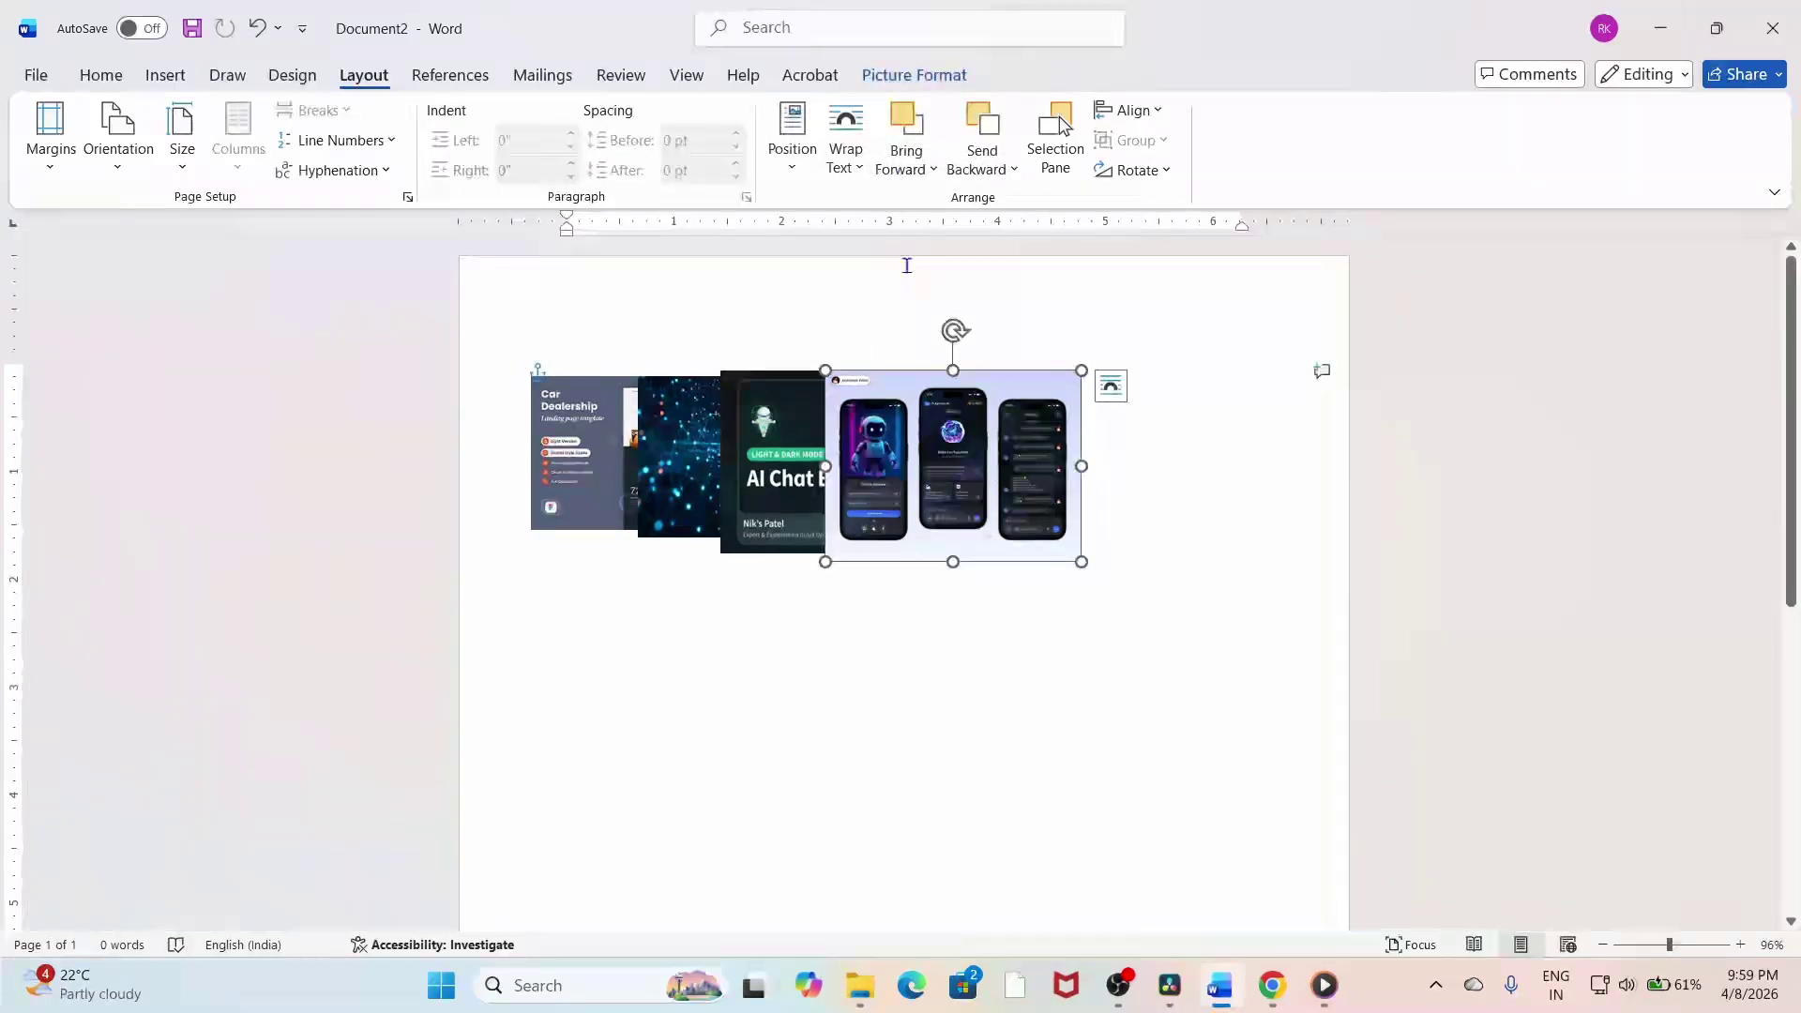
left_click(934, 169)
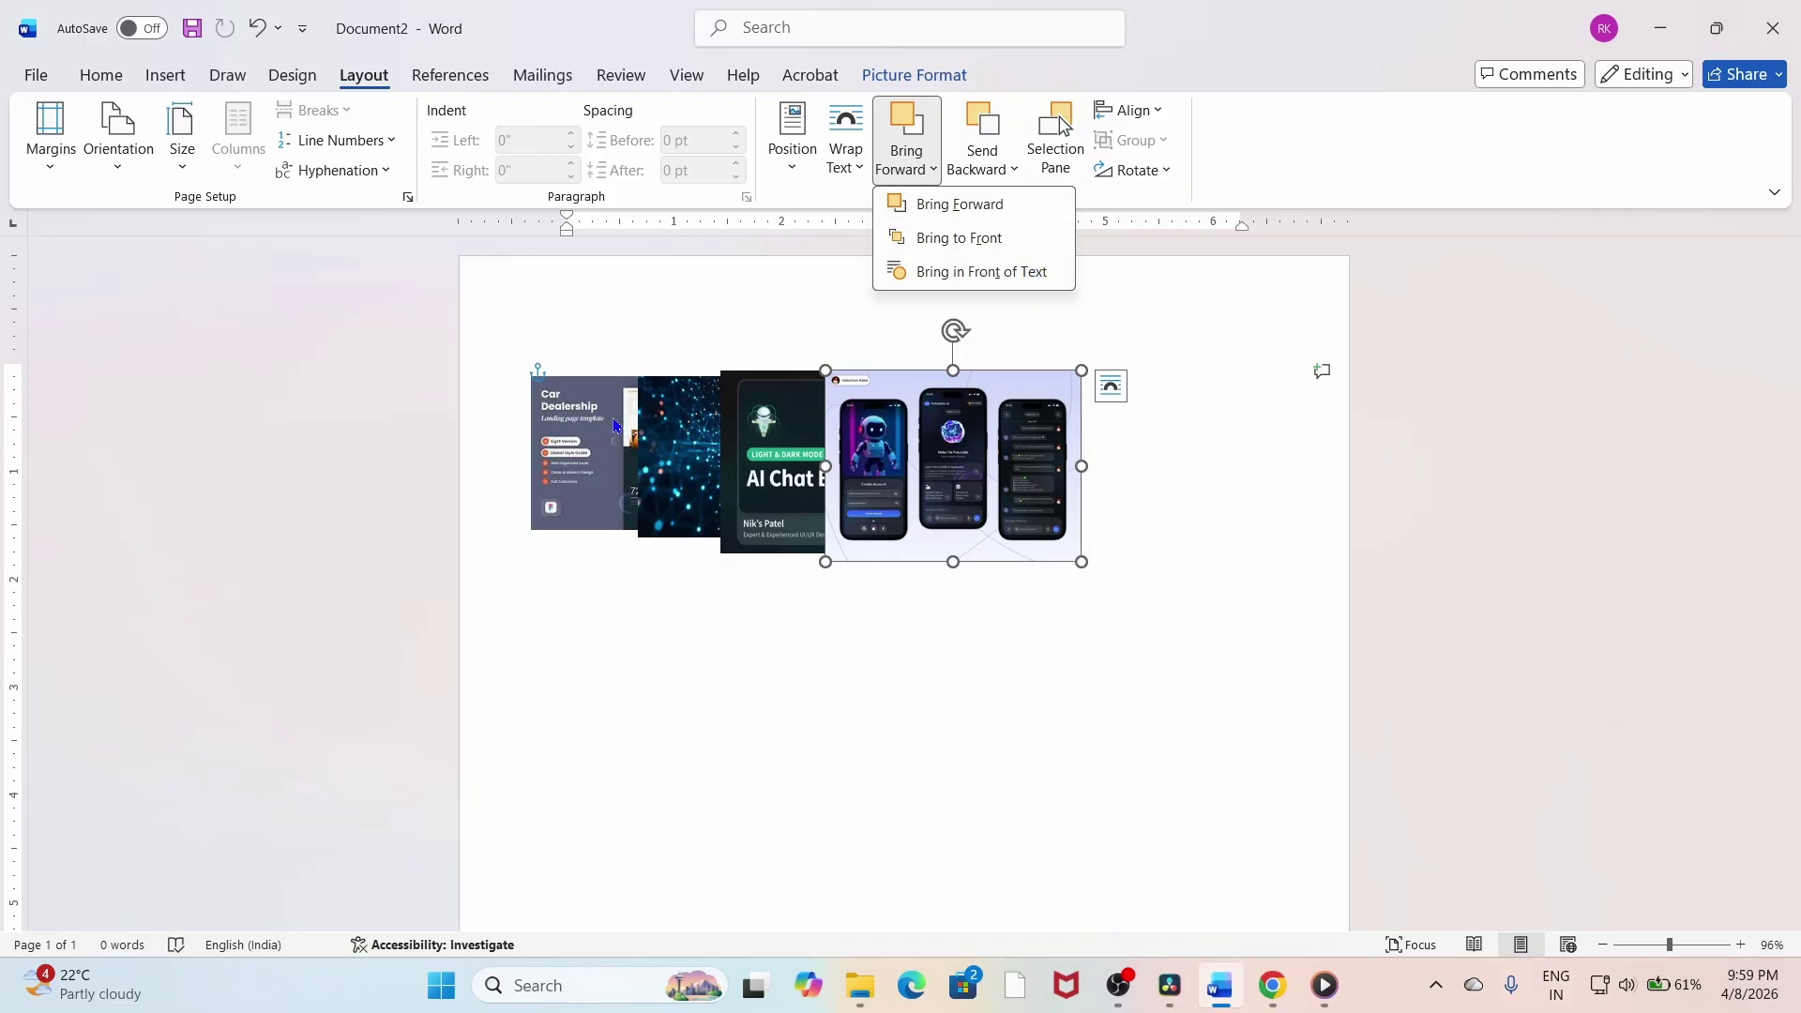
left_click(1186, 463)
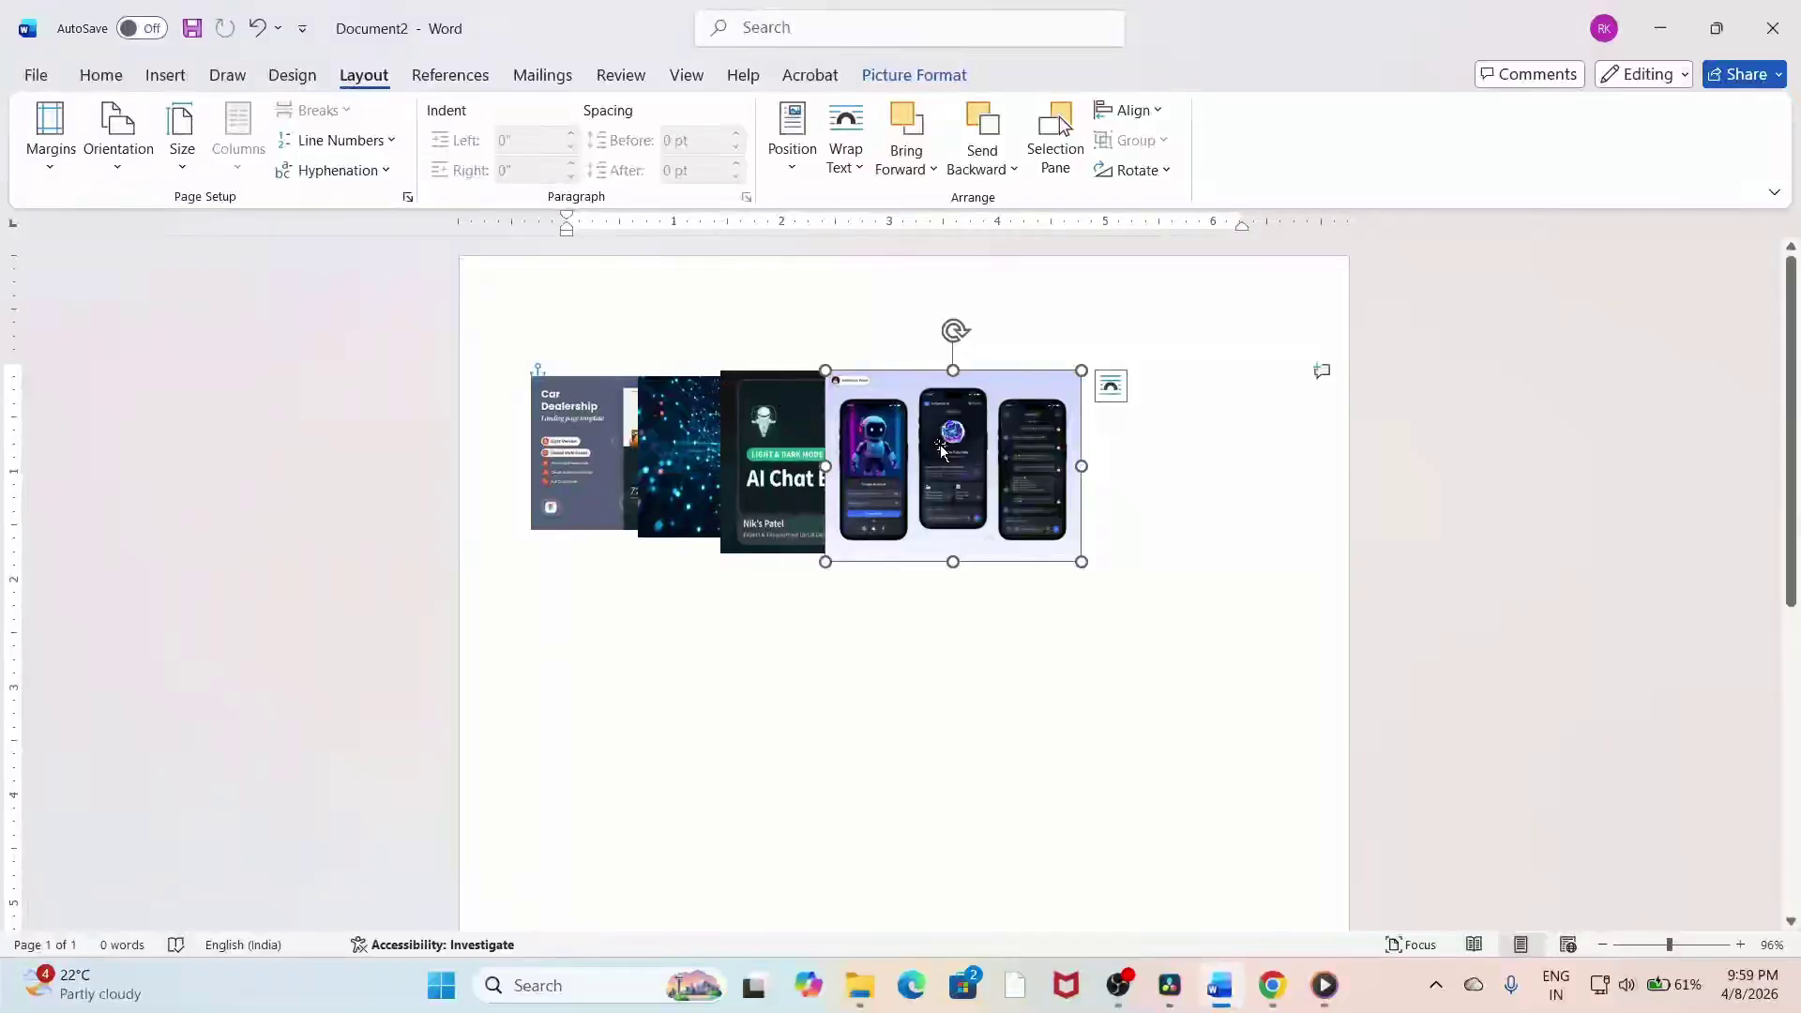
left_click_drag(756, 460, 835, 460)
left_click(921, 174)
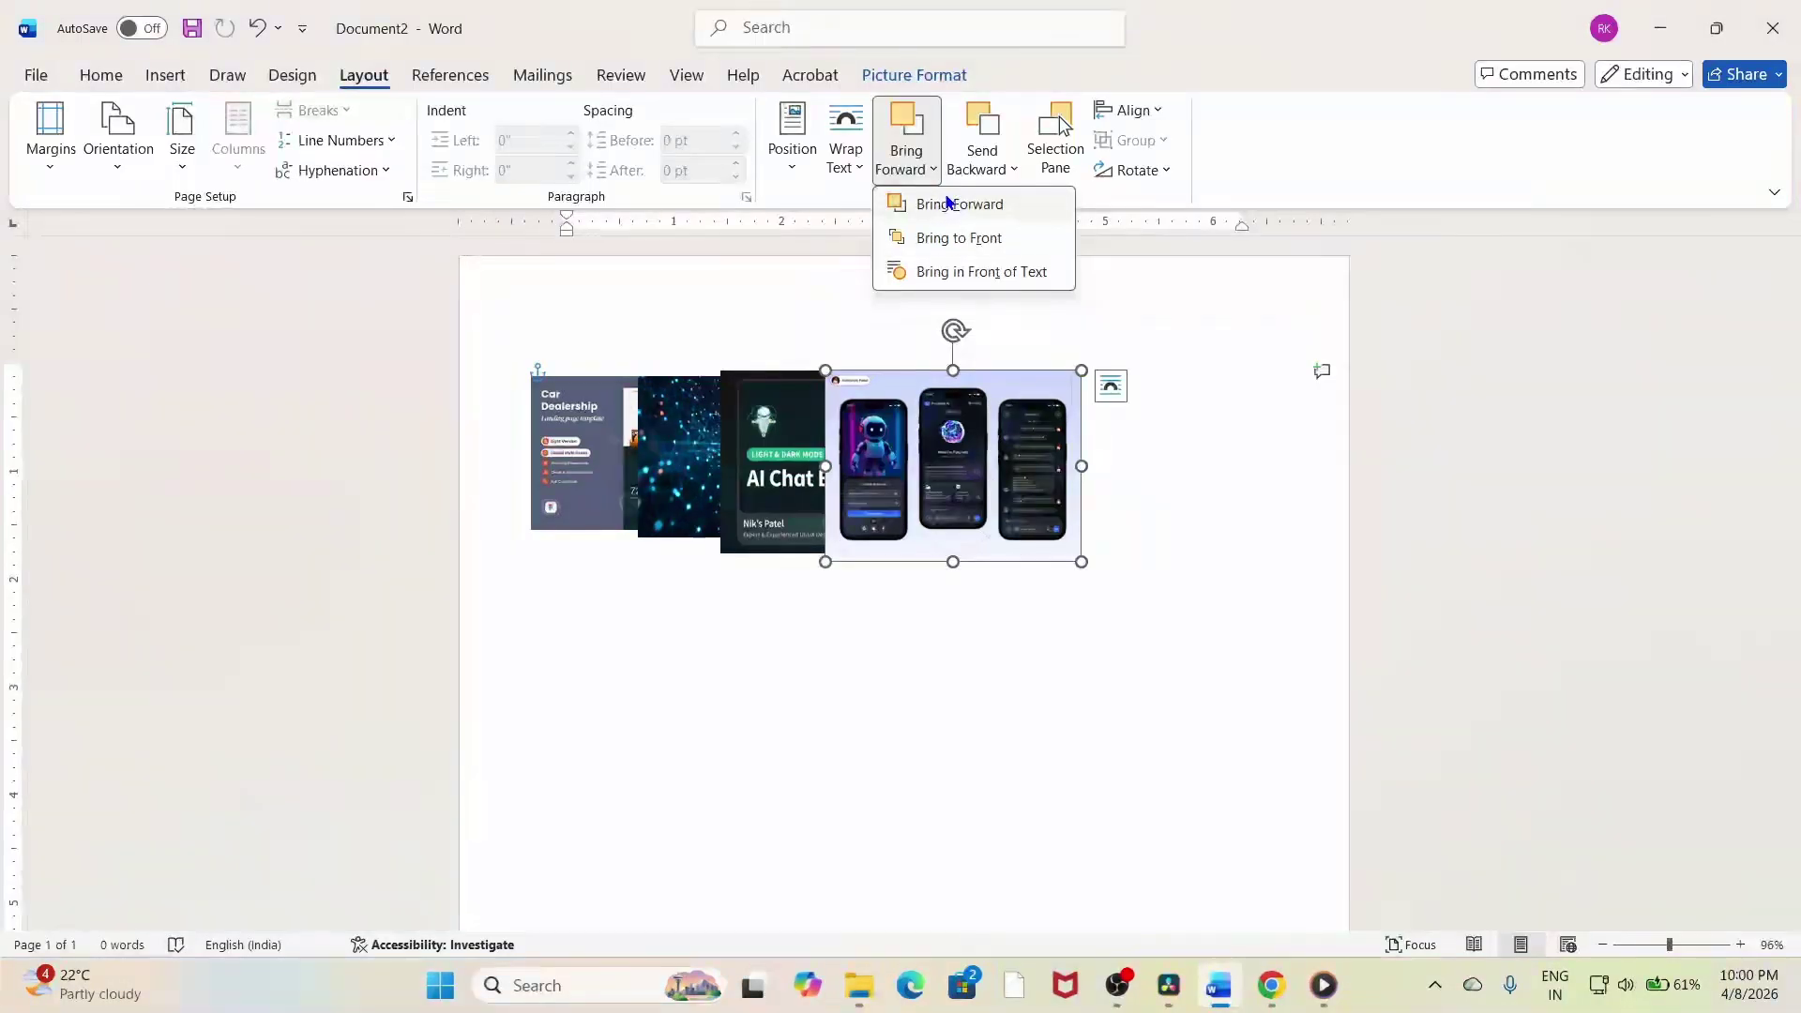
left_click(611, 434)
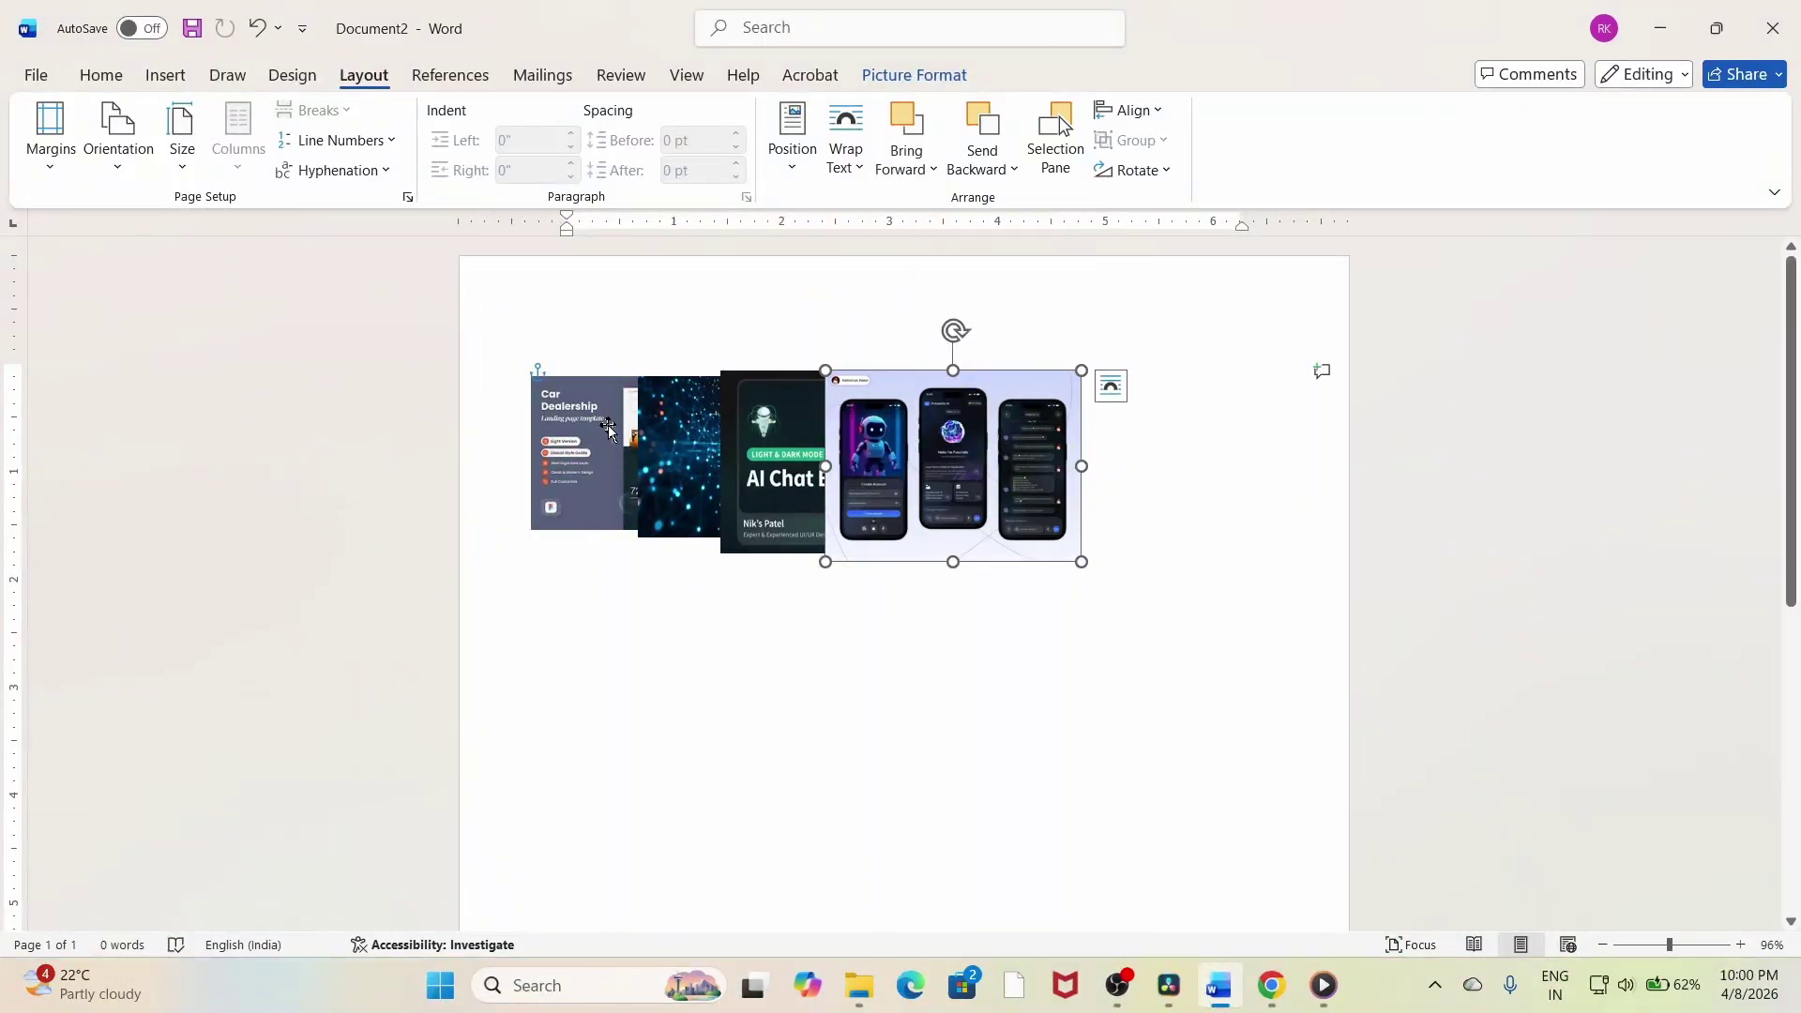
Bring the Car Dealership picture forward one level, above the hand picture.
left_click(574, 436)
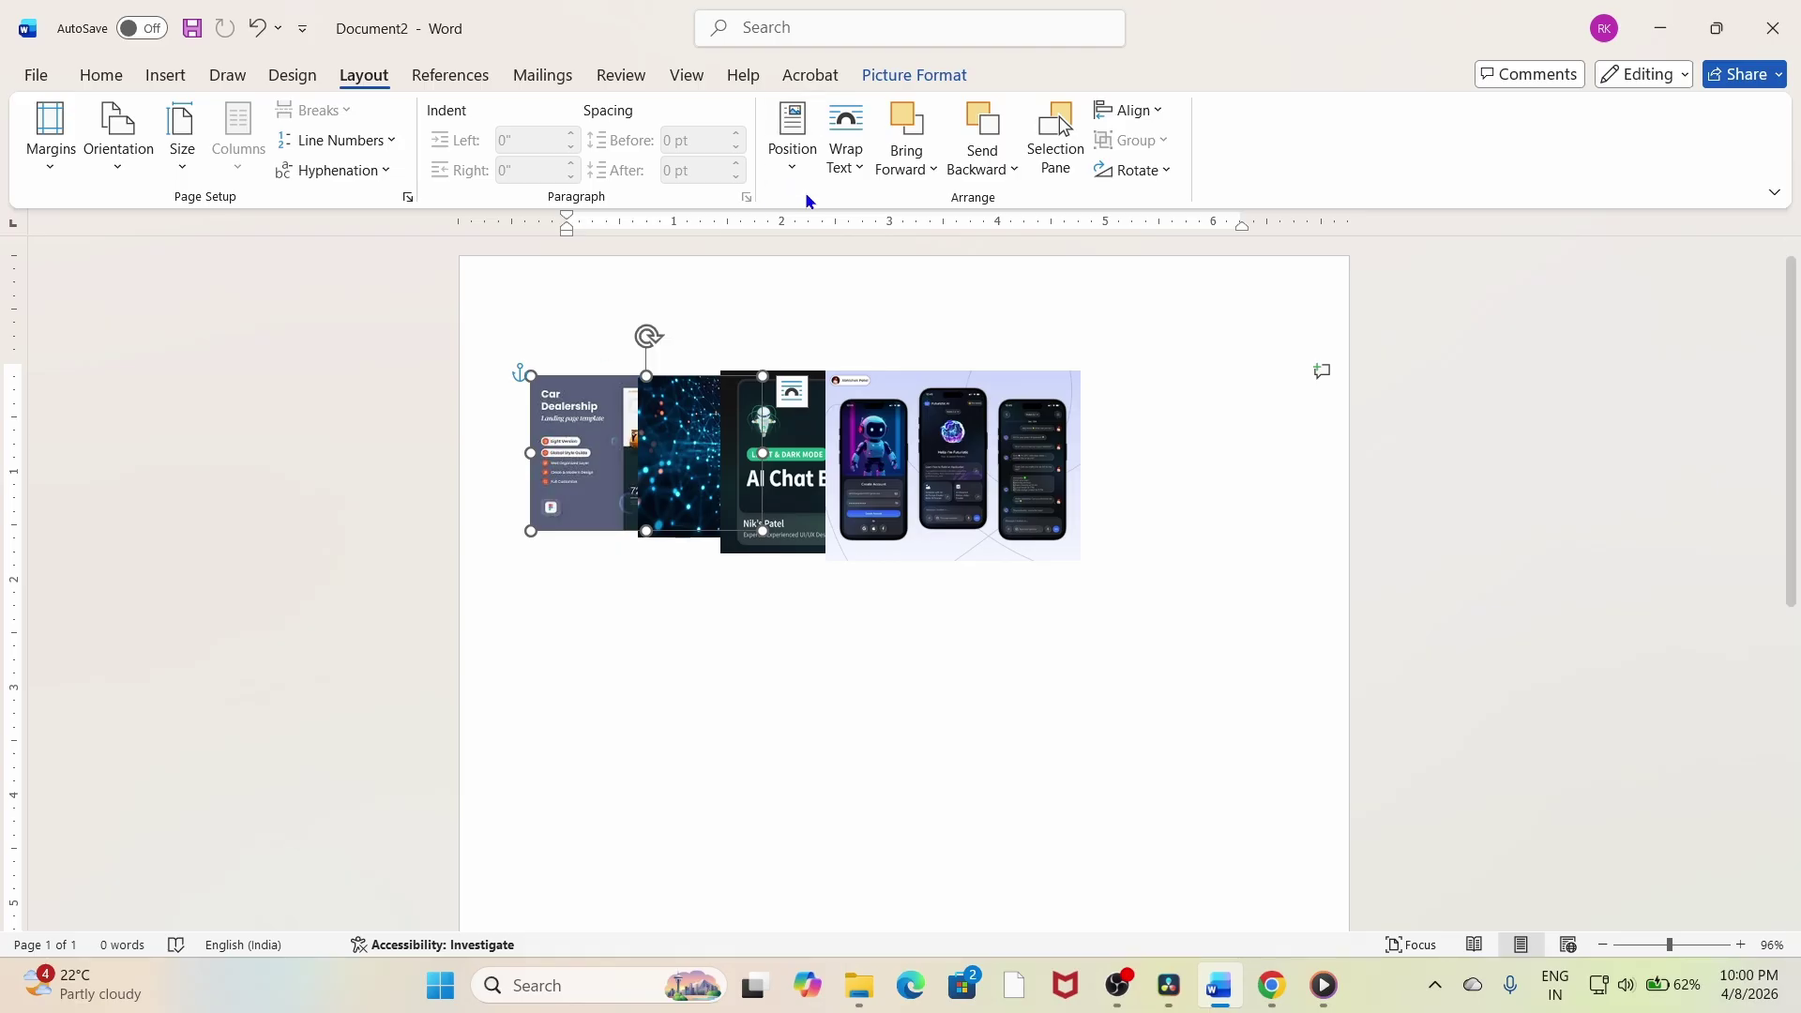
left_click(922, 168)
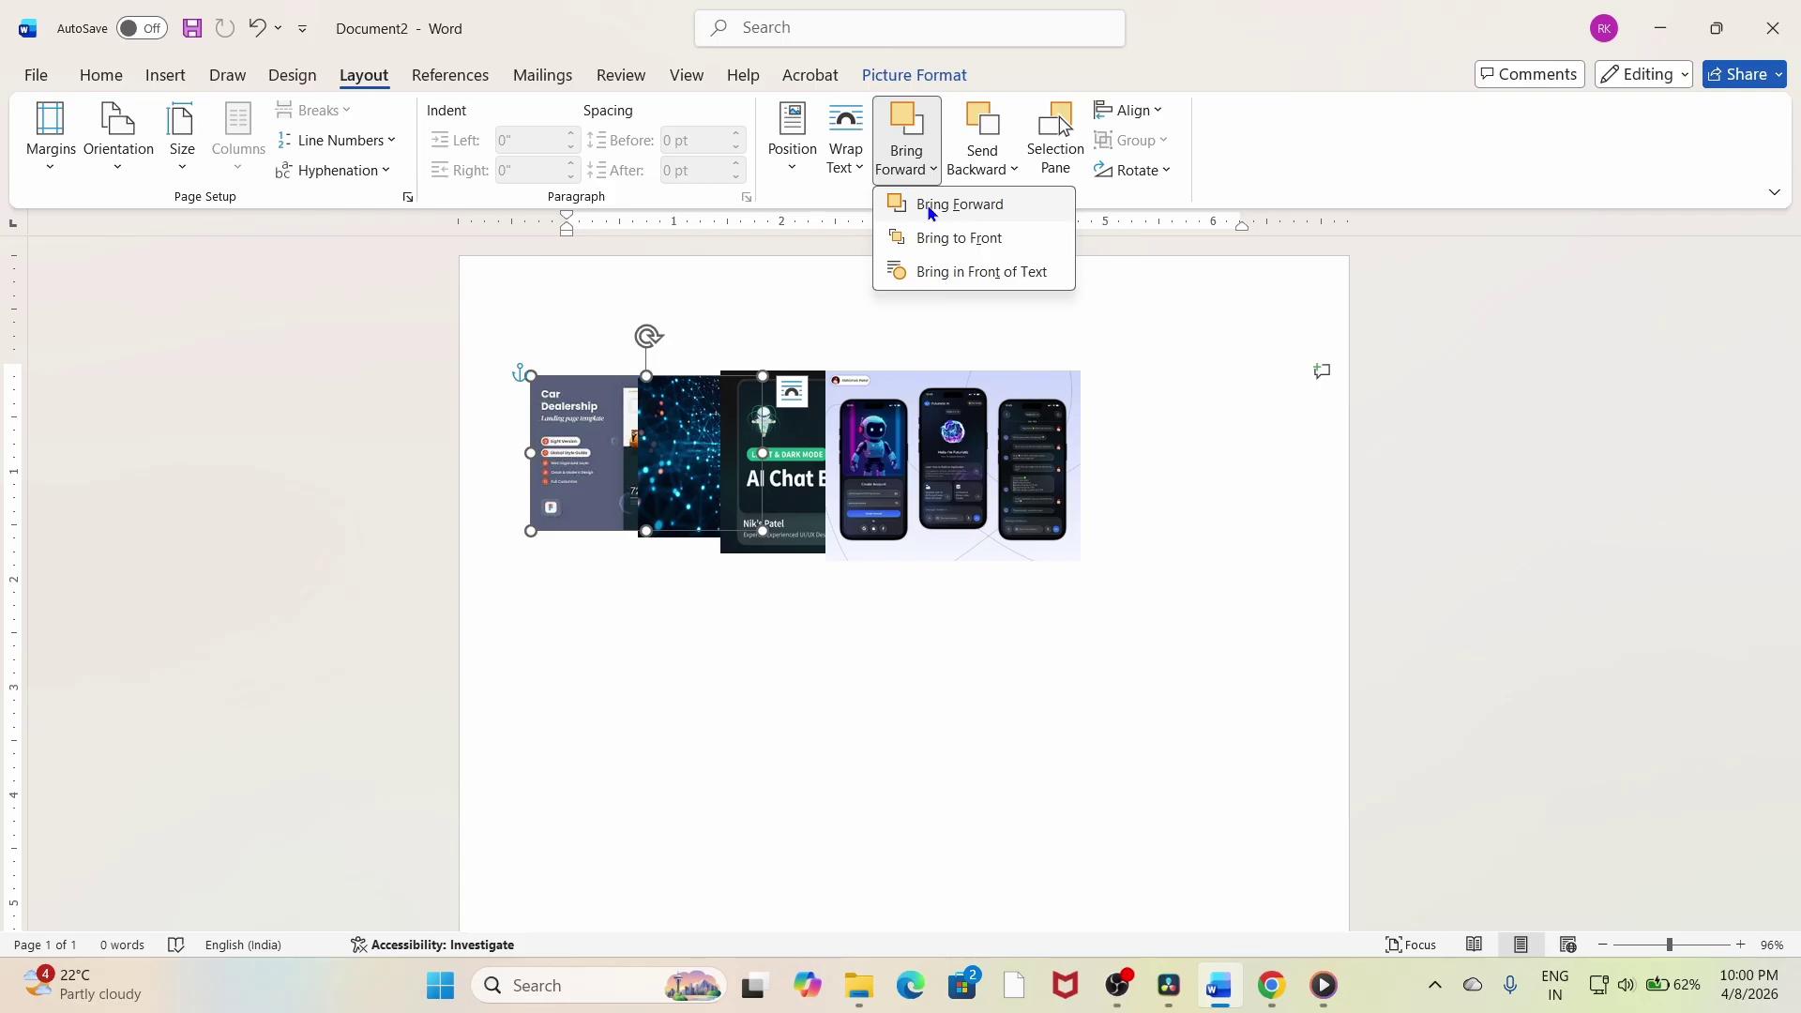
left_click(952, 204)
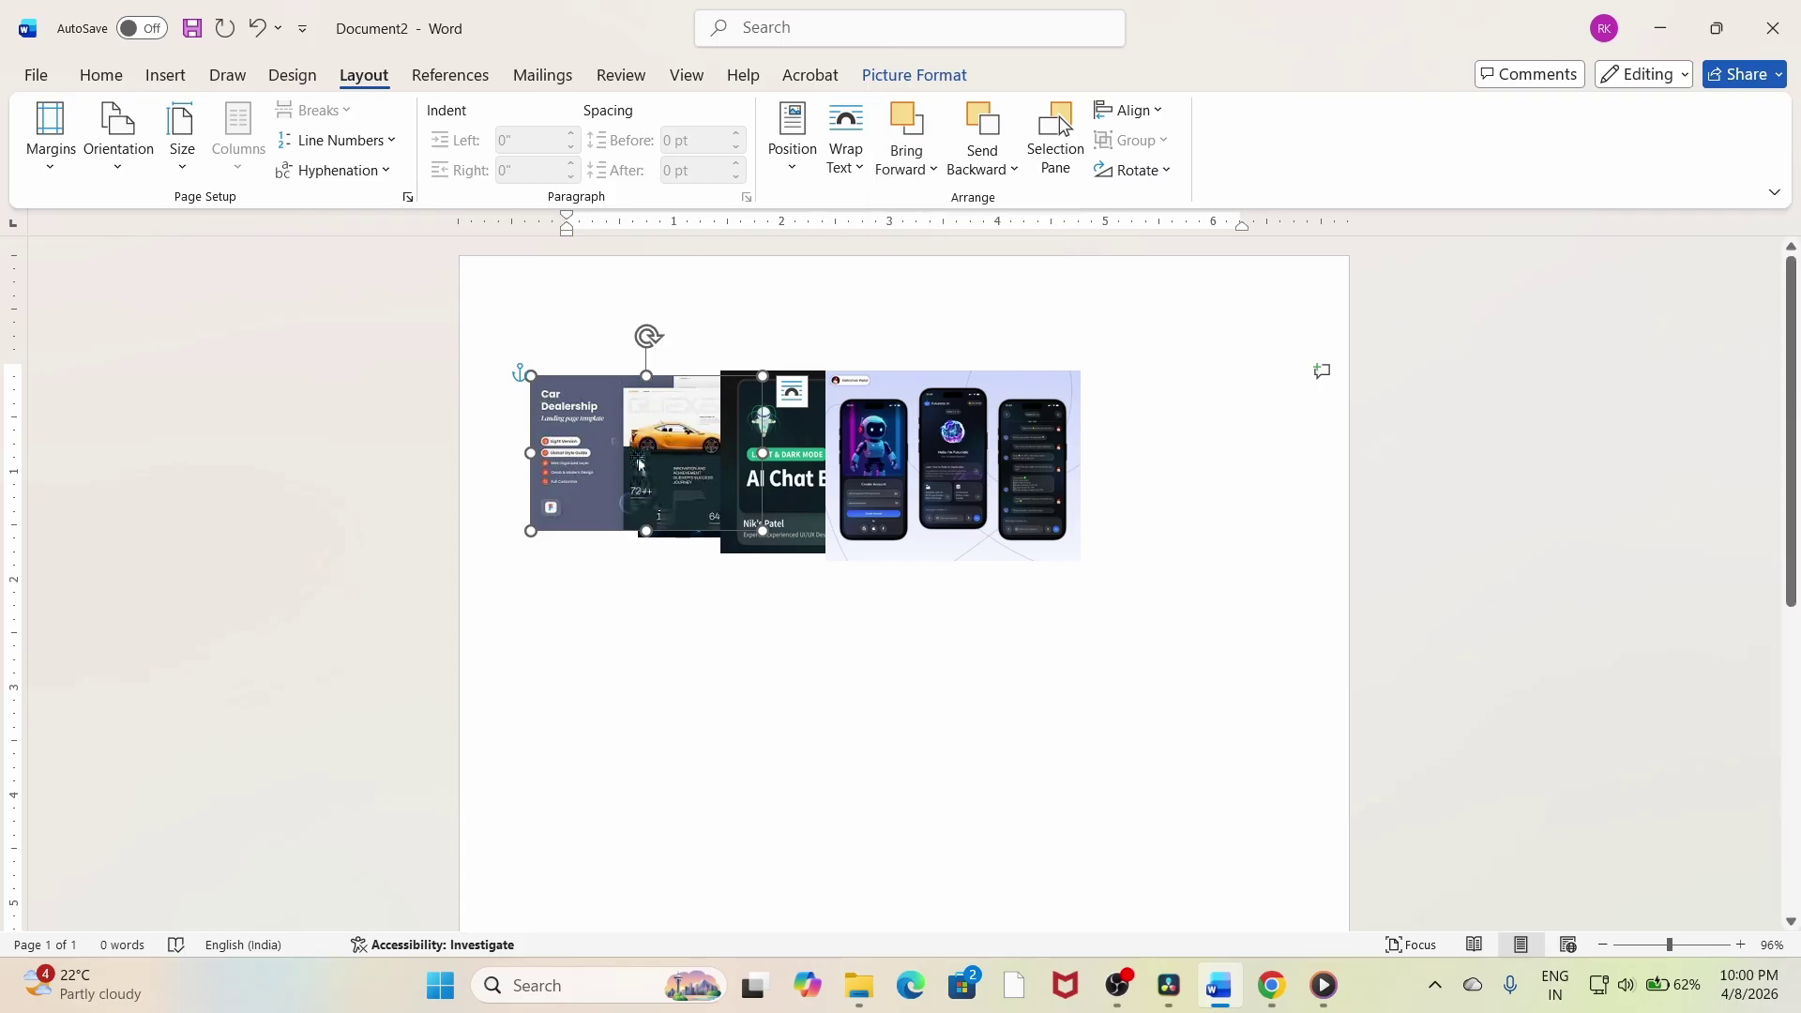
Shift the Car Dealership picture so it overlaps the AI Chat Bot picture and bring it forward one more level.
left_click_drag(645, 466, 604, 384)
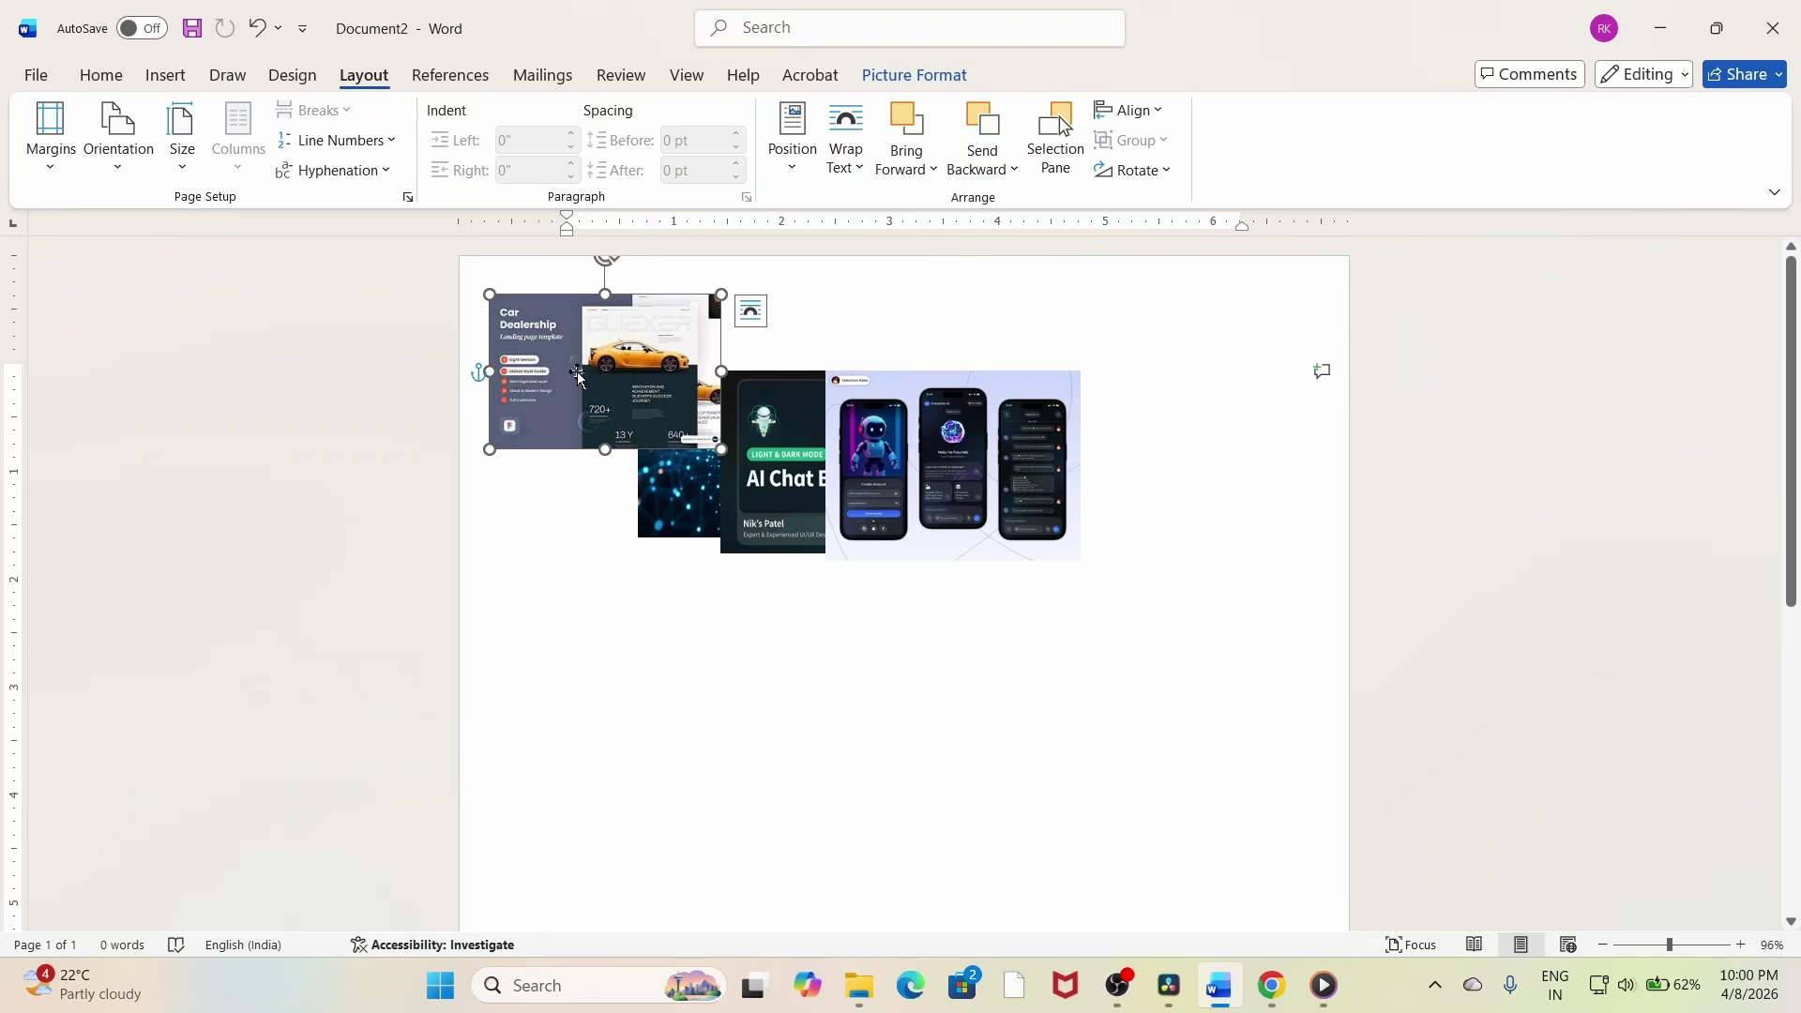
left_click_drag(583, 379, 642, 434)
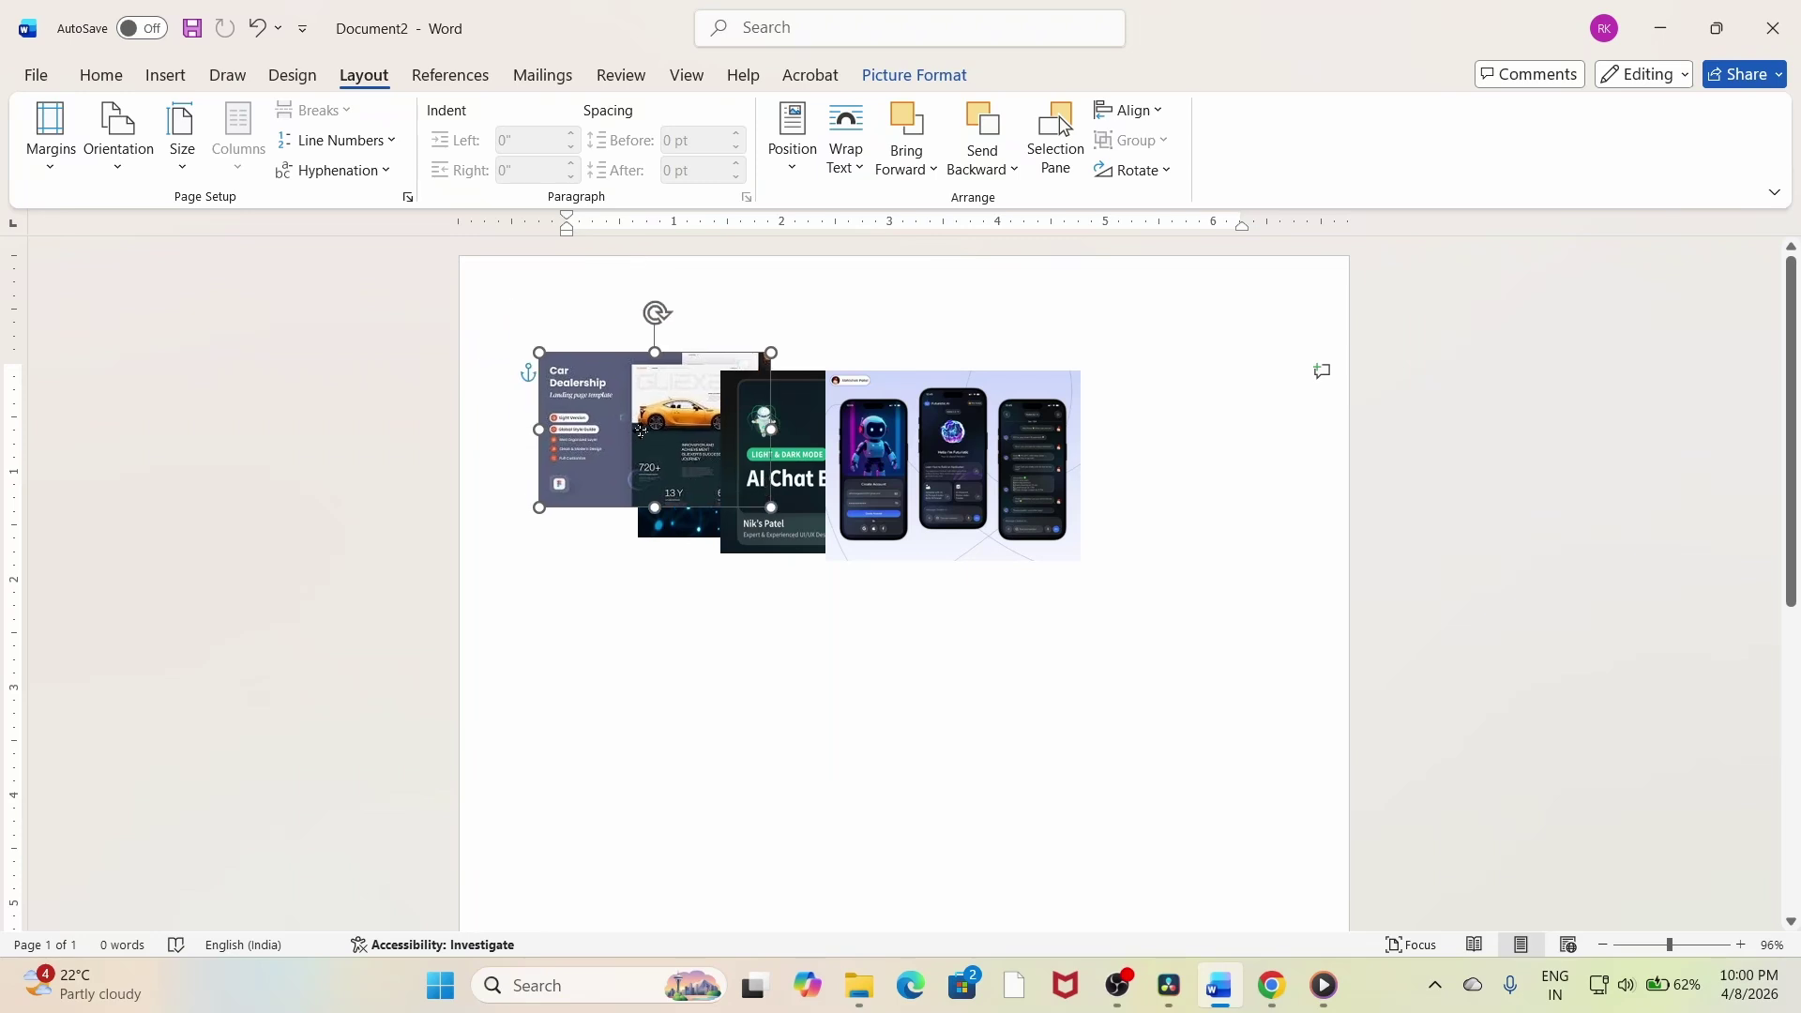
left_click(906, 173)
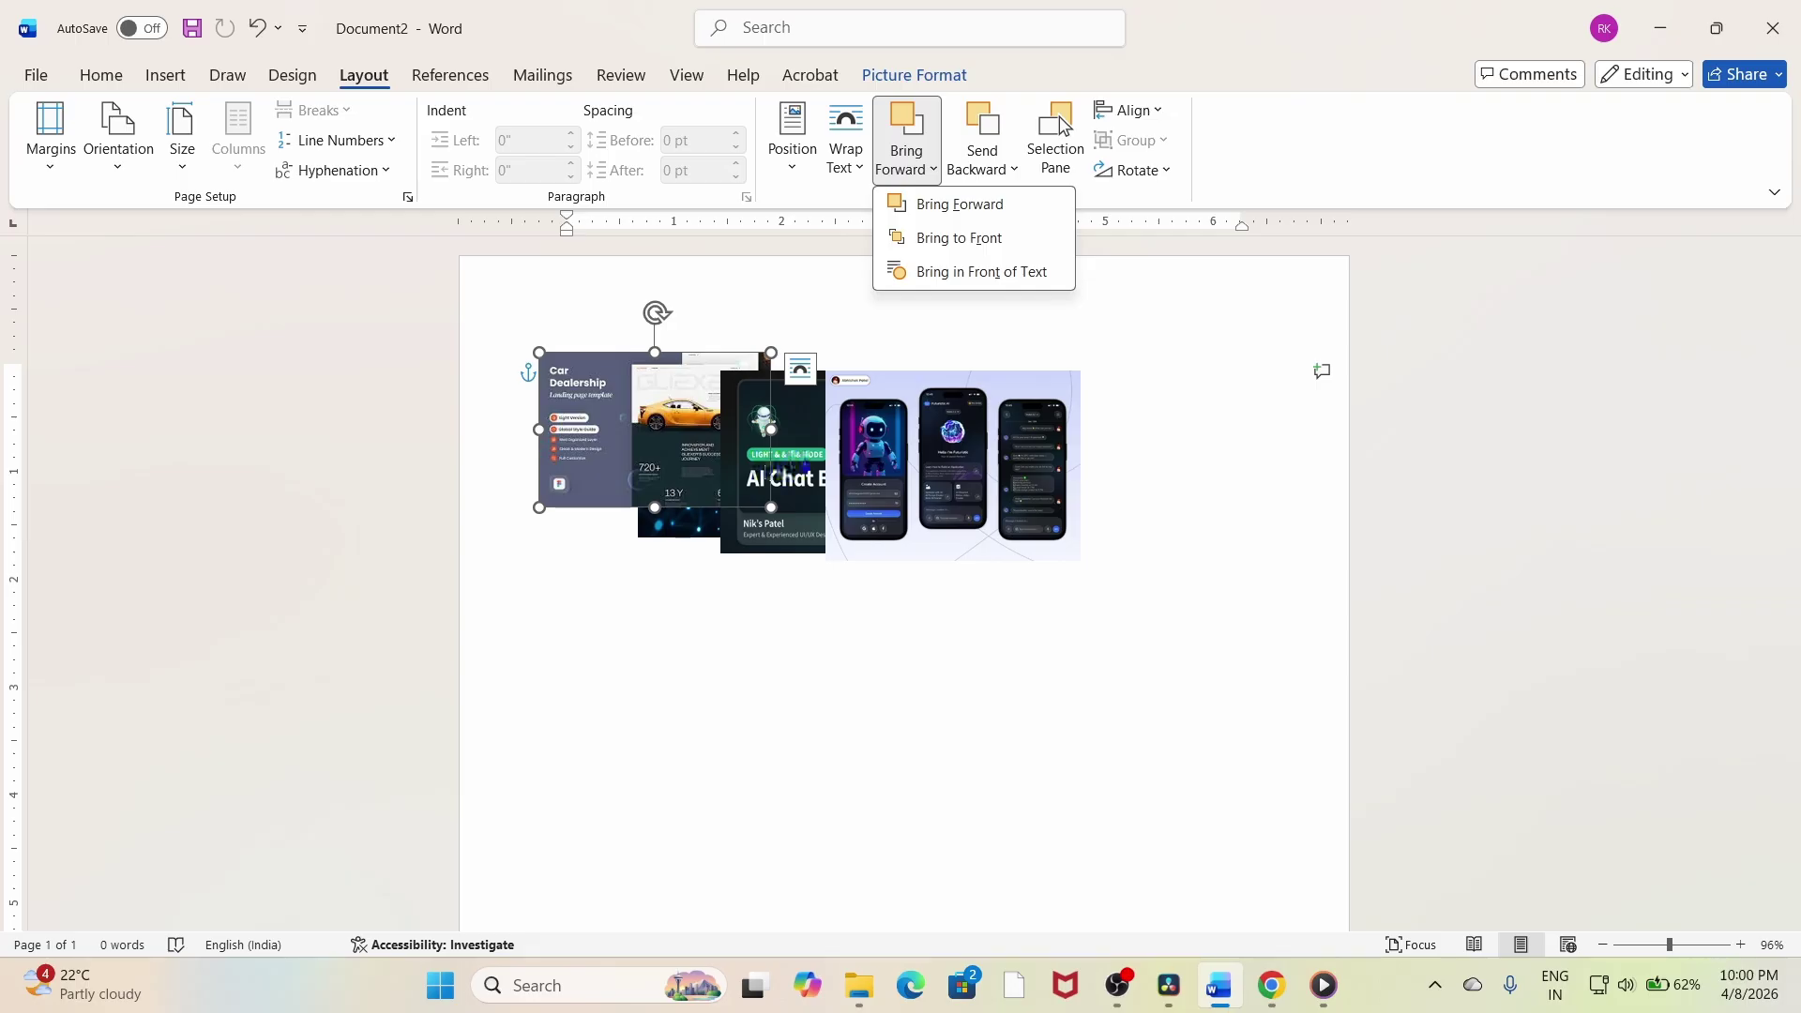
left_click(934, 203)
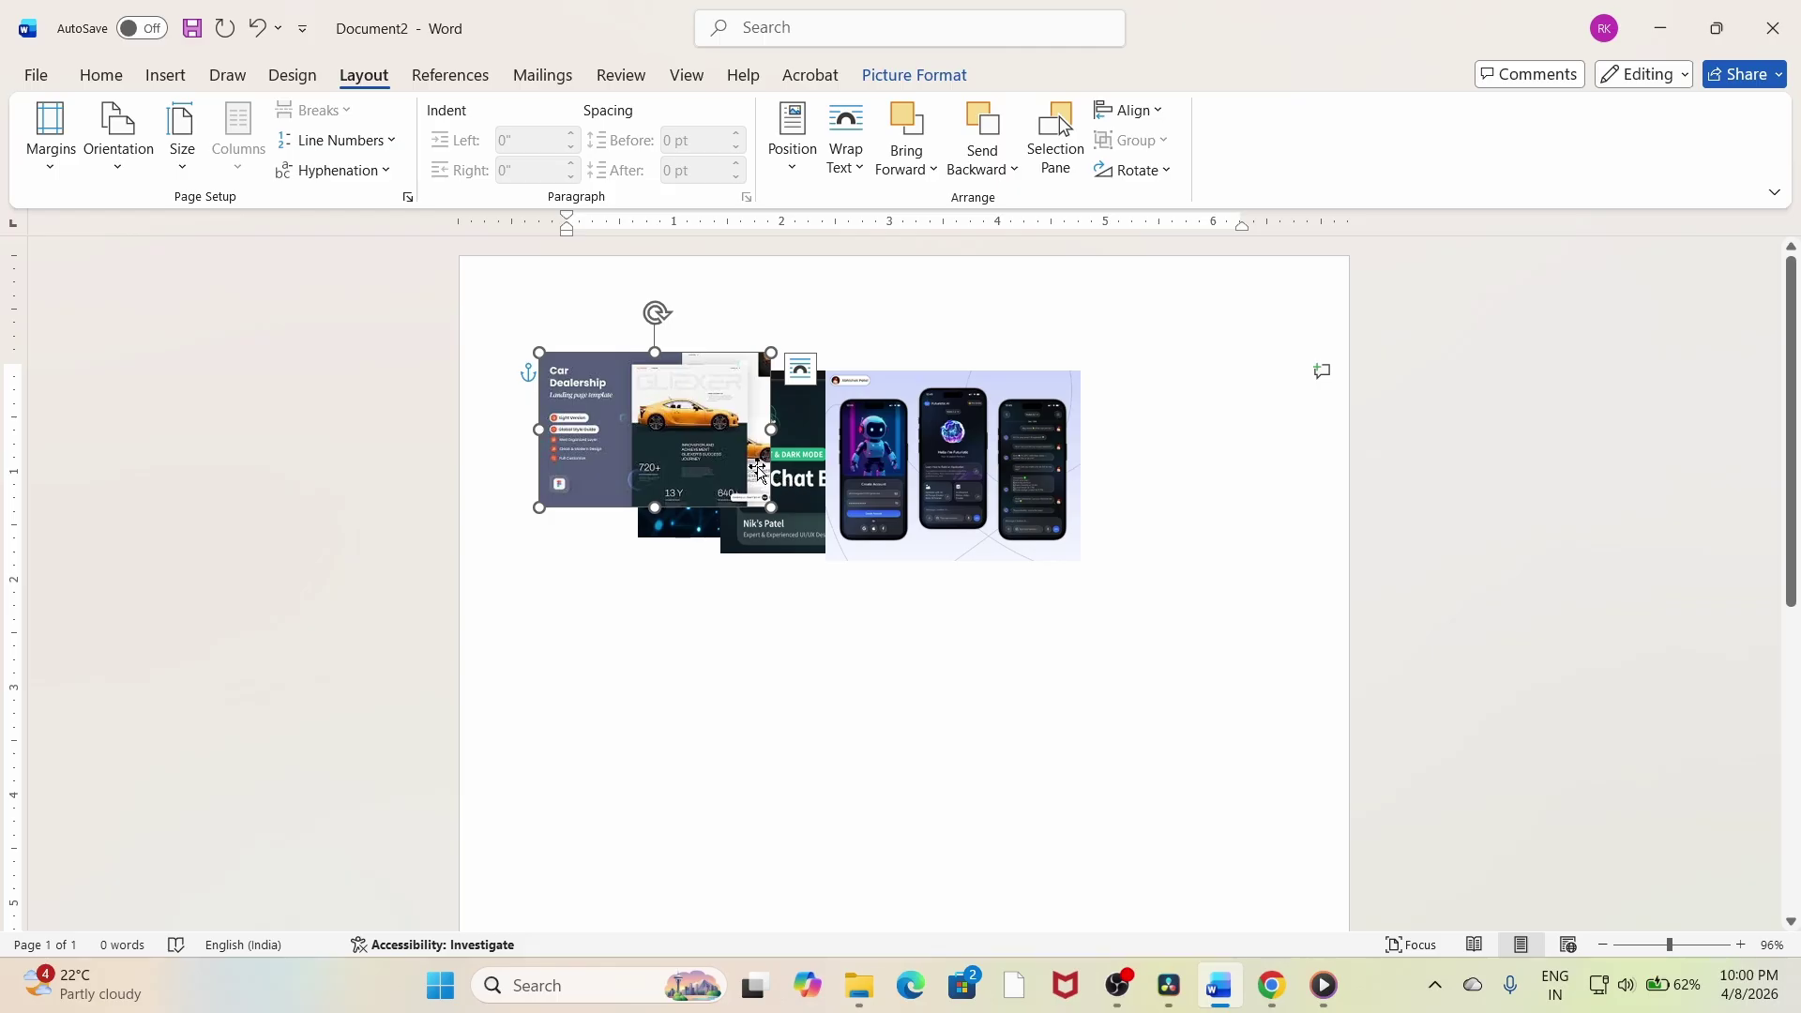
Move the Car Dealership picture down and back to the start of the row, still overlapping the AI Chat Bot picture.
left_click_drag(786, 483, 800, 646)
left_click_drag(733, 583, 733, 474)
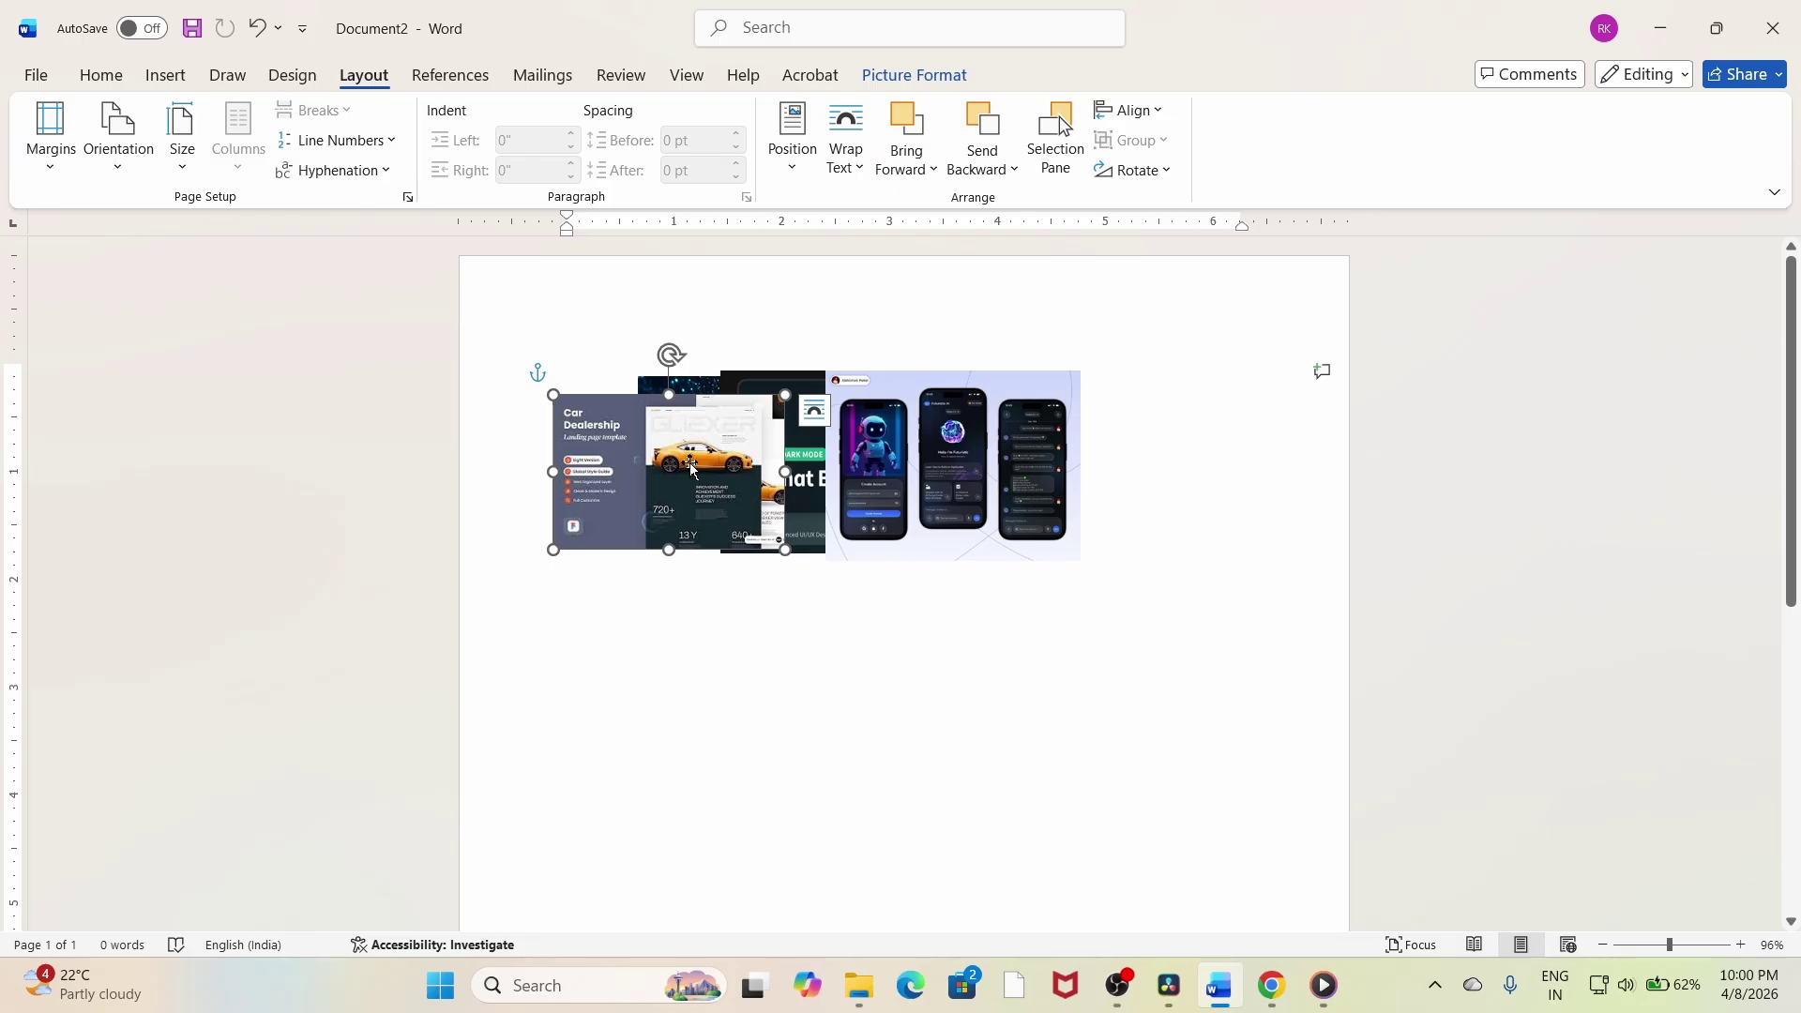
left_click_drag(689, 463, 630, 465)
Send the Car Dealership picture backward two levels, behind the hand picture, and realign it at the start of the row.
left_click(905, 162)
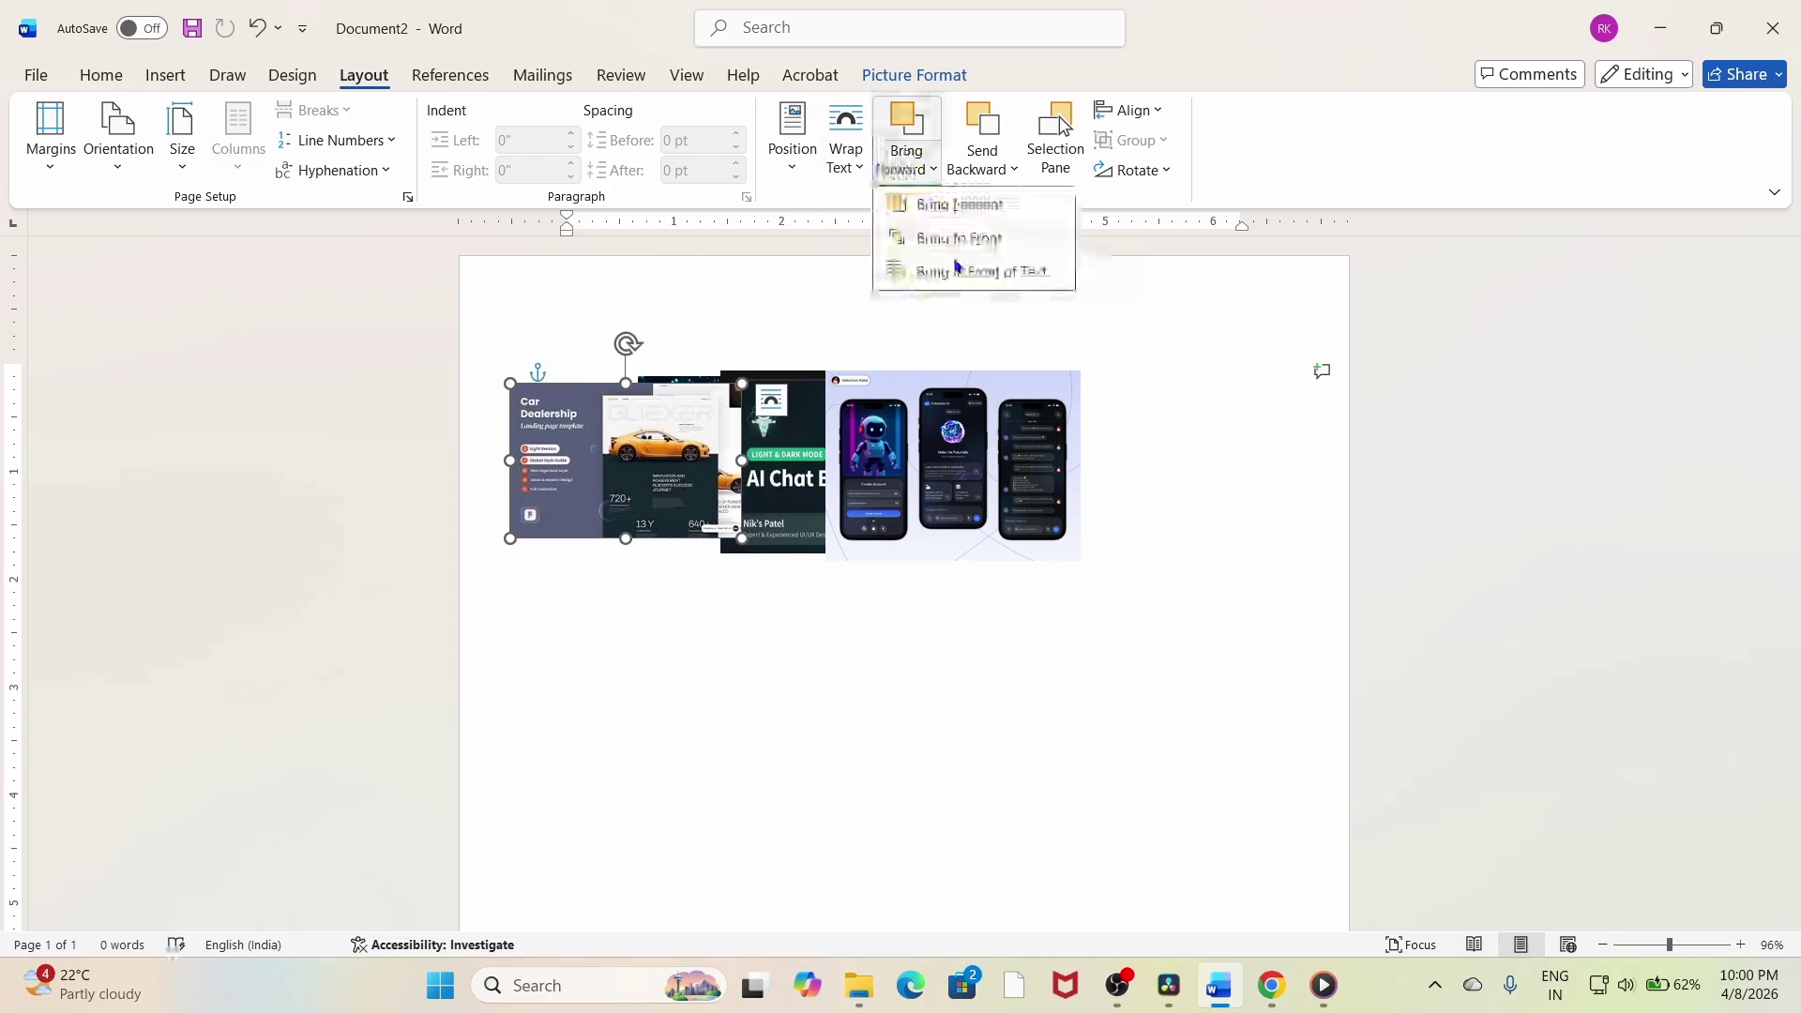
left_click(966, 169)
left_click(980, 167)
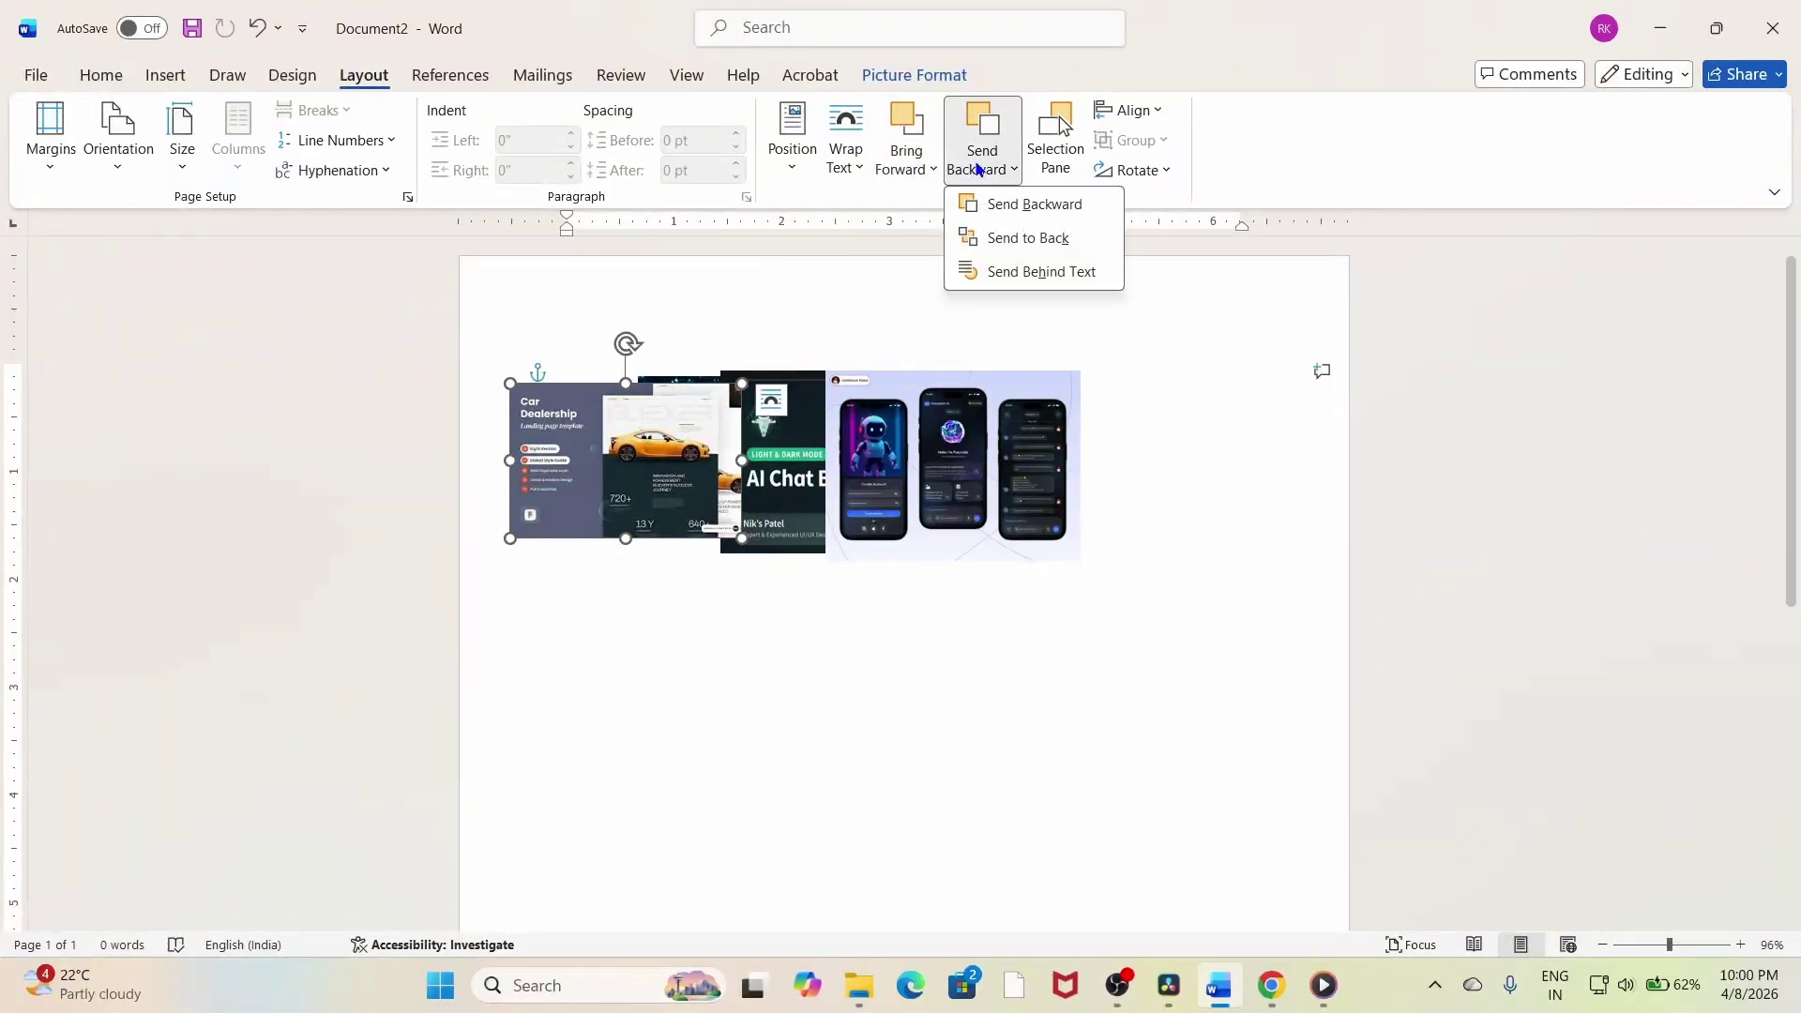
left_click(976, 202)
left_click(985, 161)
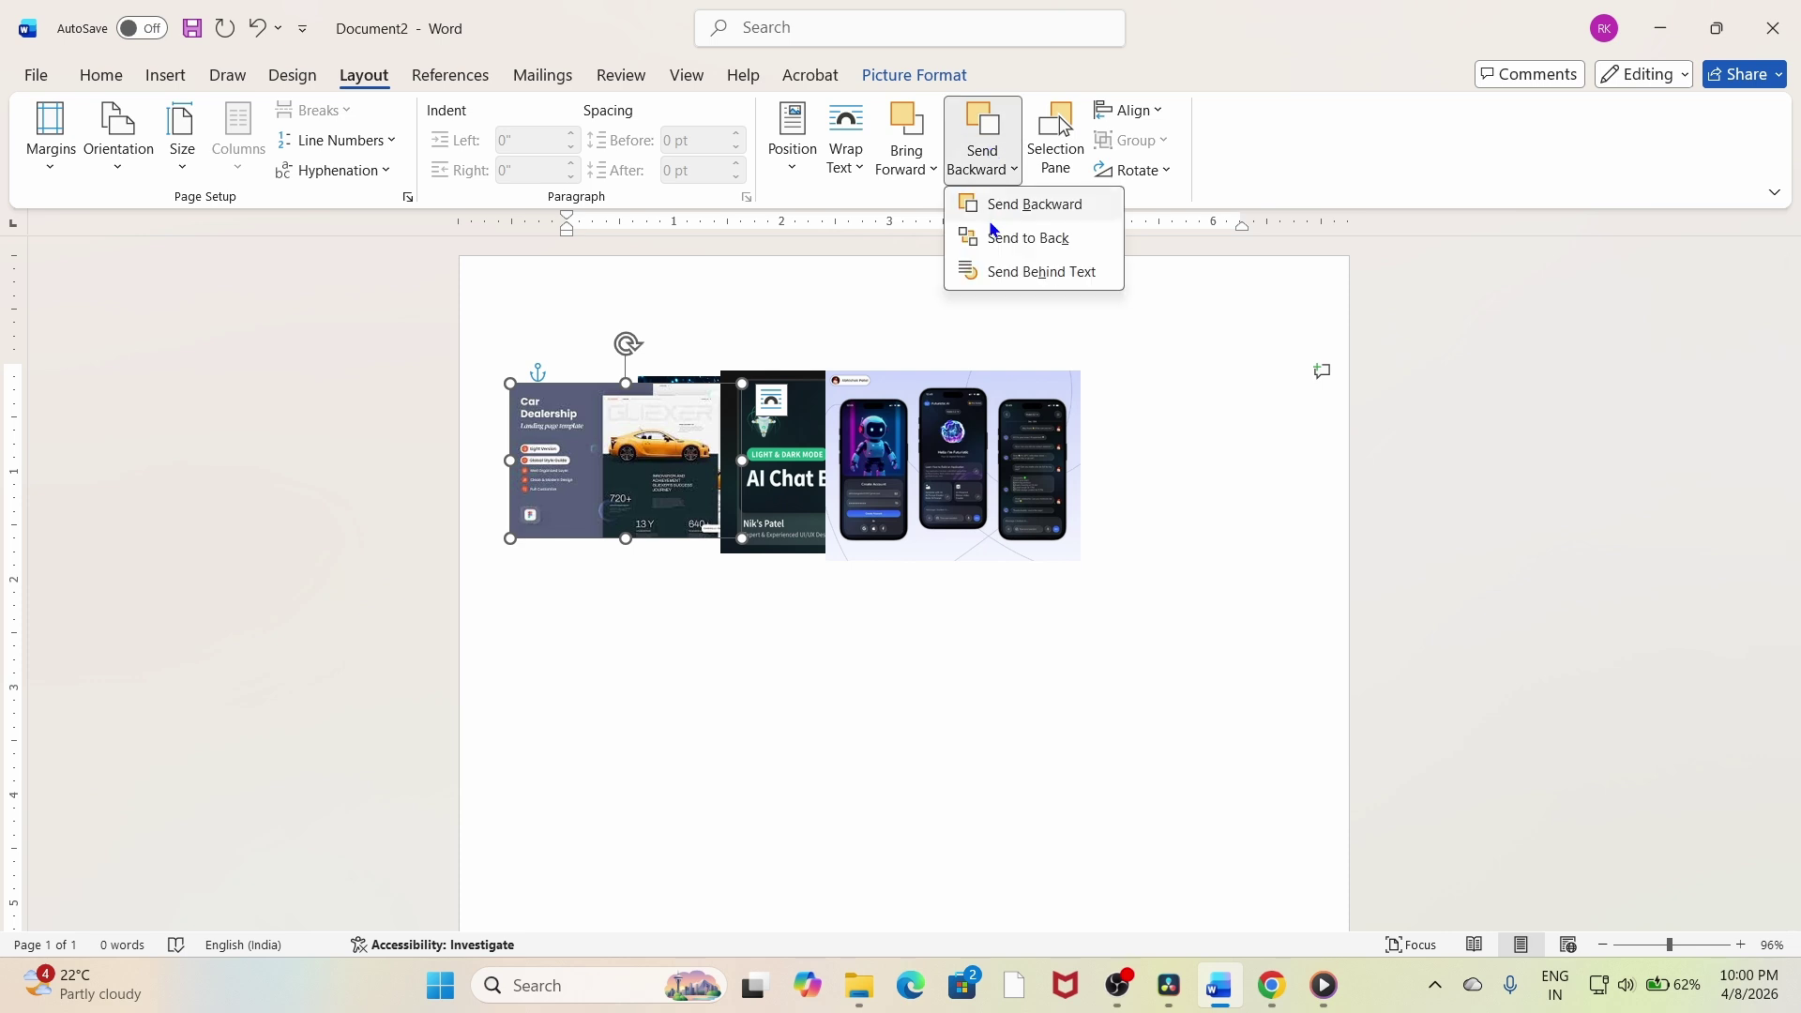
left_click(989, 204)
left_click_drag(599, 434, 621, 427)
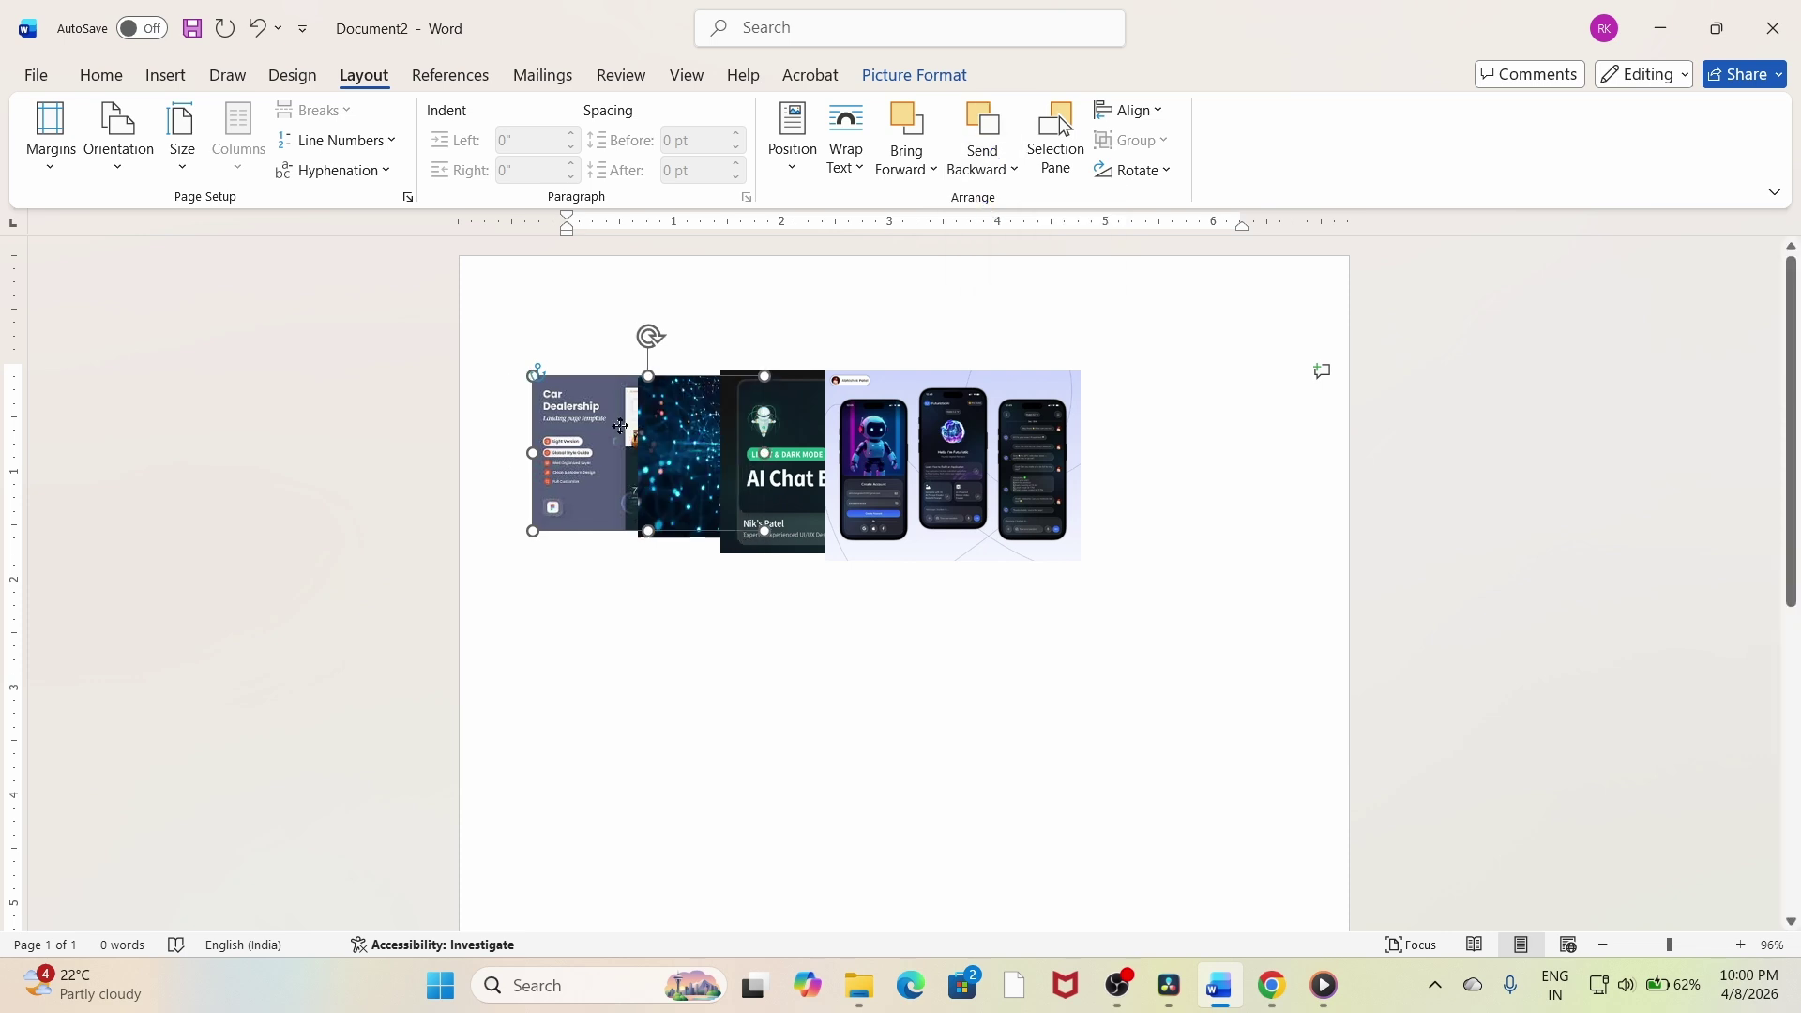
Nudge the phone mockups picture slightly right along the row.
left_click(751, 631)
left_click(606, 433)
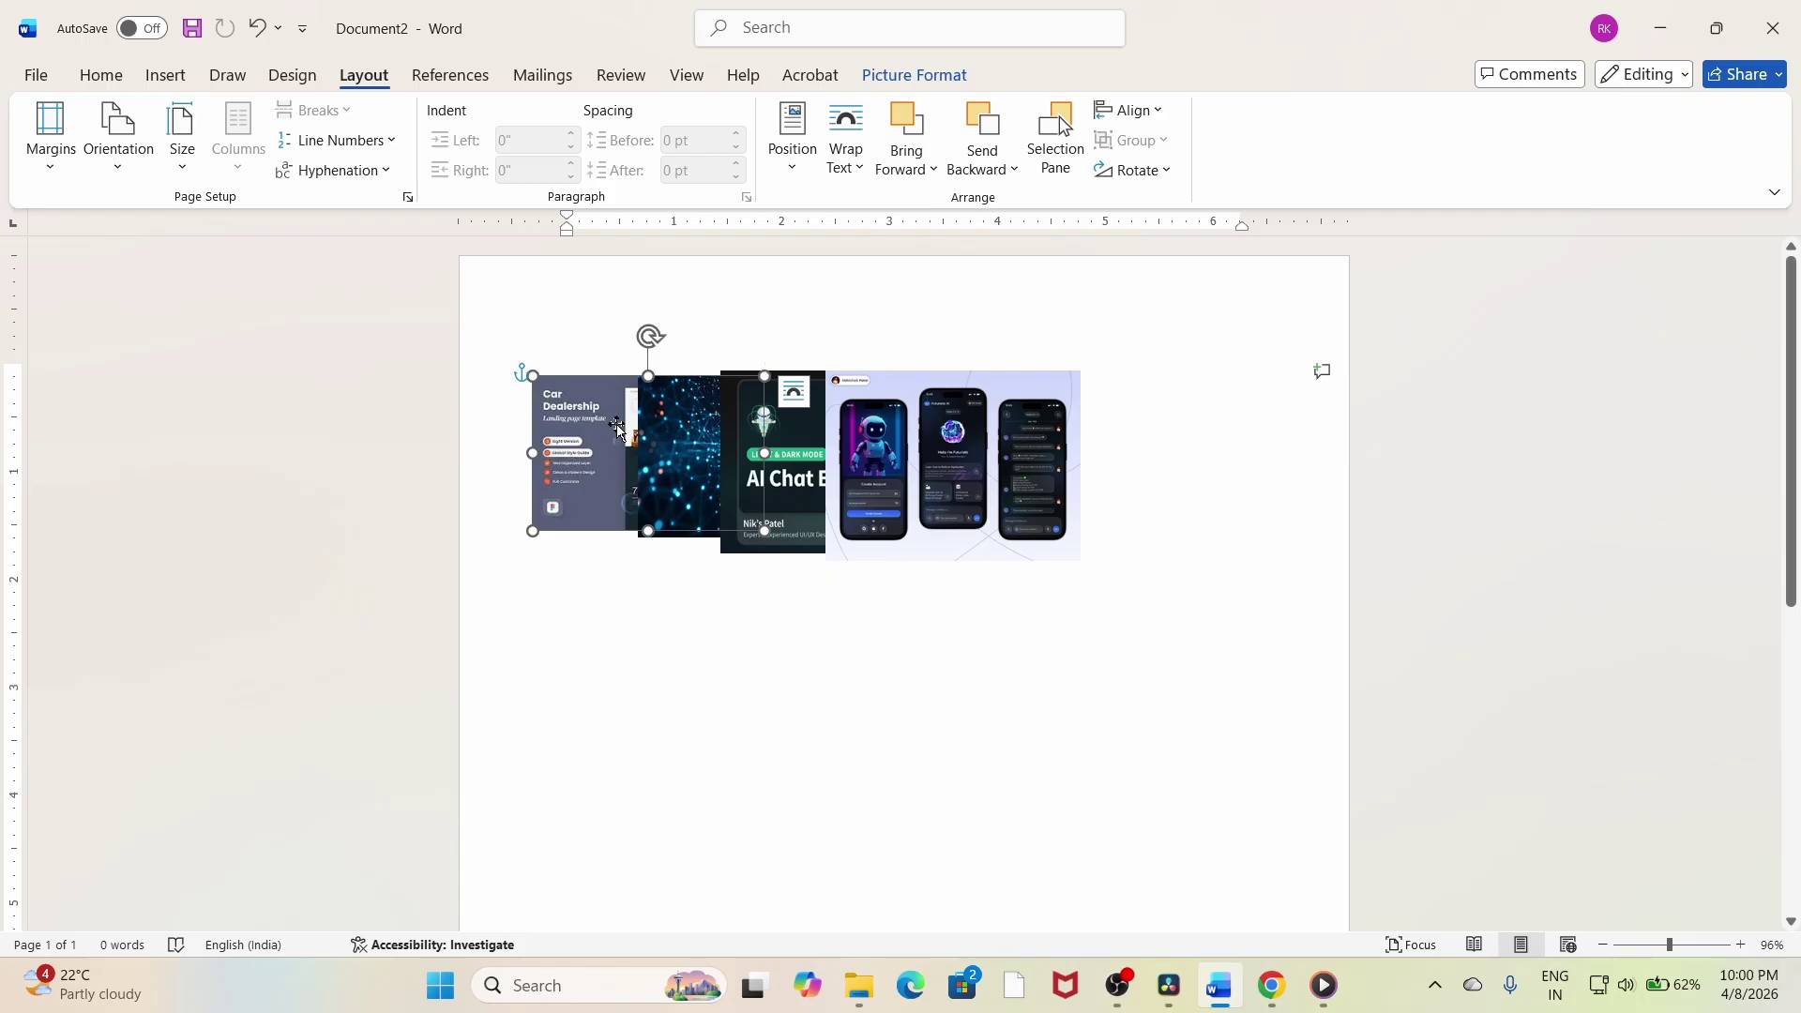
mouse_move(944, 476)
left_mouse_down()
mouse_move(952, 497)
mouse_move(953, 453)
left_mouse_up()
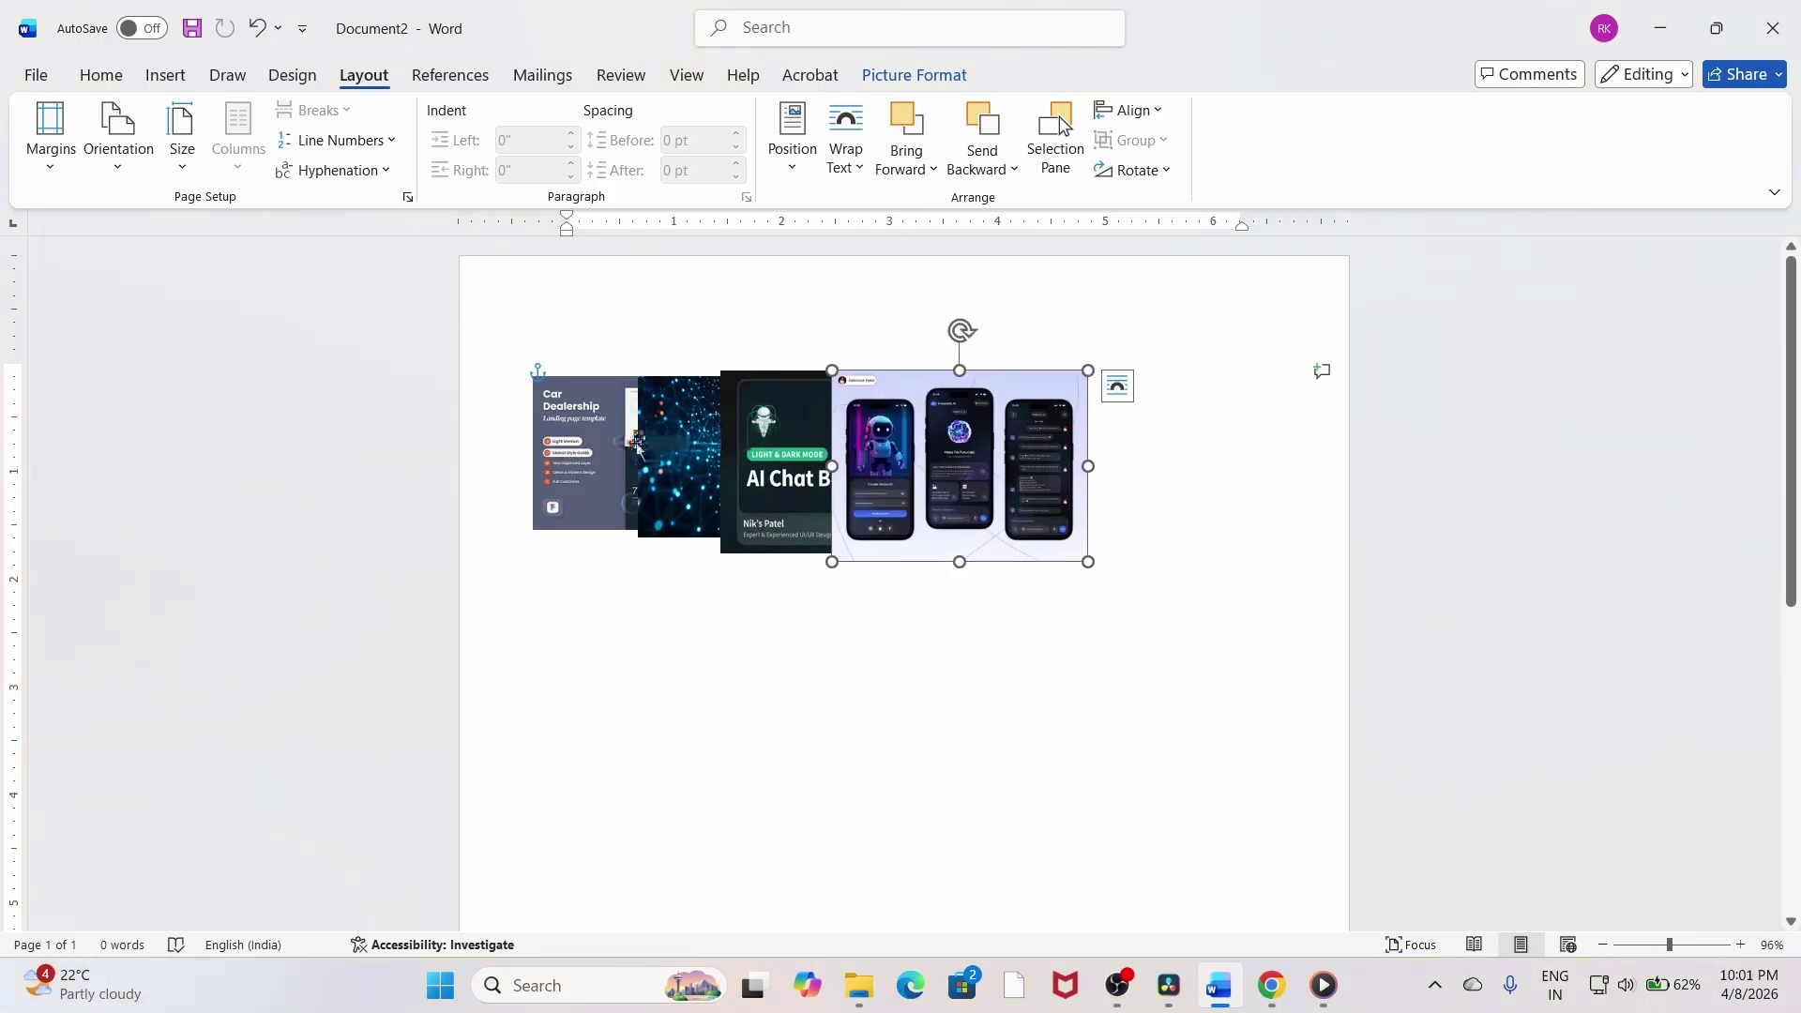
Bring the Car Dealership picture to the front of all the other pictures.
left_click(602, 436)
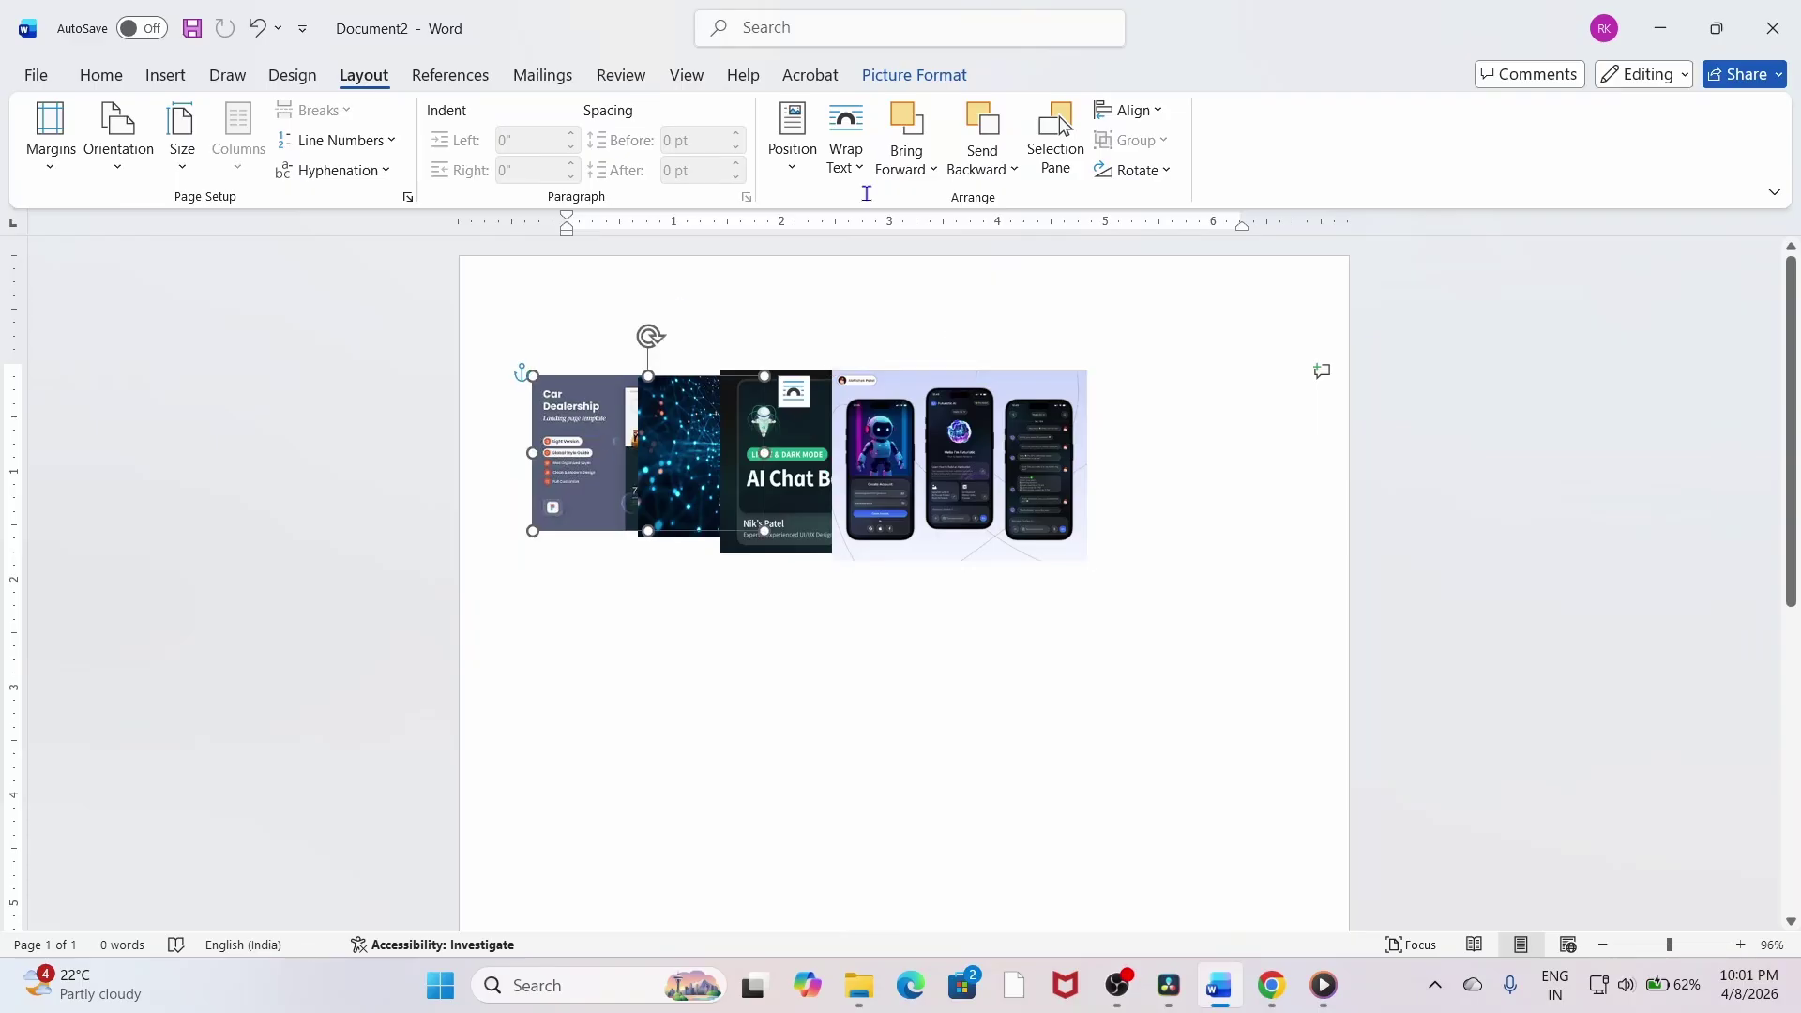
left_click(906, 167)
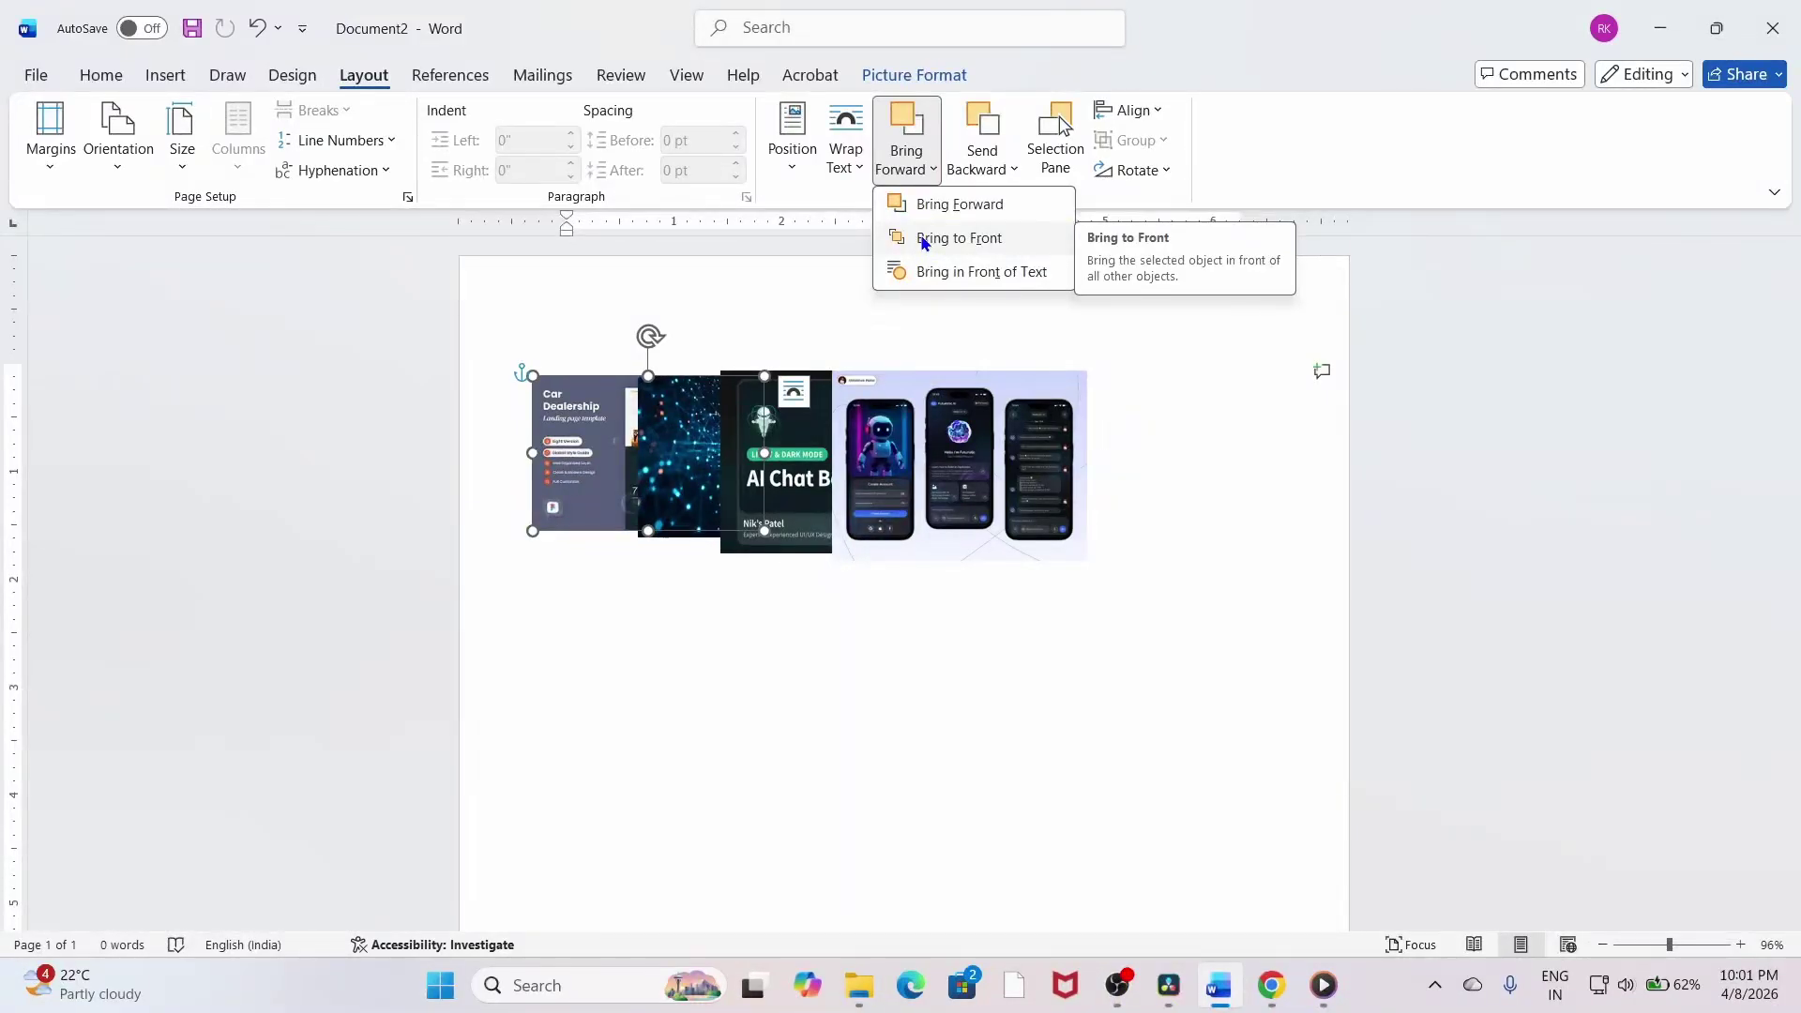
left_click(975, 241)
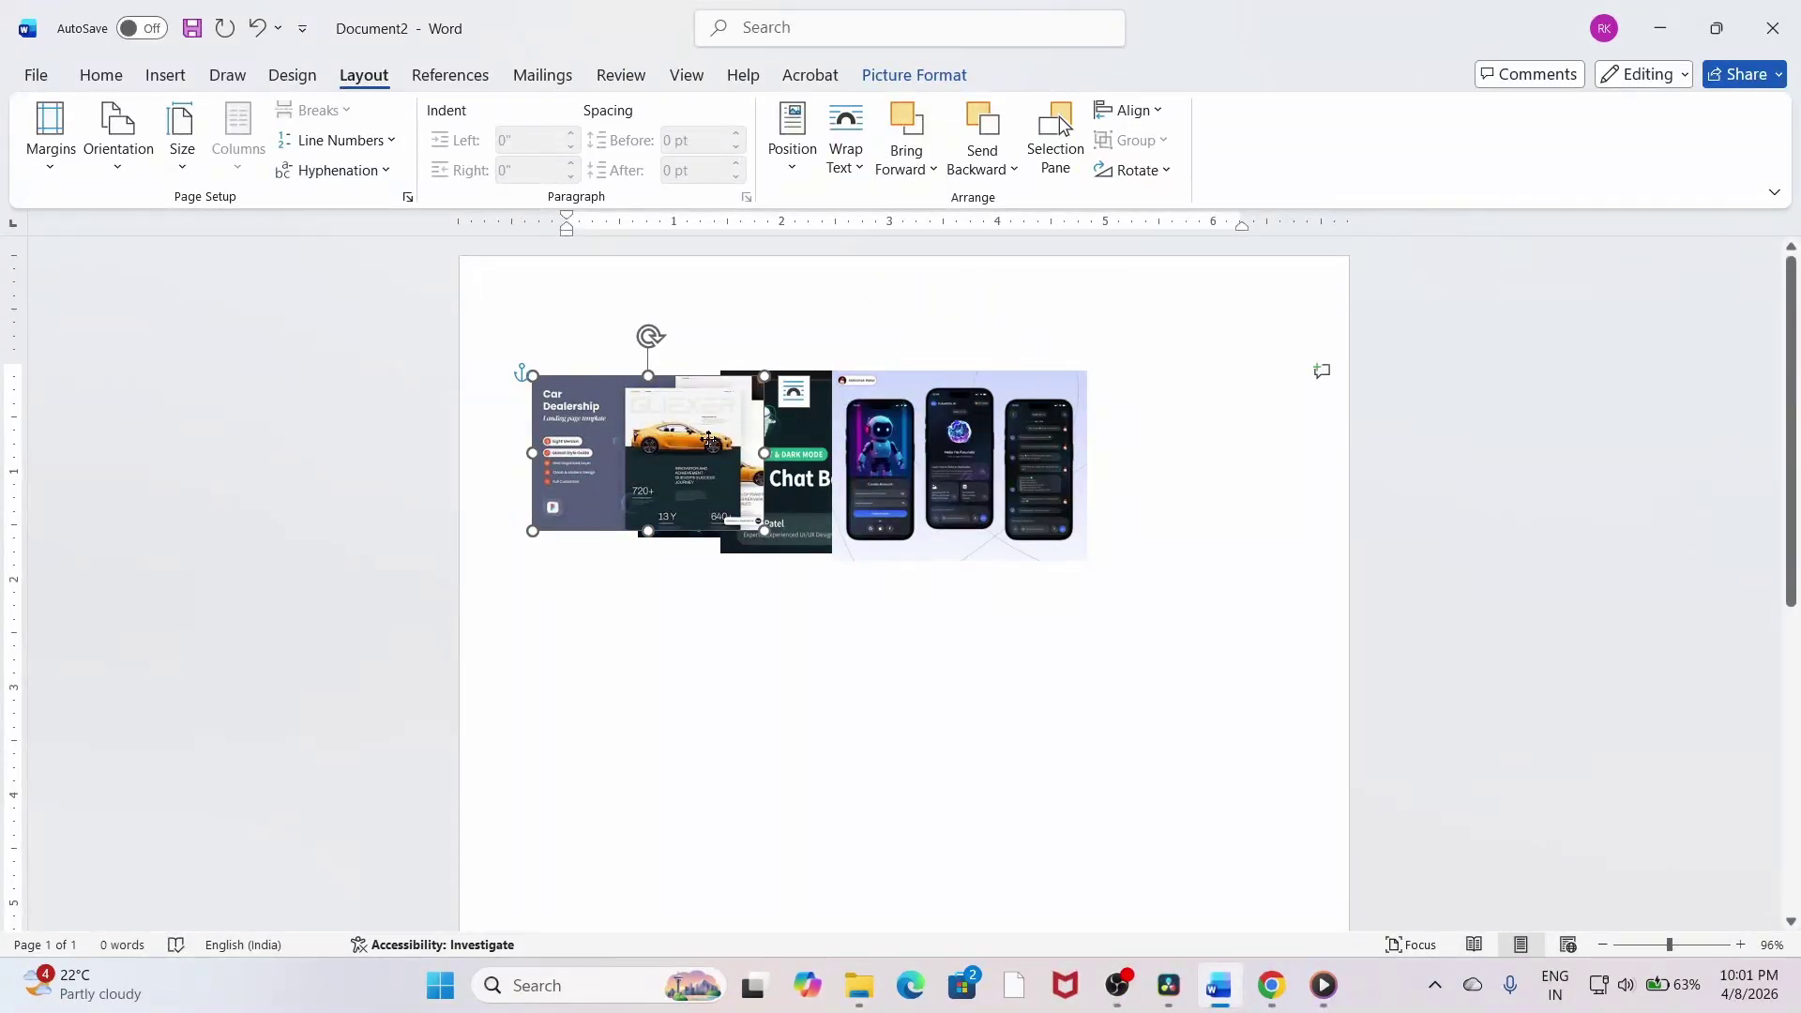
Move the Car Dealership picture over the phone mockups picture and send it to the back.
left_click_drag(709, 439, 1075, 442)
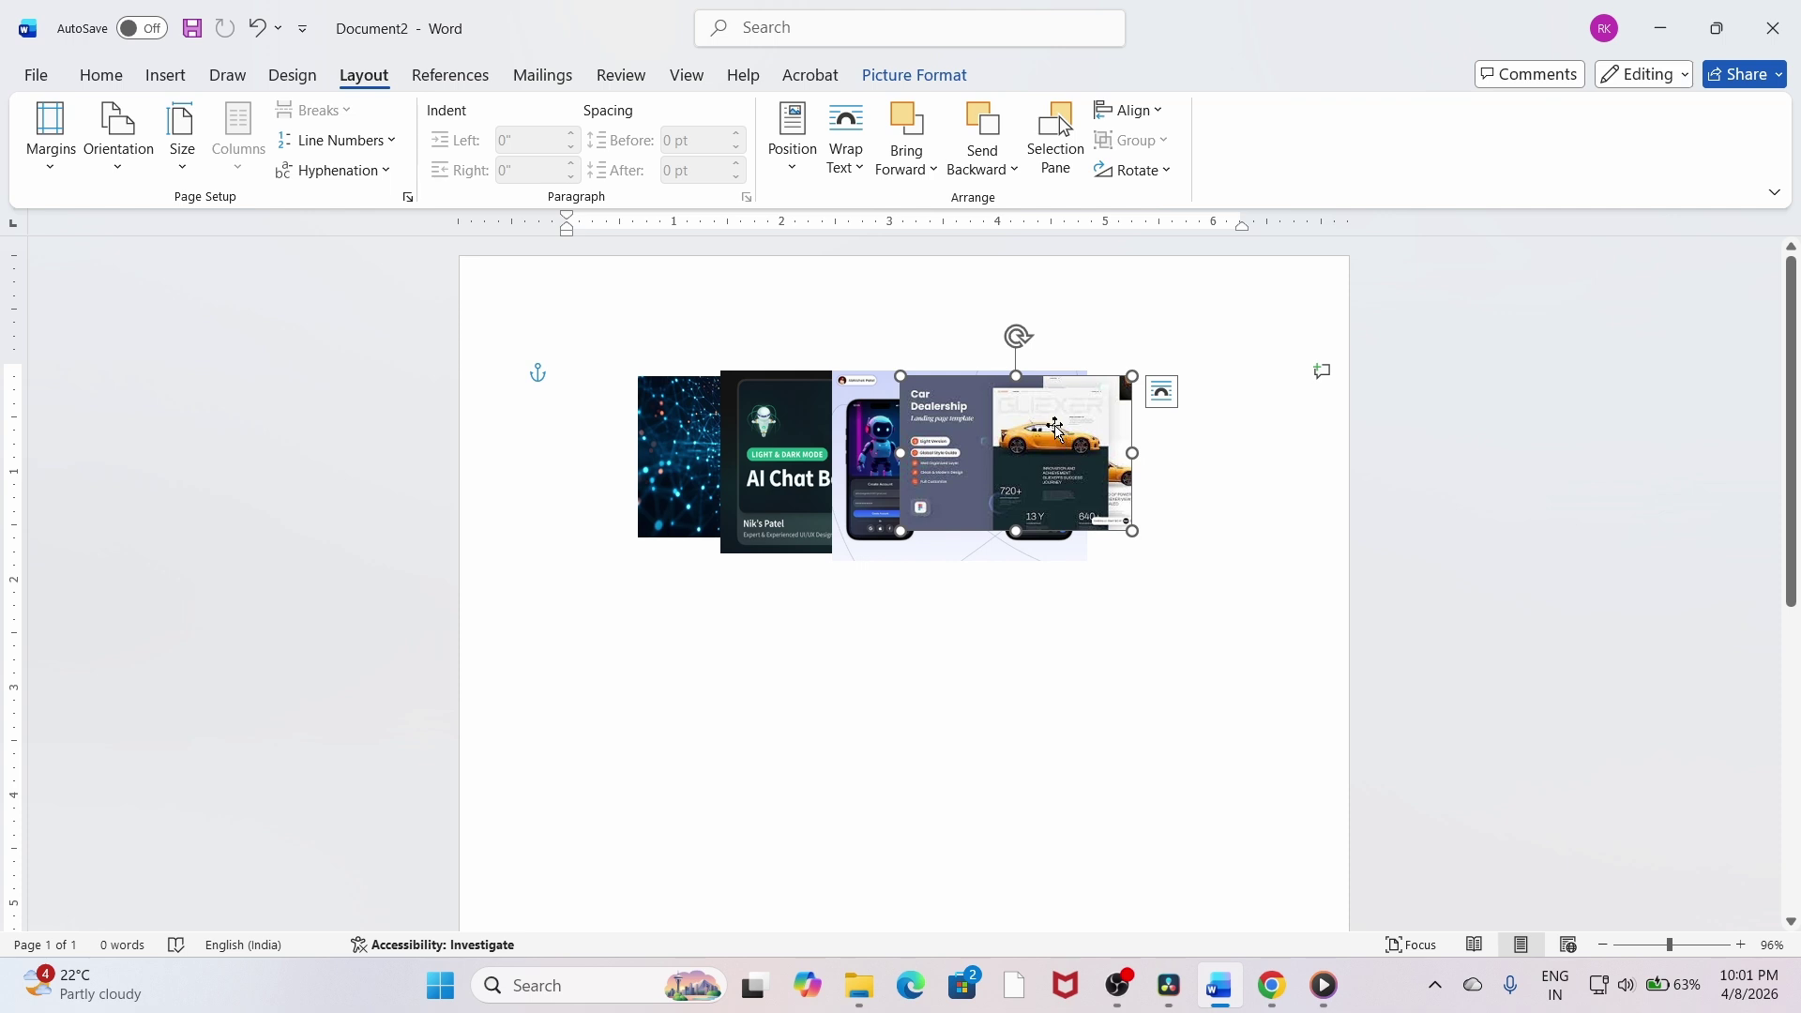
left_click(984, 167)
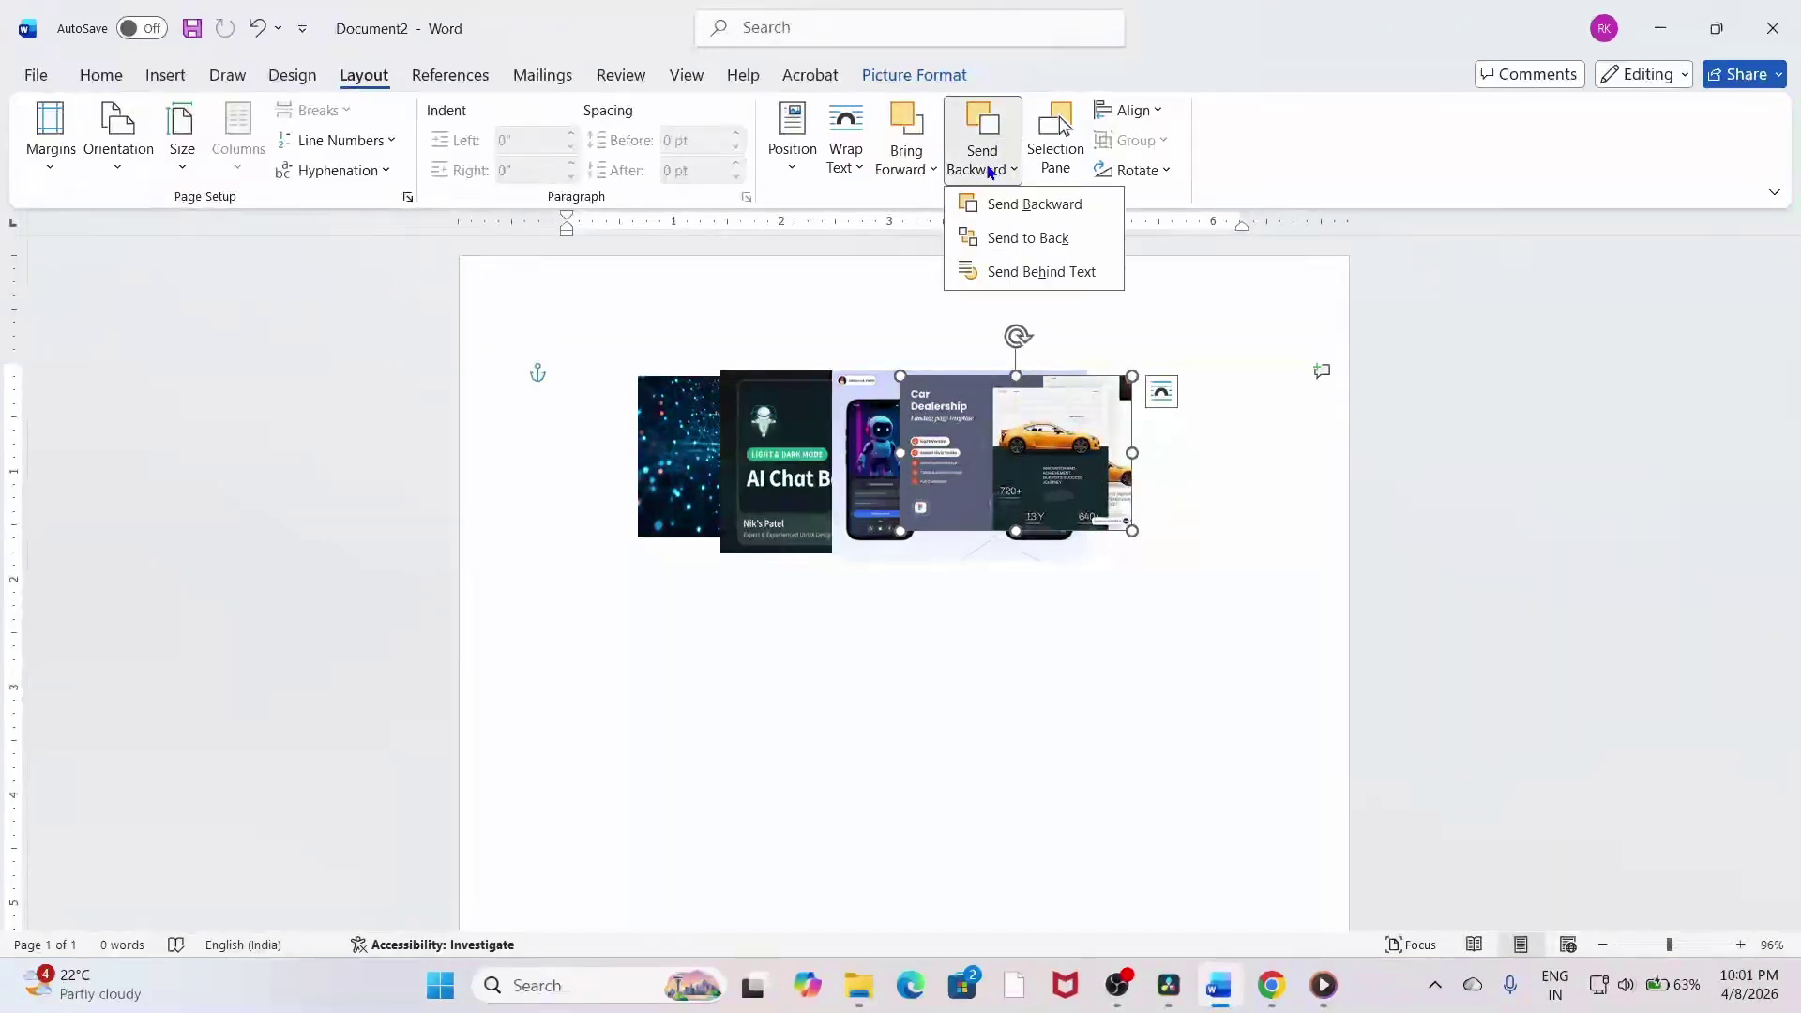
left_click(1008, 250)
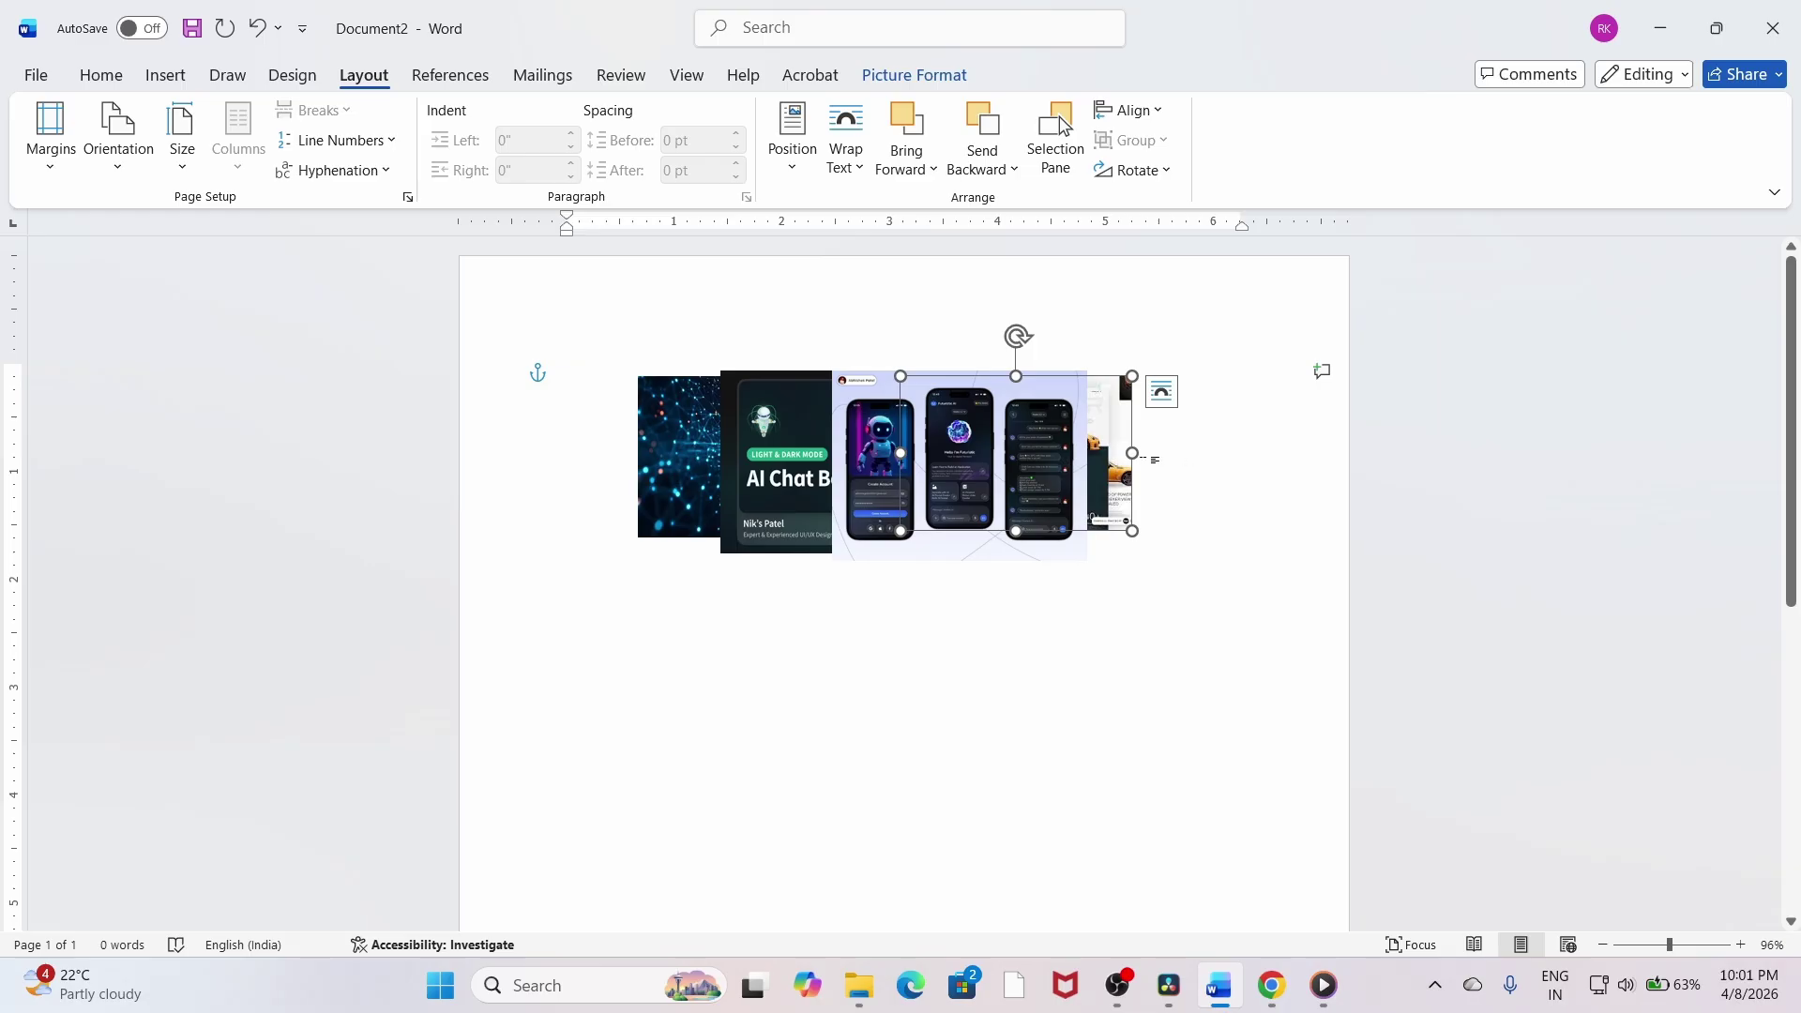
Spread the four pictures into a staggered, overlapping cluster, with the phone mockups over the AI Chat Bot picture and Car Dealership behind the hand.
left_click_drag(999, 444, 1125, 534)
left_click_drag(776, 488, 853, 602)
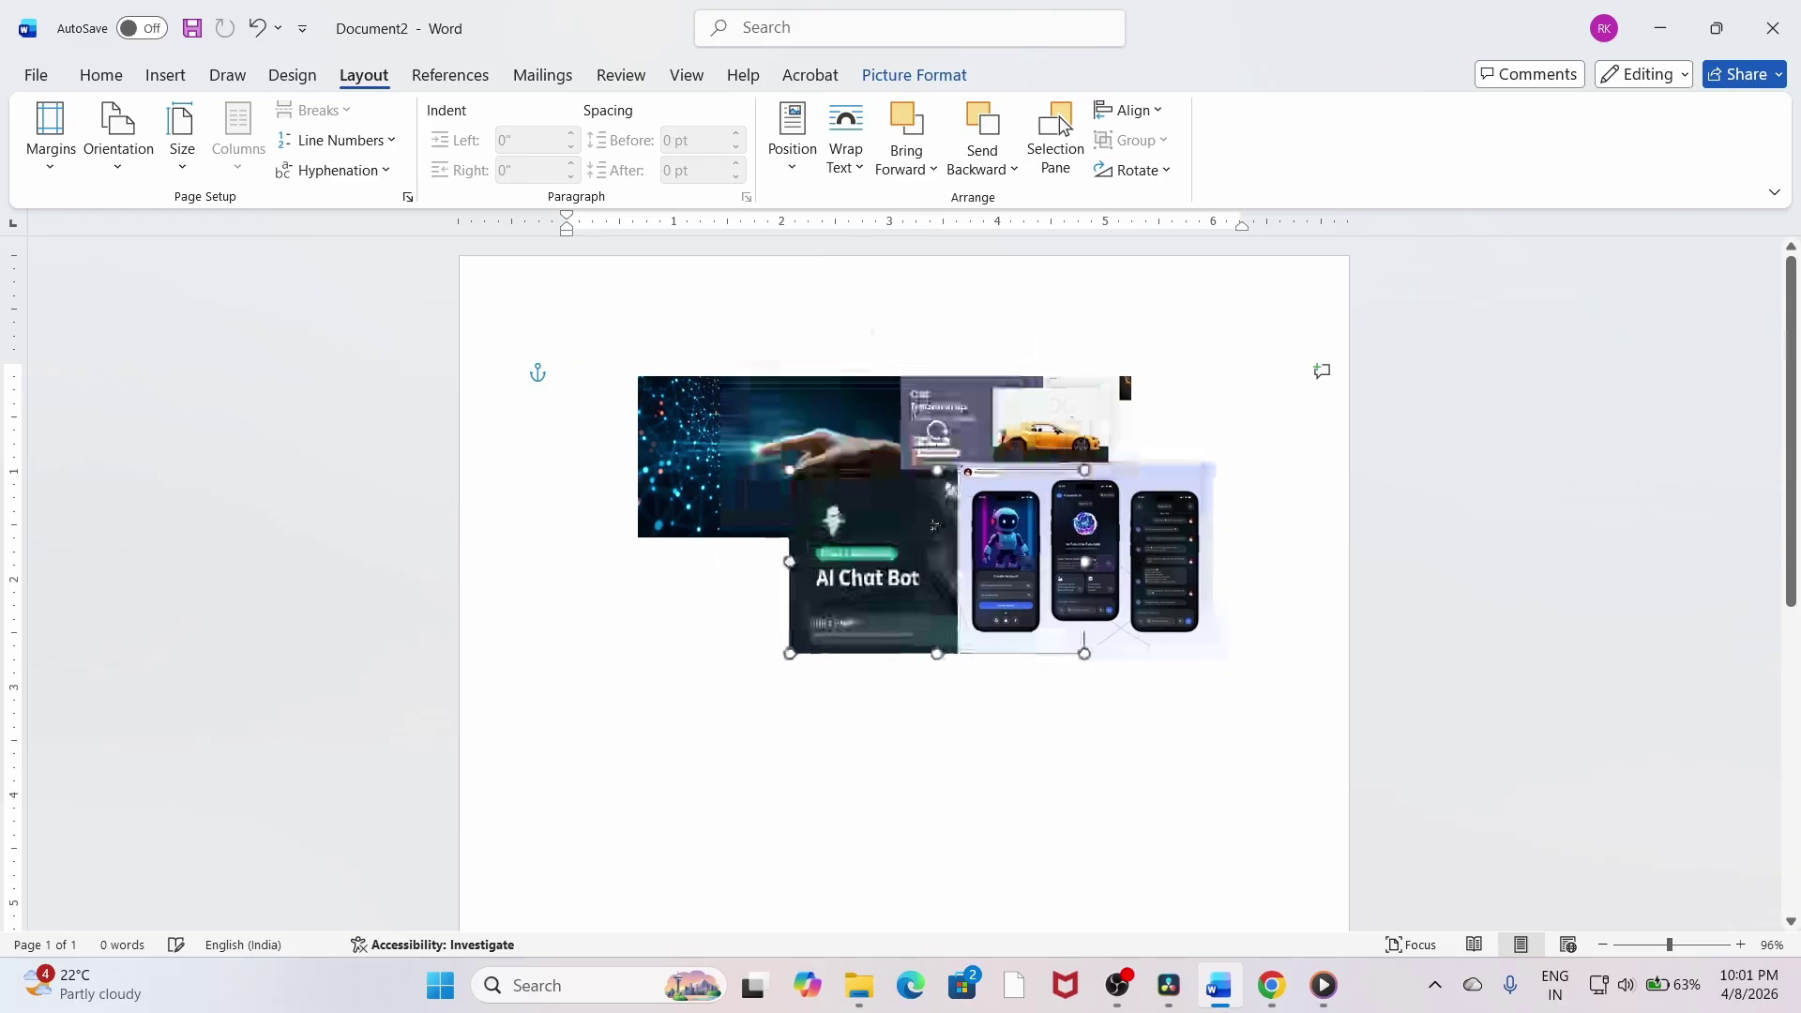
left_click_drag(823, 424, 873, 470)
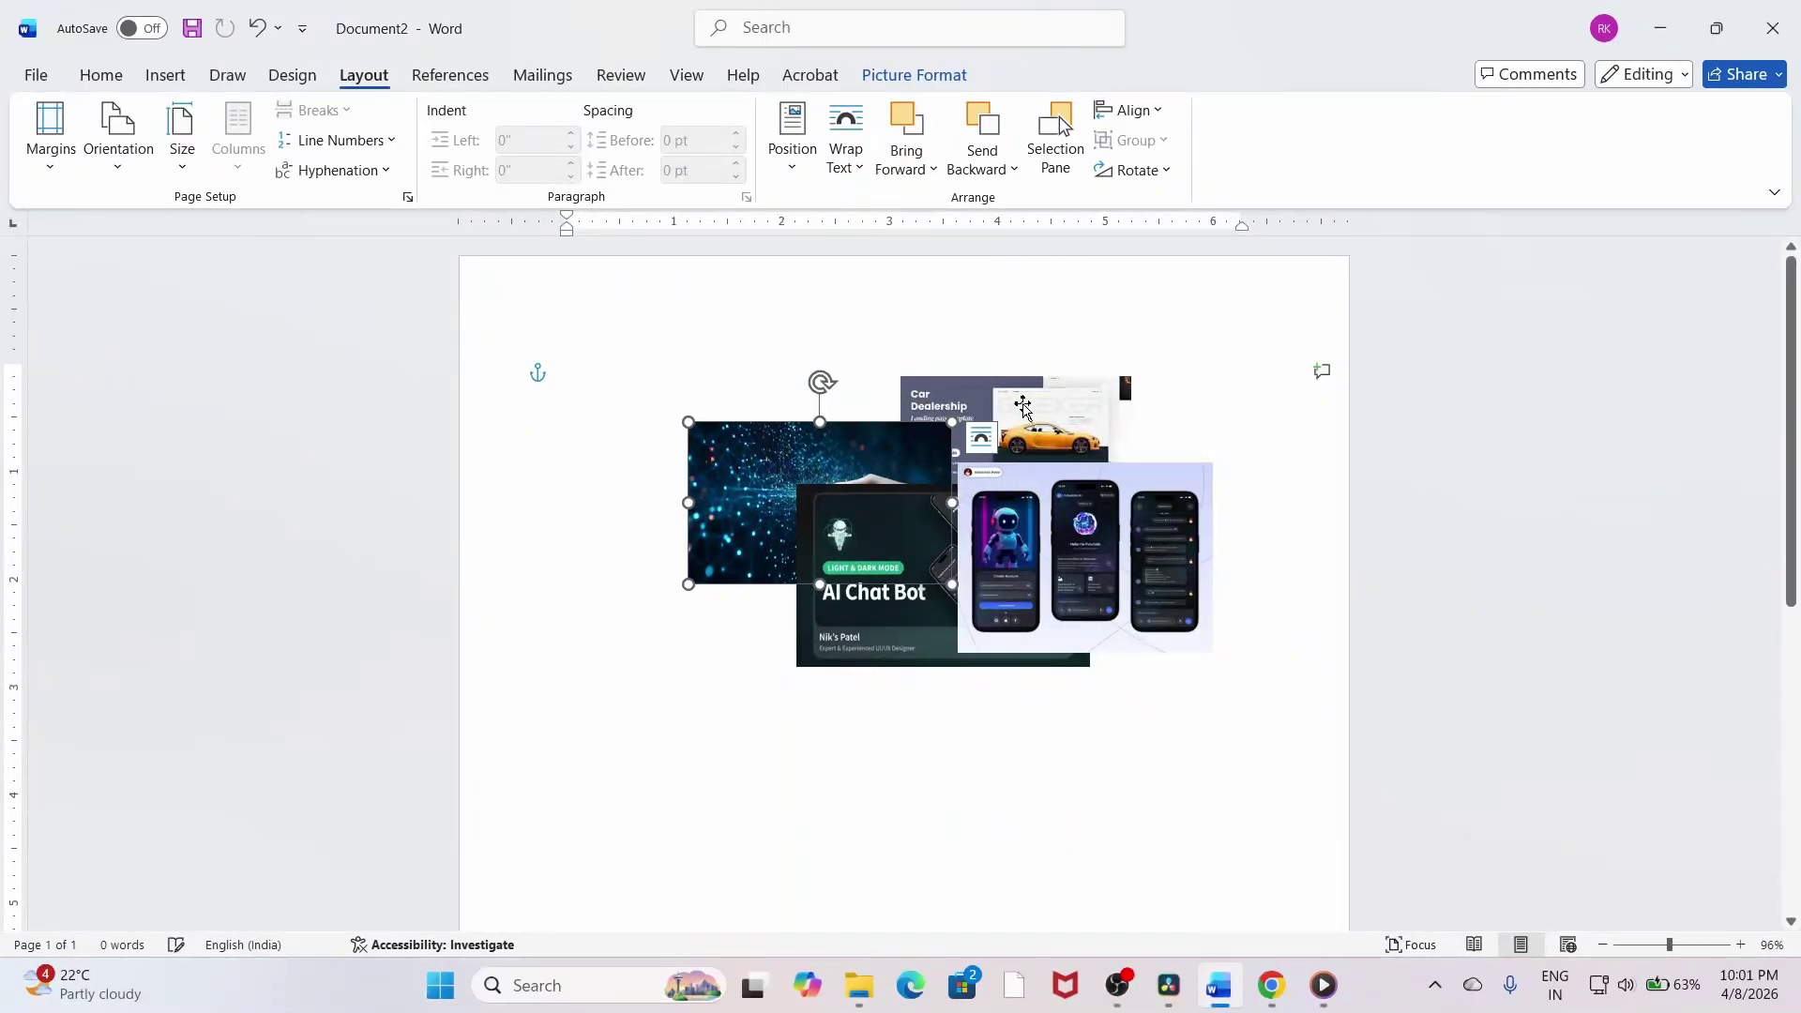
left_click_drag(1053, 423, 934, 387)
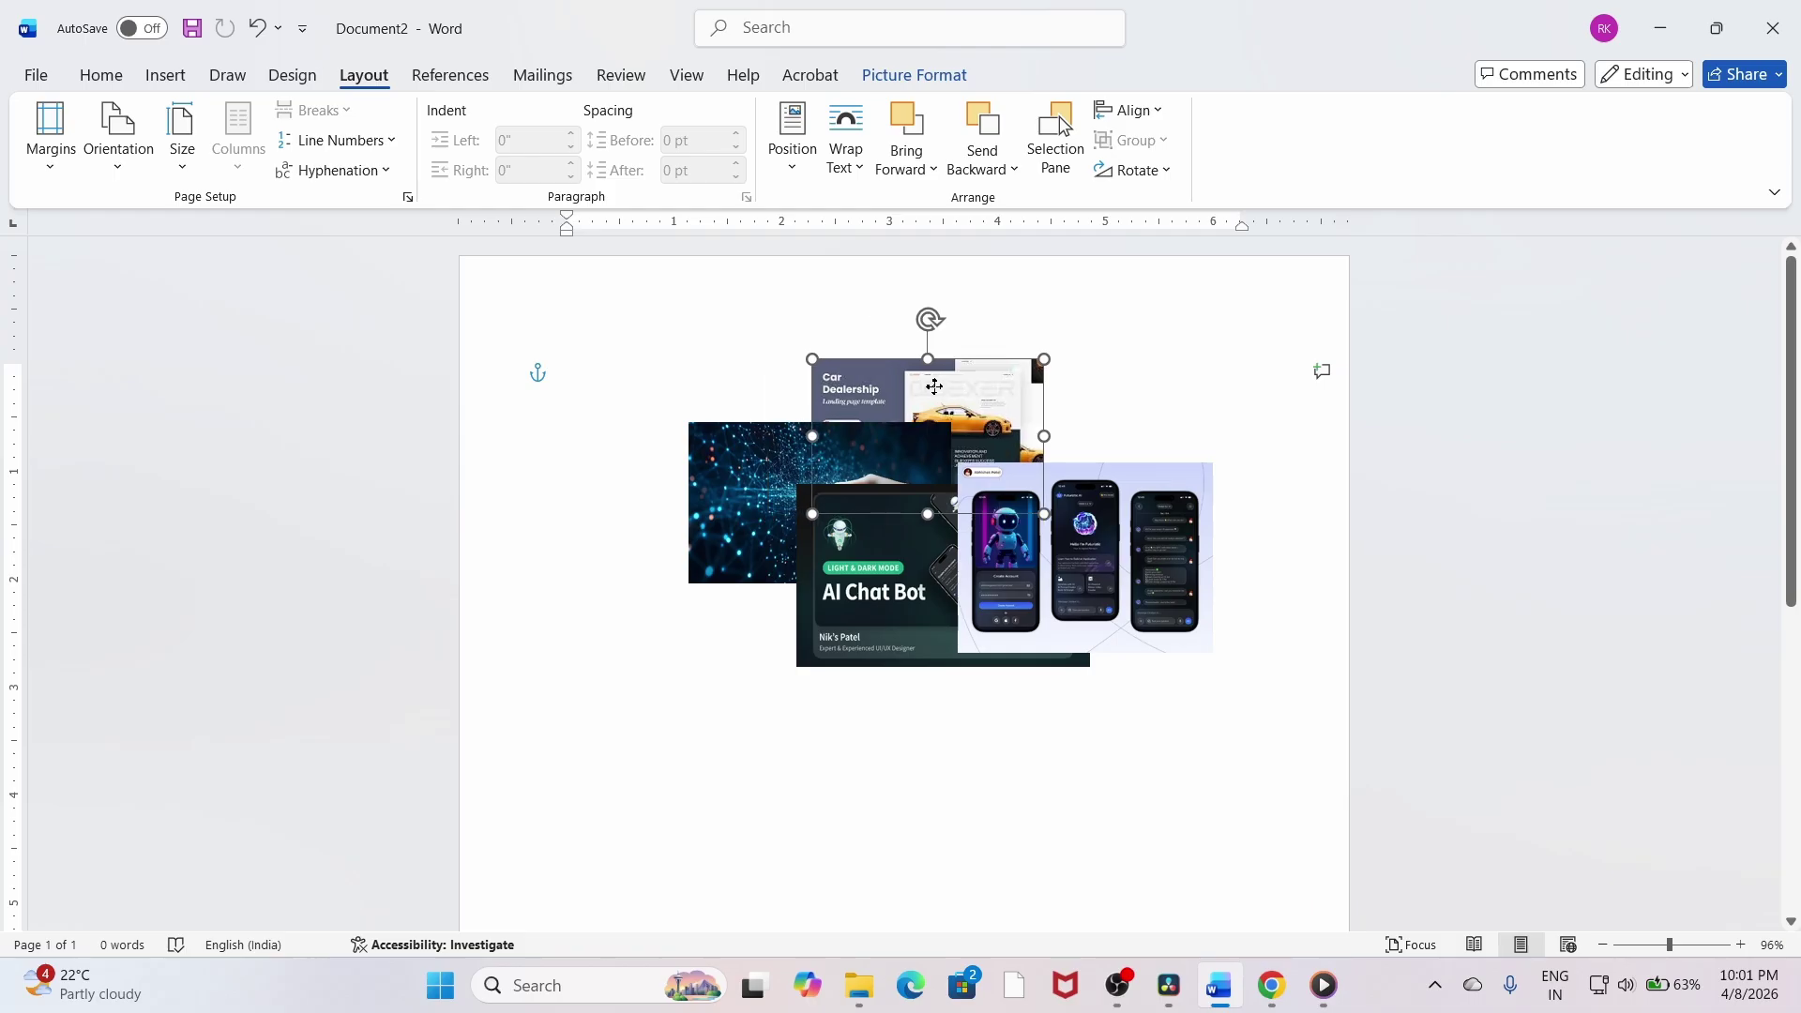
Send the phone mockups picture backward one level, behind the AI Chat Bot picture.
left_click(1039, 561)
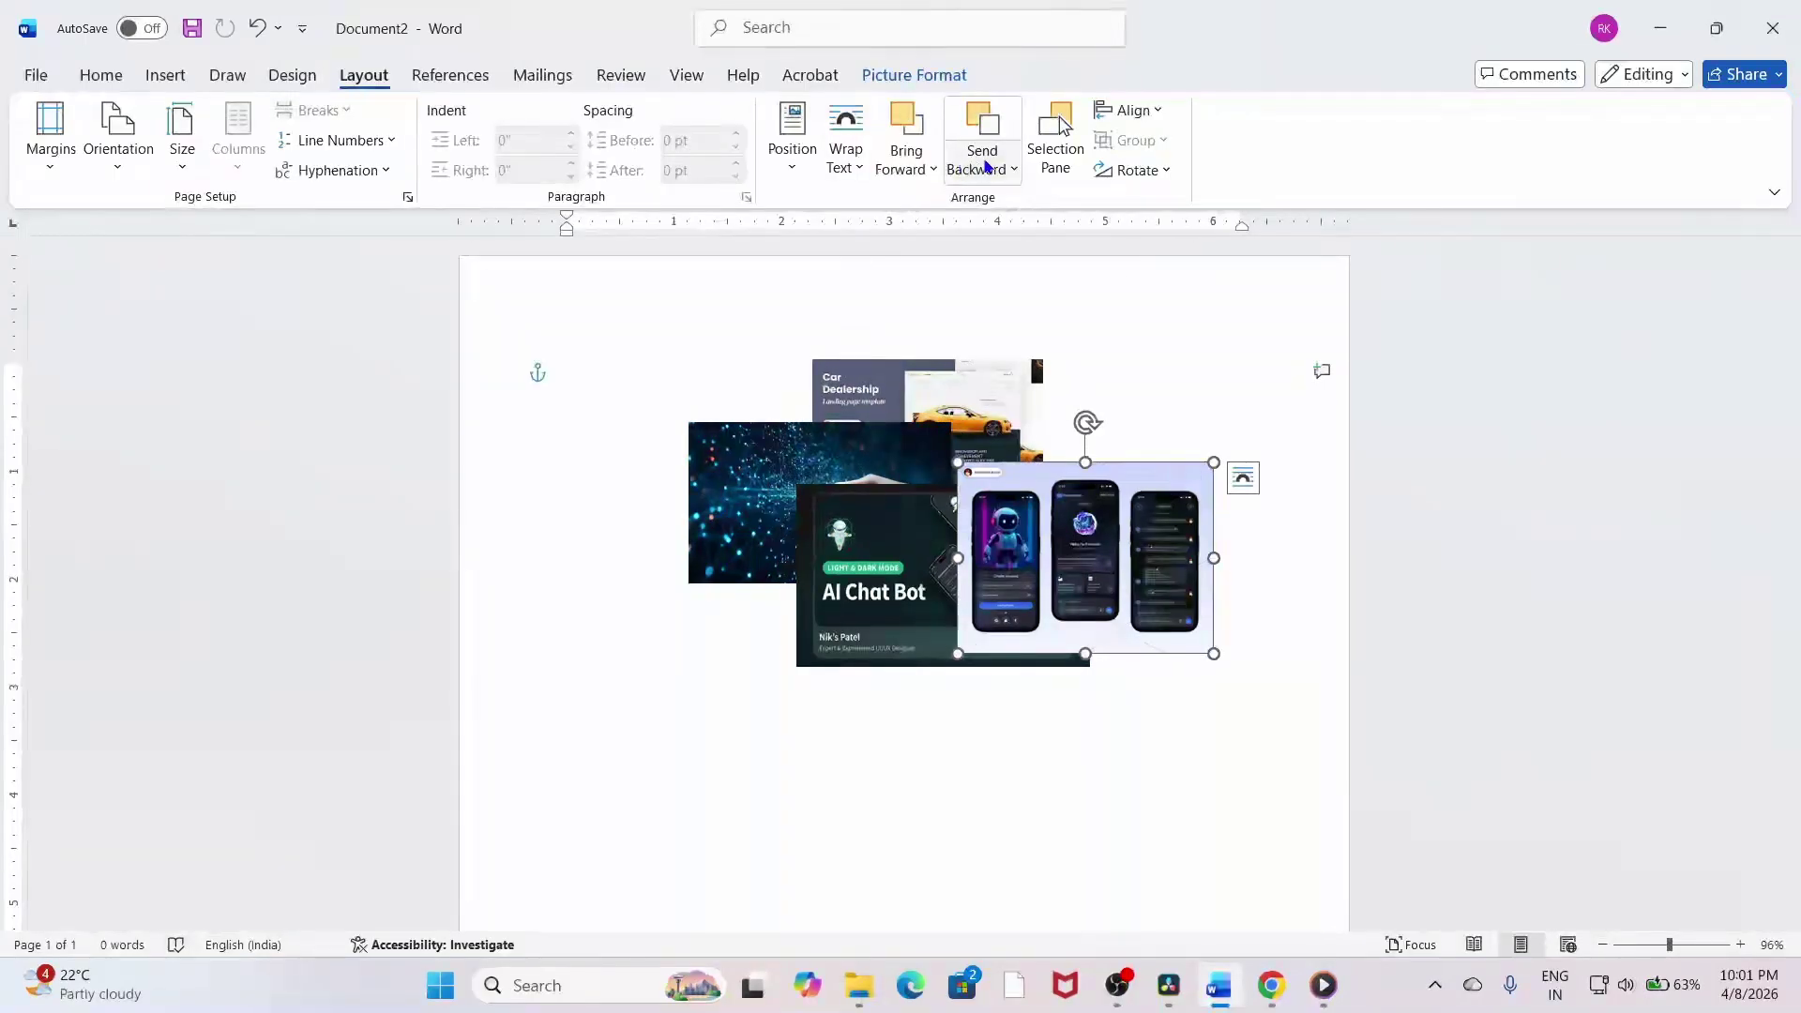
left_click(986, 169)
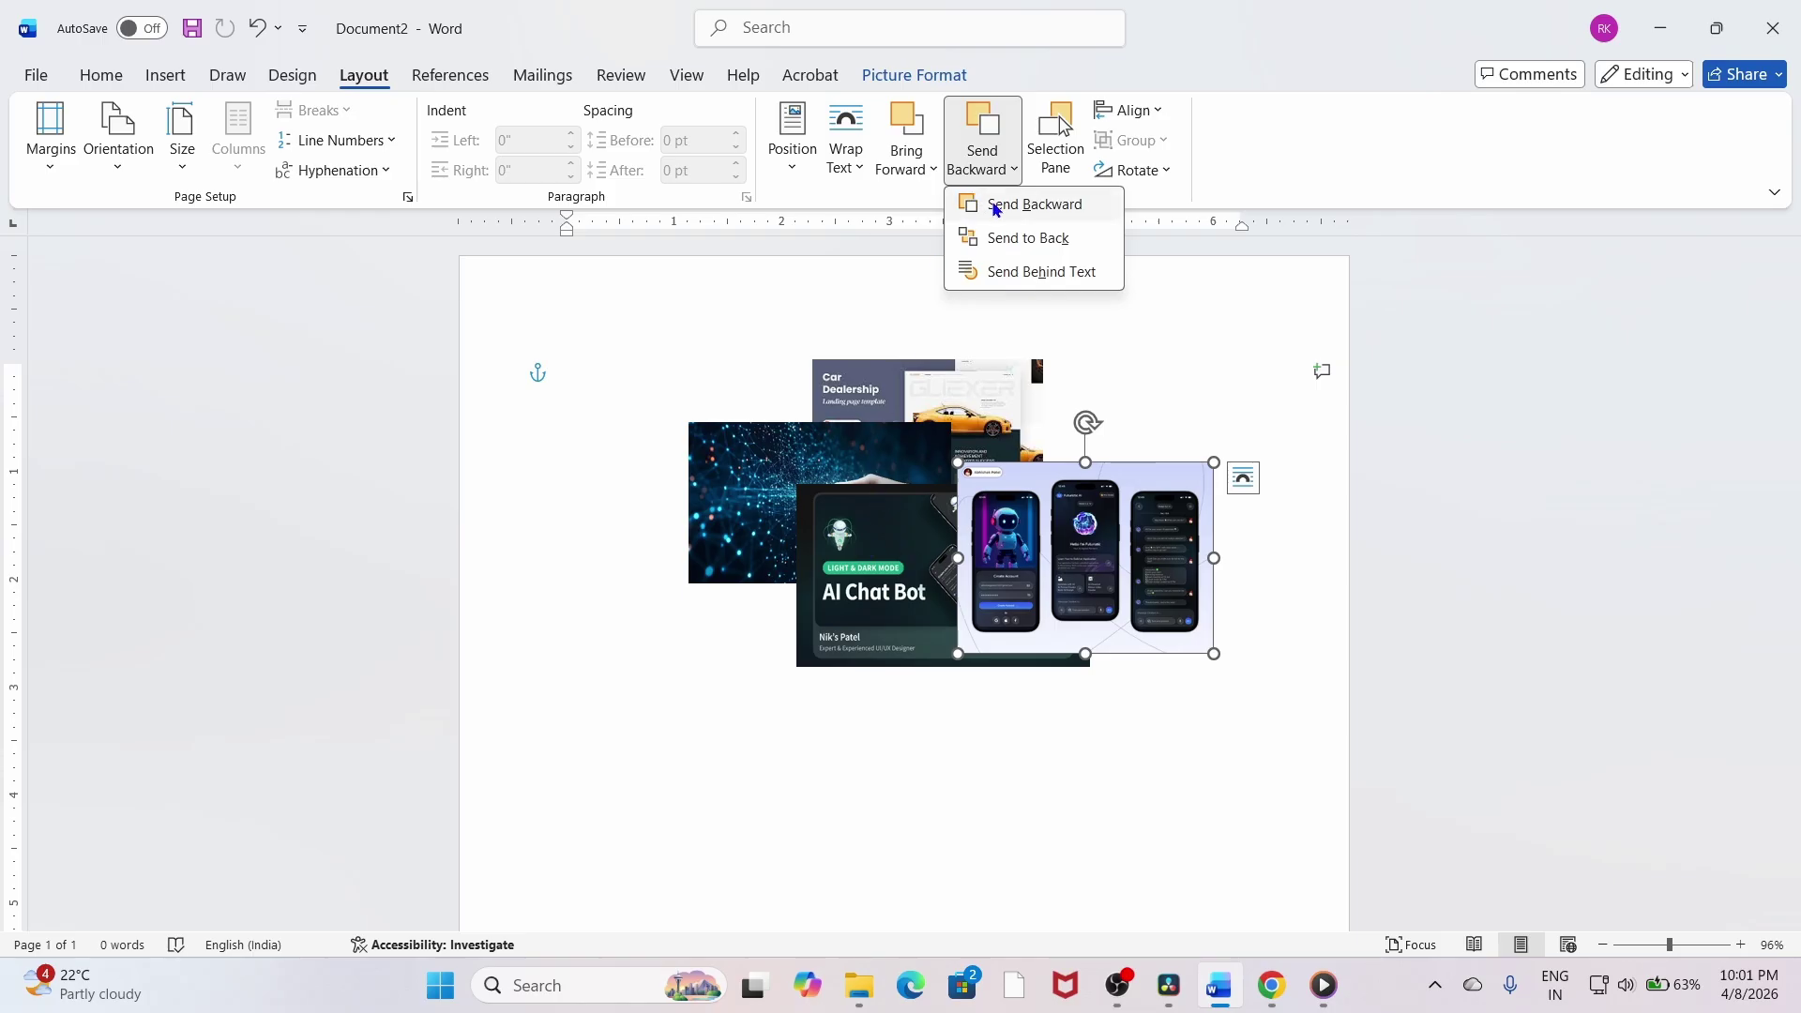
left_click(996, 205)
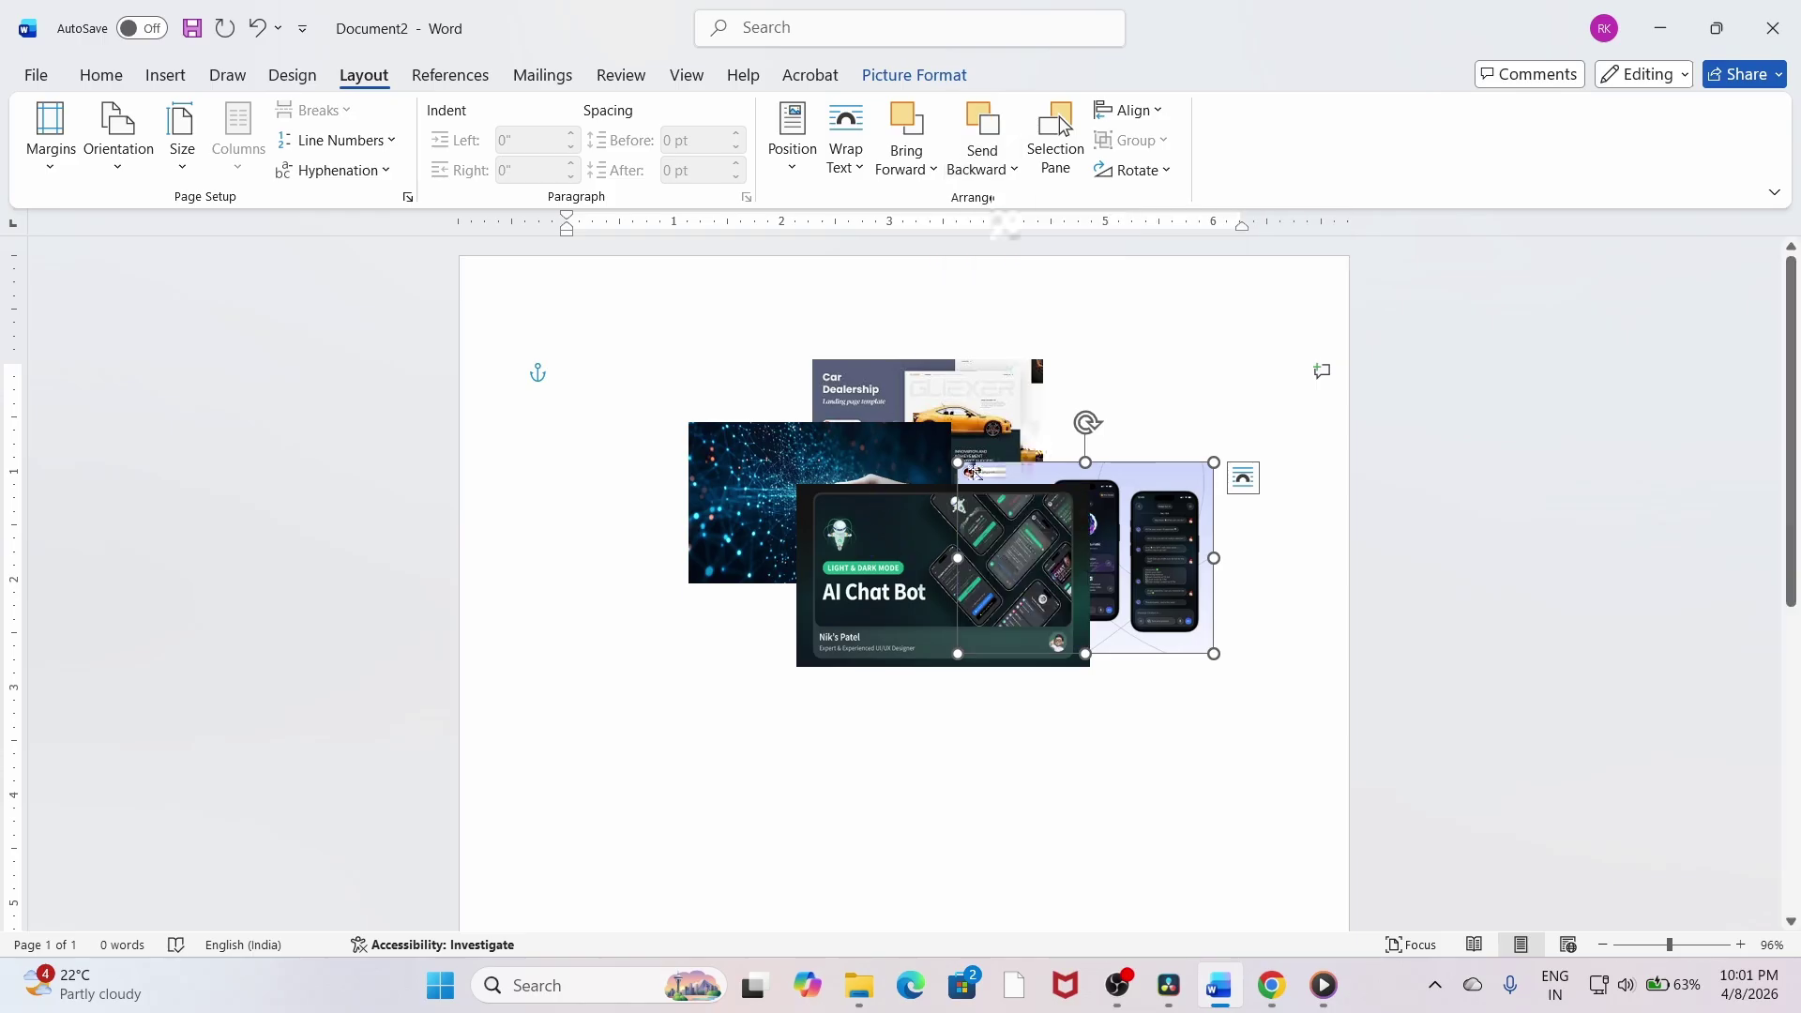
Move the AI Chat Bot picture off the hand picture to the right, and slide the hand picture under the phone mockups' edge.
left_click_drag(890, 533, 1137, 549)
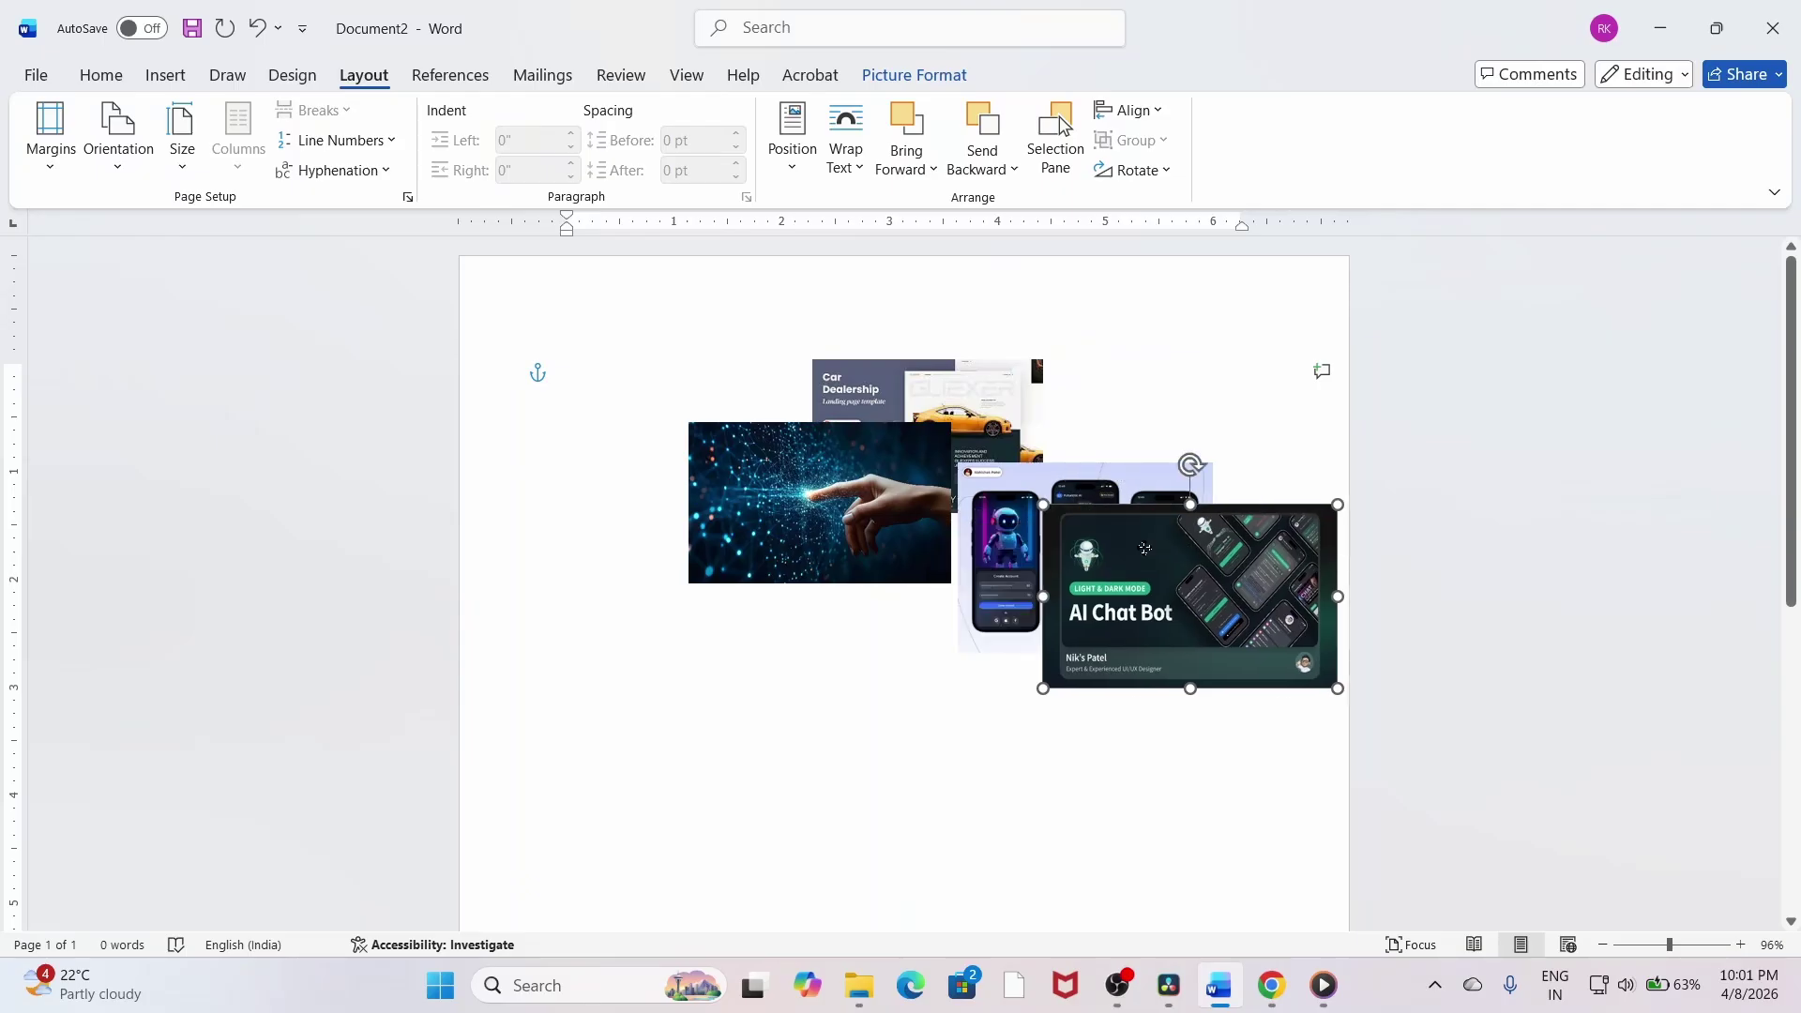
left_click_drag(893, 480, 960, 482)
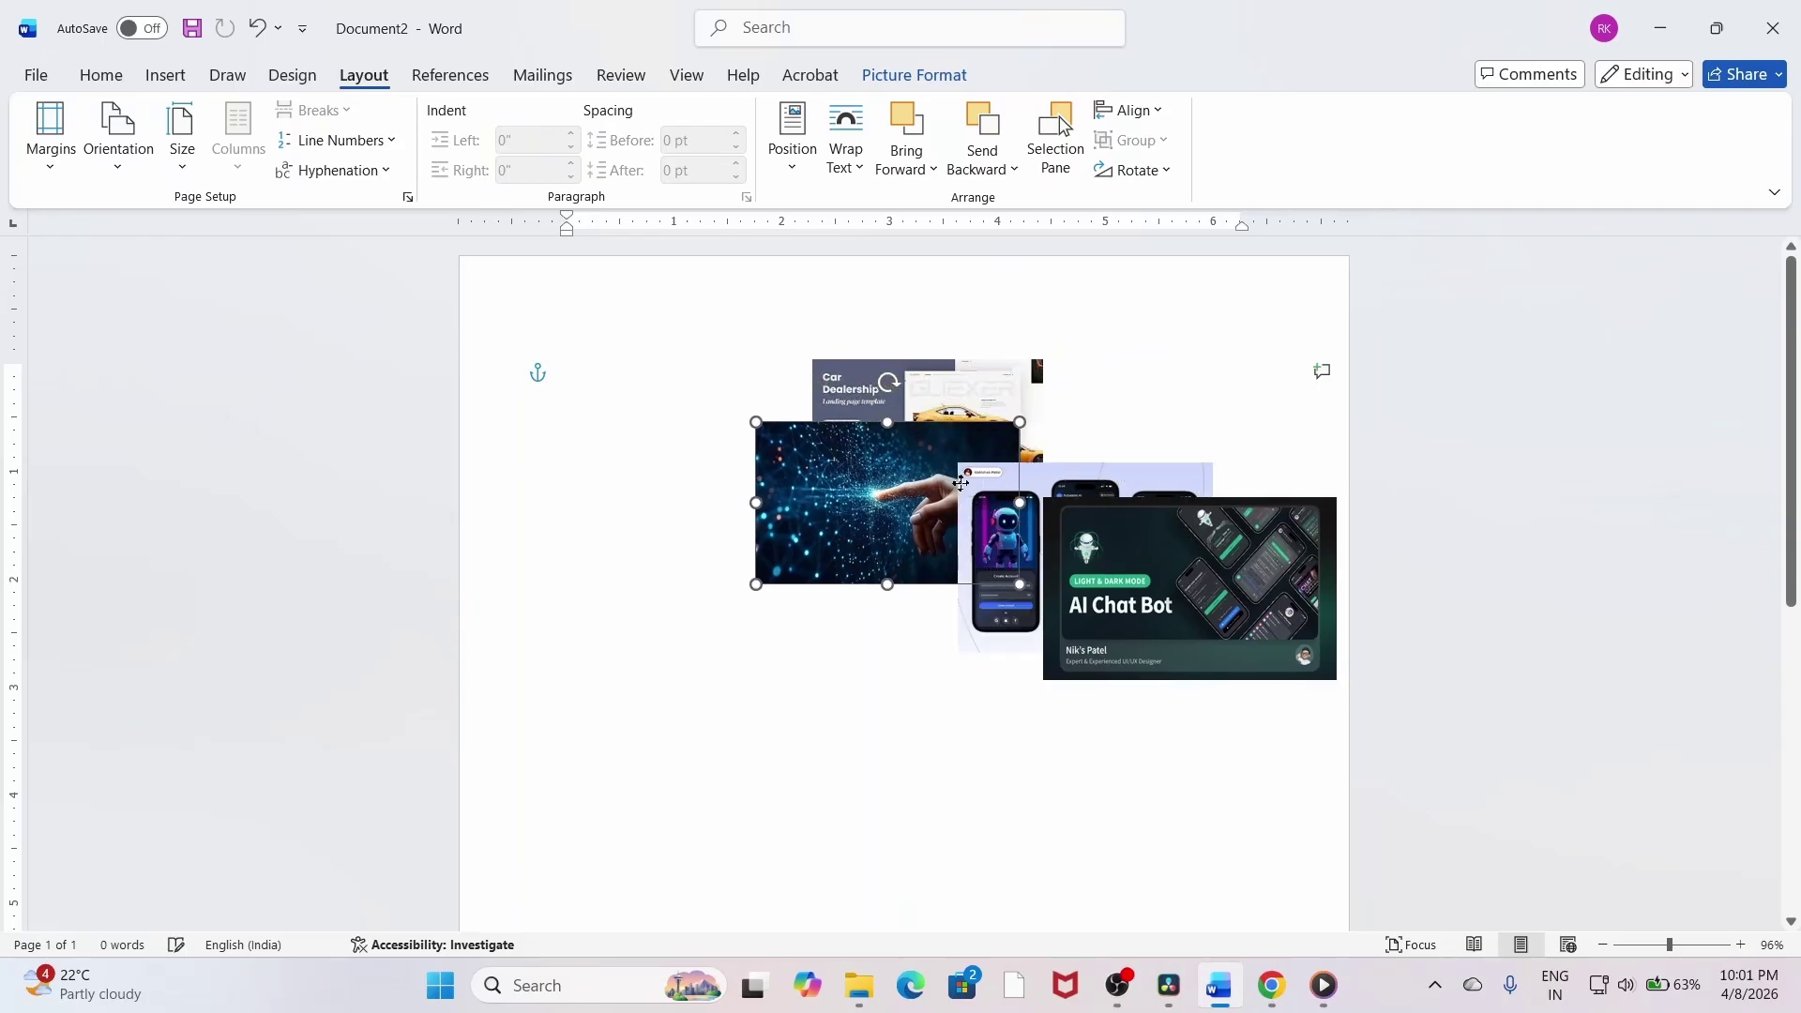
Bring the hand picture forward one level over the phone mockups and send it backward one level again.
left_click(931, 172)
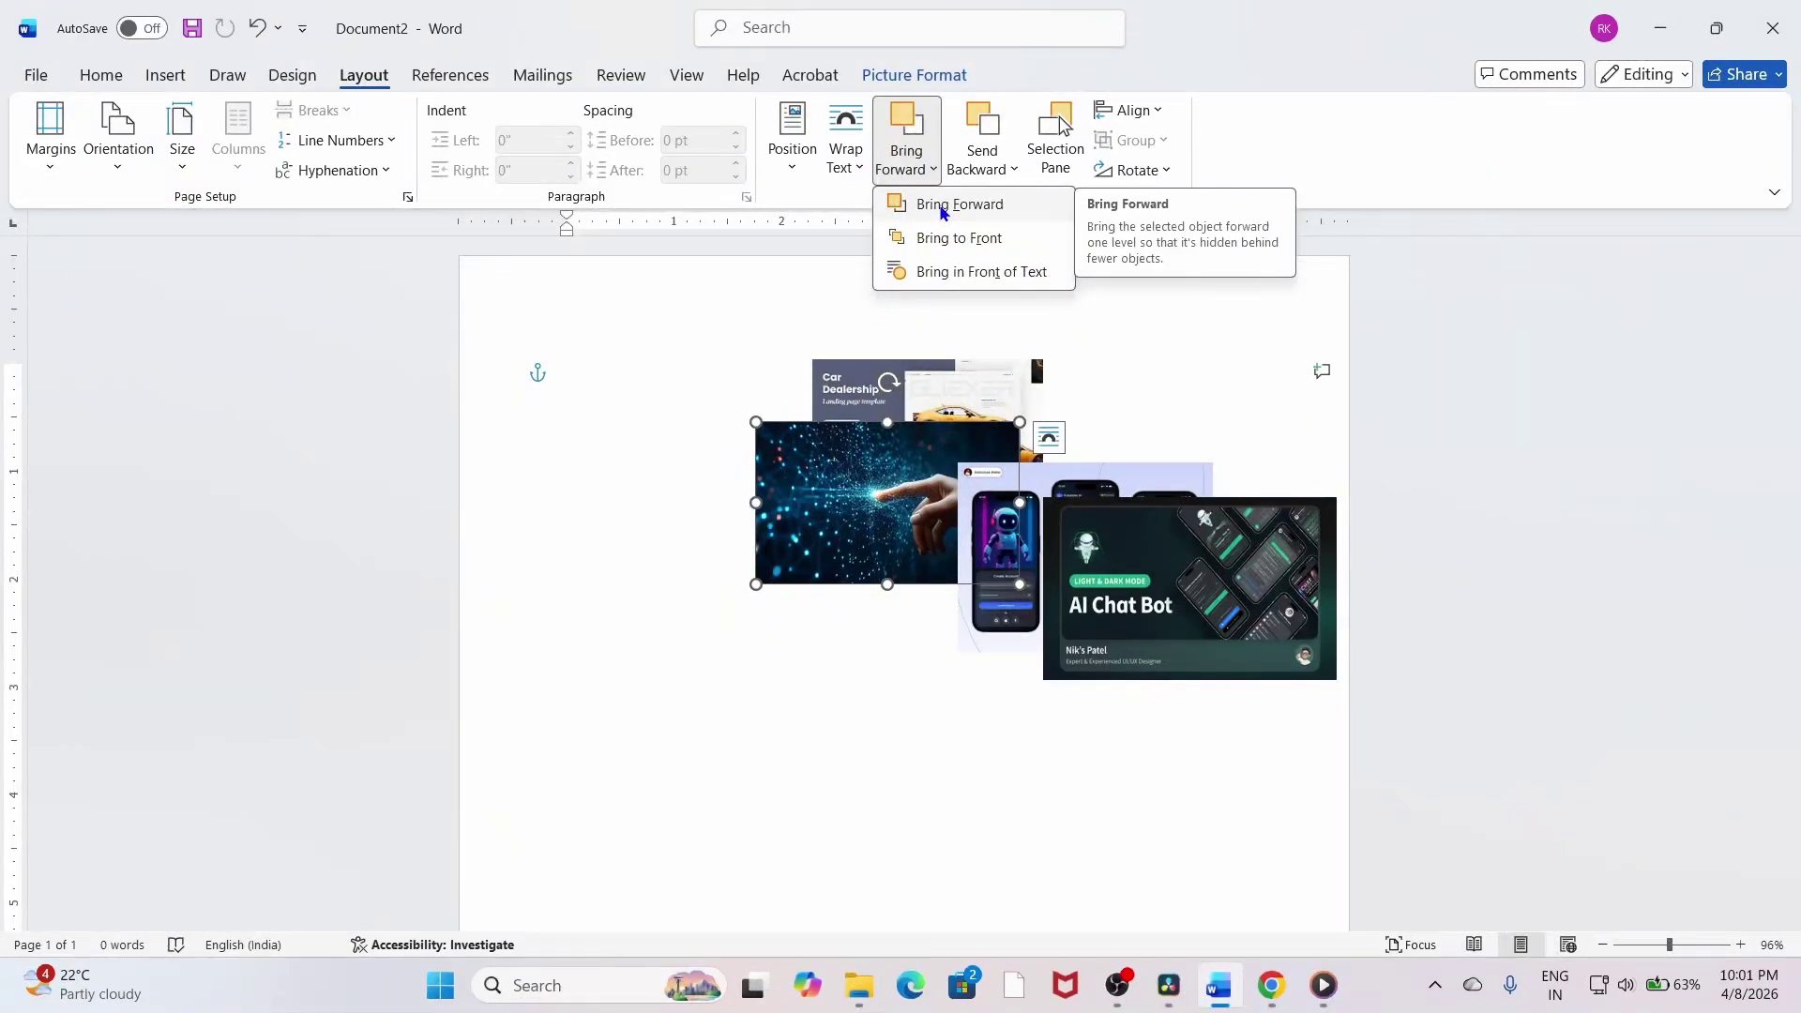
left_click(941, 205)
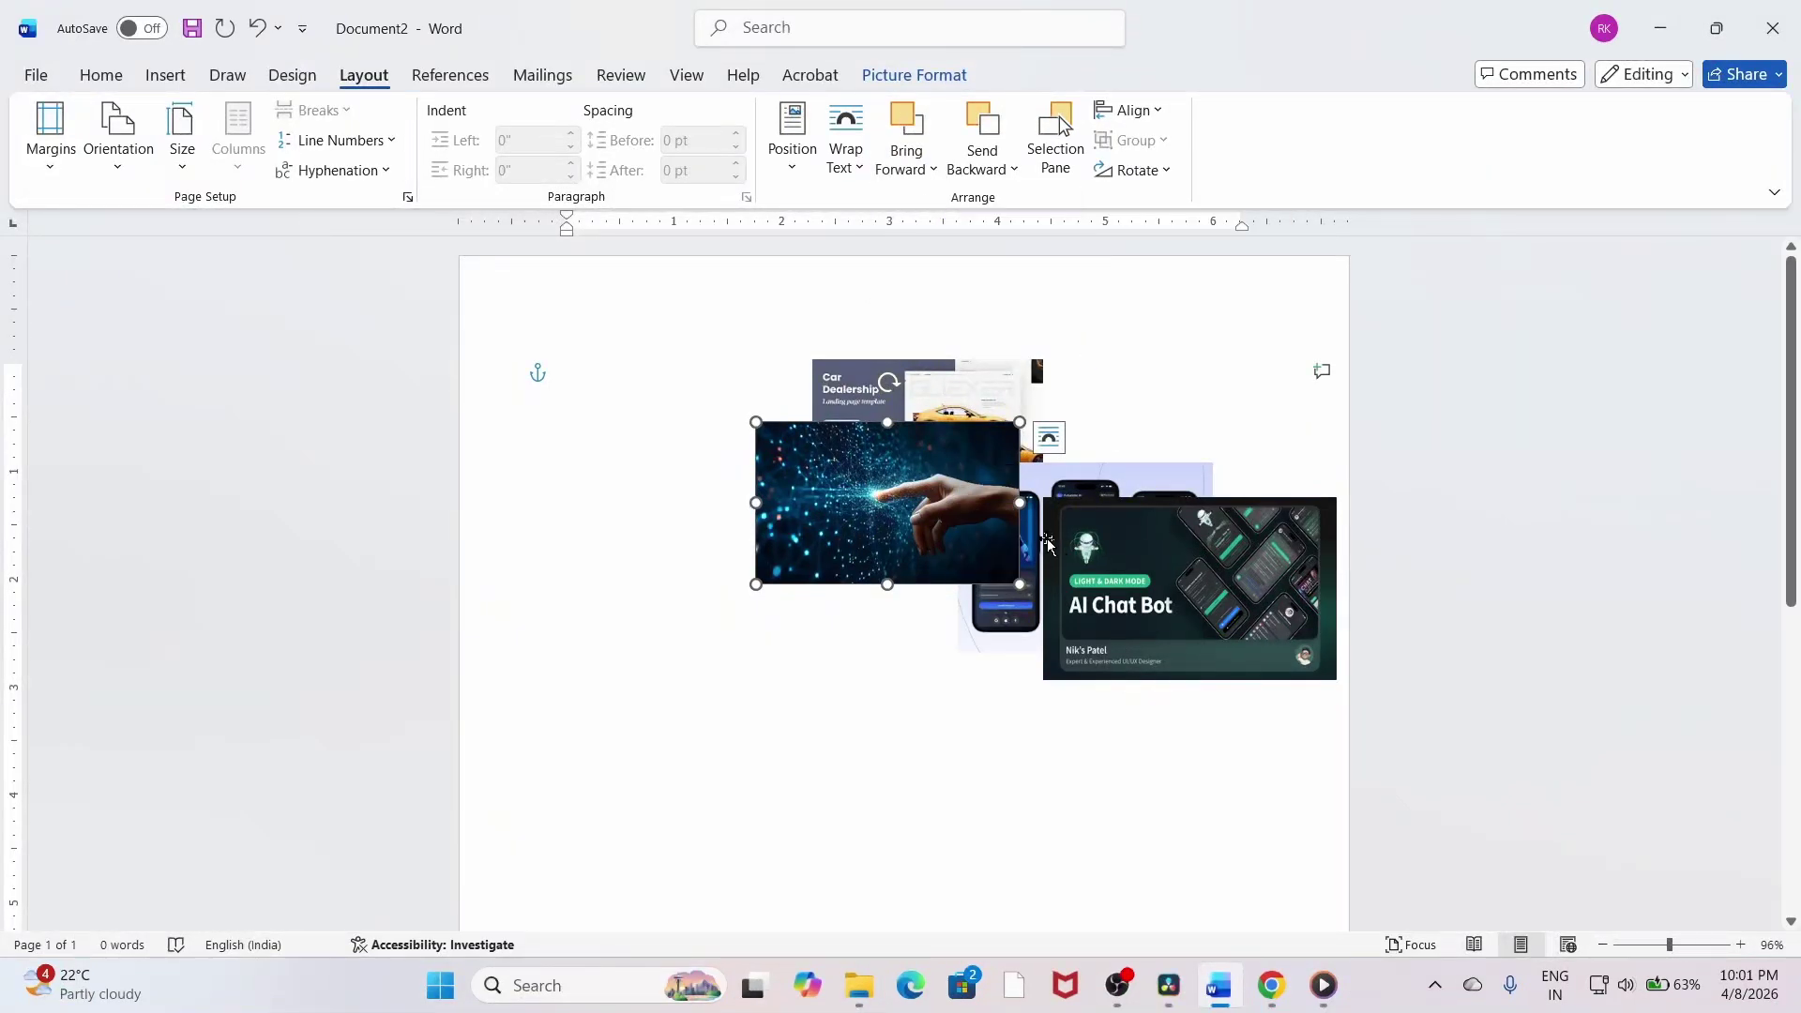
left_click(990, 167)
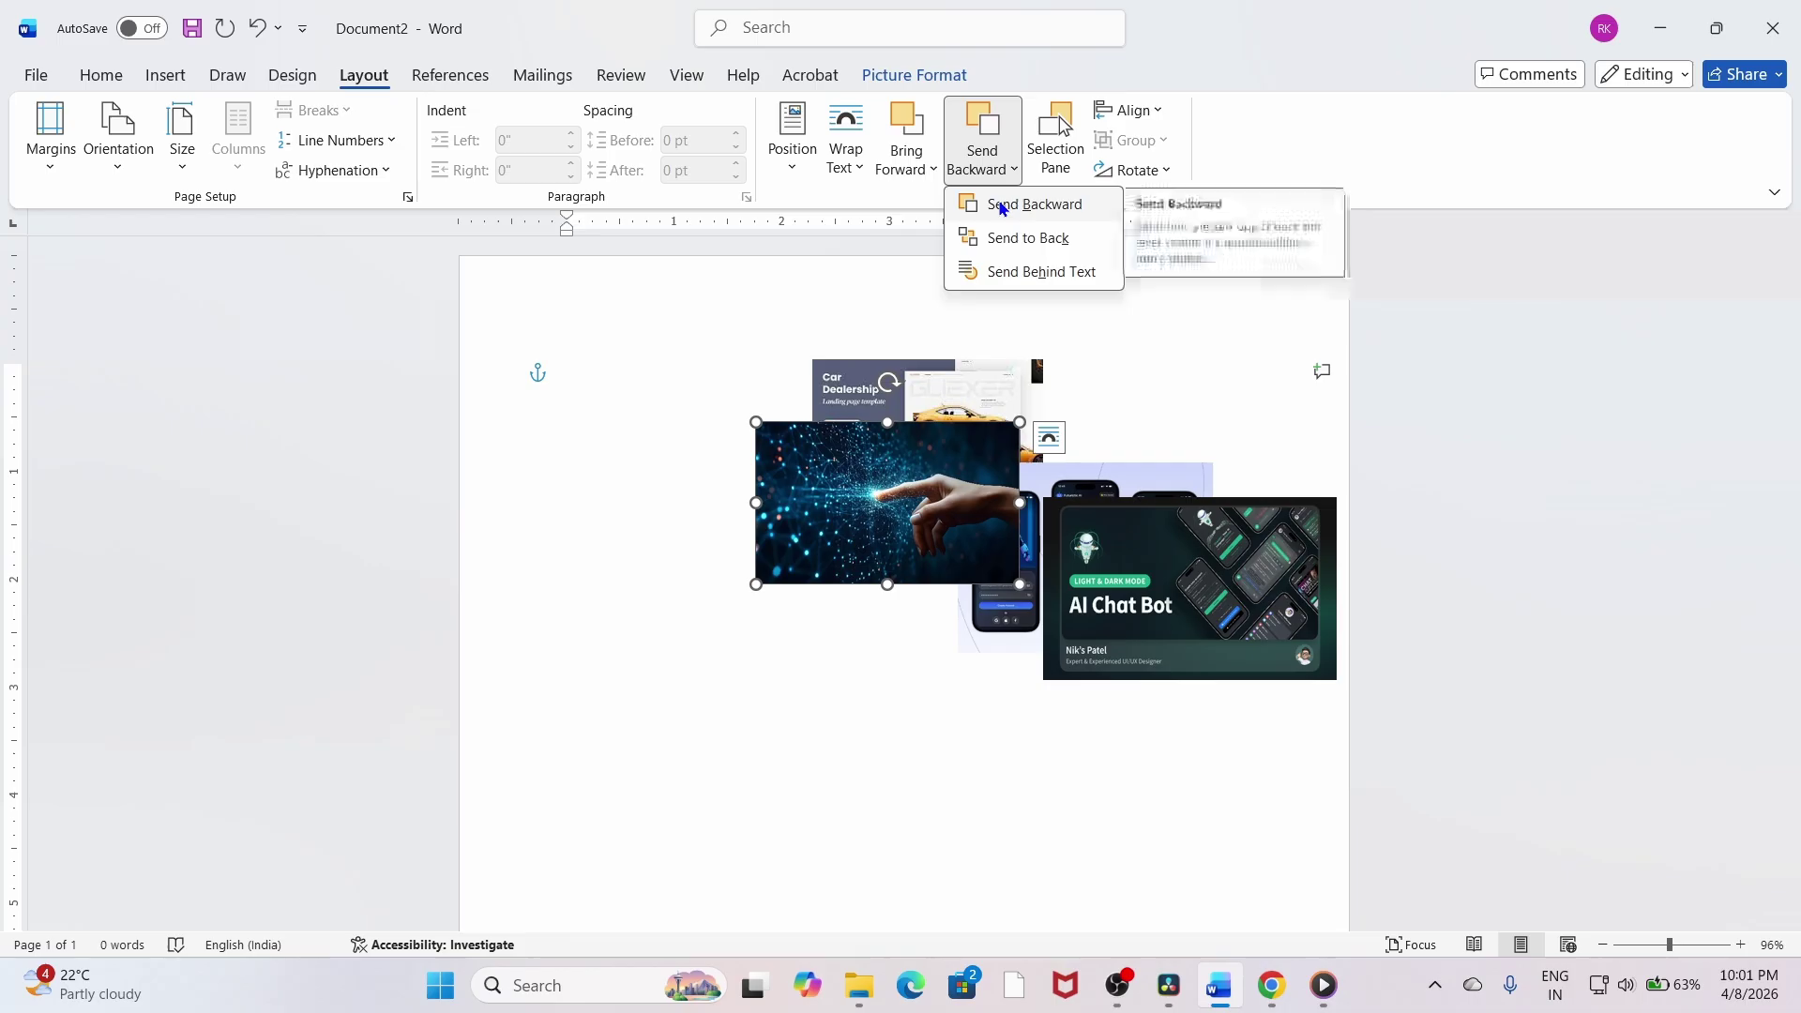
left_click(1002, 208)
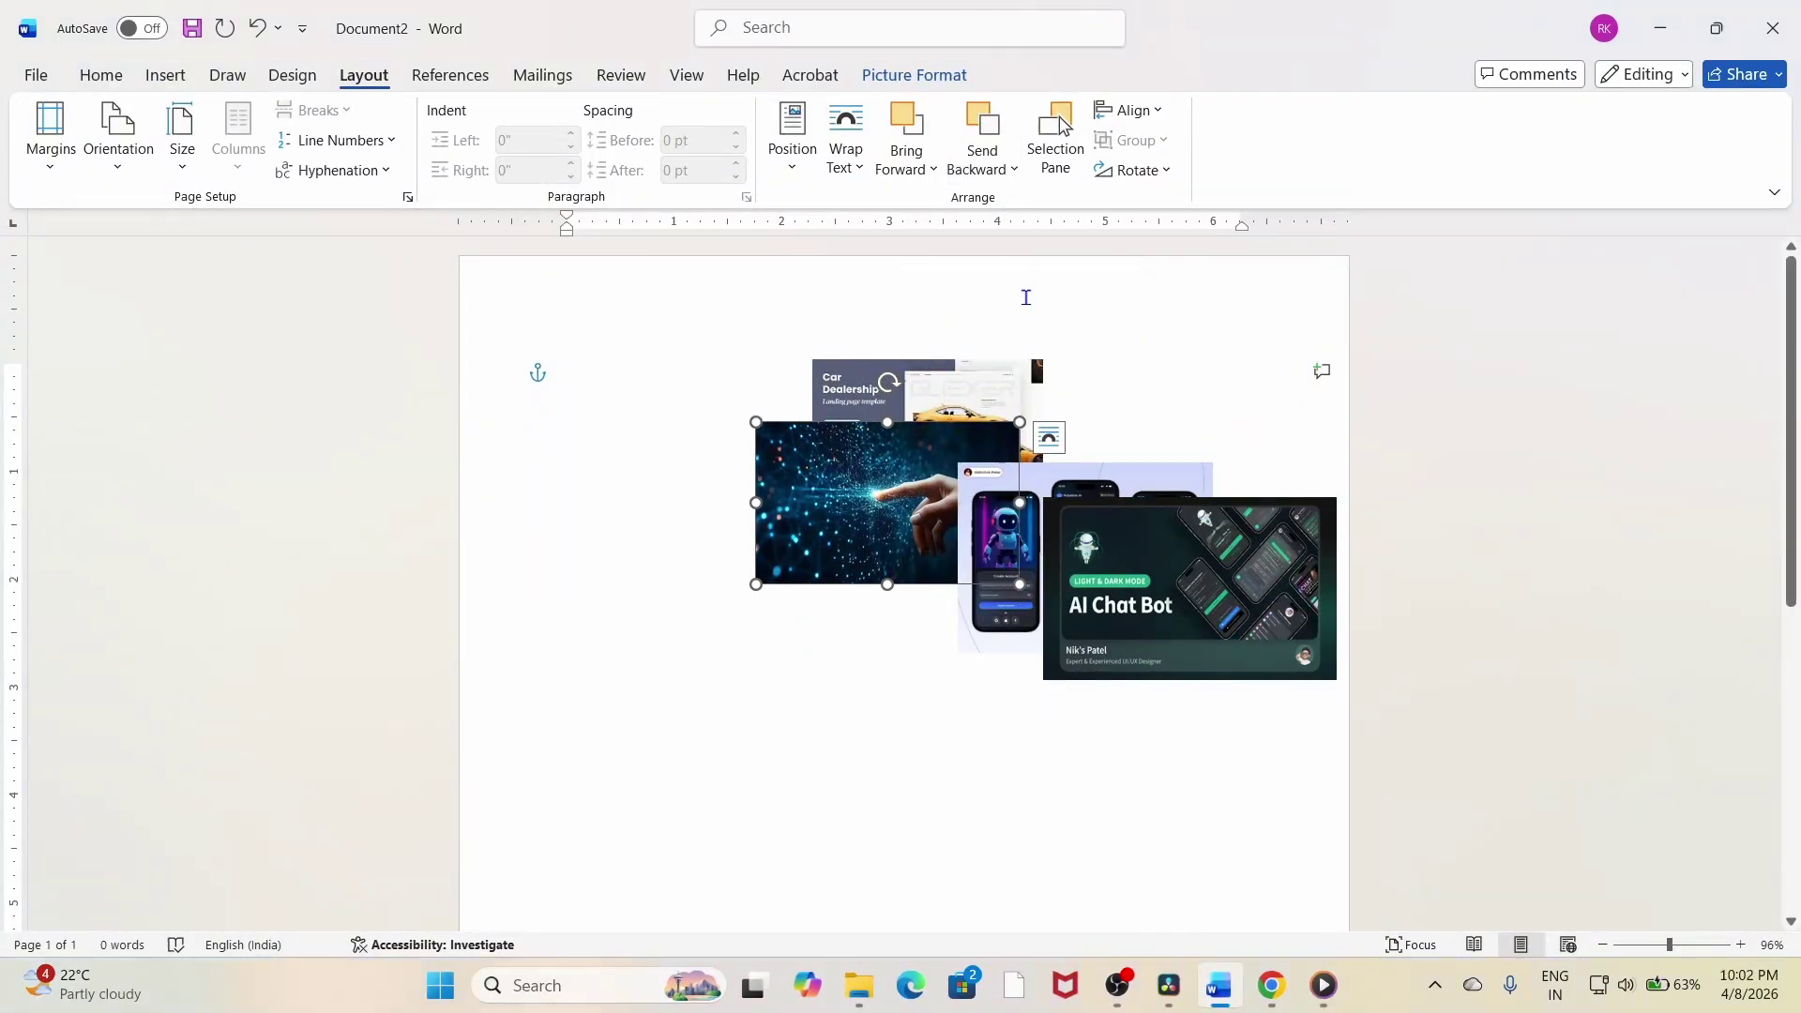
Bring the hand picture to the front of all the pictures and move it over the AI Chat Bot picture.
left_click(906, 167)
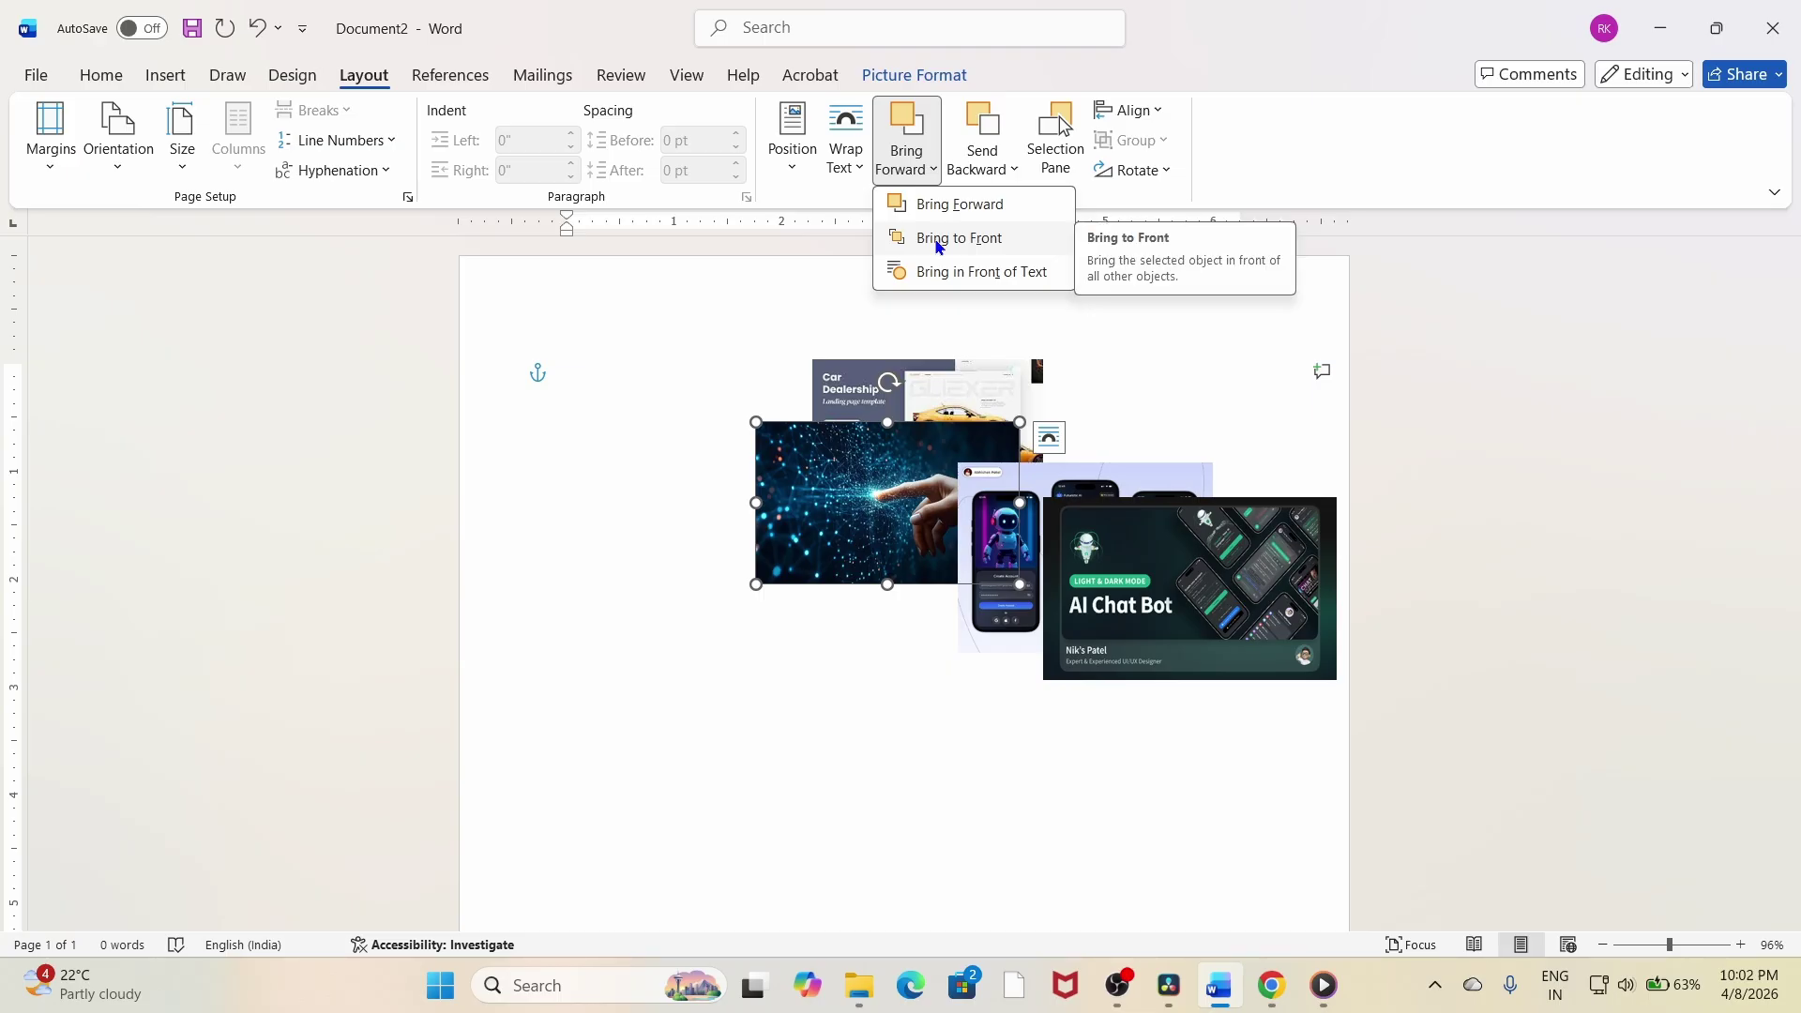
left_click(938, 240)
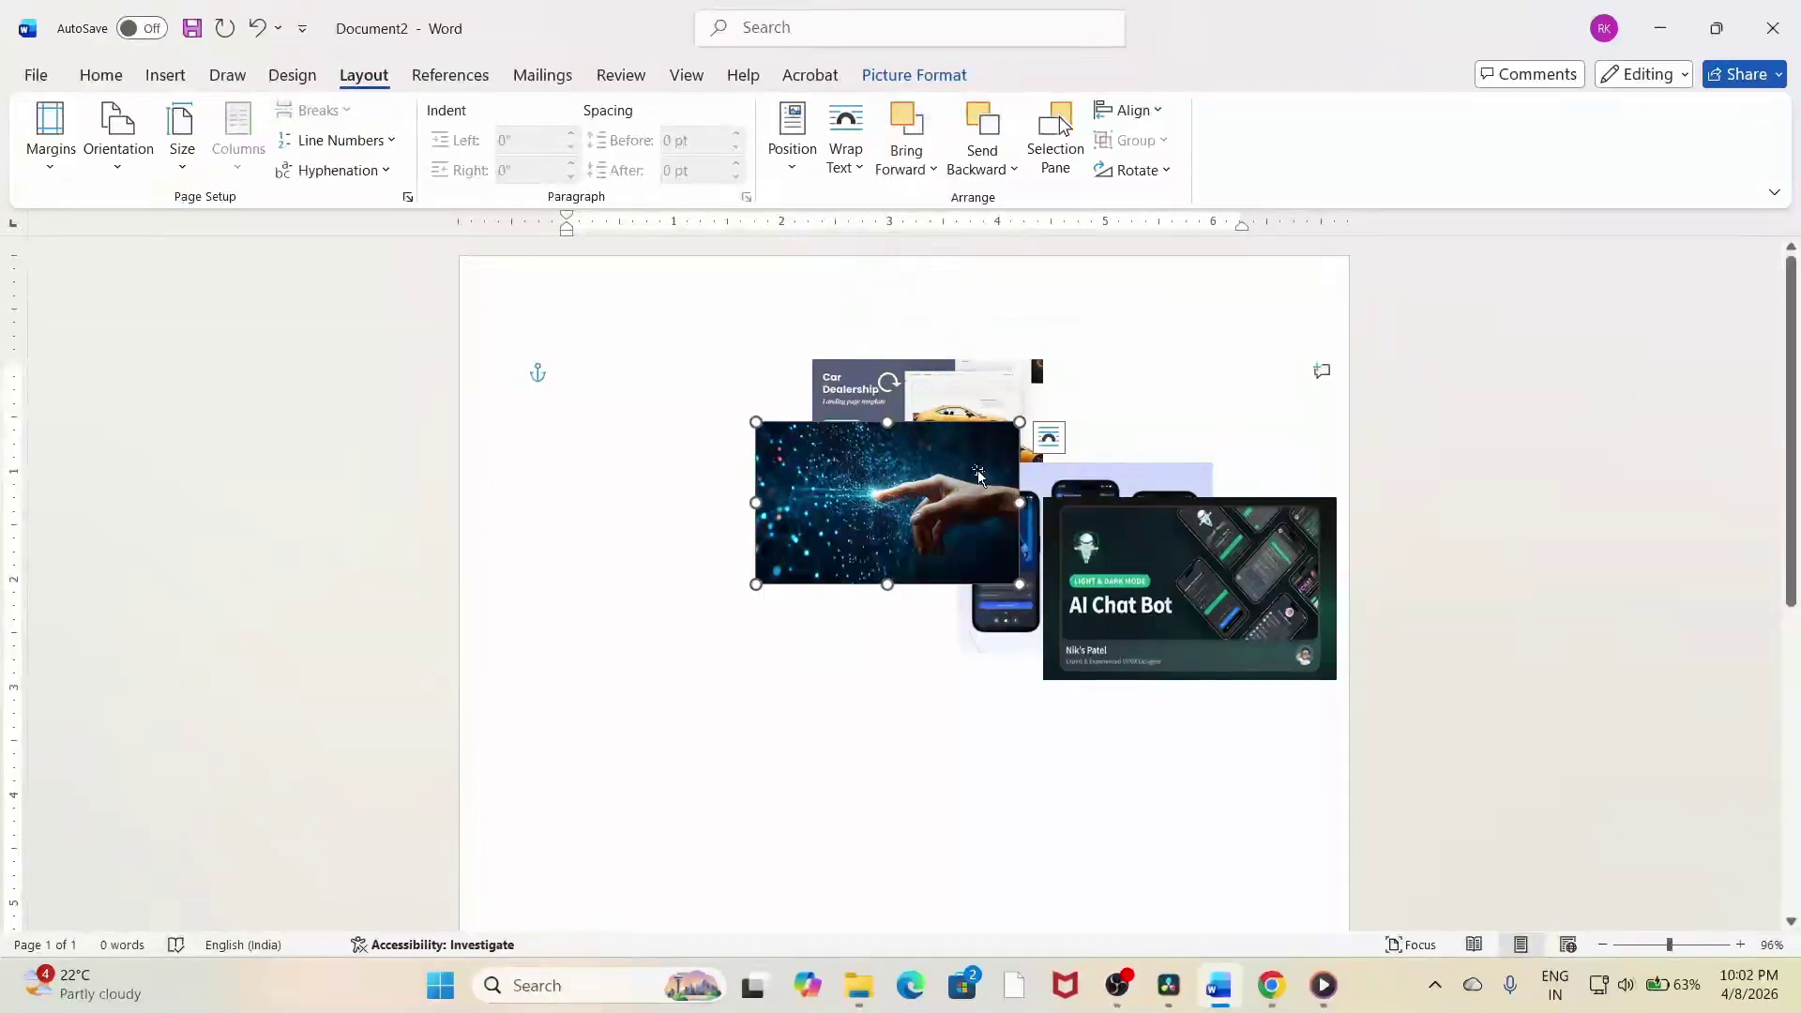
left_click_drag(954, 497, 1240, 628)
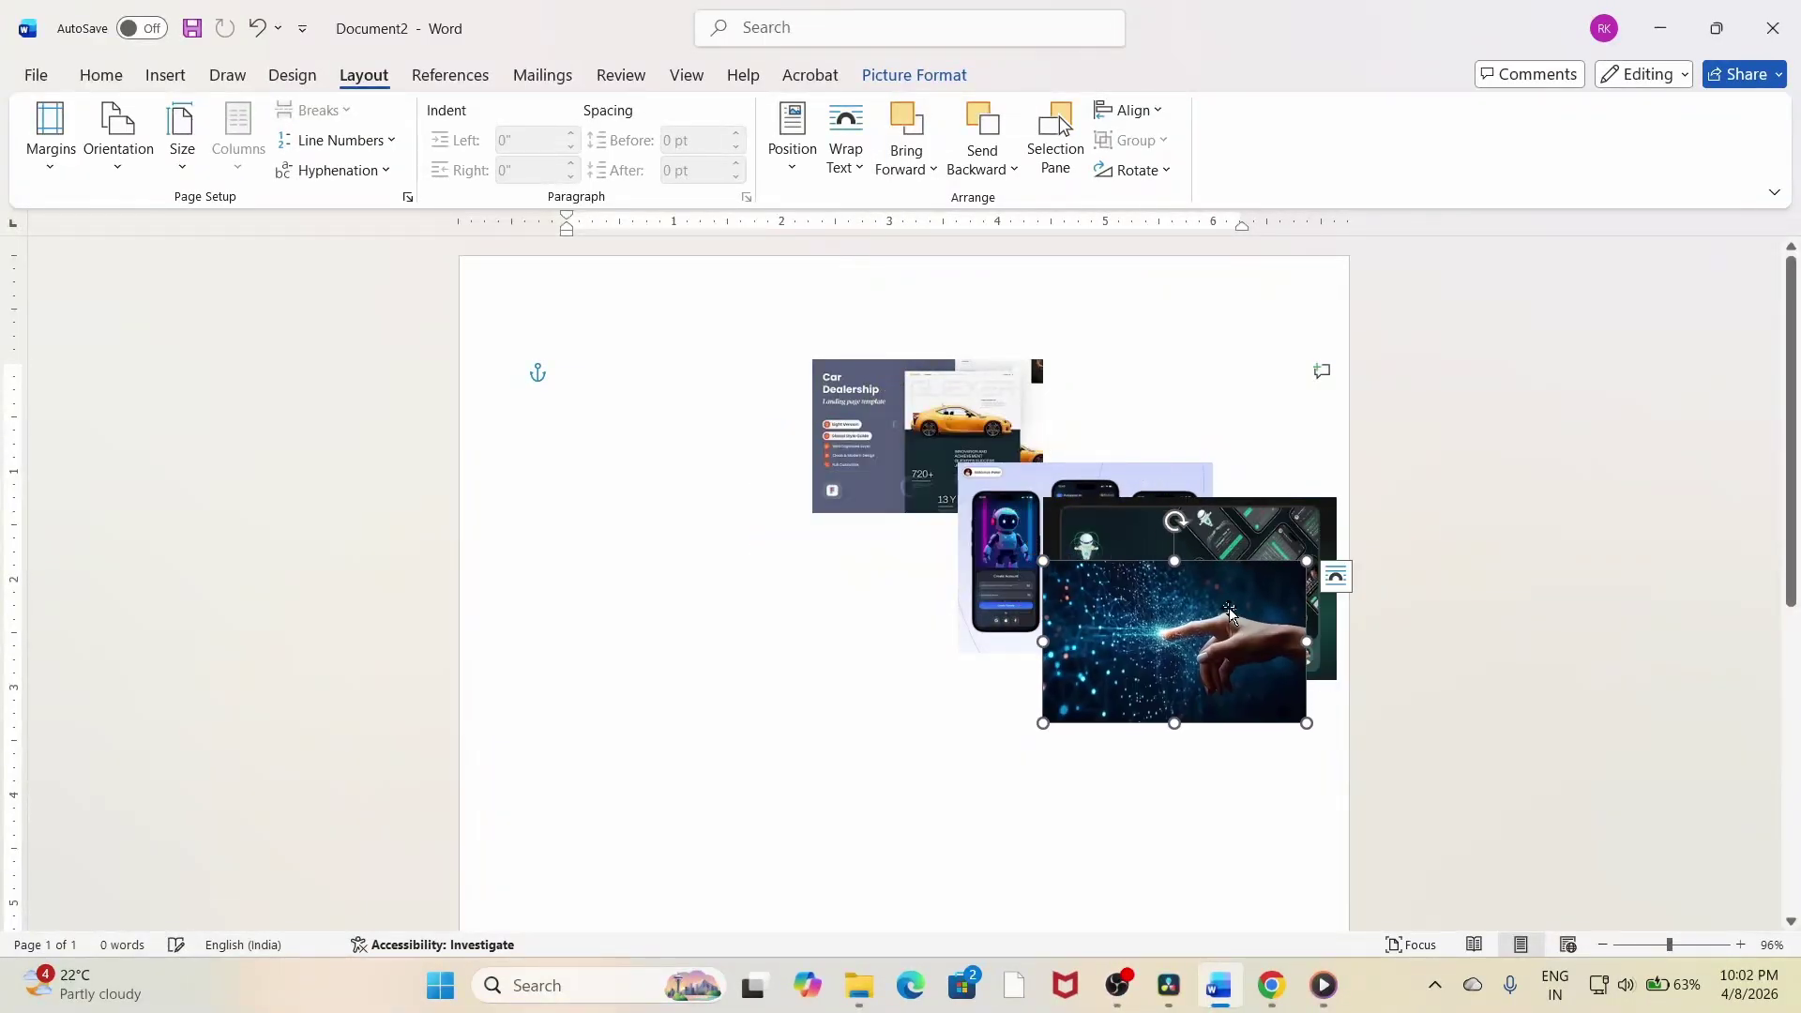
Send the hand picture to the back and move it partly behind the Car Dealership picture.
left_click(1006, 168)
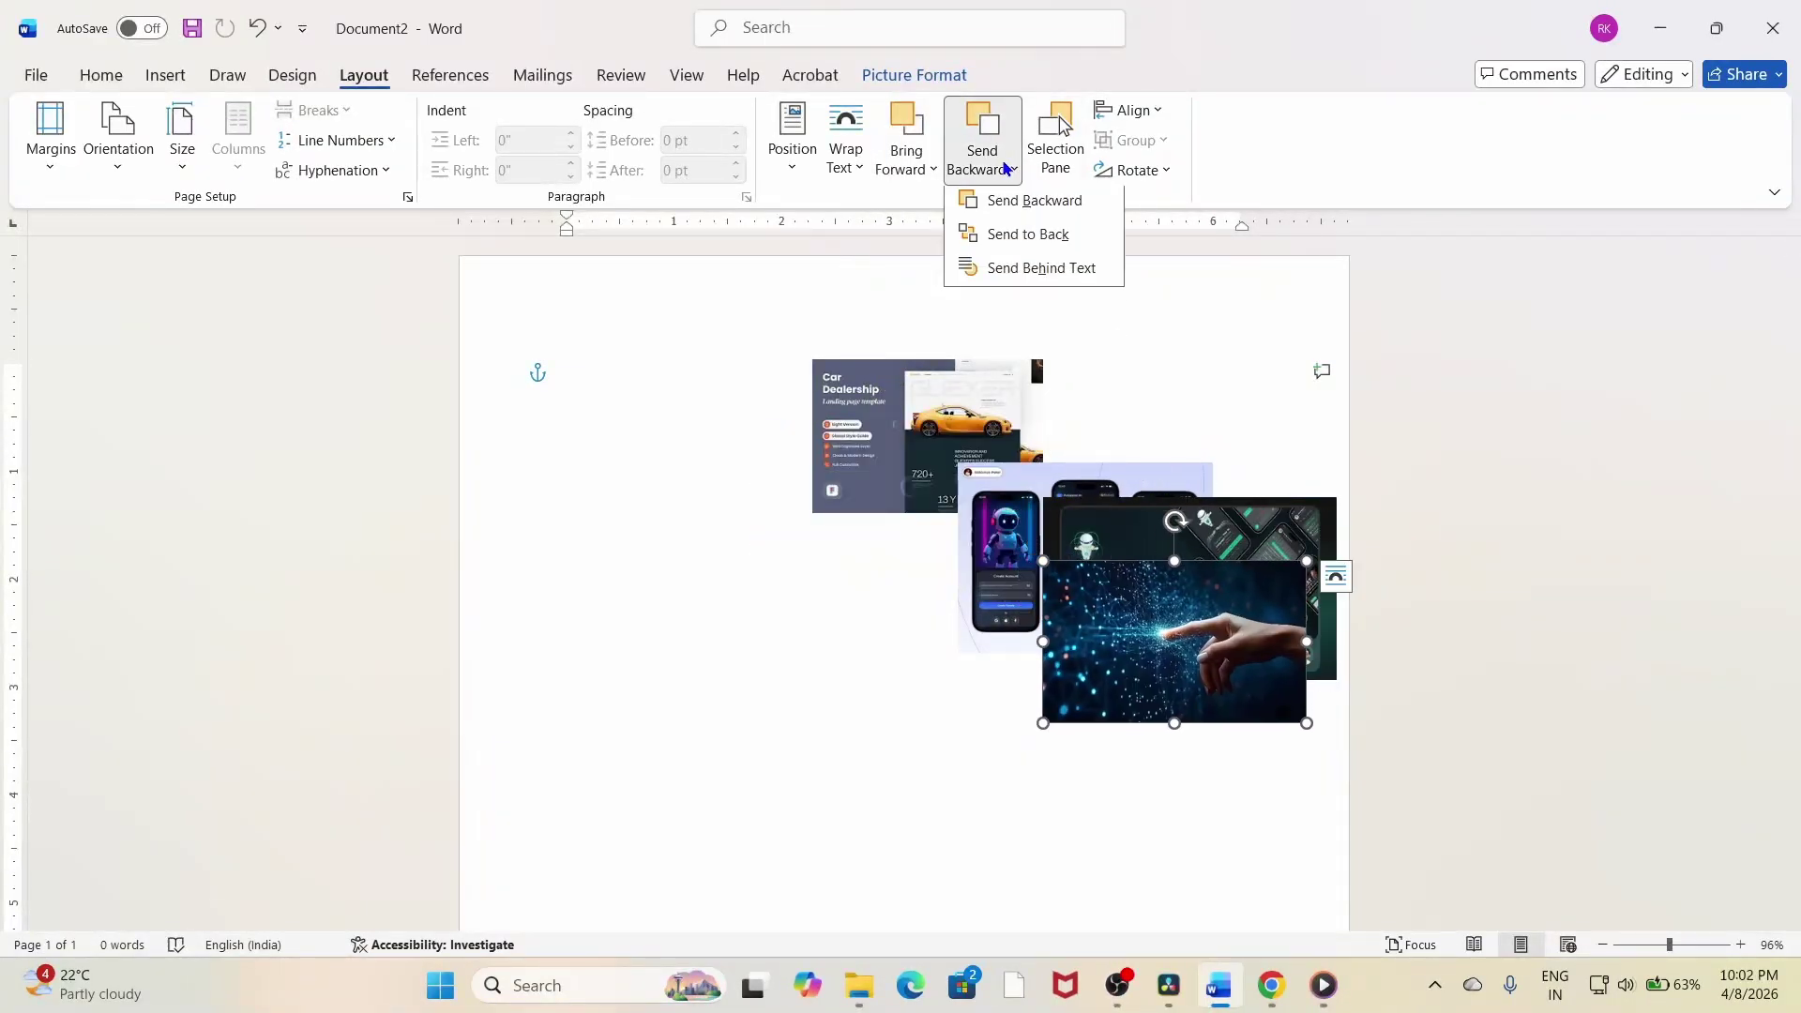
left_click(1025, 253)
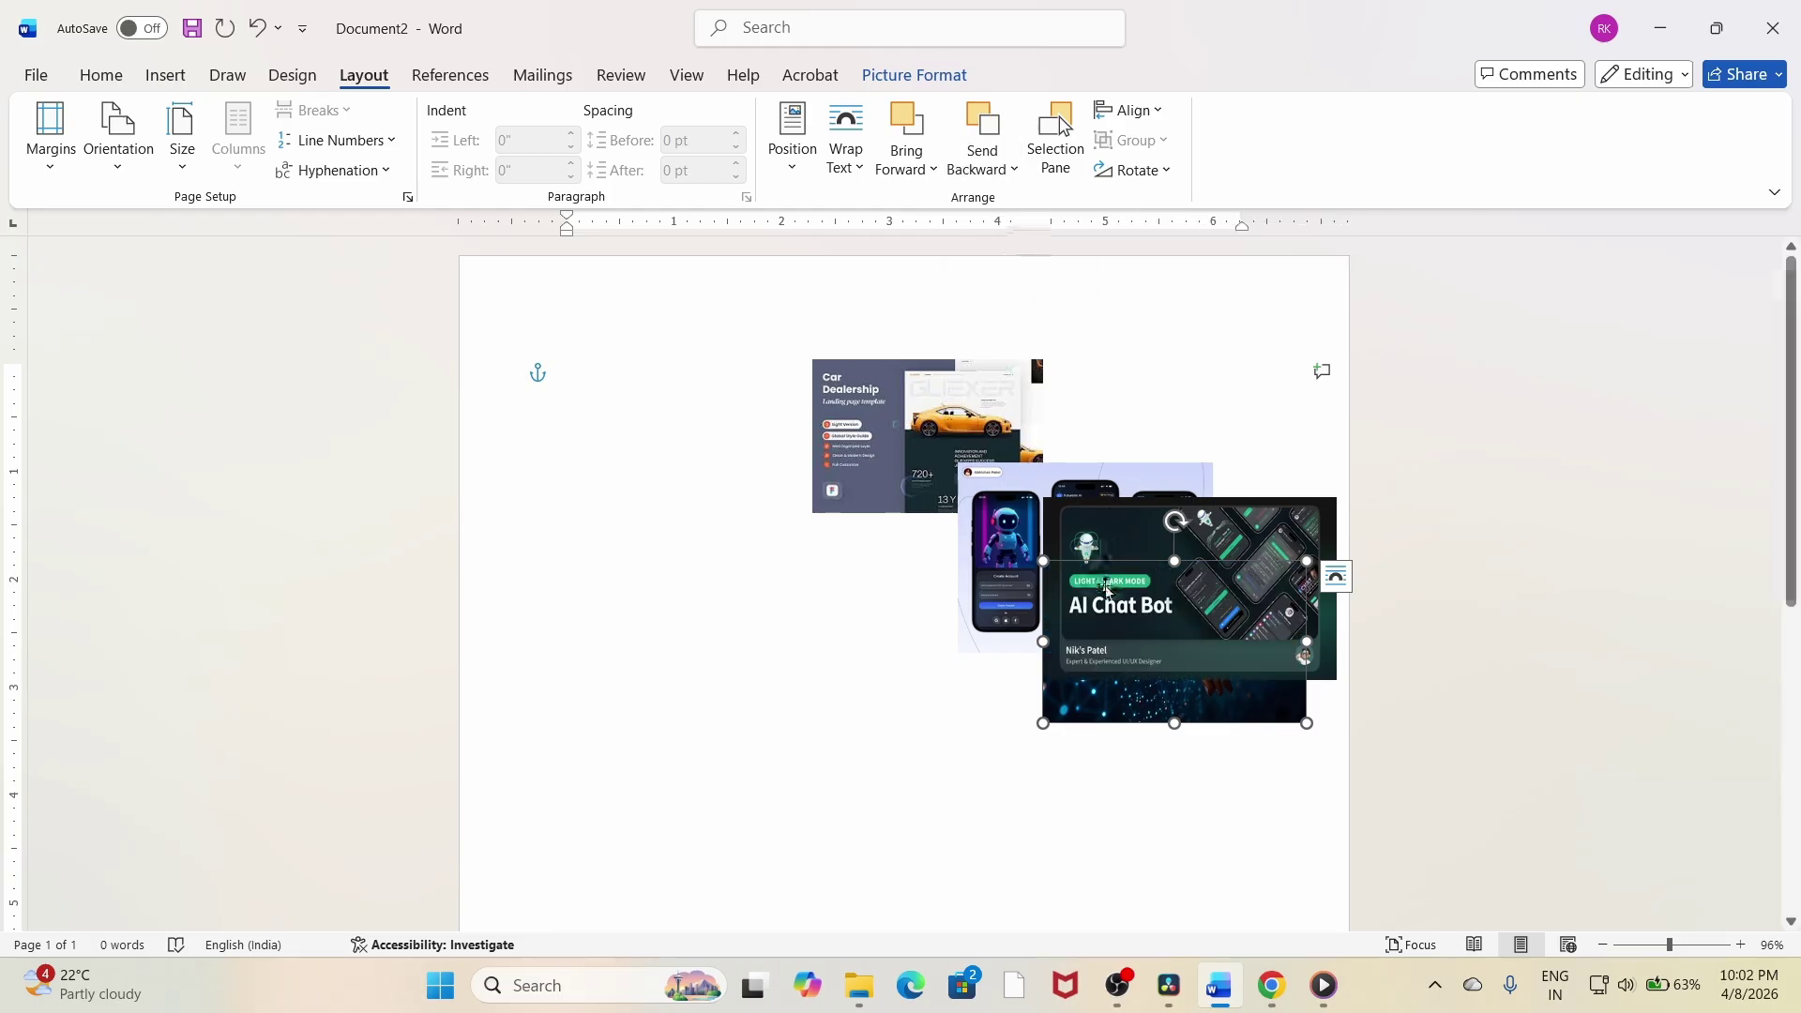
left_click_drag(1089, 691, 721, 493)
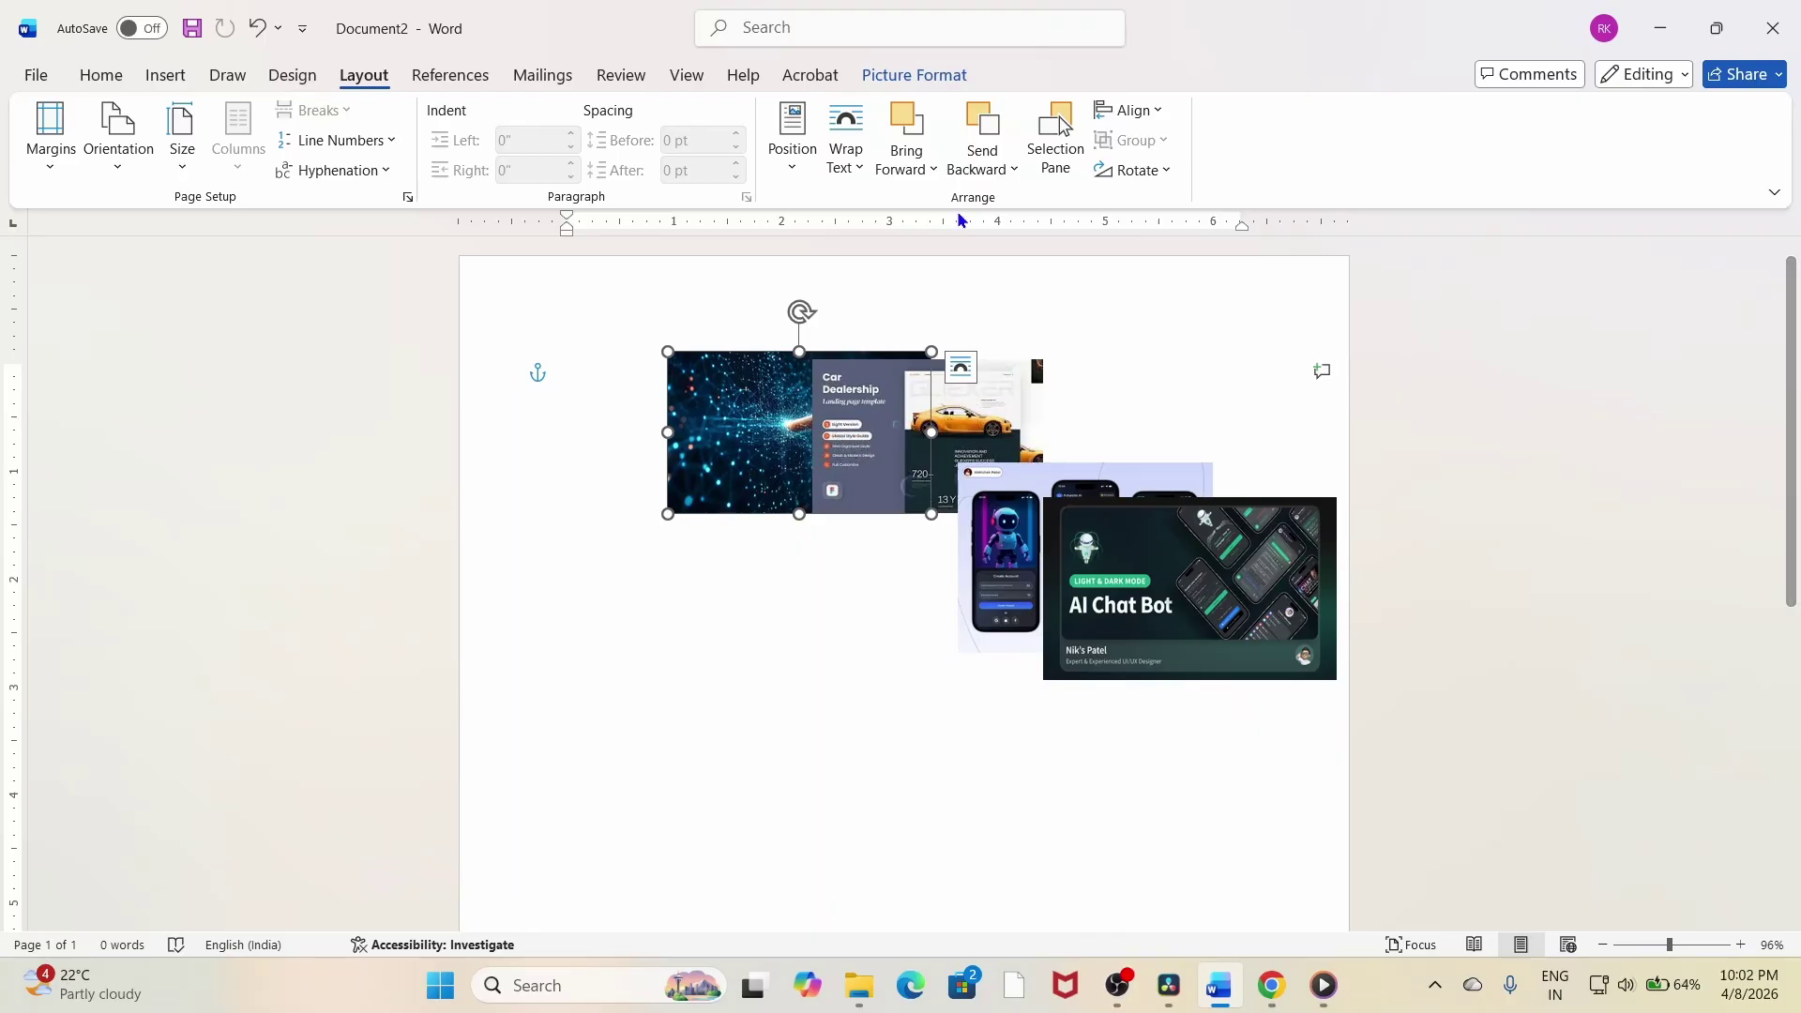
left_click(914, 172)
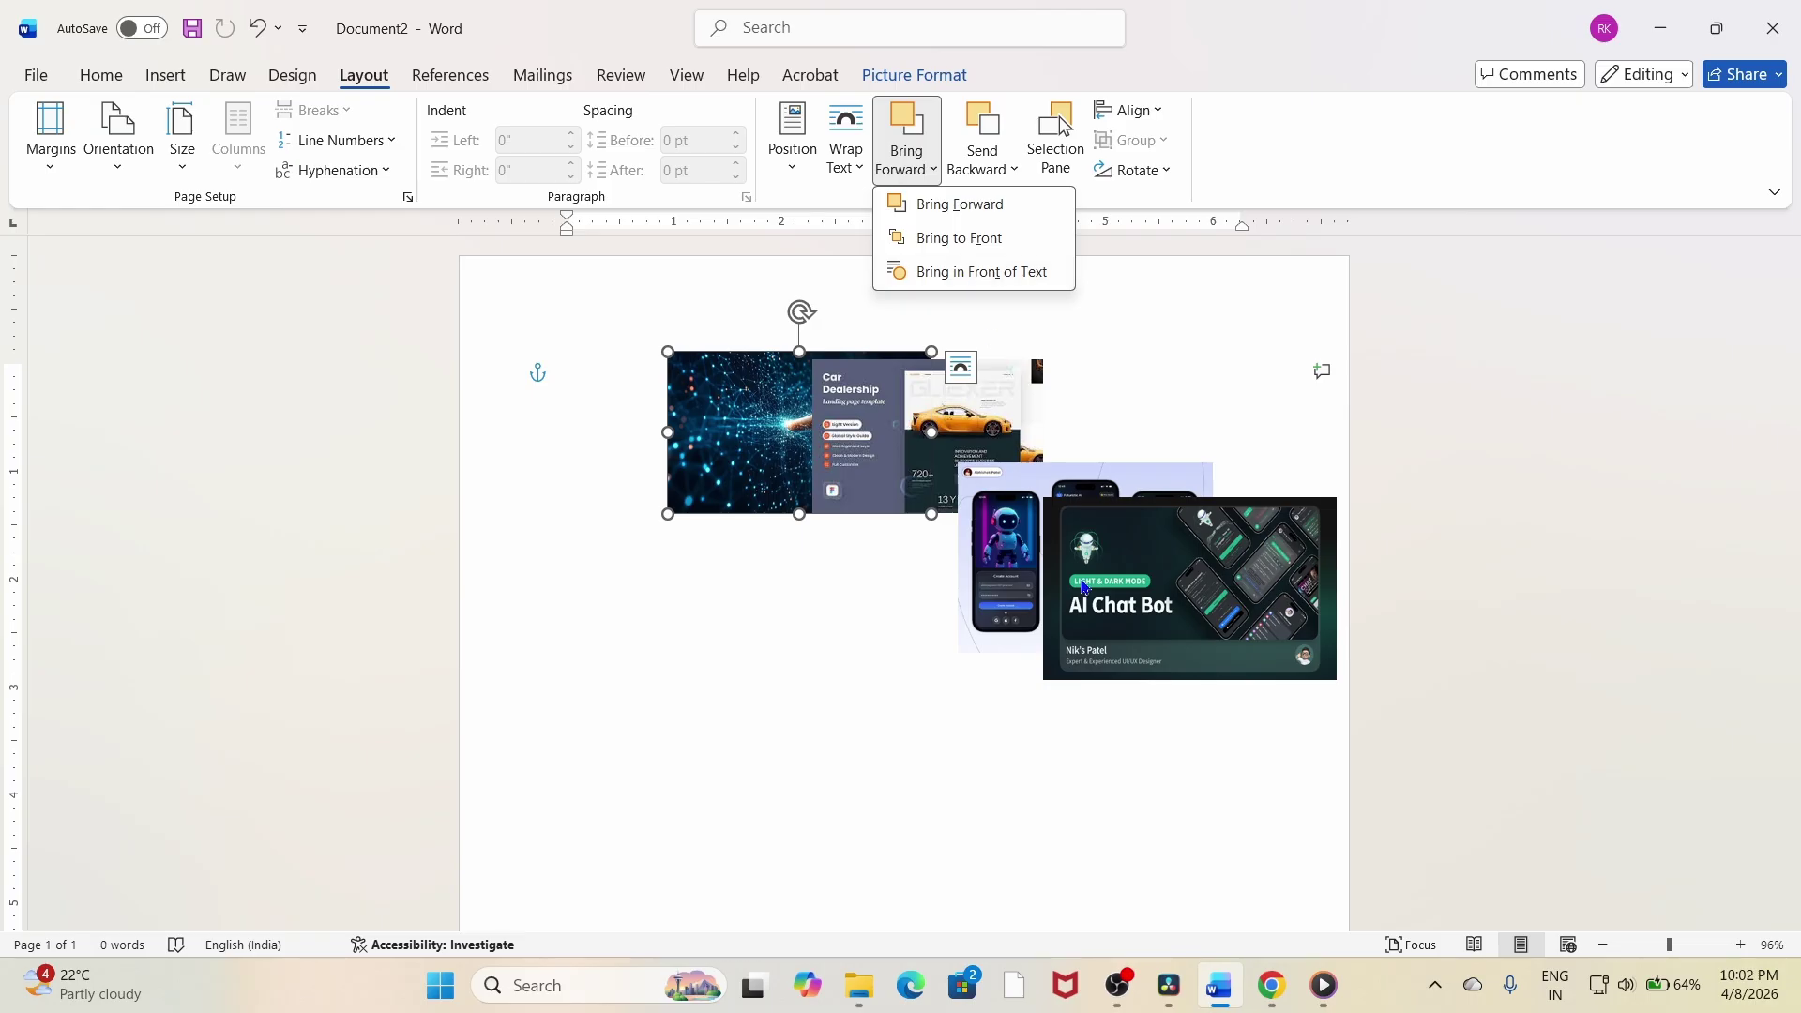
left_click(910, 614)
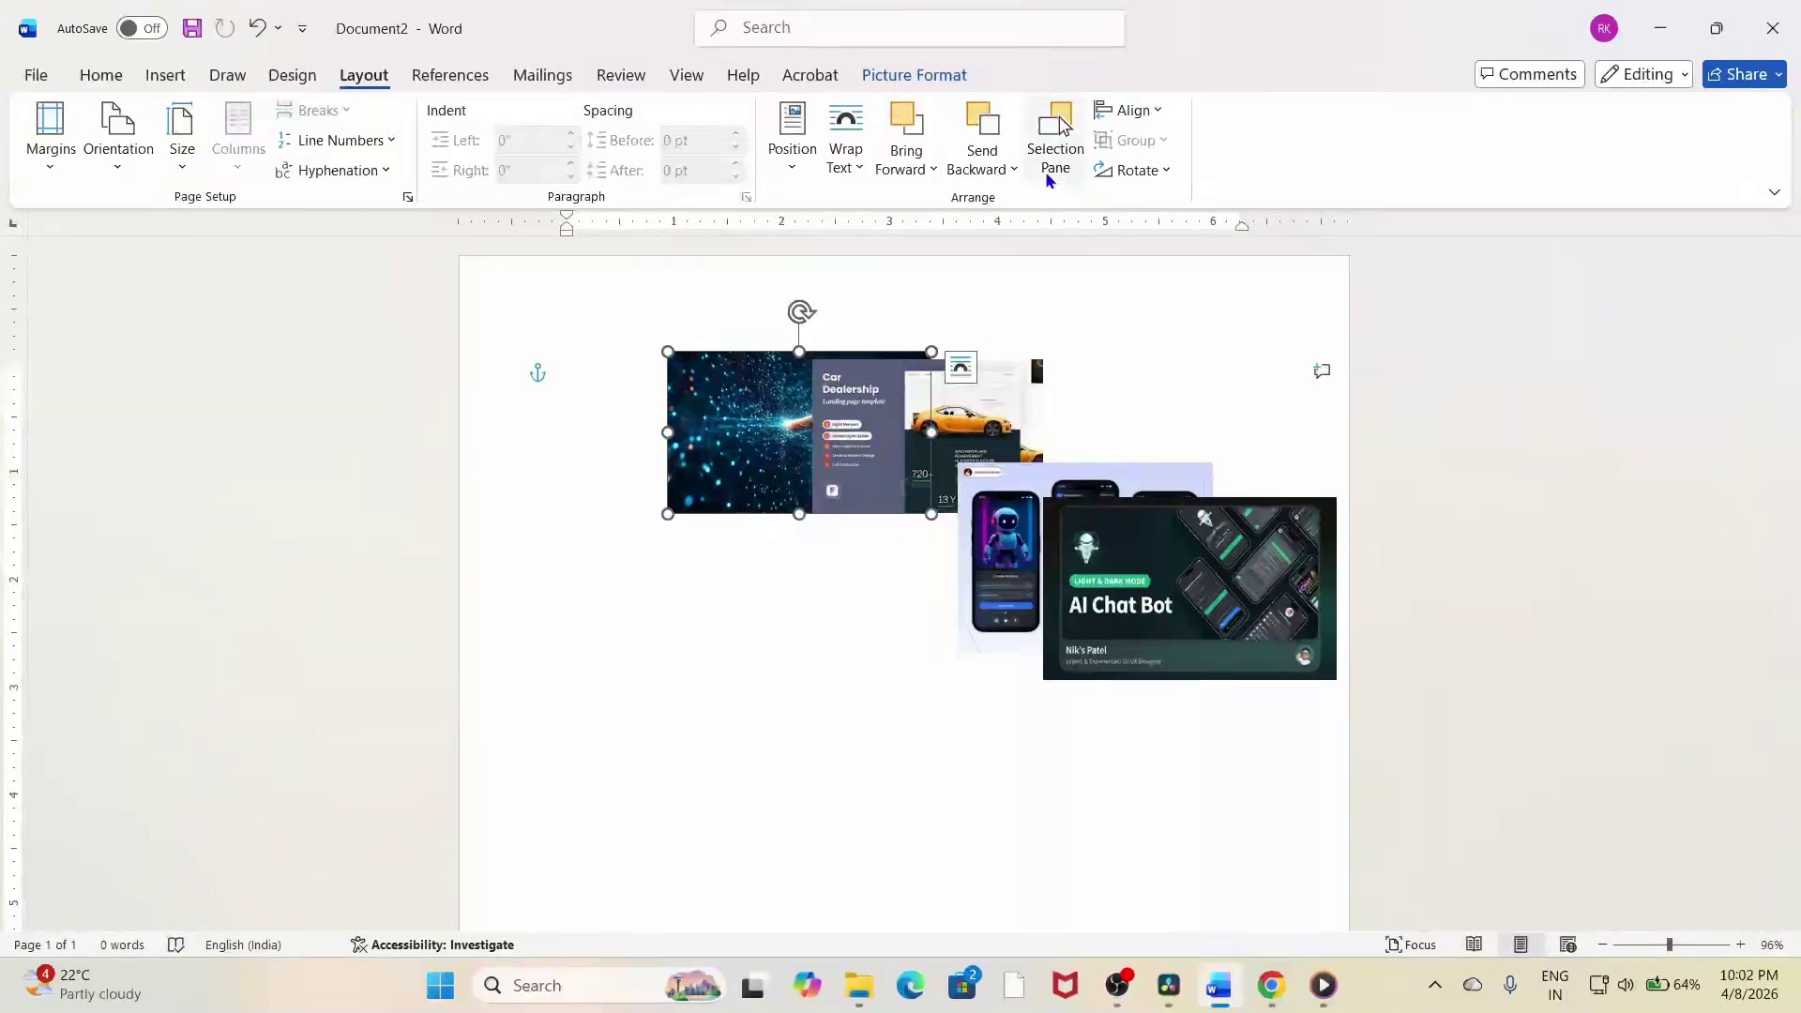
Line up the hand, Car Dealership, phone mockups and AI Chat Bot pictures, in that order, in one overlapping row.
left_click_drag(767, 429, 658, 492)
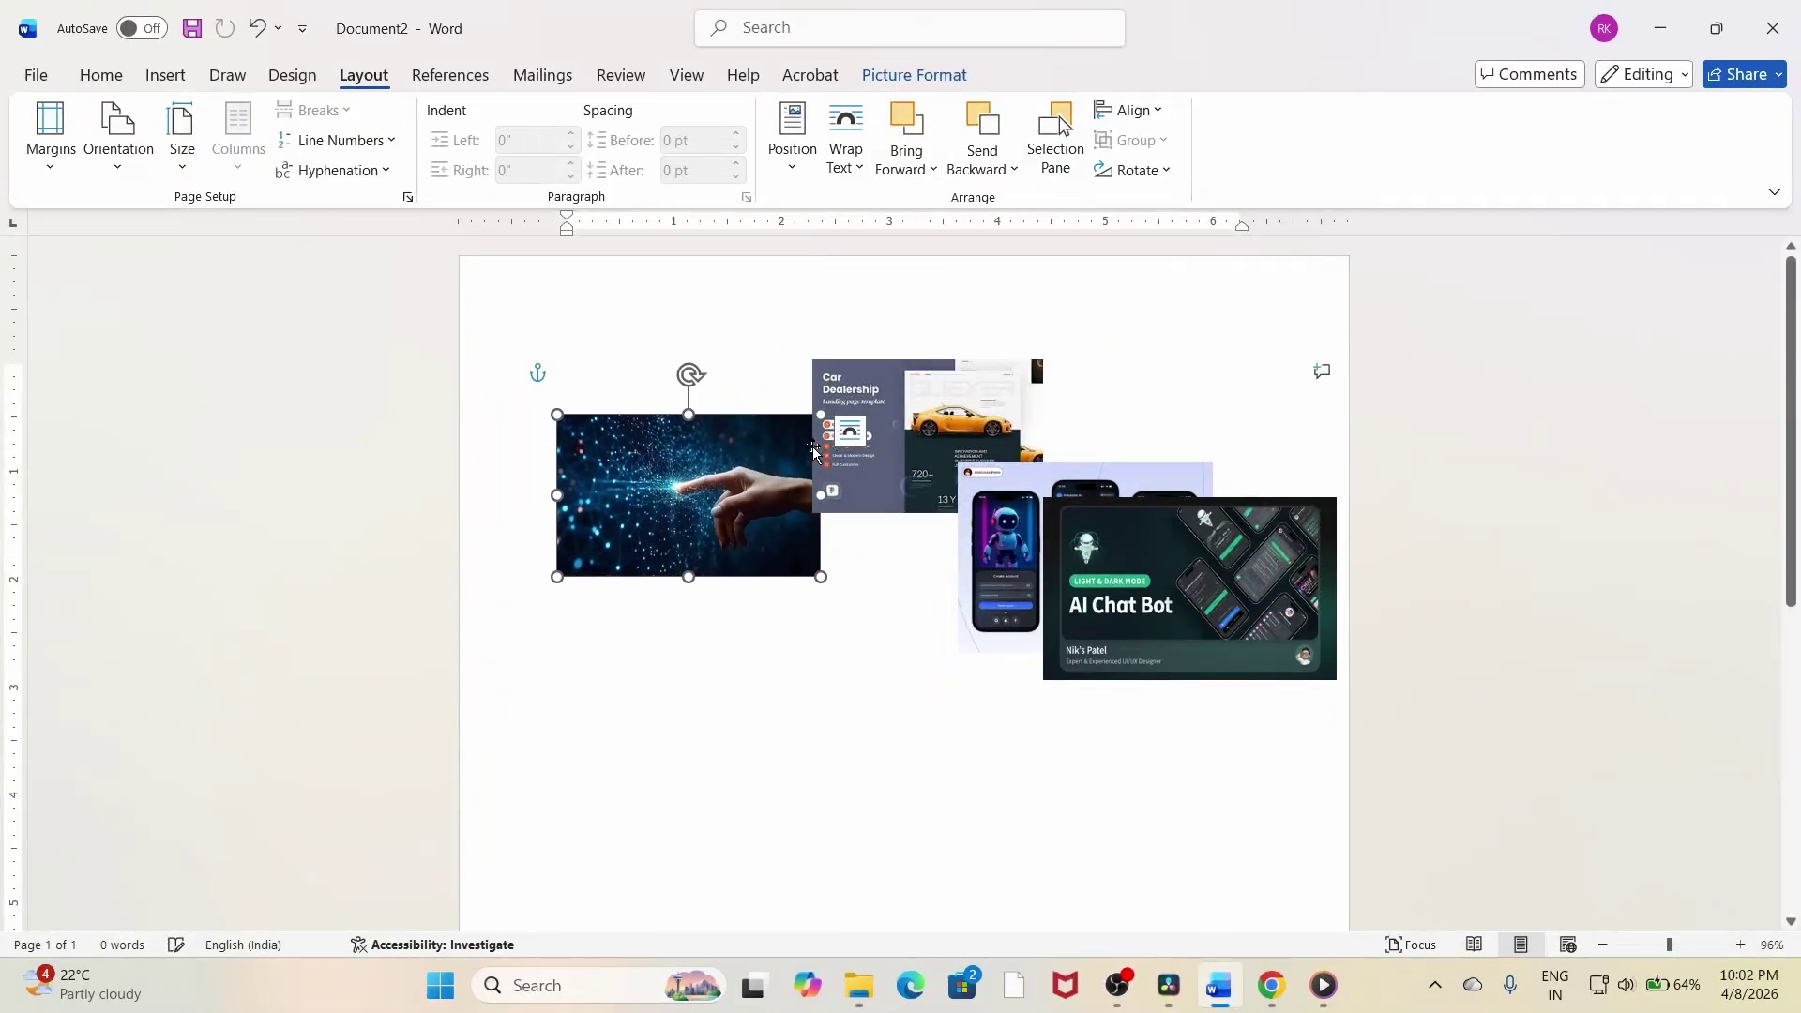
left_click_drag(910, 446, 740, 500)
left_click_drag(999, 567, 810, 505)
left_click_drag(1135, 594, 977, 505)
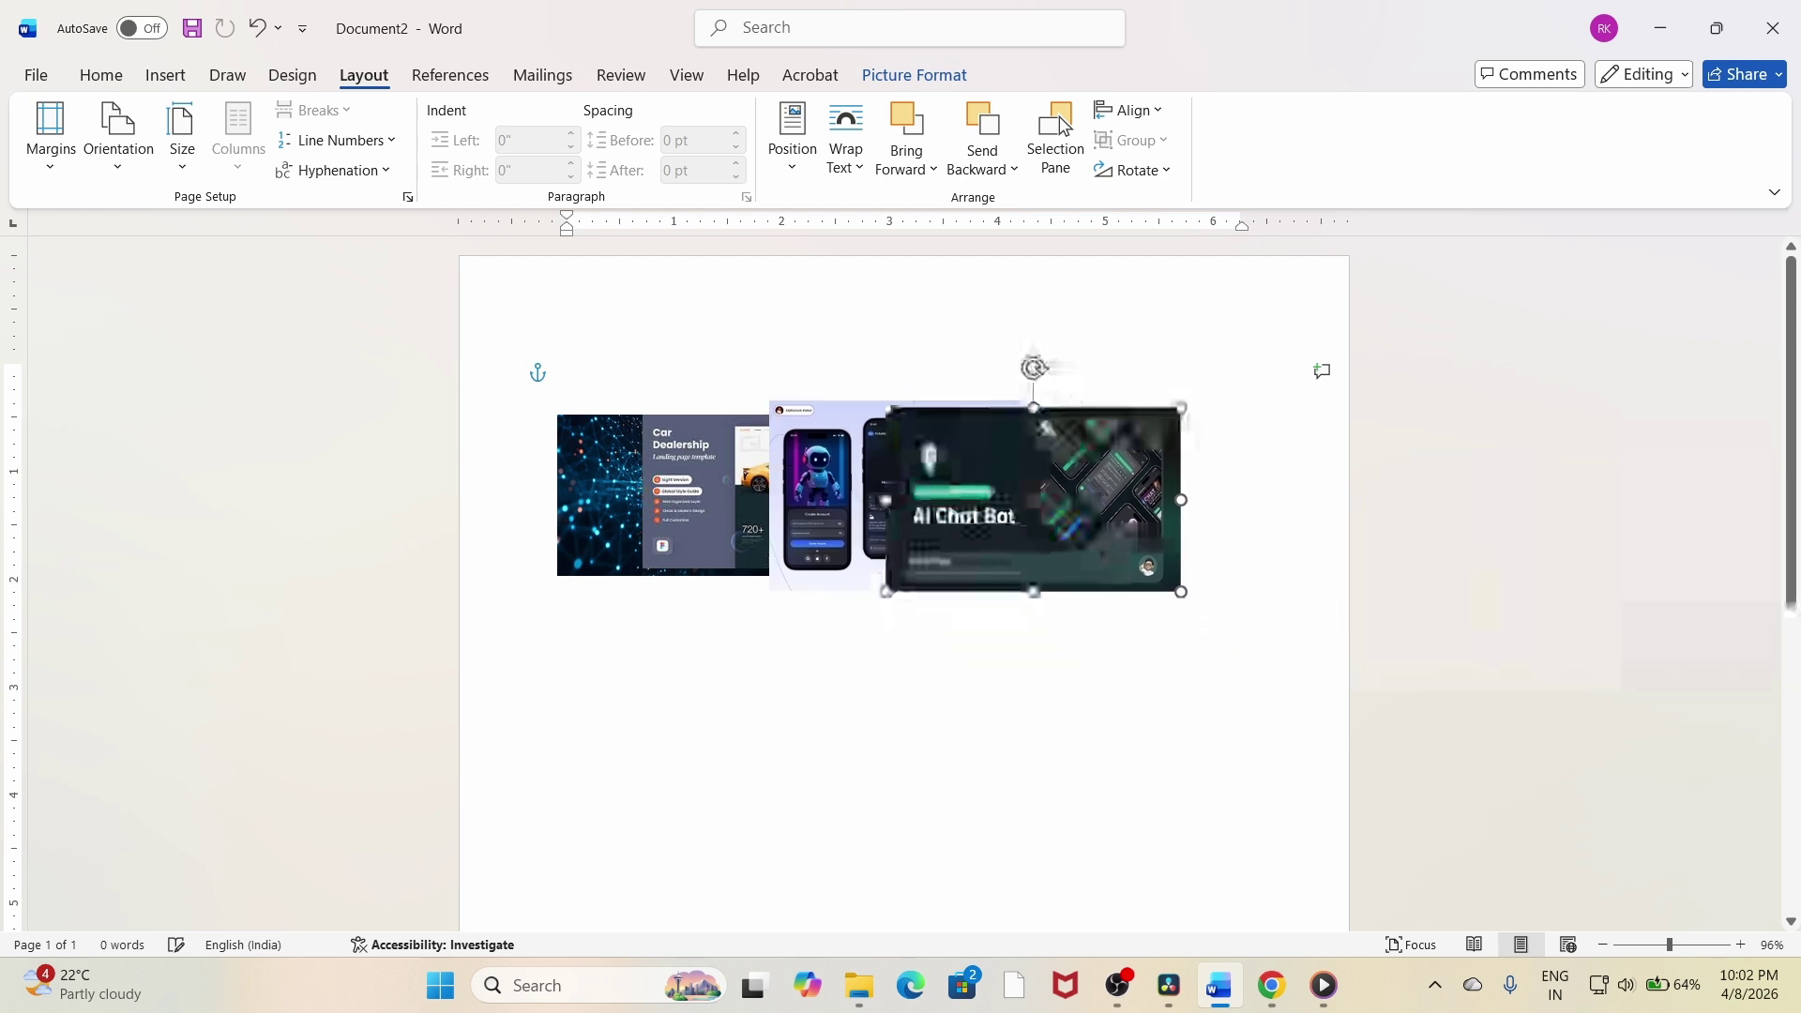
Open the Selection Pane and hide all the pictures on the page.
left_click(1056, 150)
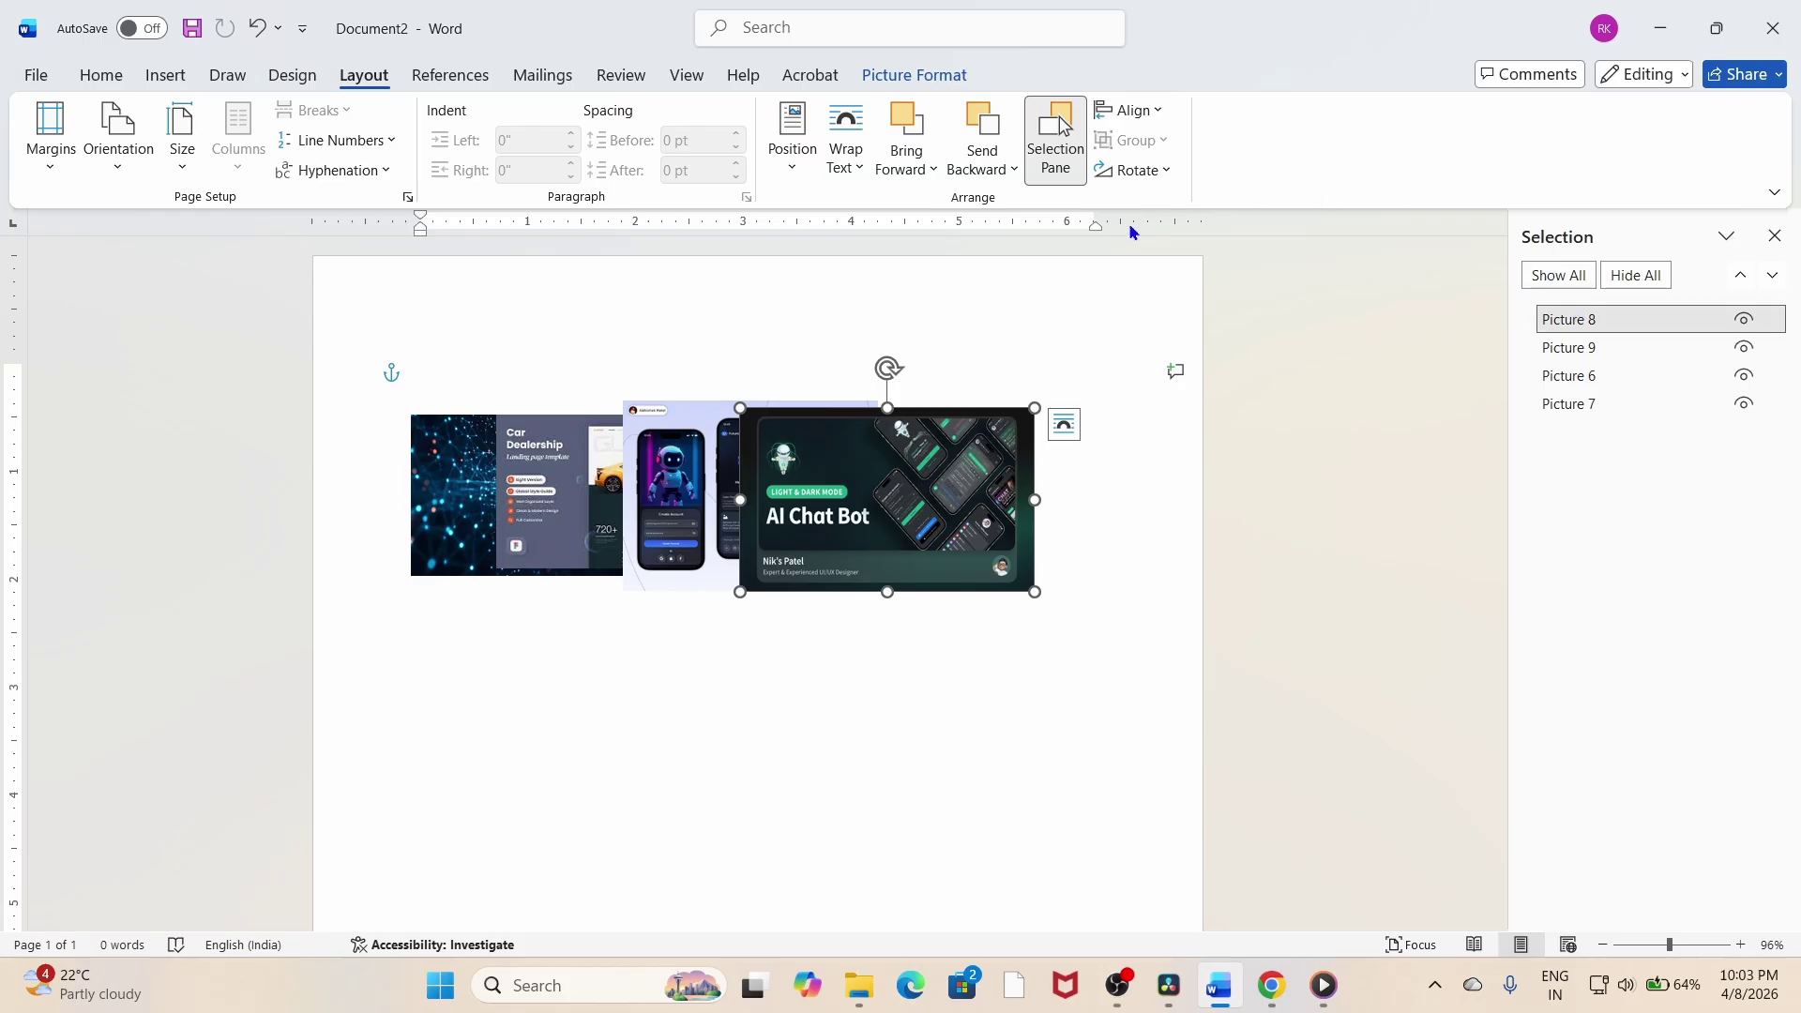
left_click(1034, 156)
left_click(1035, 156)
left_click(1632, 279)
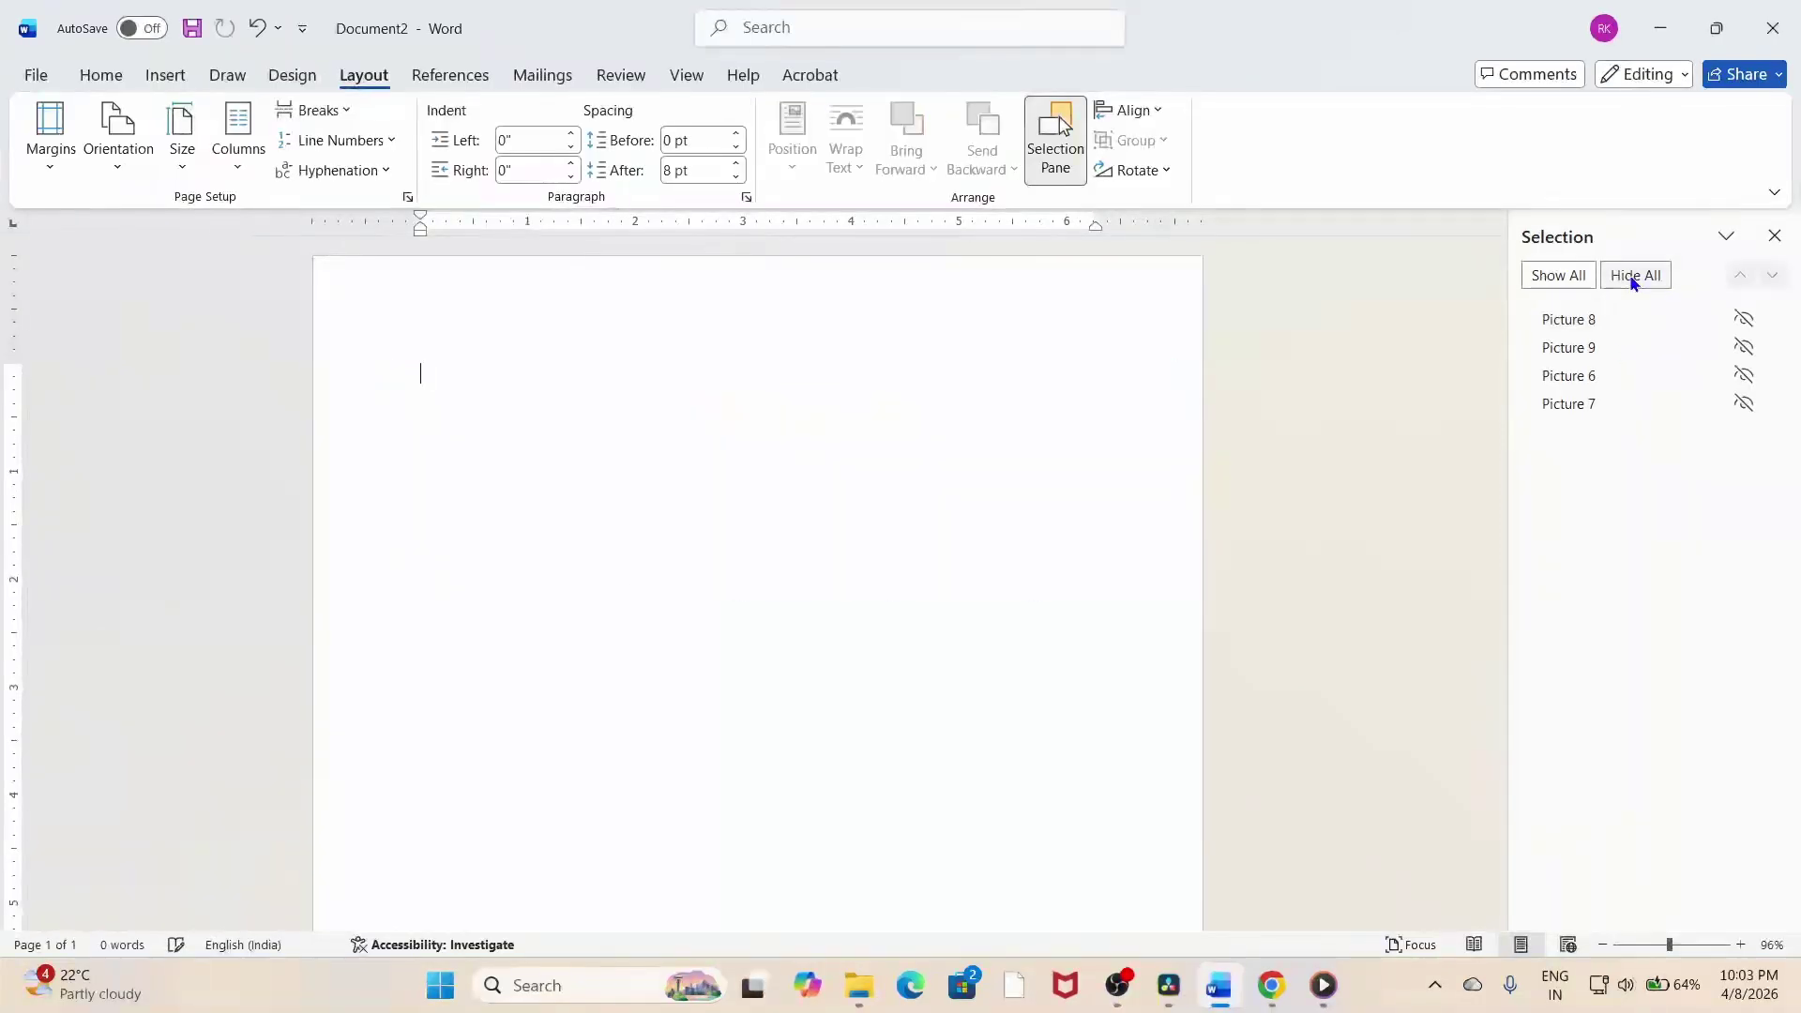
Show all the hidden pictures on the page again.
left_click(768, 513)
left_click(1554, 276)
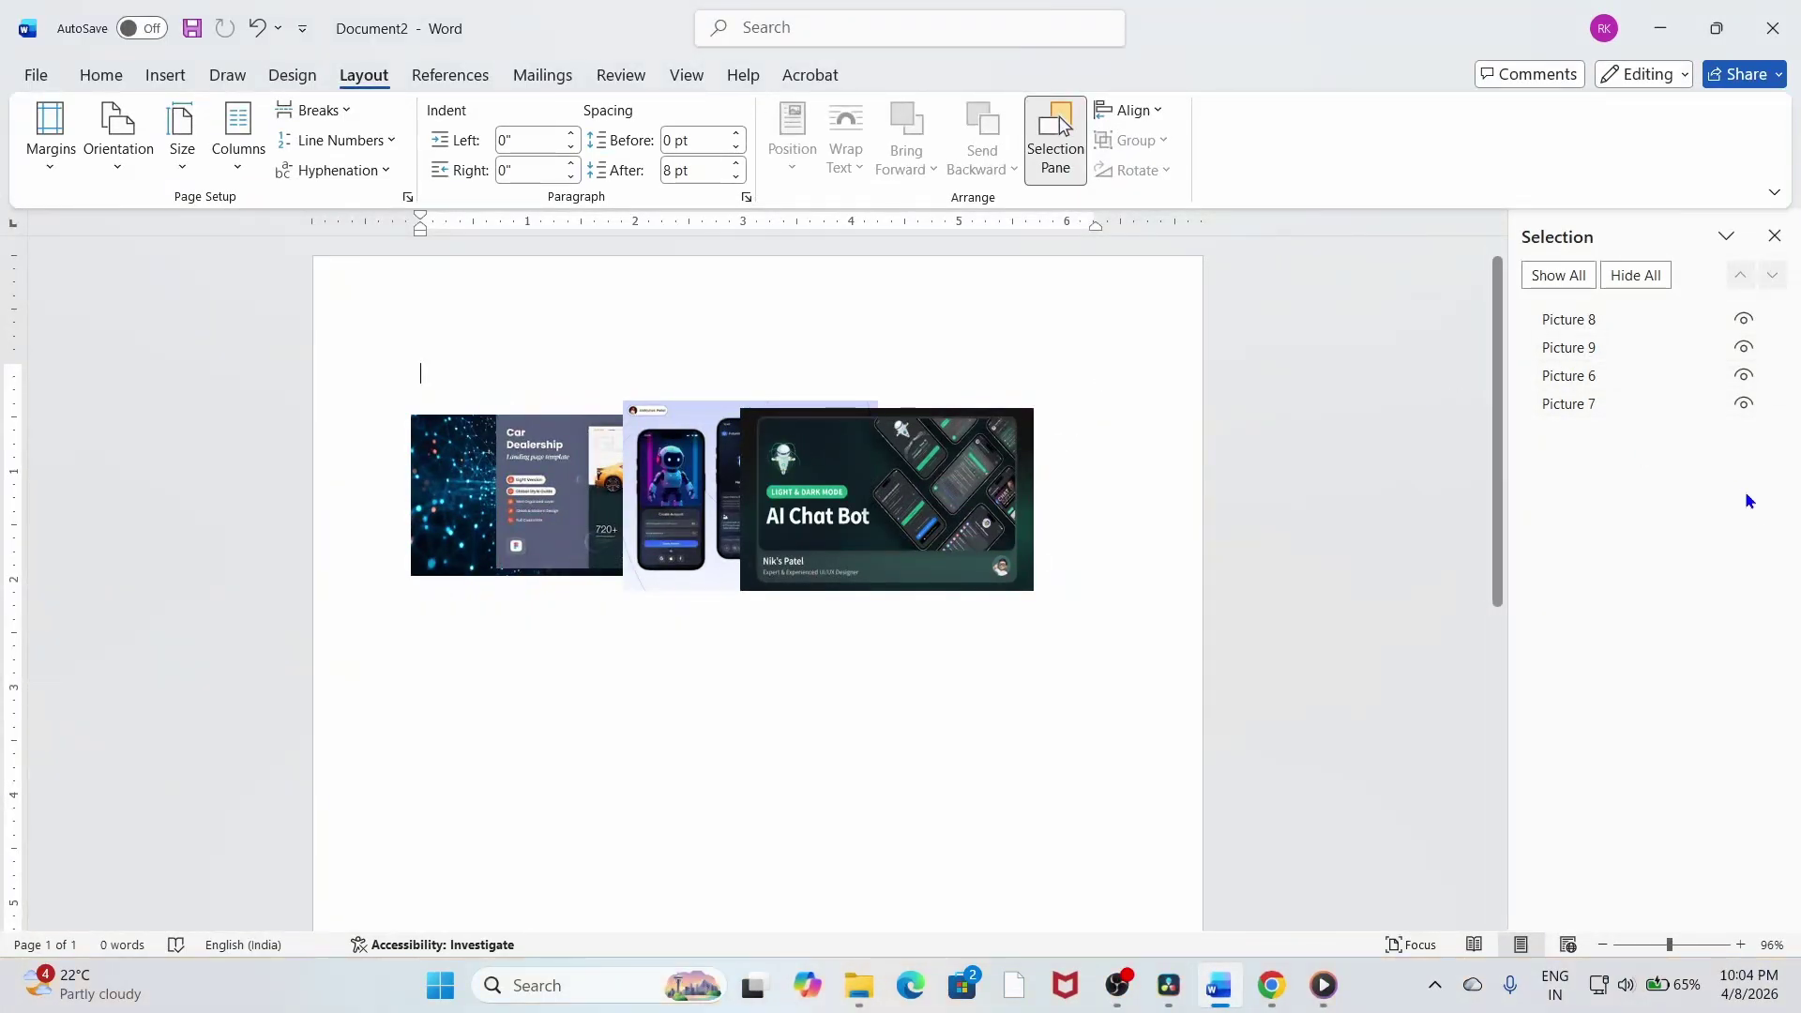
Hide only Picture 7 (the hand) and Picture 9 (the phone mockups).
left_click(1744, 405)
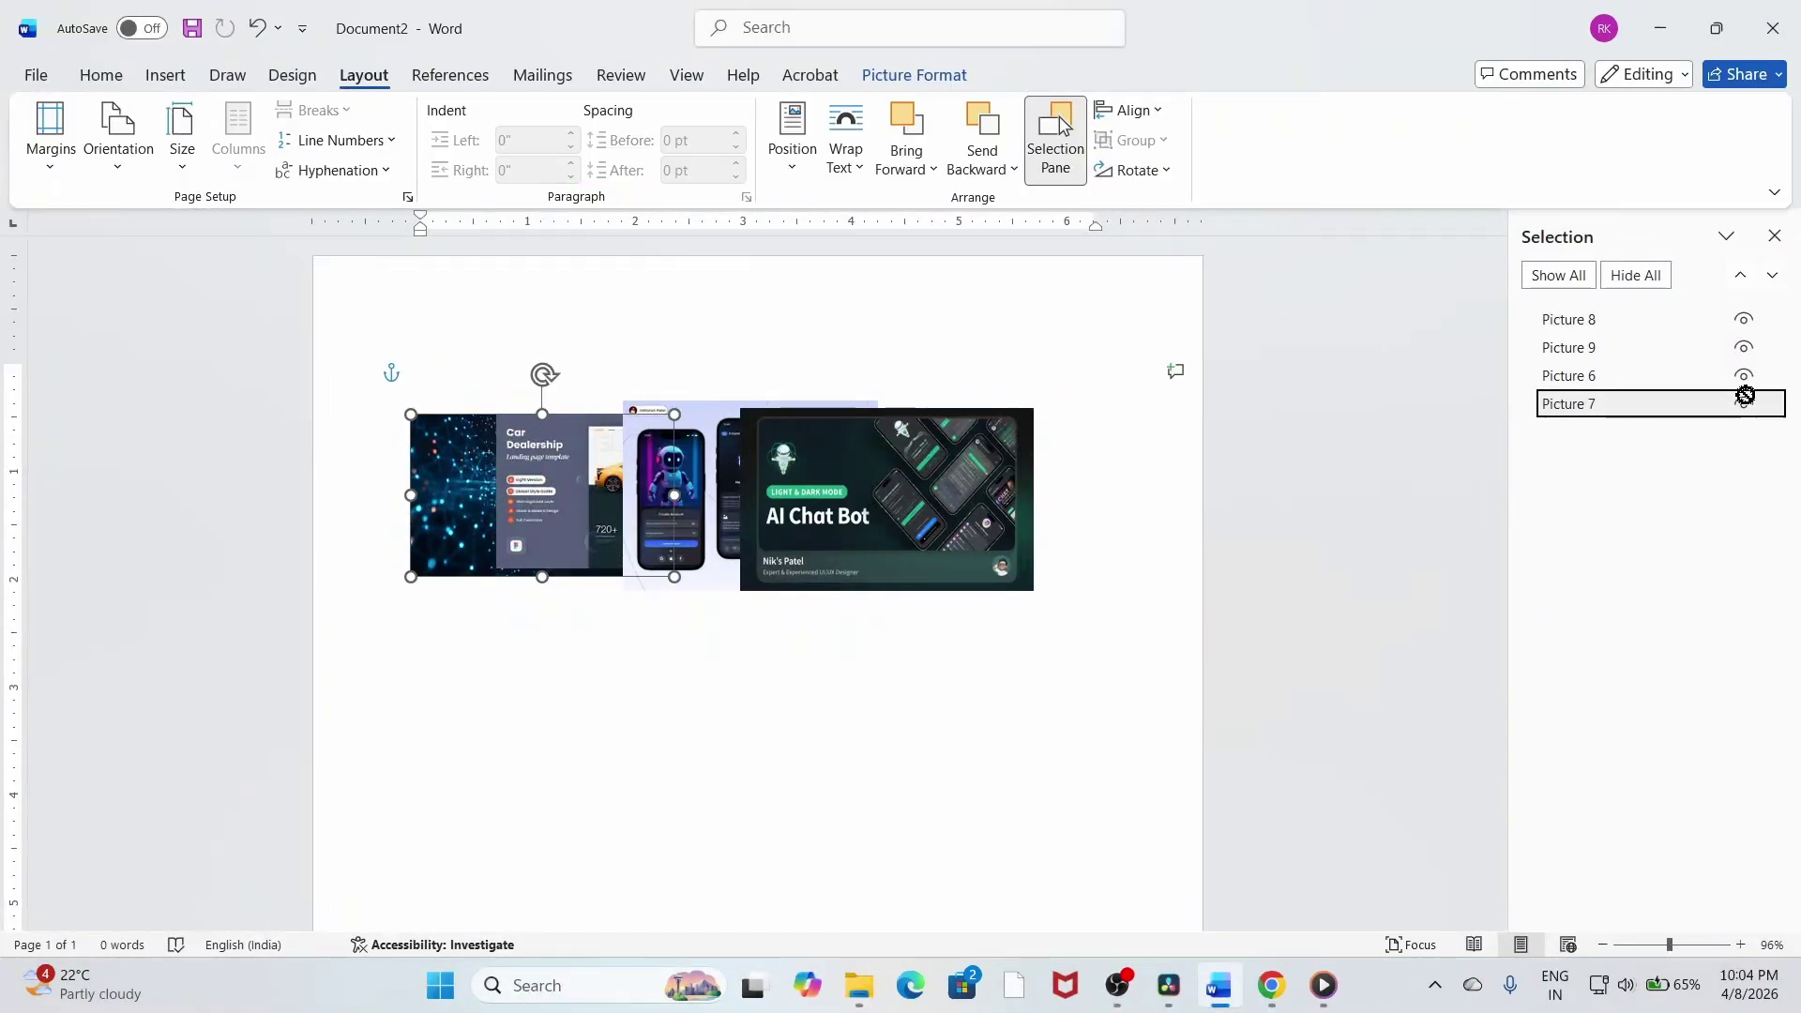
left_click(1744, 406)
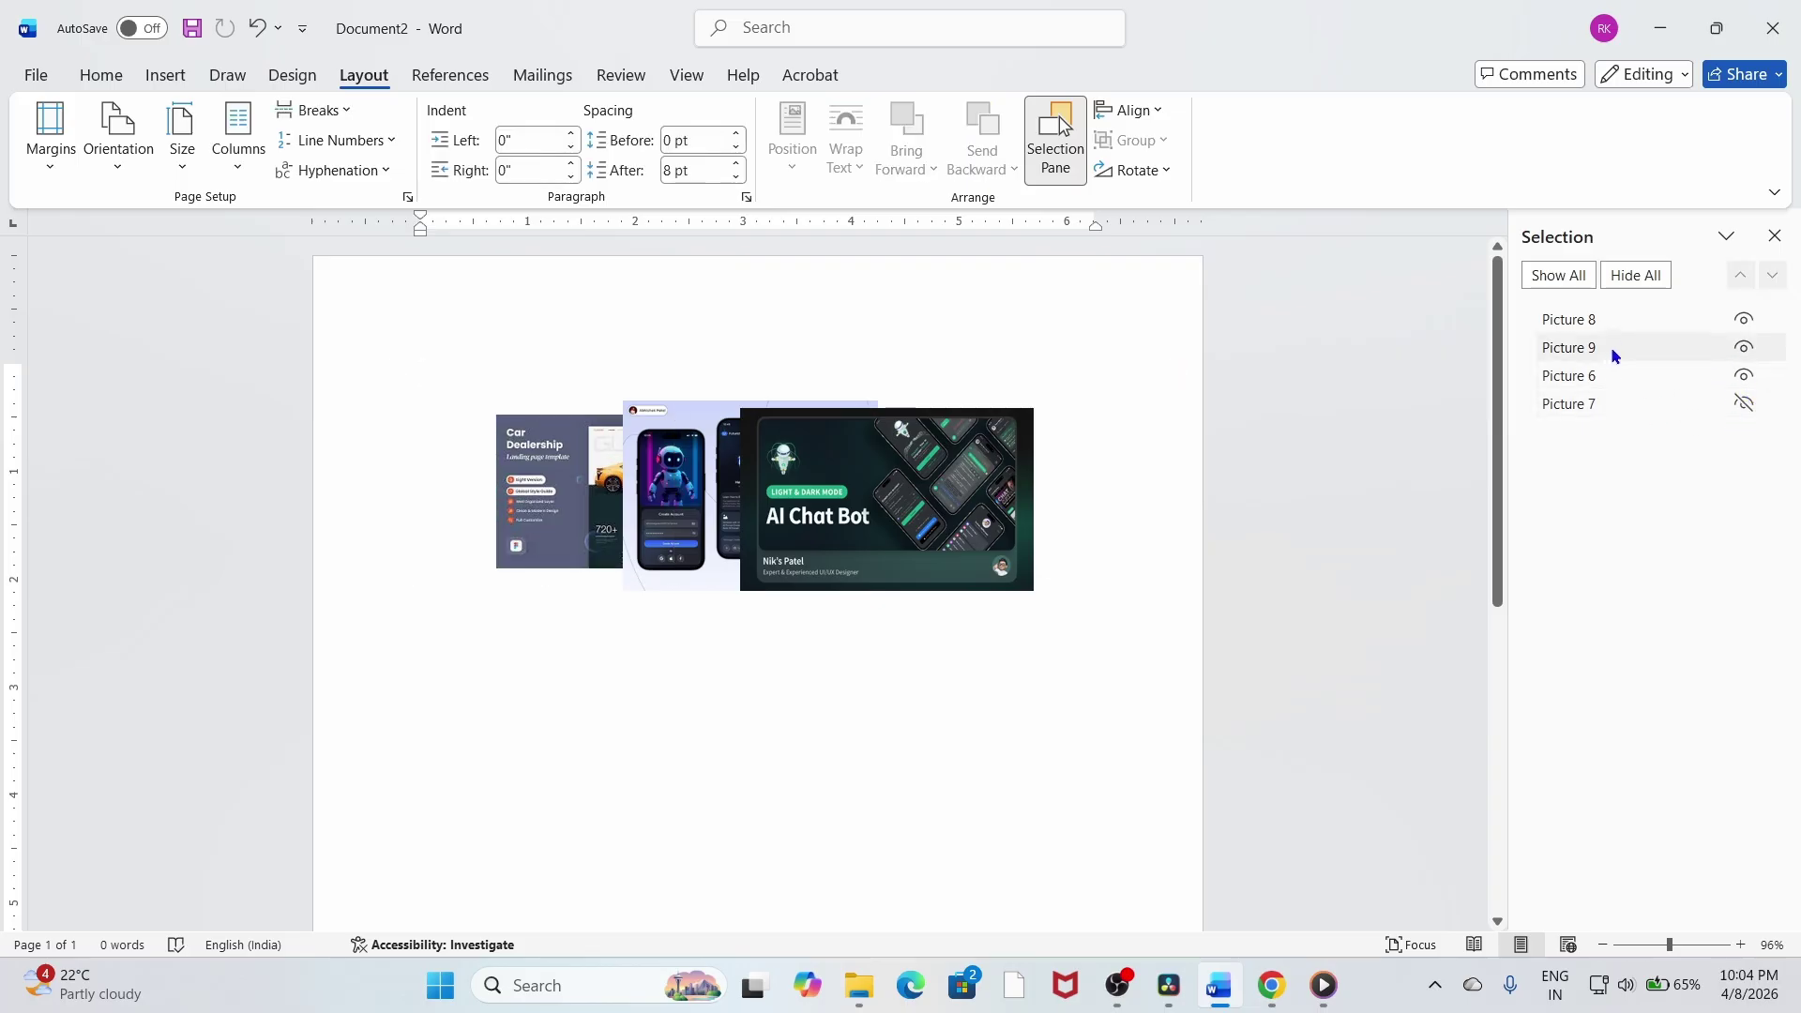
left_click(1744, 348)
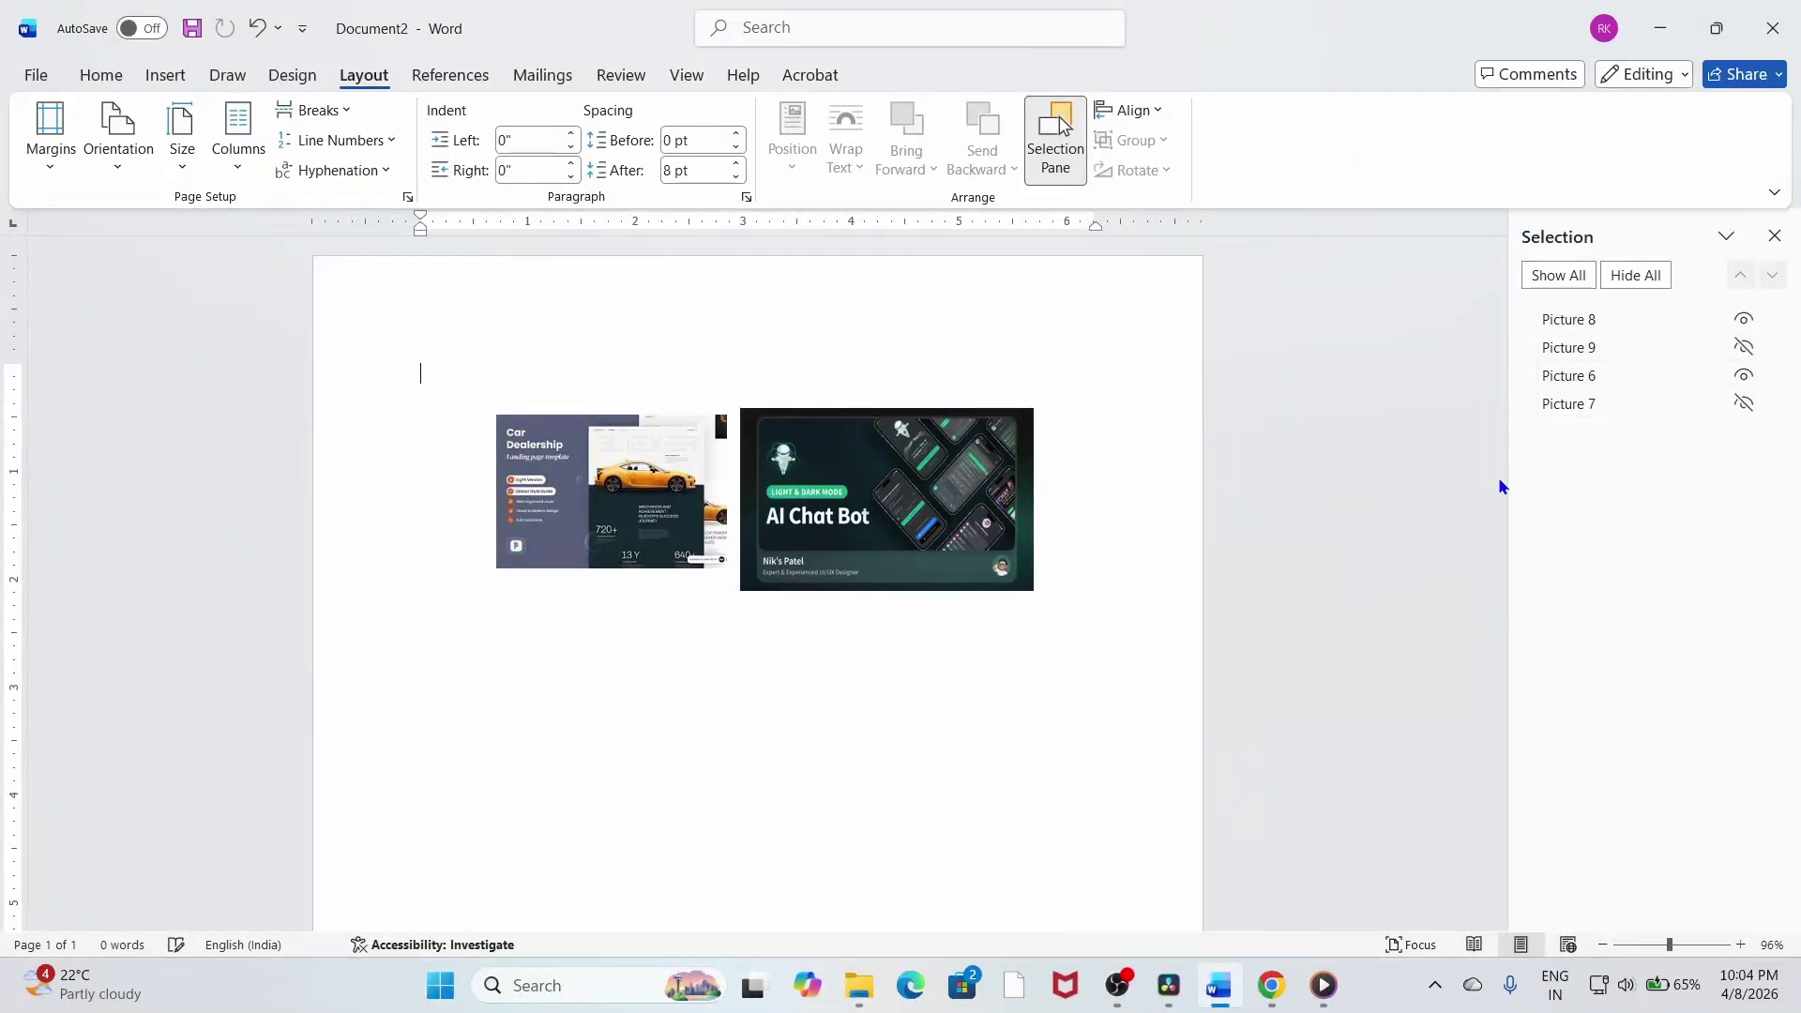
Shift the Car Dealership picture slightly left and the AI Chat Bot picture slightly left and down.
left_click_drag(654, 476, 601, 484)
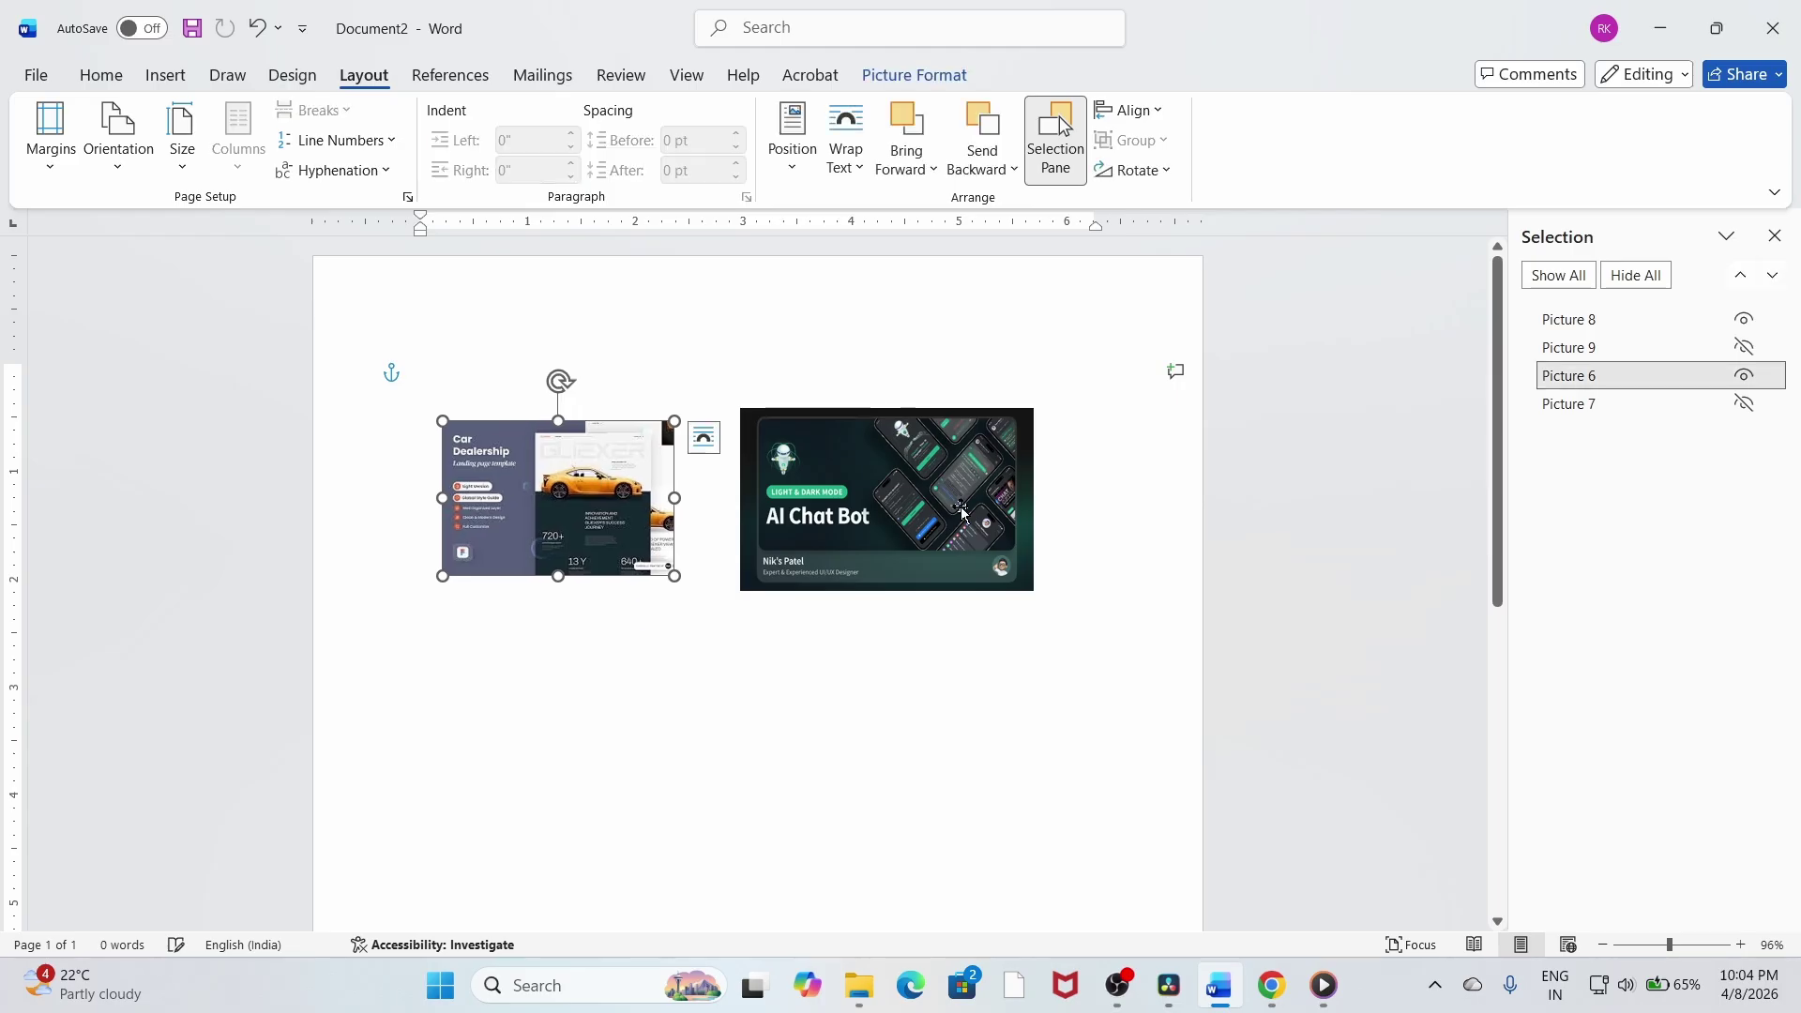
left_click_drag(952, 481, 919, 507)
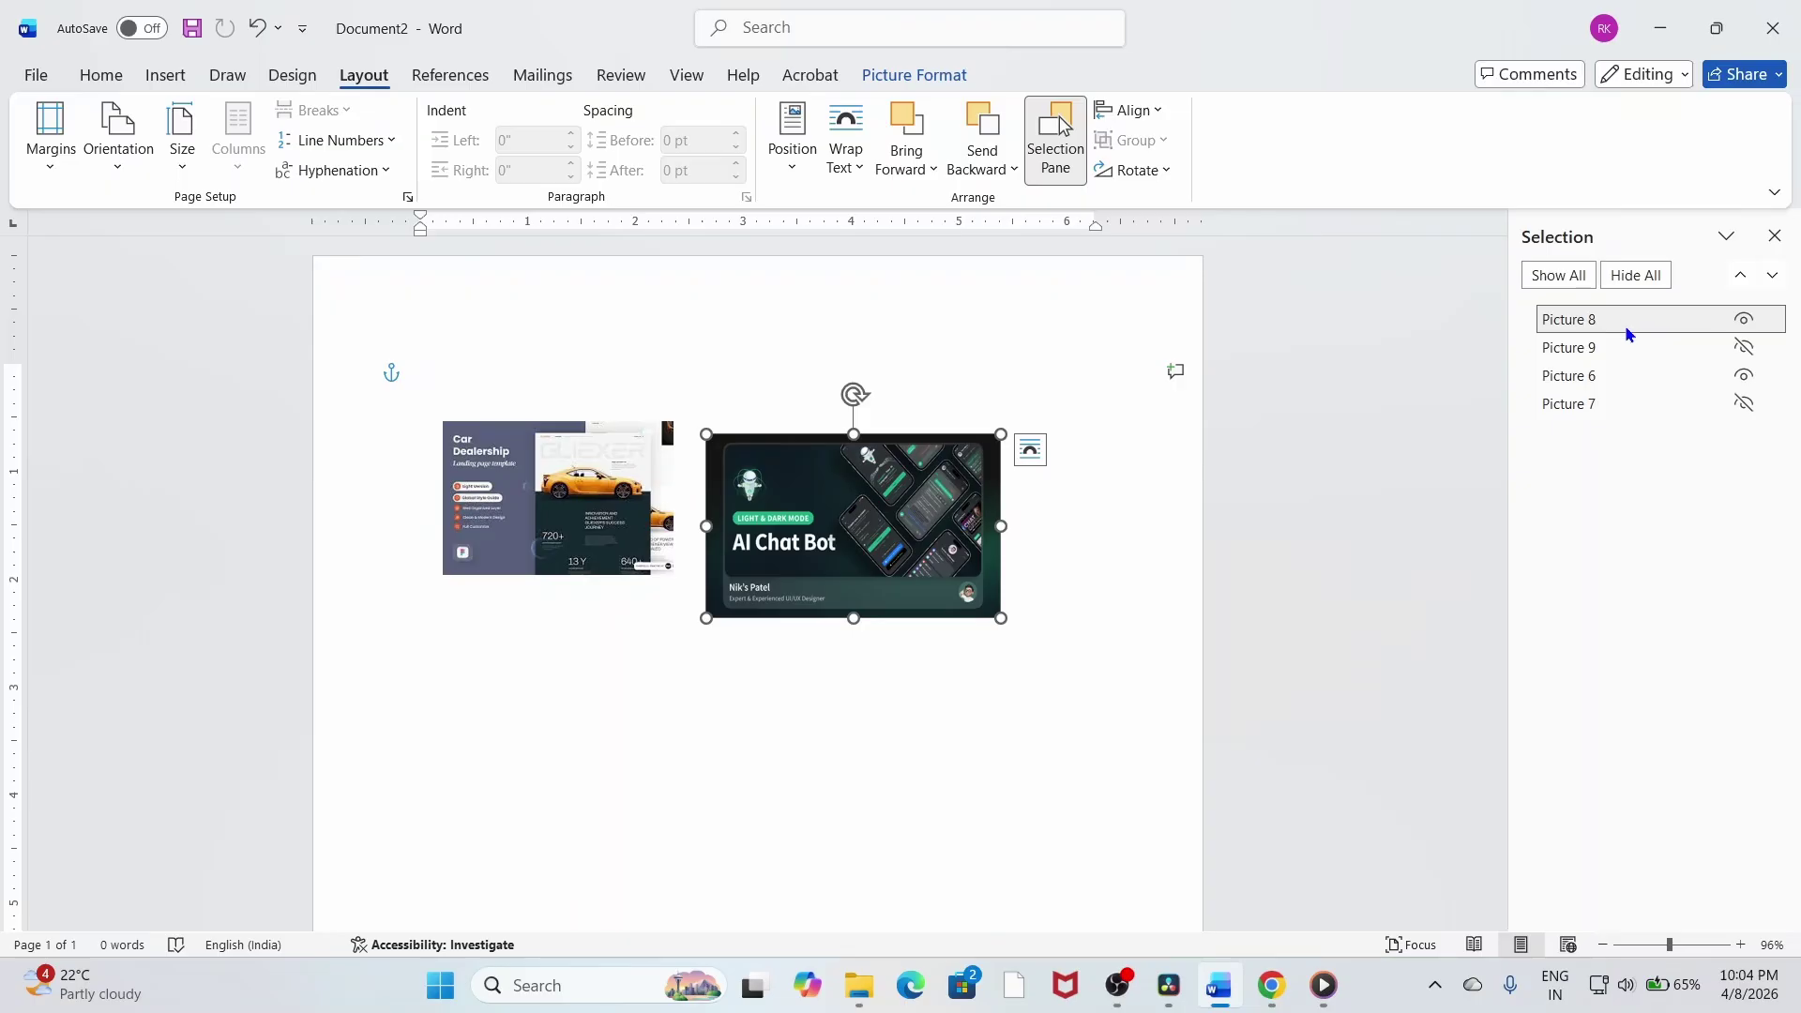
Hide Picture 8 and Picture 6 as well, and make all four pictures visible again.
left_click(1744, 318)
left_click(1744, 375)
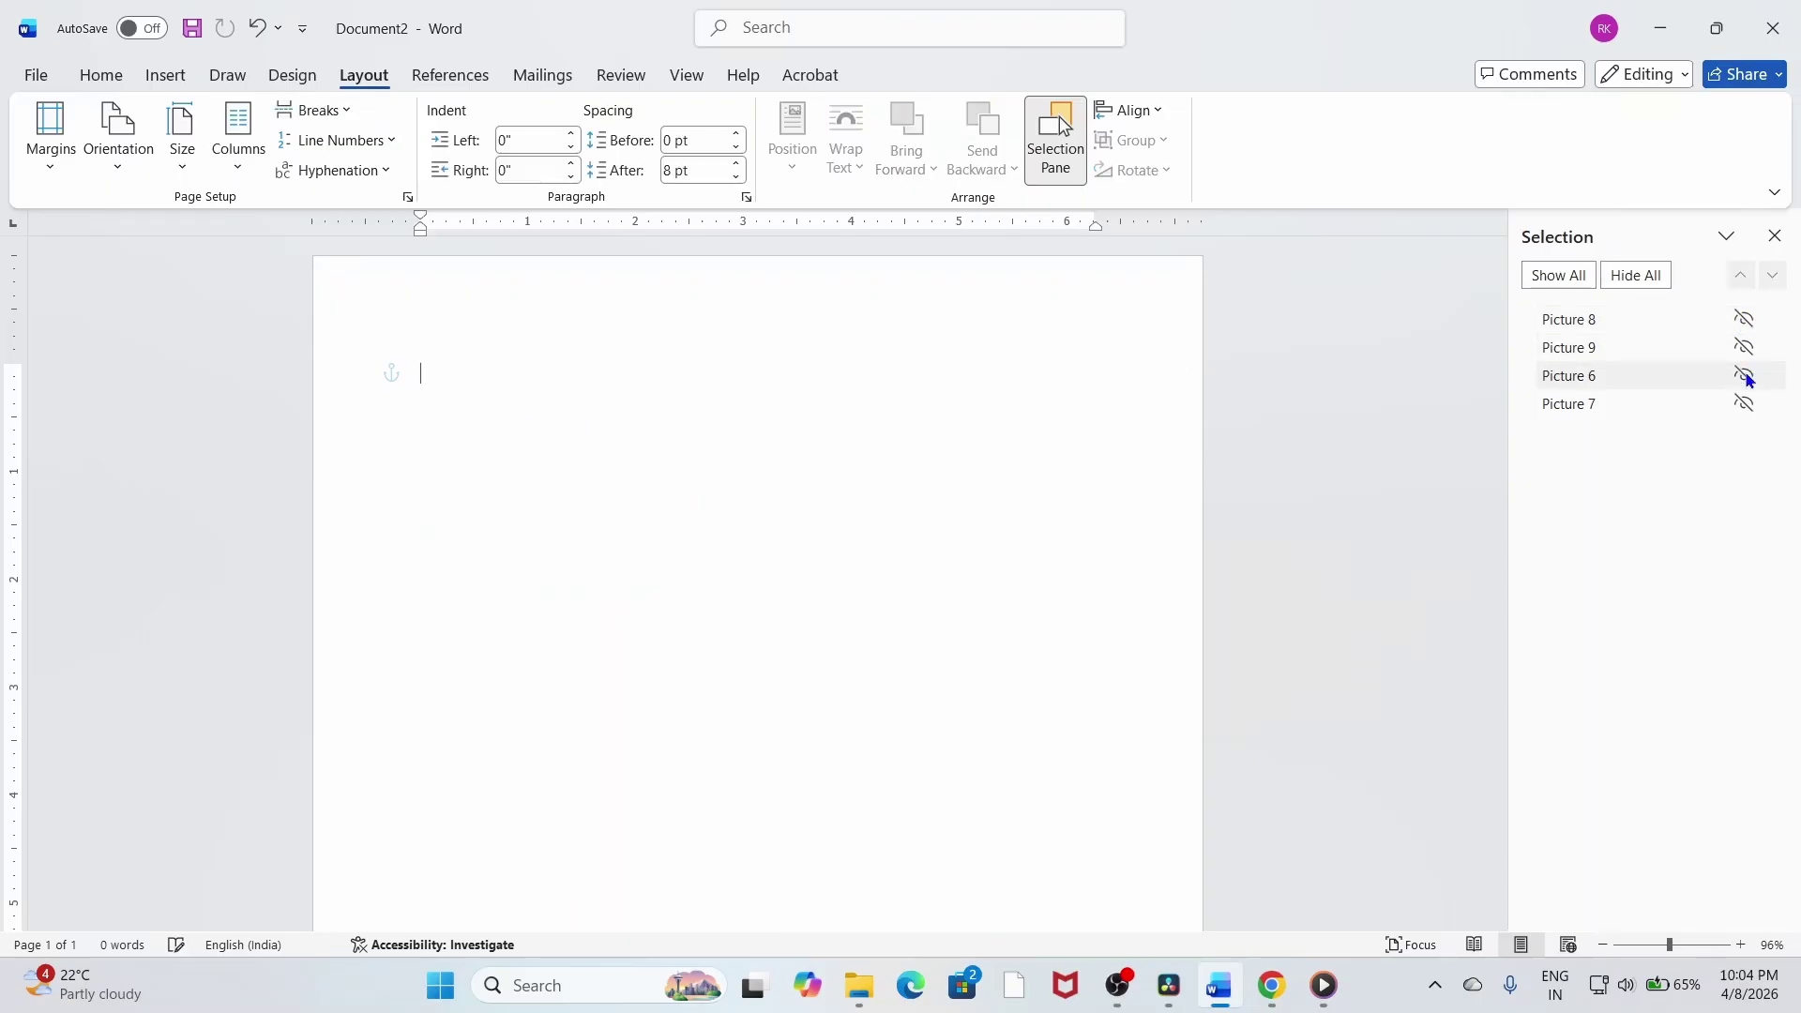
left_click(1563, 278)
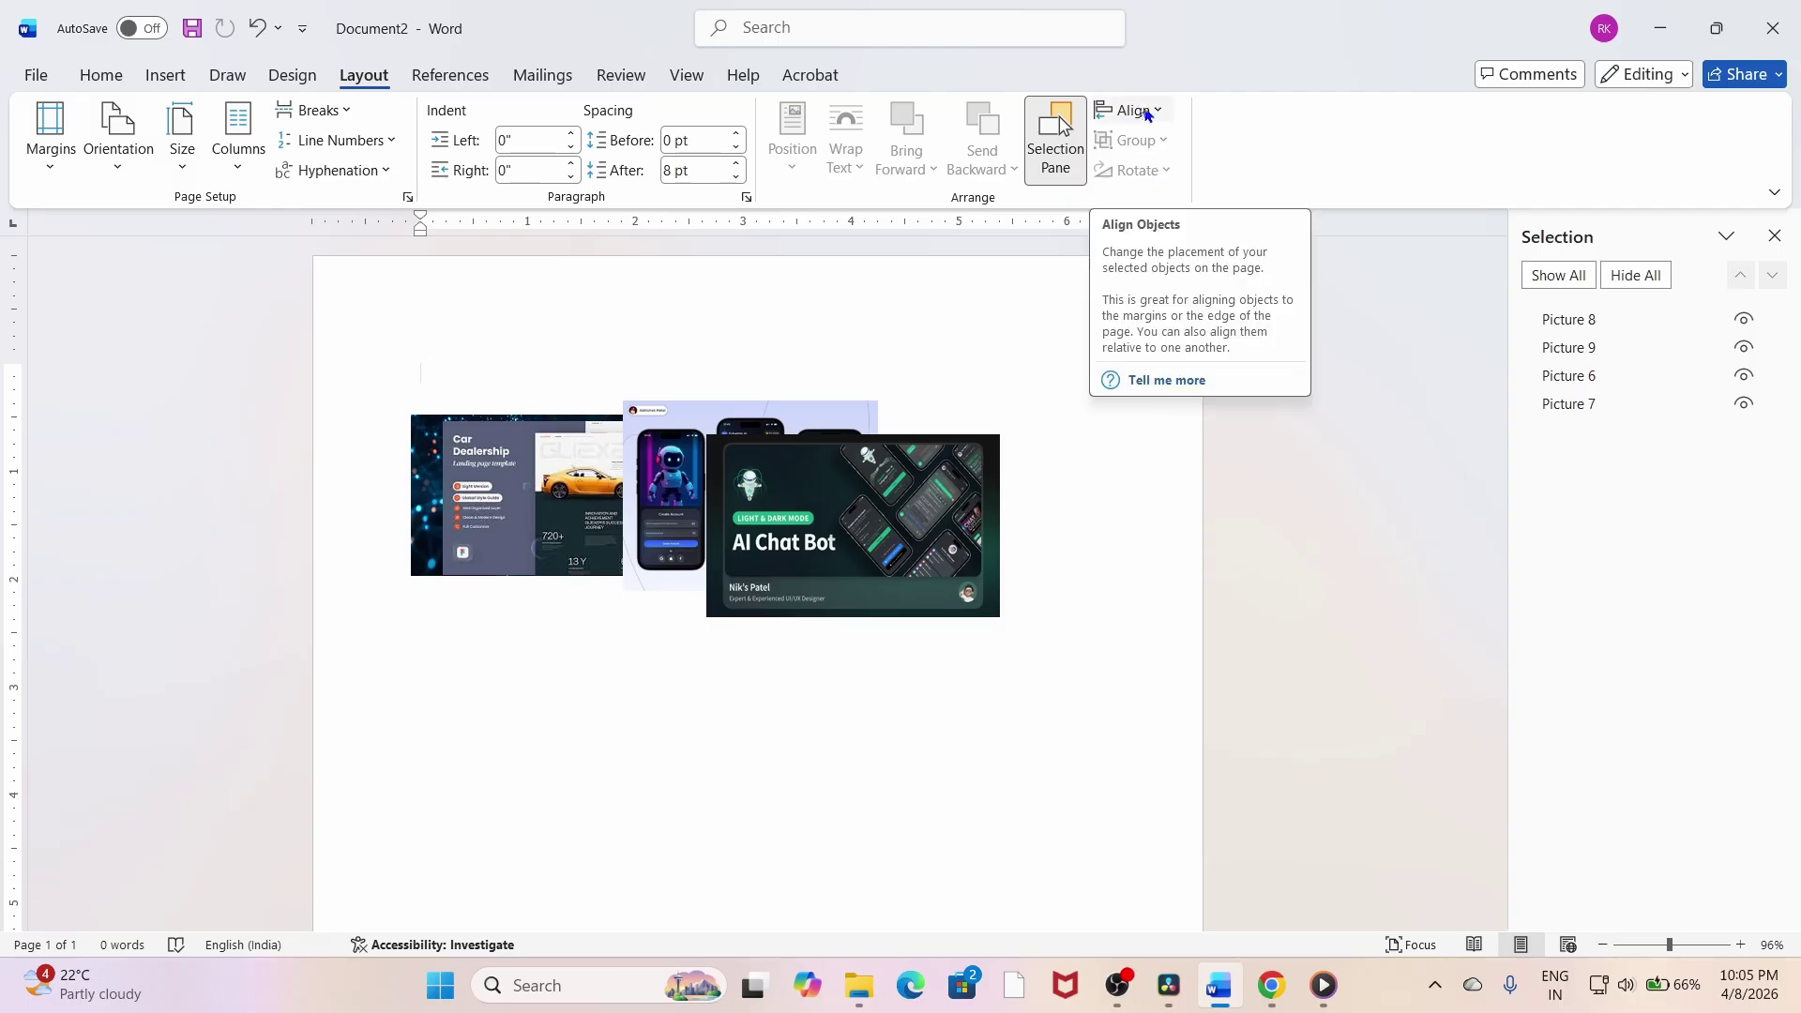
Select Picture 8 by its name in the object list, close the Selection Pane and deselect the picture.
left_click(1568, 319)
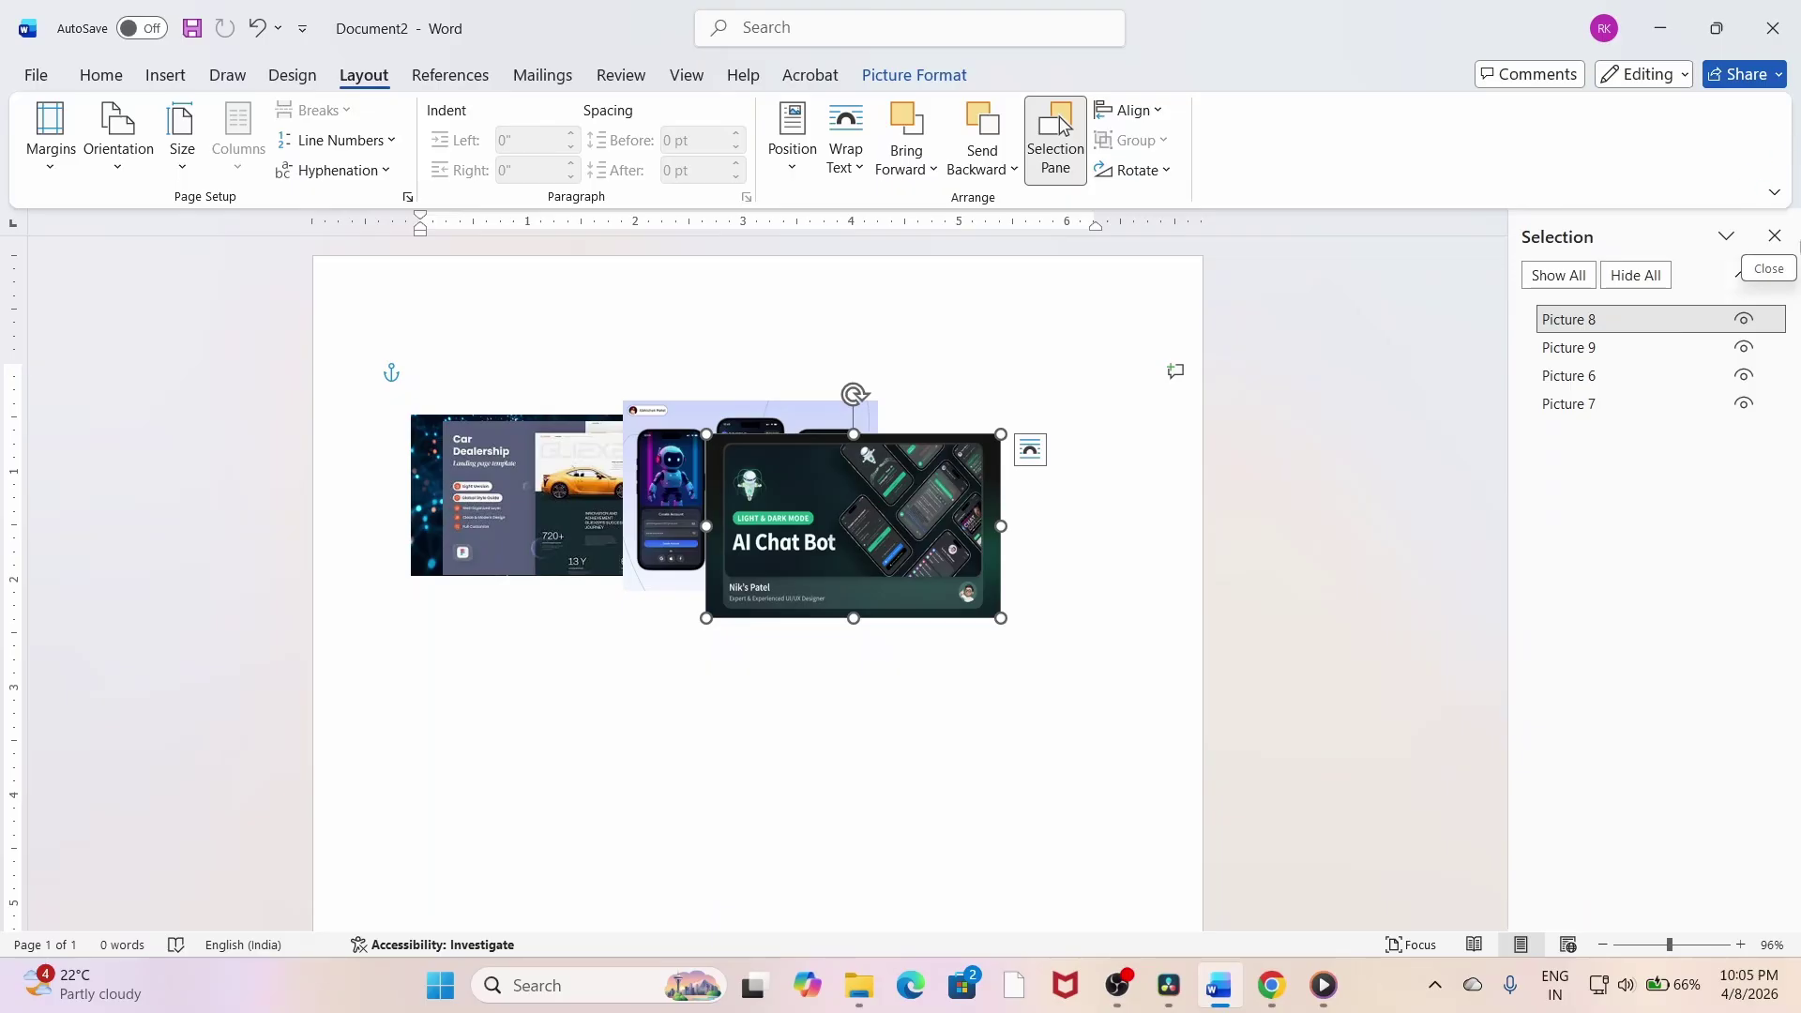
left_click(1775, 246)
left_click(730, 663)
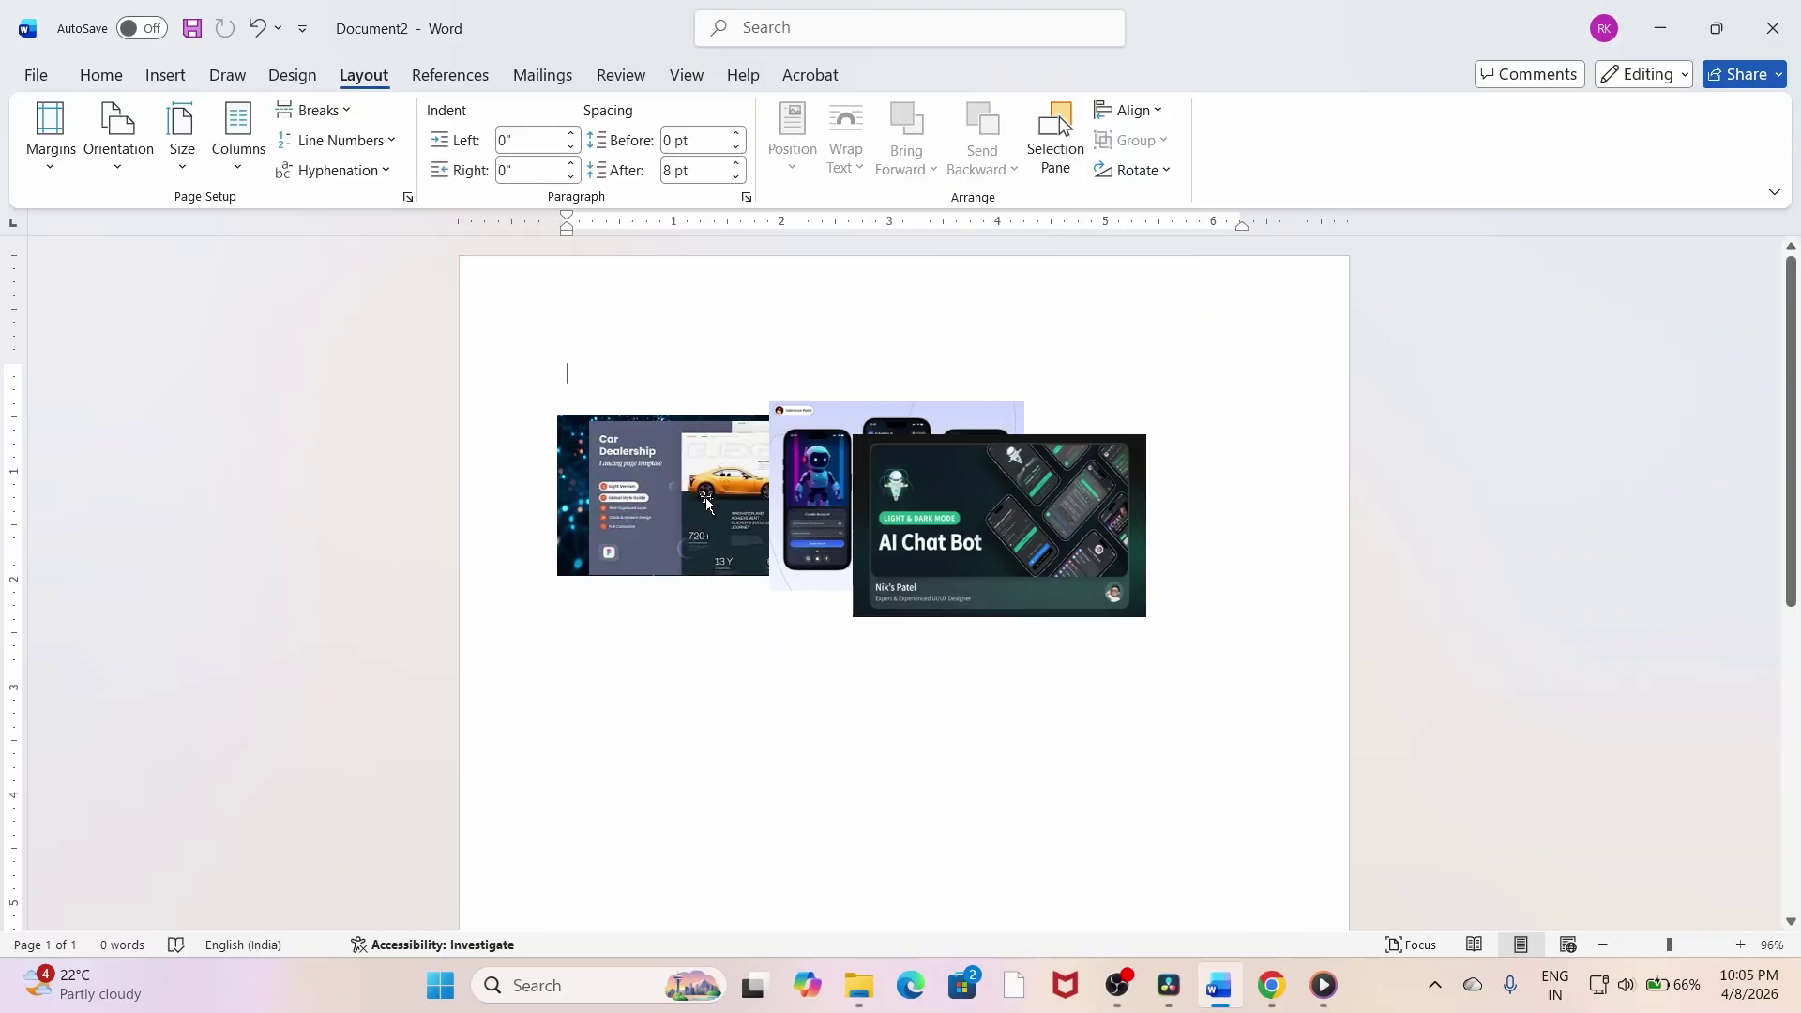
Rearrange the Car Dealership, AI Chat Bot and blue hand pictures into one overlapping row around the phone mockups, and deselect them.
left_click_drag(746, 485, 814, 469)
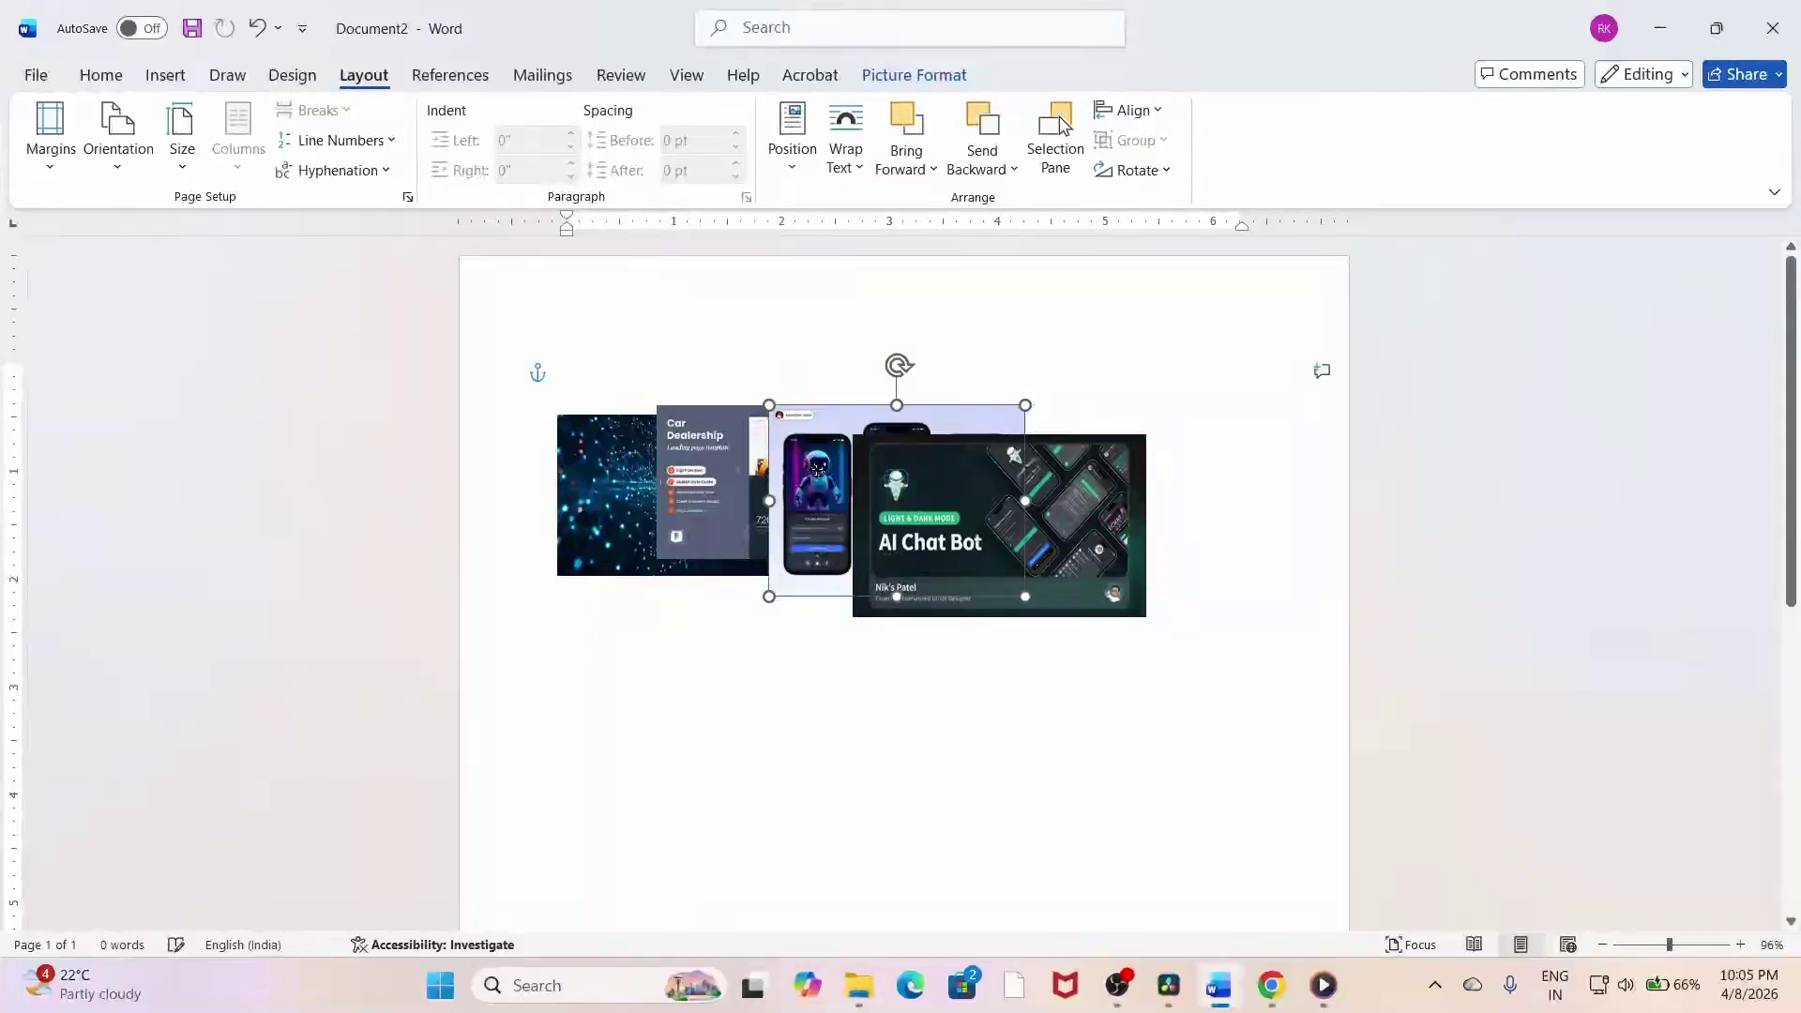
left_click_drag(1074, 521, 1066, 492)
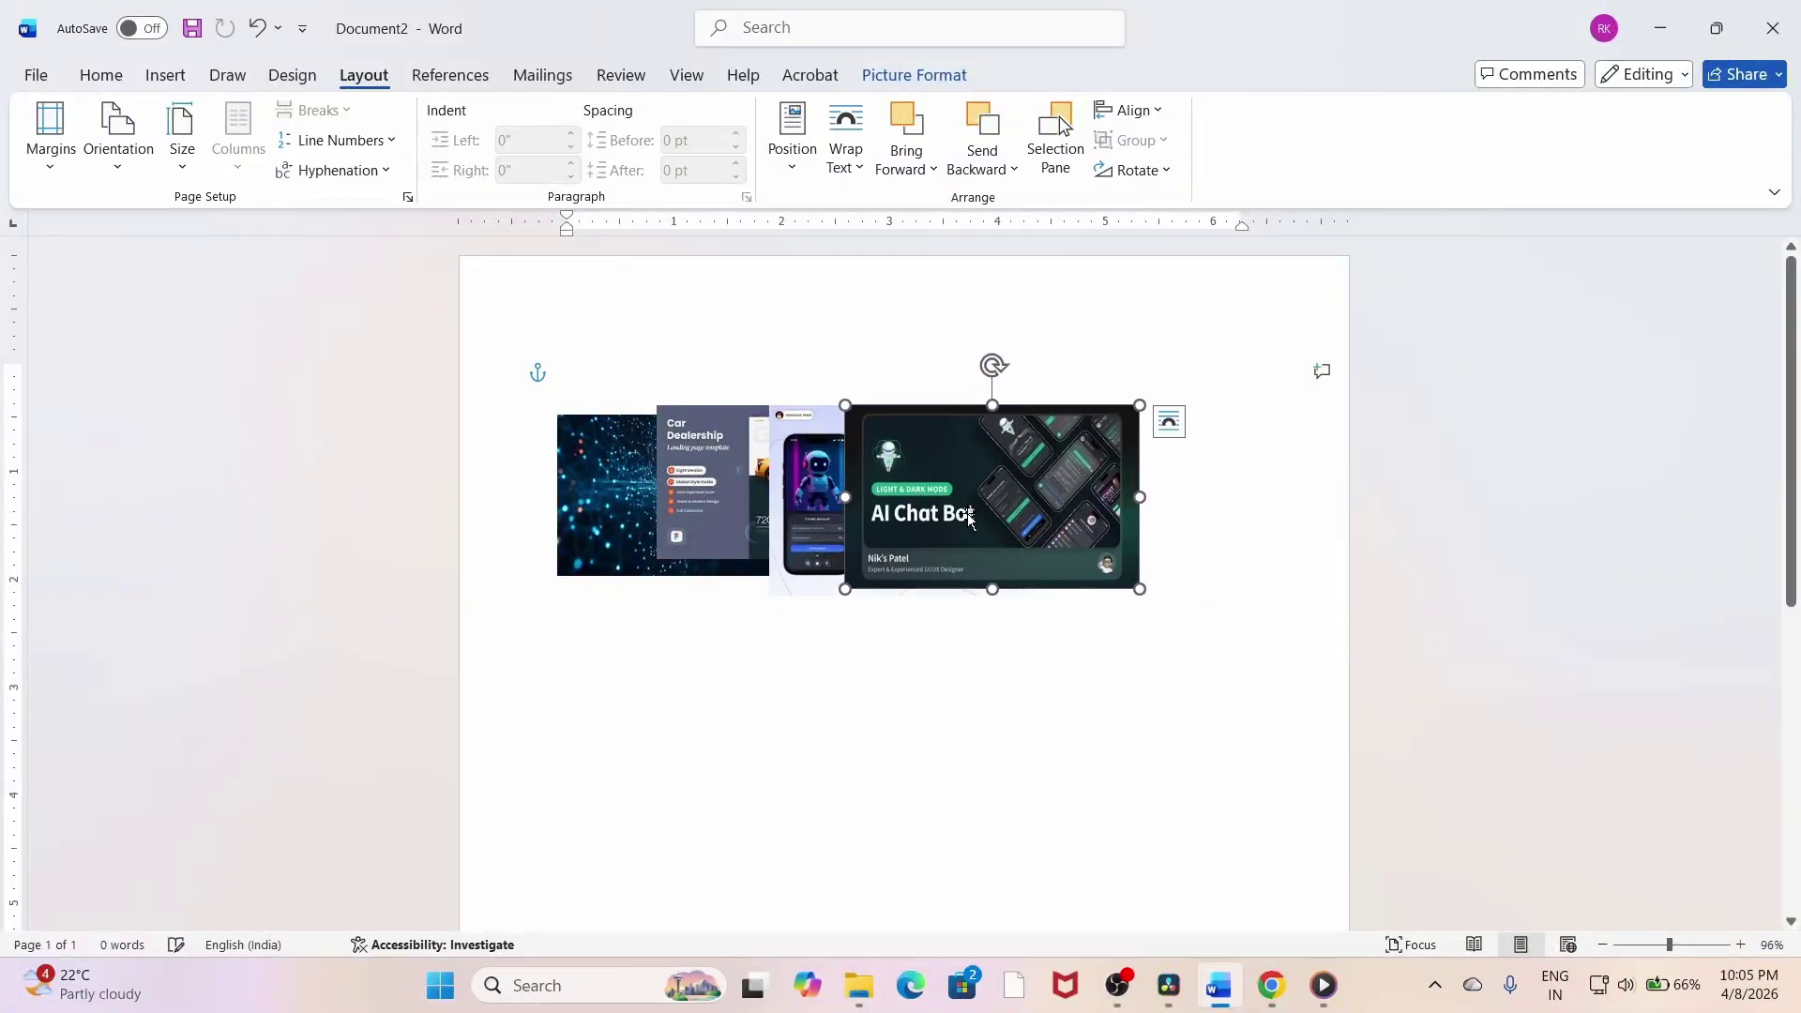
left_click_drag(637, 518, 634, 497)
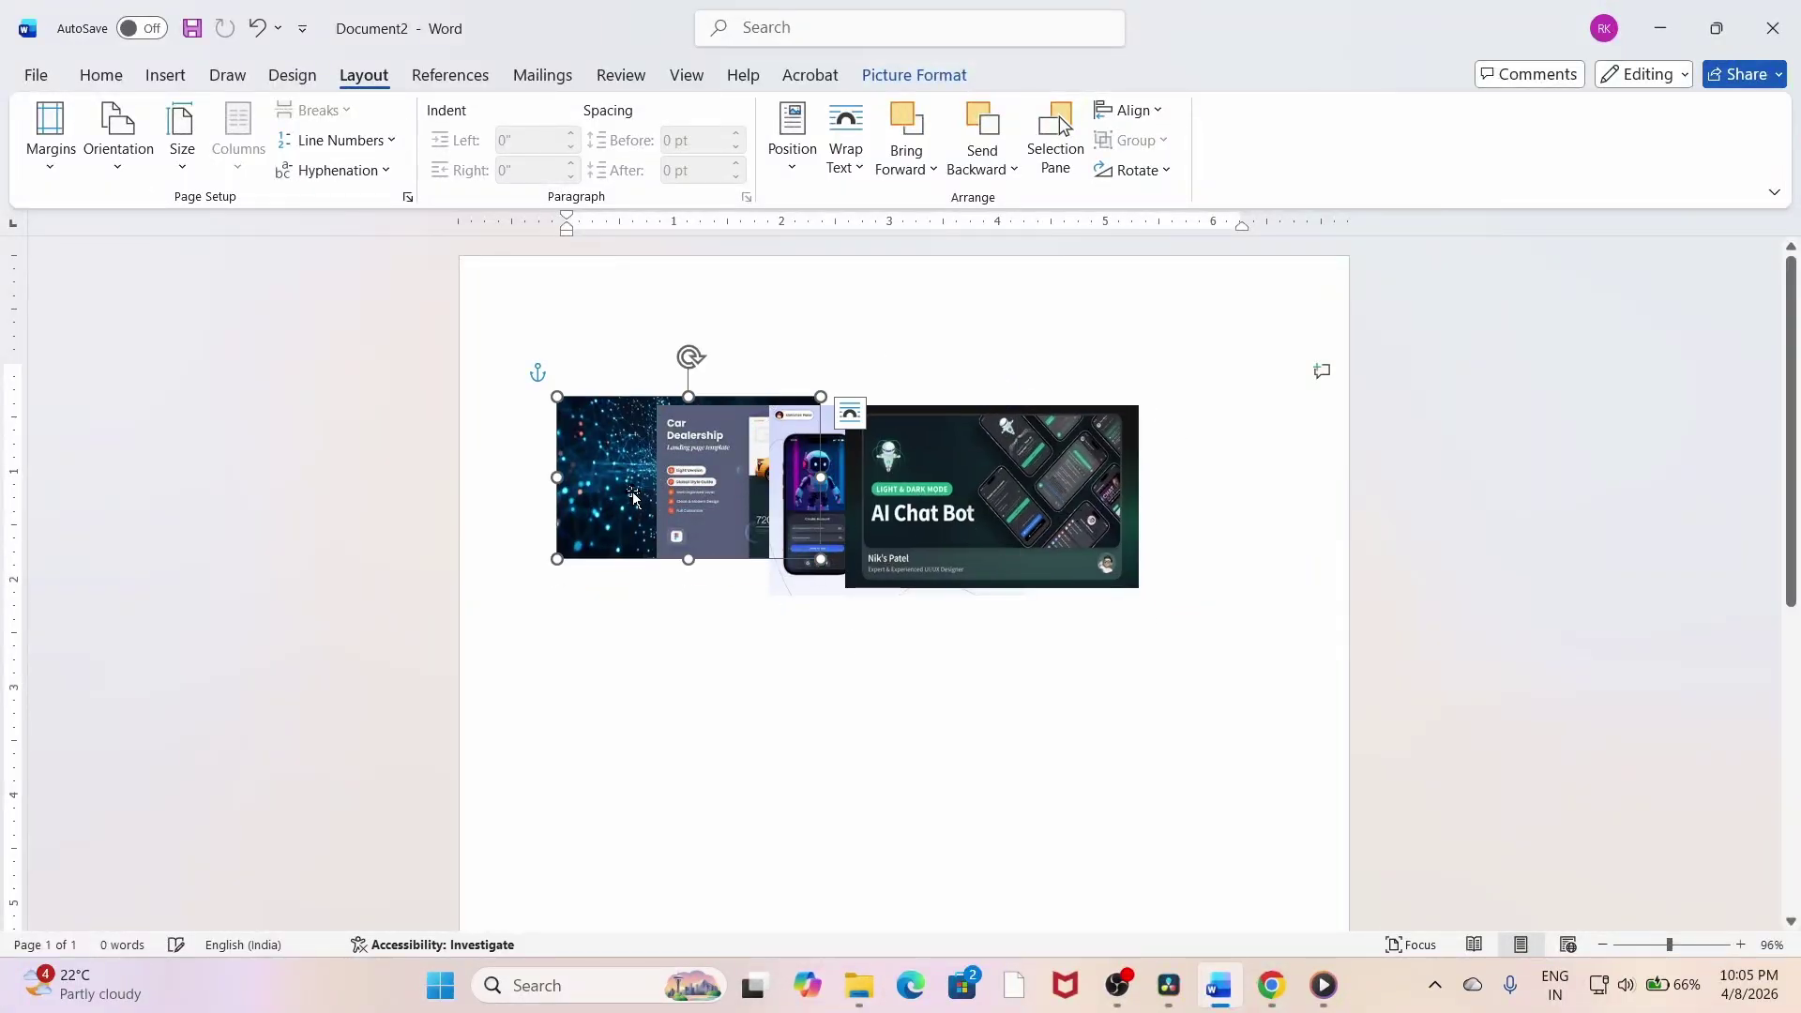
left_click(950, 692)
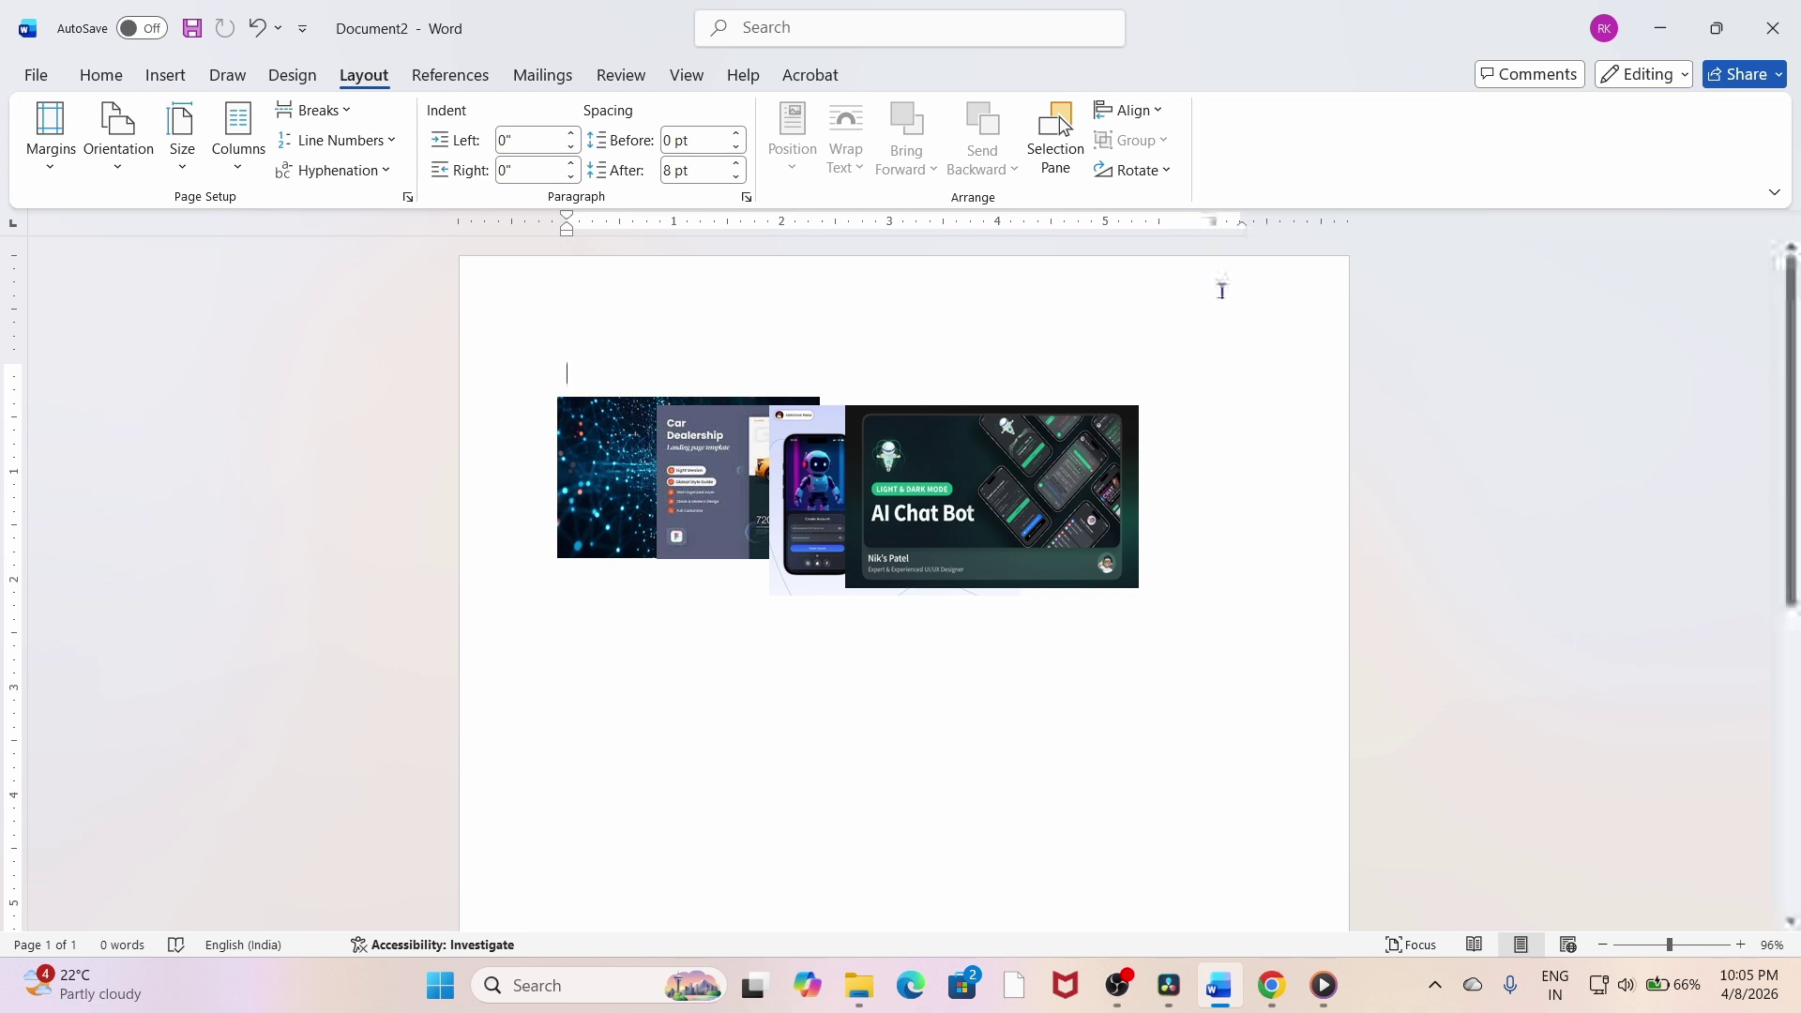
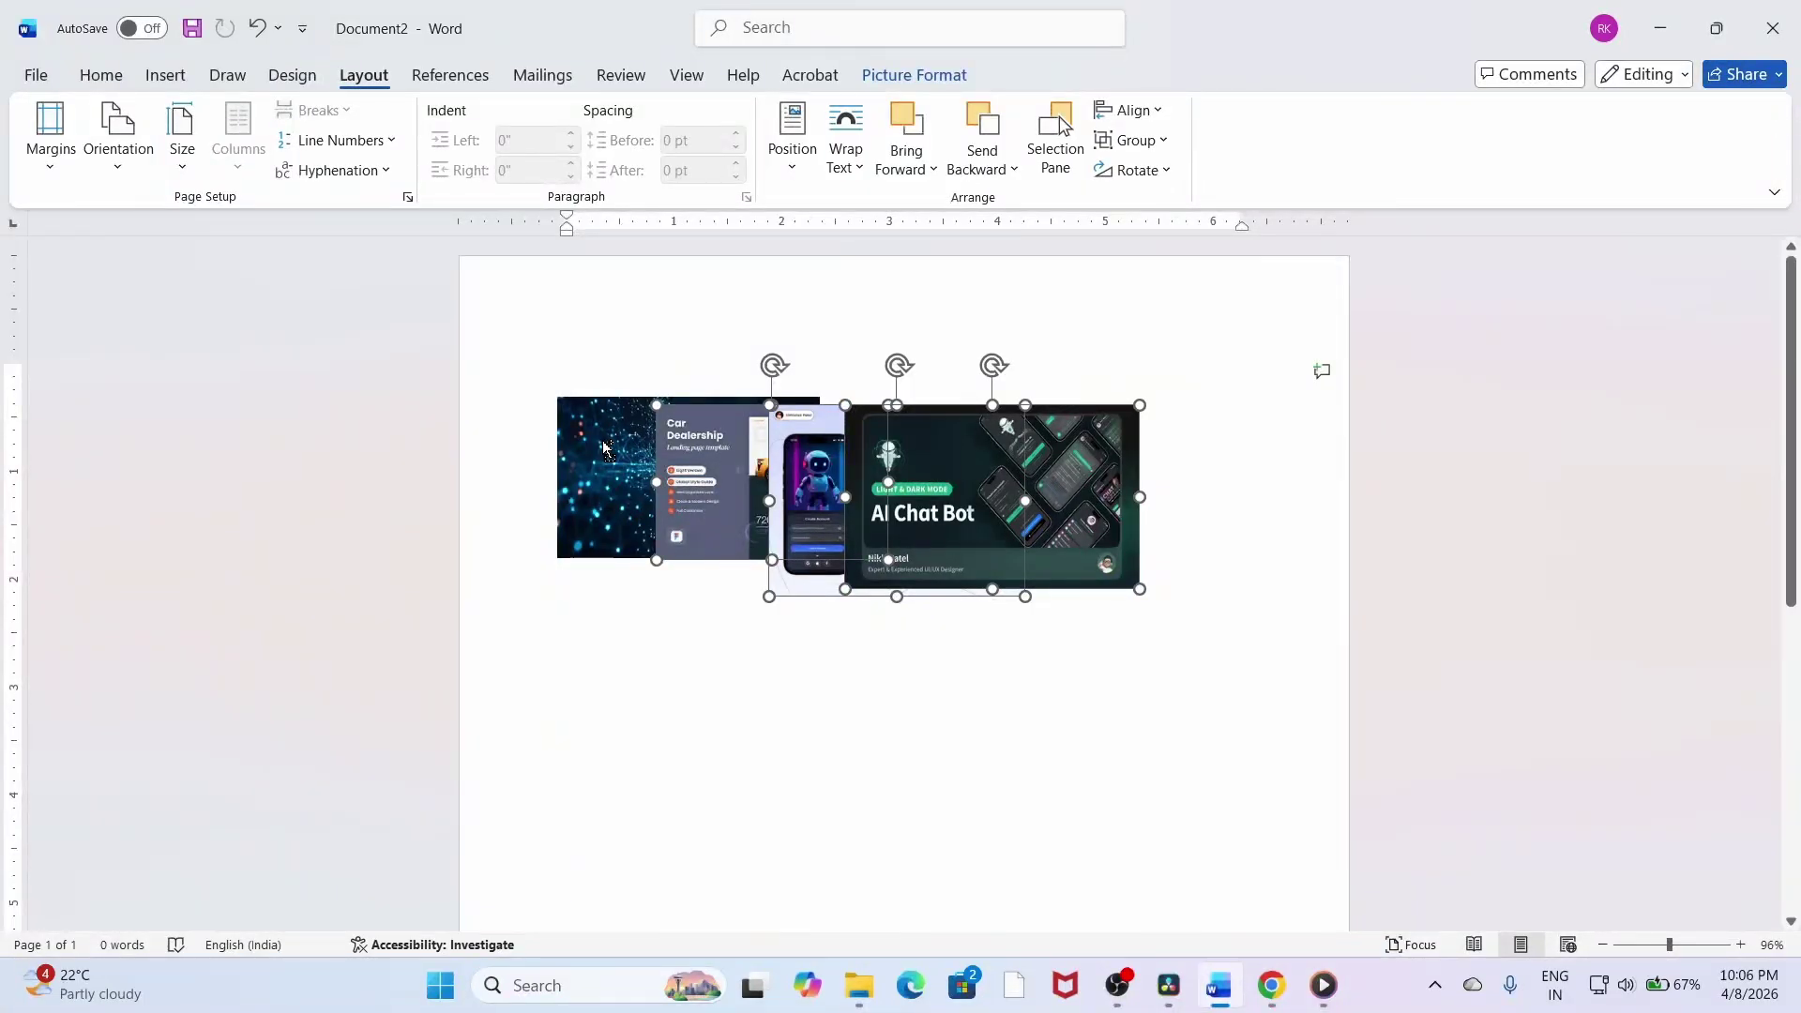
Add the blue hand picture to the selection, group all four pictures and deselect the group.
left_click(605, 449, "shift")
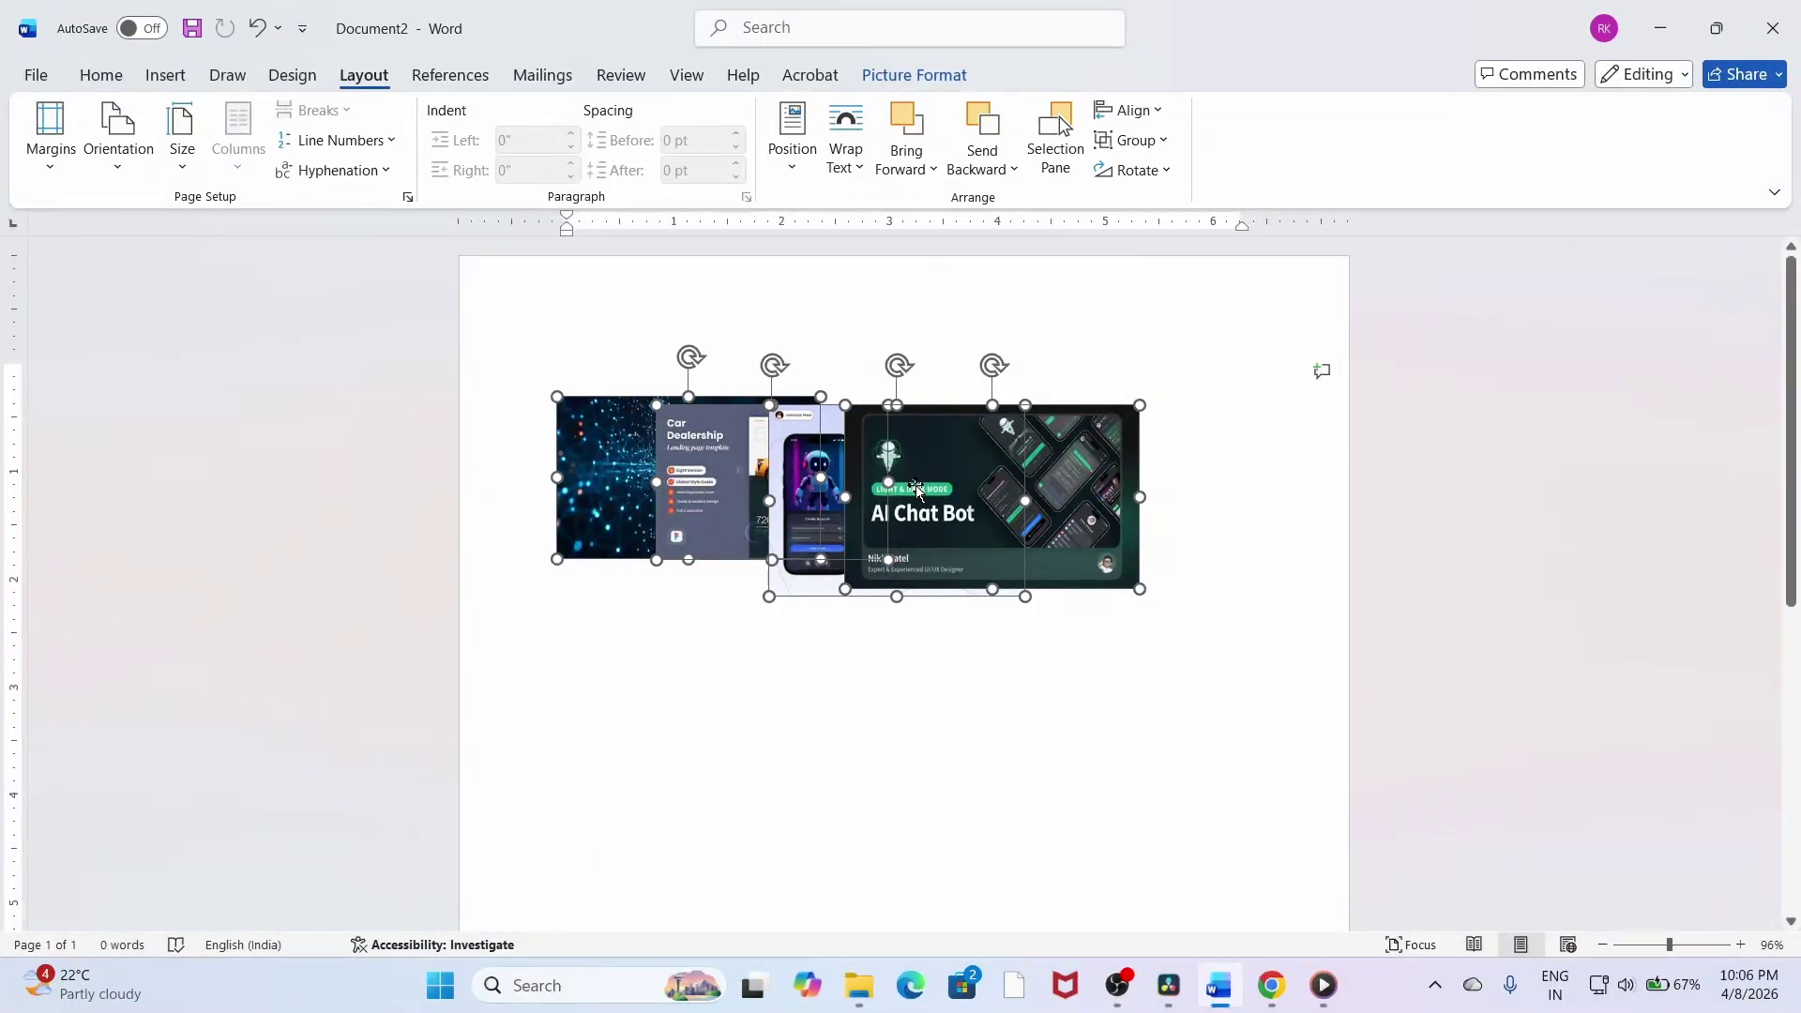
left_click(1160, 144)
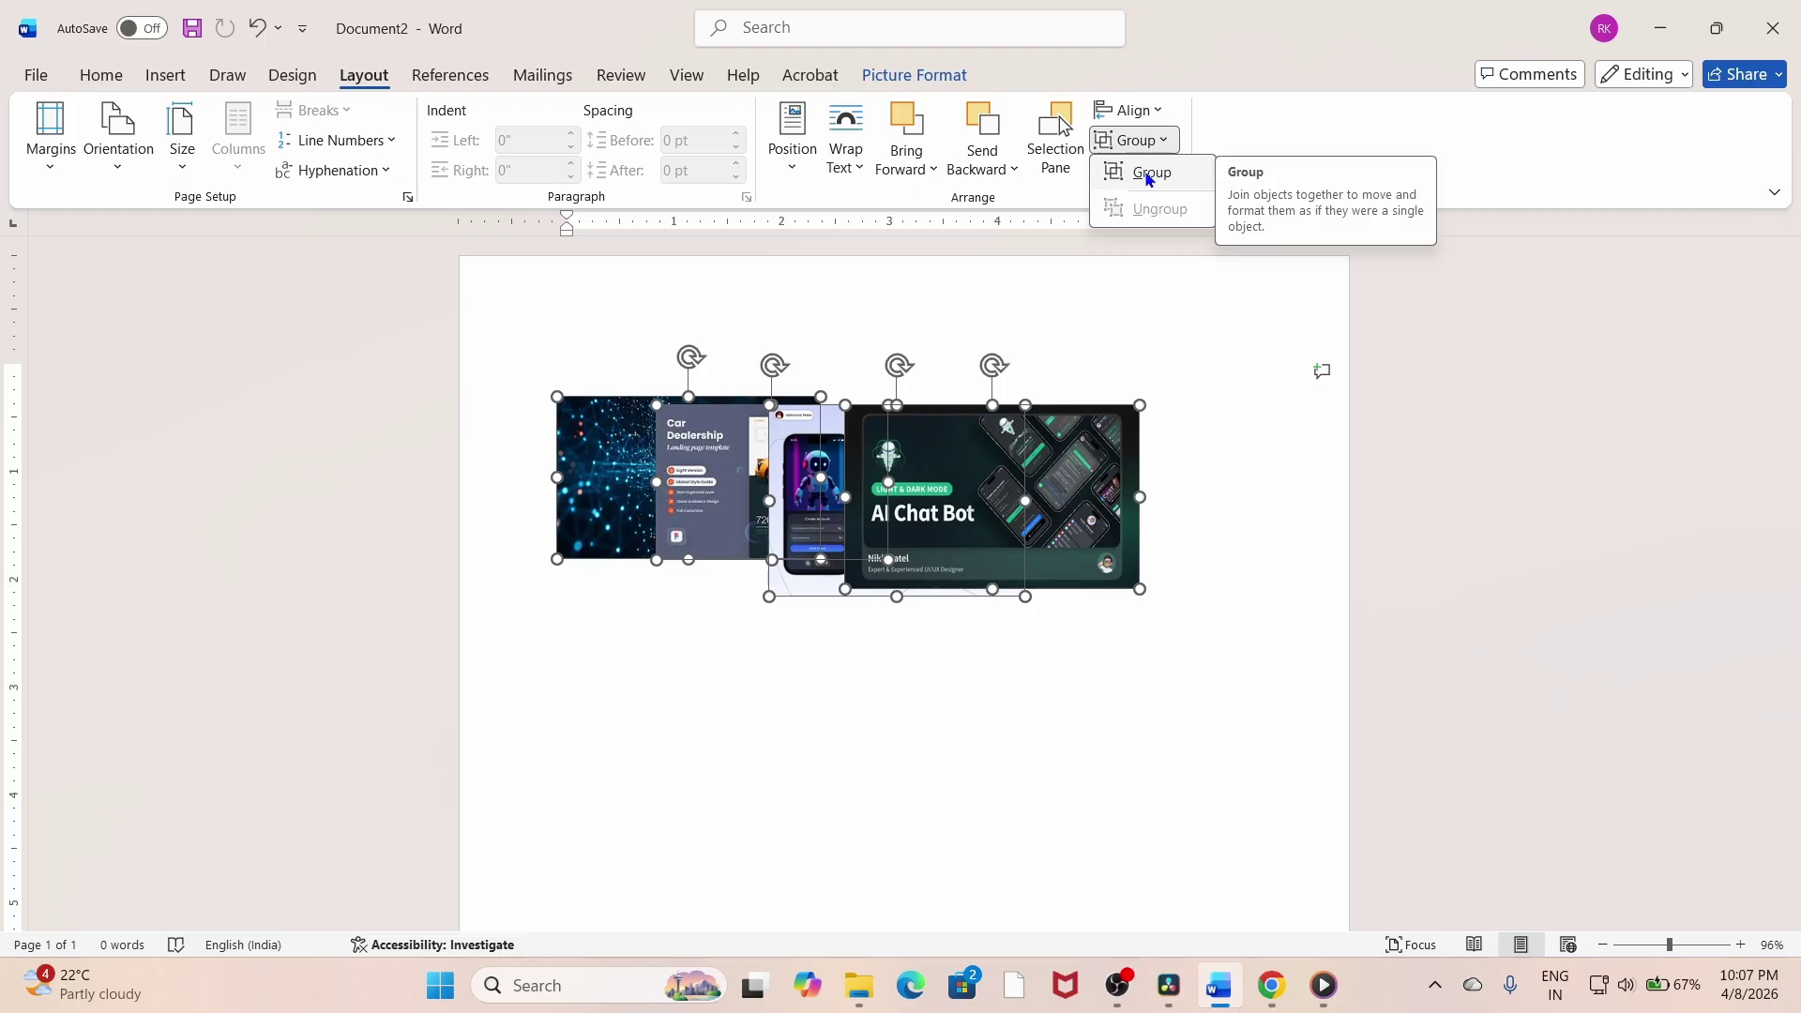
left_click(1150, 174)
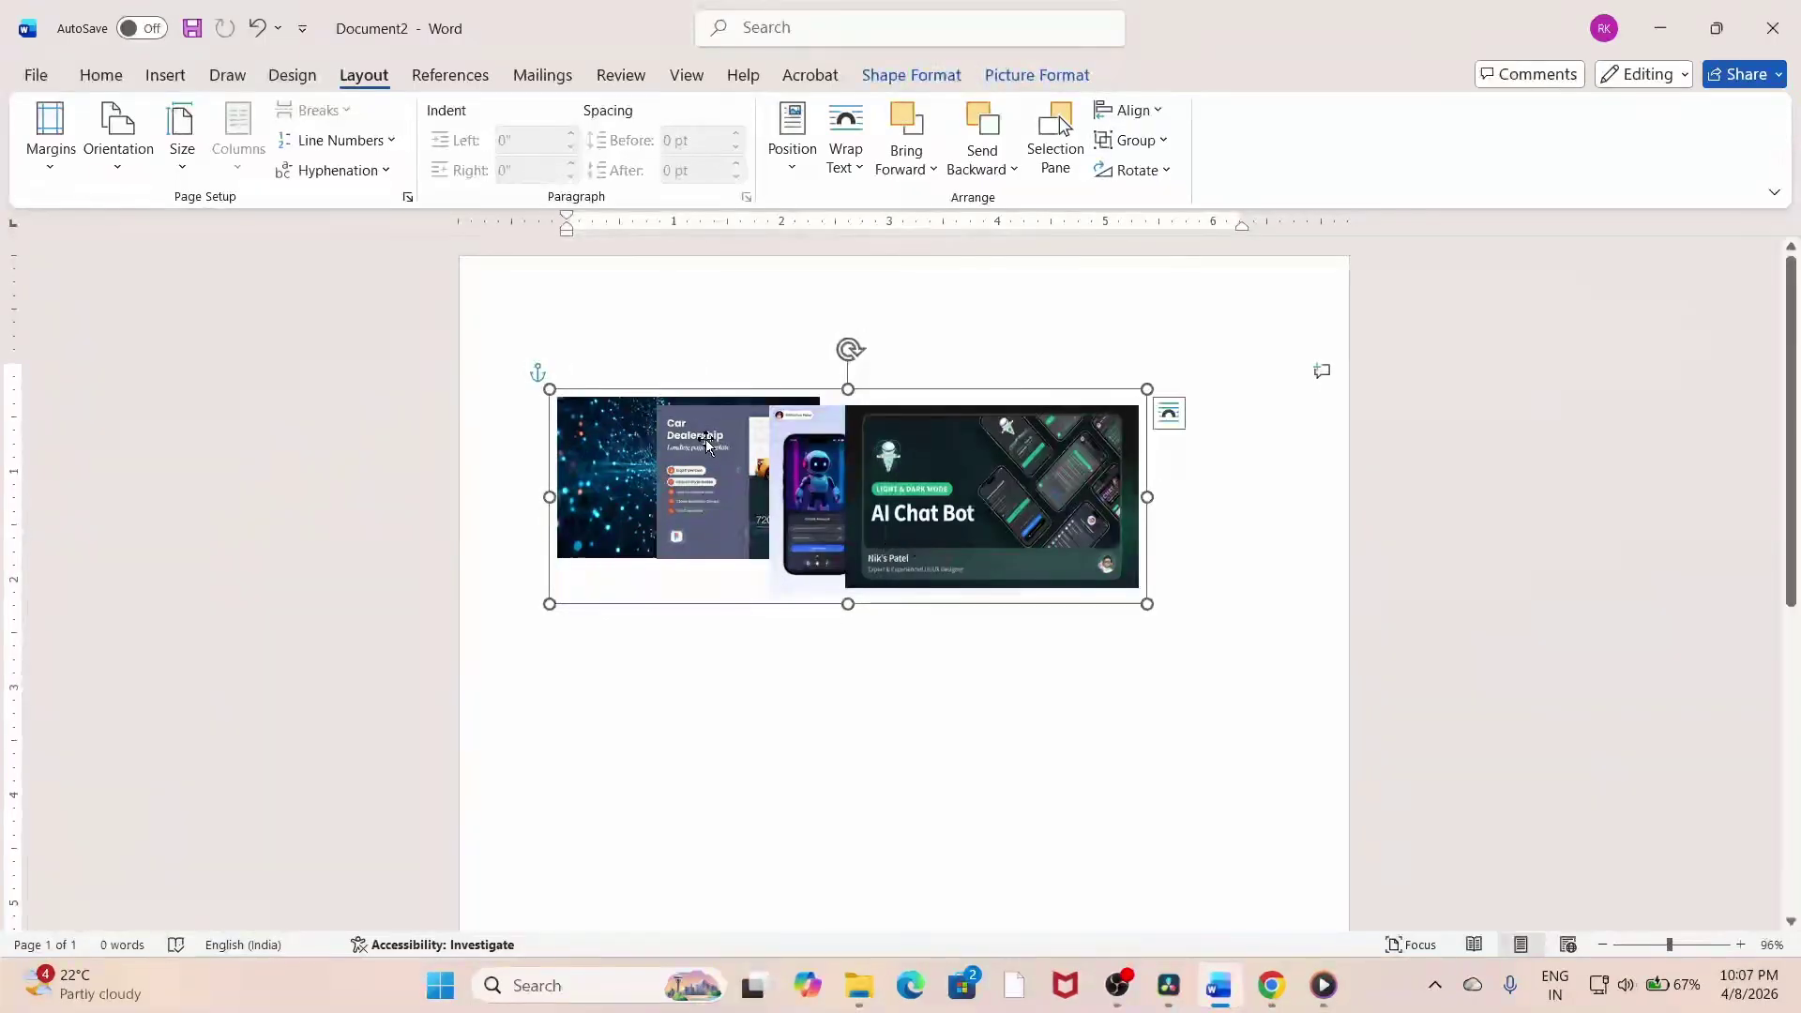
left_click(1027, 631)
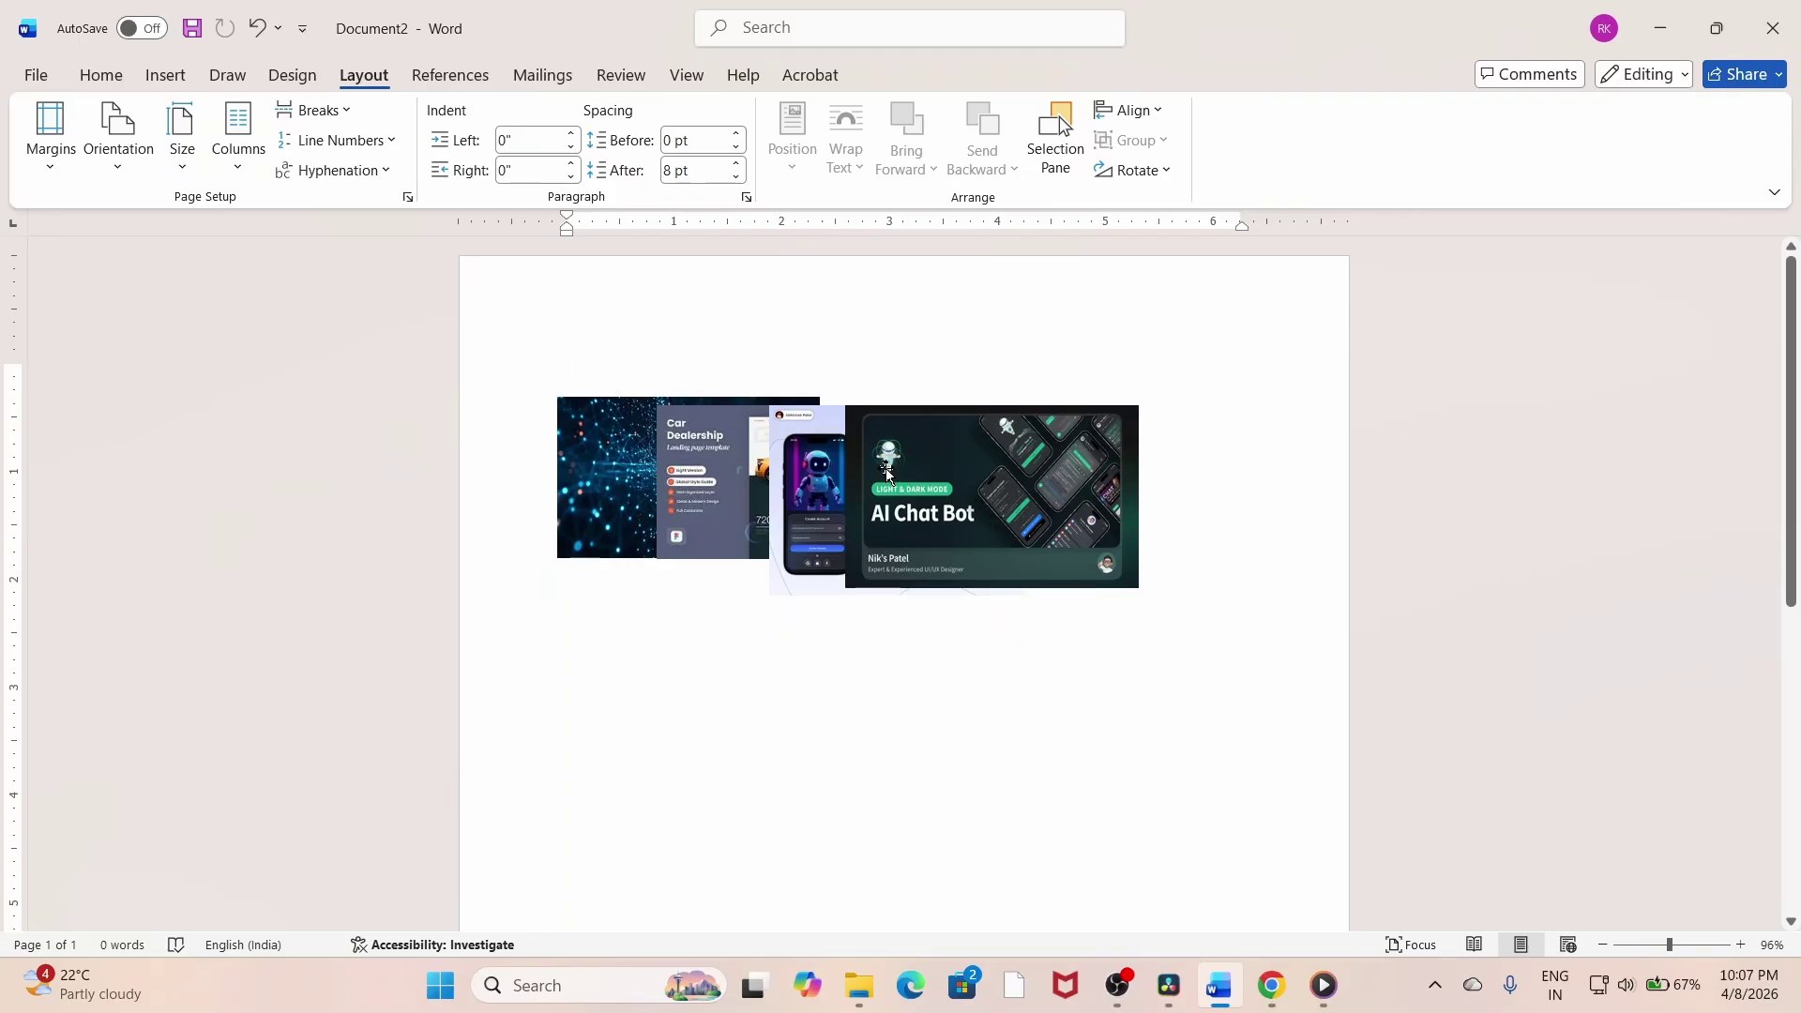
Move the grouped pictures right and up, and shift the AI Chat Bot and Car Dealership pictures slightly within the group.
left_click_drag(870, 469, 961, 443)
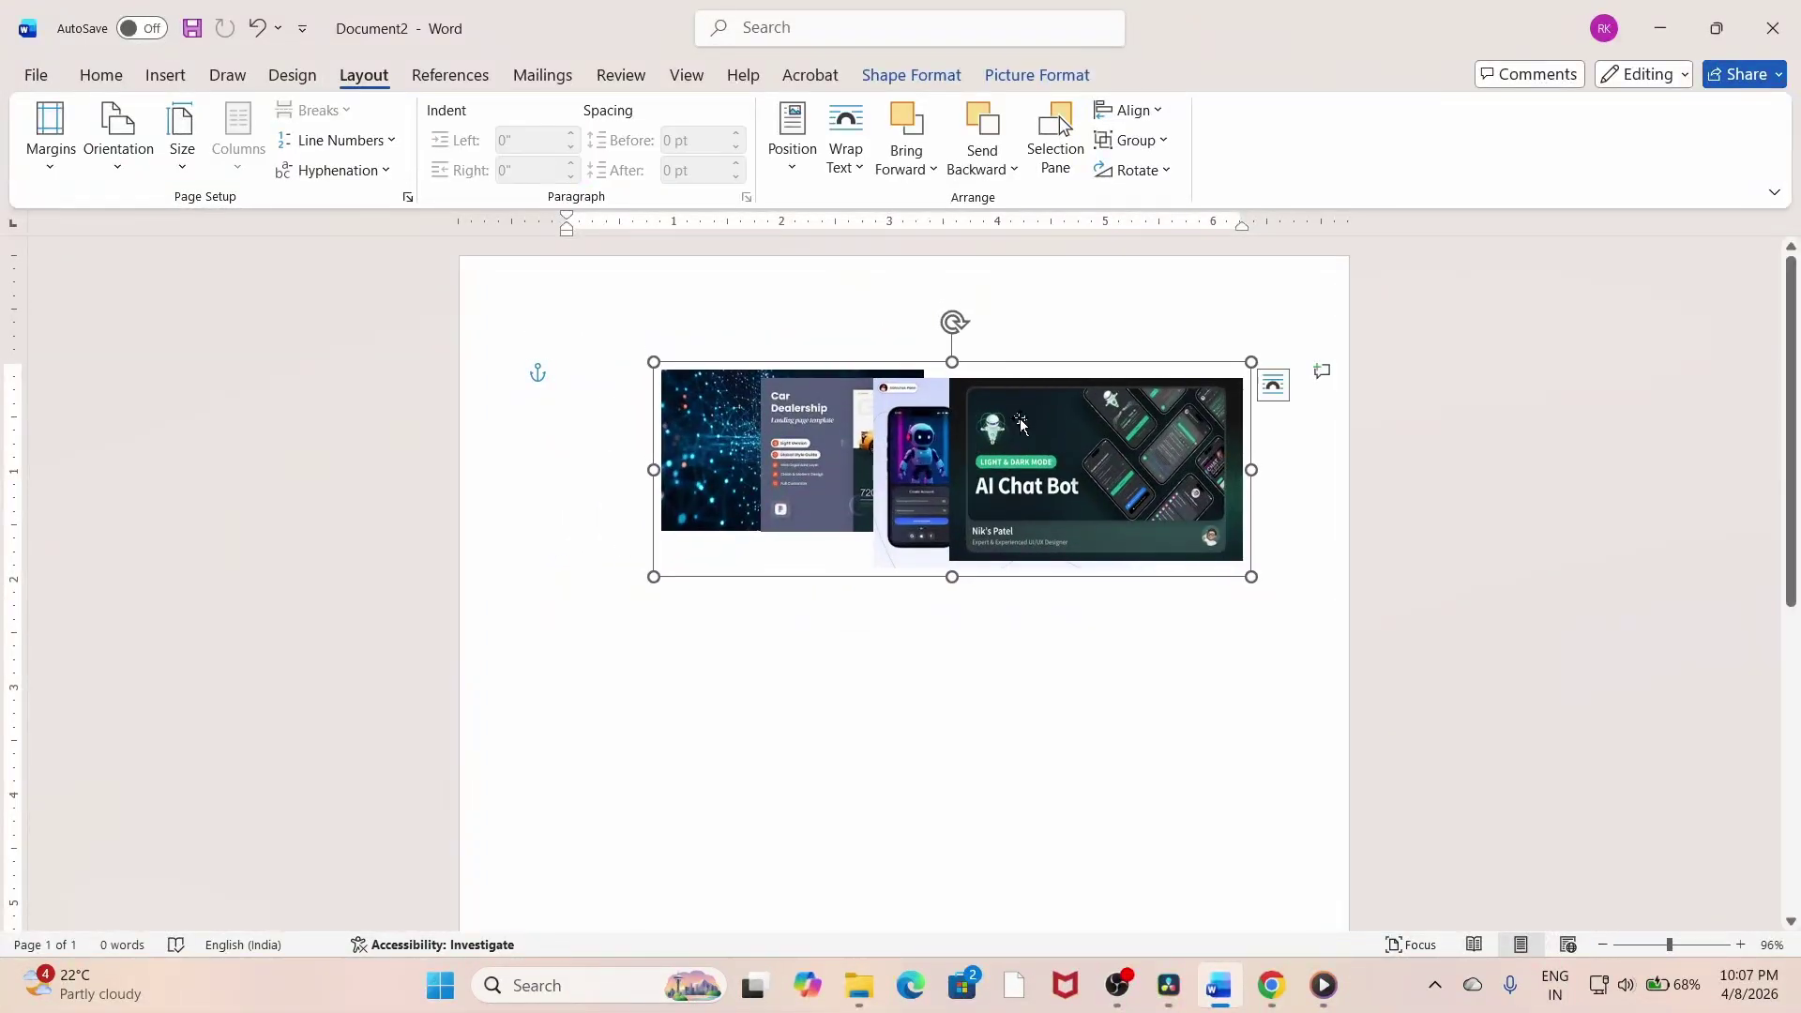
left_click_drag(1020, 419, 1058, 424)
left_click_drag(872, 447, 886, 439)
Ungroup the four pictures and deselect them.
left_click(1152, 143)
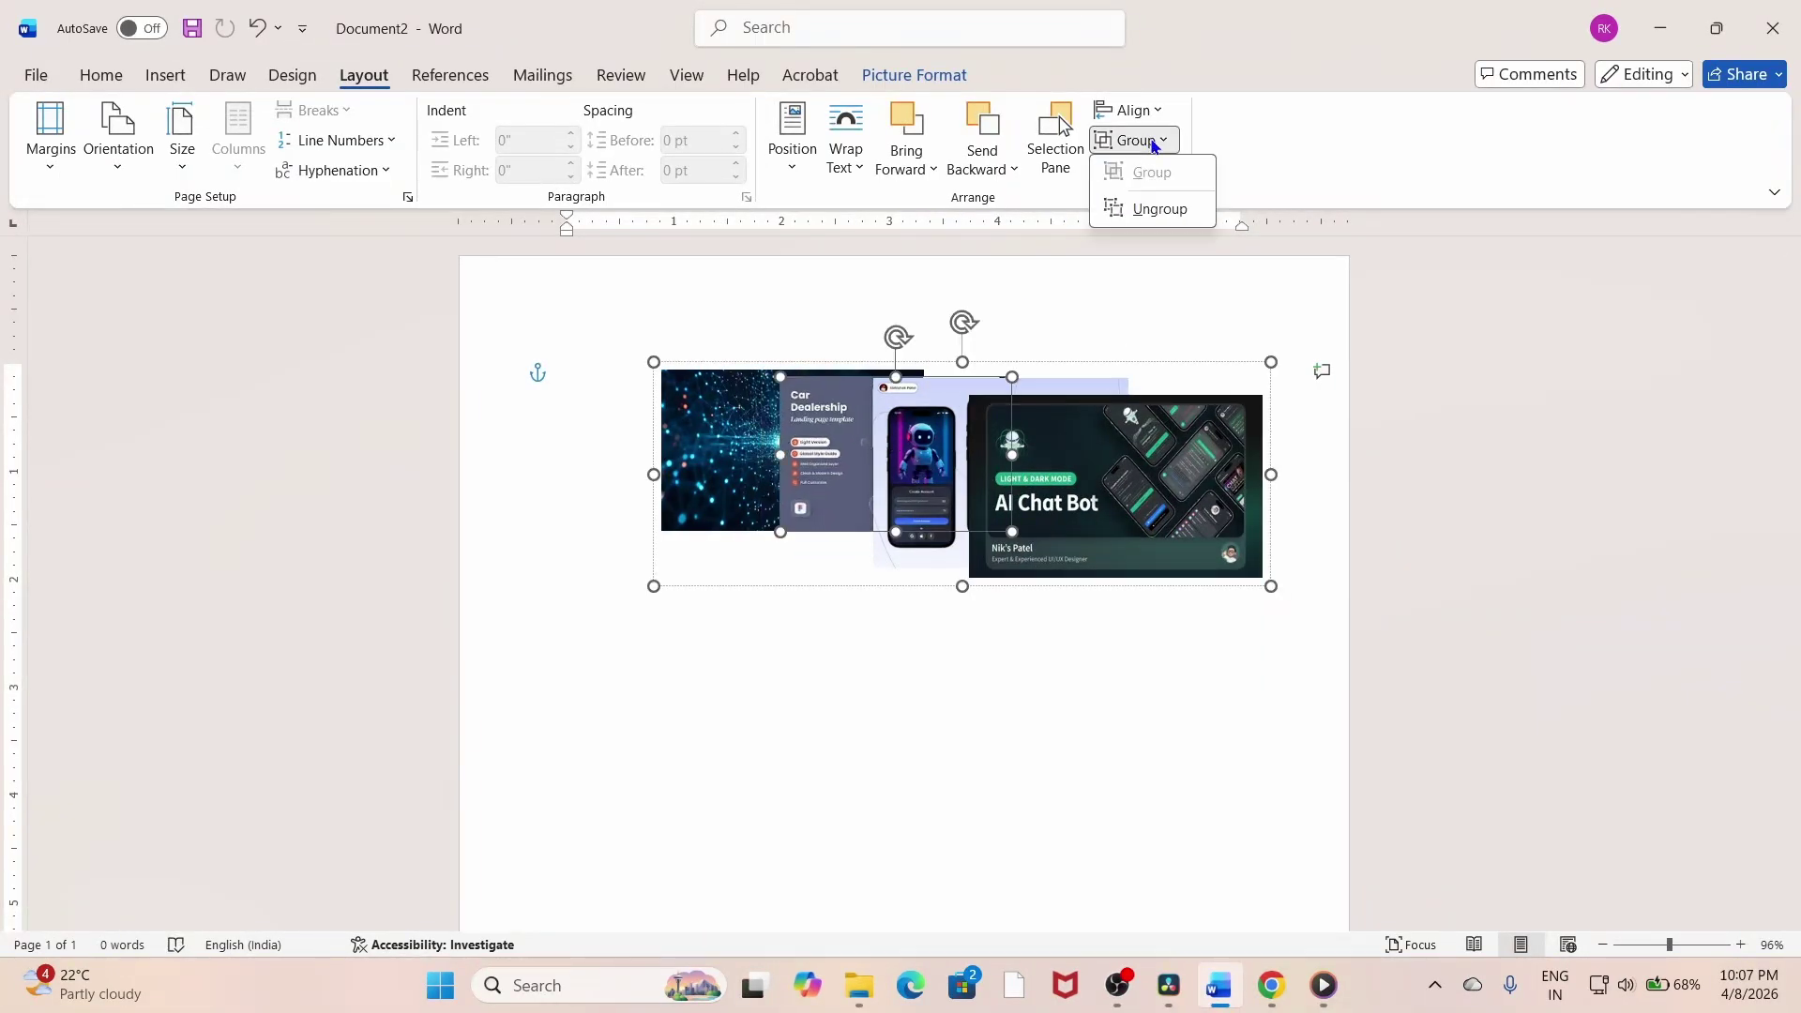
left_click(1115, 208)
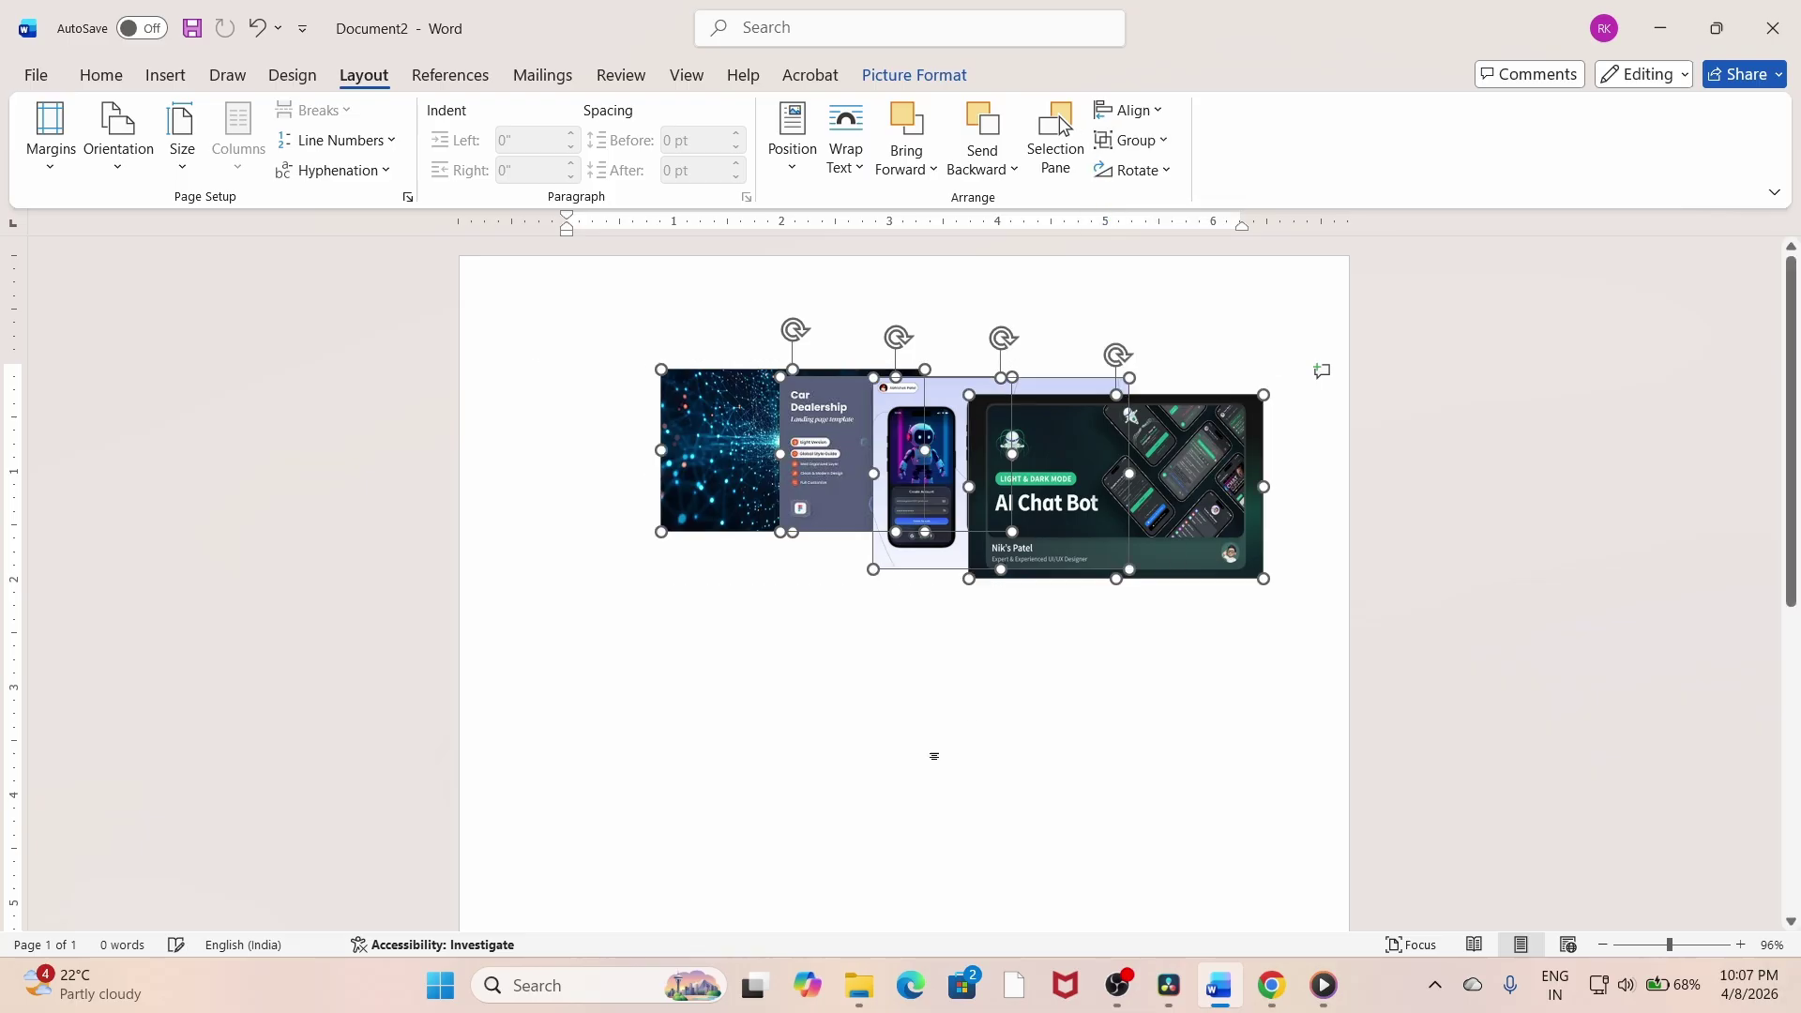
left_click(932, 751)
Select all four pictures together and group them again.
left_click(1148, 526)
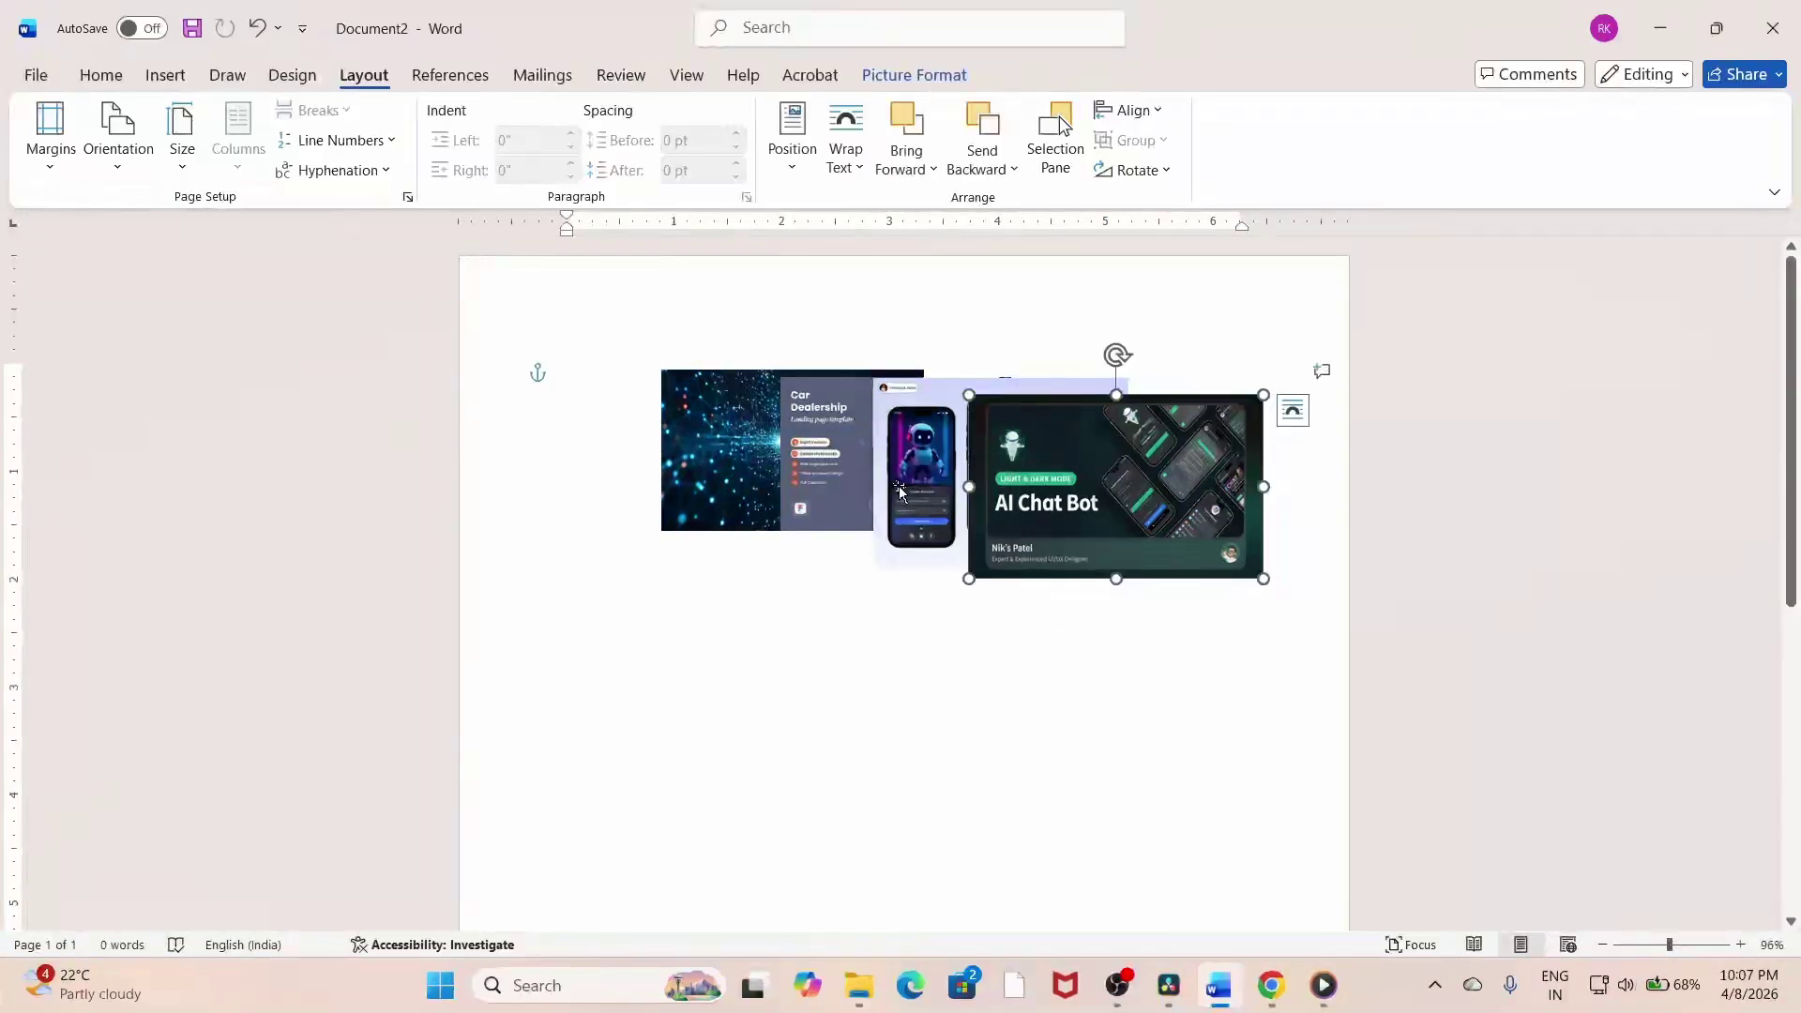
left_click(901, 488, "ctrl")
left_click(833, 472, "ctrl")
left_click(738, 469, "ctrl")
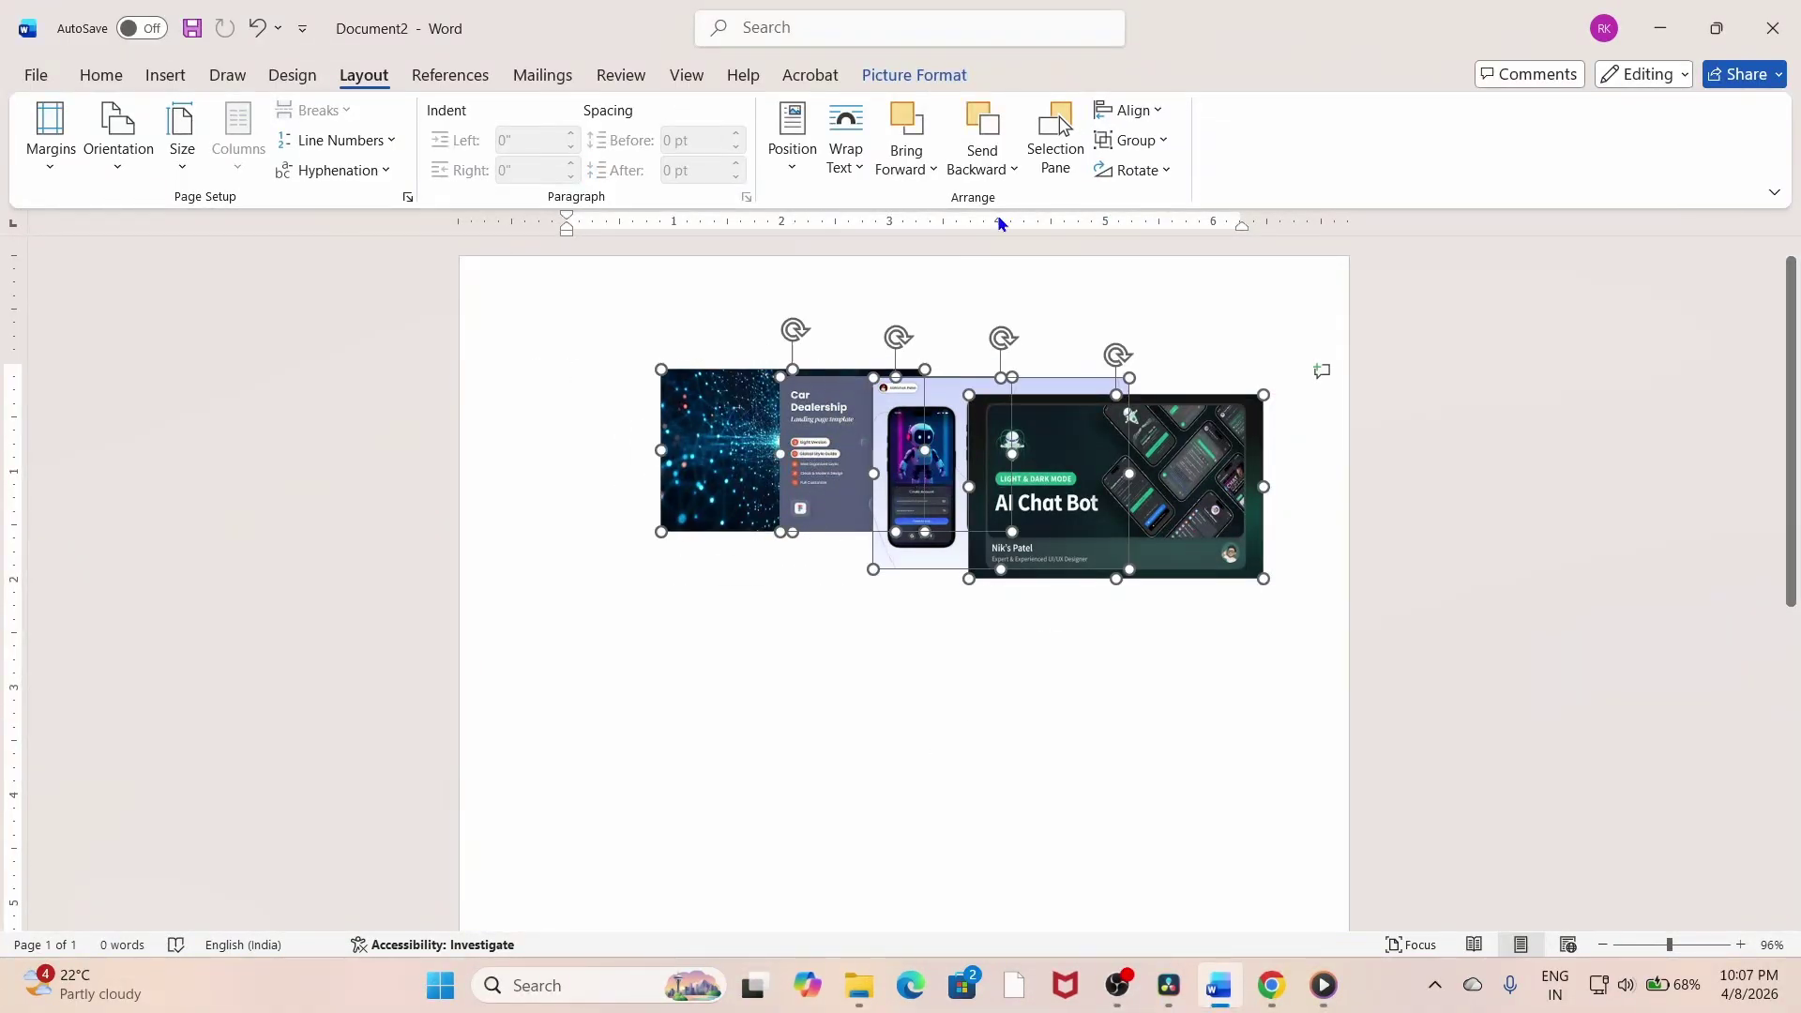
left_click(1135, 141)
left_click(1152, 172)
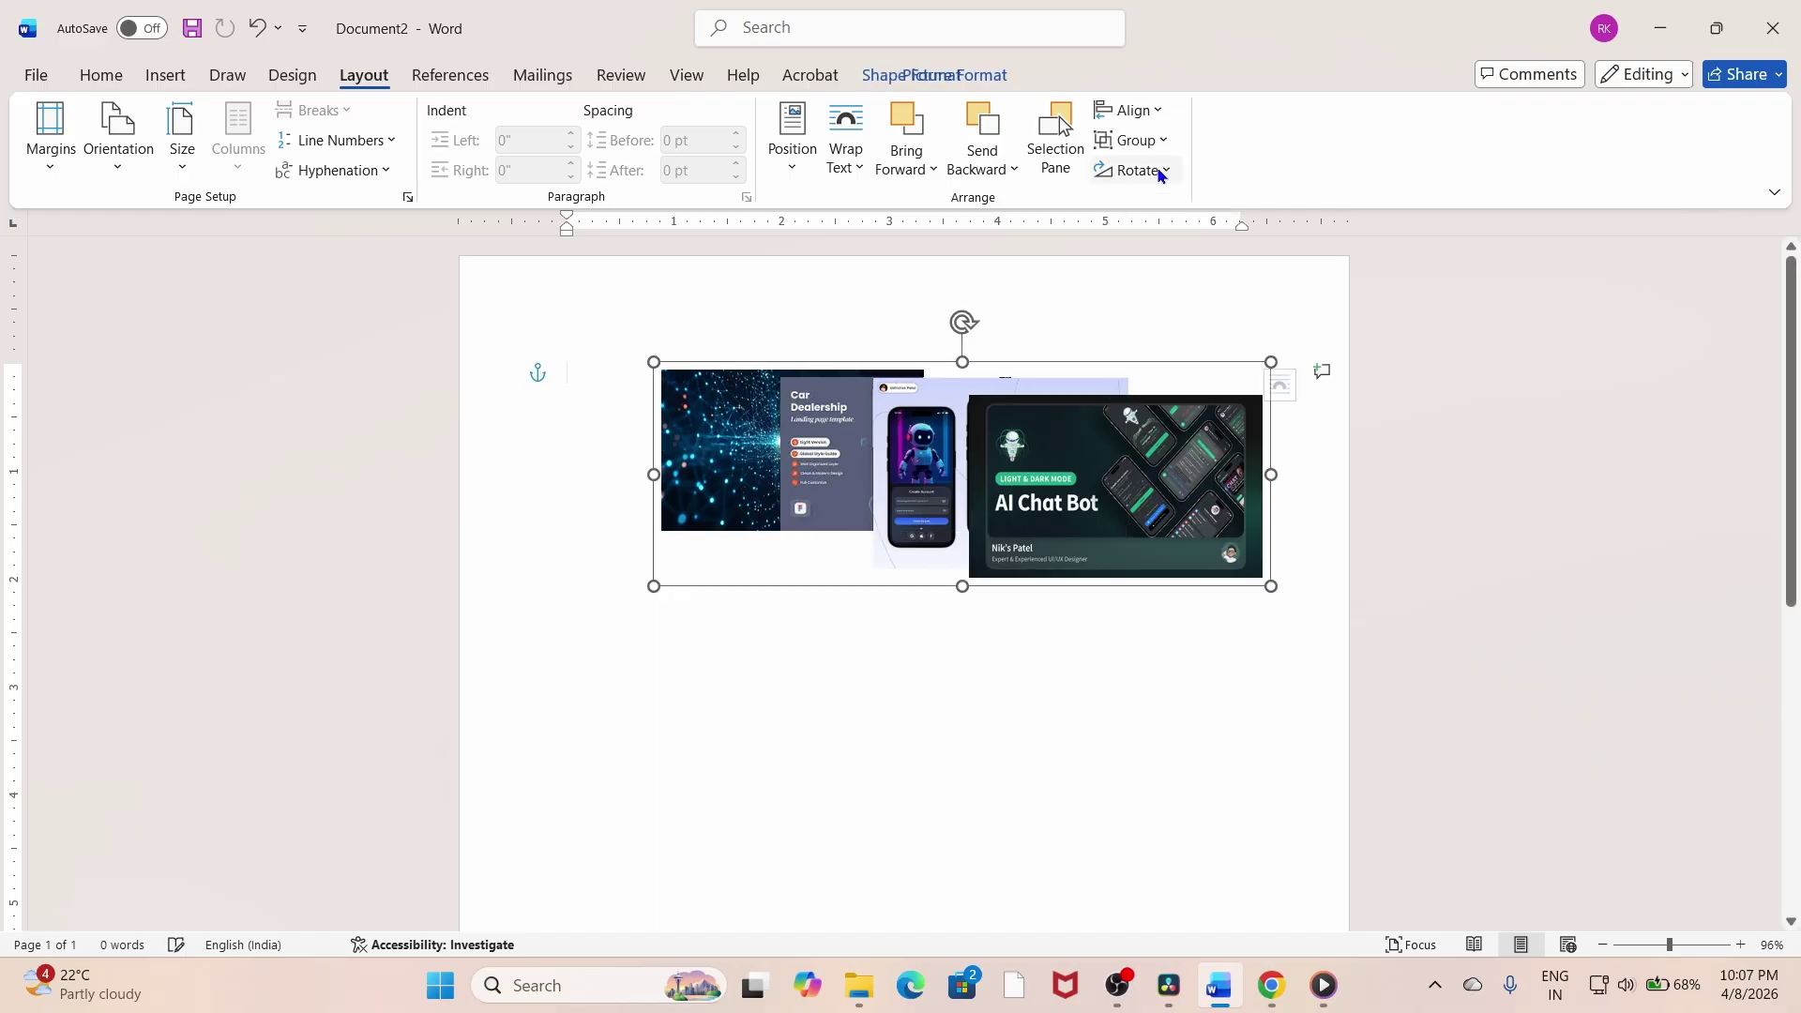
Move the grouped pictures slightly left and ungroup them.
left_click_drag(1056, 405, 971, 360)
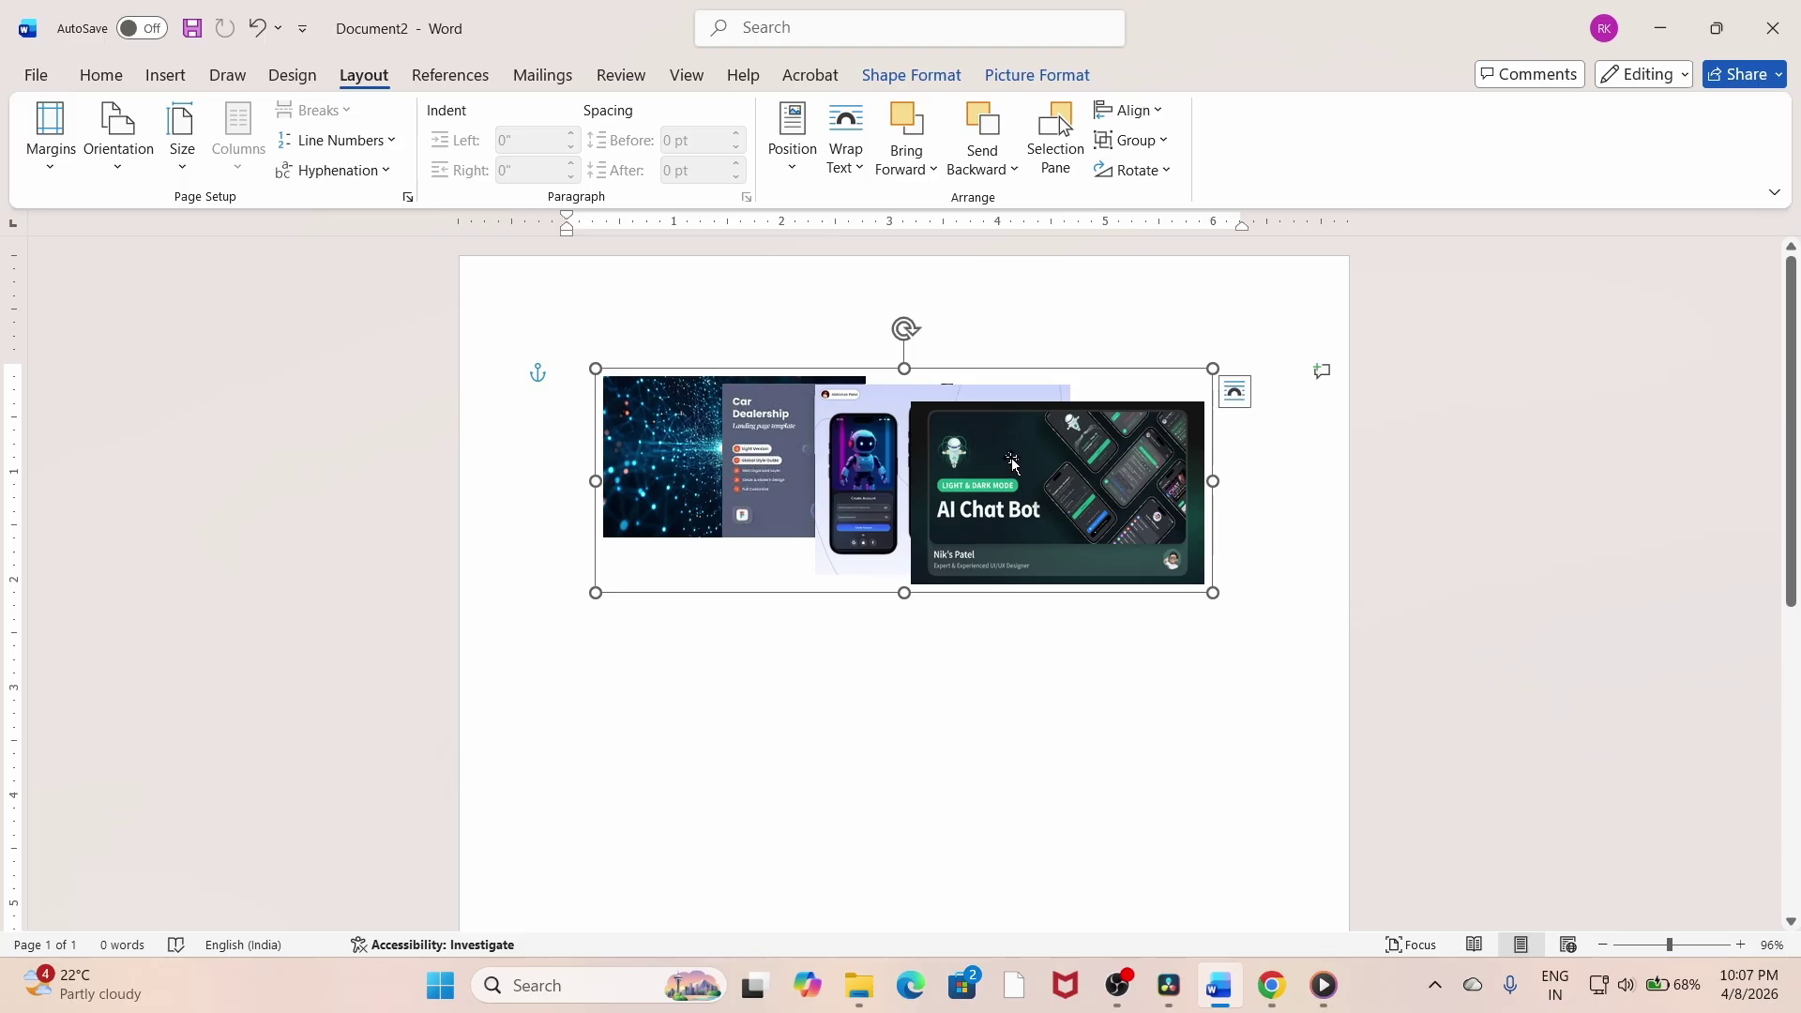
left_click(1140, 141)
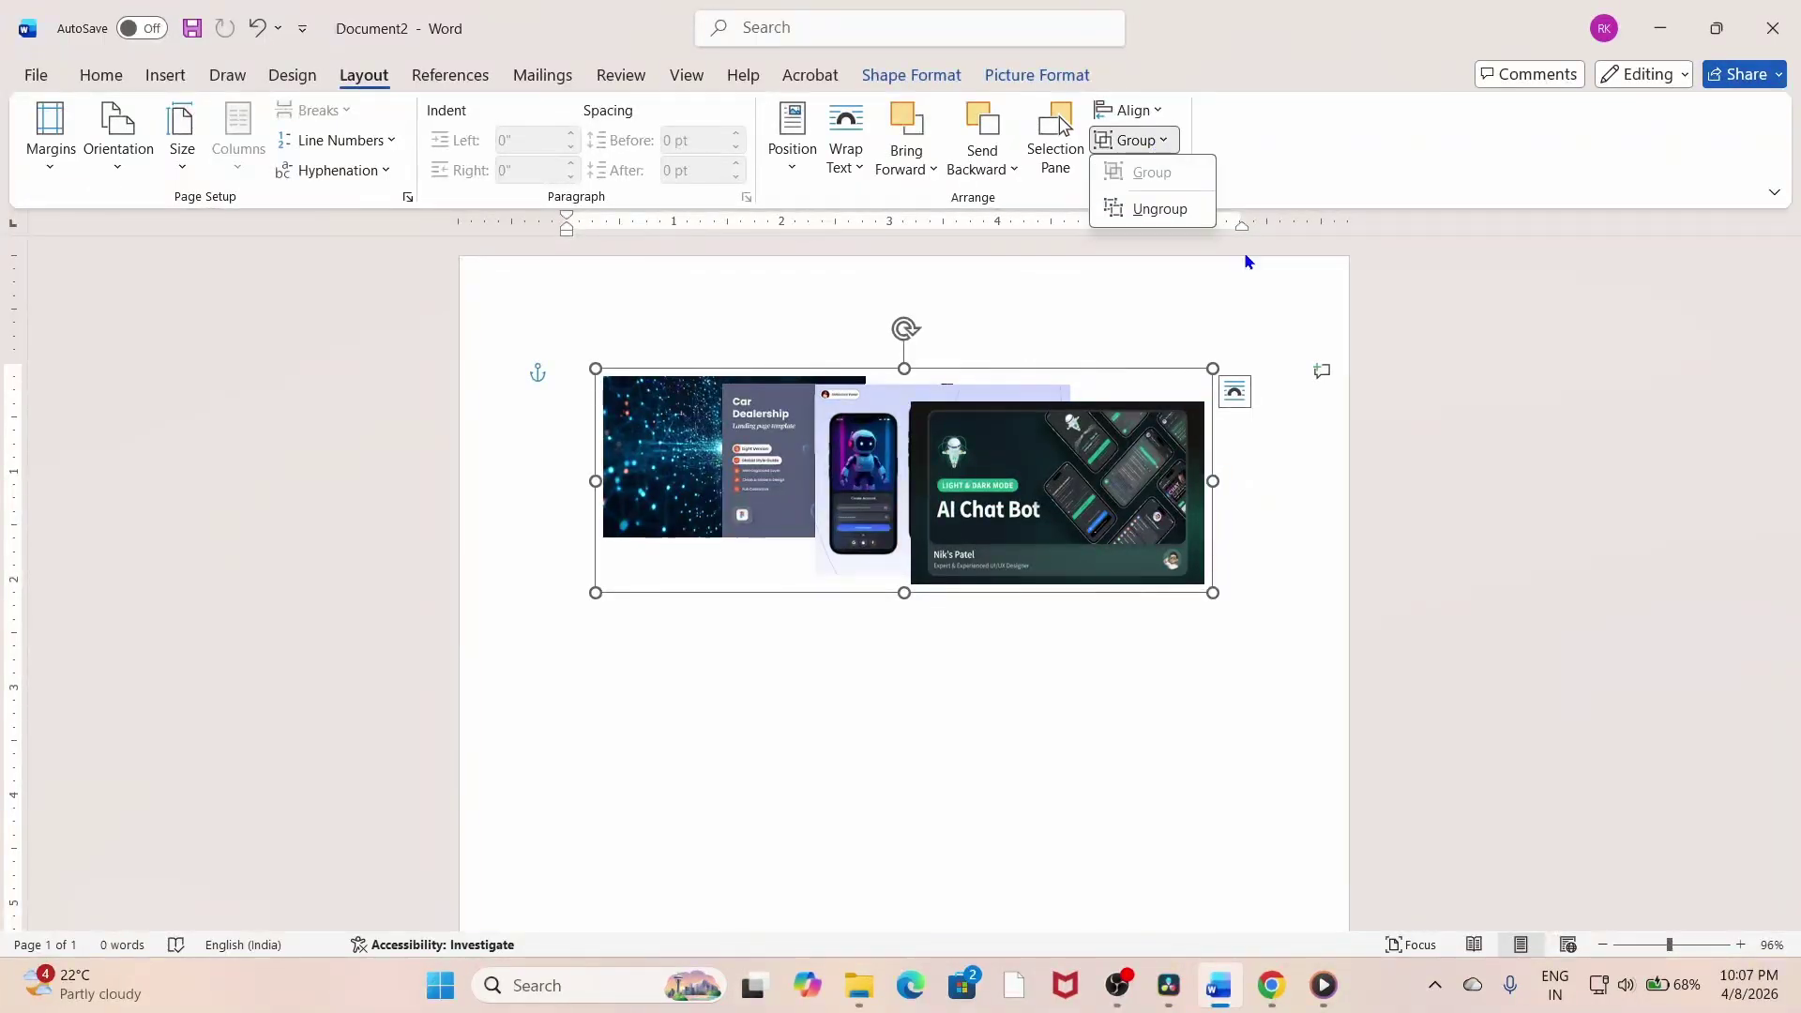
left_click(1125, 210)
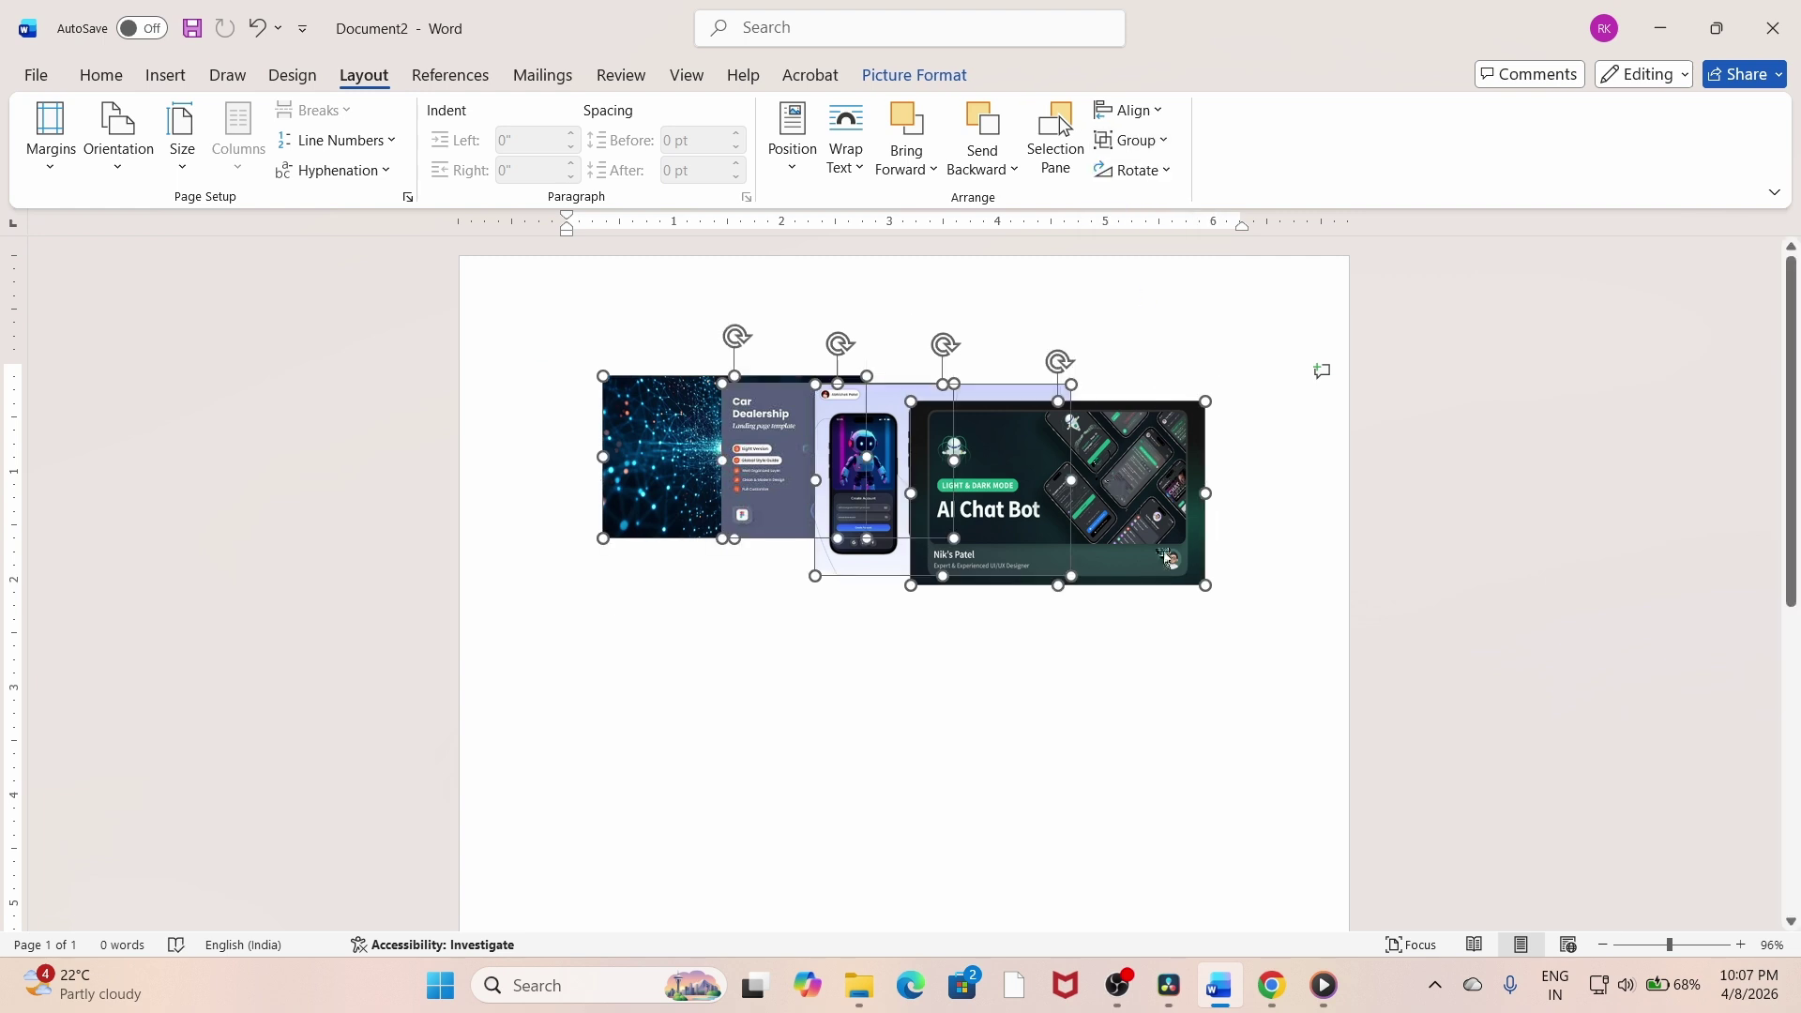
Move all four pictures separately down the page, with the AI Chat Bot apart on the right and the phone mockups lowest.
left_click_drag(1099, 464, 1126, 522)
left_click_drag(975, 459, 920, 666)
left_click_drag(834, 422, 823, 568)
left_click_drag(760, 451, 737, 552)
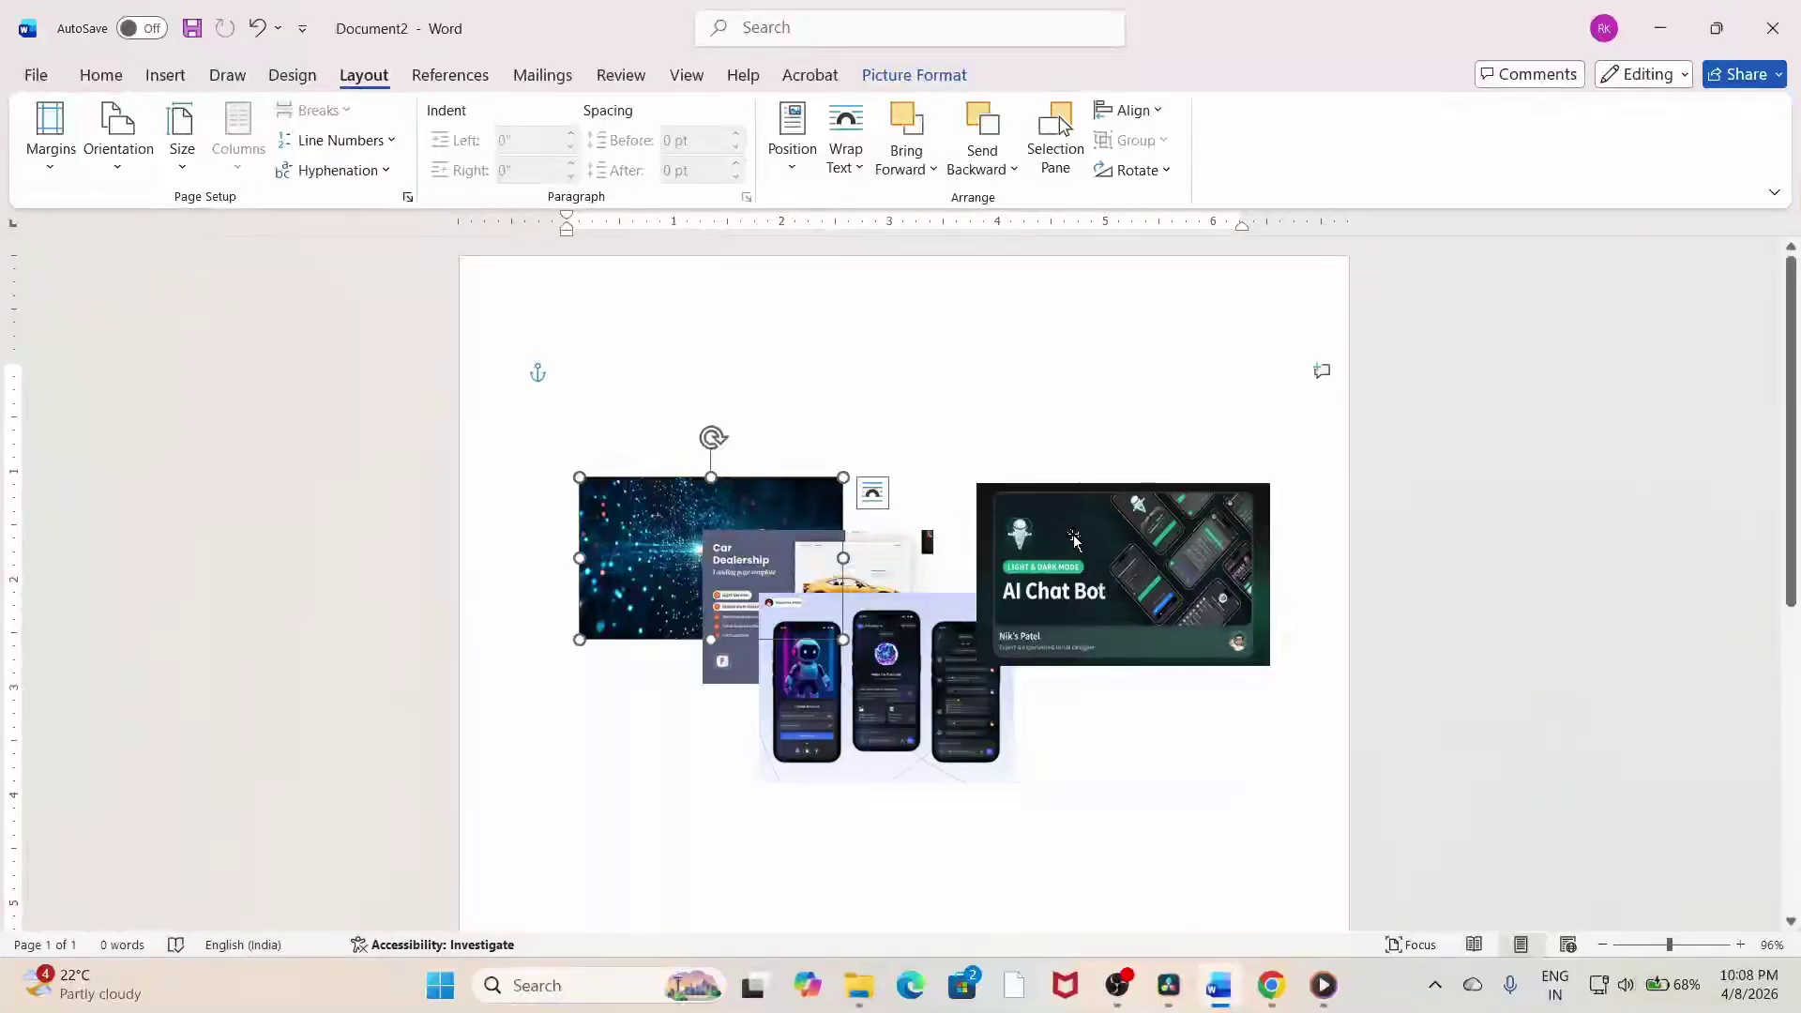
left_click(895, 694)
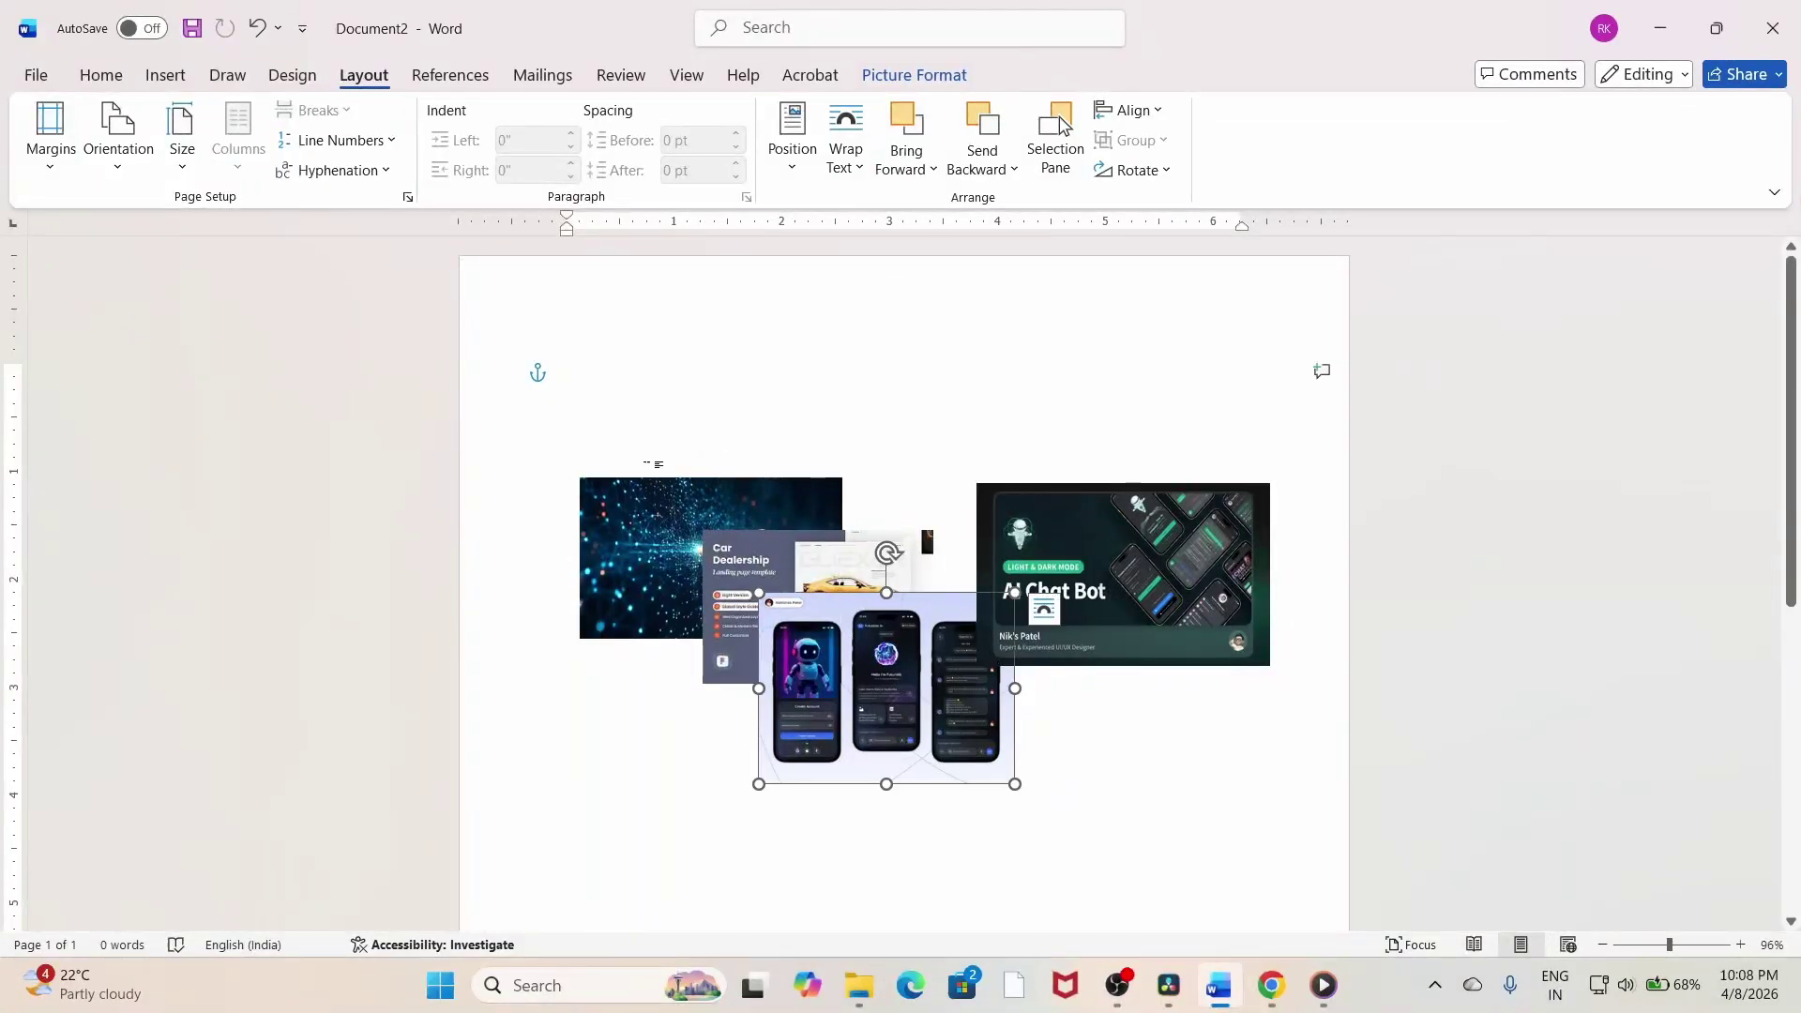
Delete the blue hand picture and the AI Chat Bot picture.
left_click(651, 516)
key("Delete")
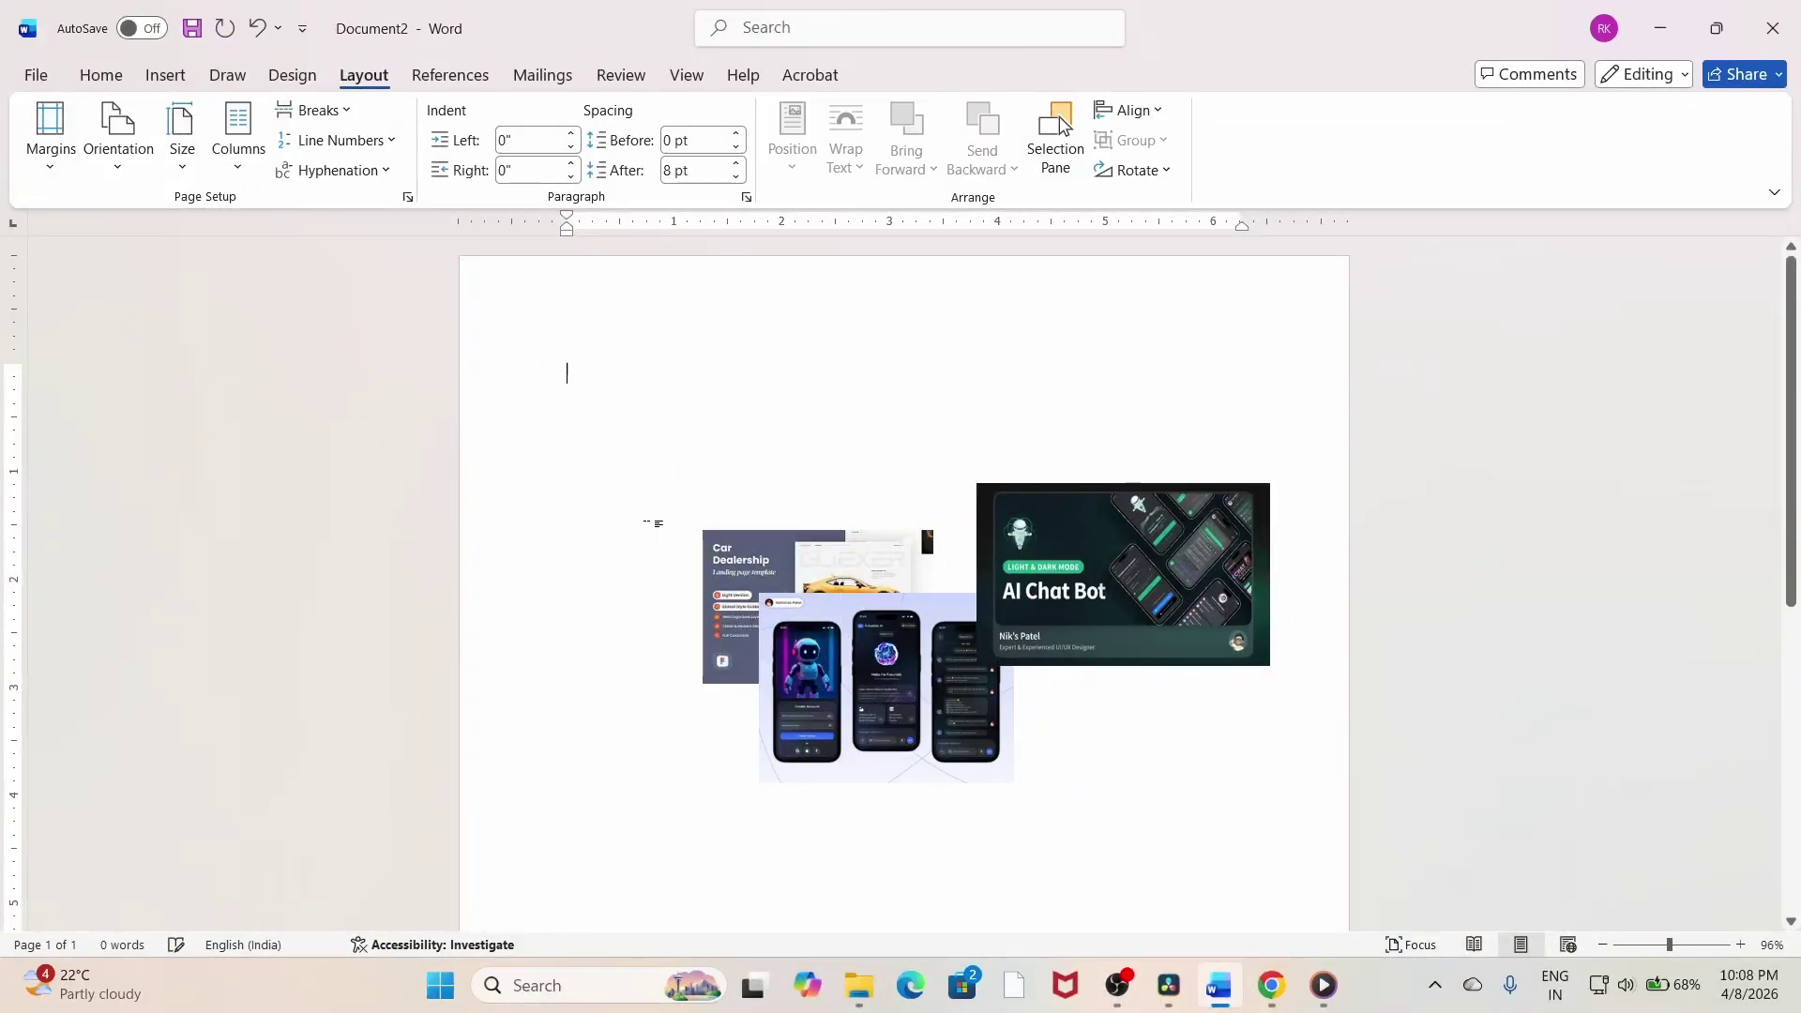
left_click(1077, 607)
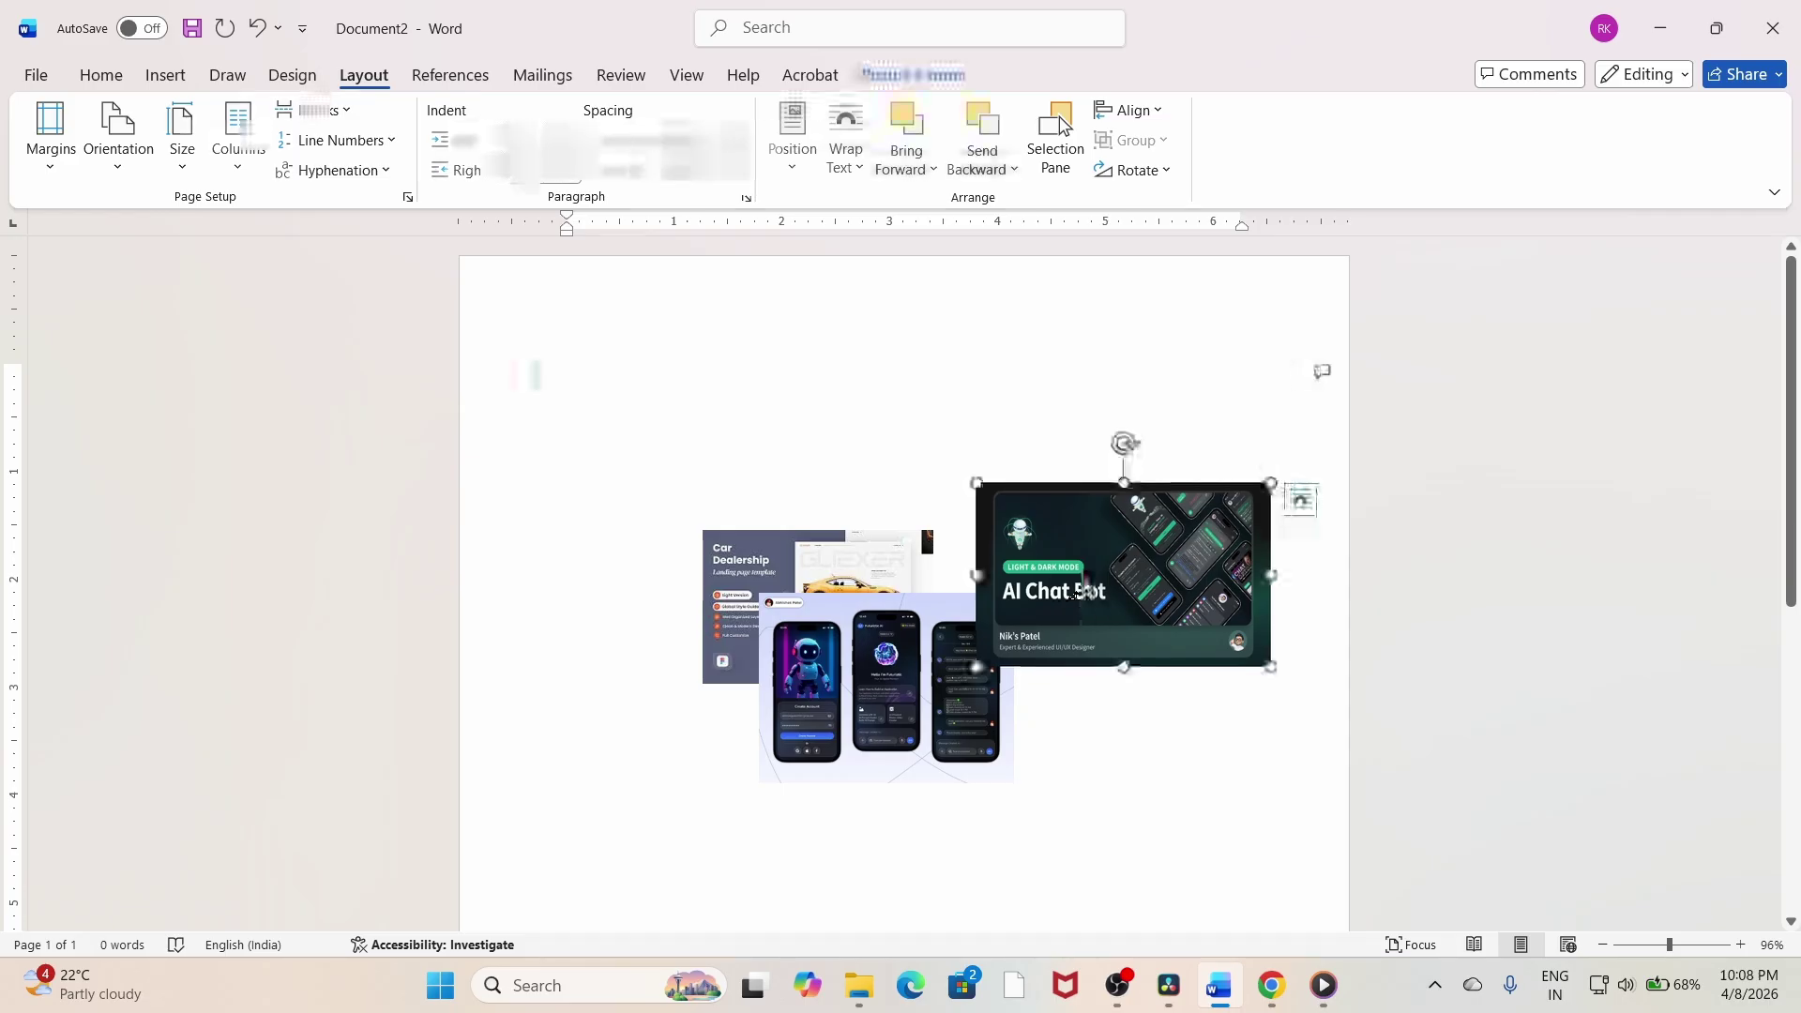
key("Delete")
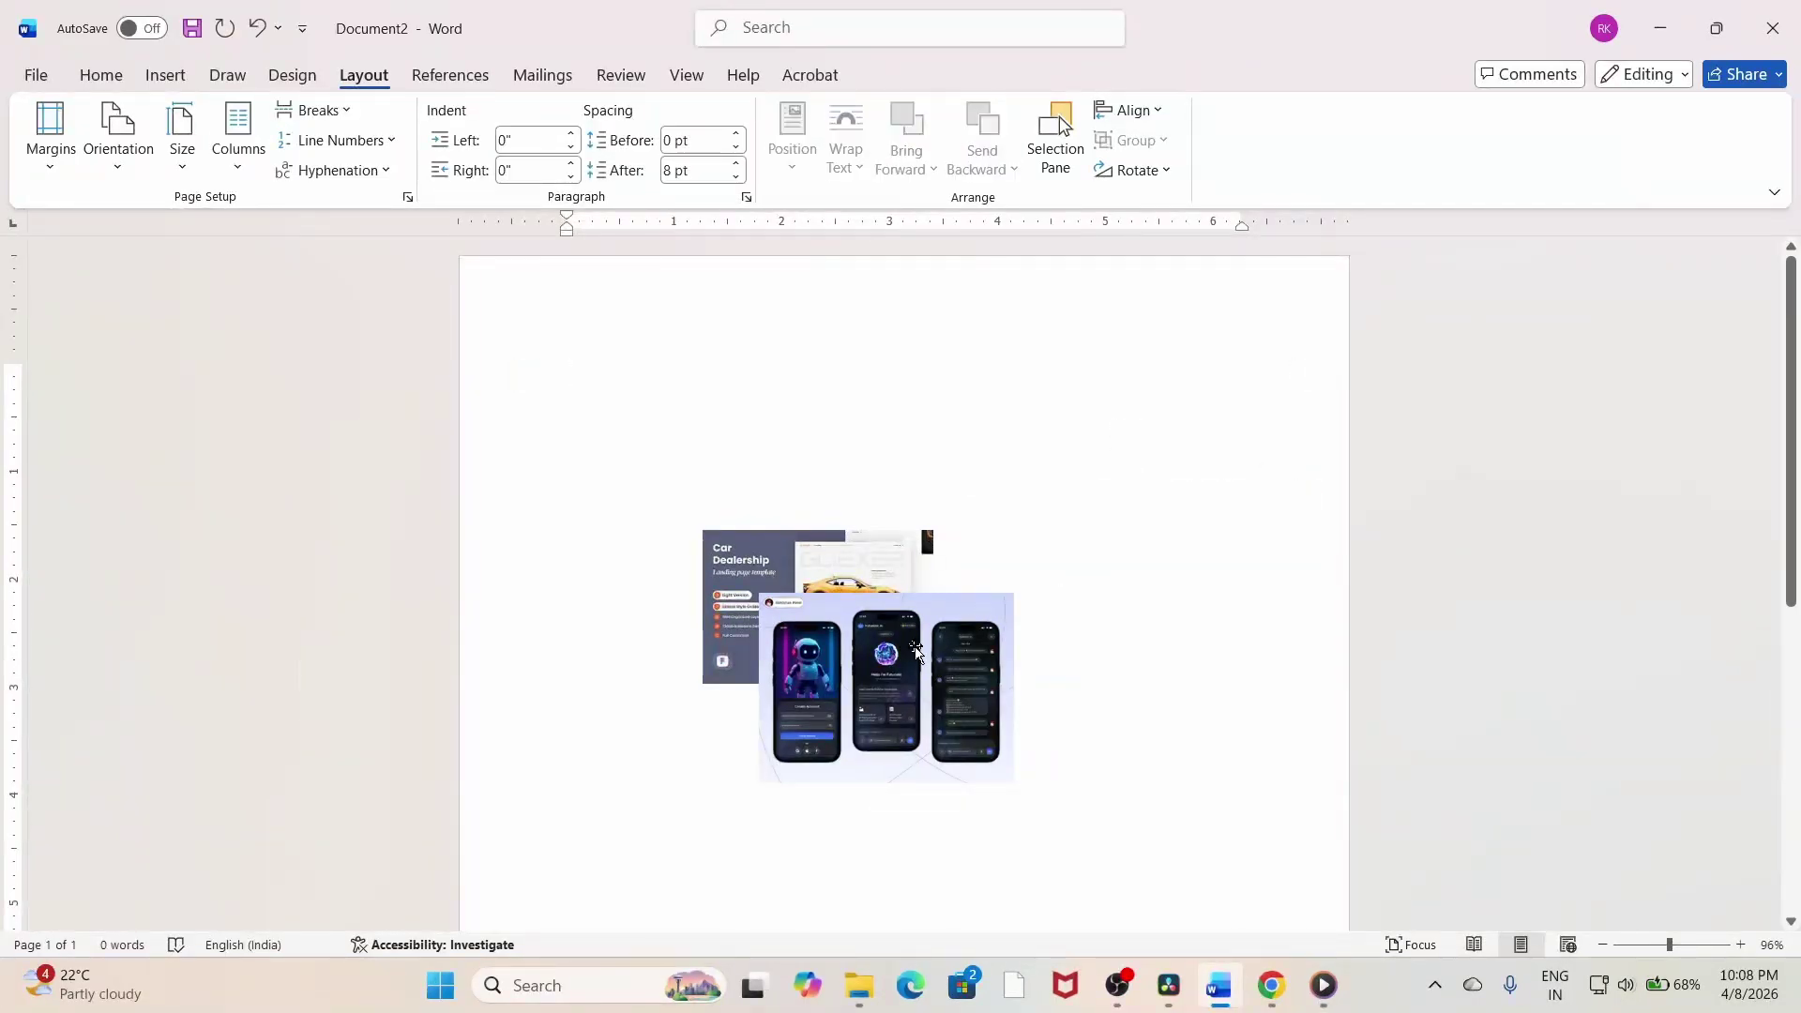
Move the Car Dealership picture above the phone mockups, enlarge it to nearly twice its width and shift it slightly up and left.
left_click_drag(814, 545, 810, 390)
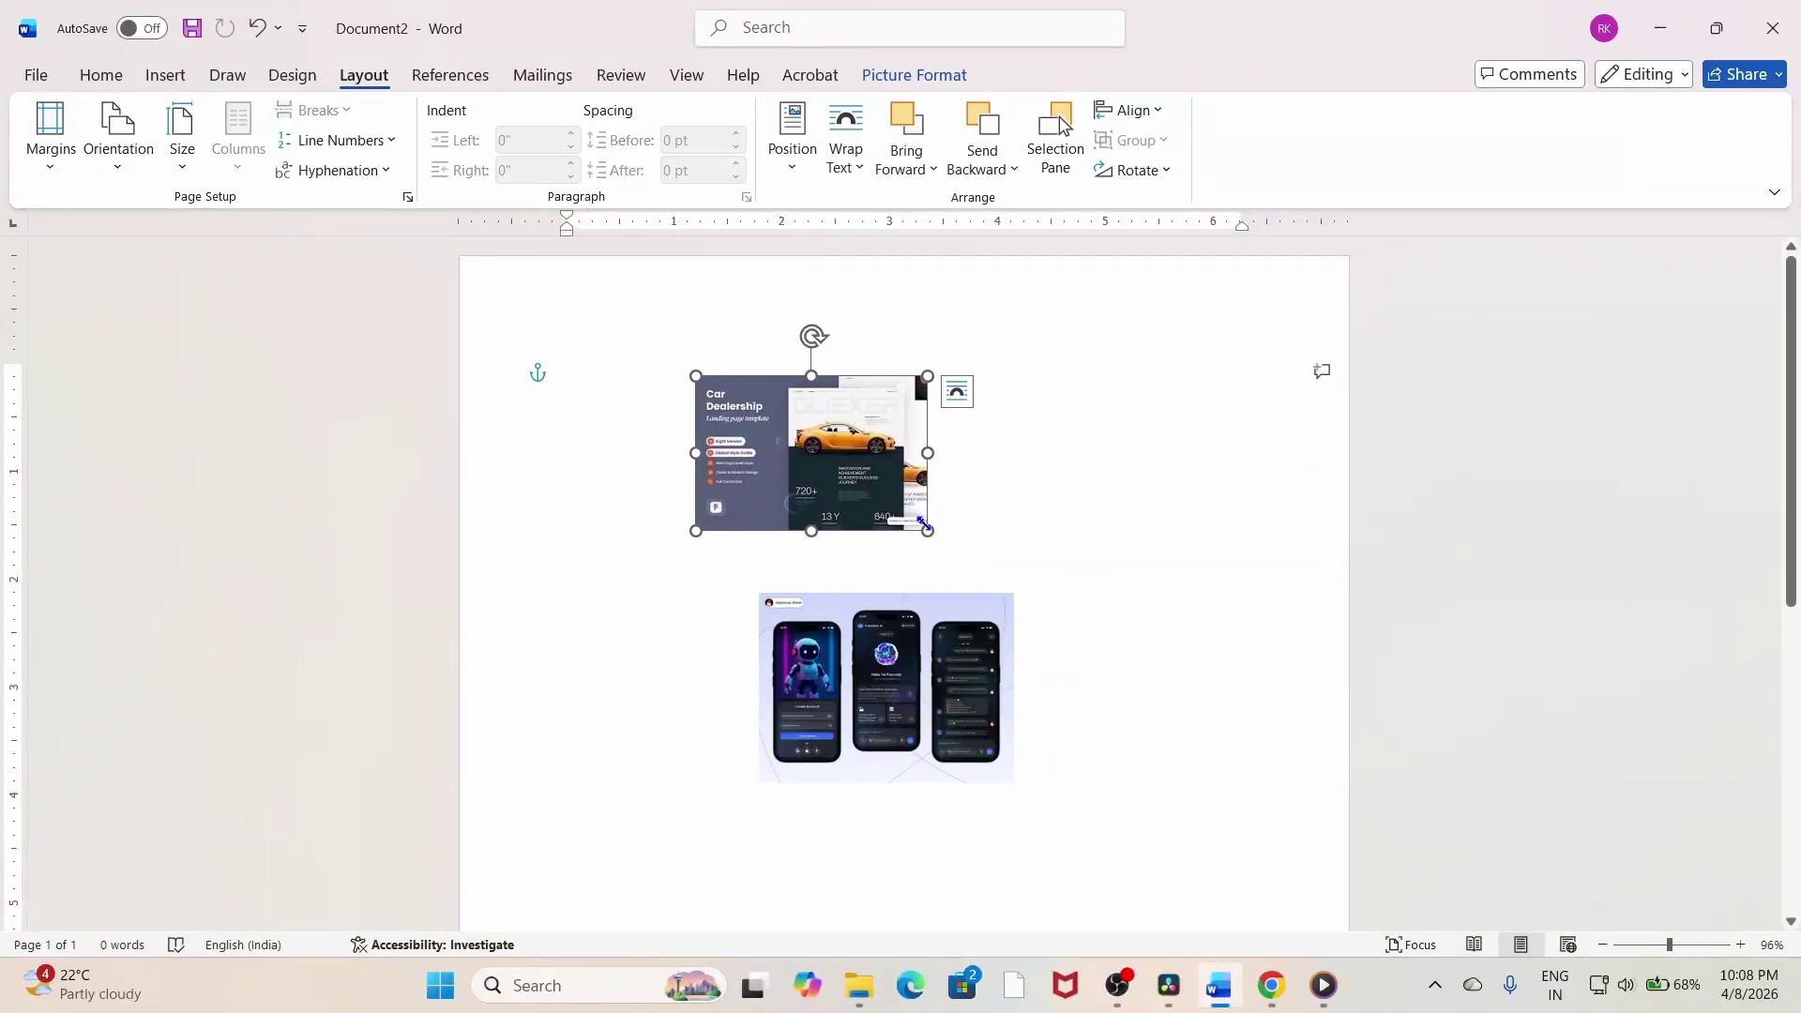
left_click_drag(923, 525, 1032, 603)
left_click(915, 800)
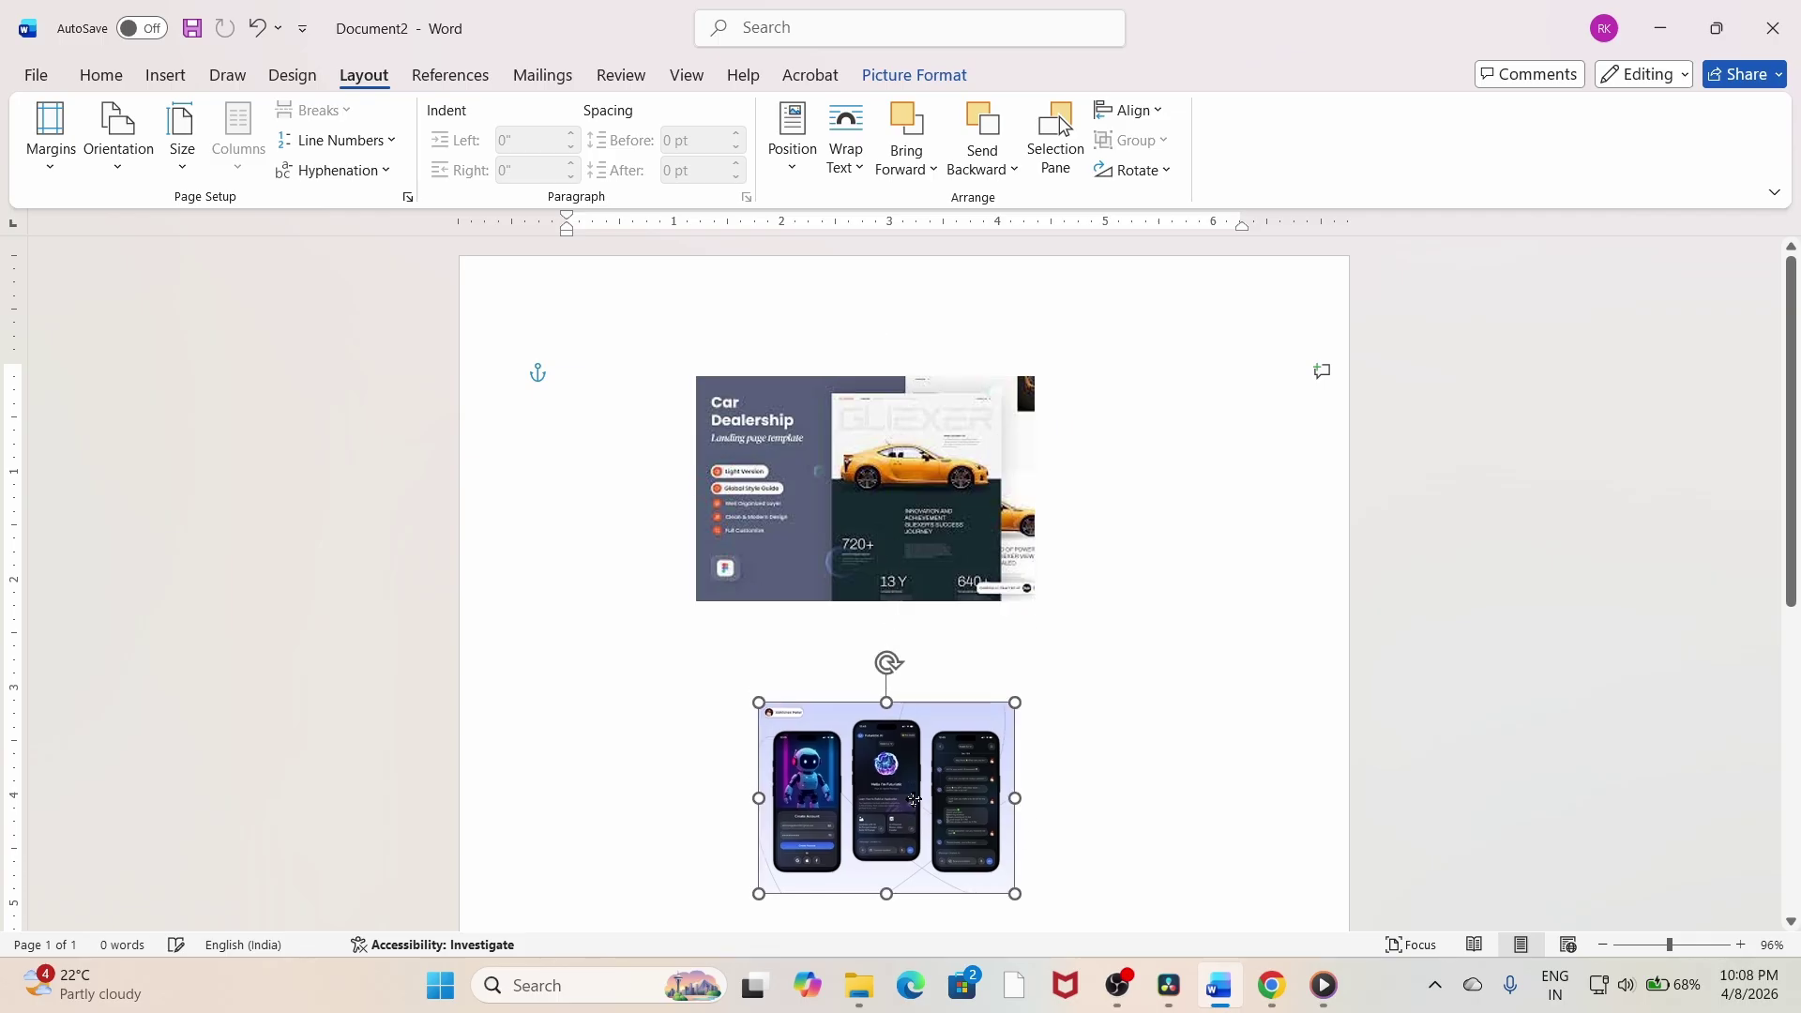
left_click(1027, 591)
left_click_drag(1036, 599, 1127, 663)
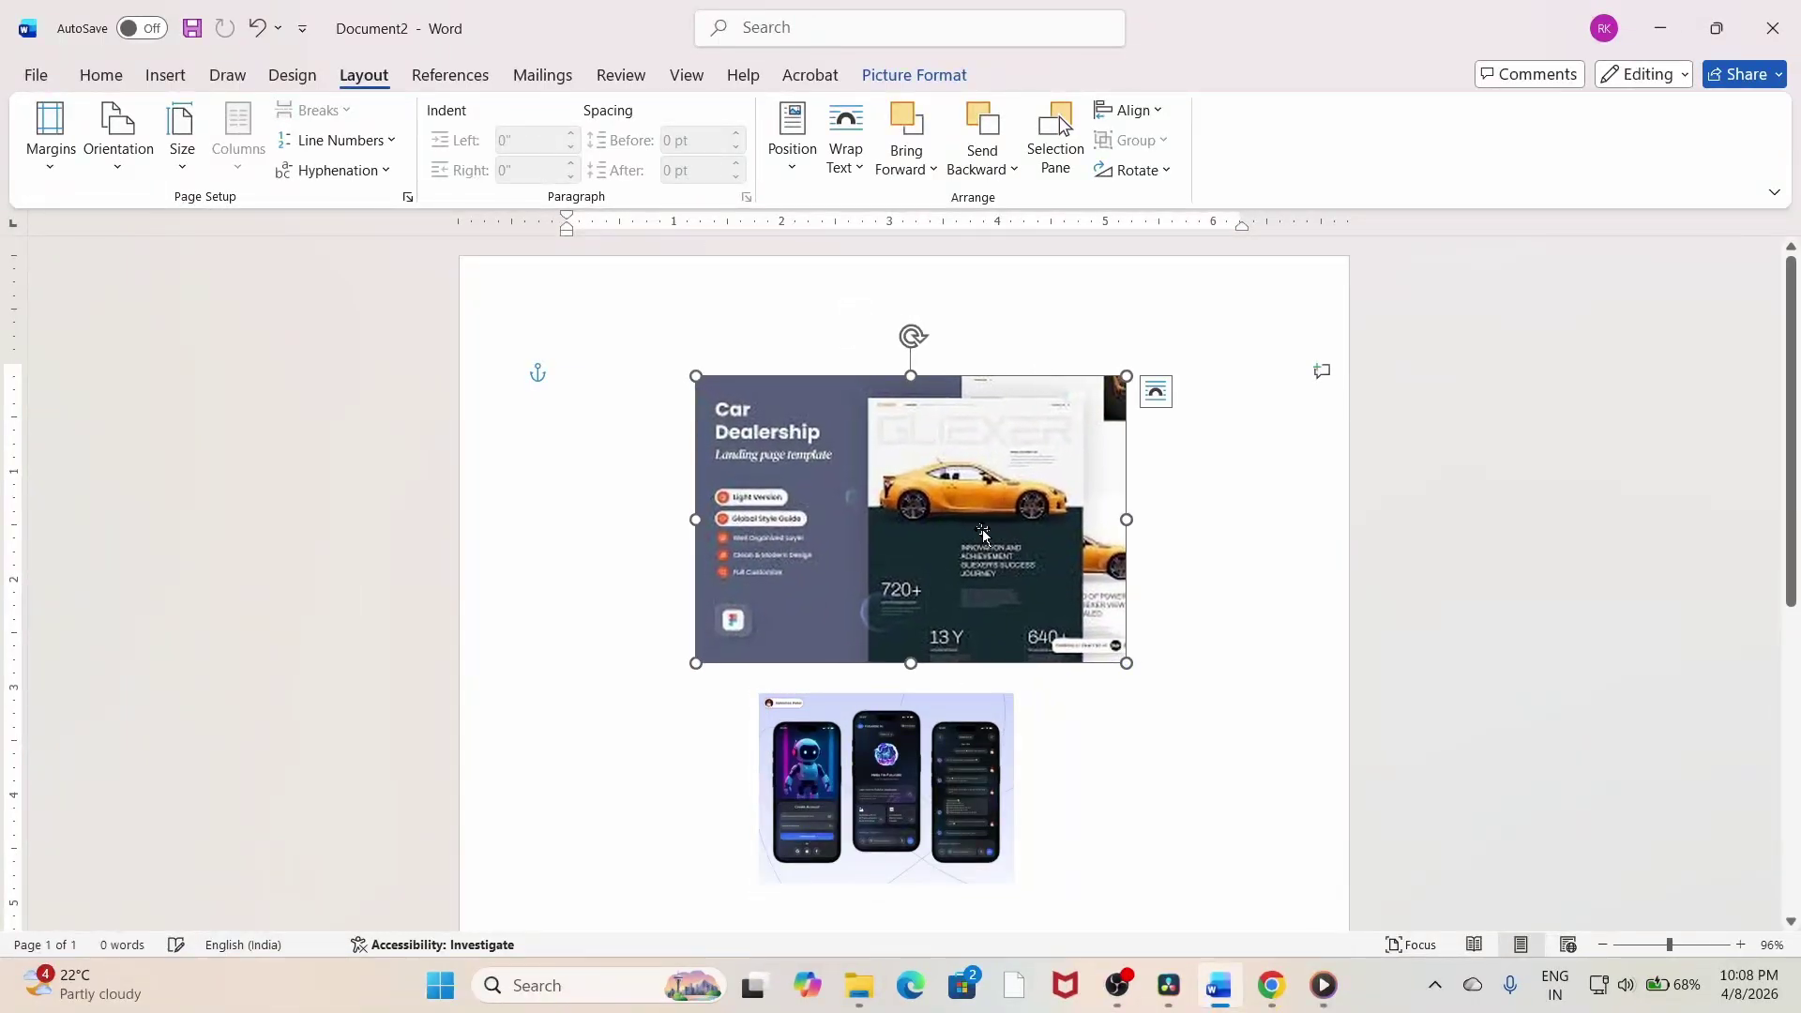
left_click_drag(971, 446, 929, 405)
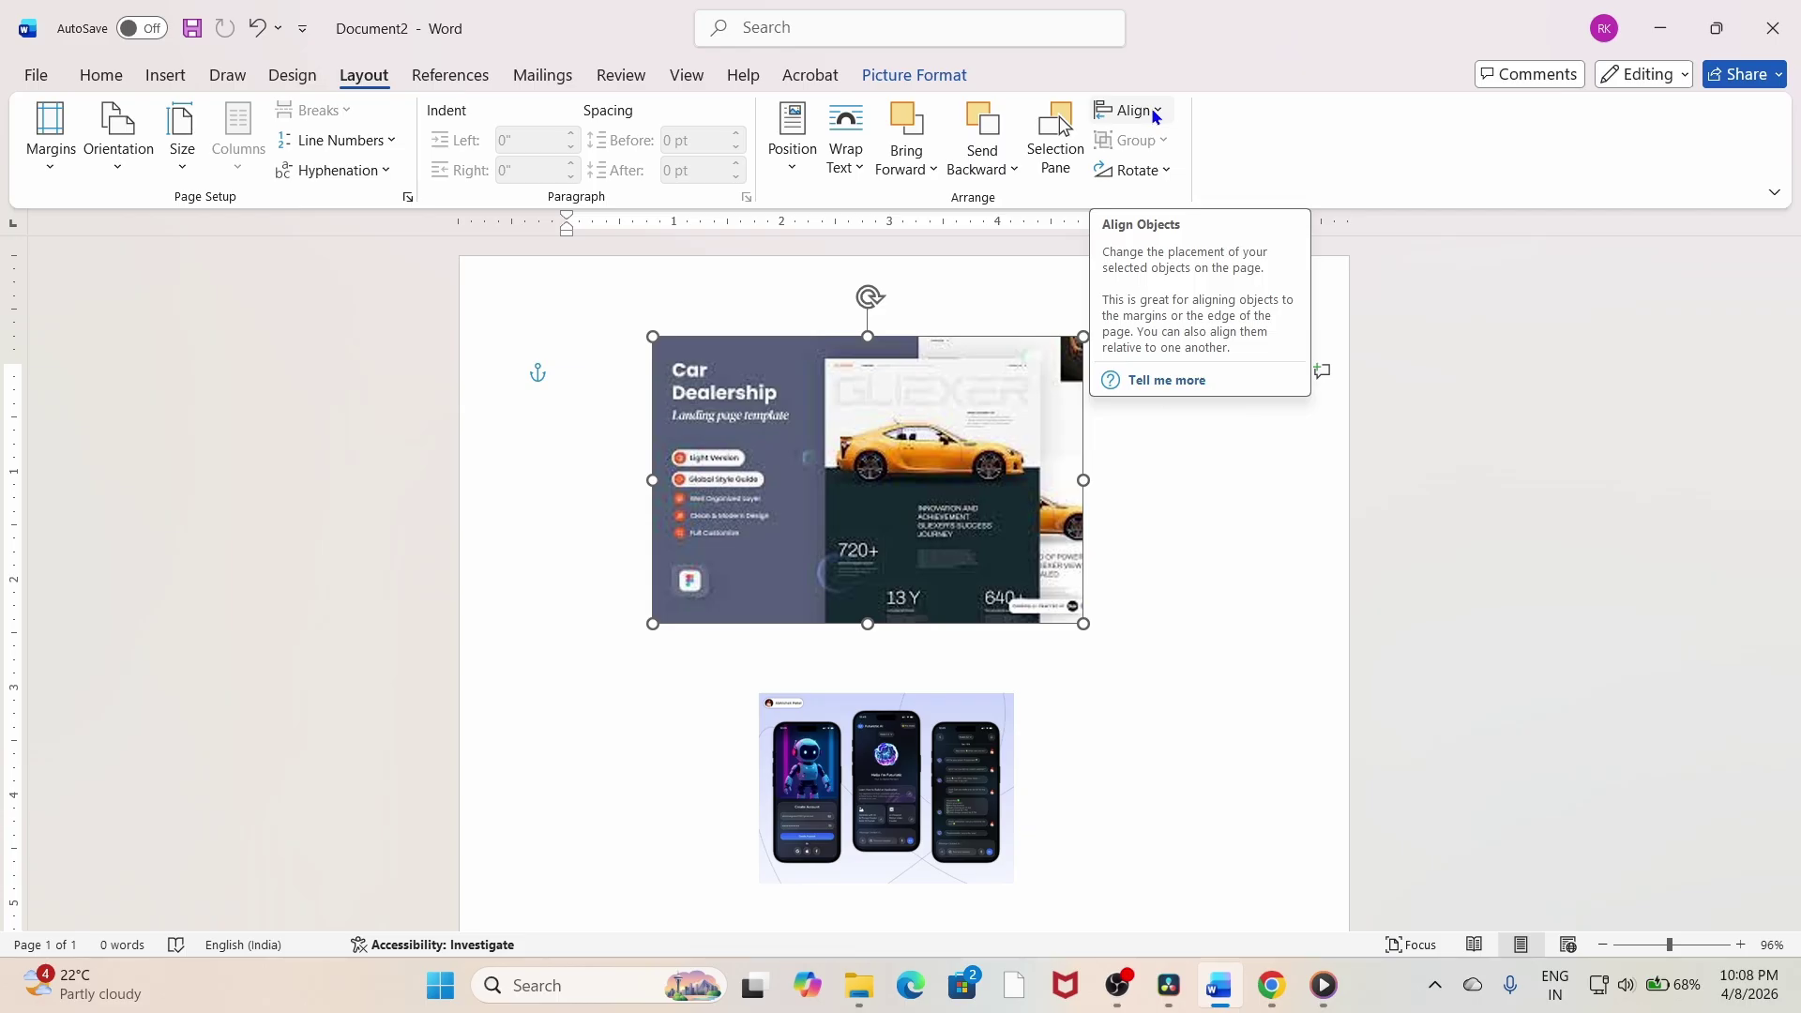
left_click(101, 75)
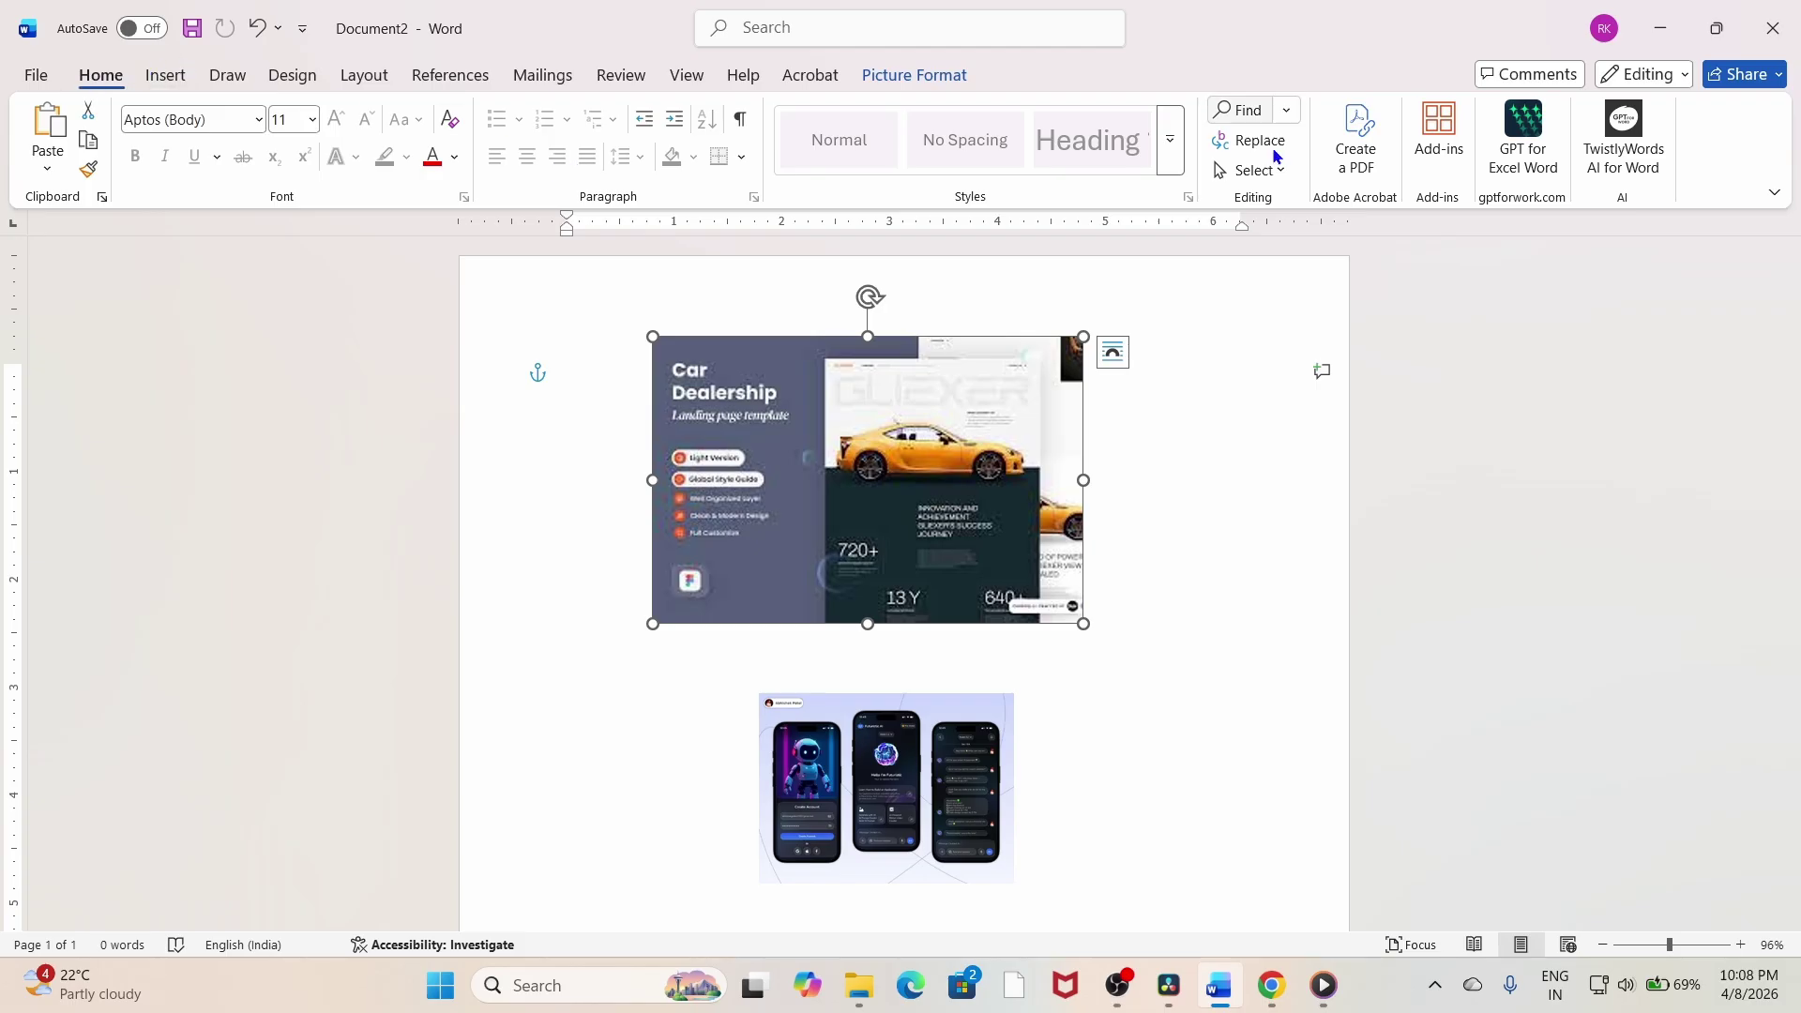
left_click(363, 75)
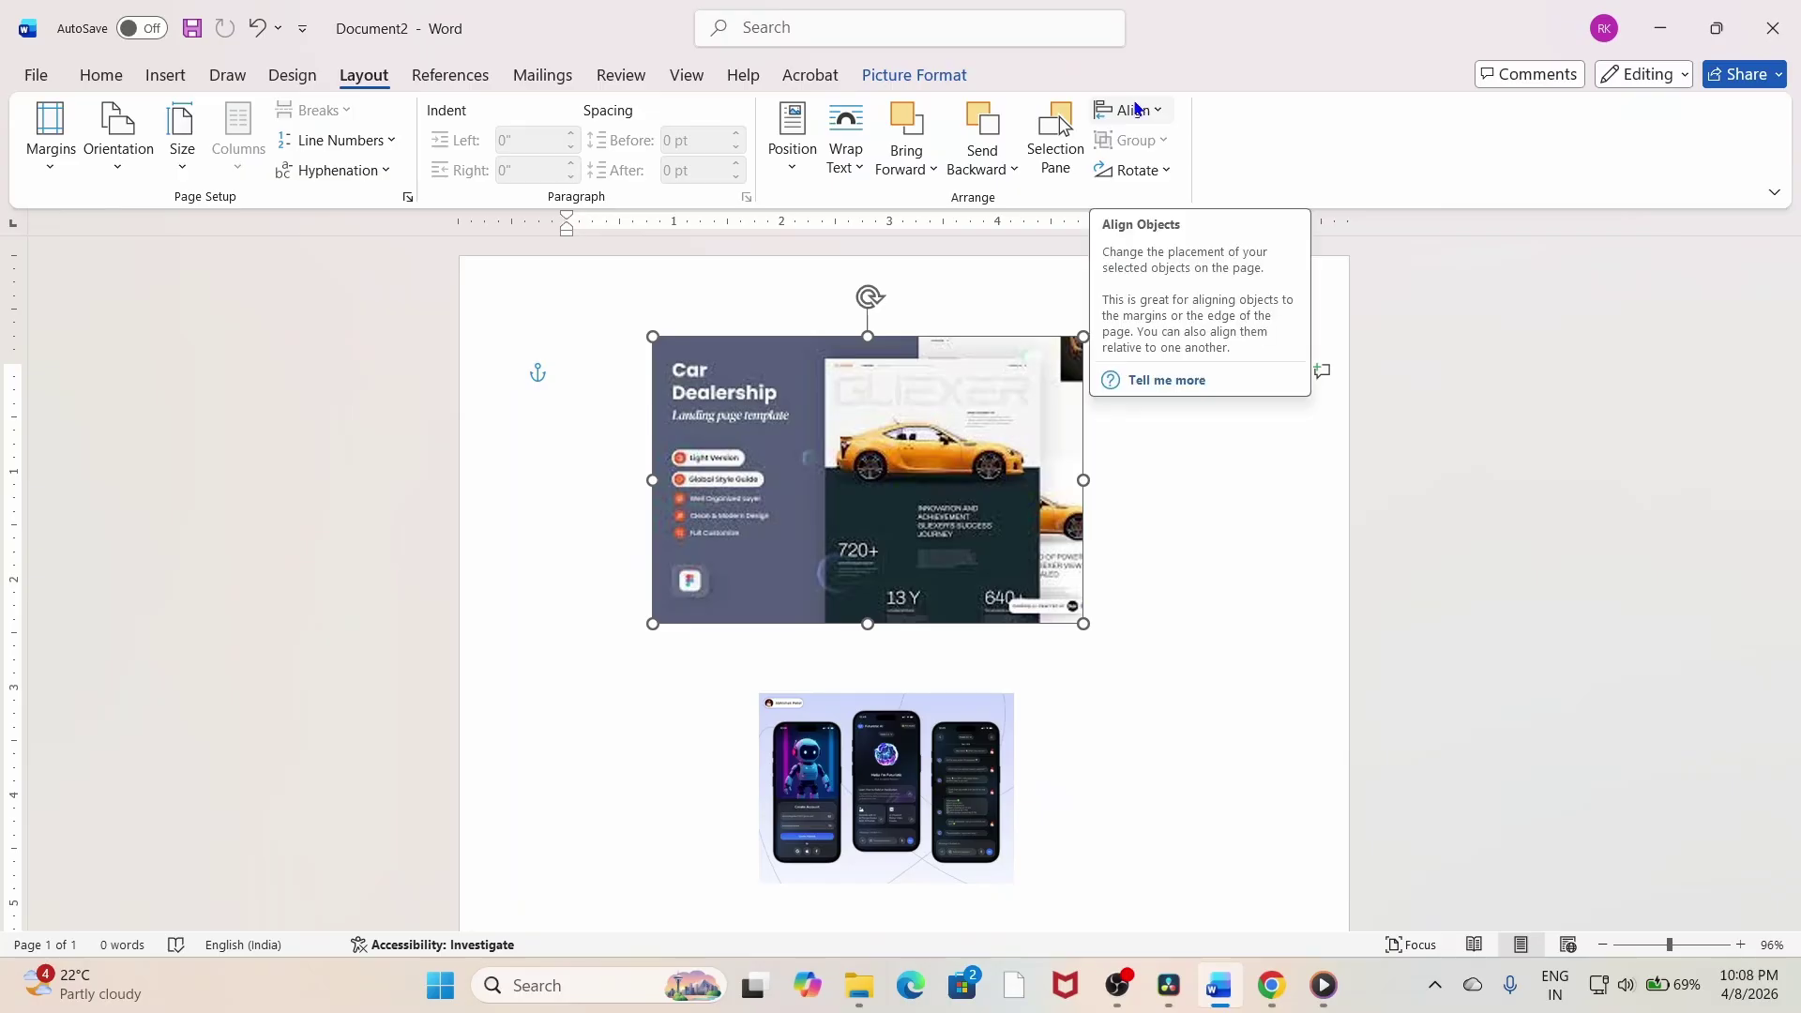
left_click(793, 159)
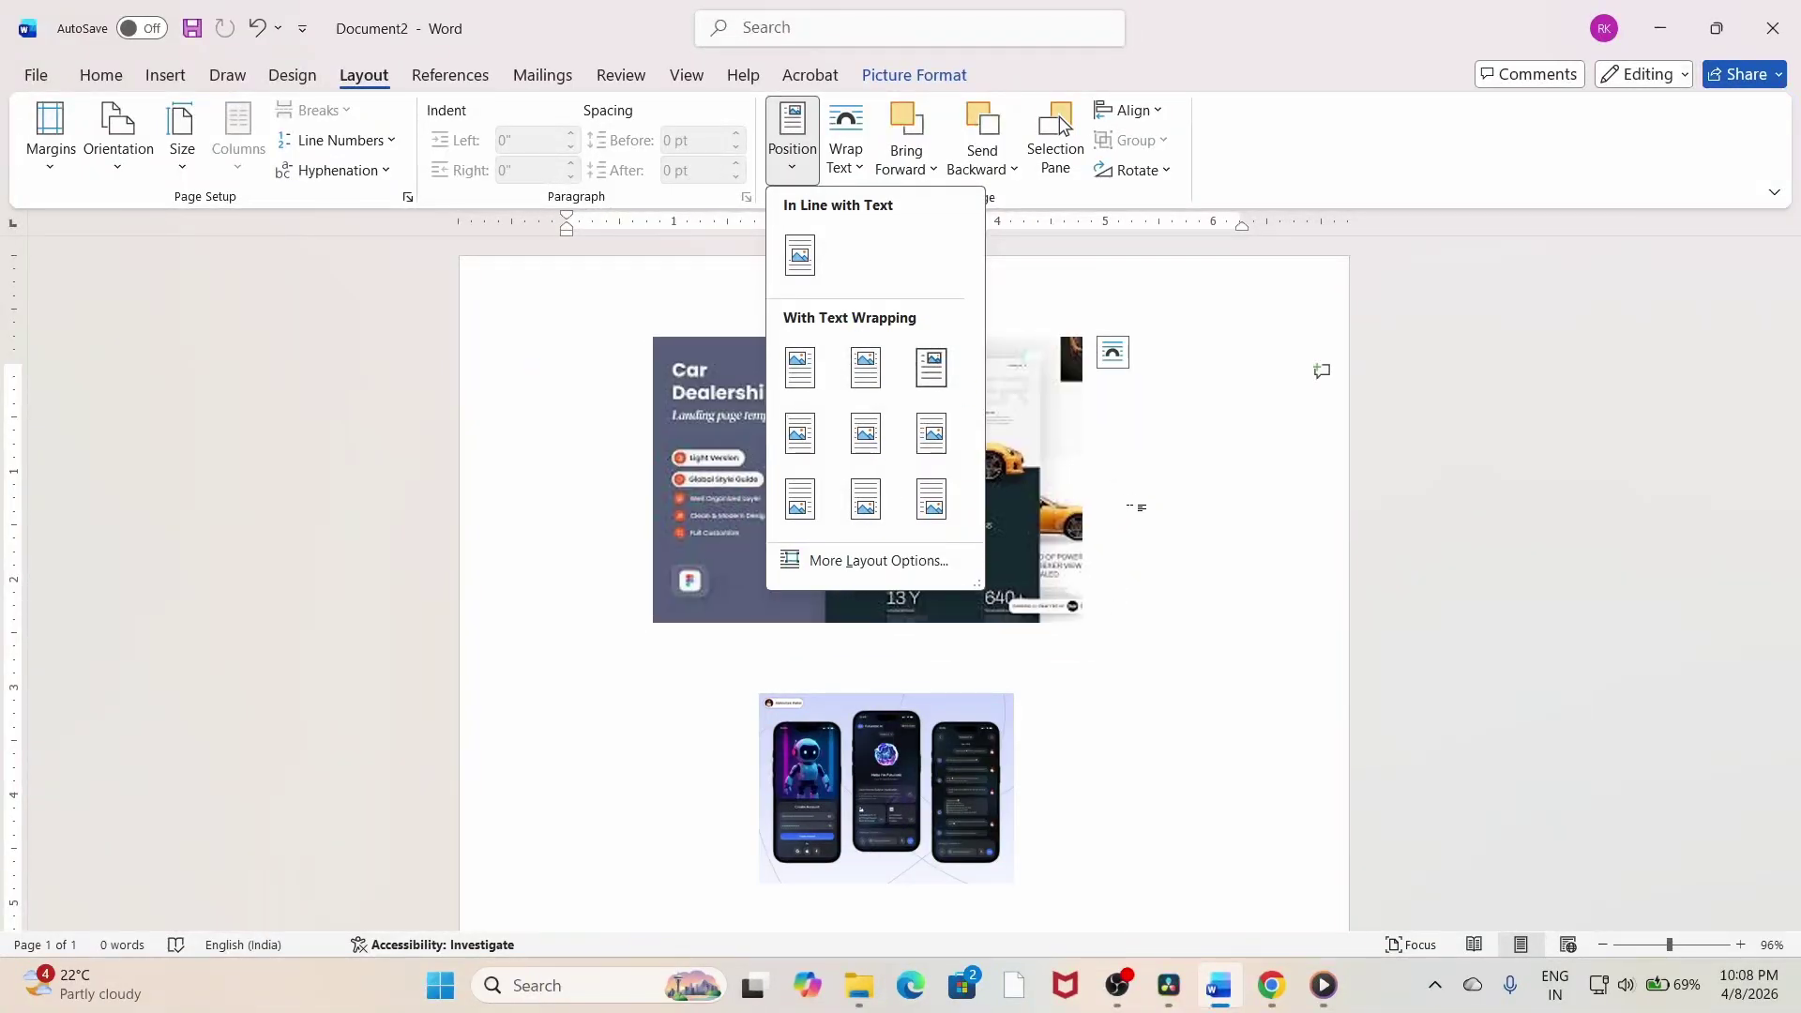
left_click(1144, 511)
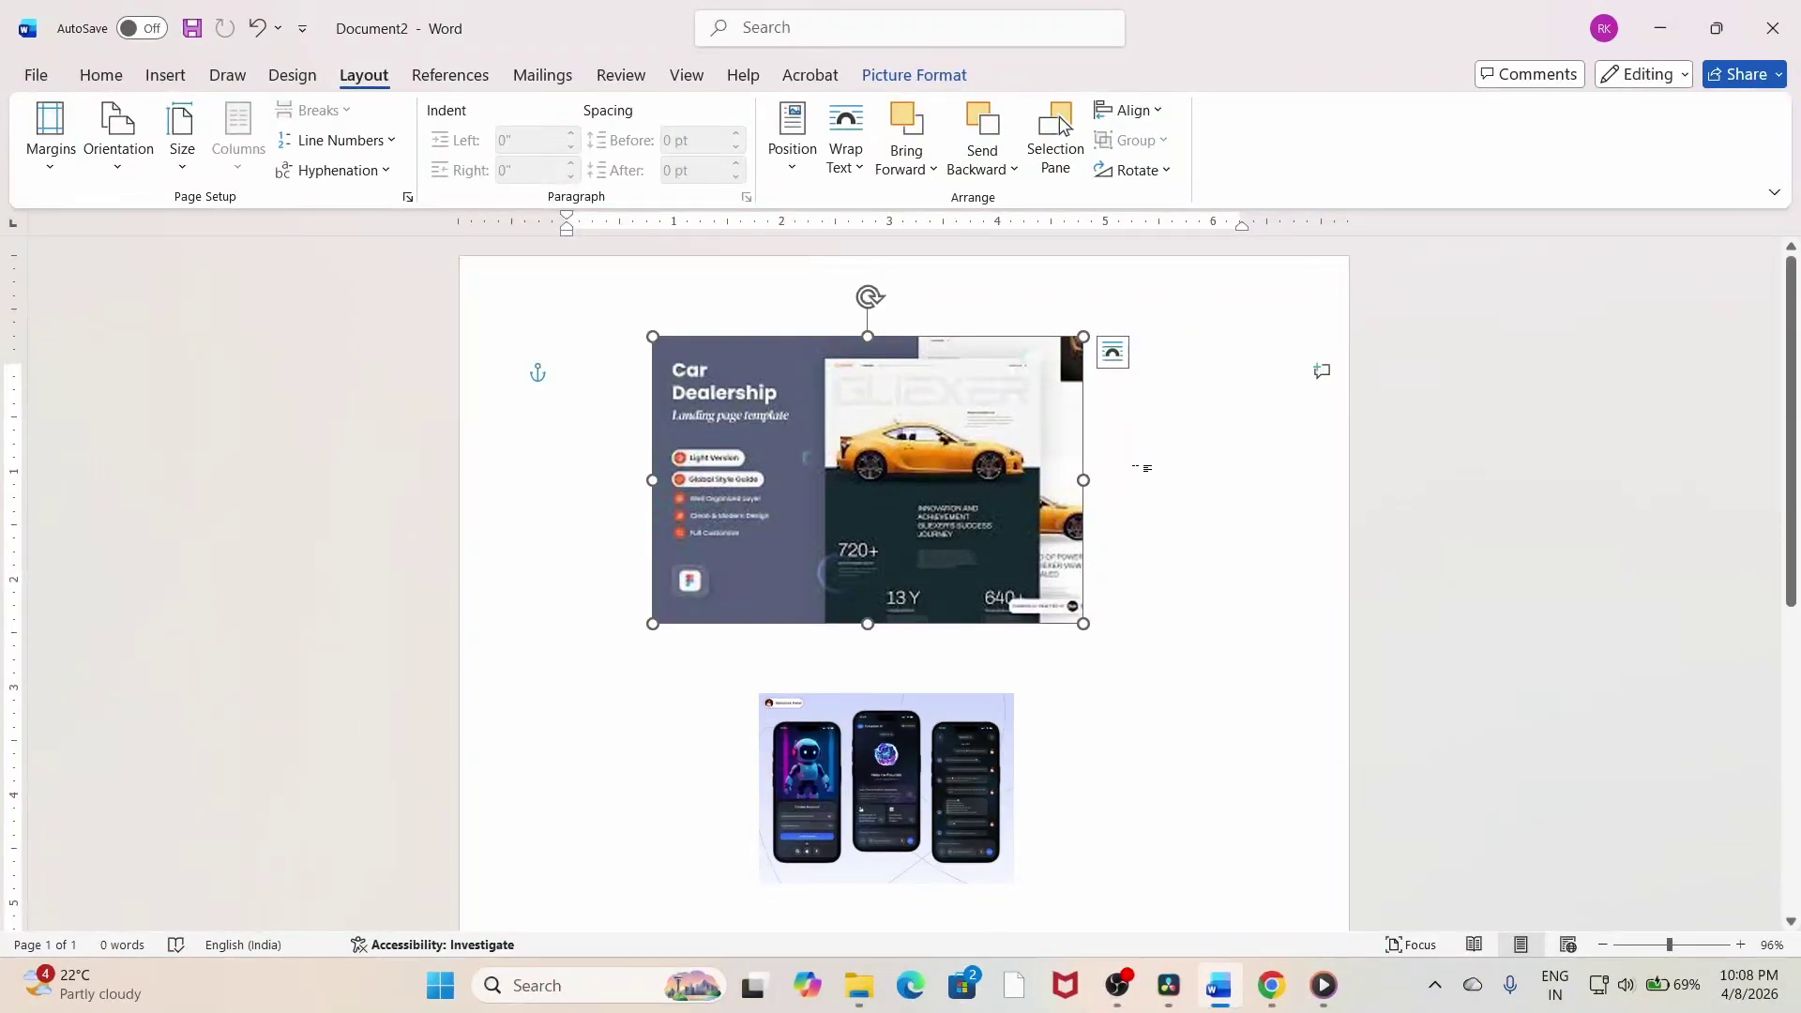
Position the Car Dealership picture at the top center of the page with text wrapping, and look through the Align options.
left_click(792, 136)
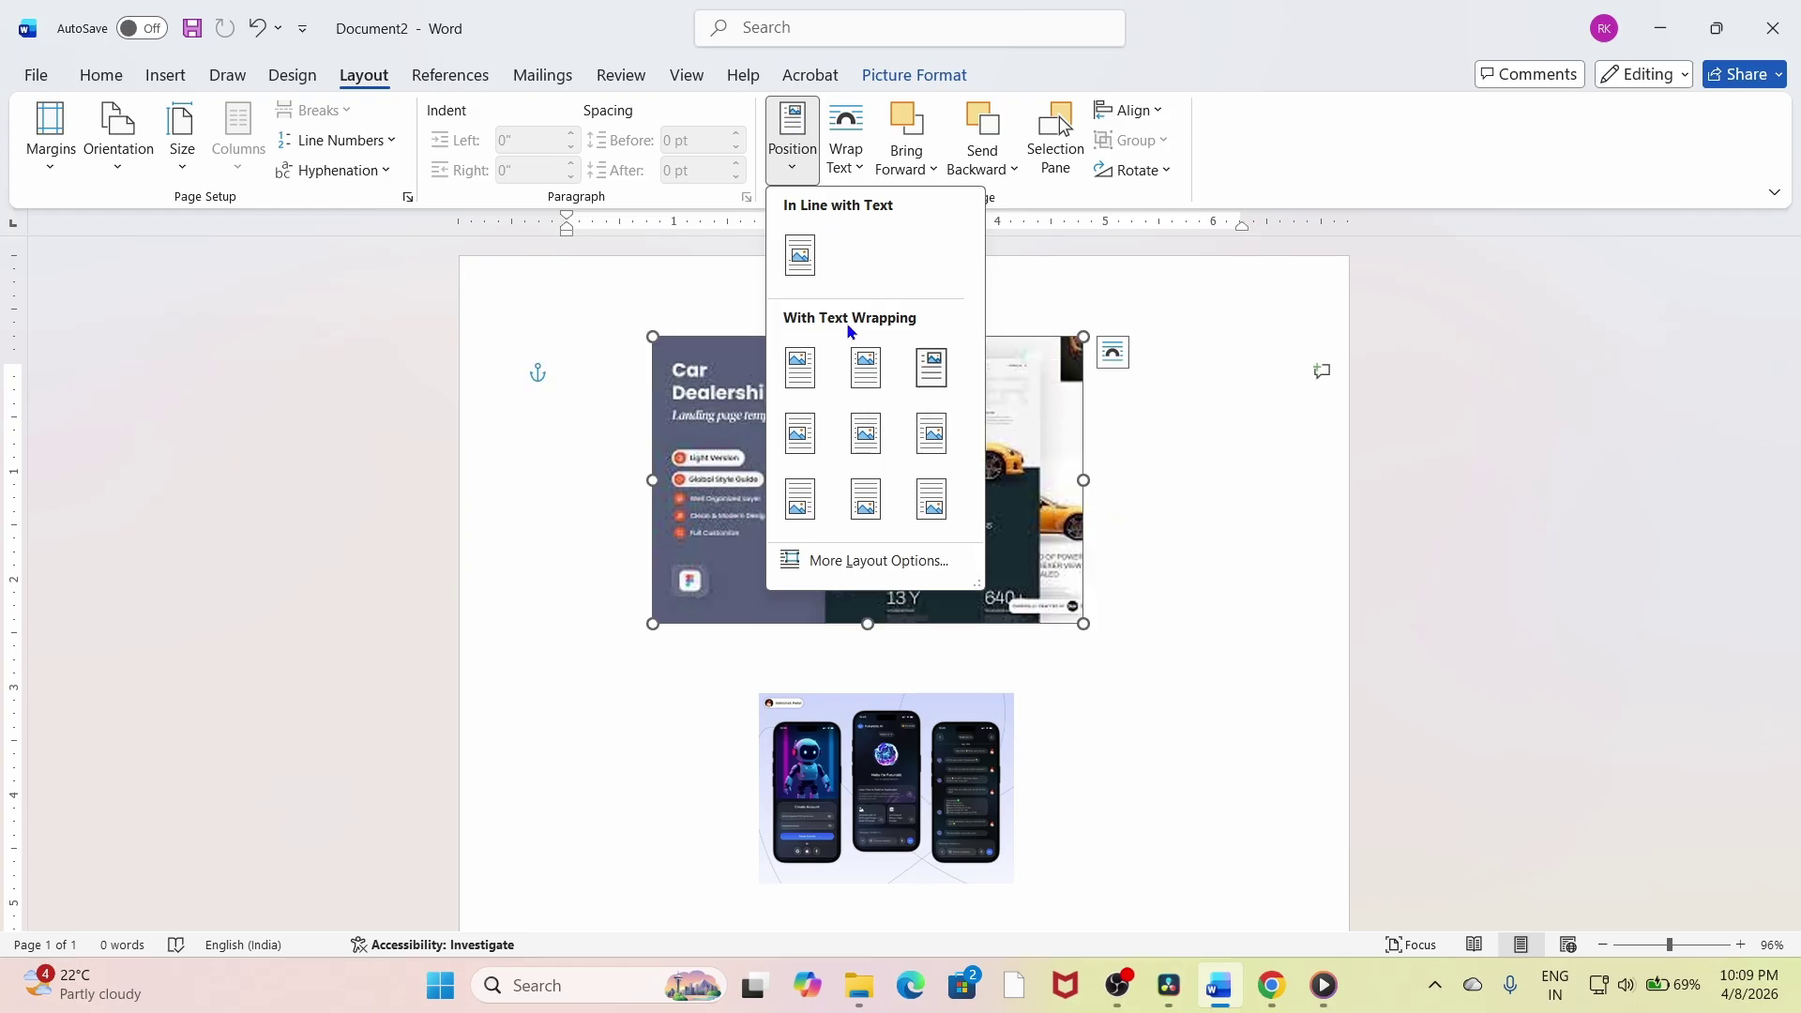
left_click(860, 392)
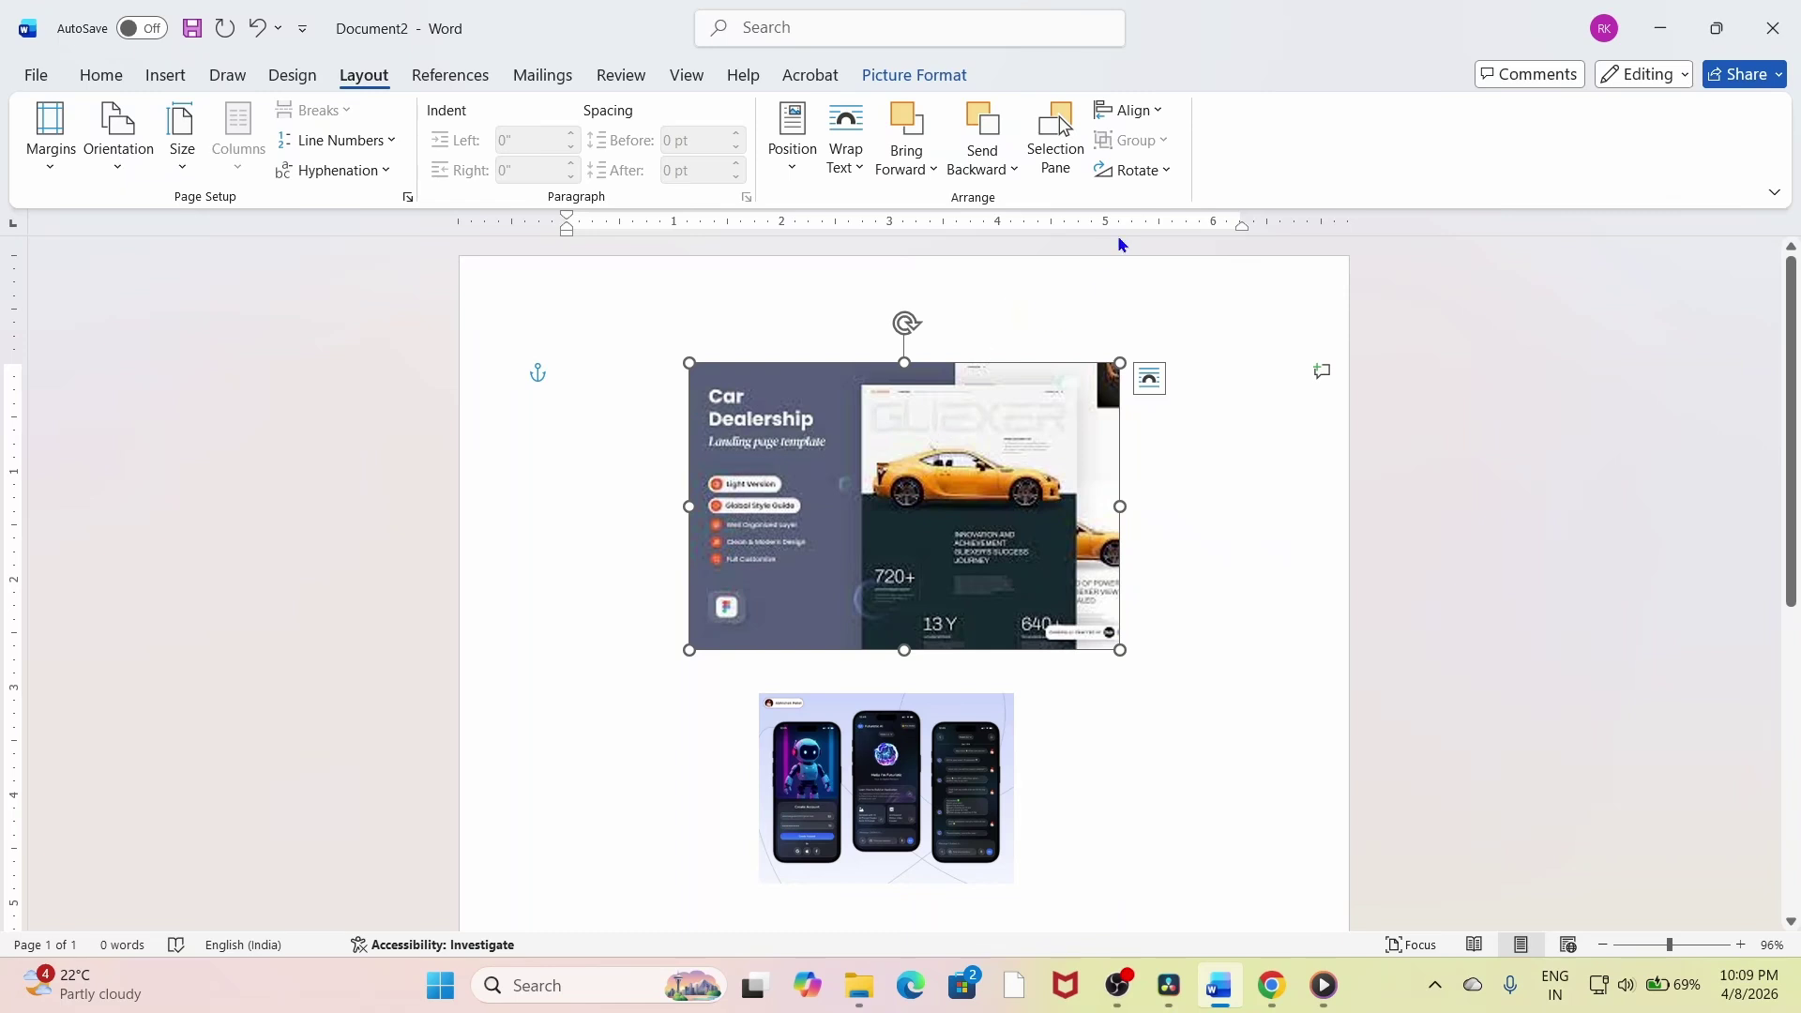
left_click(1152, 113)
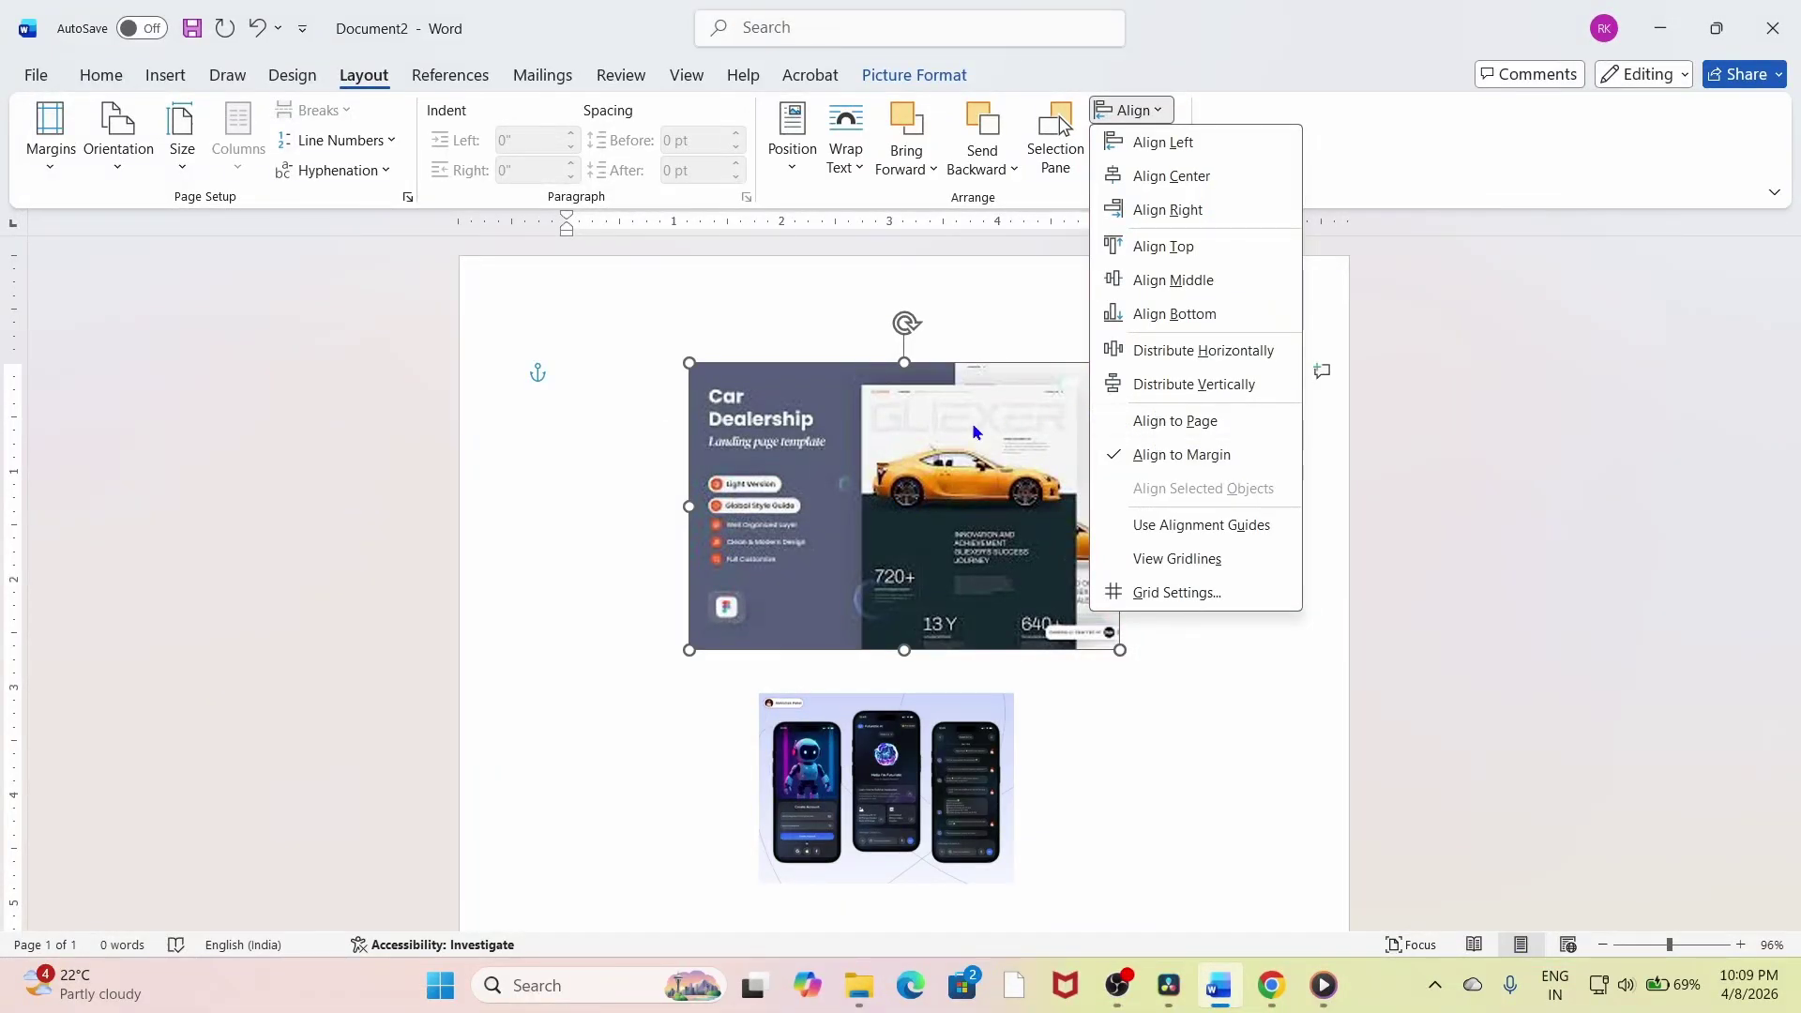
left_click(1121, 776)
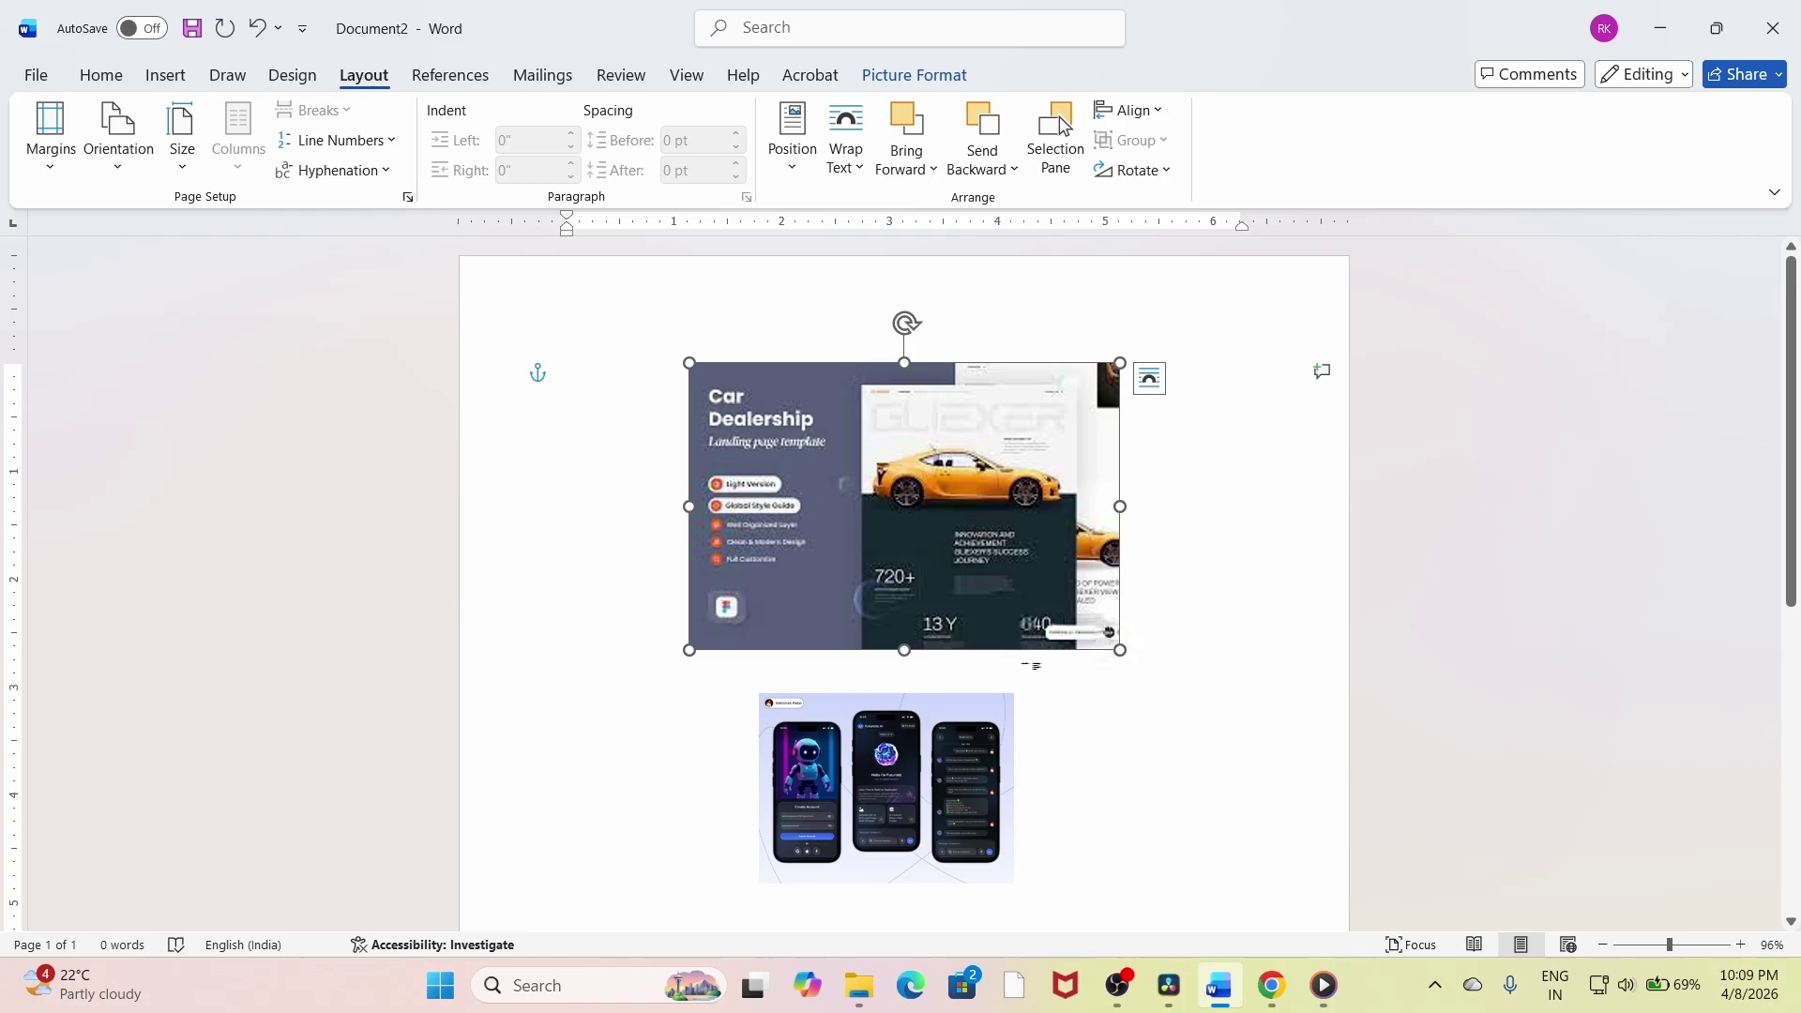
Delete the phone mockups picture and fill the page with sample paragraphs using =rand().
left_click(945, 769)
key("Delete")
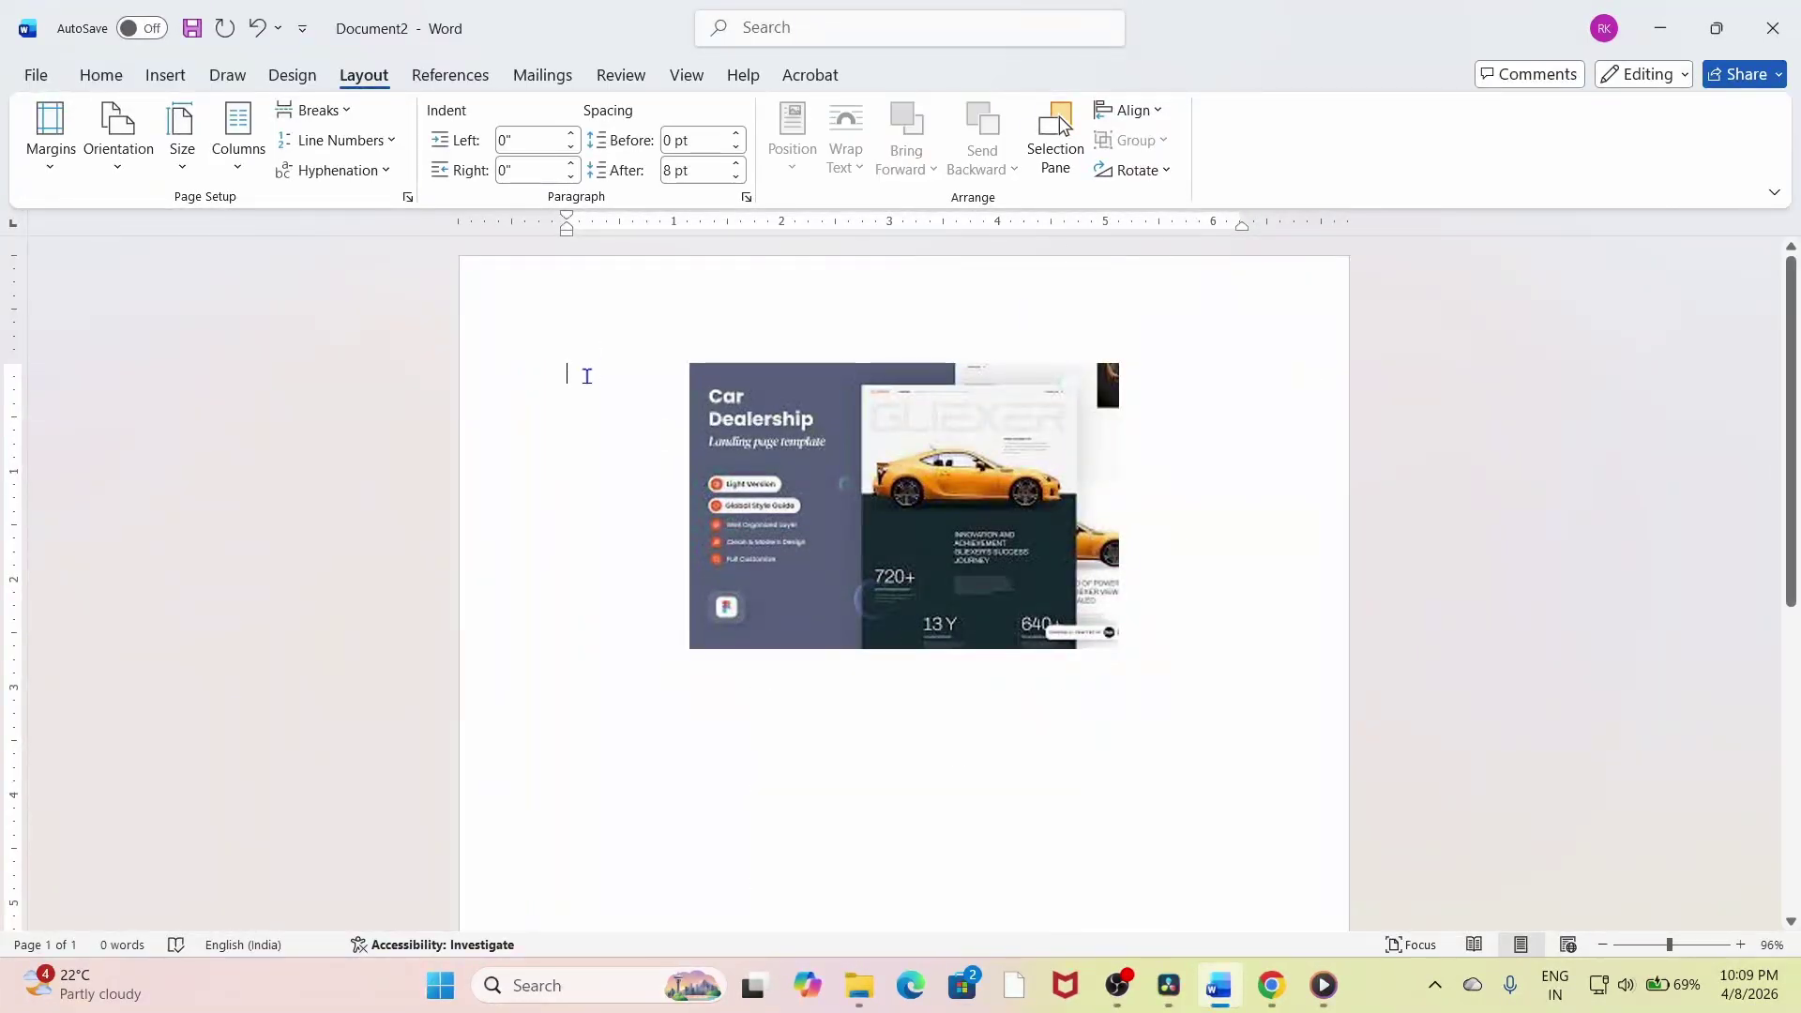
type("=rand")
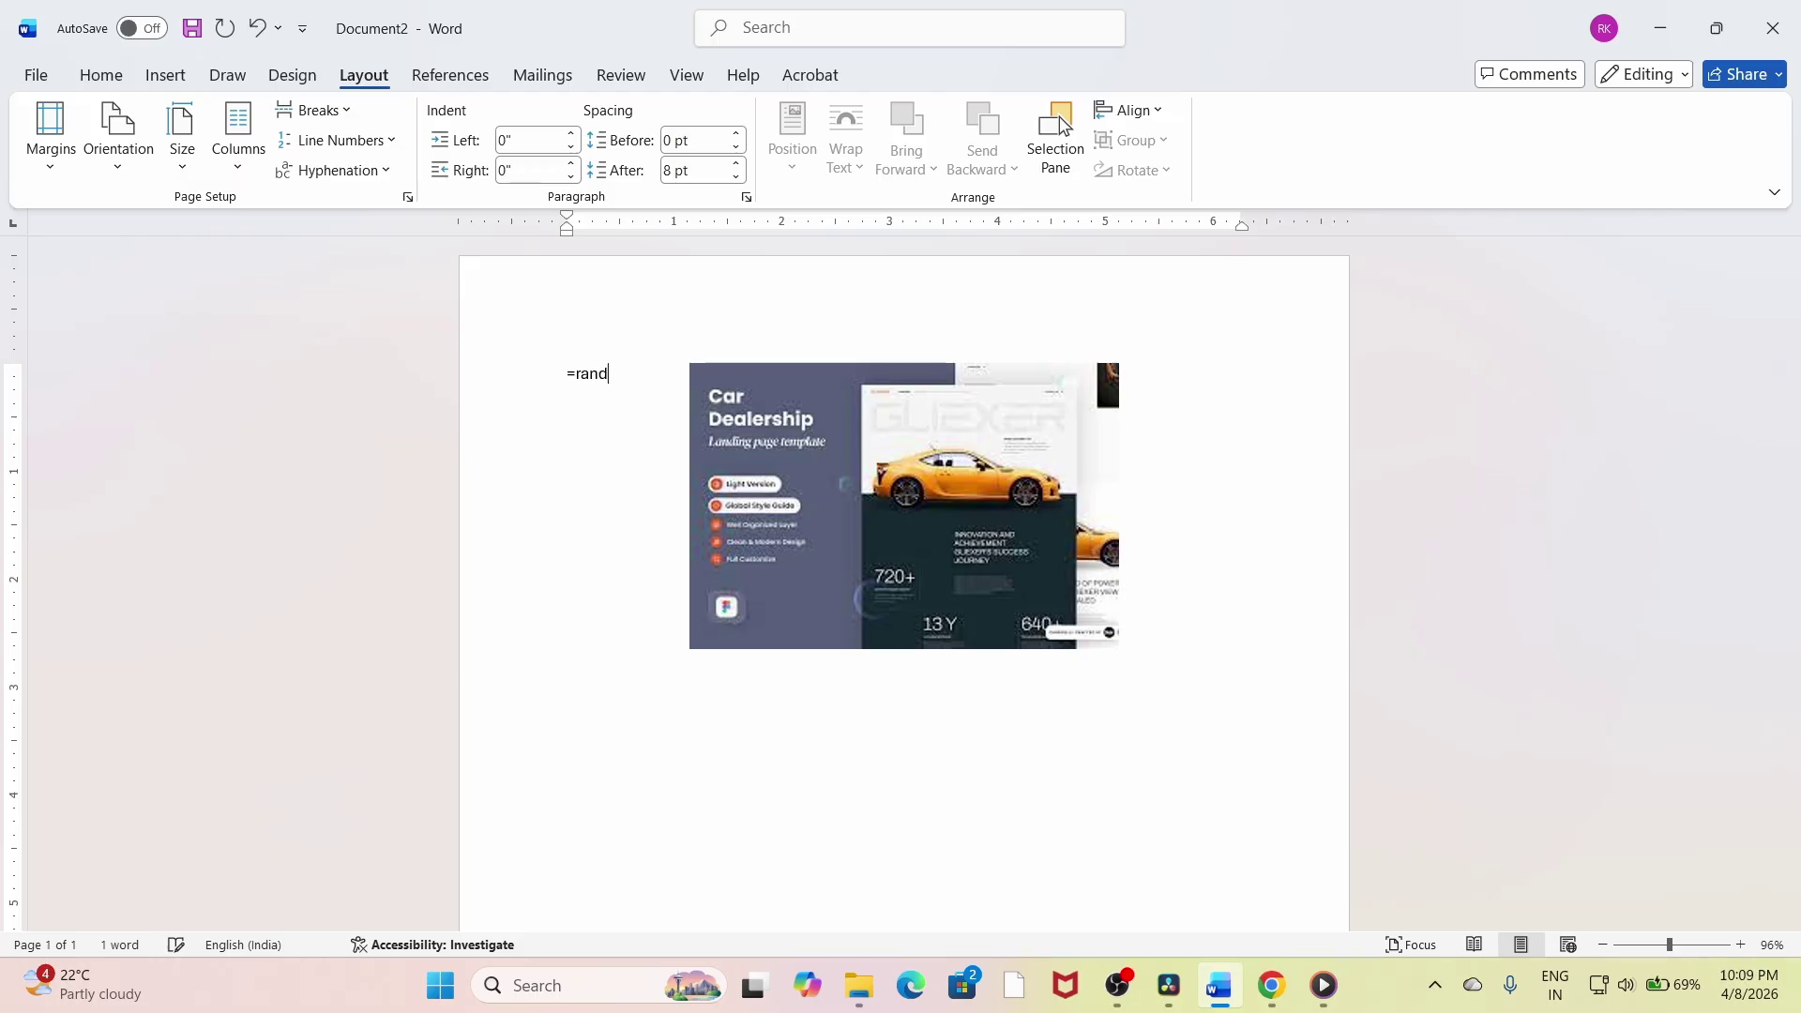
type("()")
key("Return")
scroll(968, 414, "up", 2)
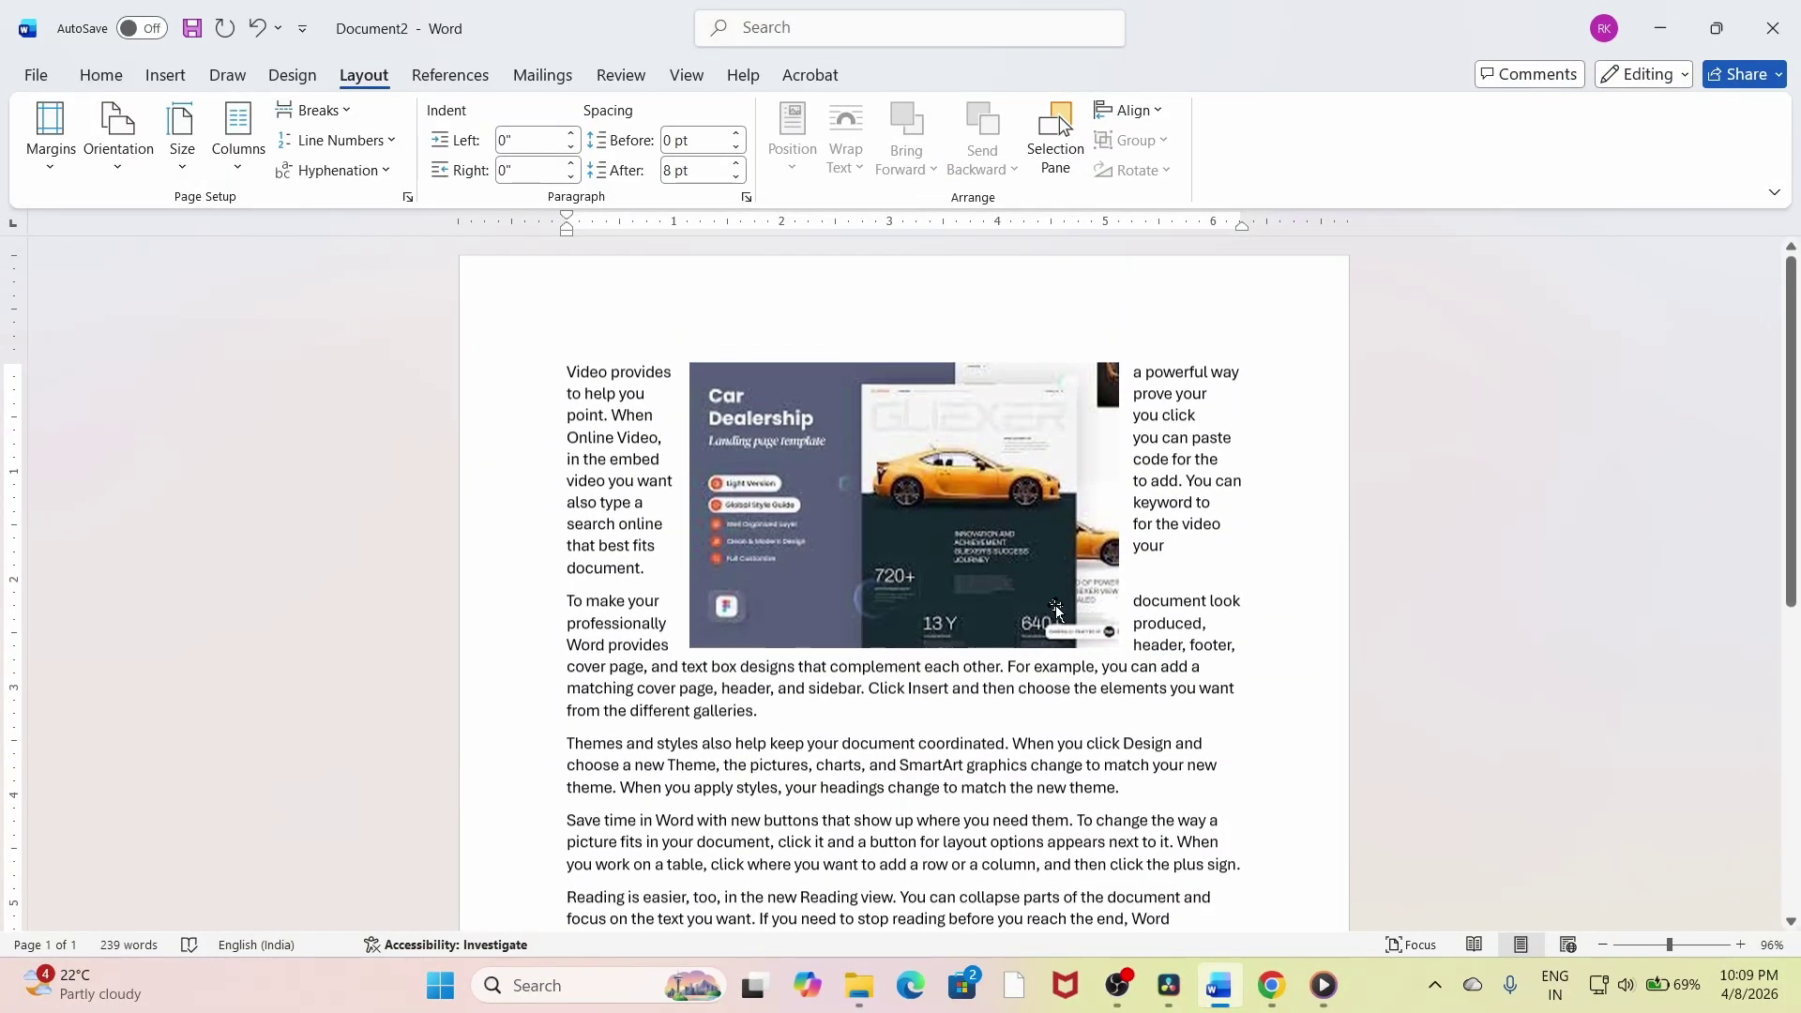
Shrink the Car Dealership picture to about 1.6 inches wide and align it to the left margin.
left_click(1055, 605)
left_click_drag(1120, 650, 932, 525)
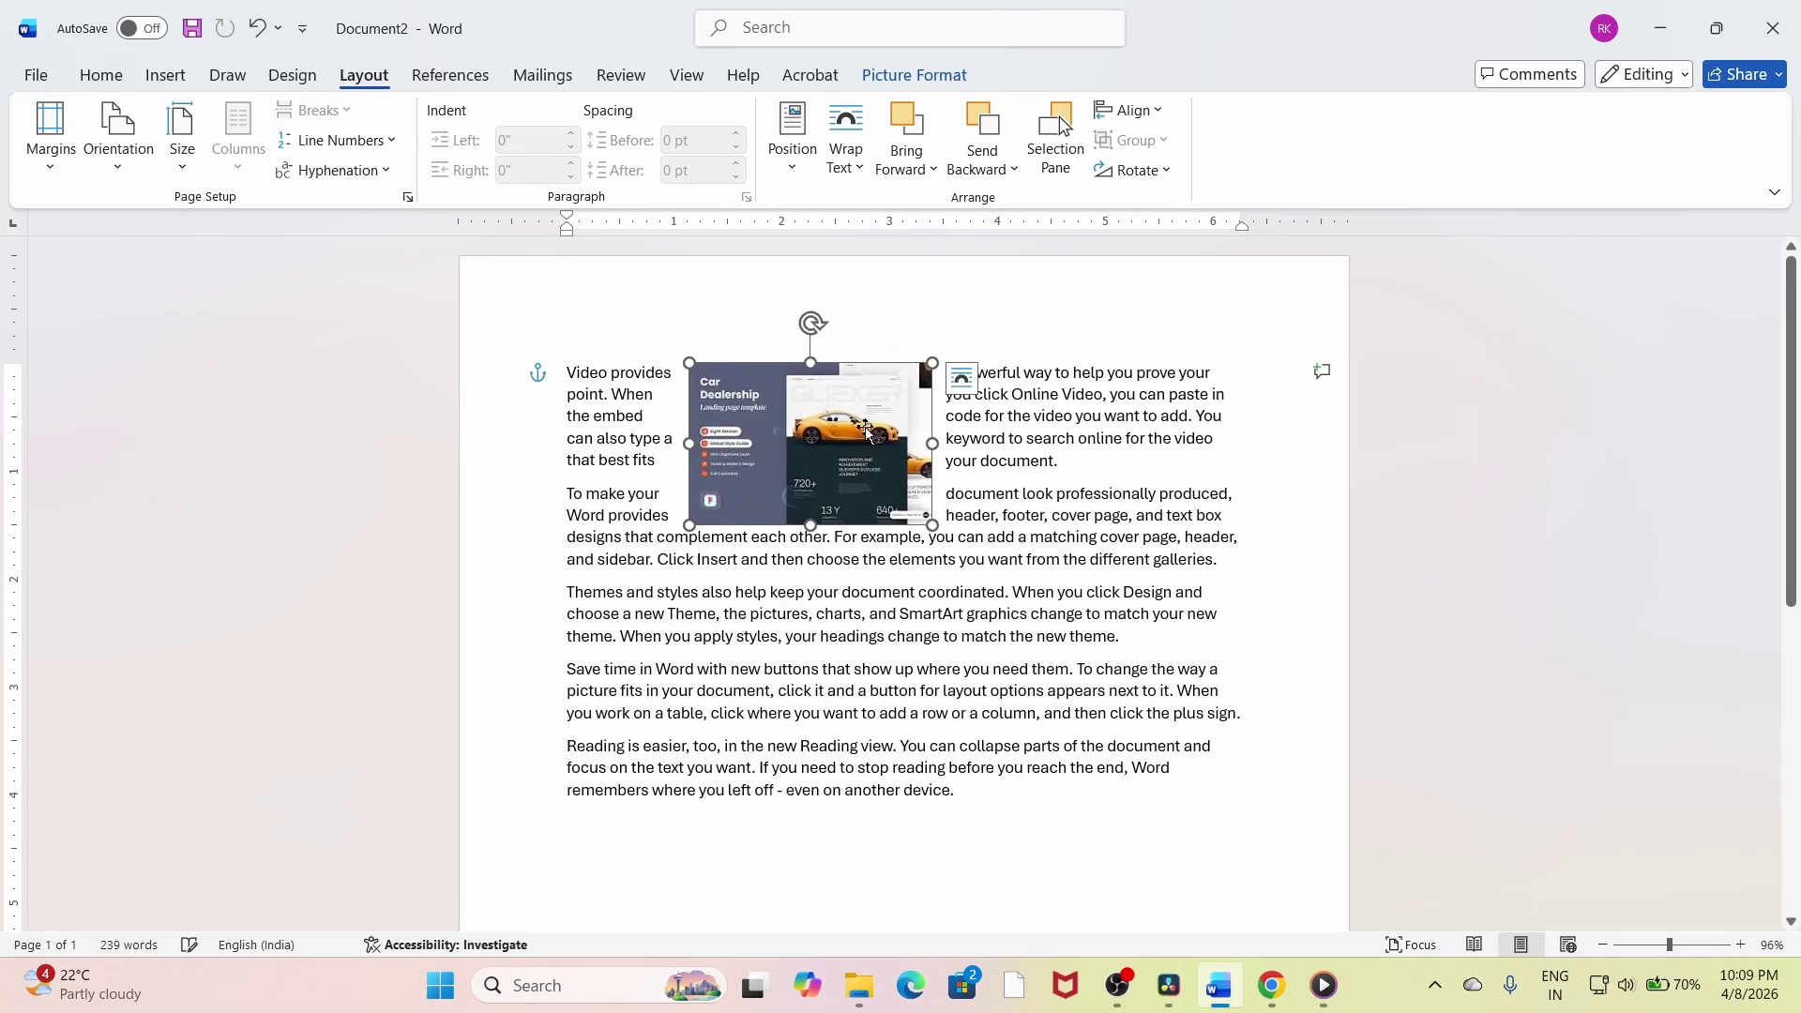
left_click(1135, 111)
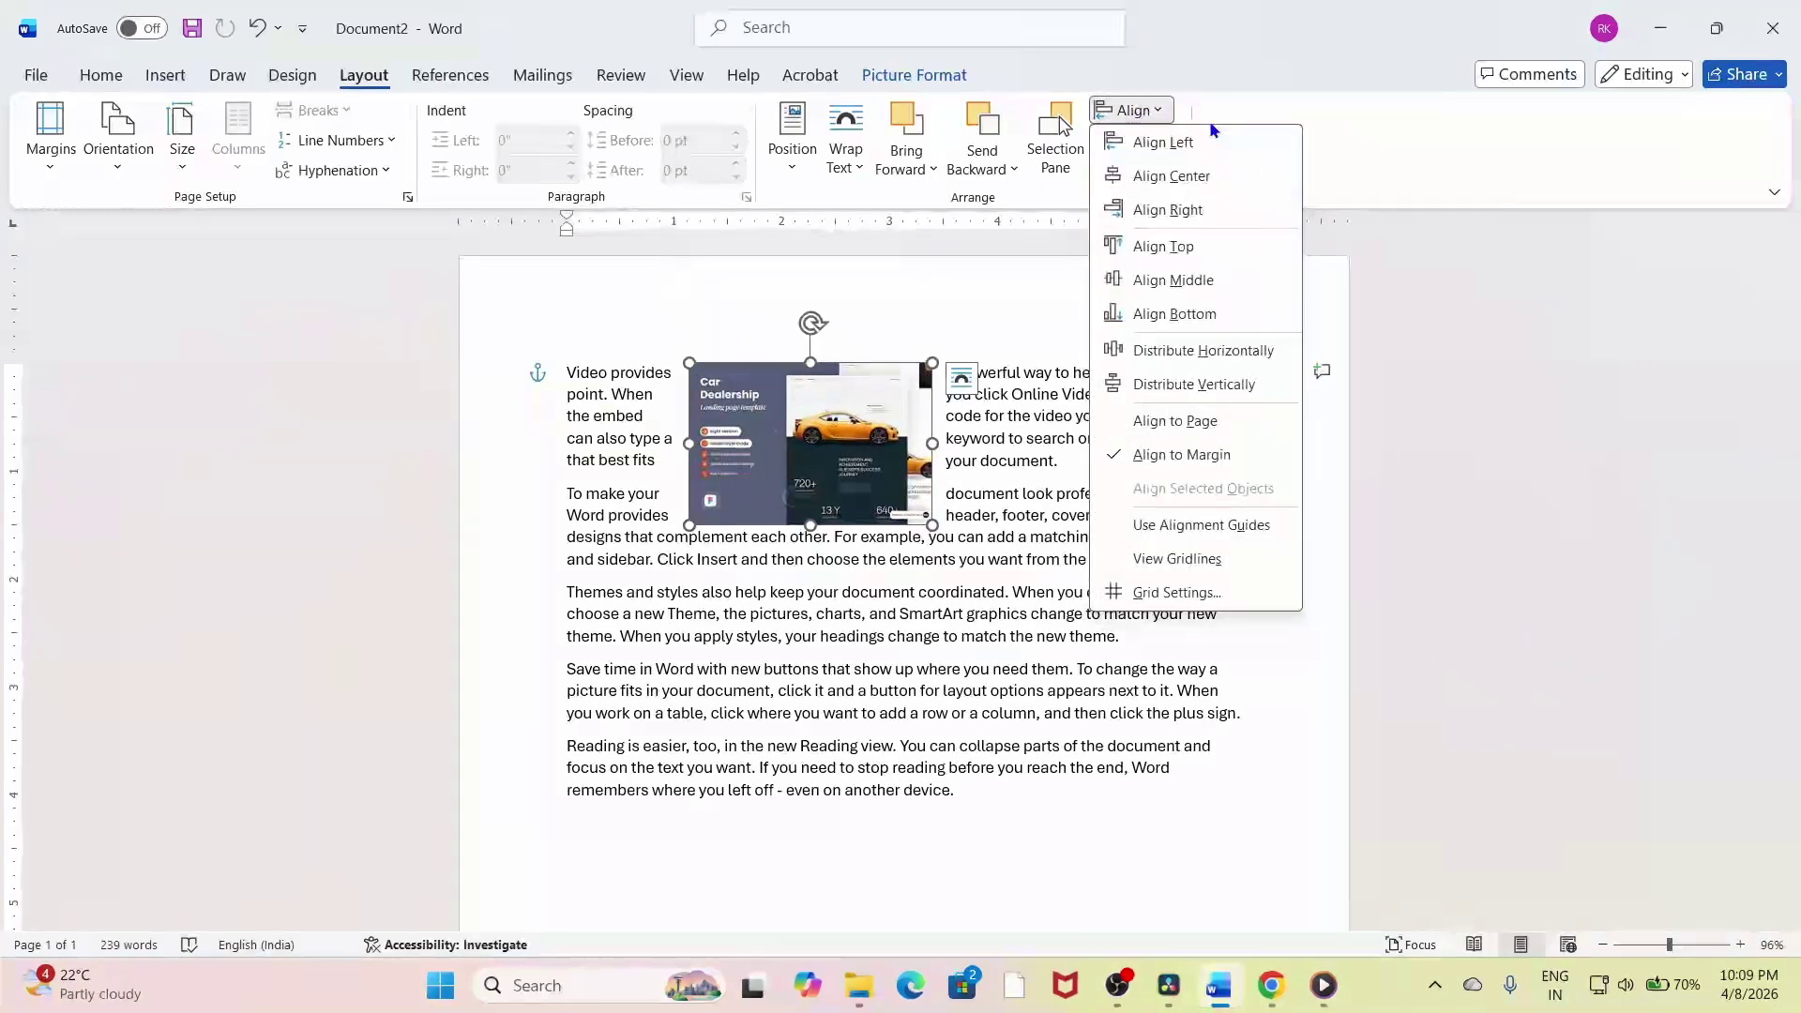
left_click(1145, 144)
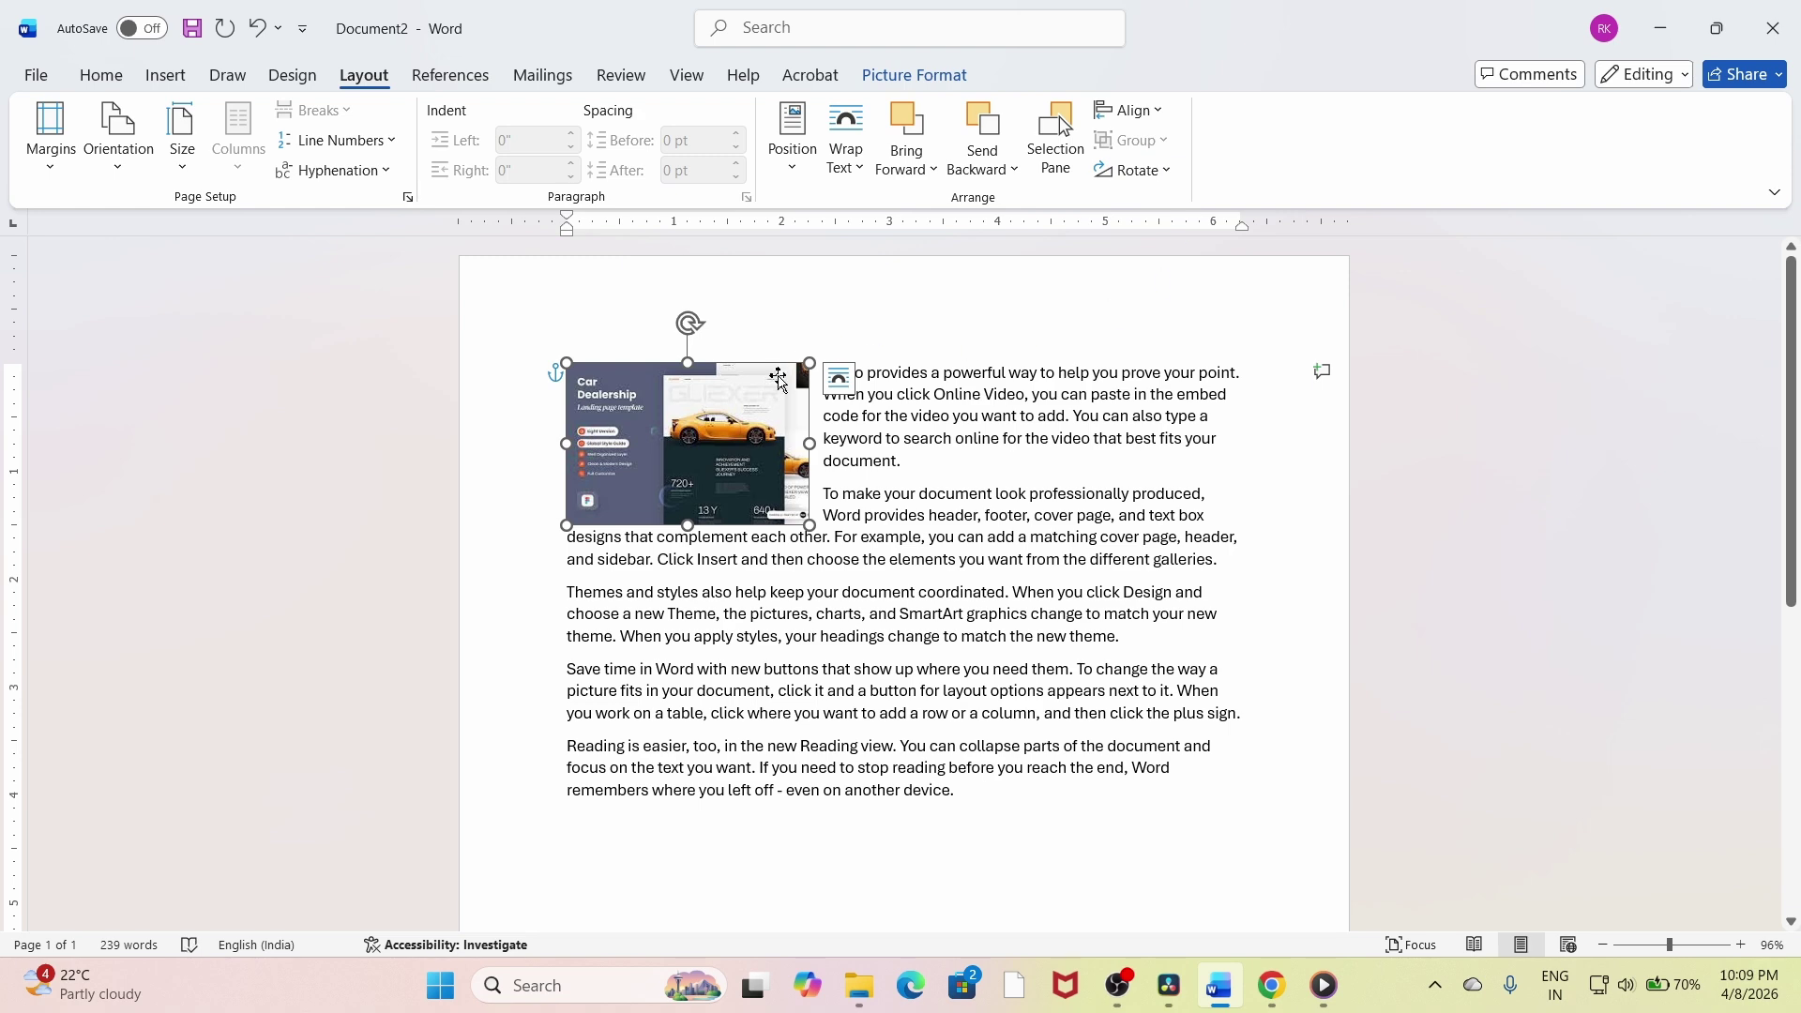
left_click_drag(787, 480, 736, 396)
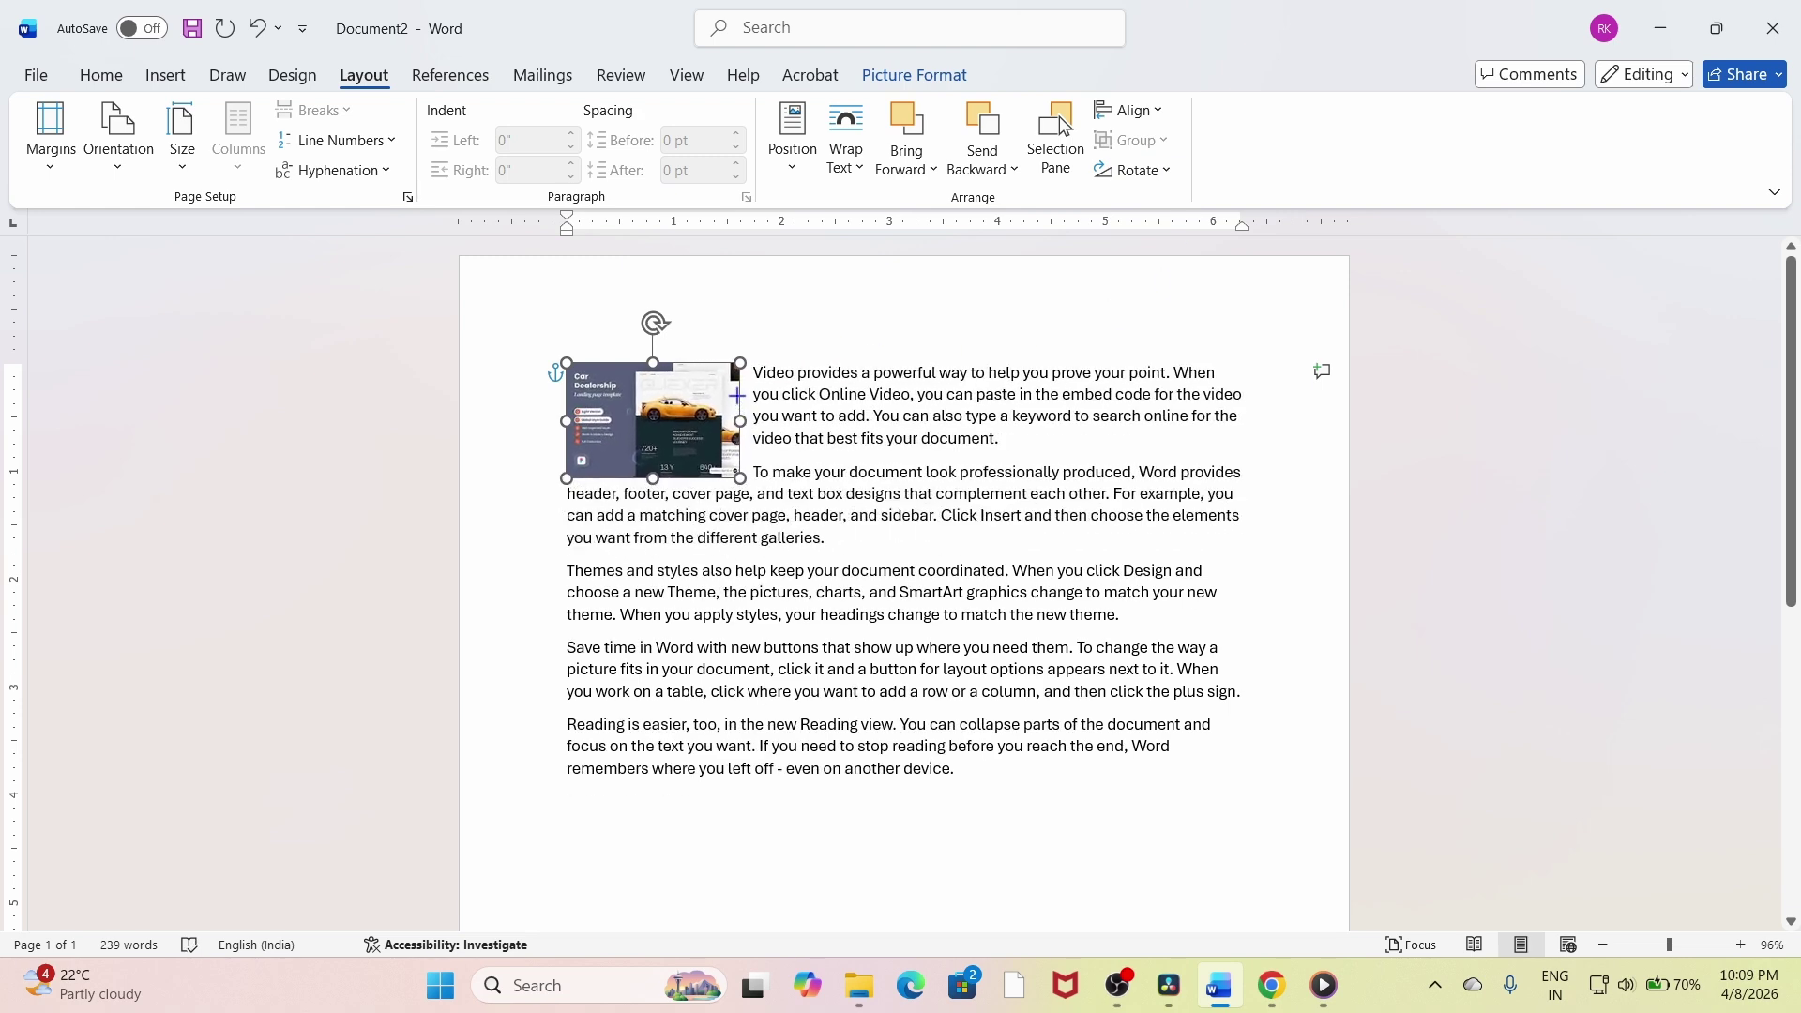
left_click(800, 416)
left_click(662, 411)
Align the Car Dealership picture to the center, followed by the right margin.
left_click(1130, 110)
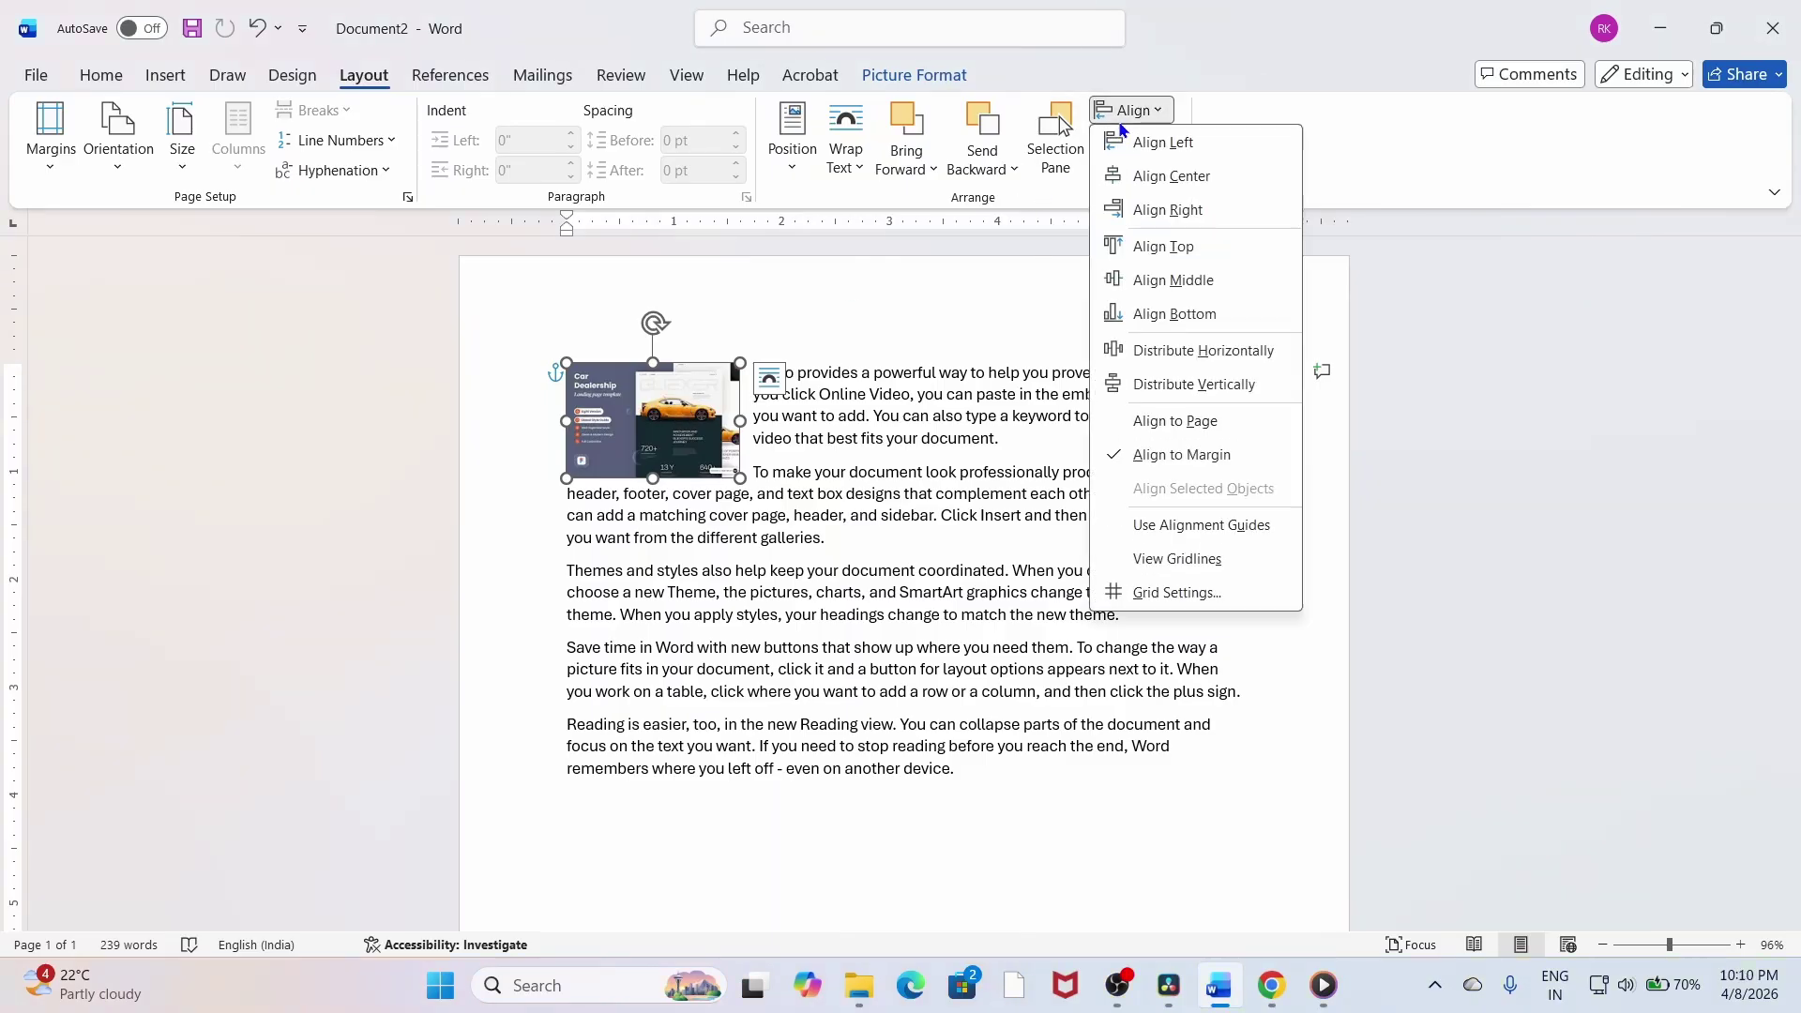
left_click(1161, 177)
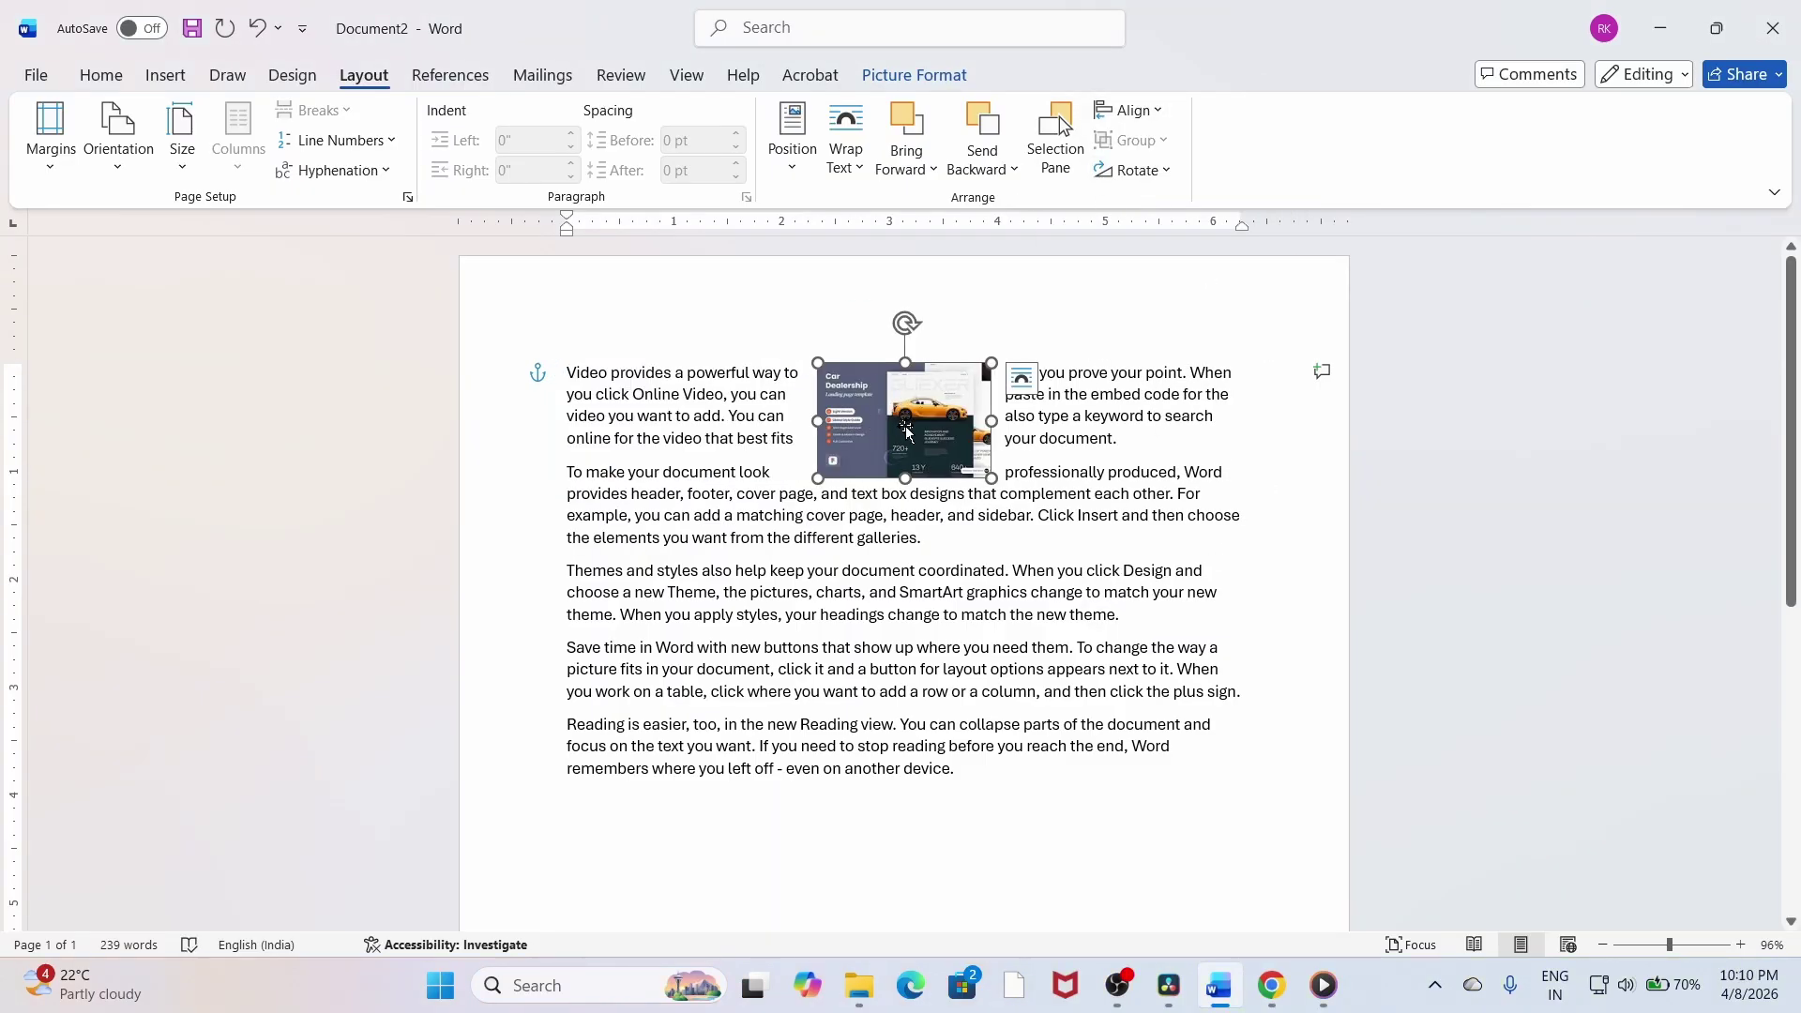
left_click(1131, 110)
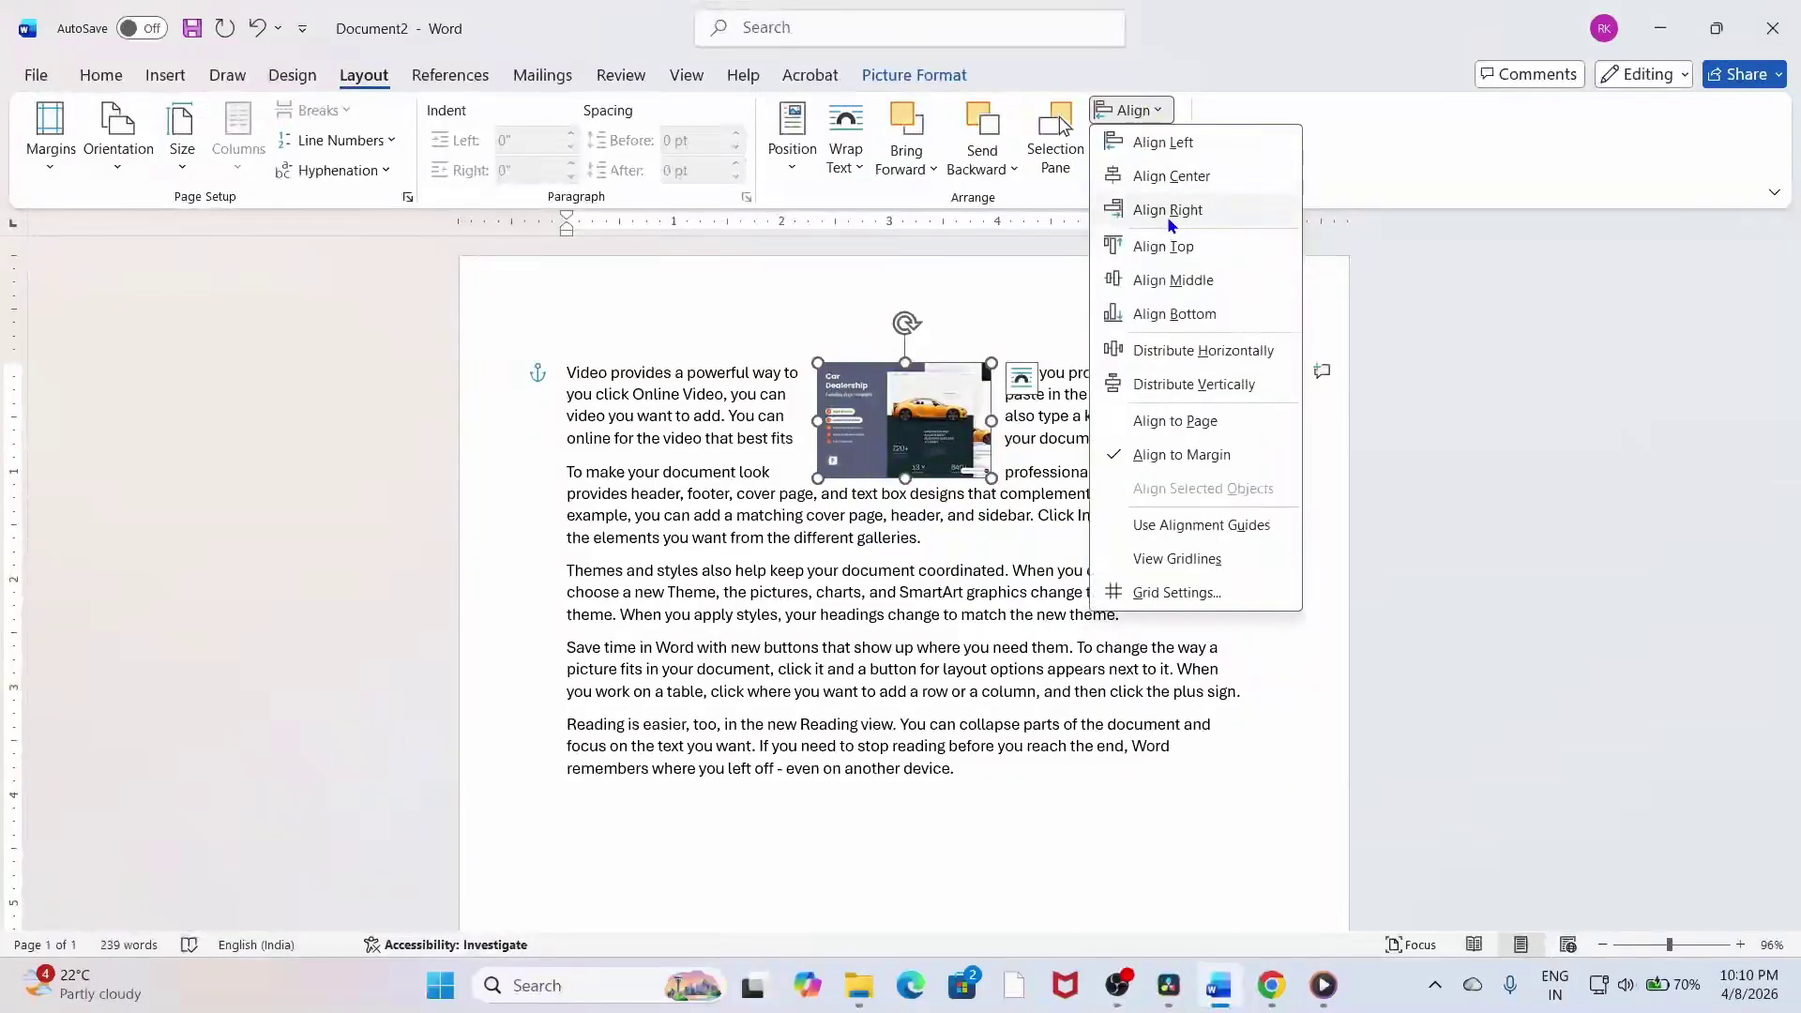
left_click(1165, 210)
Move the picture to the start of the second paragraph and align it in turn to the center, right and left.
left_click_drag(1110, 379, 573, 462)
left_click(1135, 111)
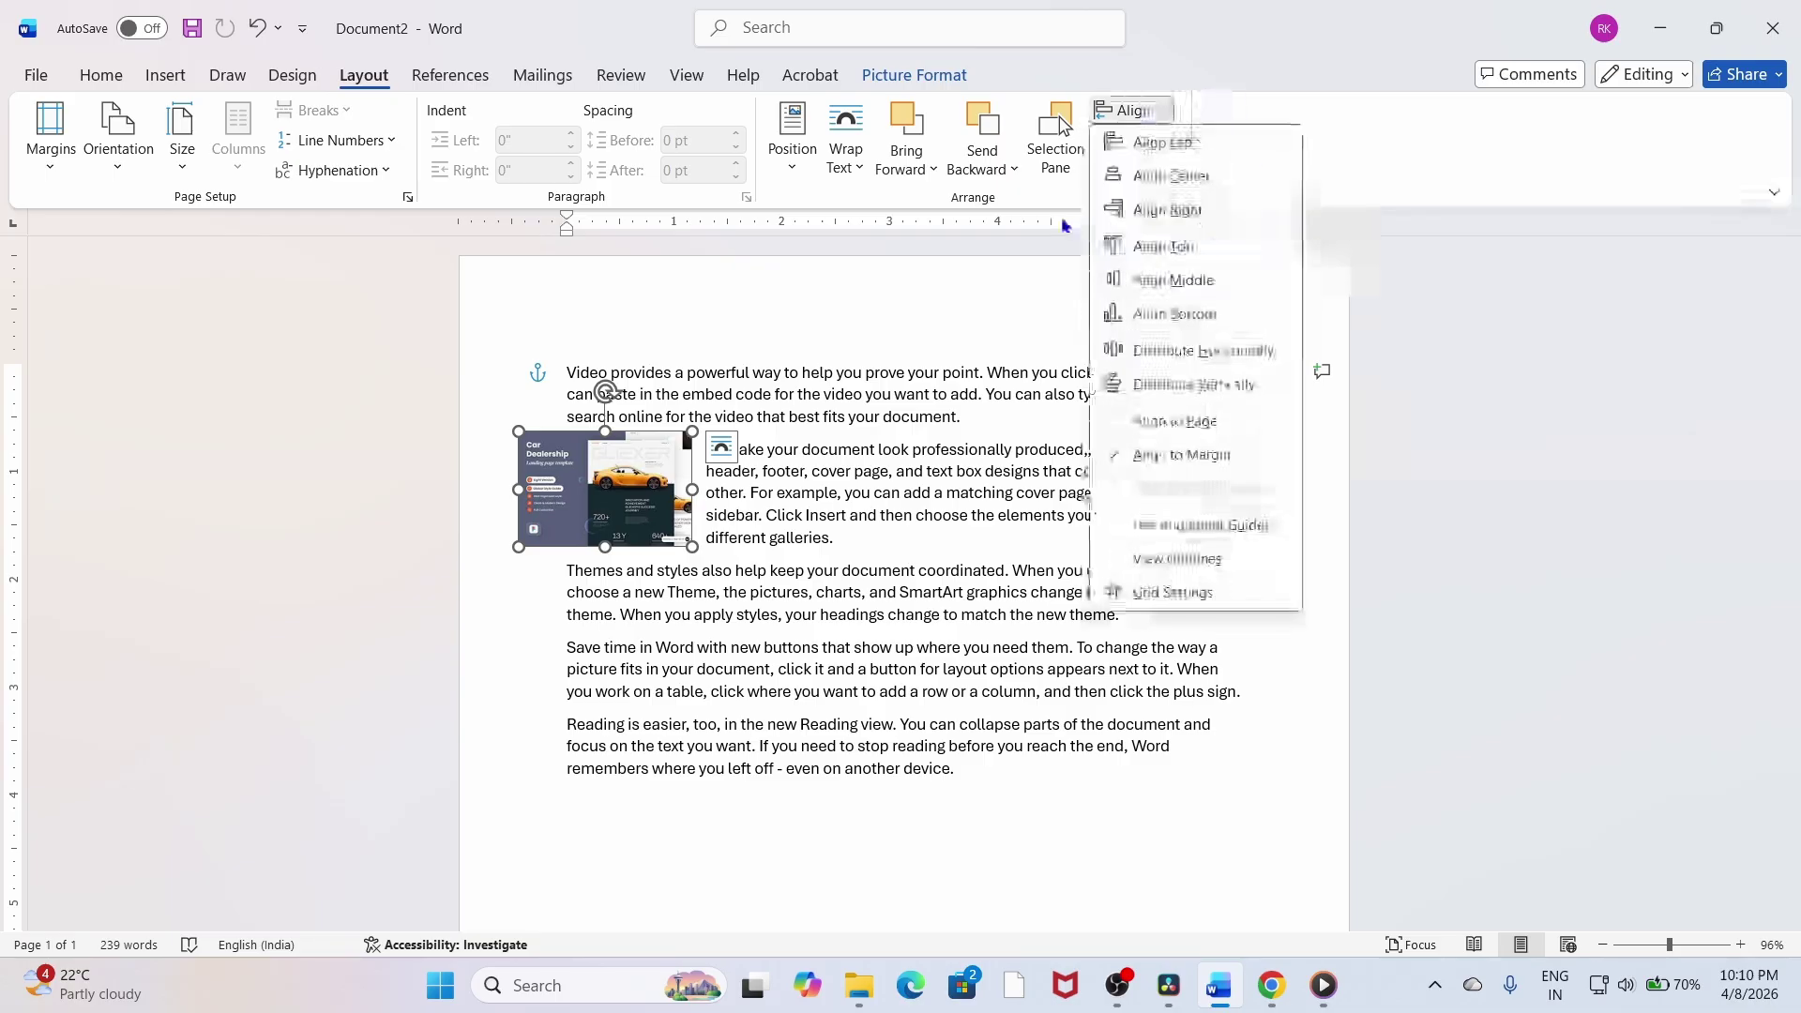
left_click(1157, 178)
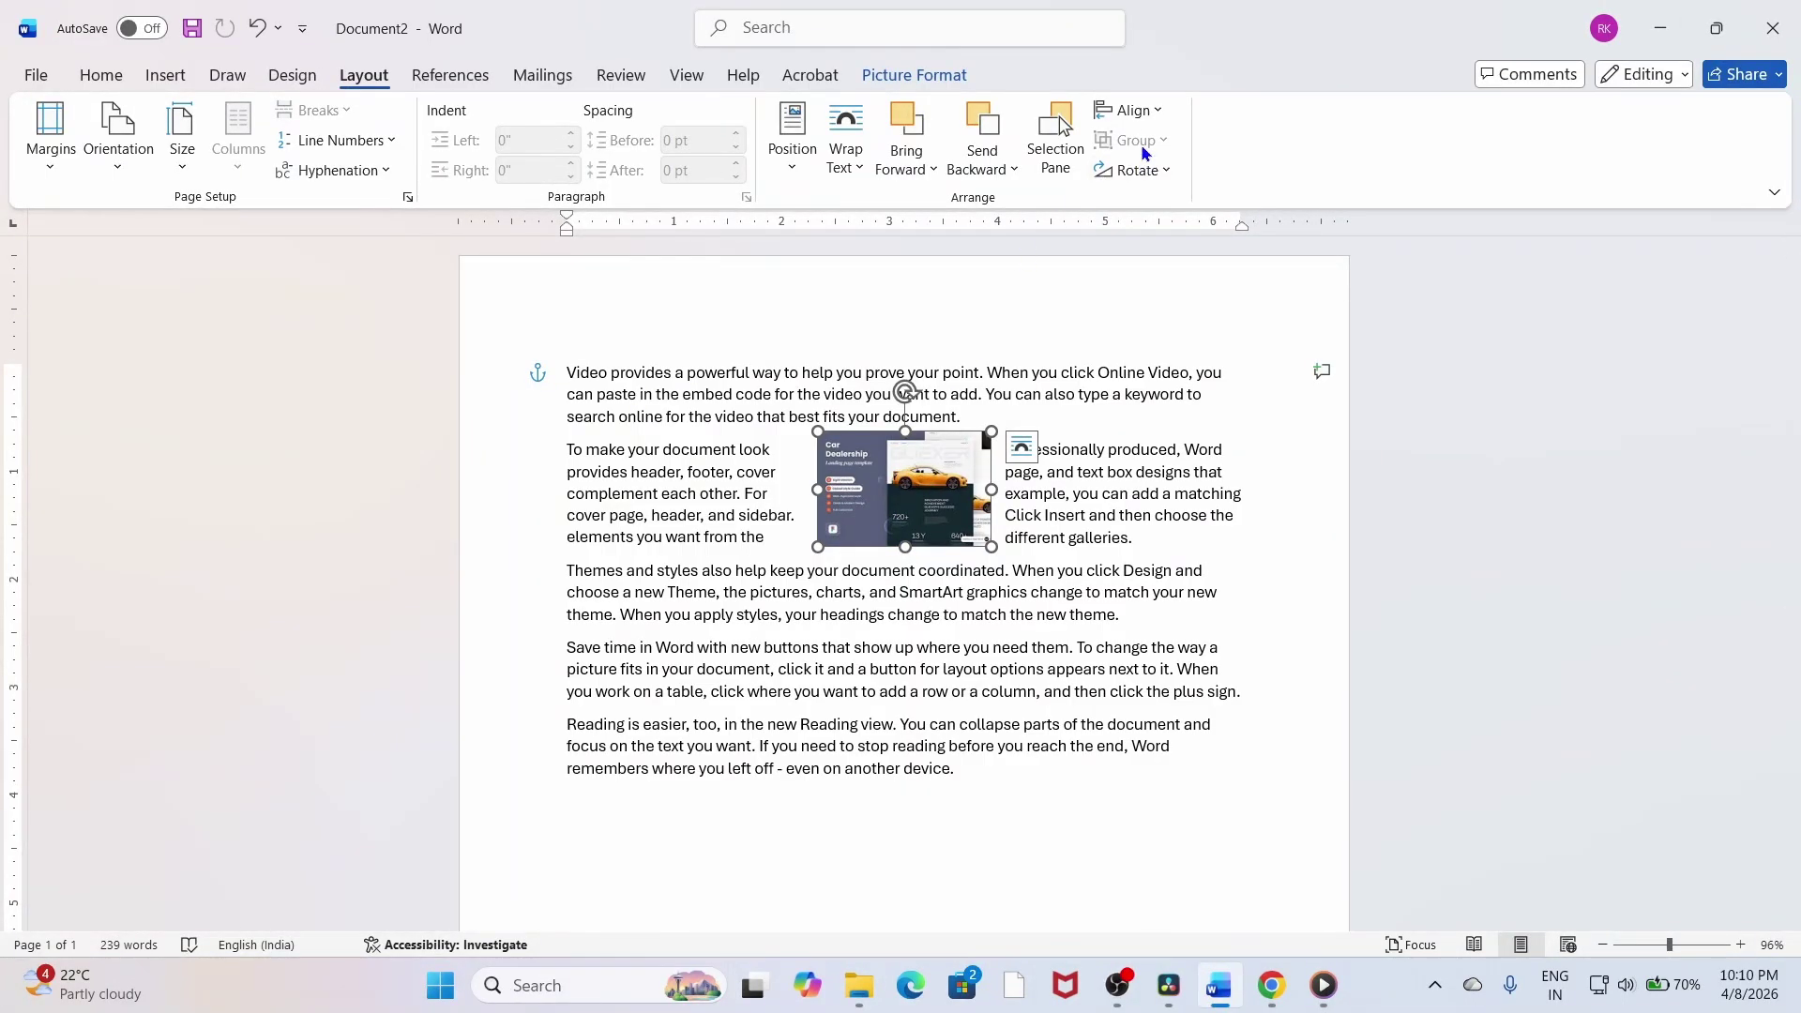
left_click(1139, 115)
left_click(1152, 212)
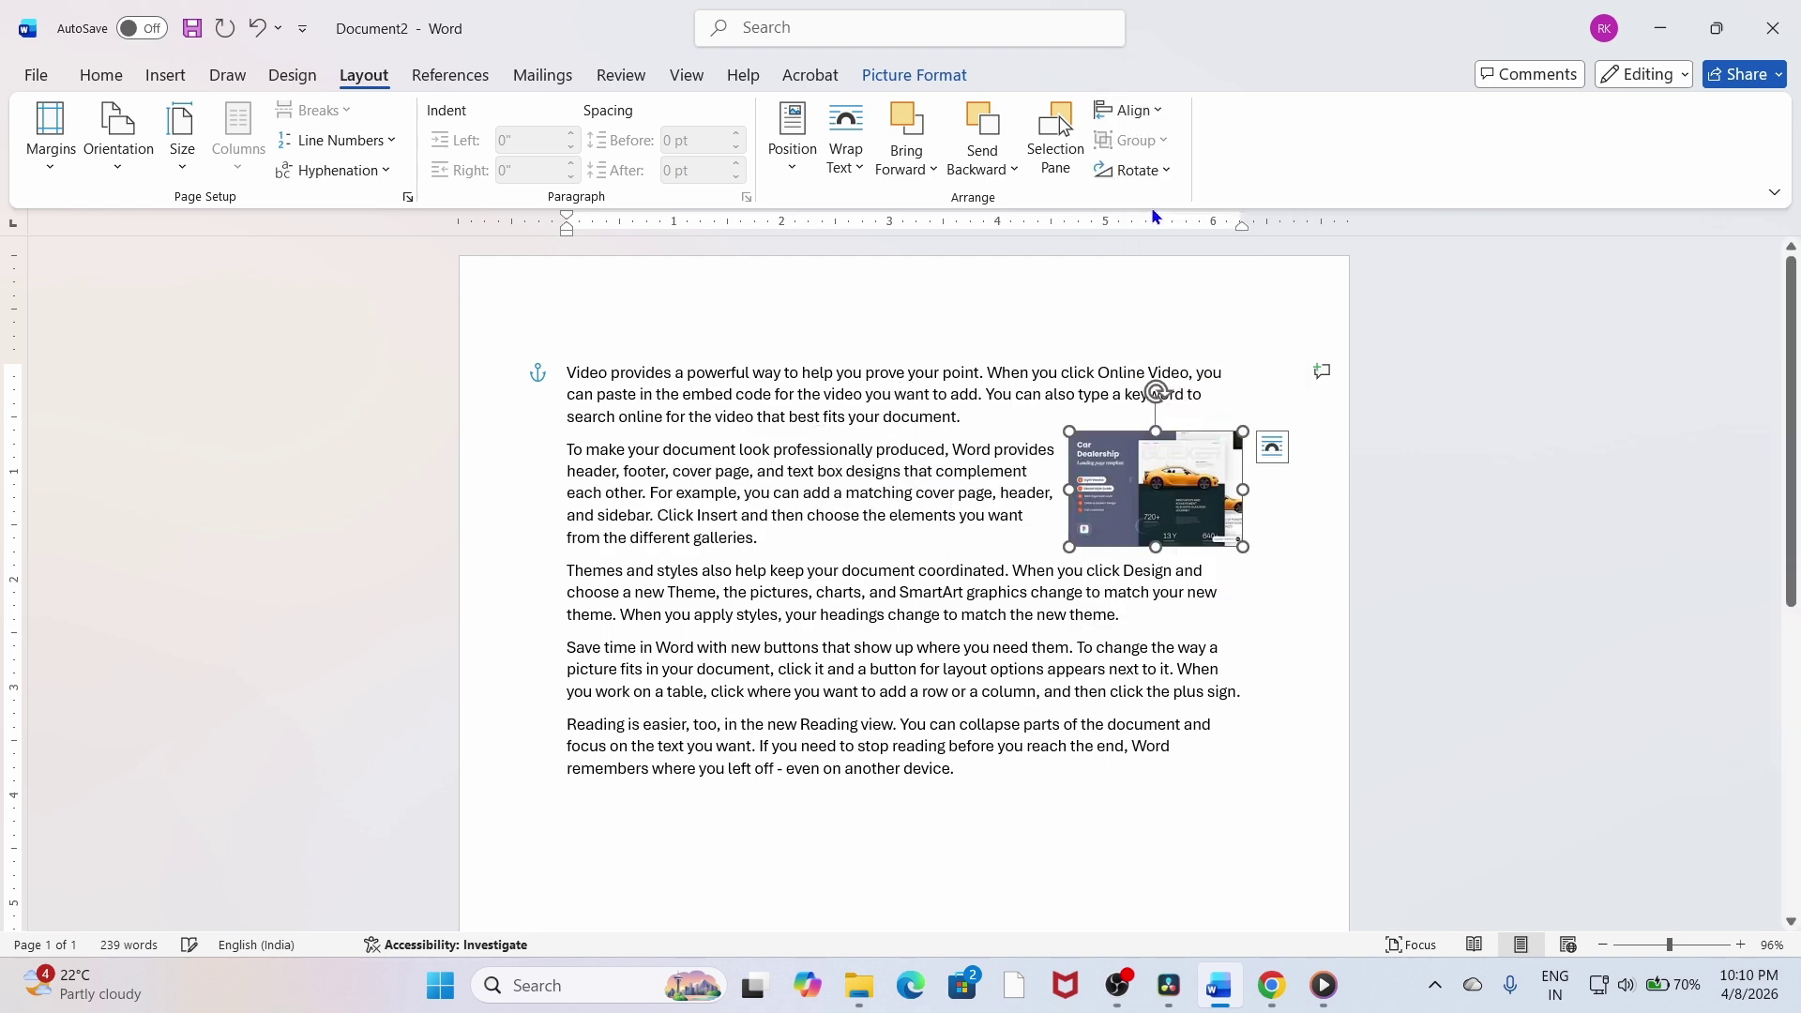
left_click(1130, 111)
left_click(1134, 140)
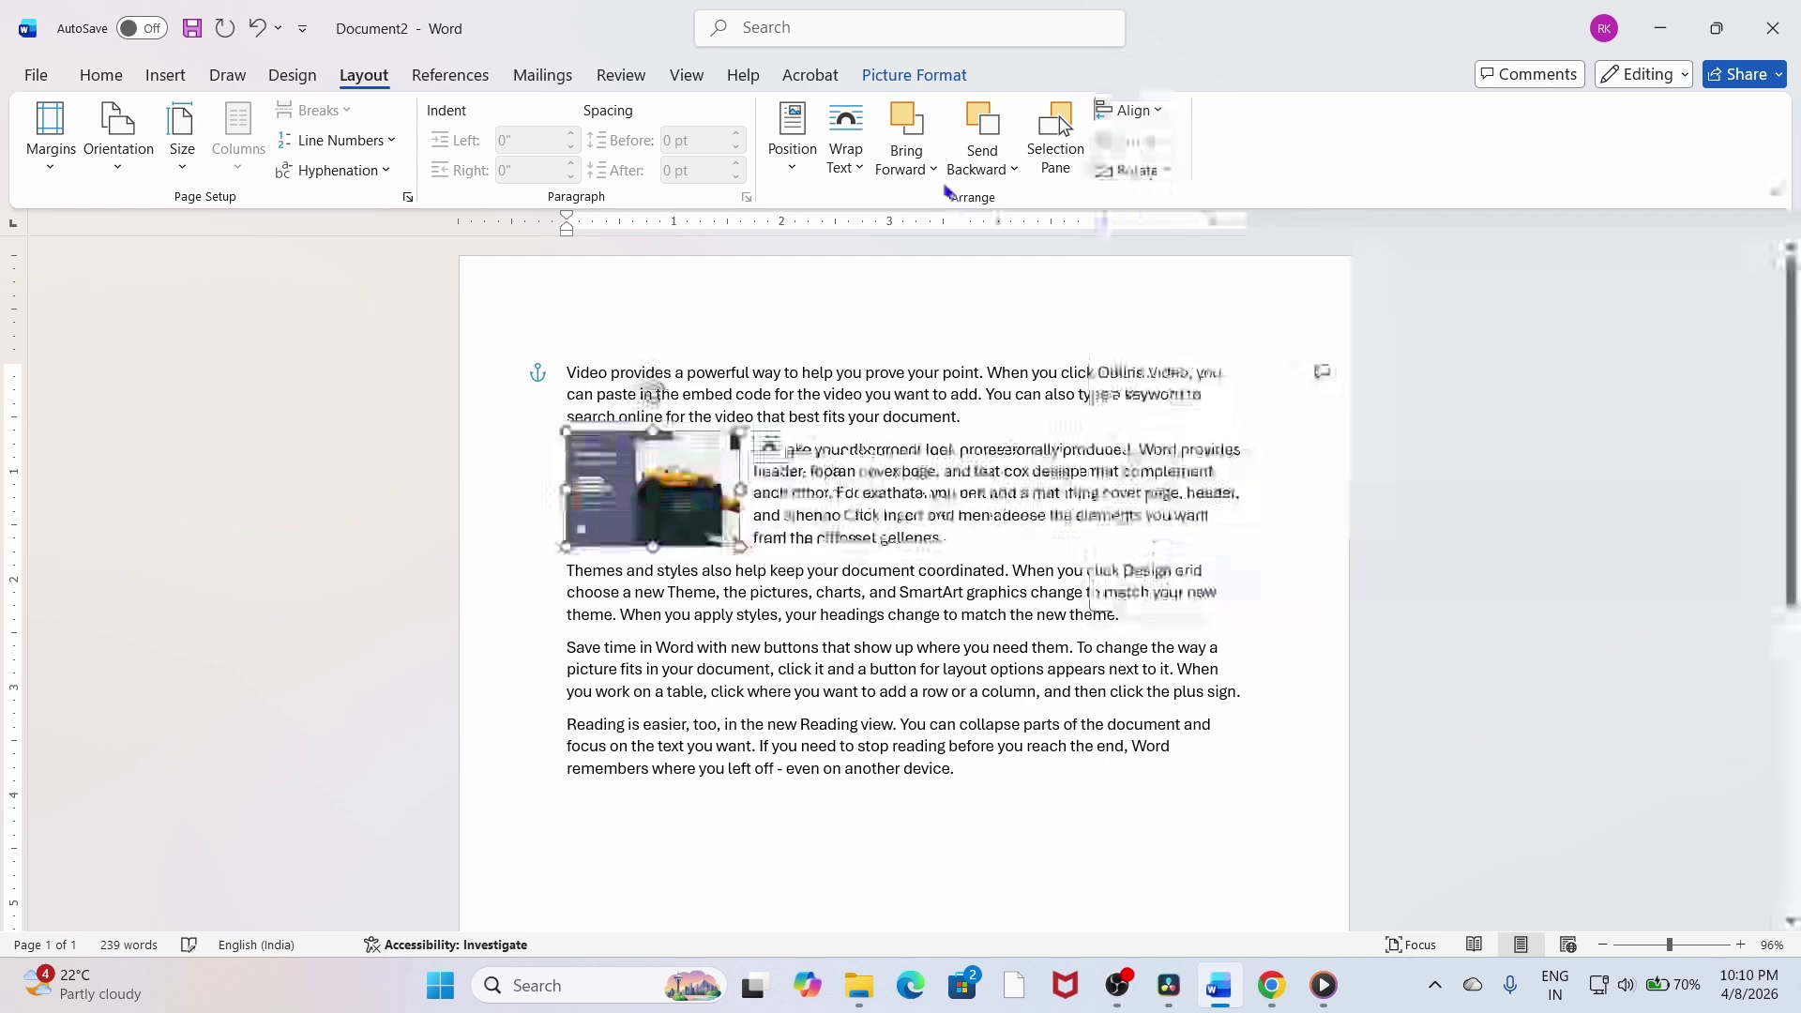
Position the picture at the top center with text wrapping, followed by the middle center of the page.
left_click(805, 177)
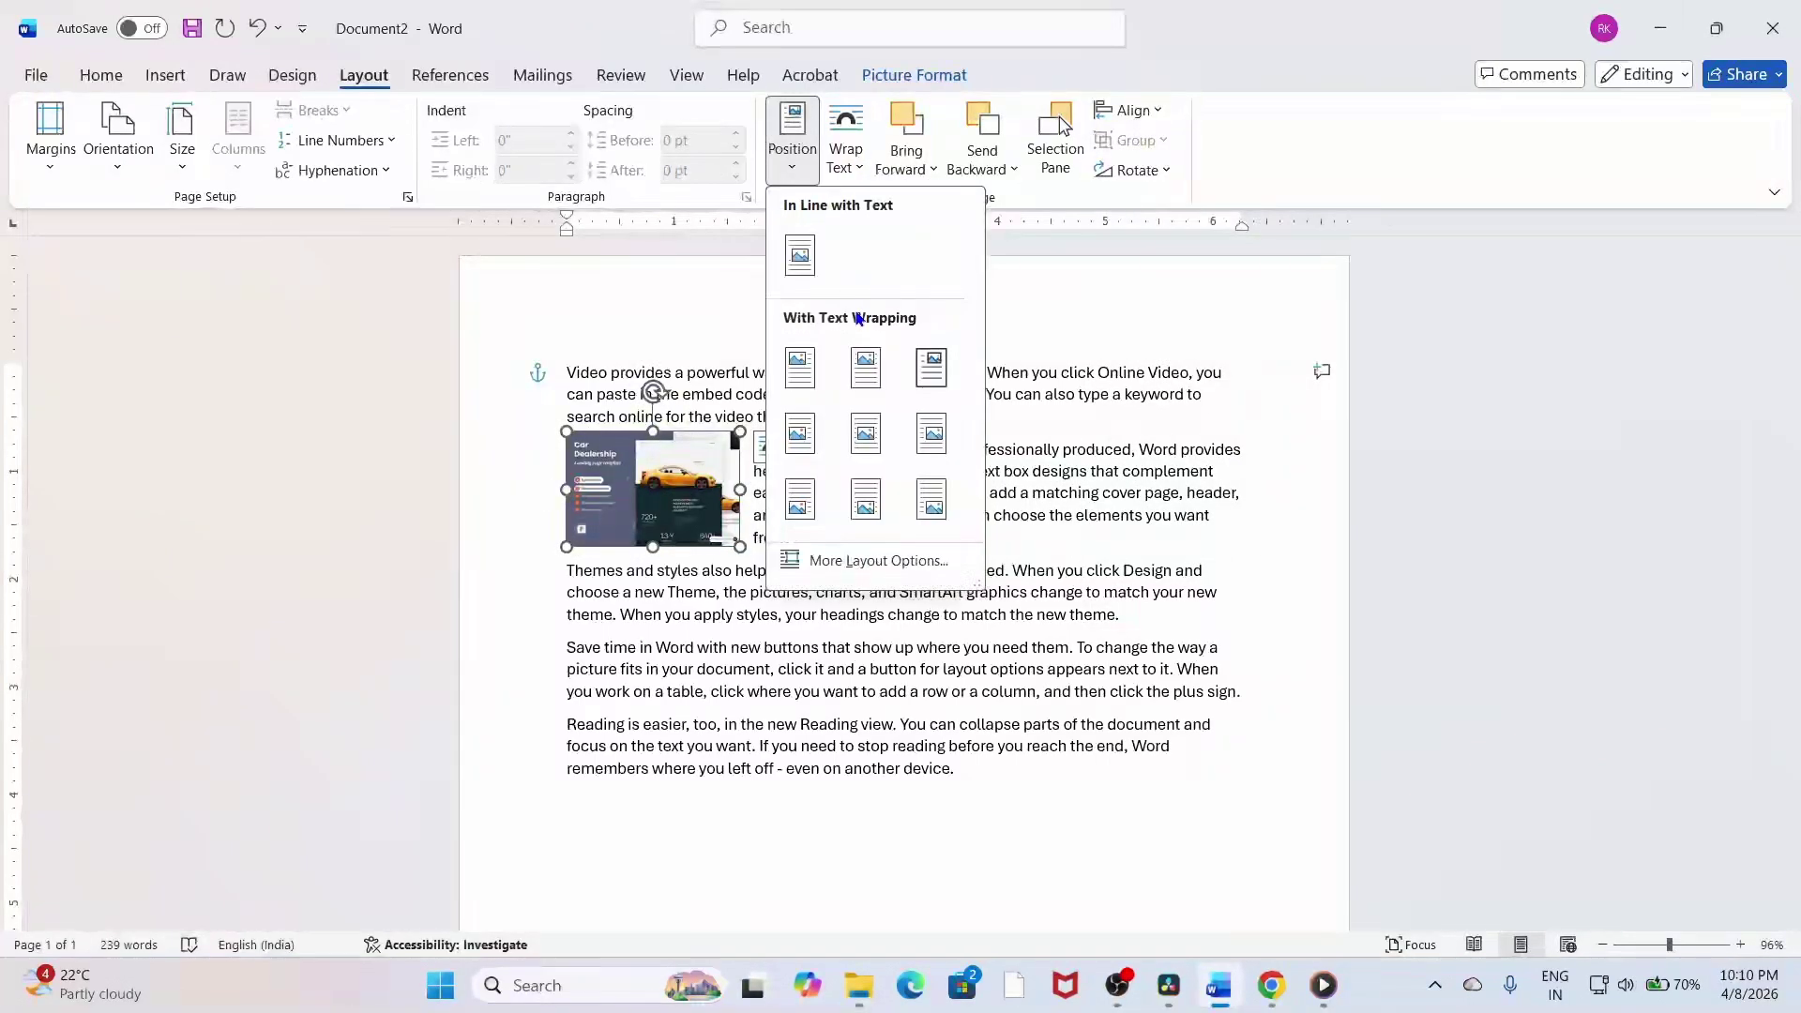
left_click(864, 367)
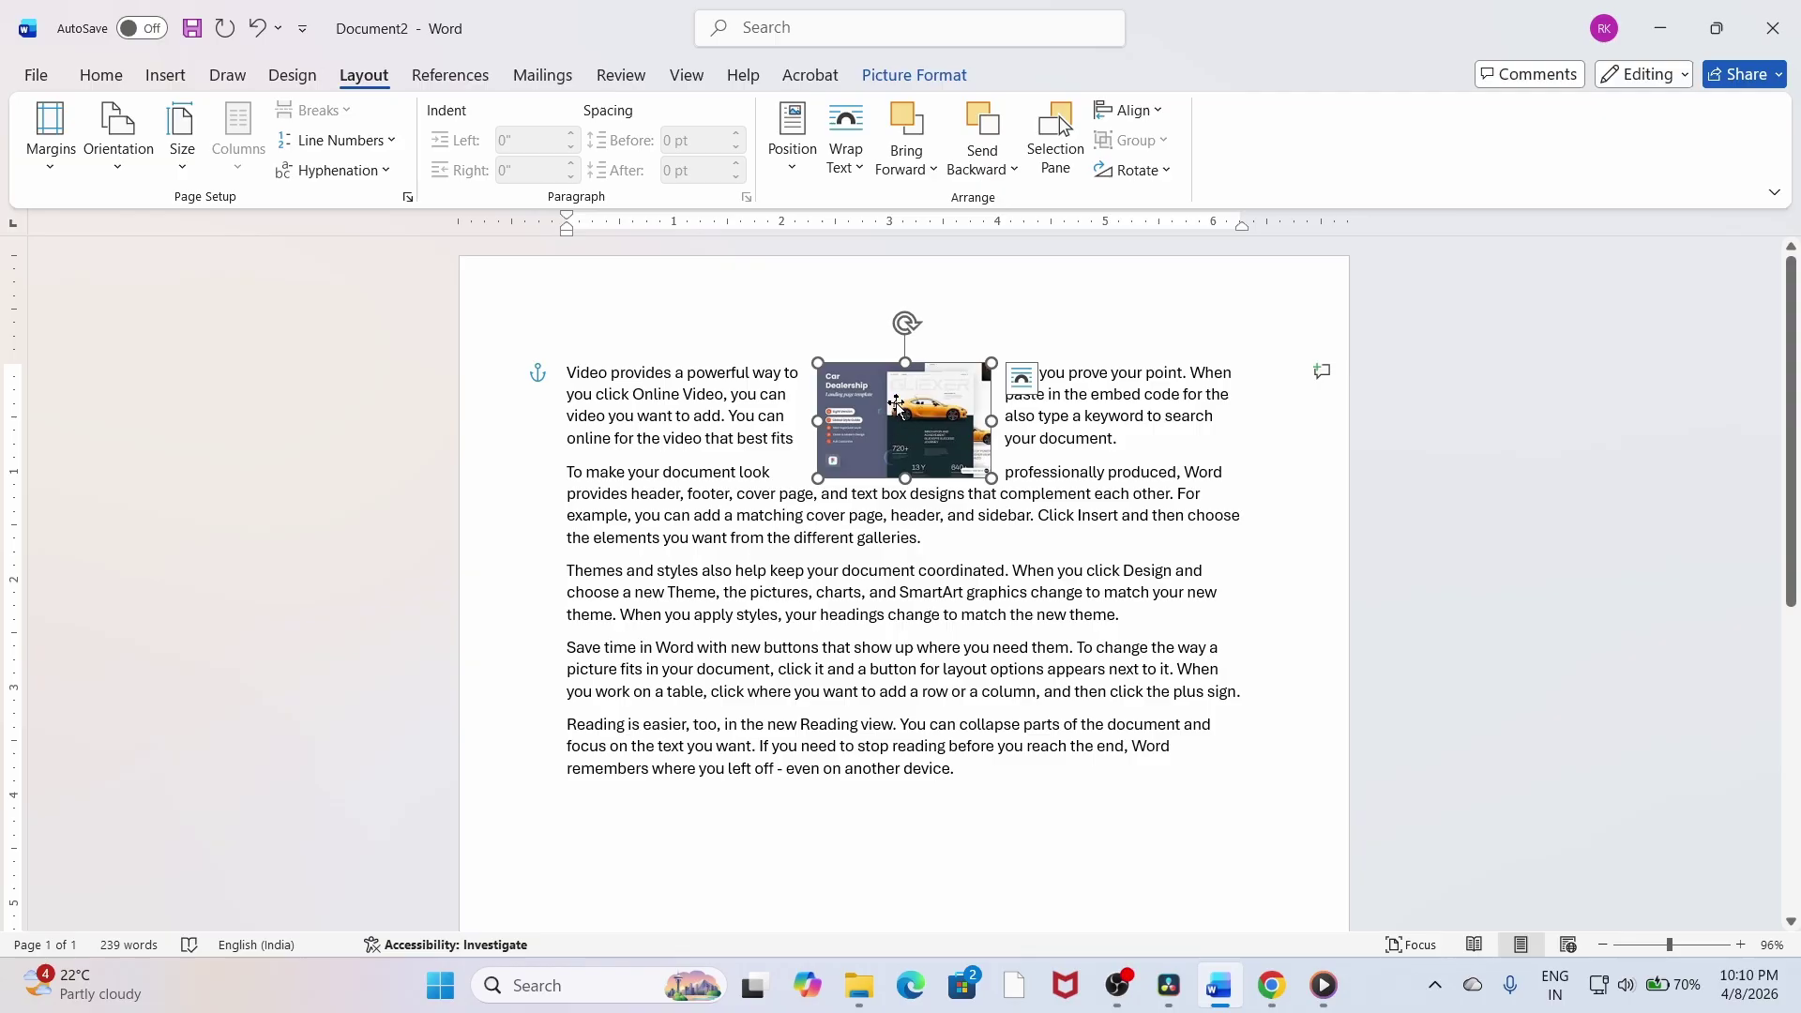
left_click(786, 165)
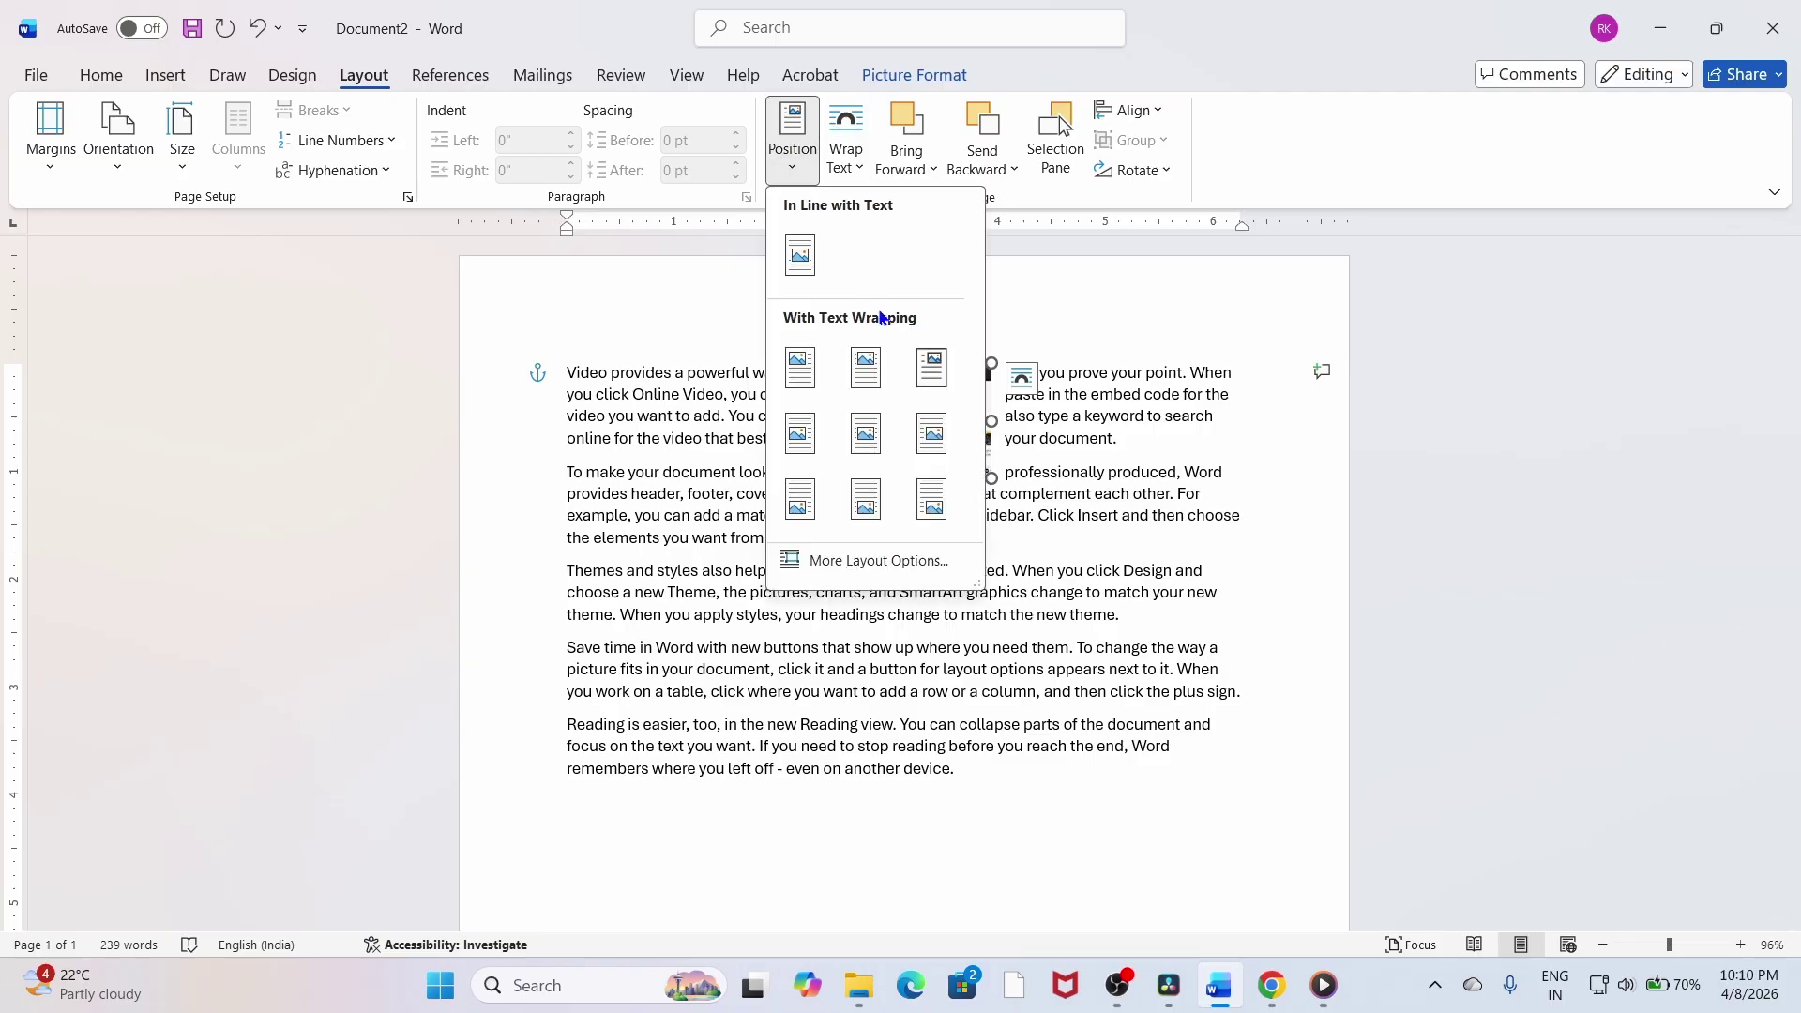
left_click(866, 436)
scroll(883, 589, "down", 5)
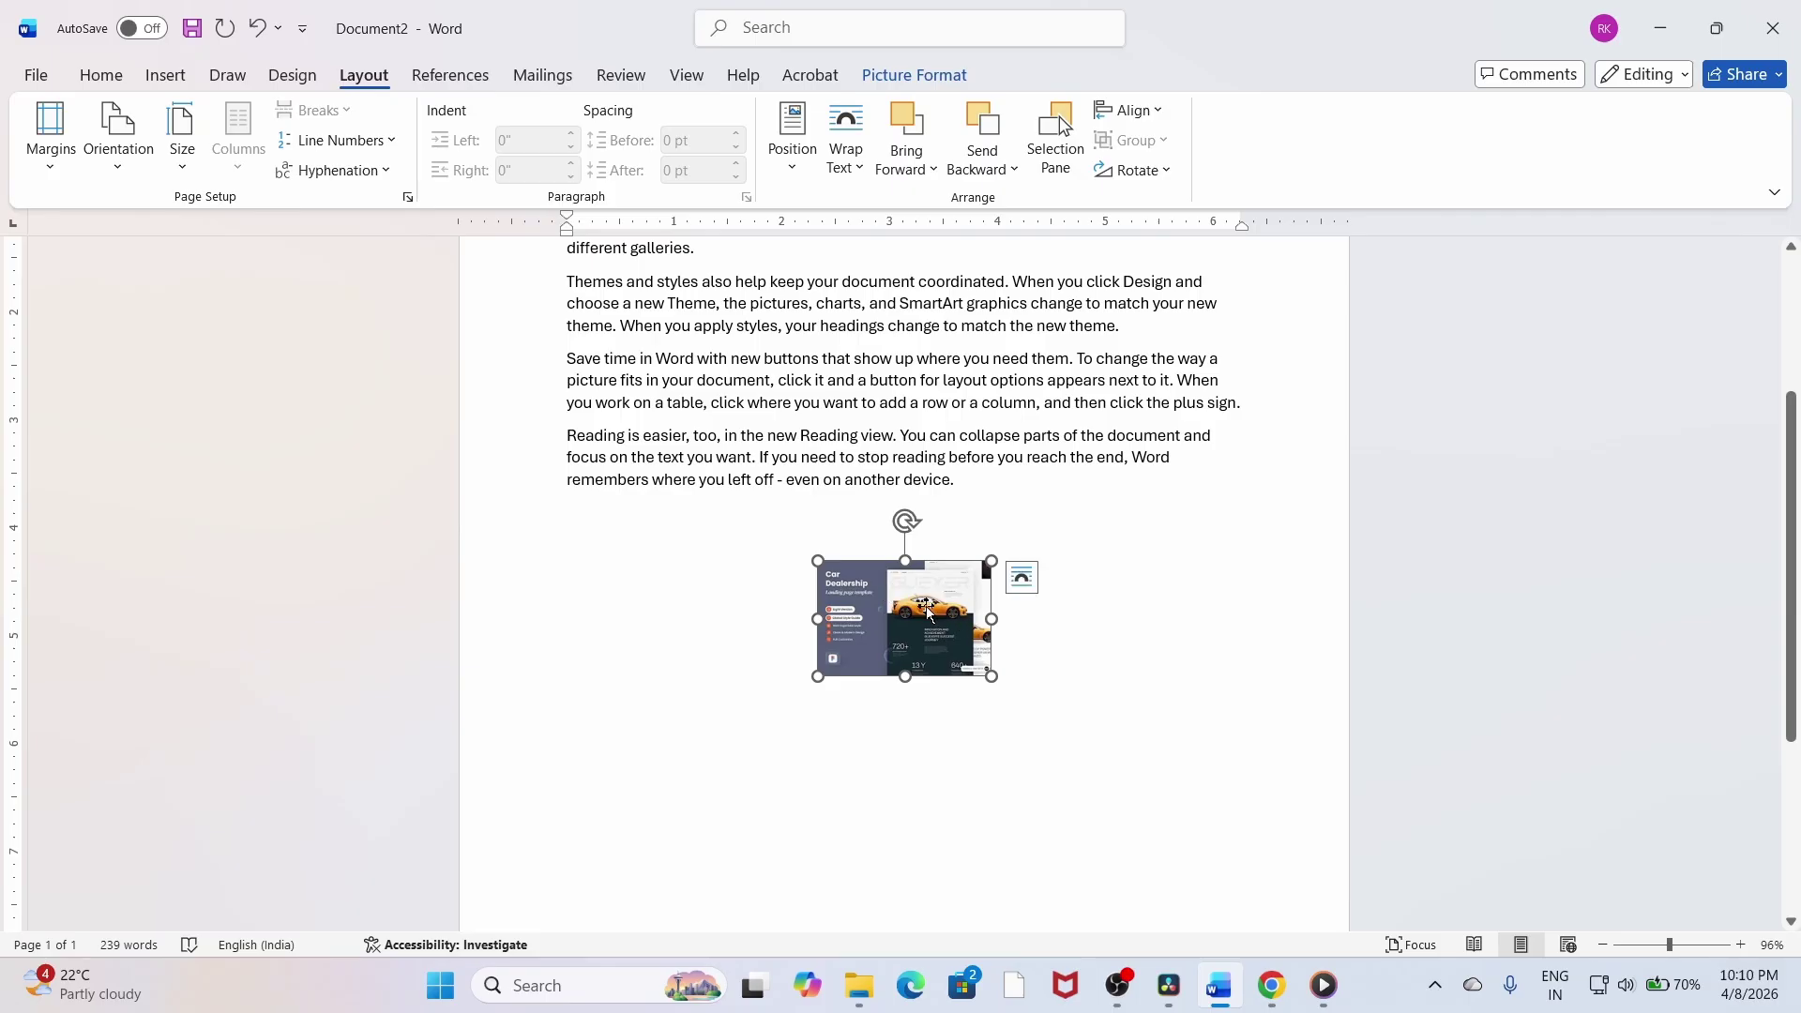
scroll(927, 601, "up", 5)
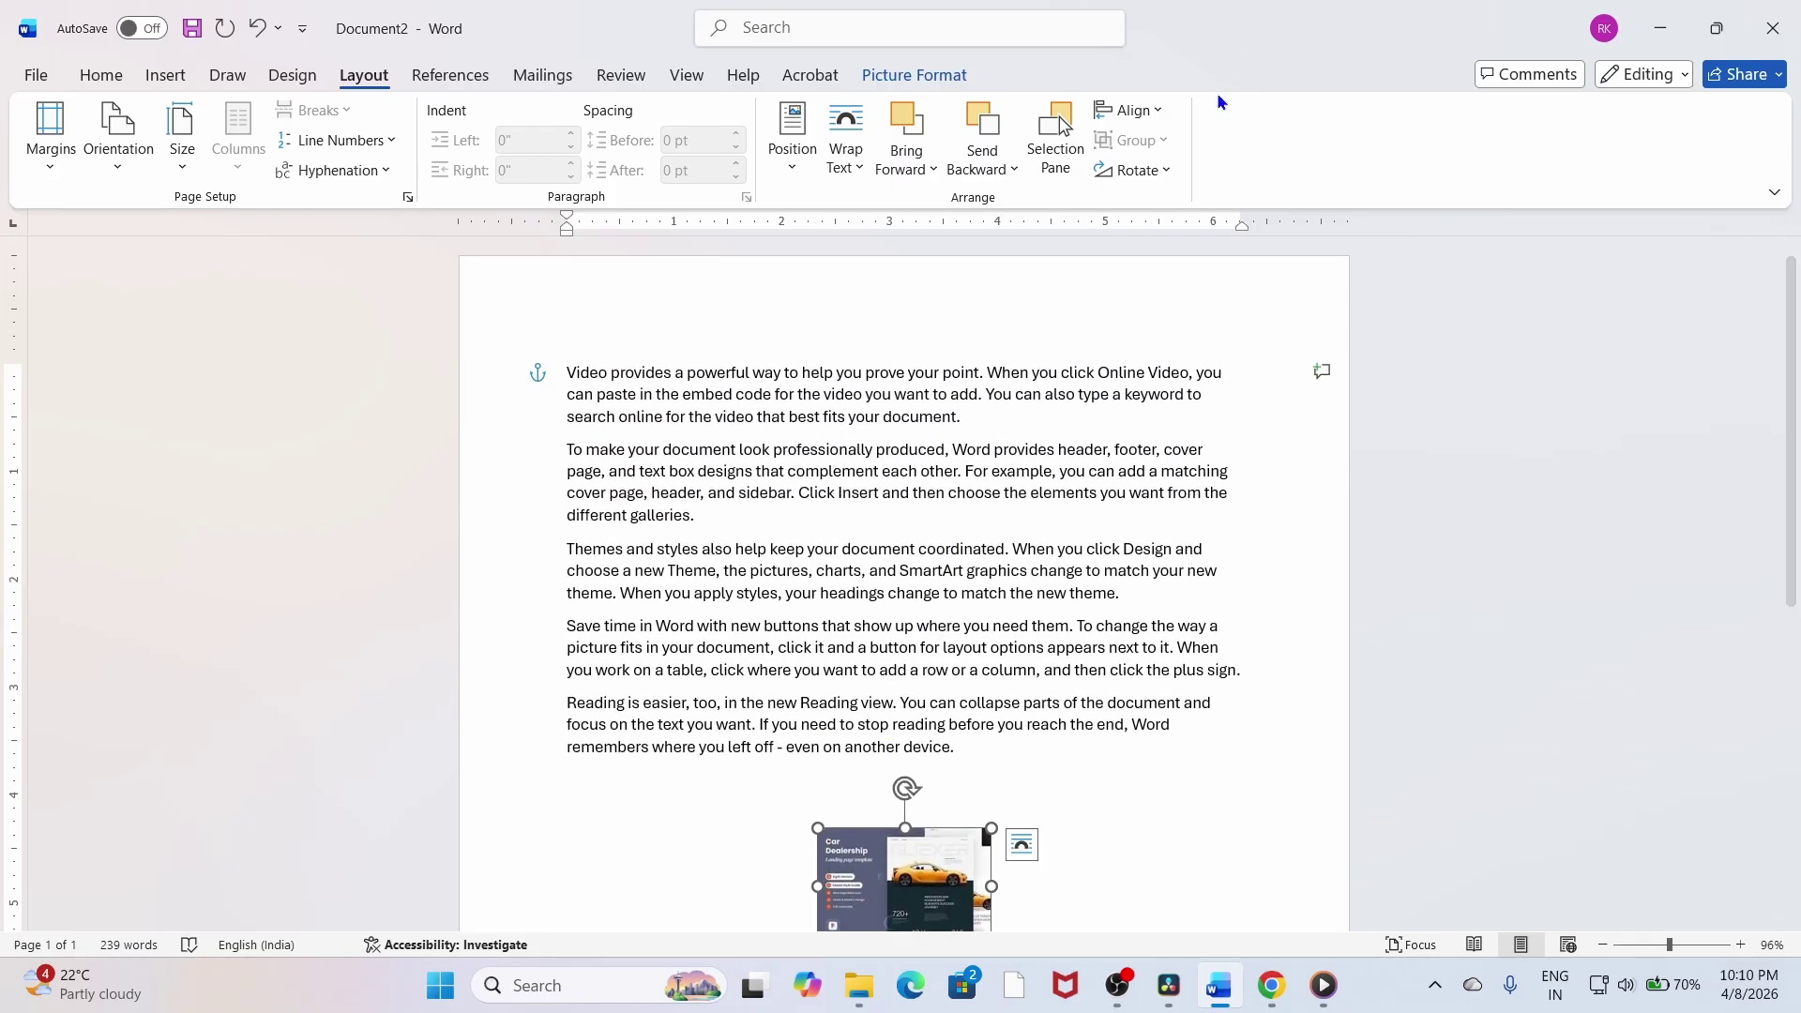
Move the picture back to the start of the second paragraph and align it to the center and top margin.
left_click(1135, 112)
left_click(1148, 173)
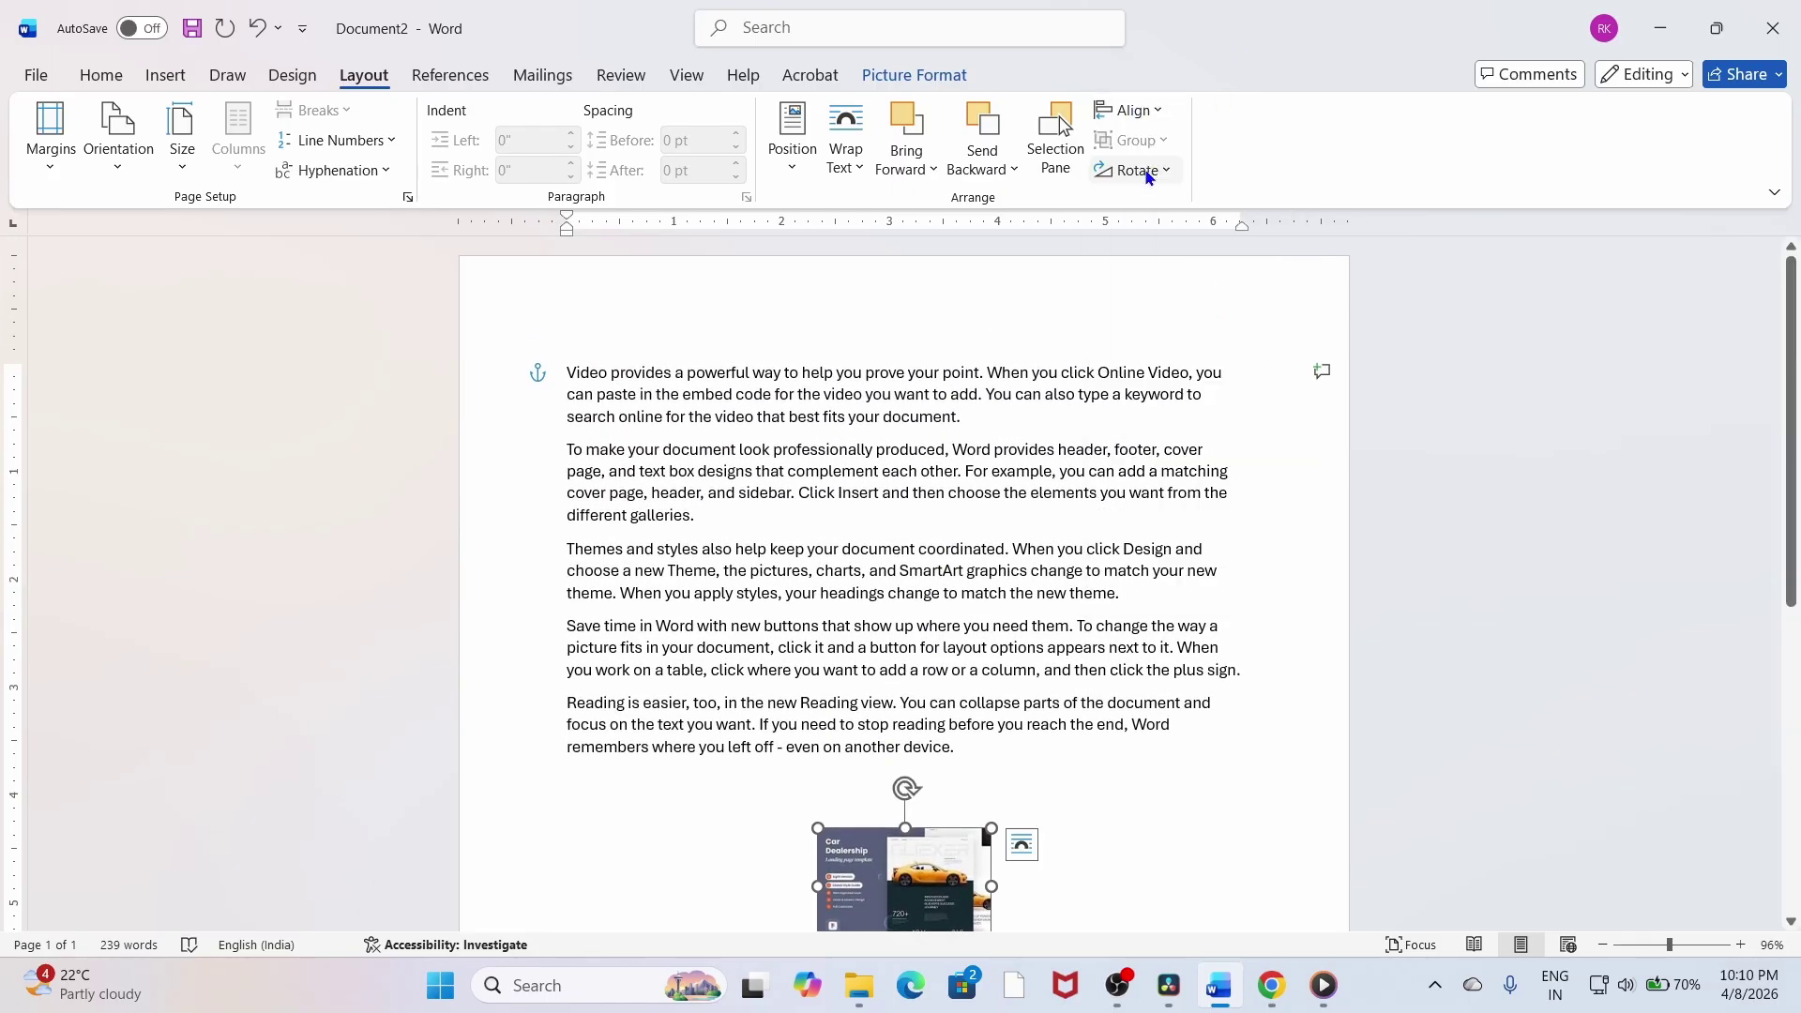
left_click_drag(917, 868, 669, 476)
left_click(1132, 109)
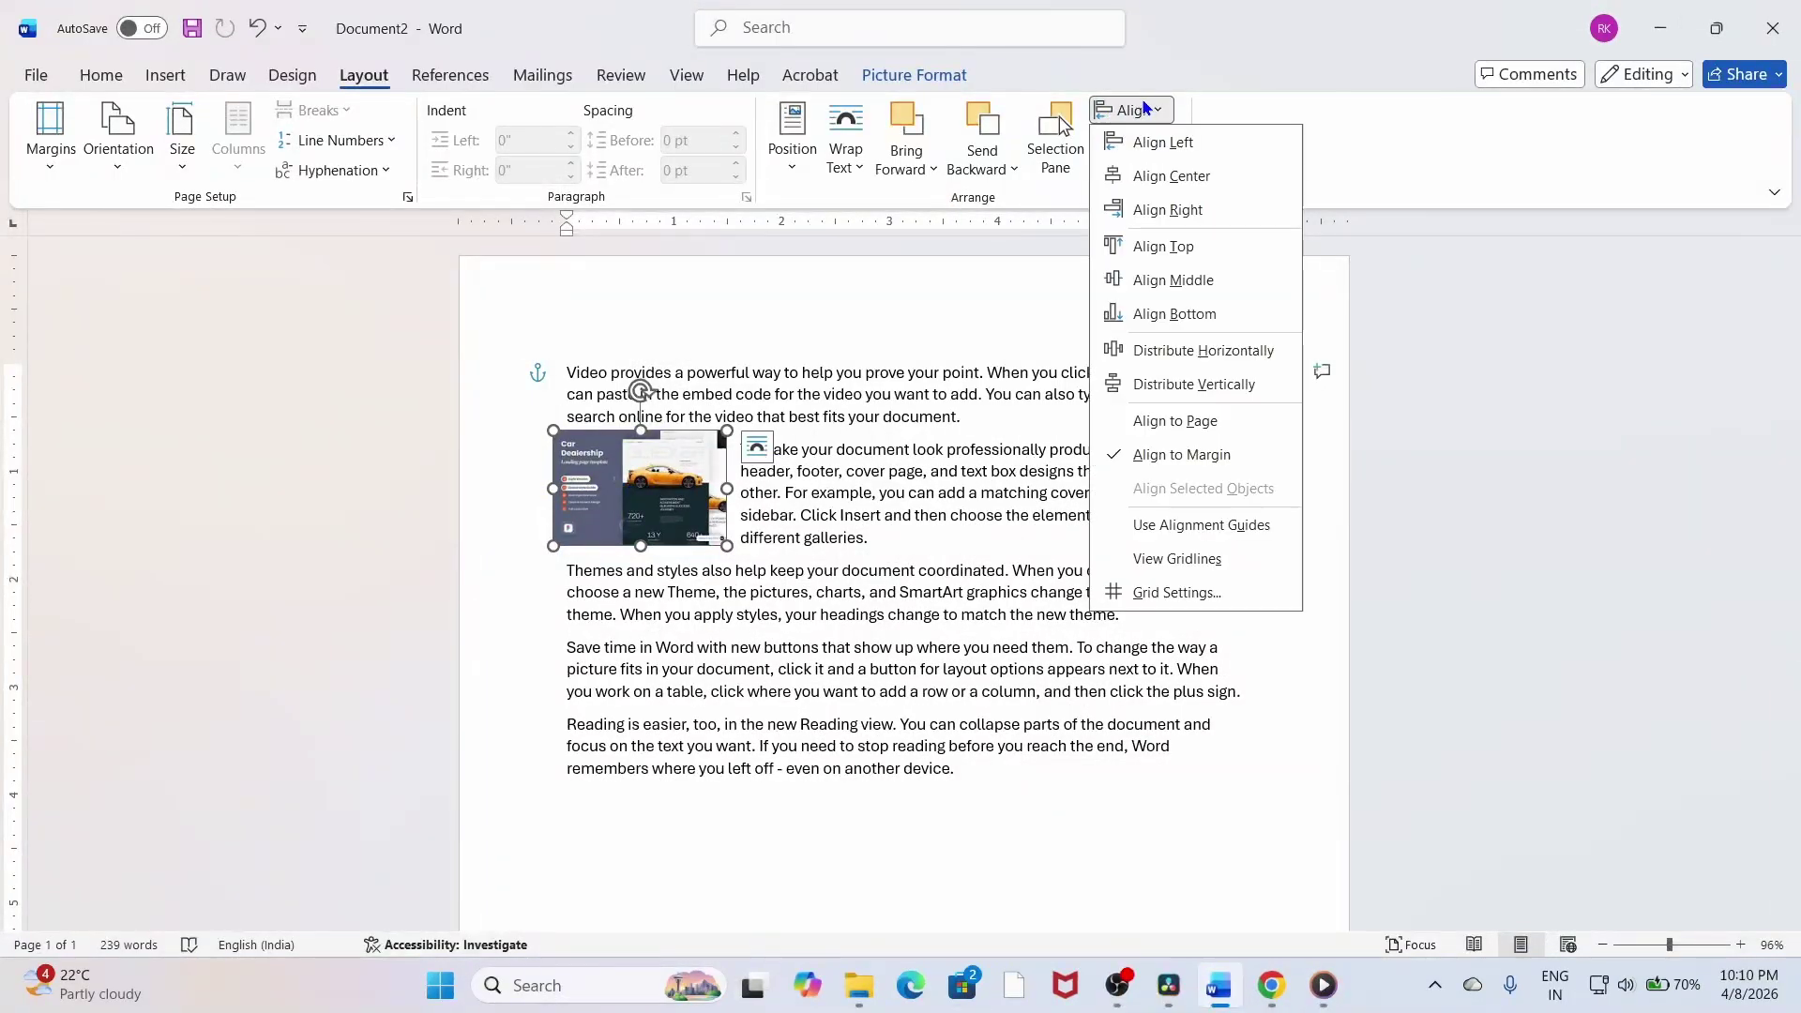
left_click(1163, 176)
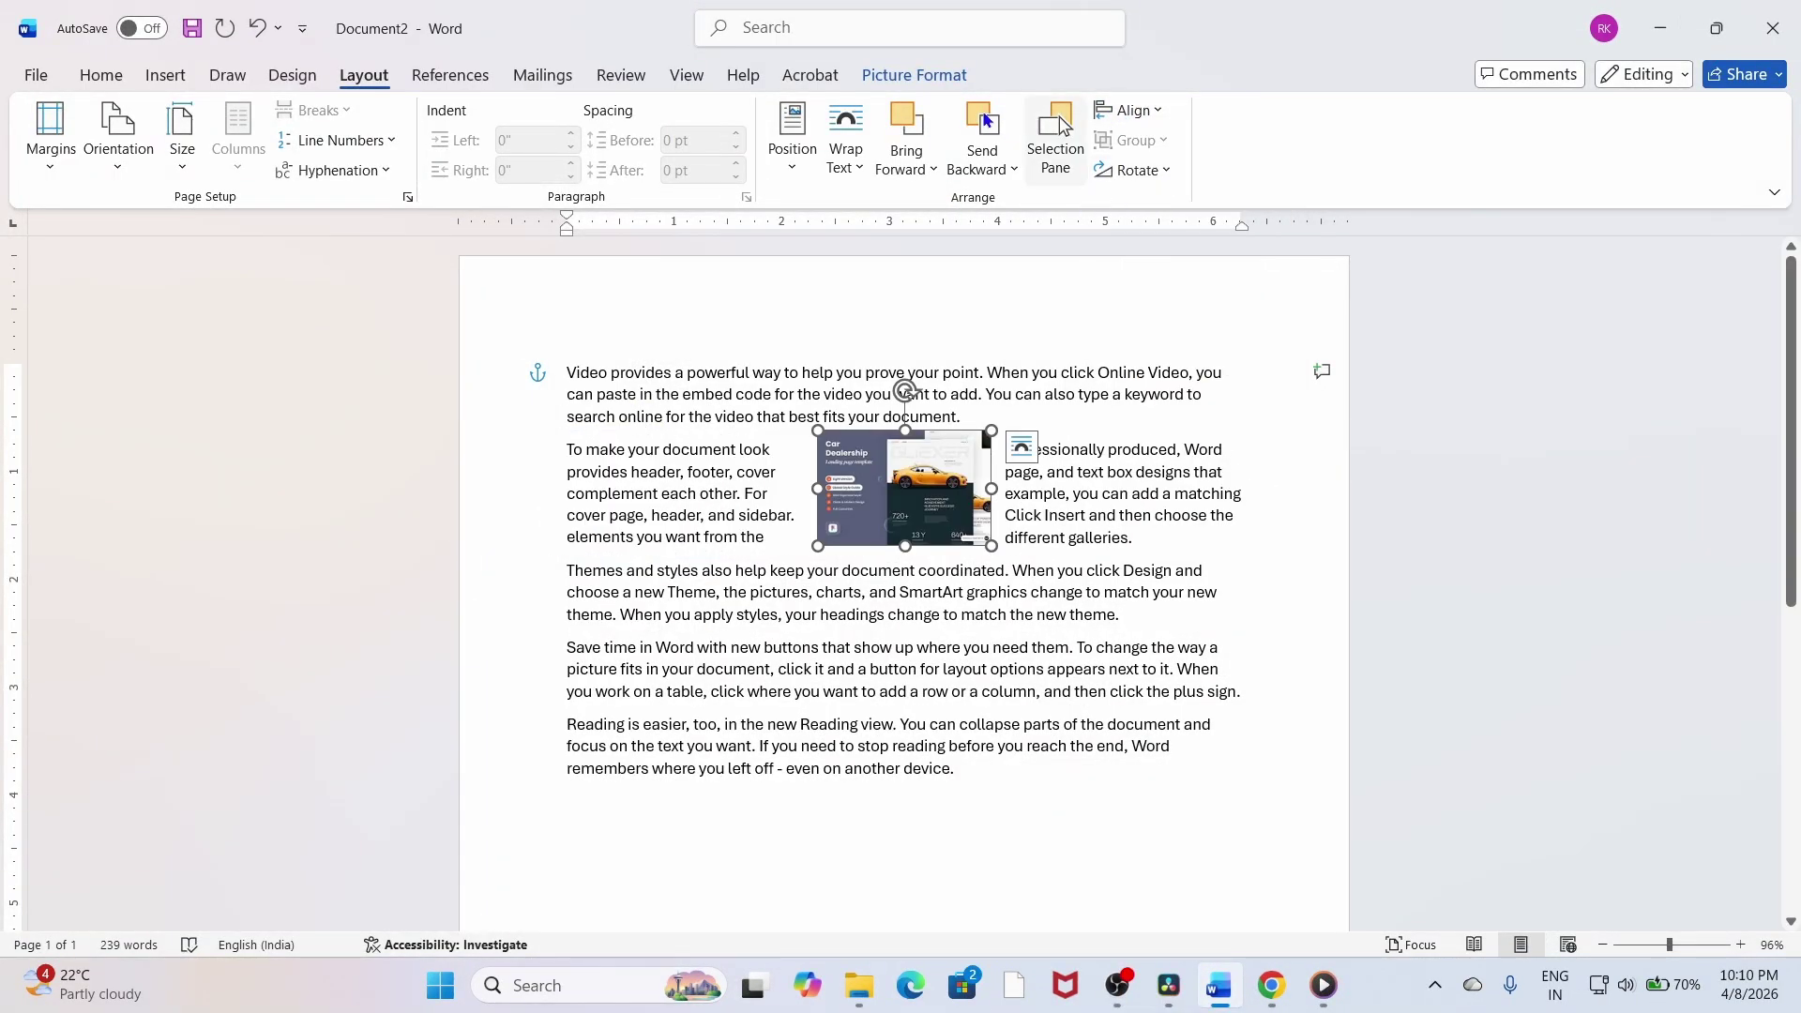
left_click(1135, 109)
left_click(1171, 247)
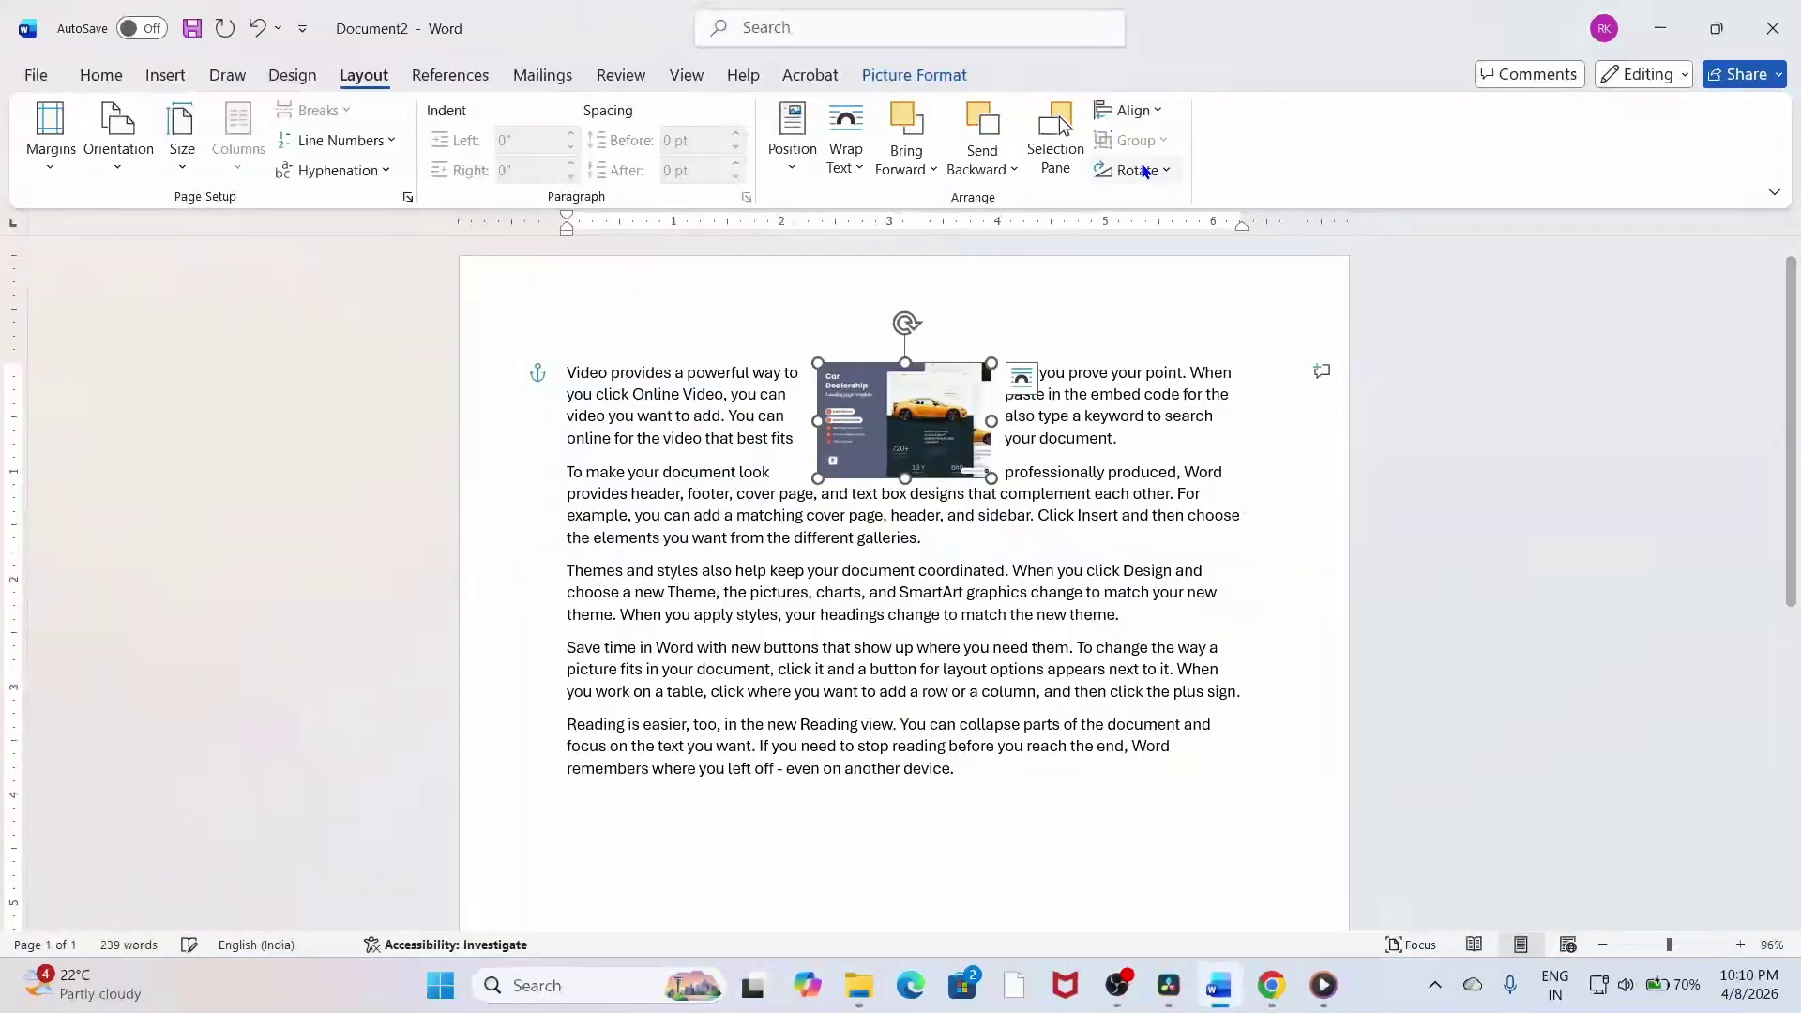
Try aligning the picture to the middle and bottom of the margins, and undo both alignments.
left_click(1135, 110)
left_click(1175, 313)
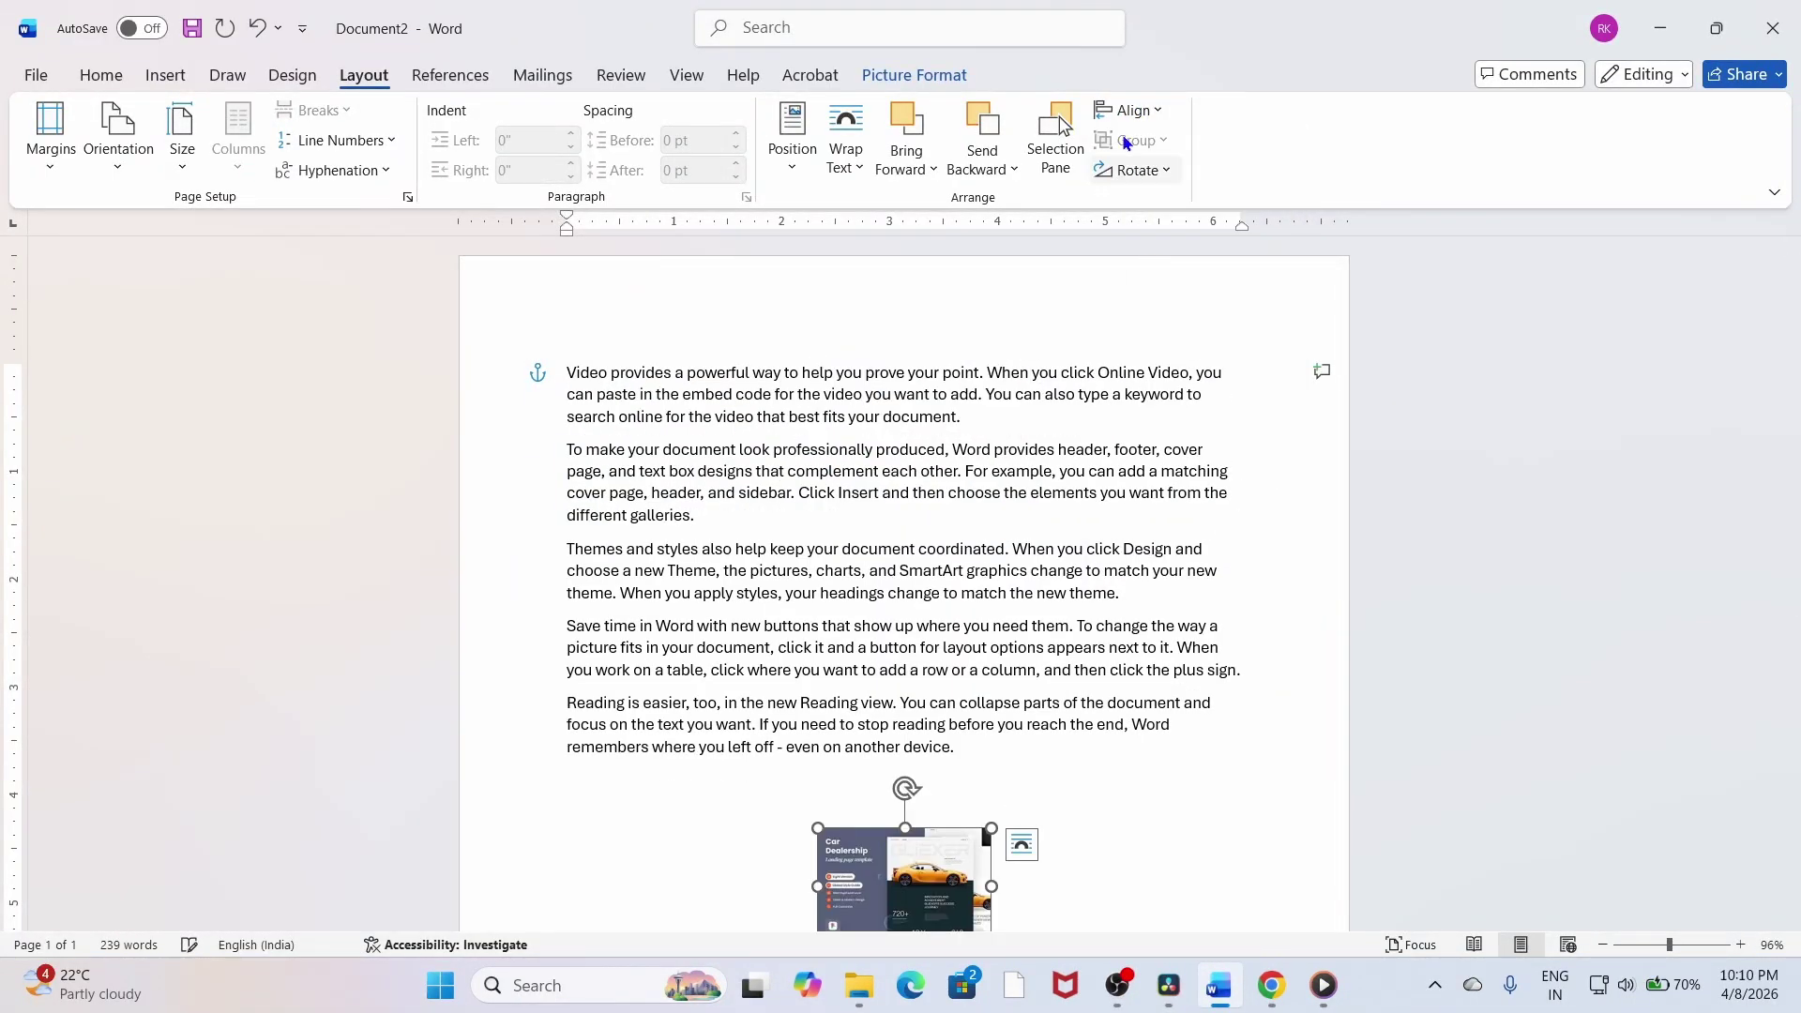
left_click(1134, 109)
left_click(1148, 313)
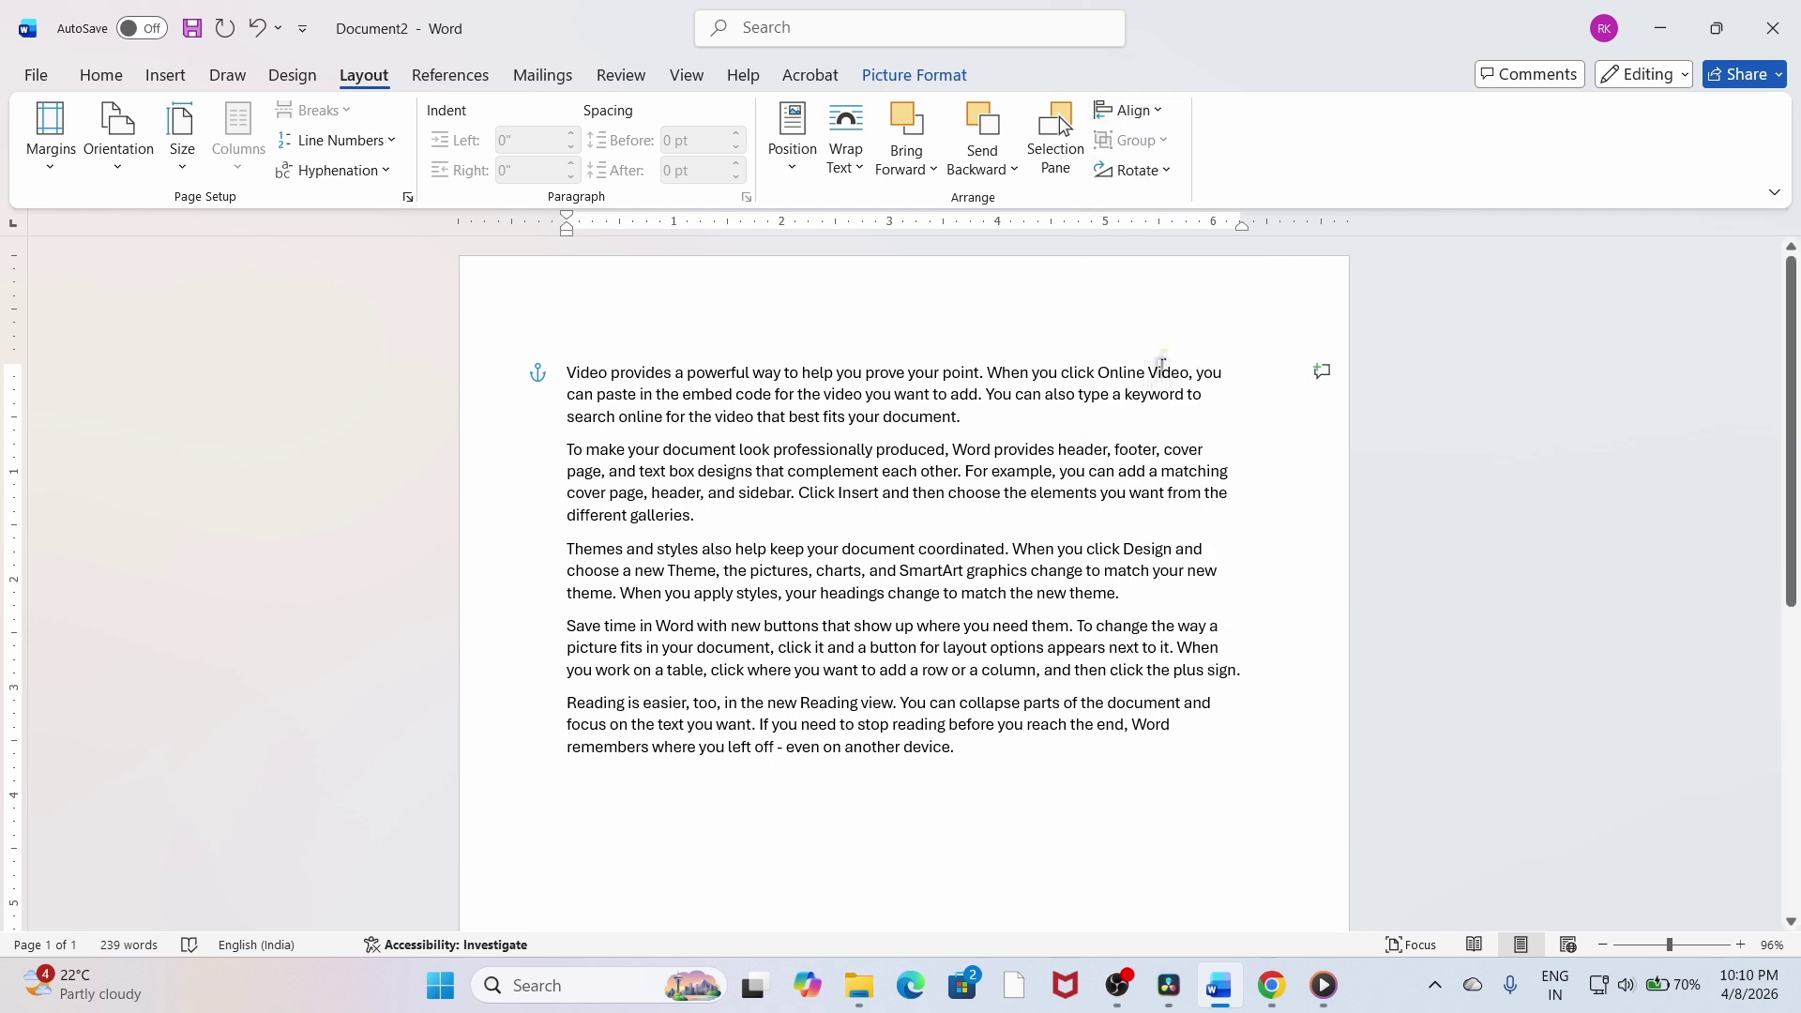
key("ctrl+z")
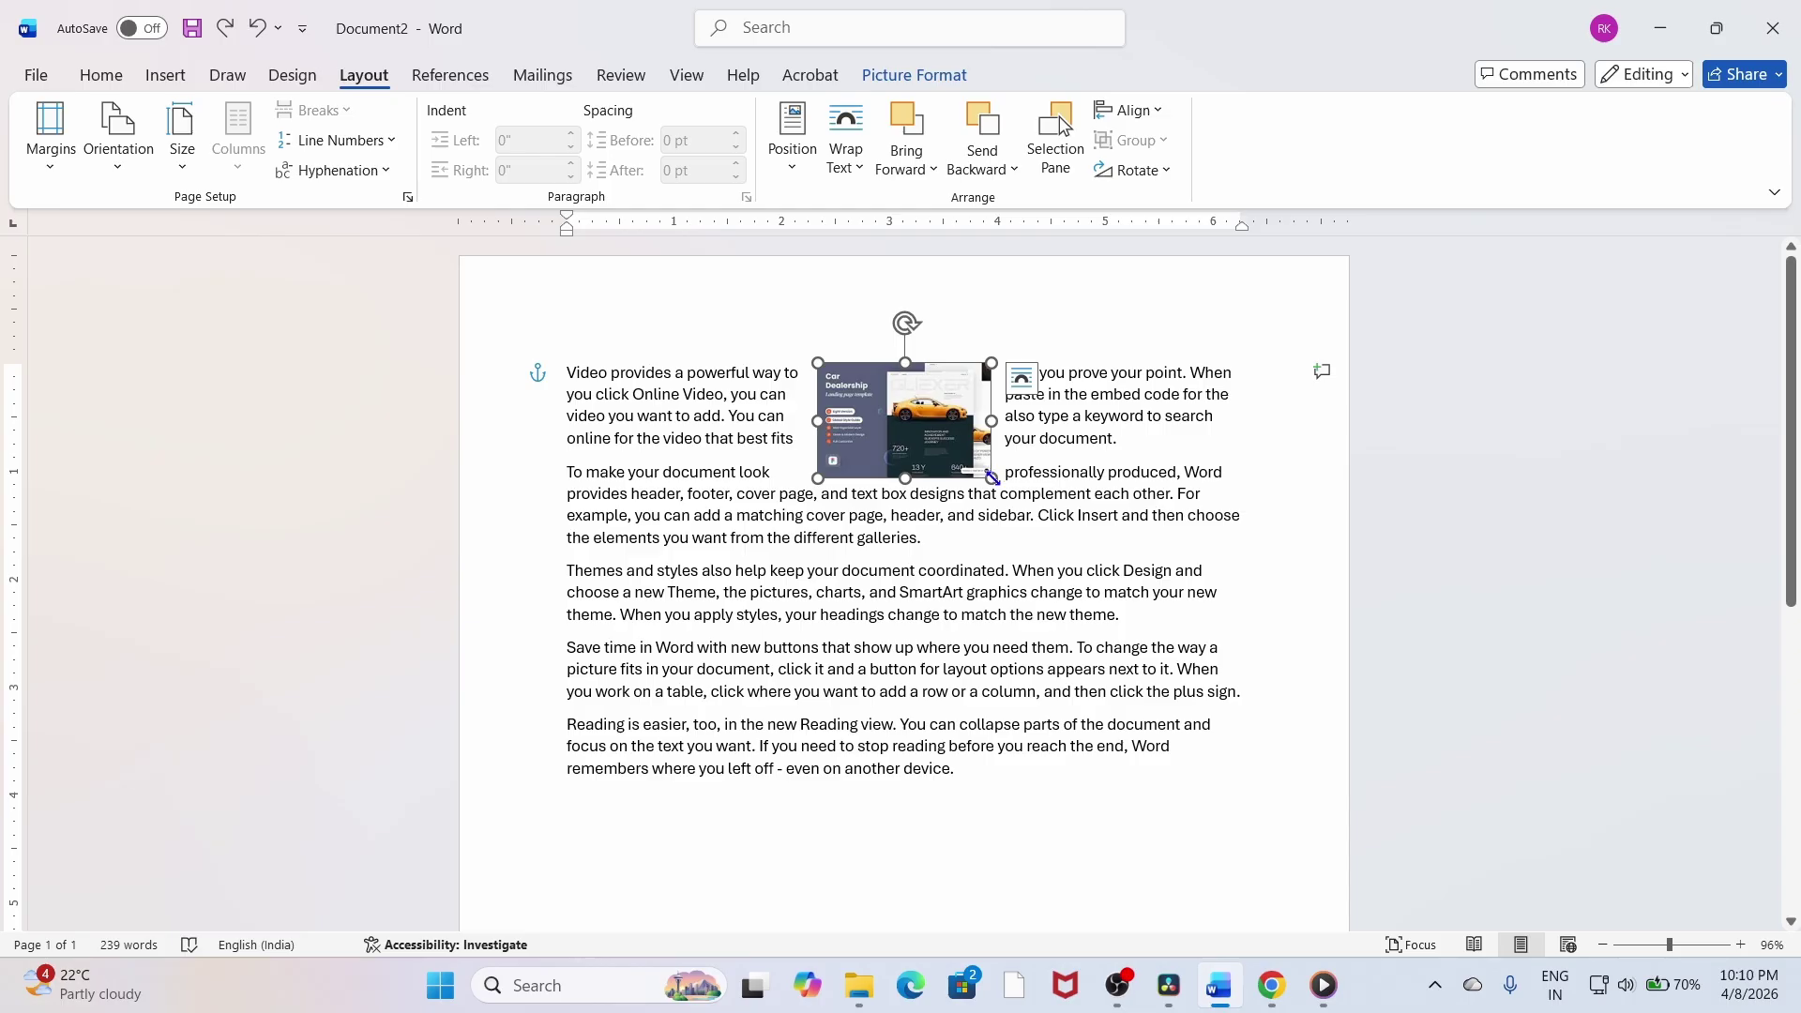
Move the Car Dealership picture below the last paragraph and enlarge it to more than twice its width.
left_click_drag(915, 399, 950, 823)
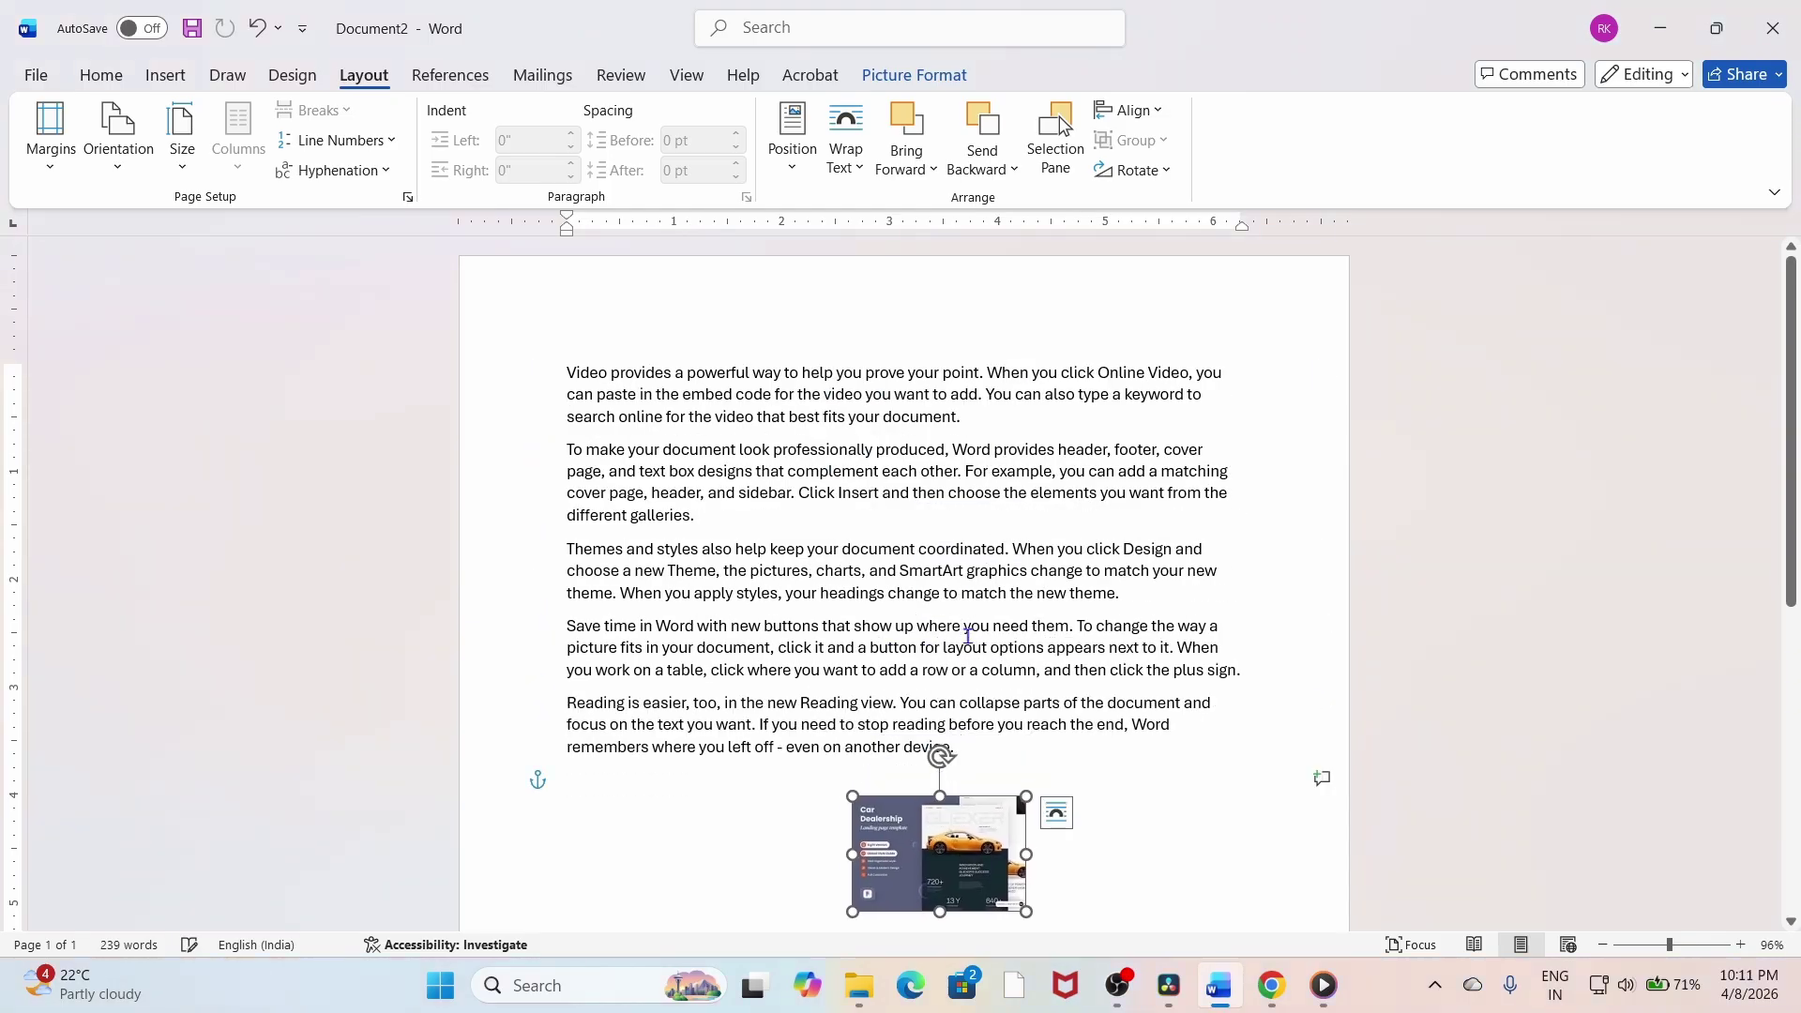
scroll(976, 597, "down", 5)
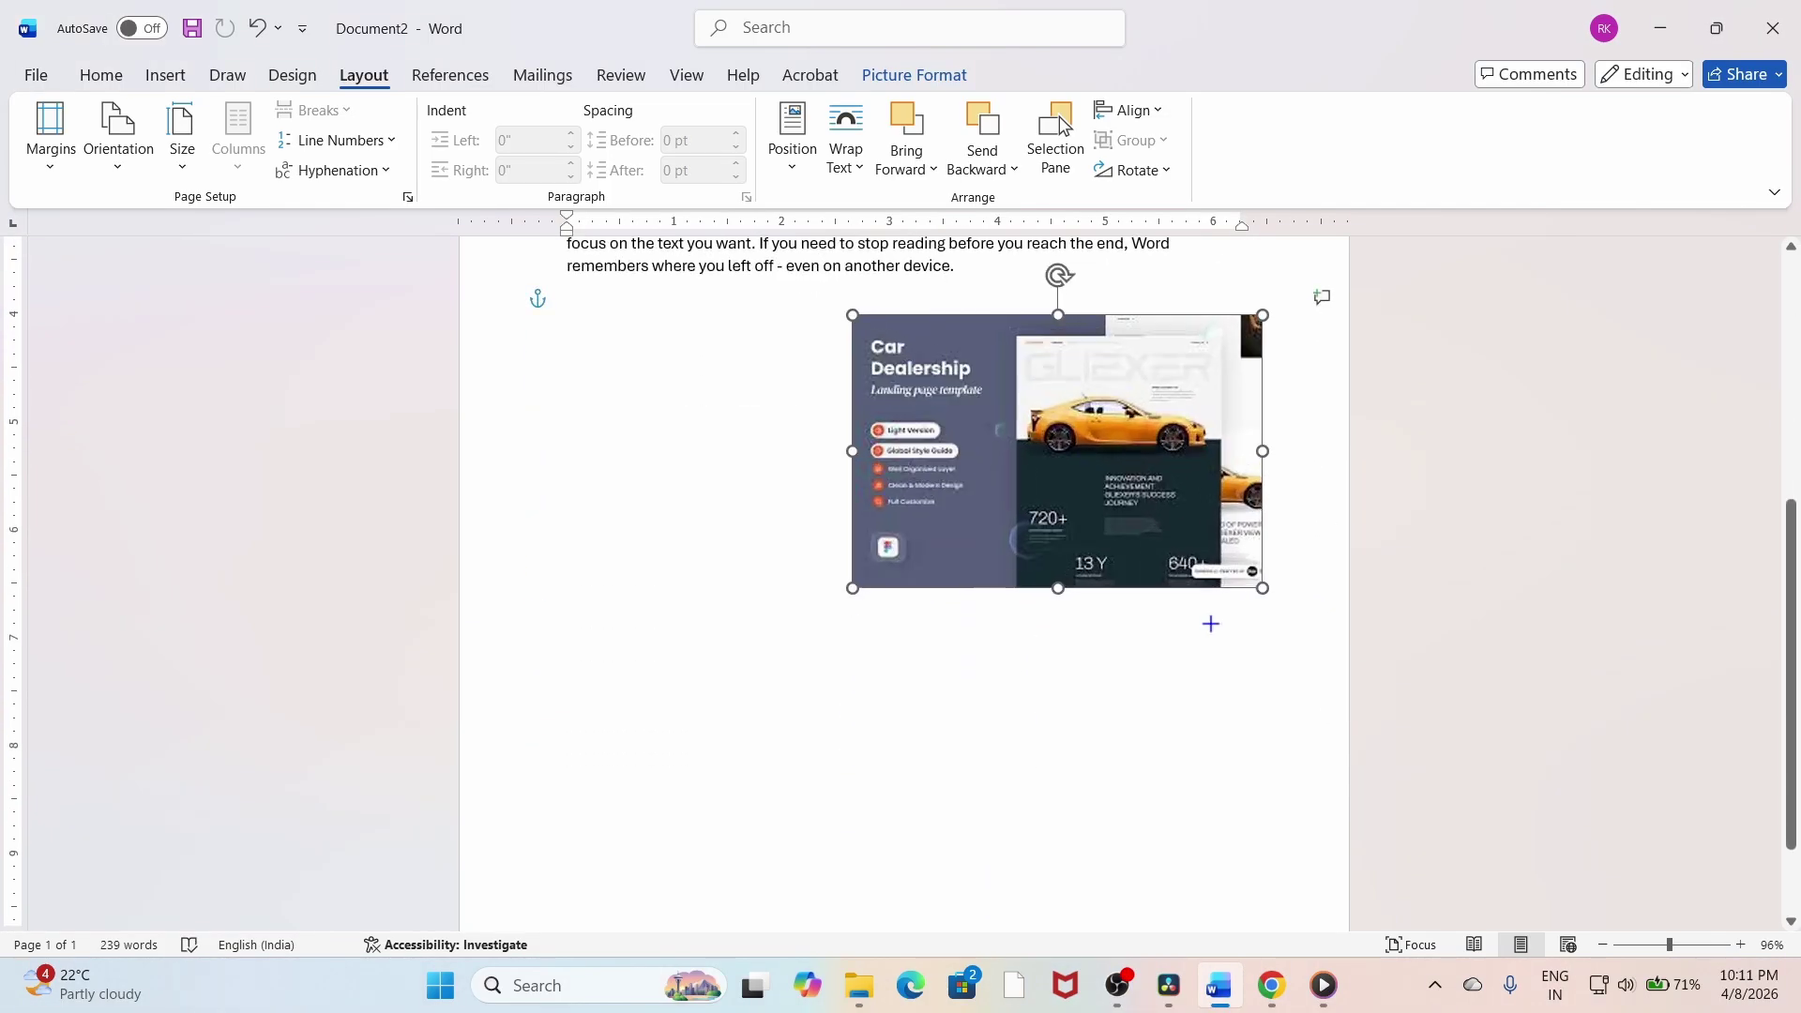